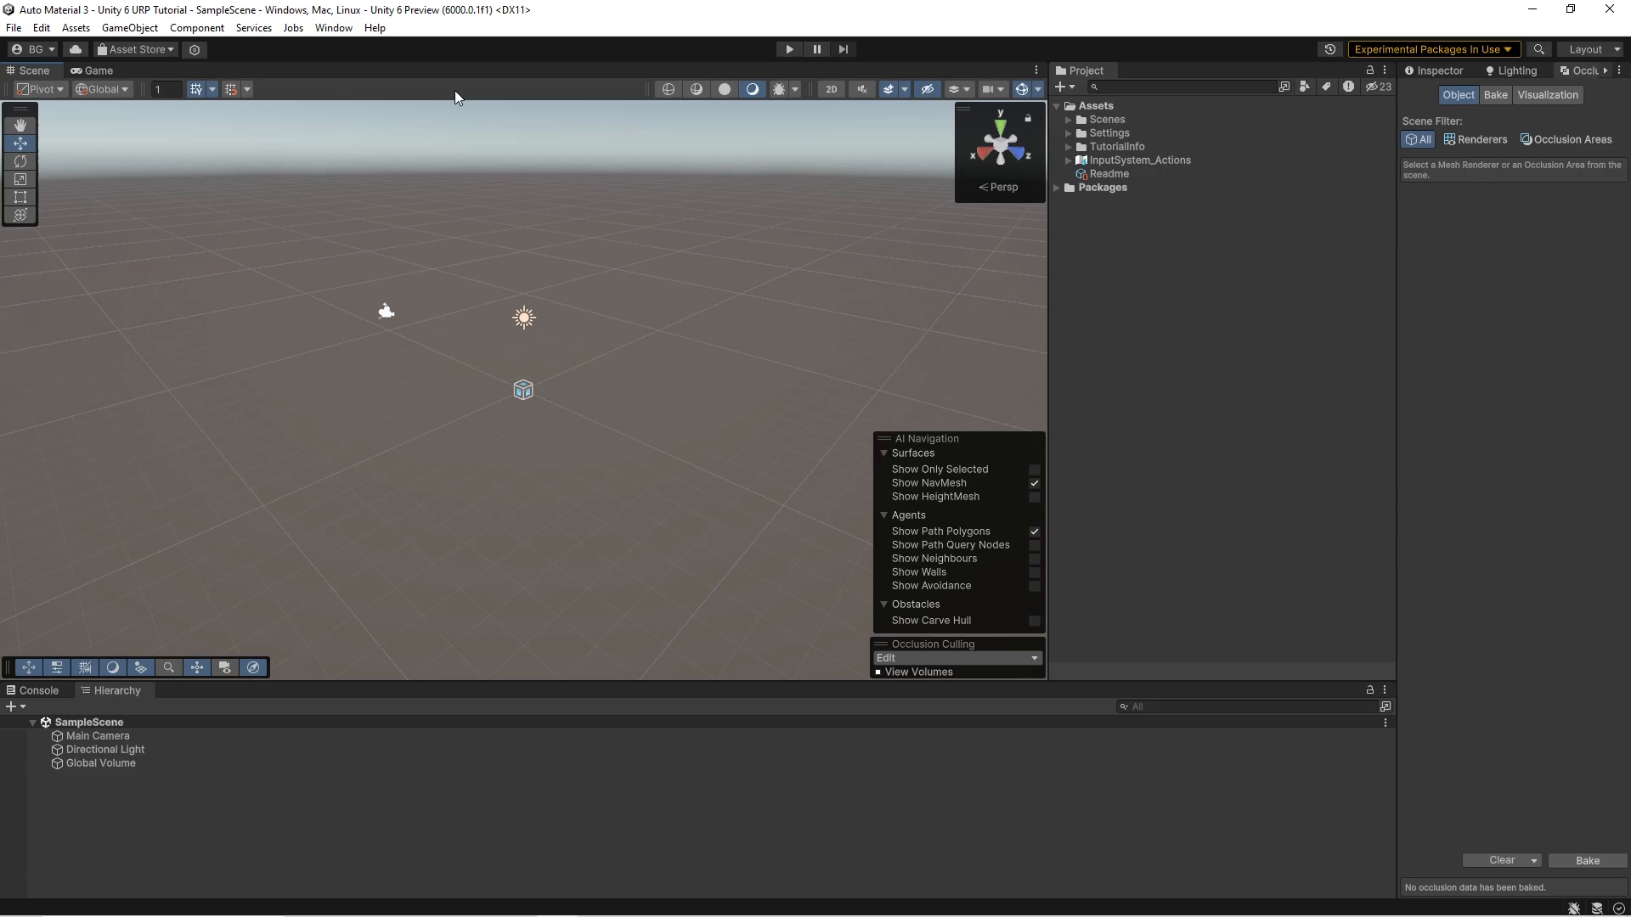
# - Import the R.A.M 3 - River Auto Material 3 package from My Assets, installing its package dependencies and including all its files
pyautogui.click(336, 34)
pyautogui.click(420, 369)
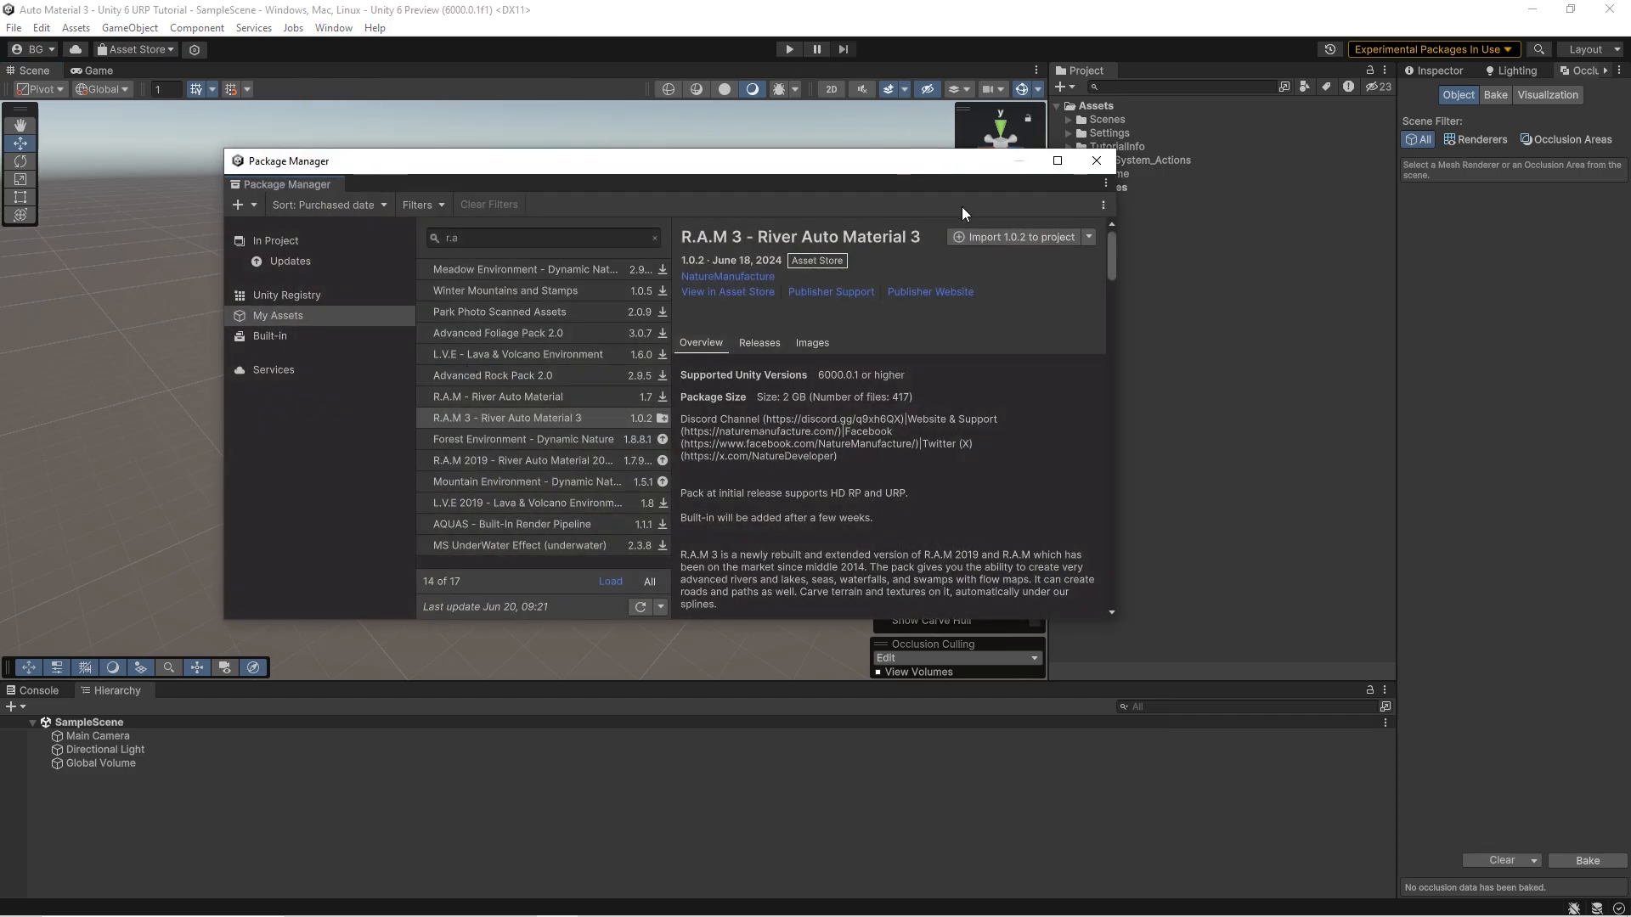
pyautogui.click(1012, 238)
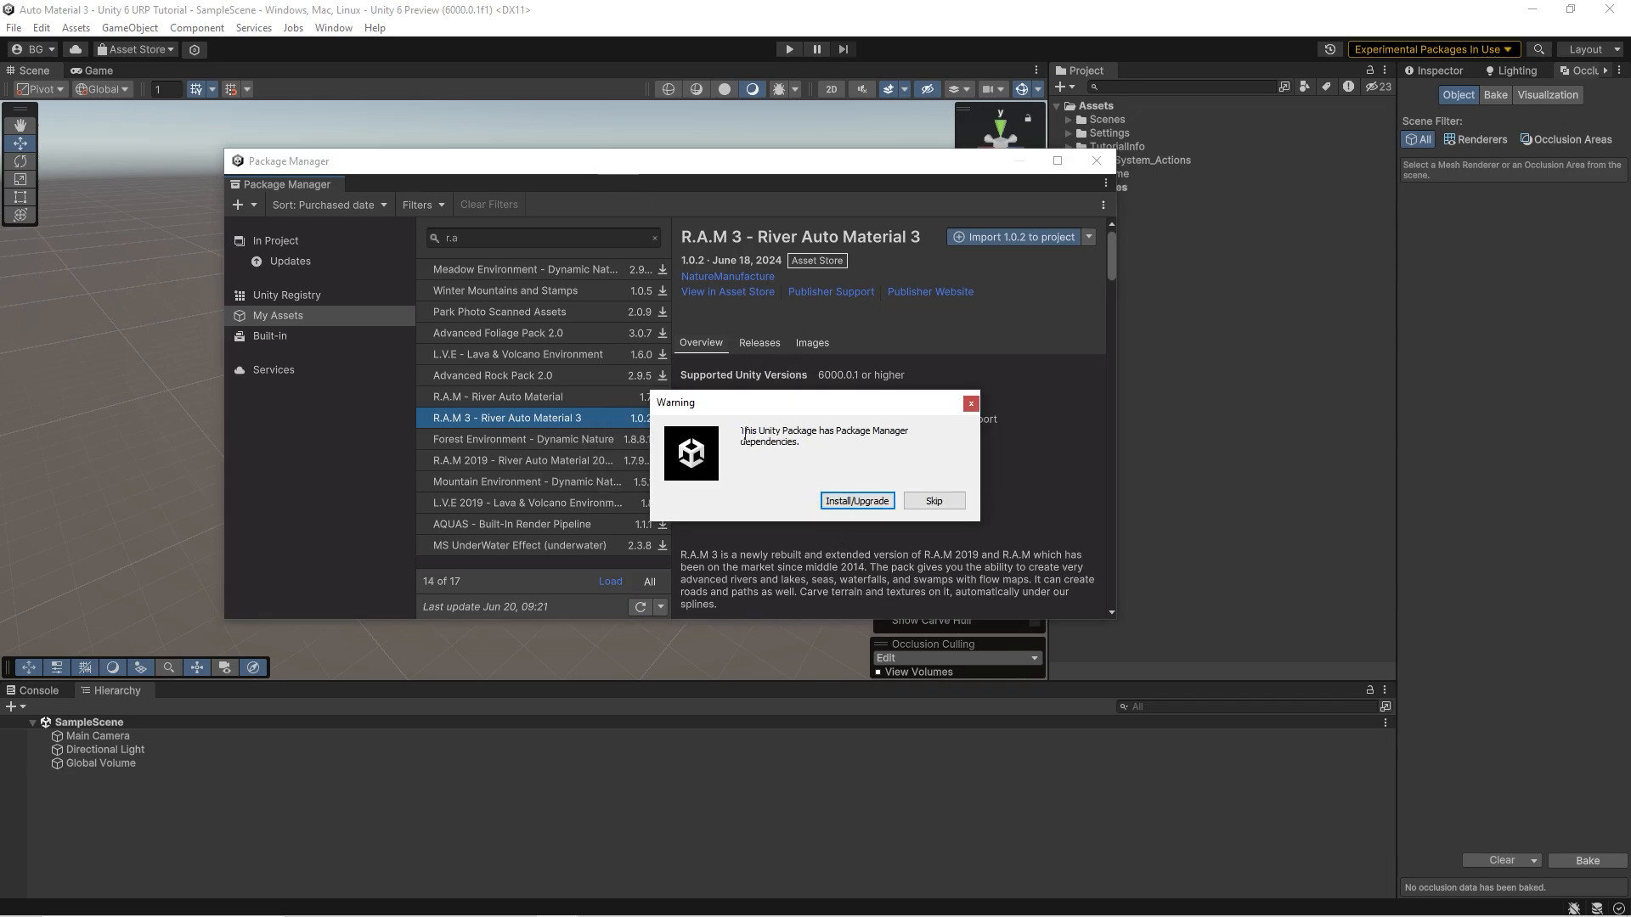
pyautogui.click(849, 503)
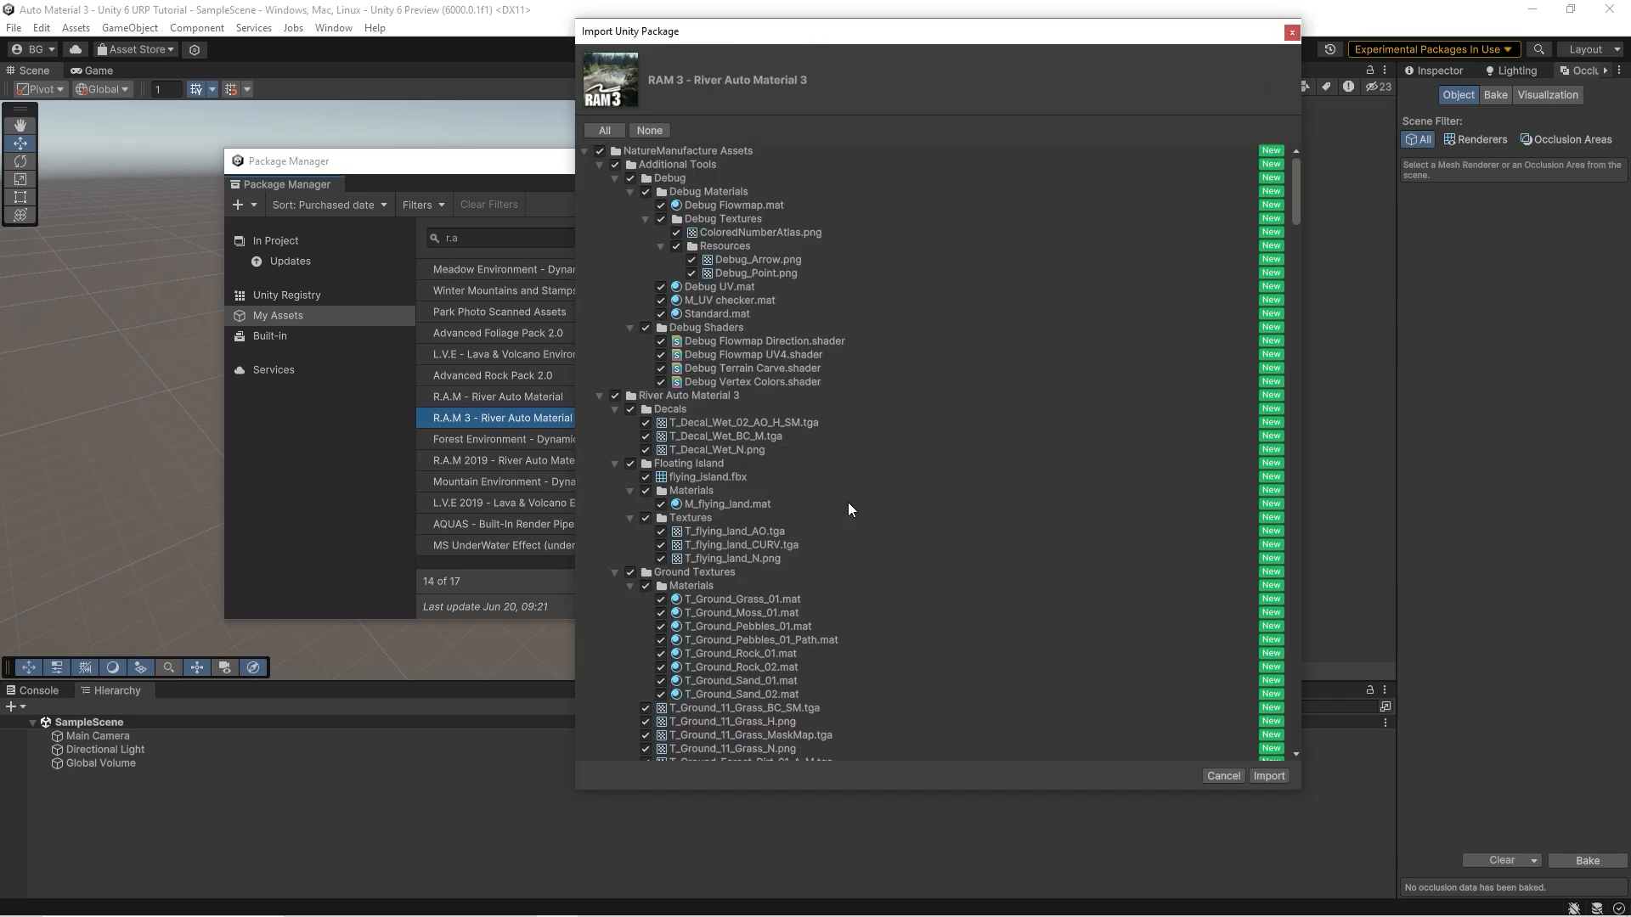
pyautogui.click(1269, 776)
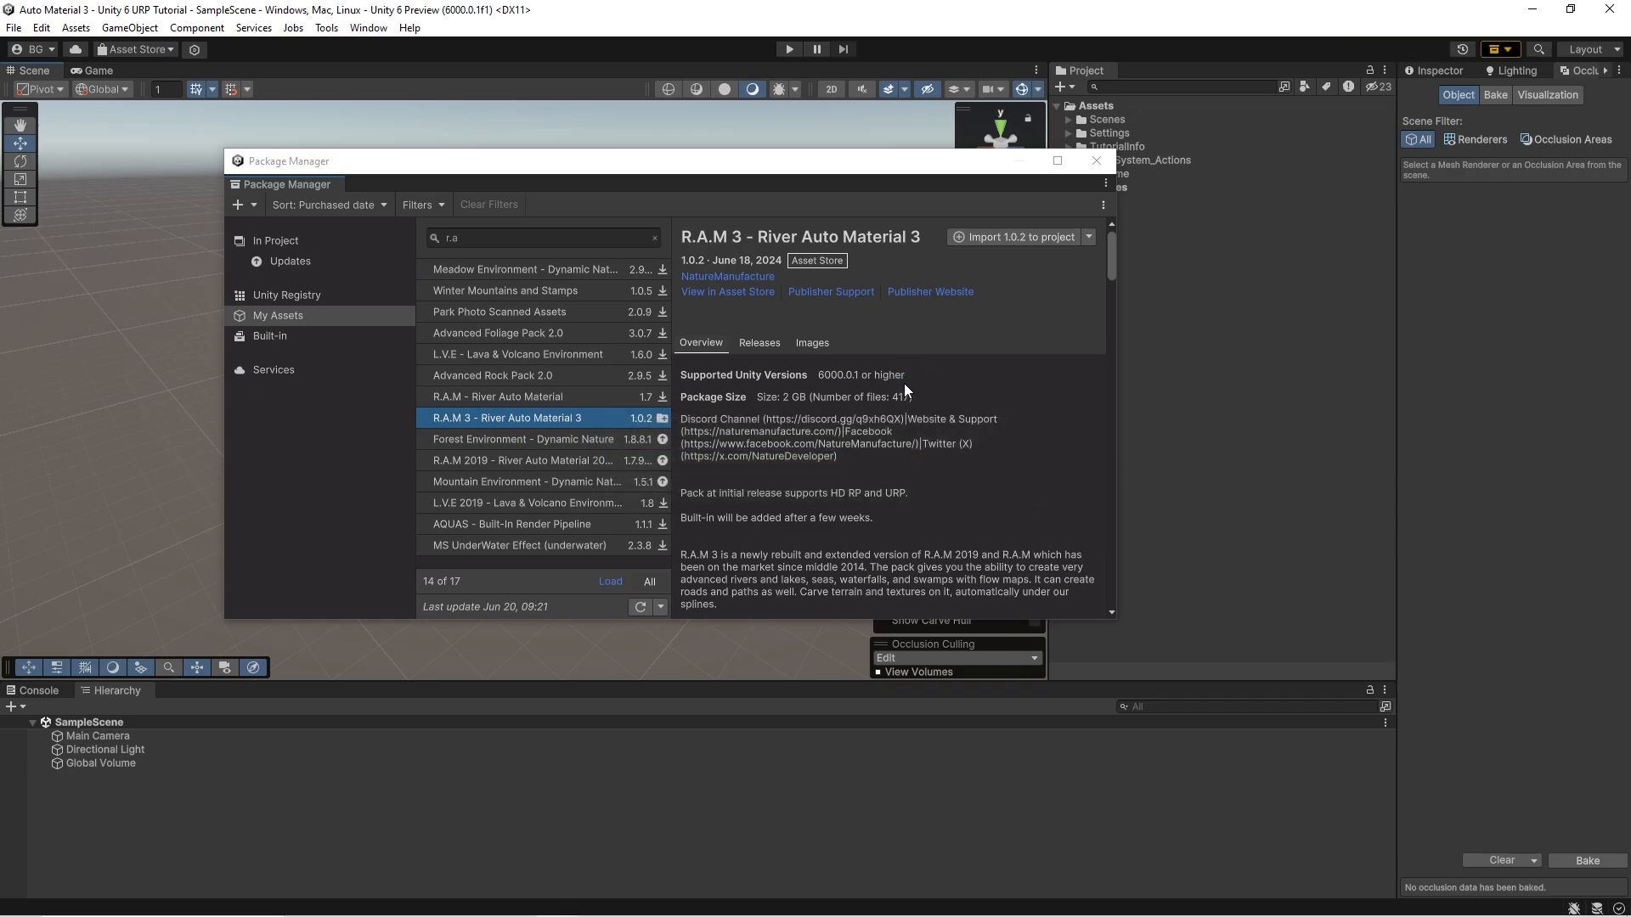
# - Search the Unity Registry for "math" and check the Mathematics package's version and installation status
pyautogui.click(291, 294)
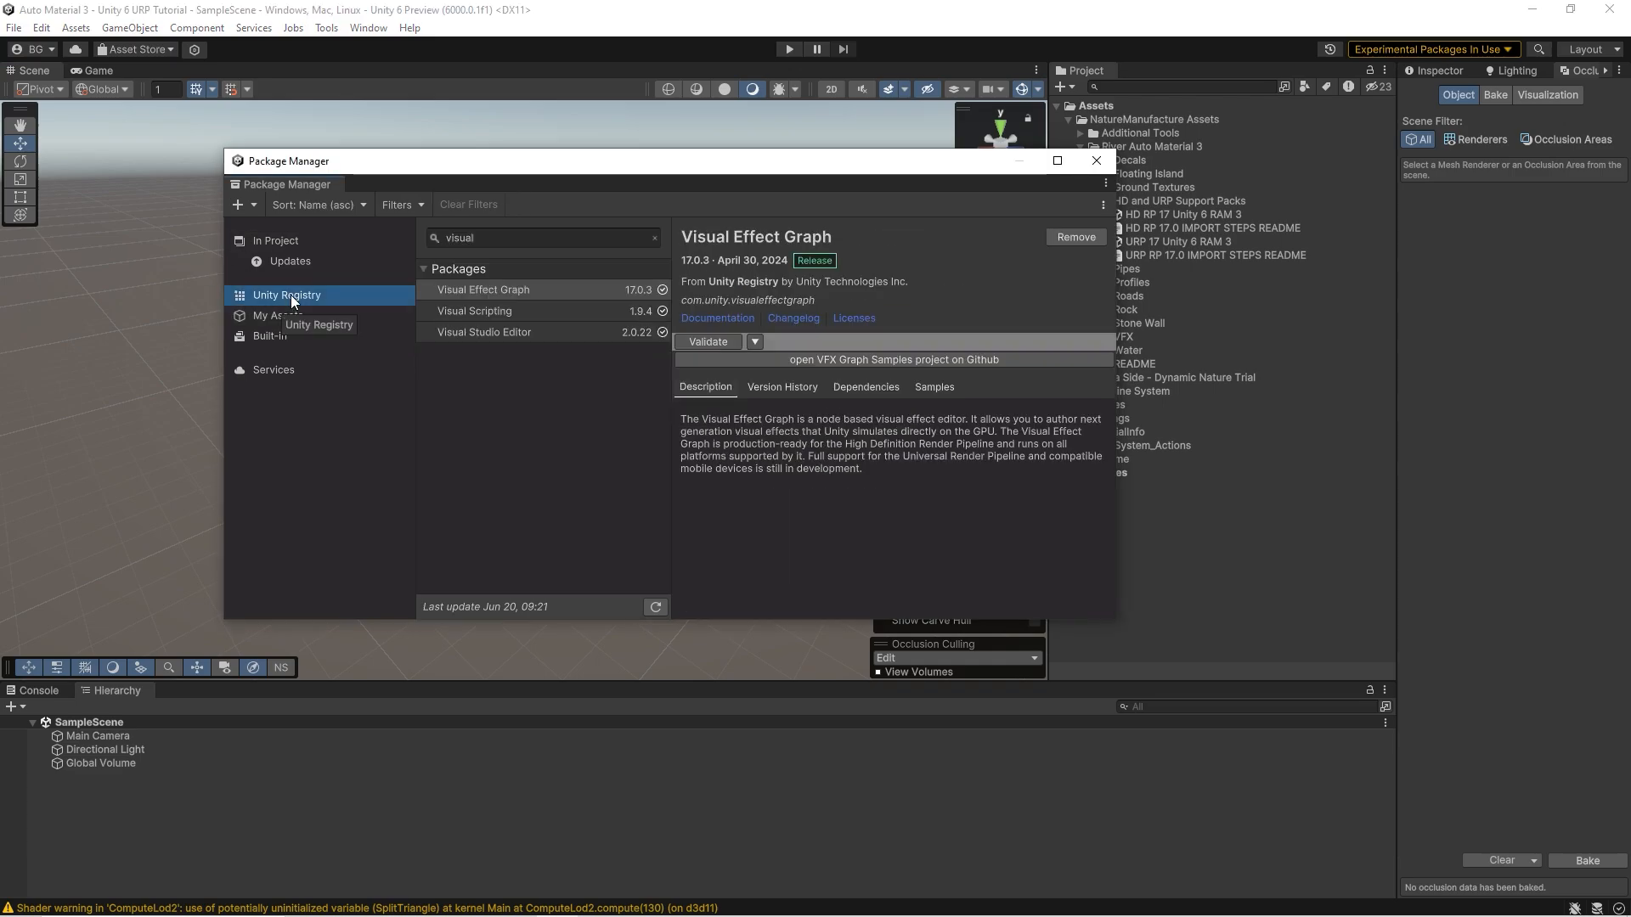
pyautogui.moveTo(496, 238); pyautogui.dragTo(401, 241)
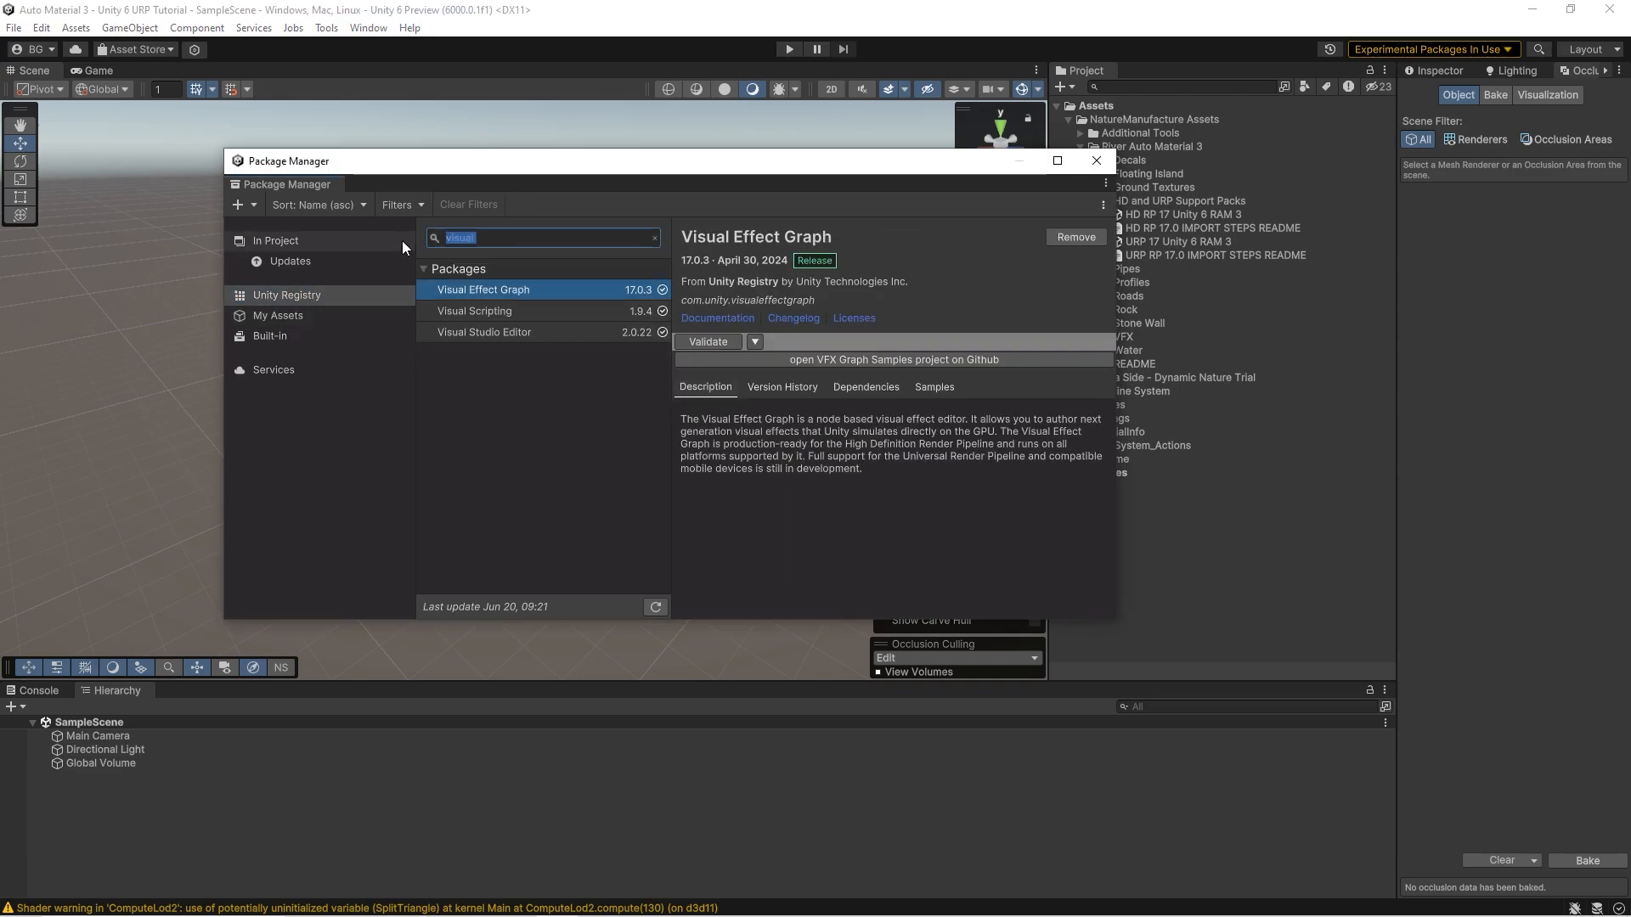
pyautogui.write('math')
pyautogui.click(523, 291)
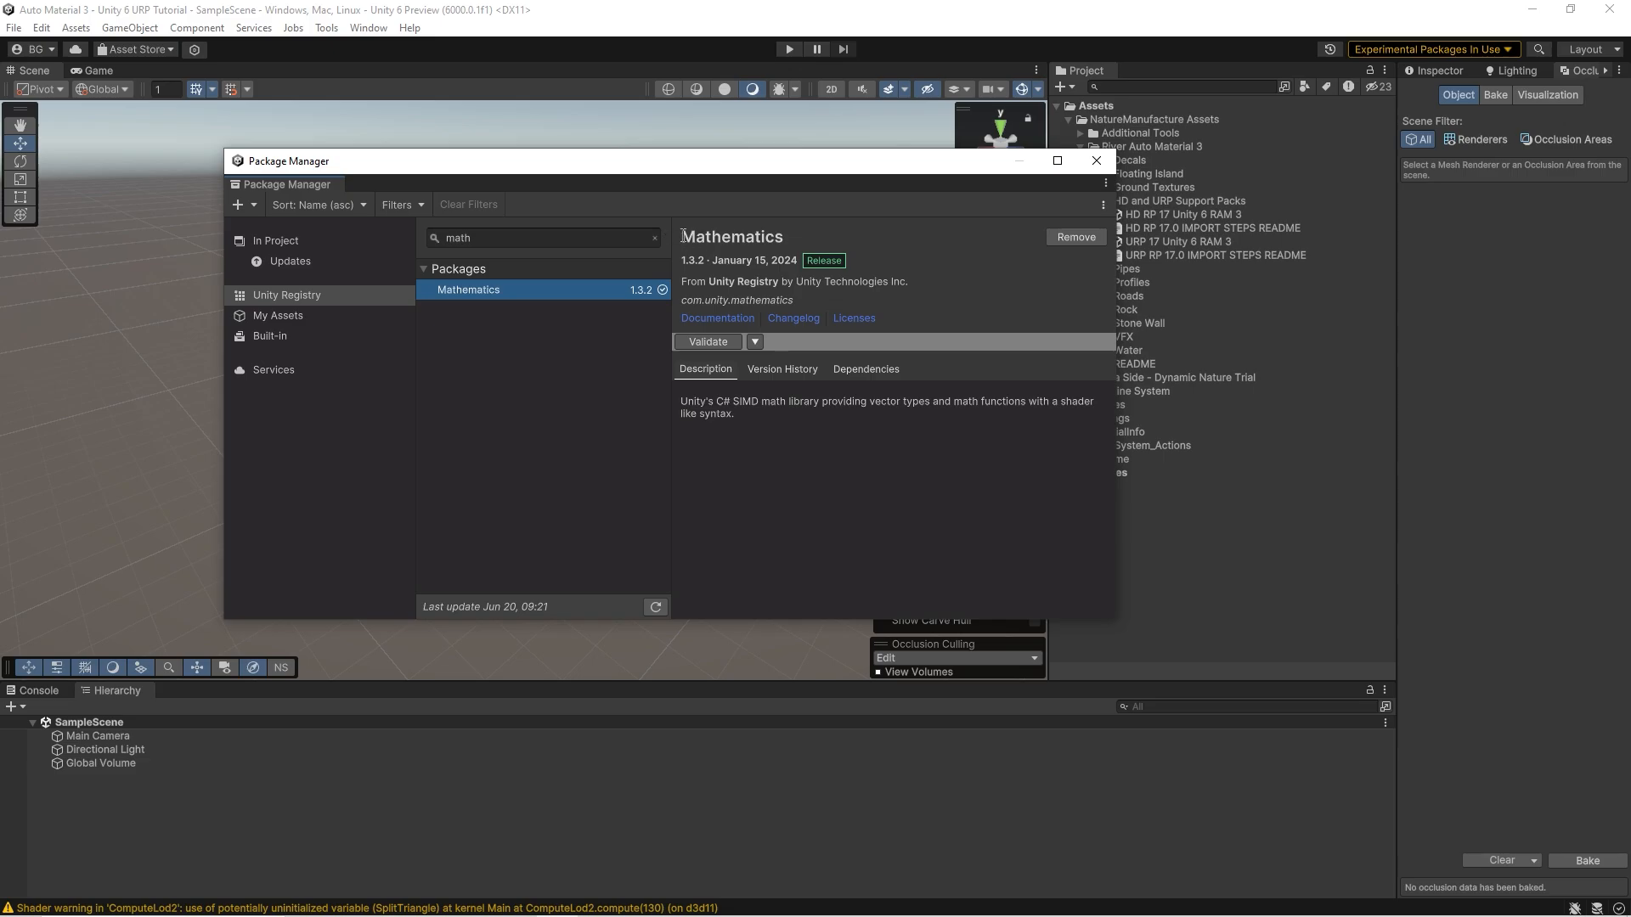
pyautogui.moveTo(682, 237); pyautogui.dragTo(874, 282)
pyautogui.click(955, 284)
# - Search the registry for "visu", check the Visual Effect Graph package's installation status, and close the Package Manager
pyautogui.click(654, 238)
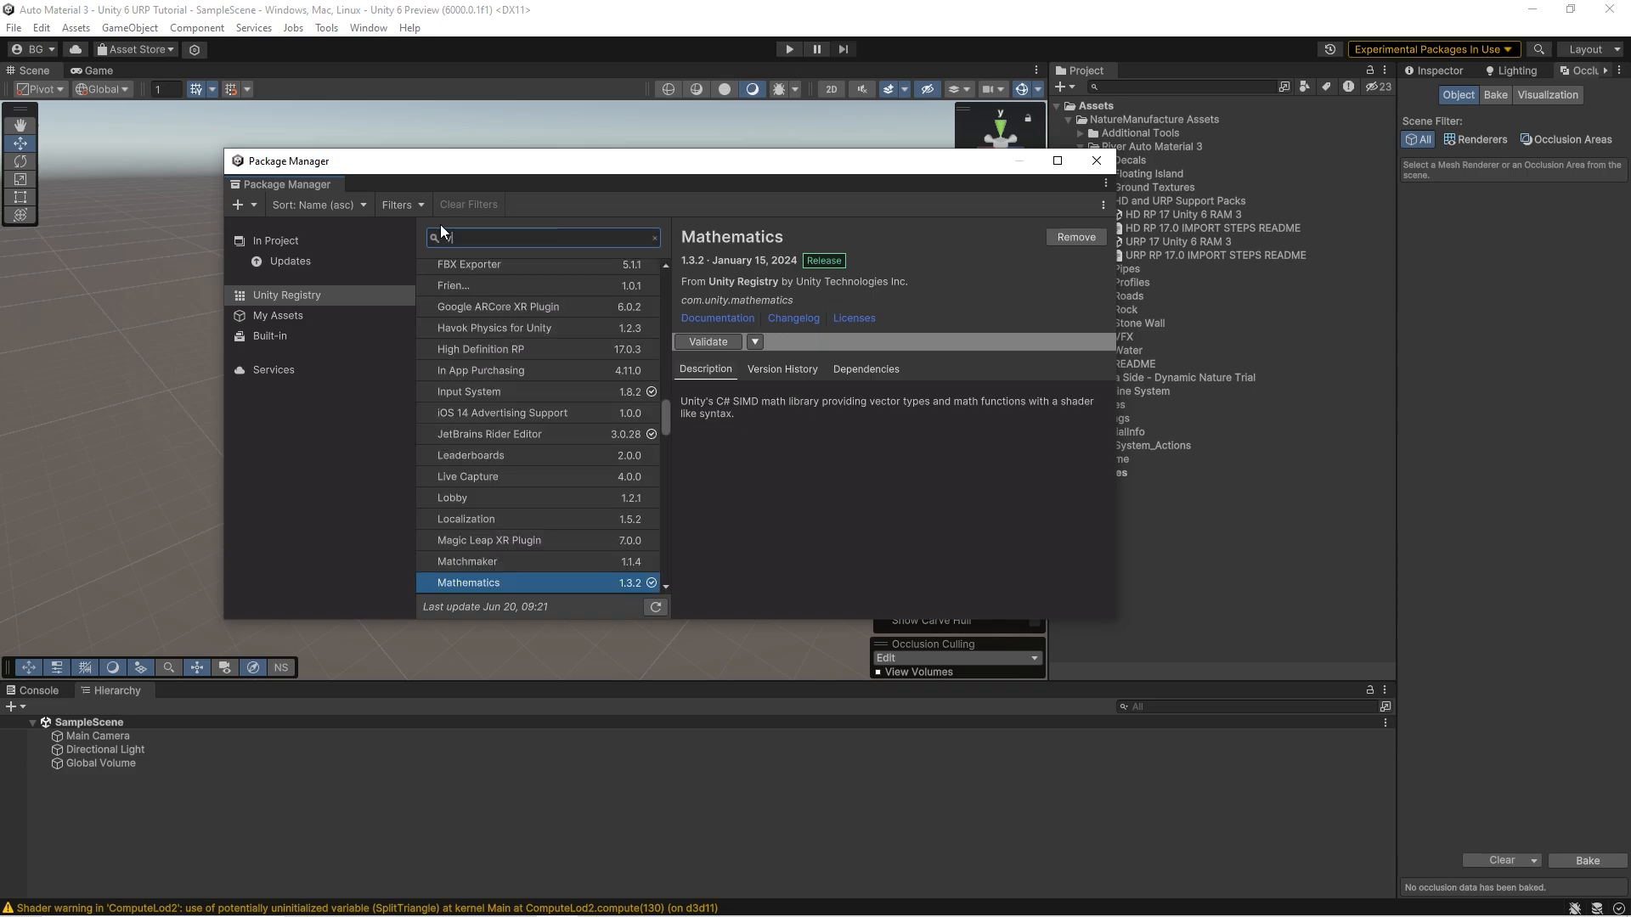
pyautogui.write('visu')
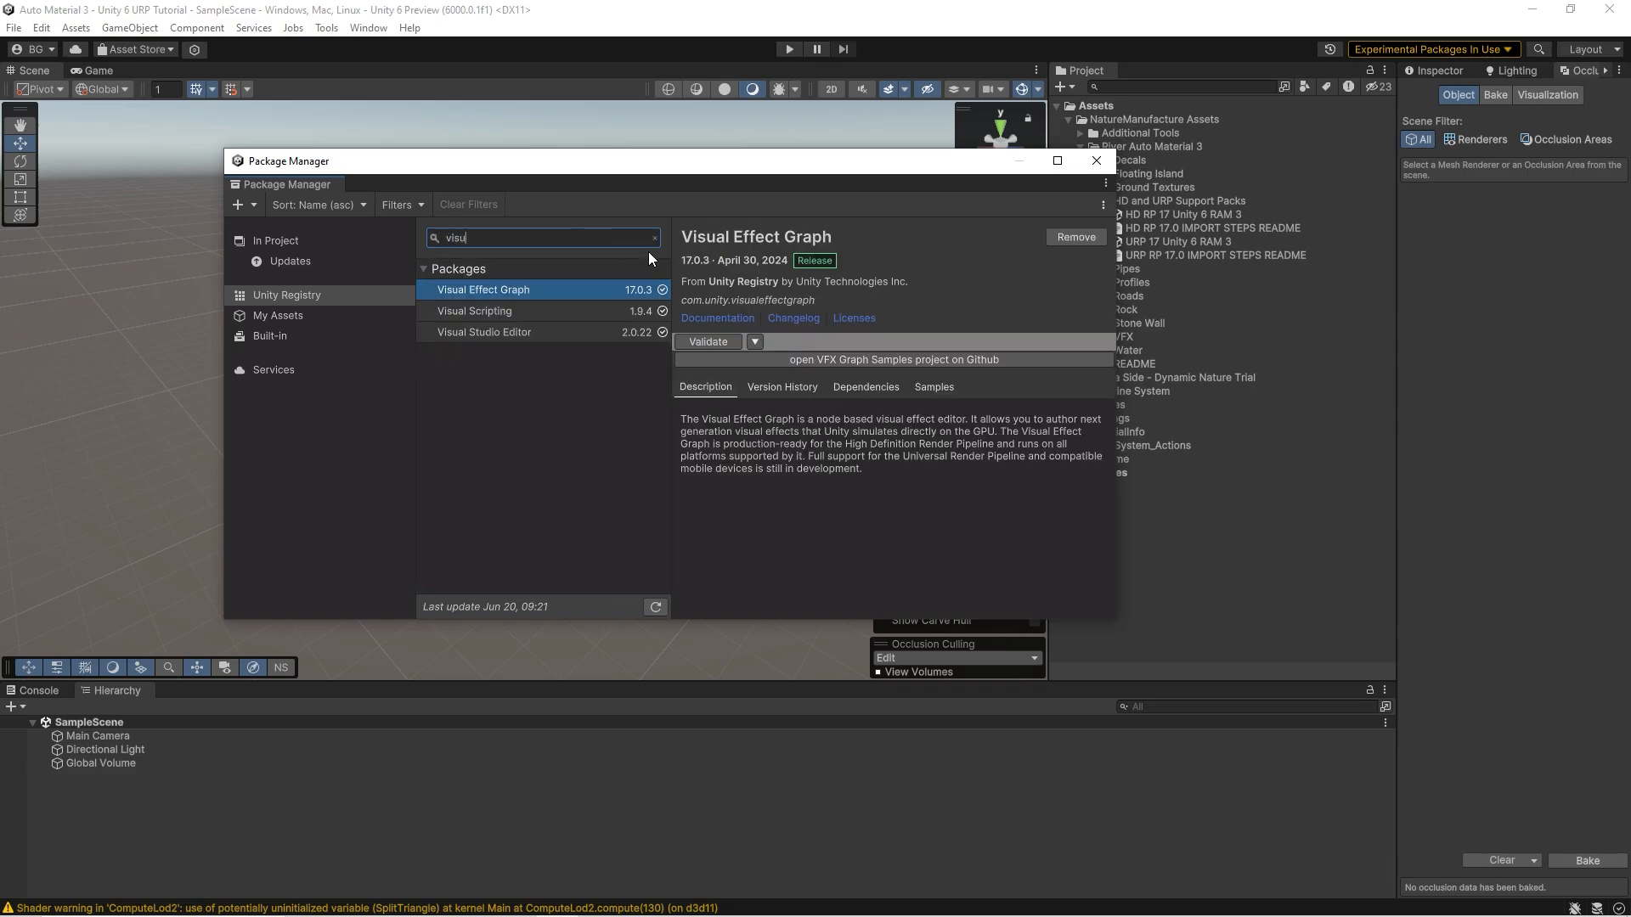
pyautogui.click(549, 286)
pyautogui.click(1095, 162)
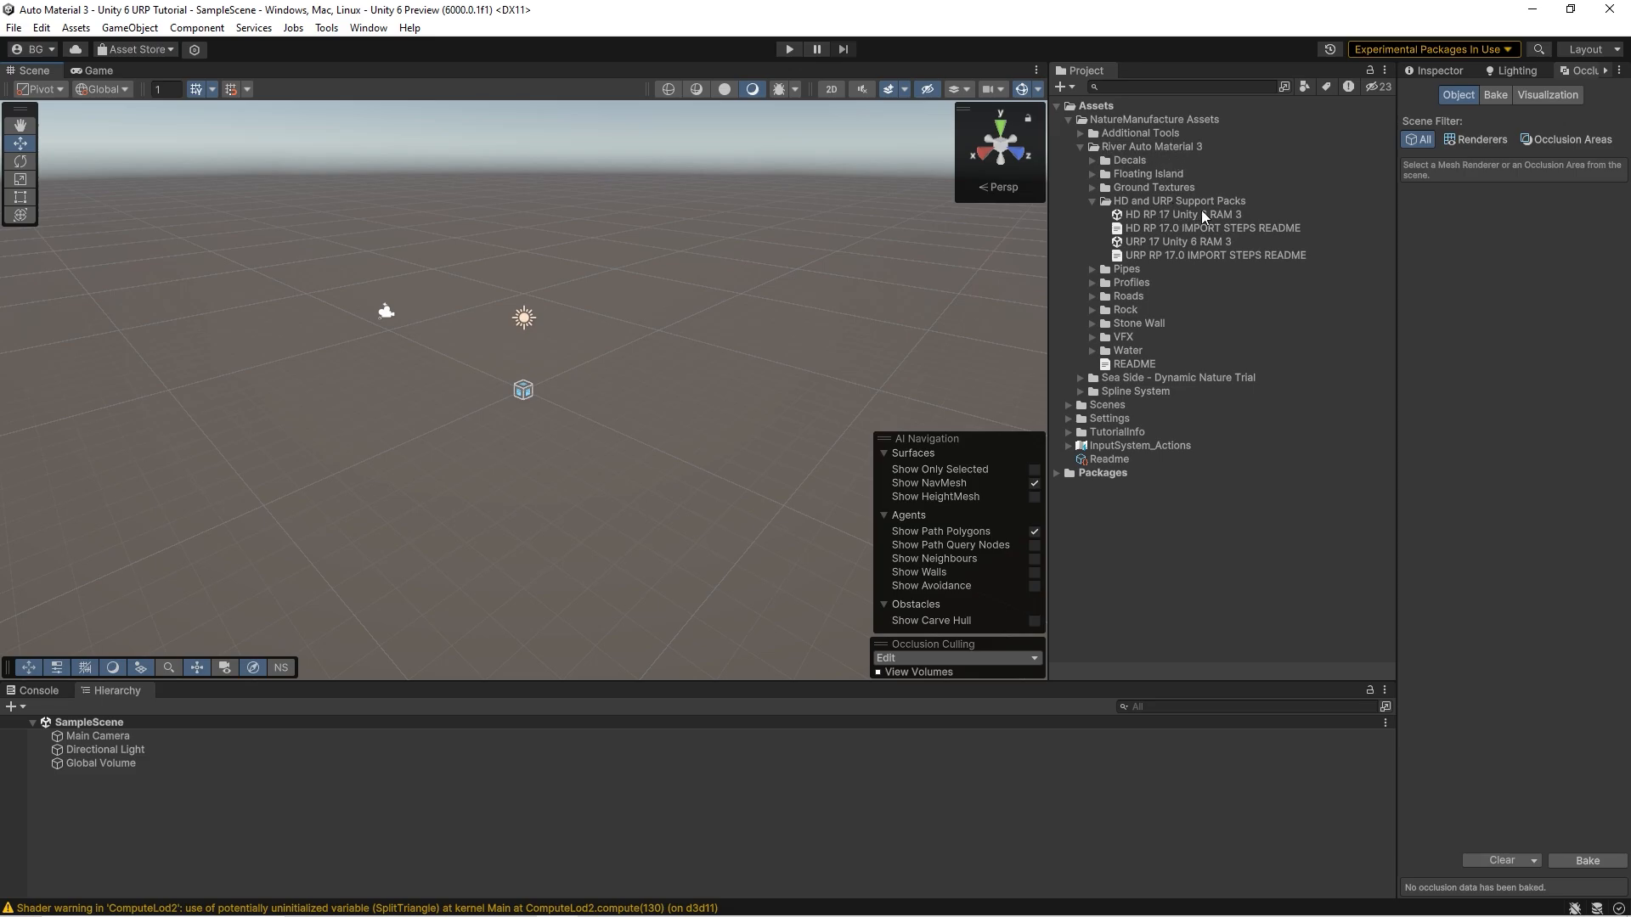
# - Import all contents of the URP 17 Unity 6 RAM 3 support pack from the HD and URP Support Packs folder
pyautogui.click(1144, 241)
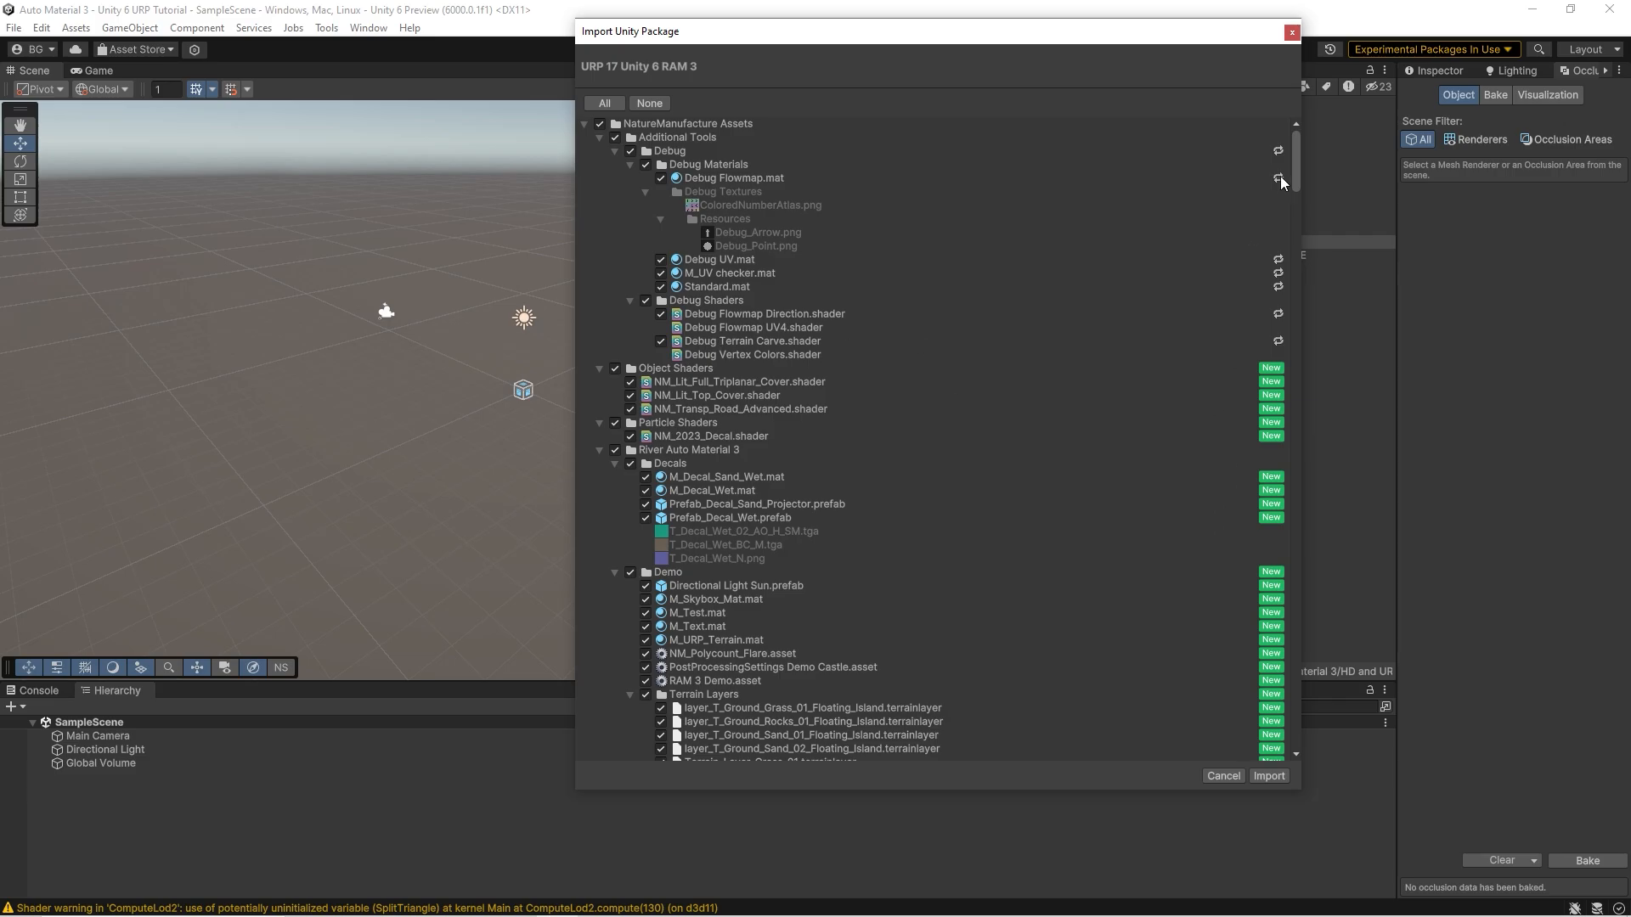
pyautogui.moveTo(1296, 170); pyautogui.dragTo(1261, 195)
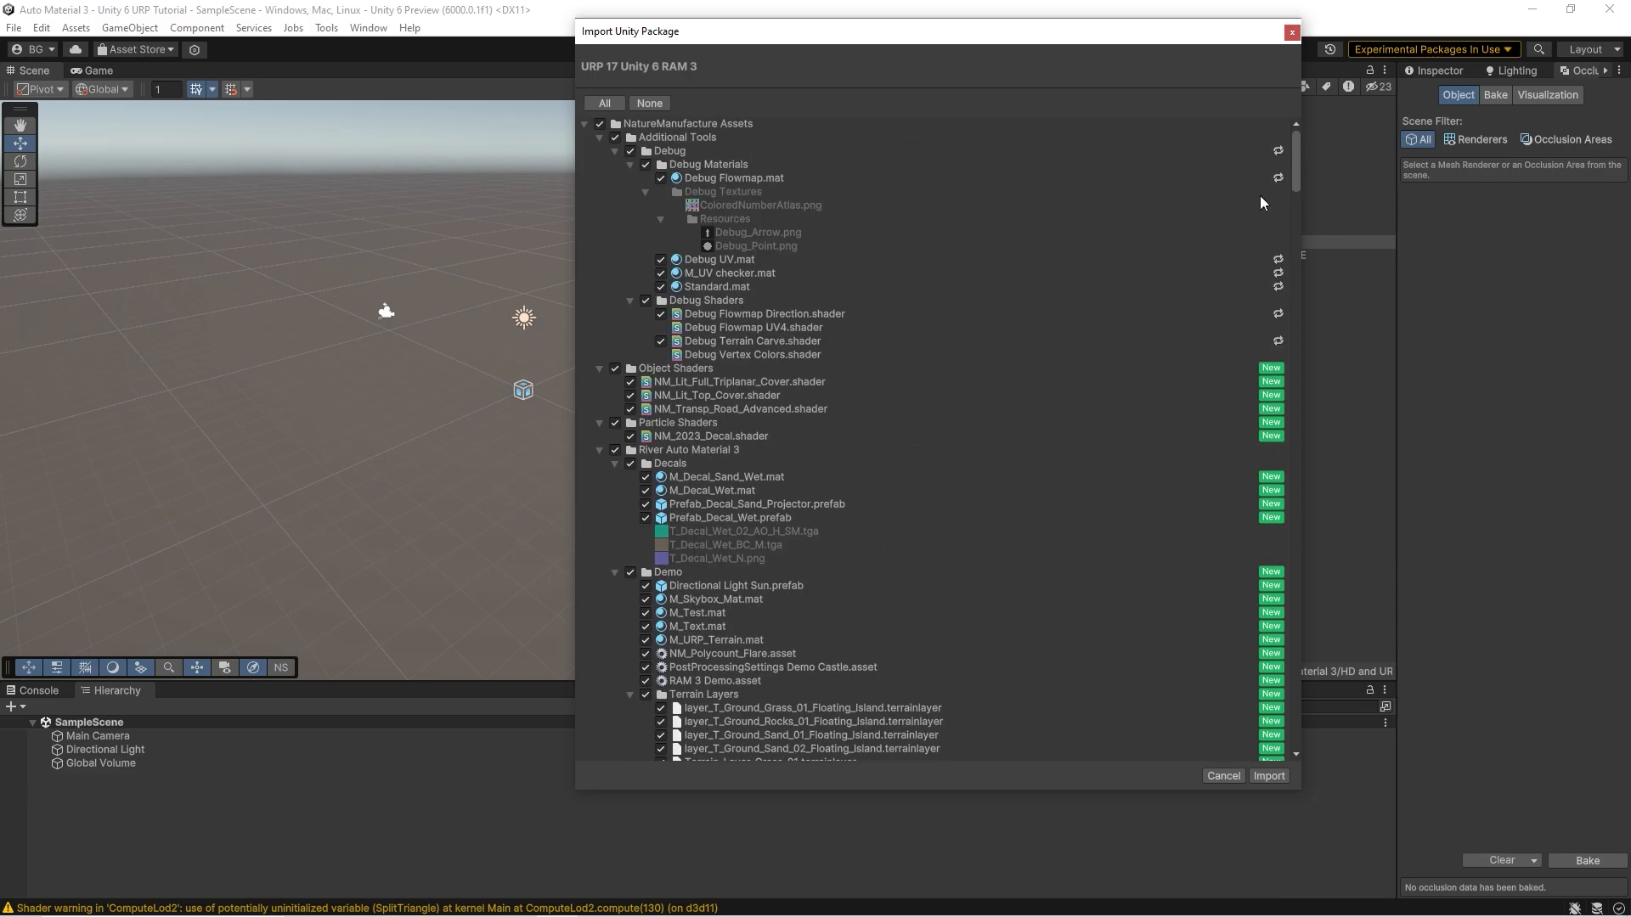
pyautogui.click(1269, 776)
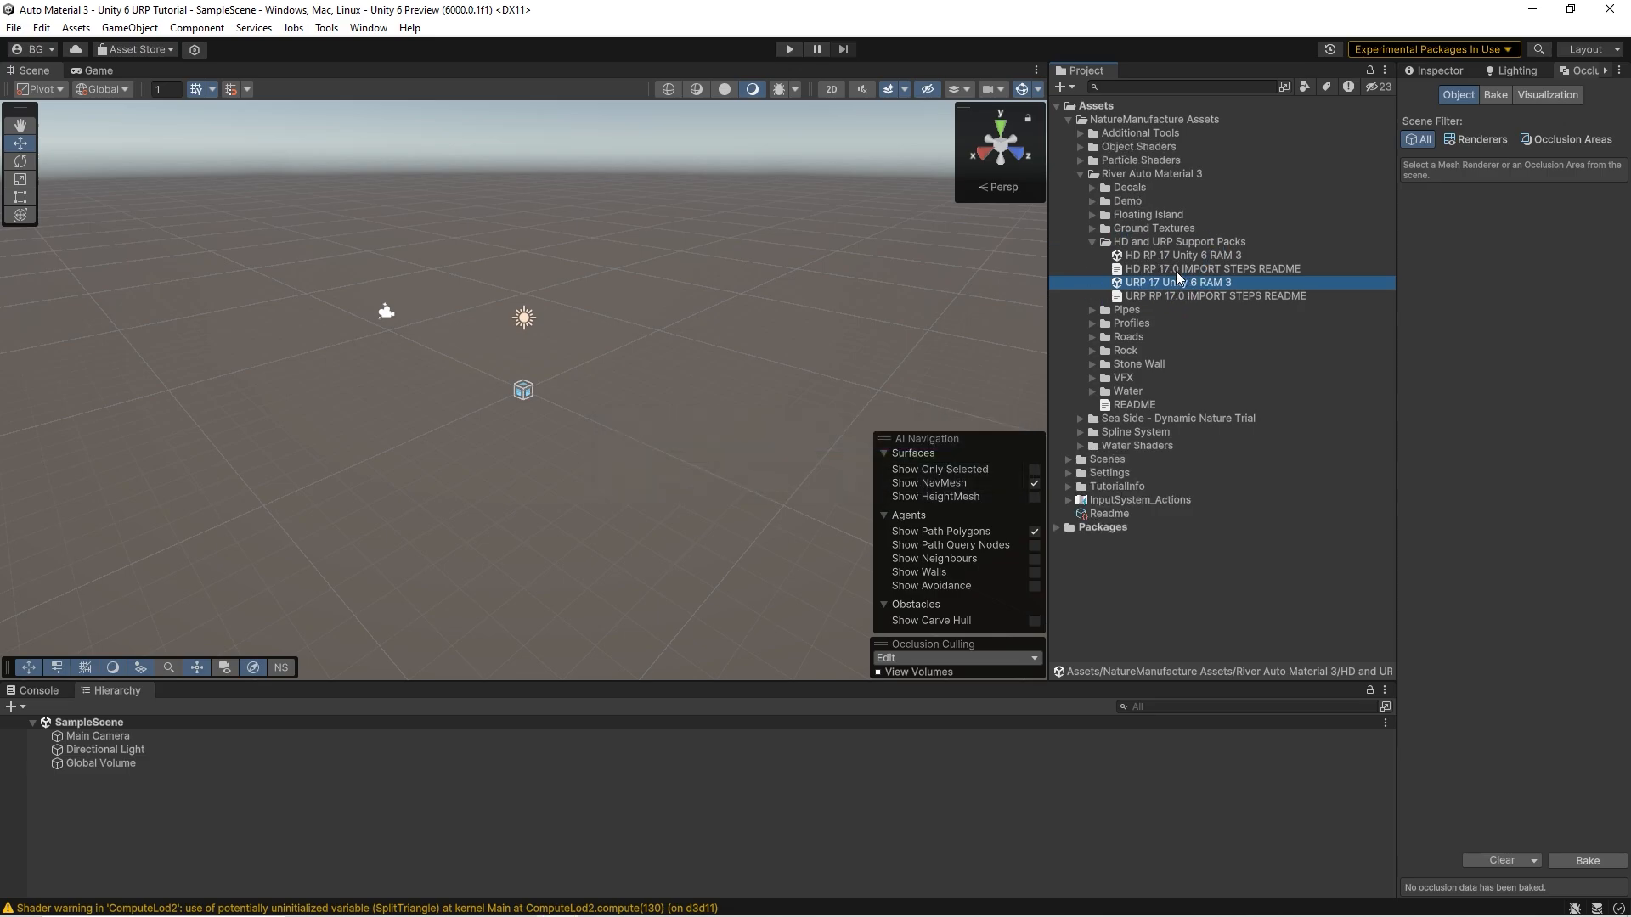
# - Open the URP RAM 3 Demo scene from the Demo folder and frame the Main Camera in the scene view
pyautogui.click(1093, 200)
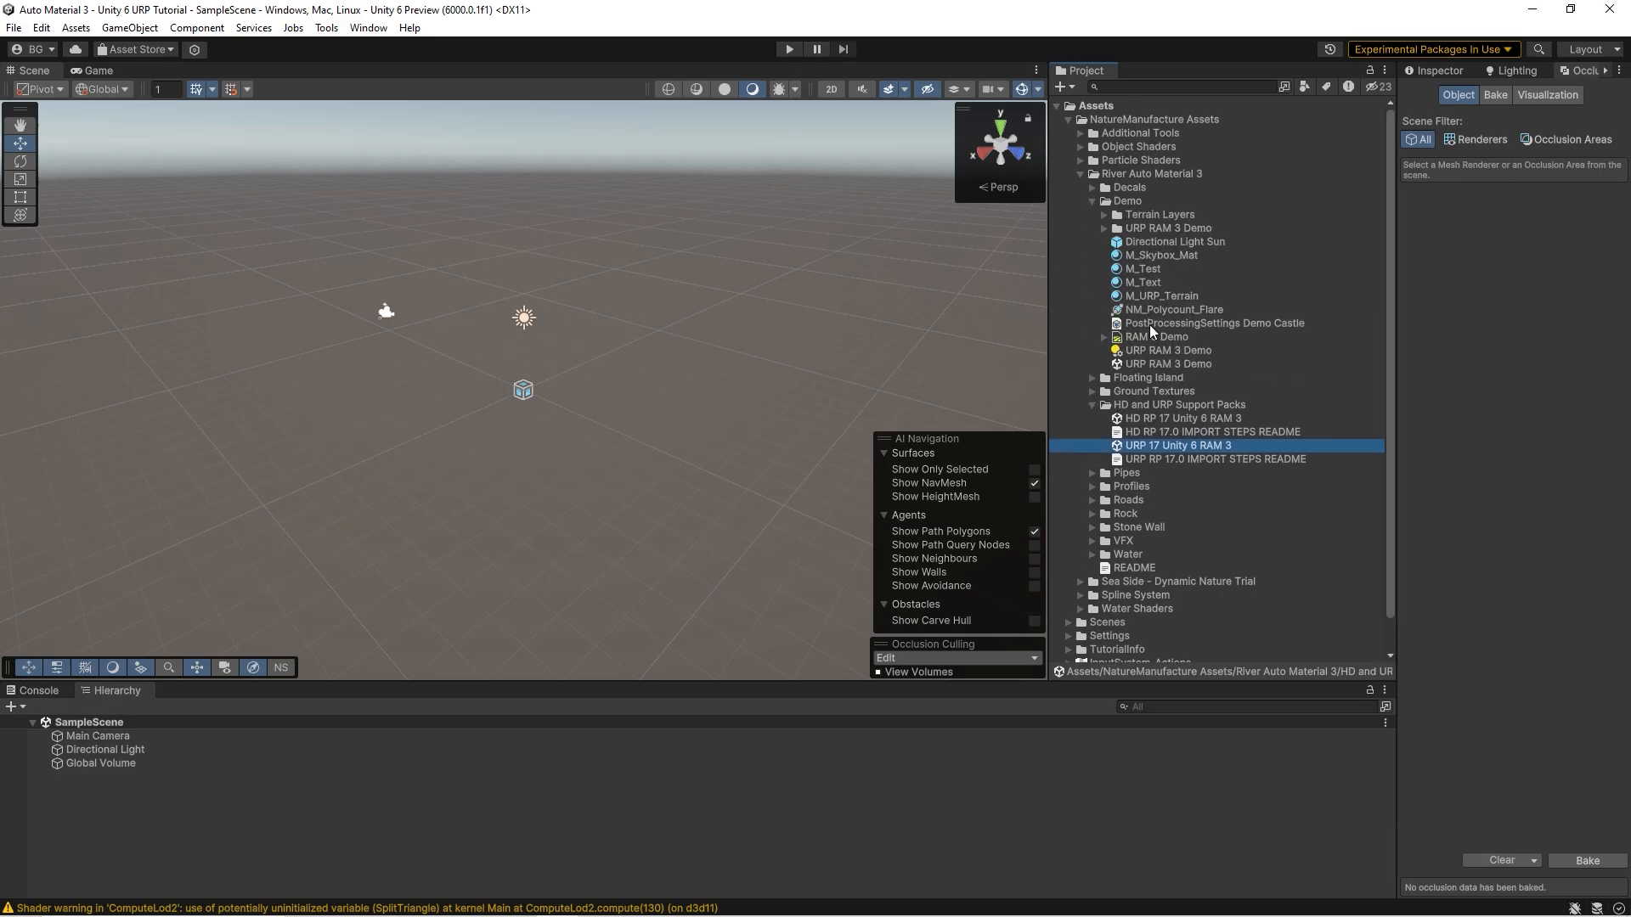
pyautogui.doubleClick(1153, 363)
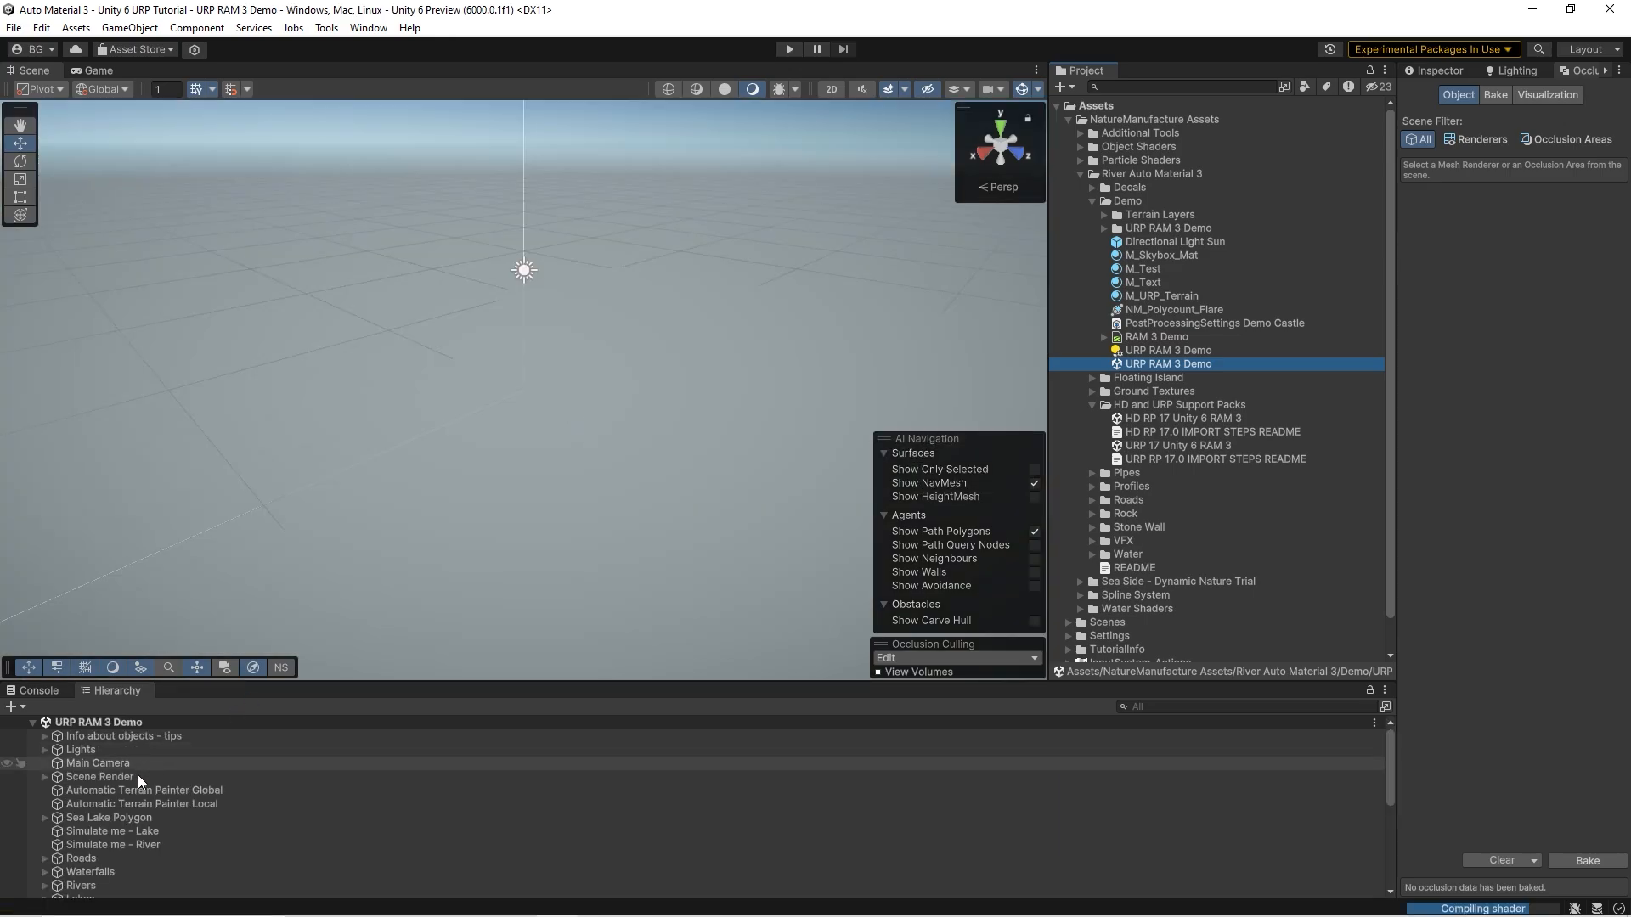
pyautogui.doubleClick(127, 763)
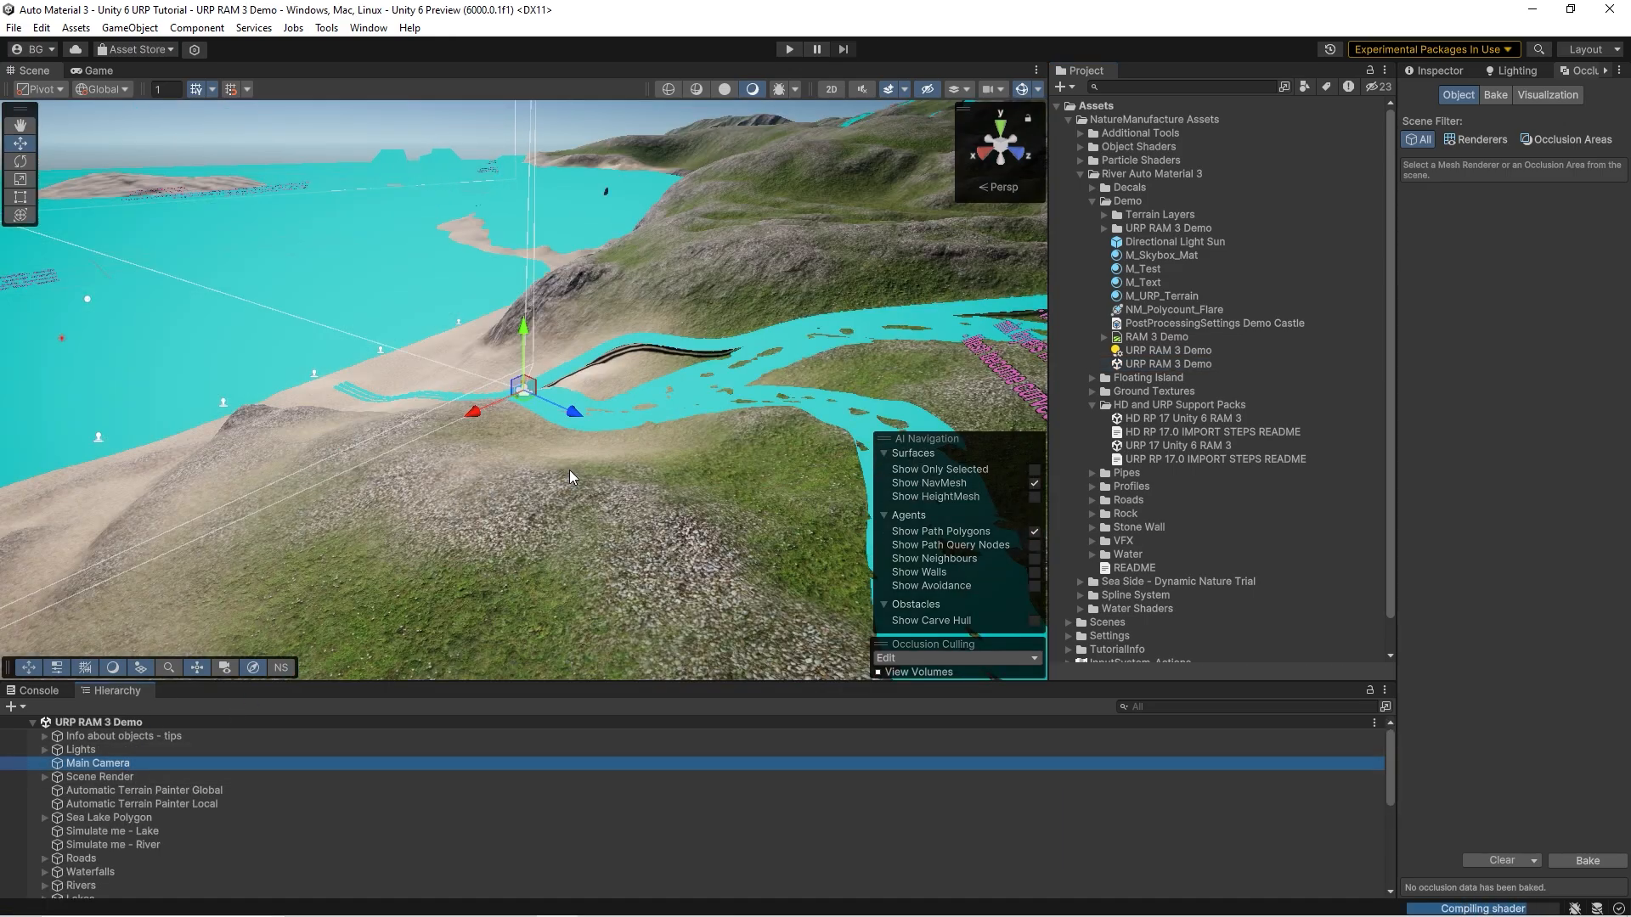
# - Select a decal projector on the sandy shore and show its properties in a widened Inspector
pyautogui.moveTo(548, 470); pyautogui.dragTo(486, 445, button='right')
pyautogui.moveTo(493, 452)
pyautogui.mouseDown(button='right')
pyautogui.moveTo(453, 474)
pyautogui.moveTo(436, 462)
pyautogui.moveTo(518, 437)
pyautogui.mouseUp(button='right')
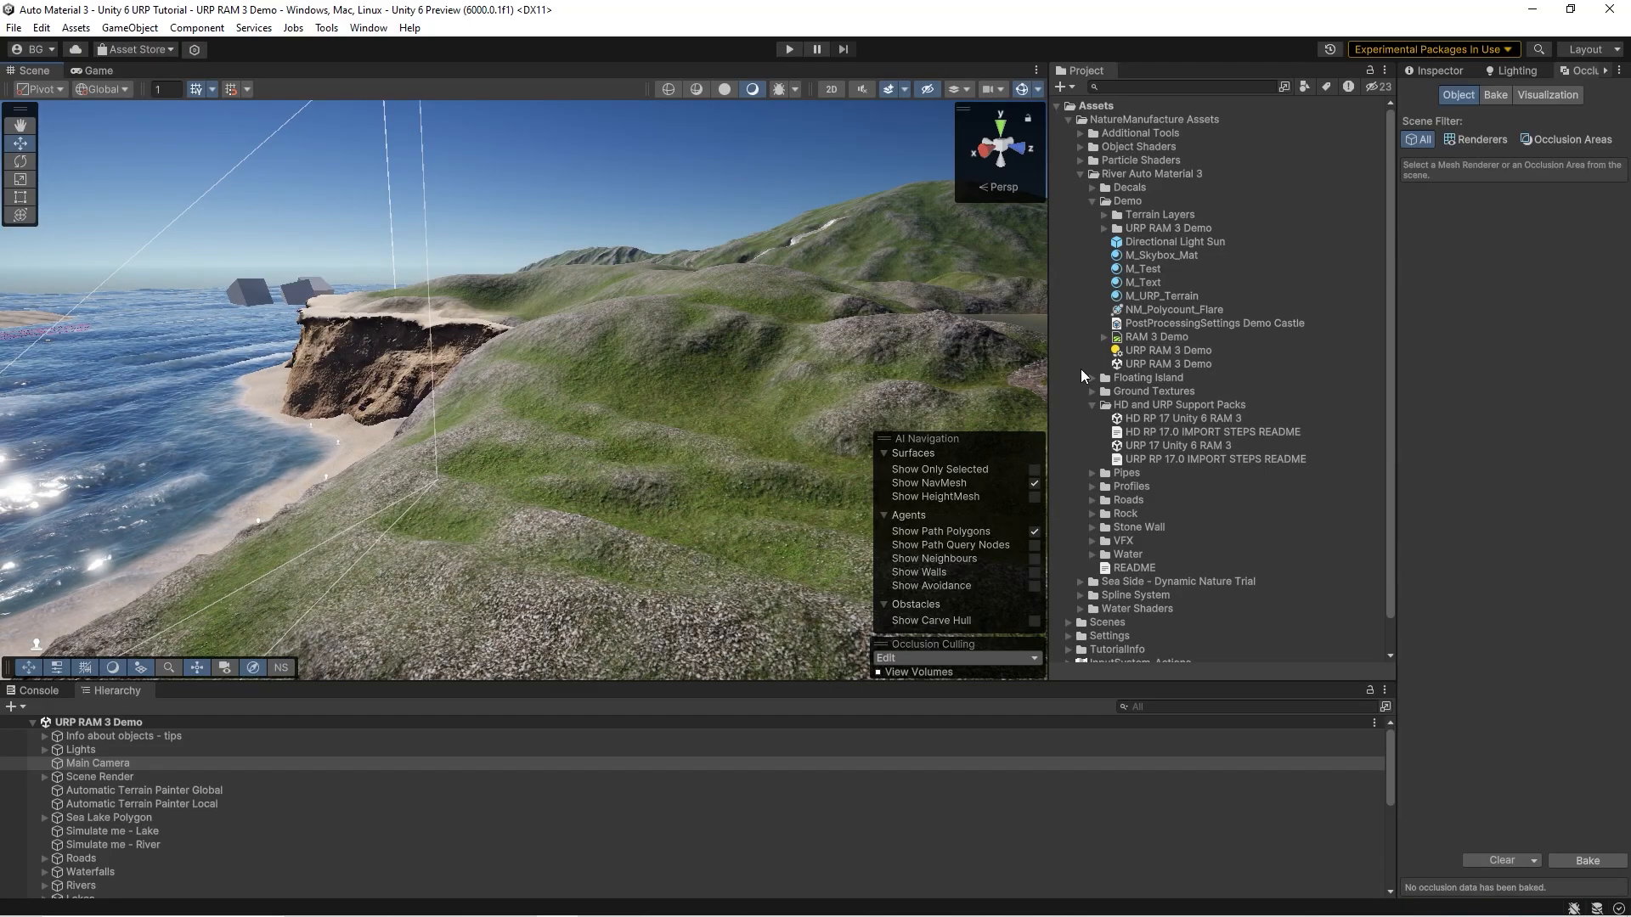
pyautogui.moveTo(624, 379)
pyautogui.mouseDown(button='right')
pyautogui.moveTo(276, 412)
pyautogui.moveTo(281, 444)
pyautogui.moveTo(321, 473)
pyautogui.moveTo(572, 456)
pyautogui.moveTo(559, 363)
pyautogui.moveTo(612, 360)
pyautogui.moveTo(710, 280)
pyautogui.moveTo(663, 272)
pyautogui.mouseUp(button='right')
pyautogui.press('w')
pyautogui.press('s')
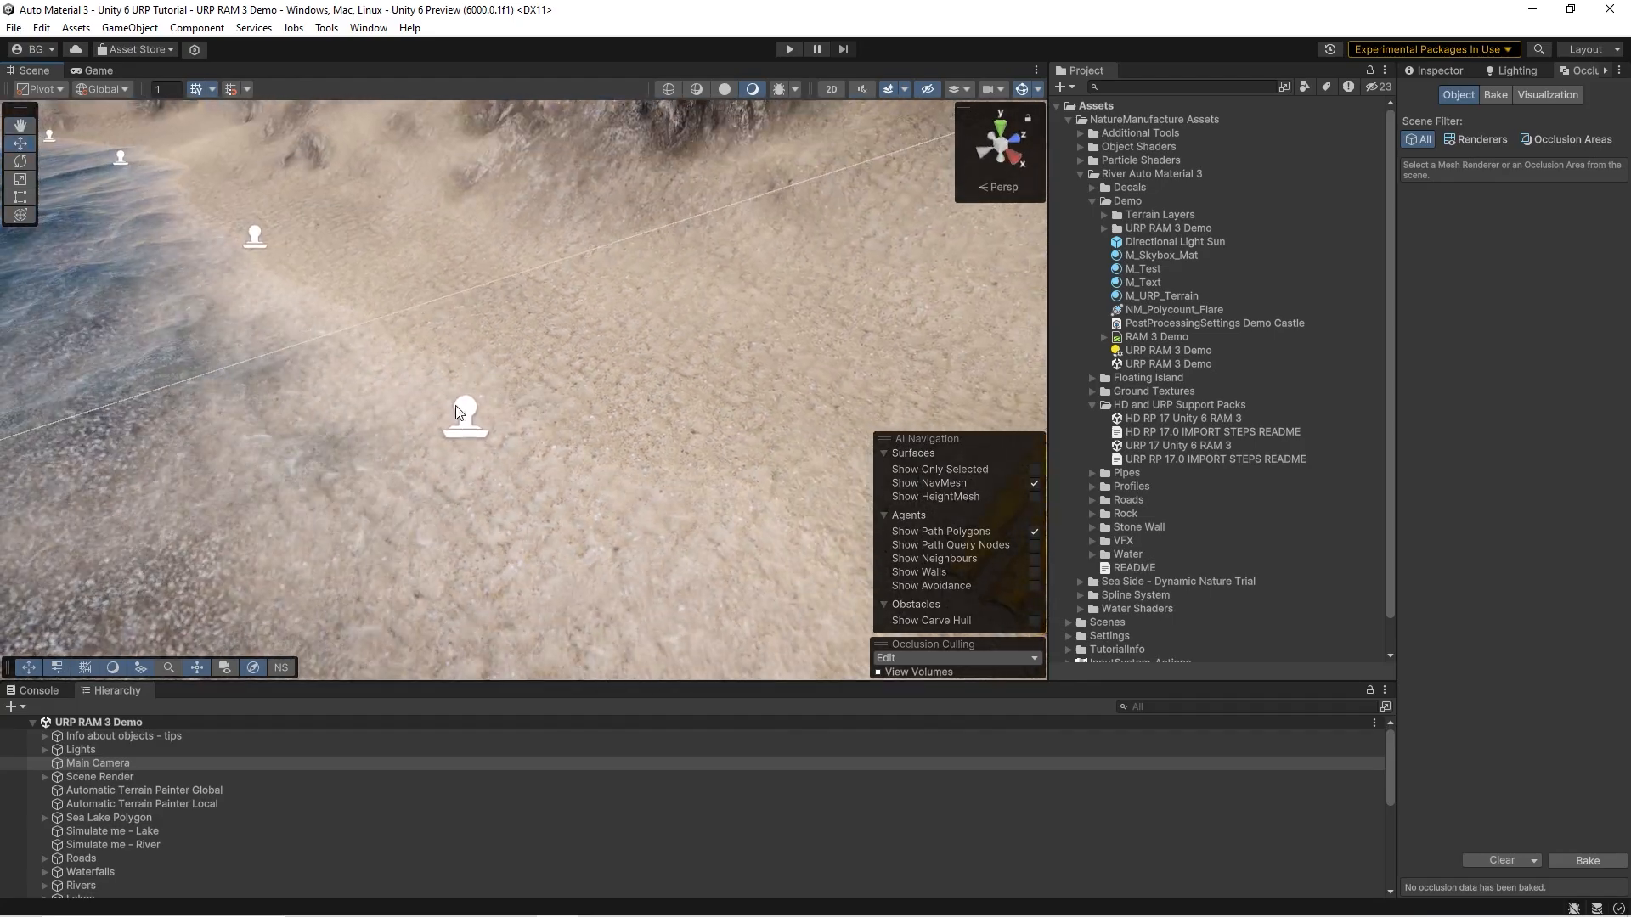
pyautogui.moveTo(548, 332); pyautogui.dragTo(519, 340, button='right')
pyautogui.press('w')
pyautogui.click(479, 396)
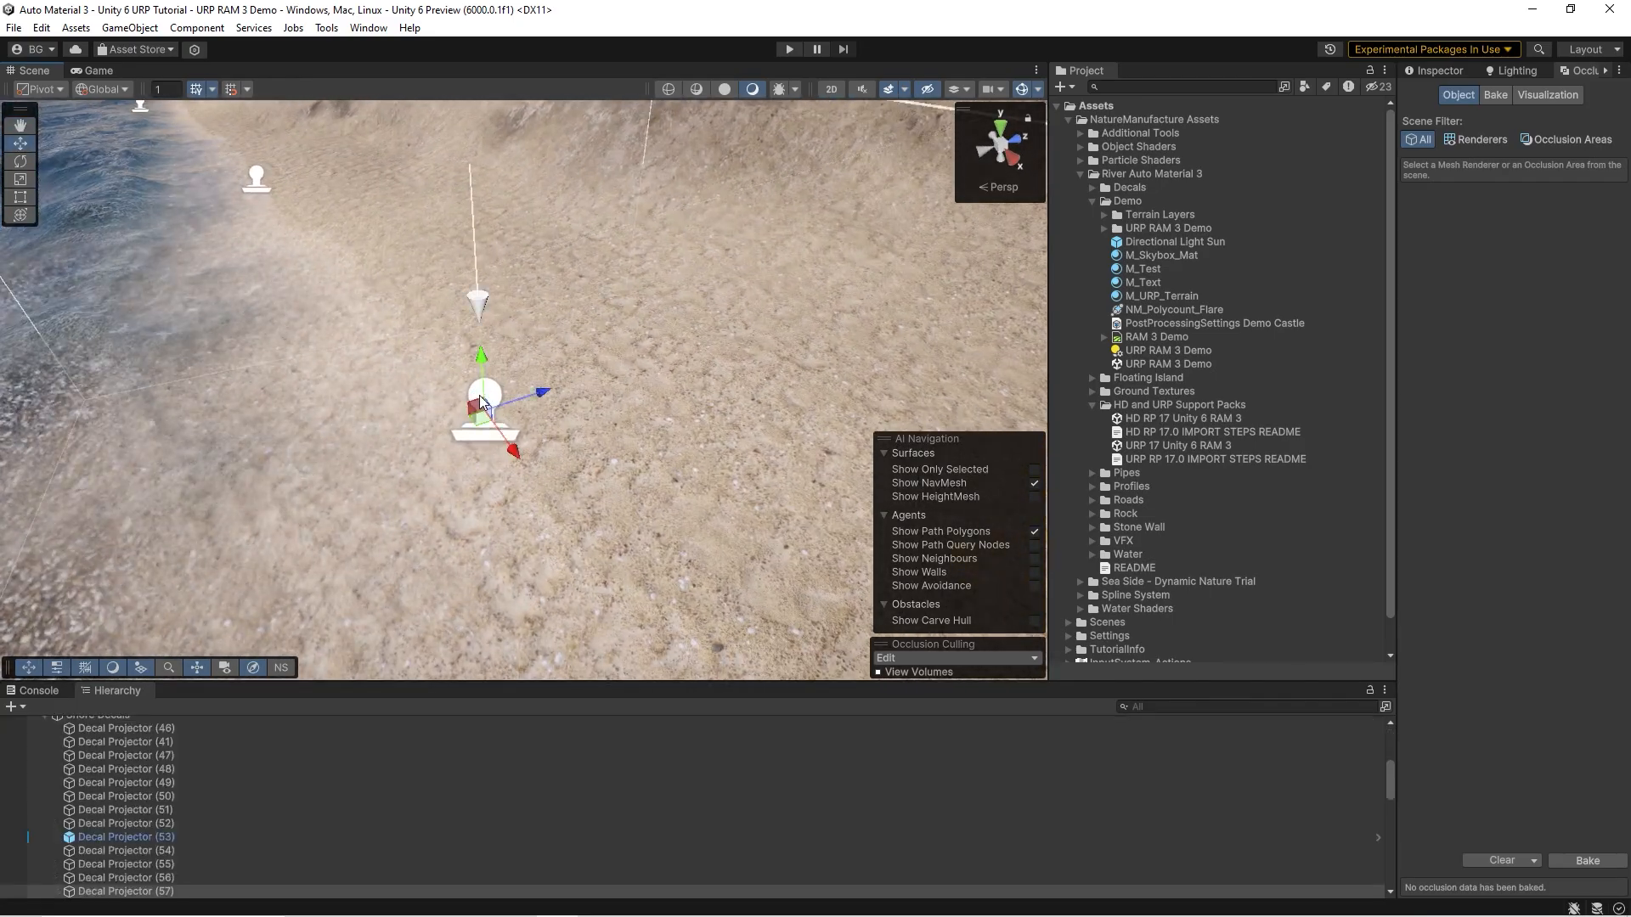
pyautogui.click(1434, 70)
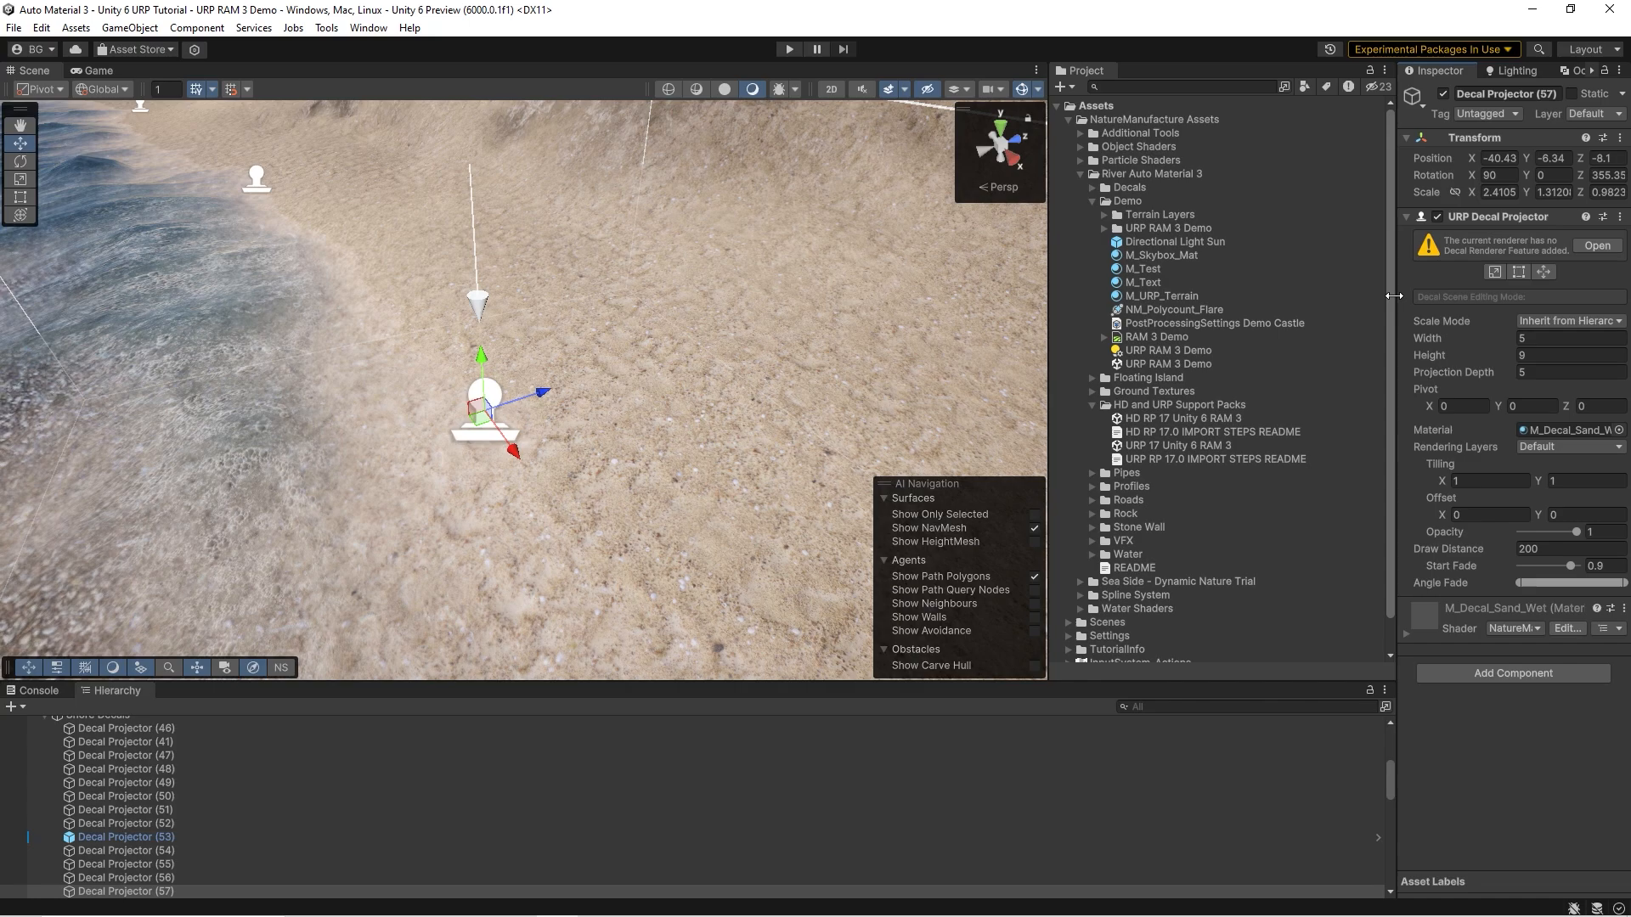
pyautogui.moveTo(1398, 307); pyautogui.dragTo(1260, 307)
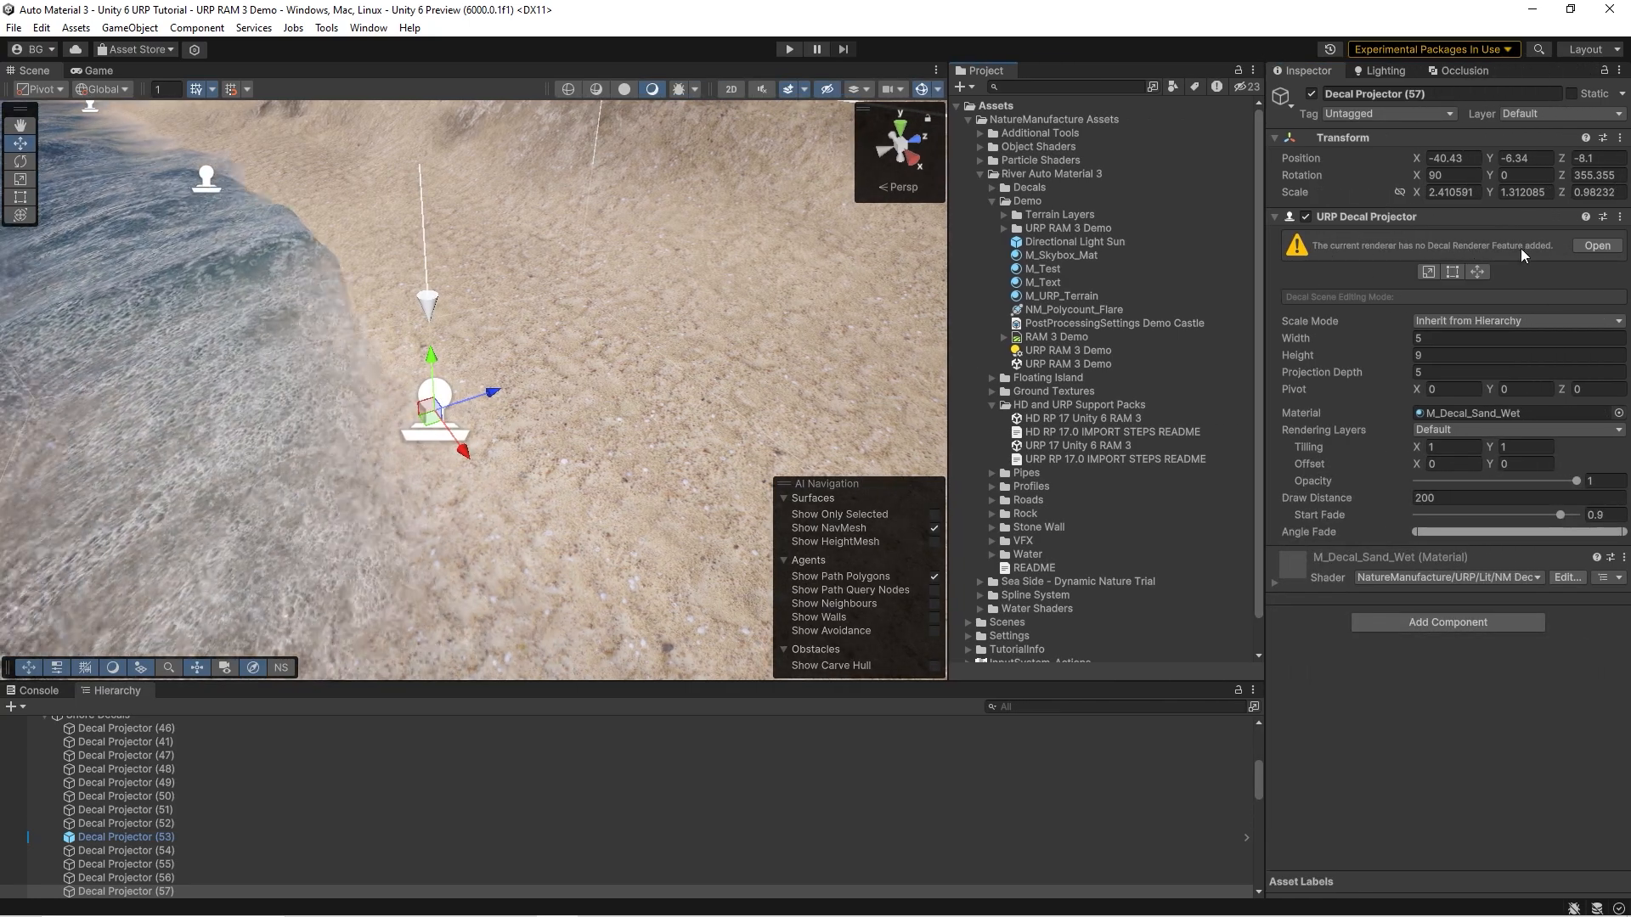
# - Open the renderer data referenced by the decal projector's missing Decal Renderer Feature warning in its own window
pyautogui.click(1591, 247)
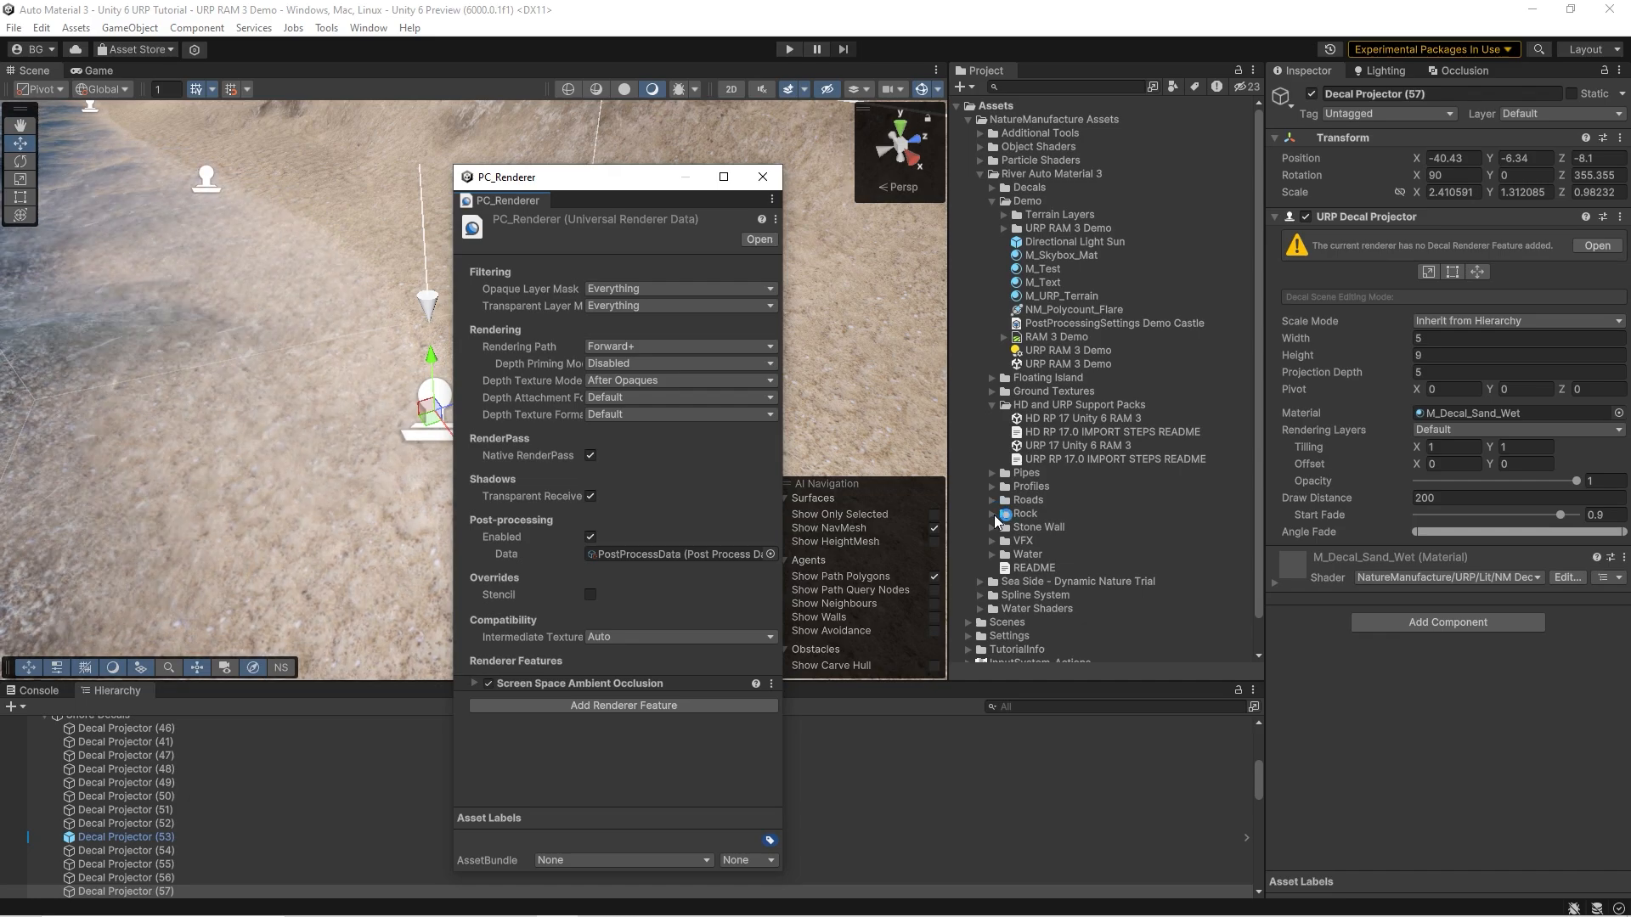
pyautogui.scroll(-2, 1045, 518)
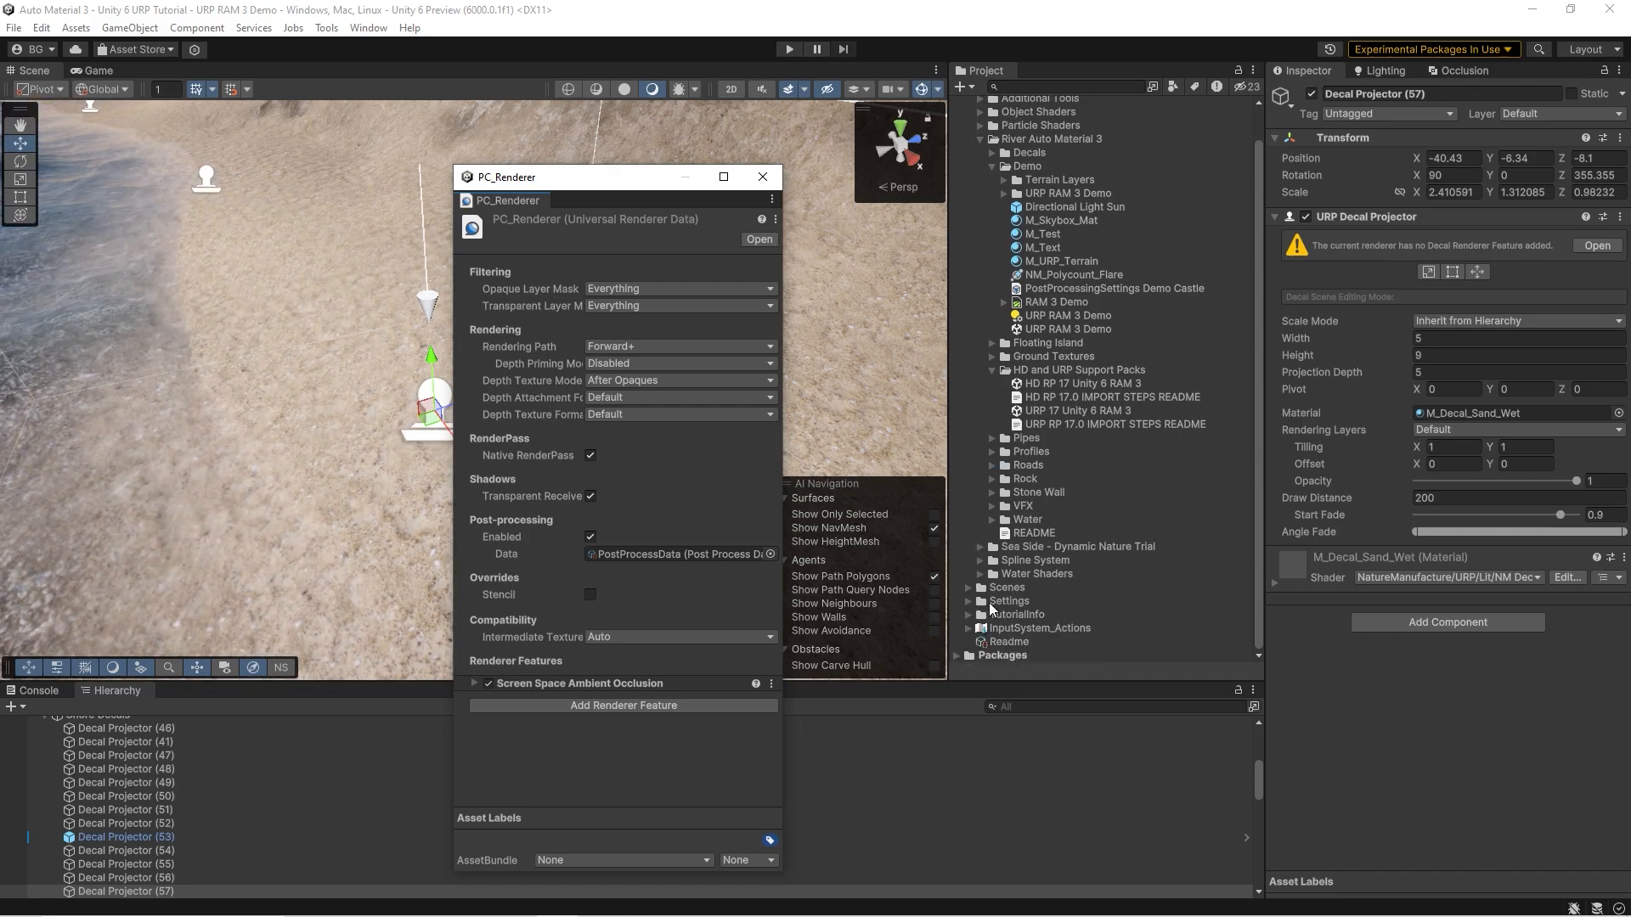
pyautogui.moveTo(654, 180); pyautogui.dragTo(641, 121)
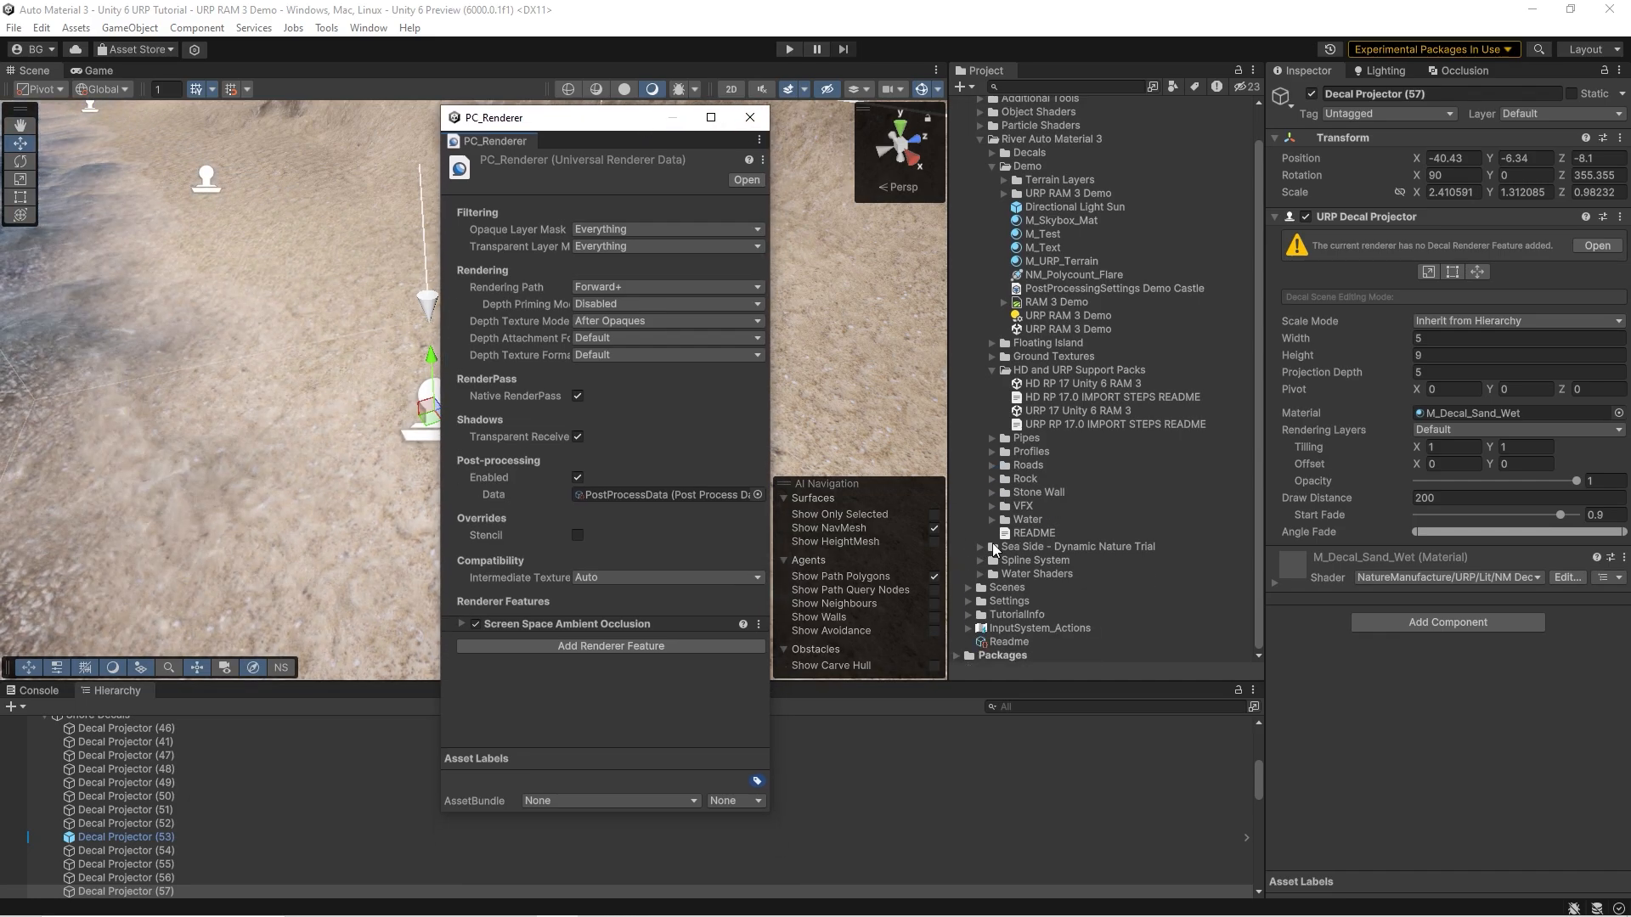
# - Expand the project's Settings folder and compare the properties of the PC_Renderer and PC_RPAsset assets
pyautogui.click(967, 602)
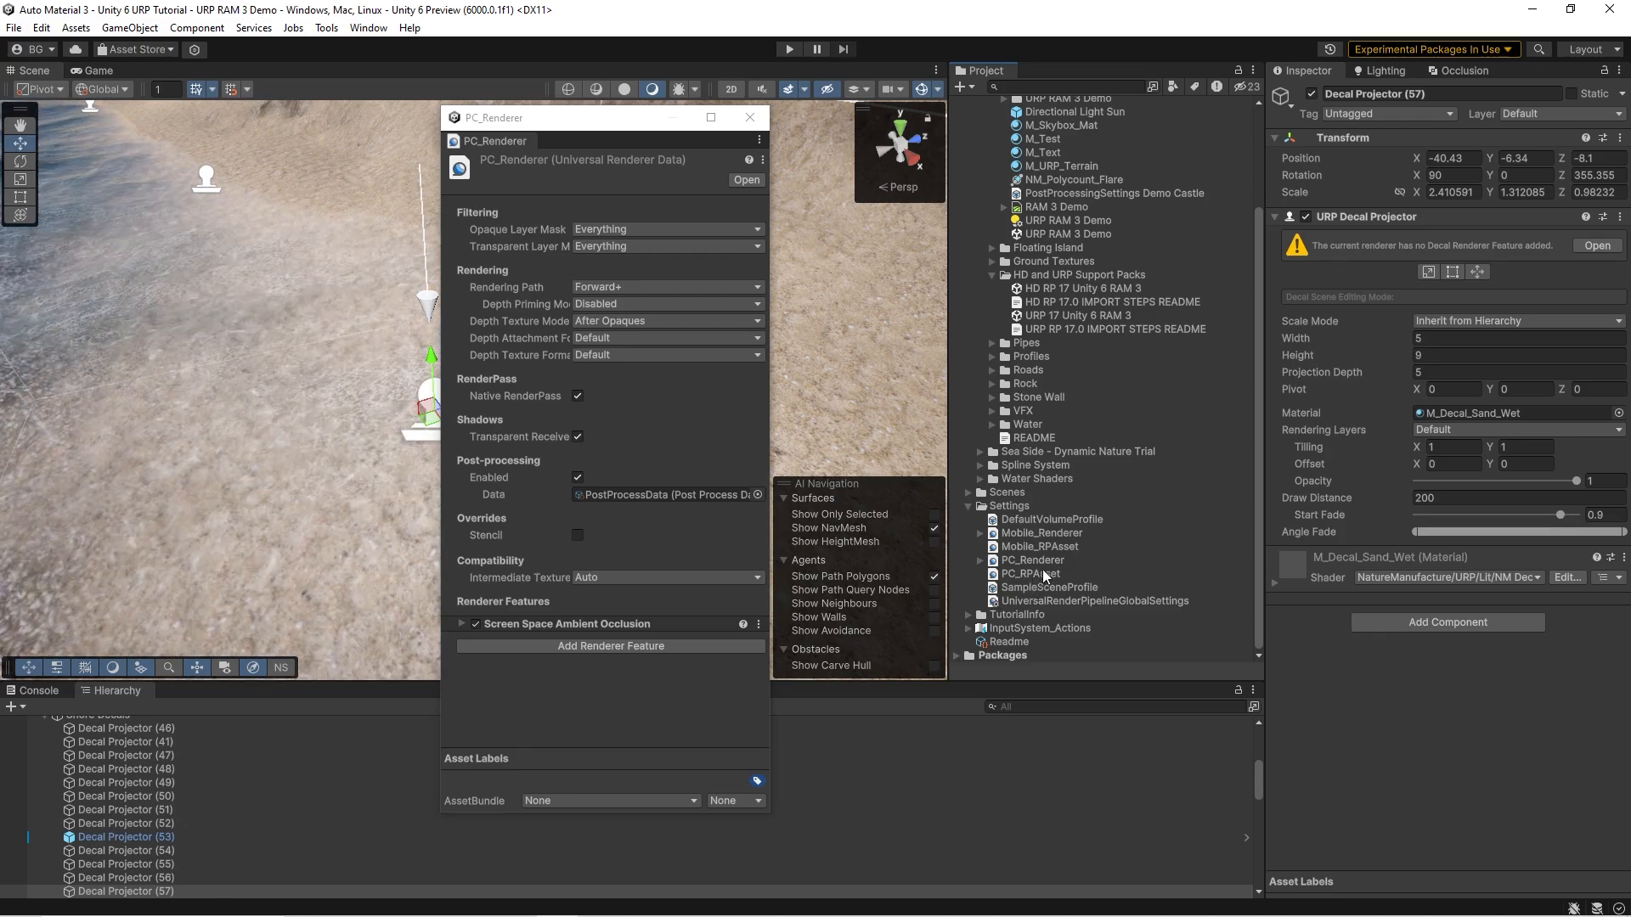
pyautogui.click(1026, 563)
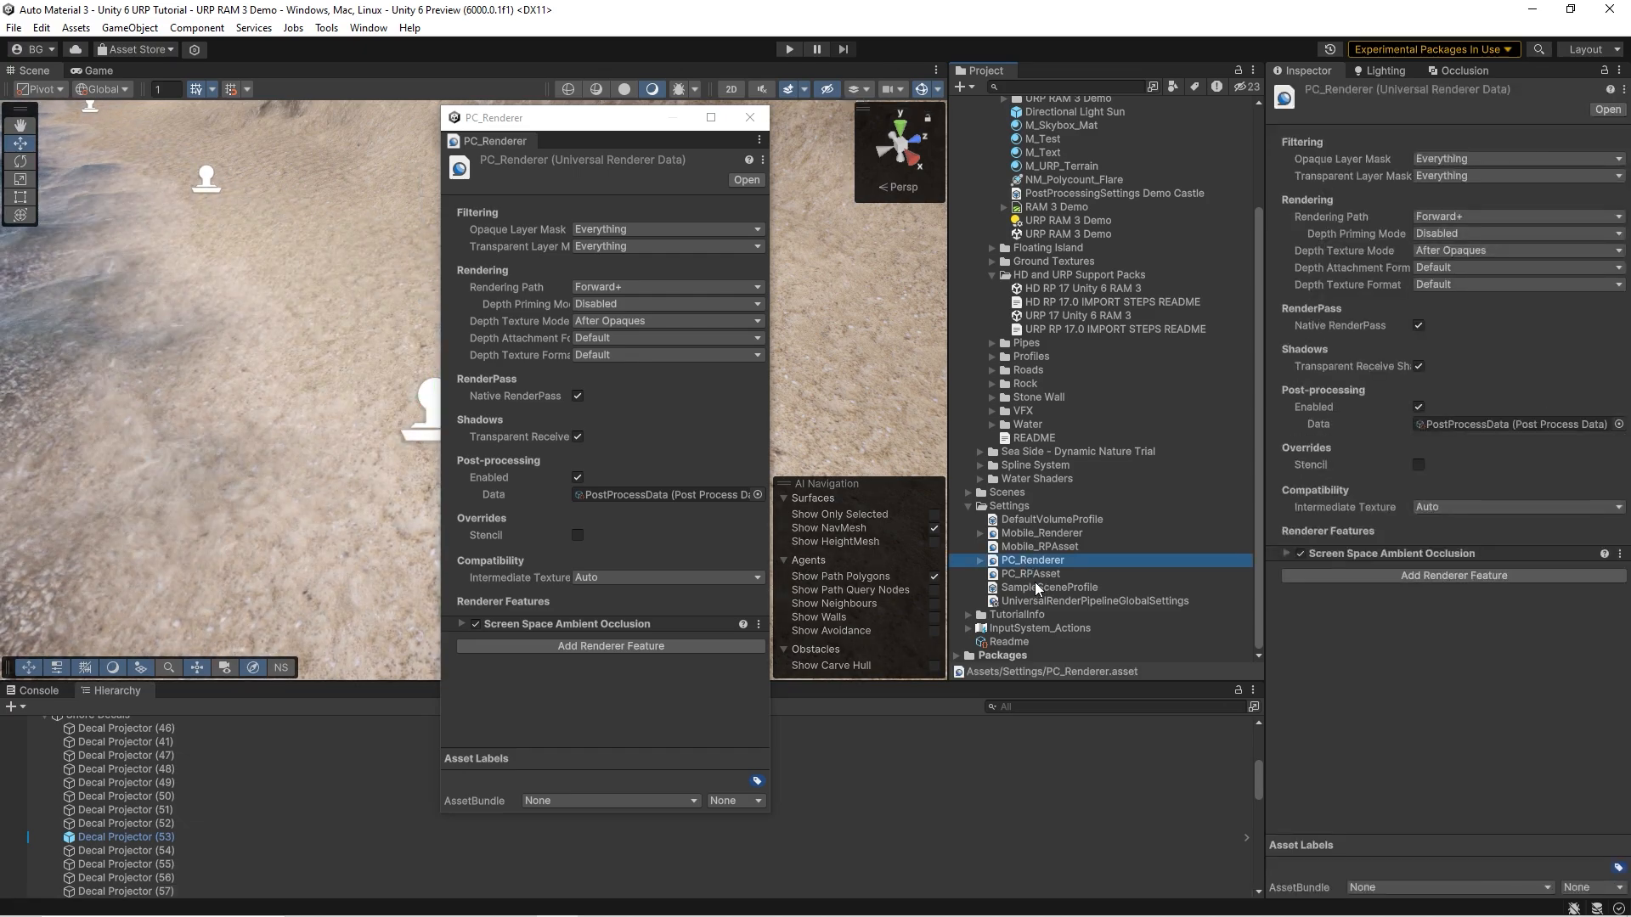
pyautogui.click(1036, 576)
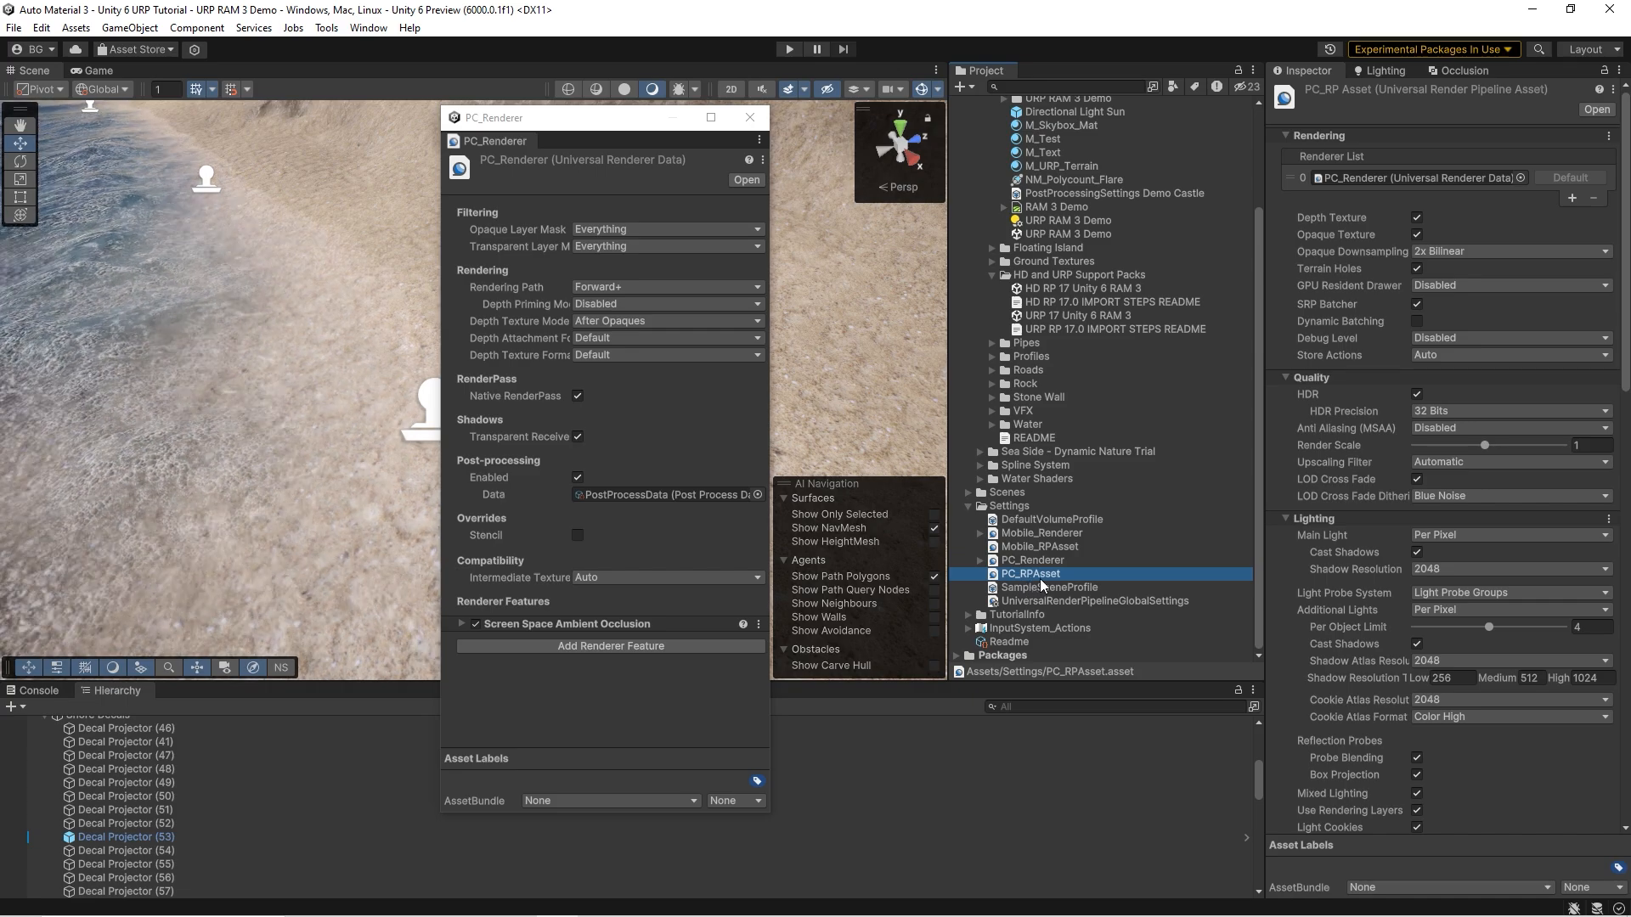
pyautogui.click(1038, 562)
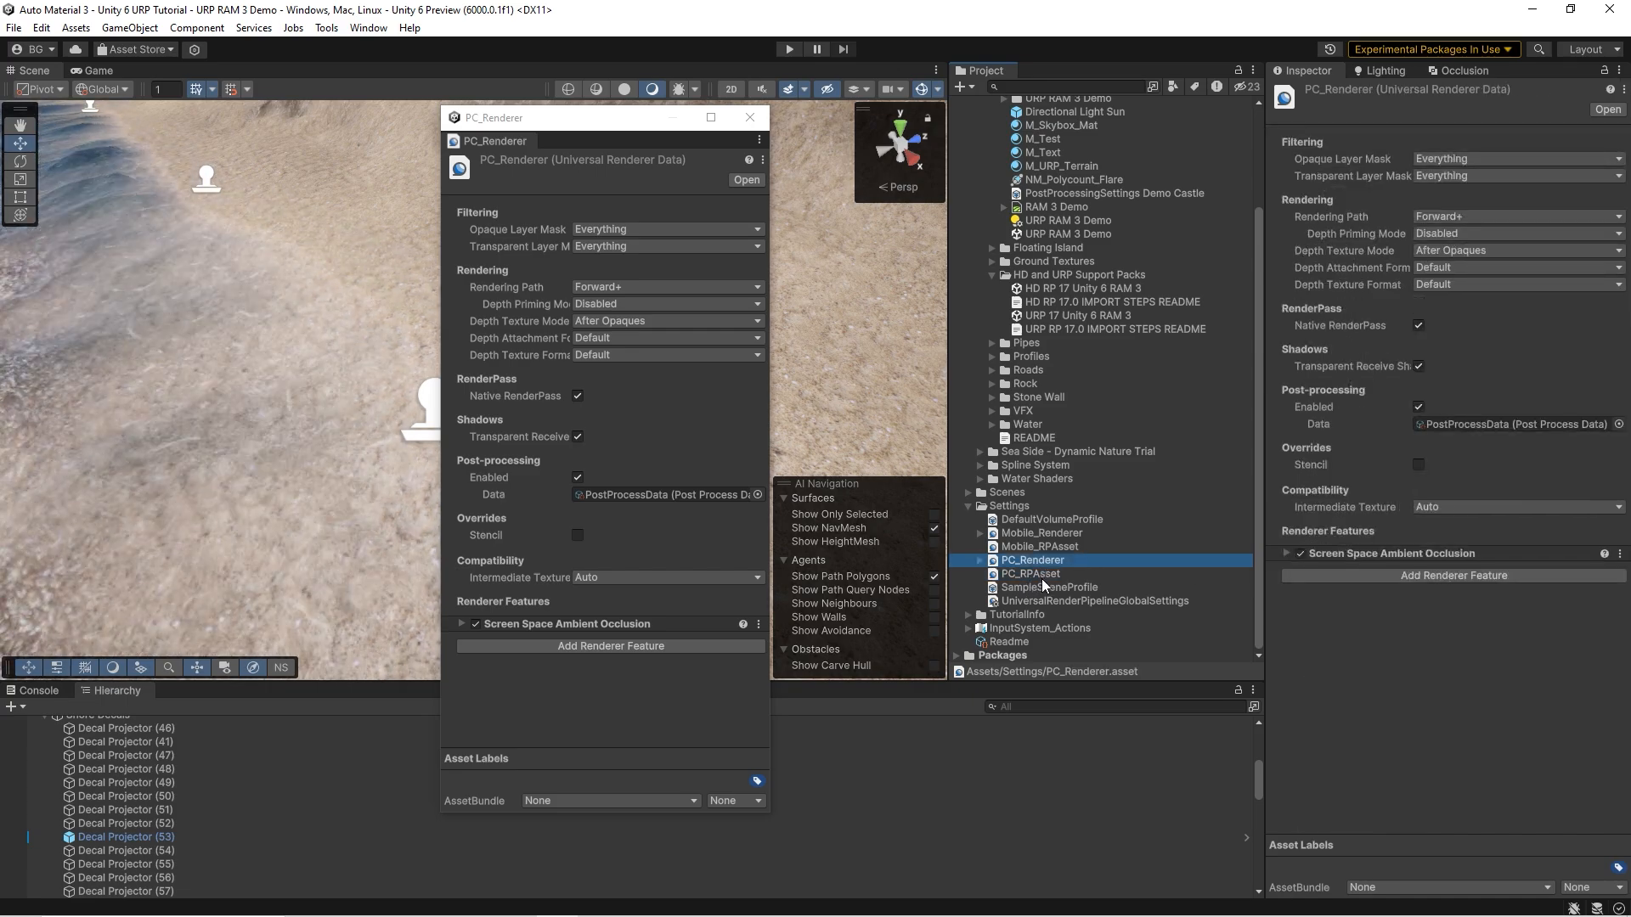
pyautogui.click(1040, 574)
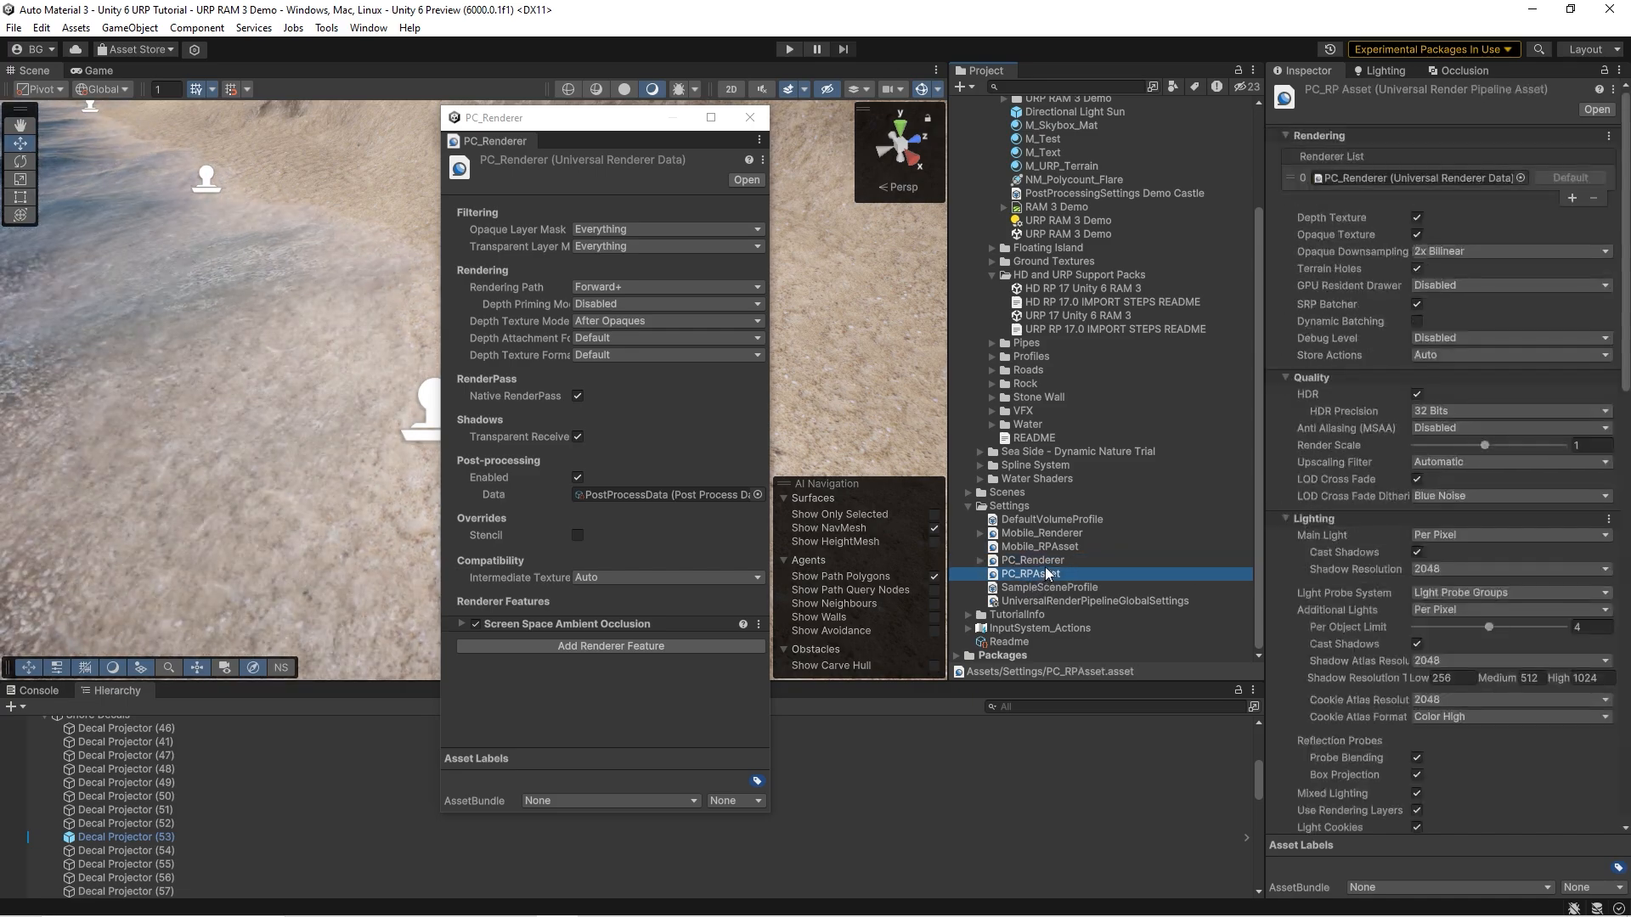
pyautogui.moveTo(638, 132); pyautogui.dragTo(589, 112)
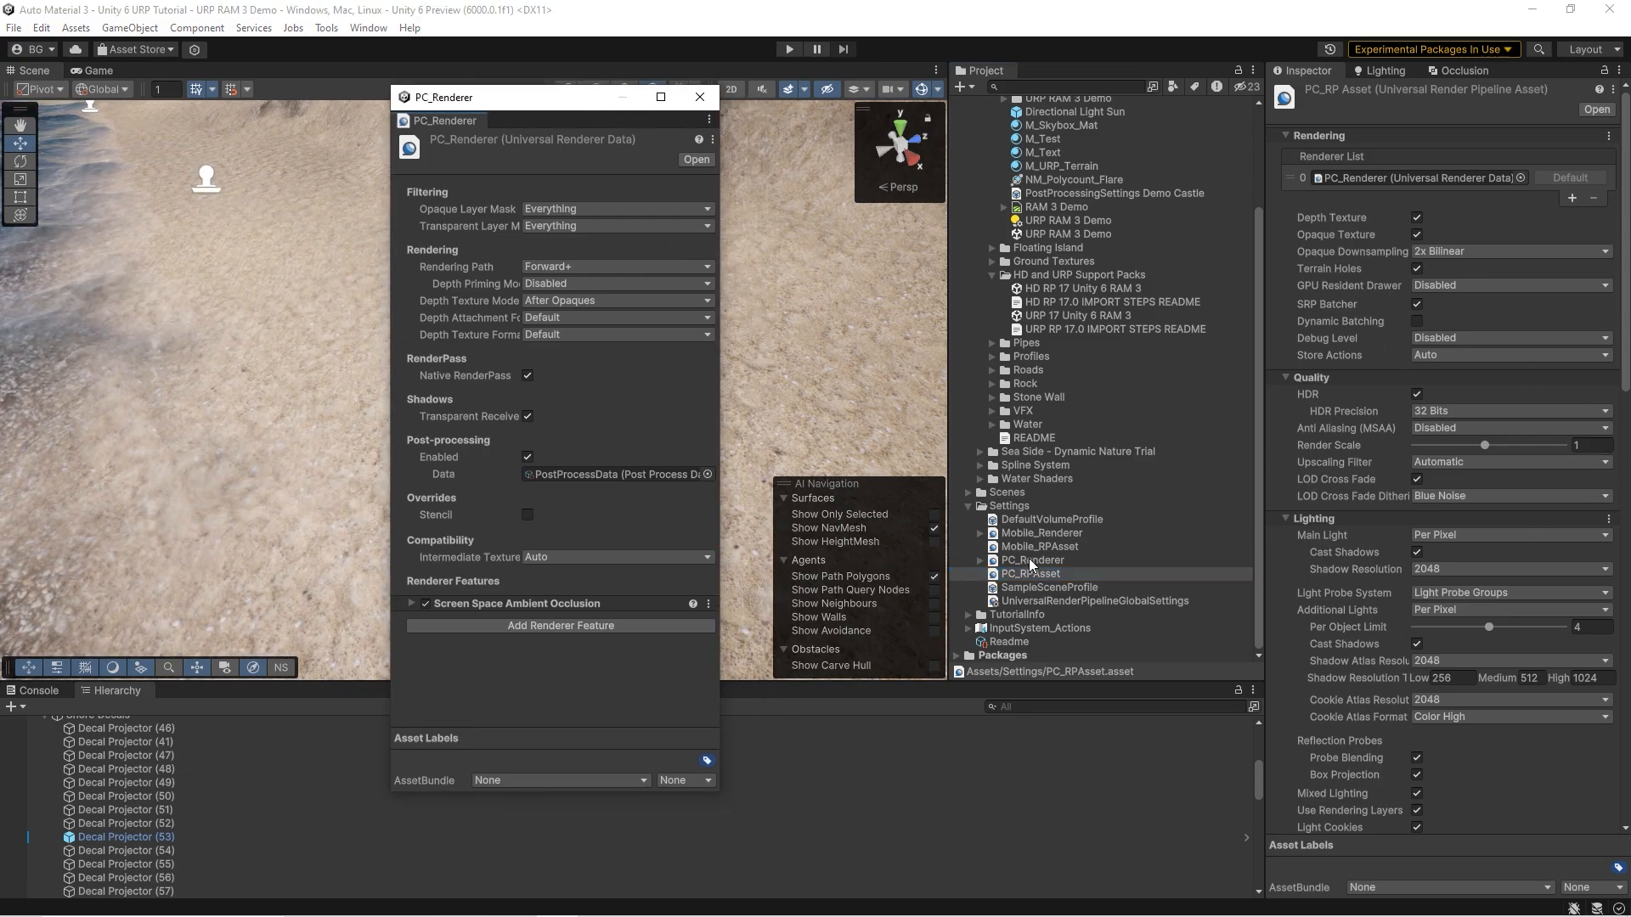
# - Add the Decal renderer feature to the PC_Renderer asset, closing its separate window first, and expand the feature's settings
pyautogui.click(1027, 560)
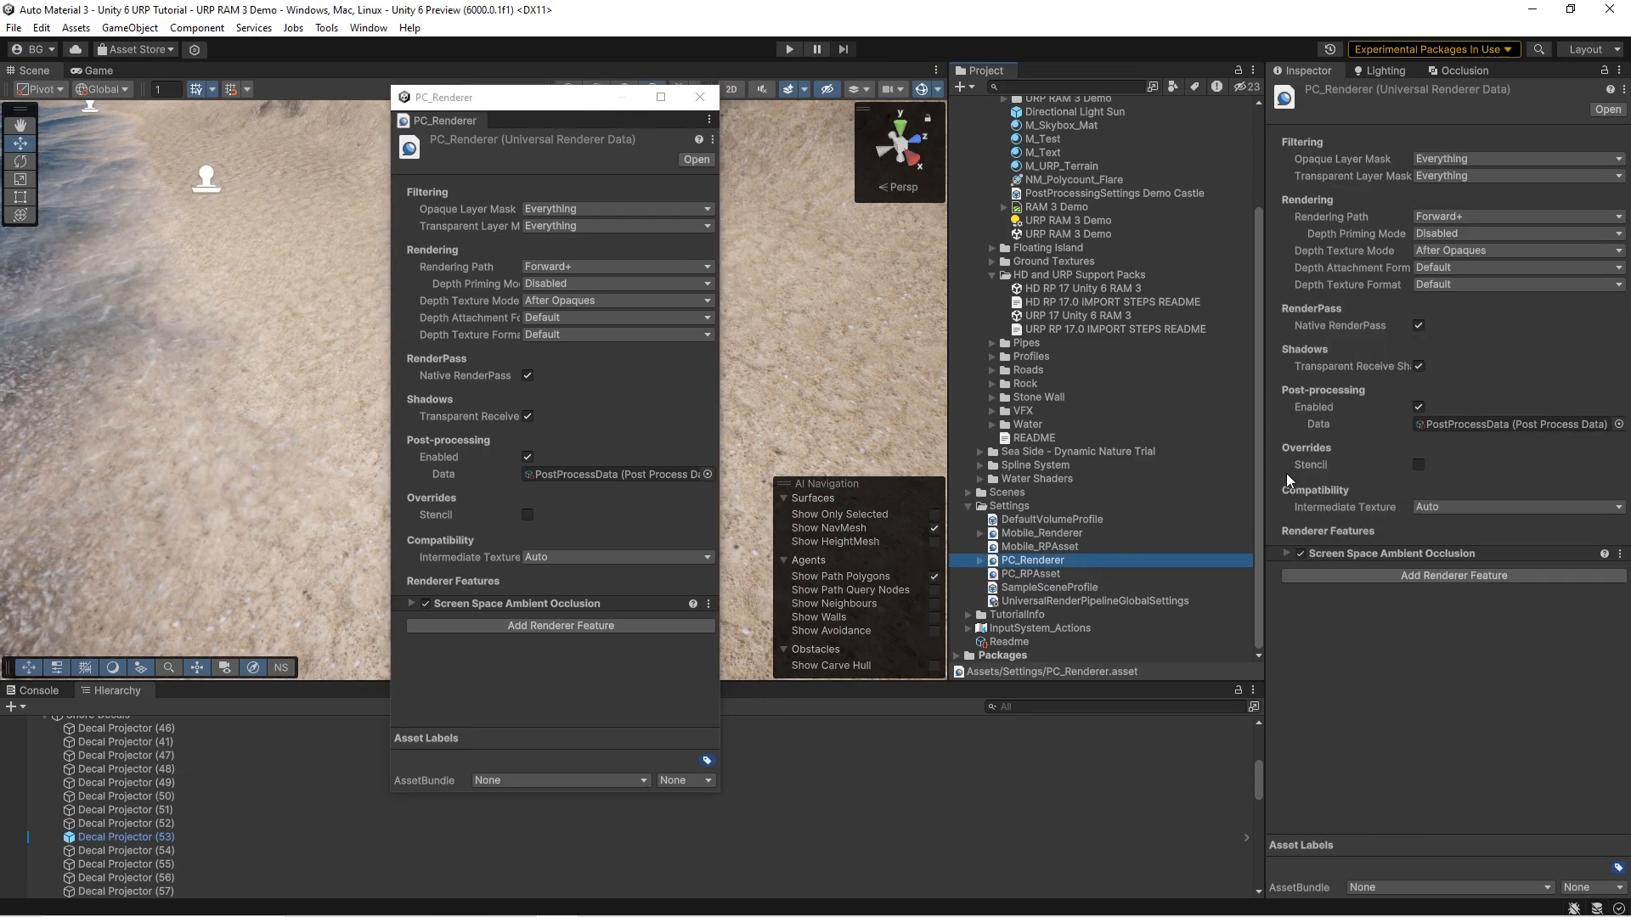
pyautogui.click(700, 96)
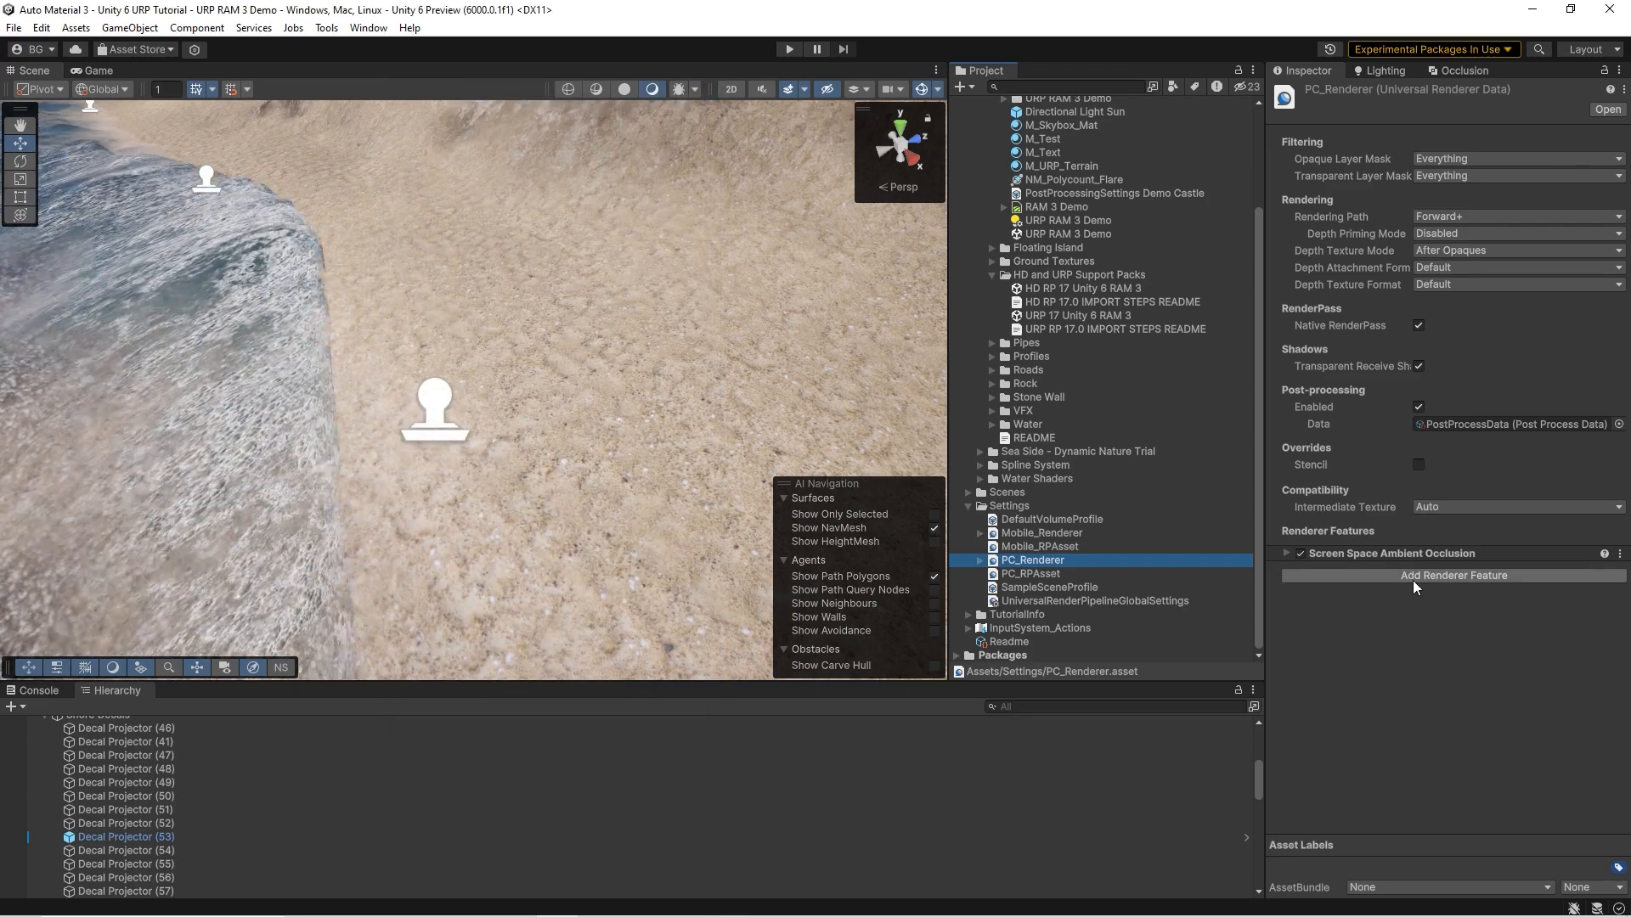
pyautogui.click(1413, 577)
pyautogui.write('decal')
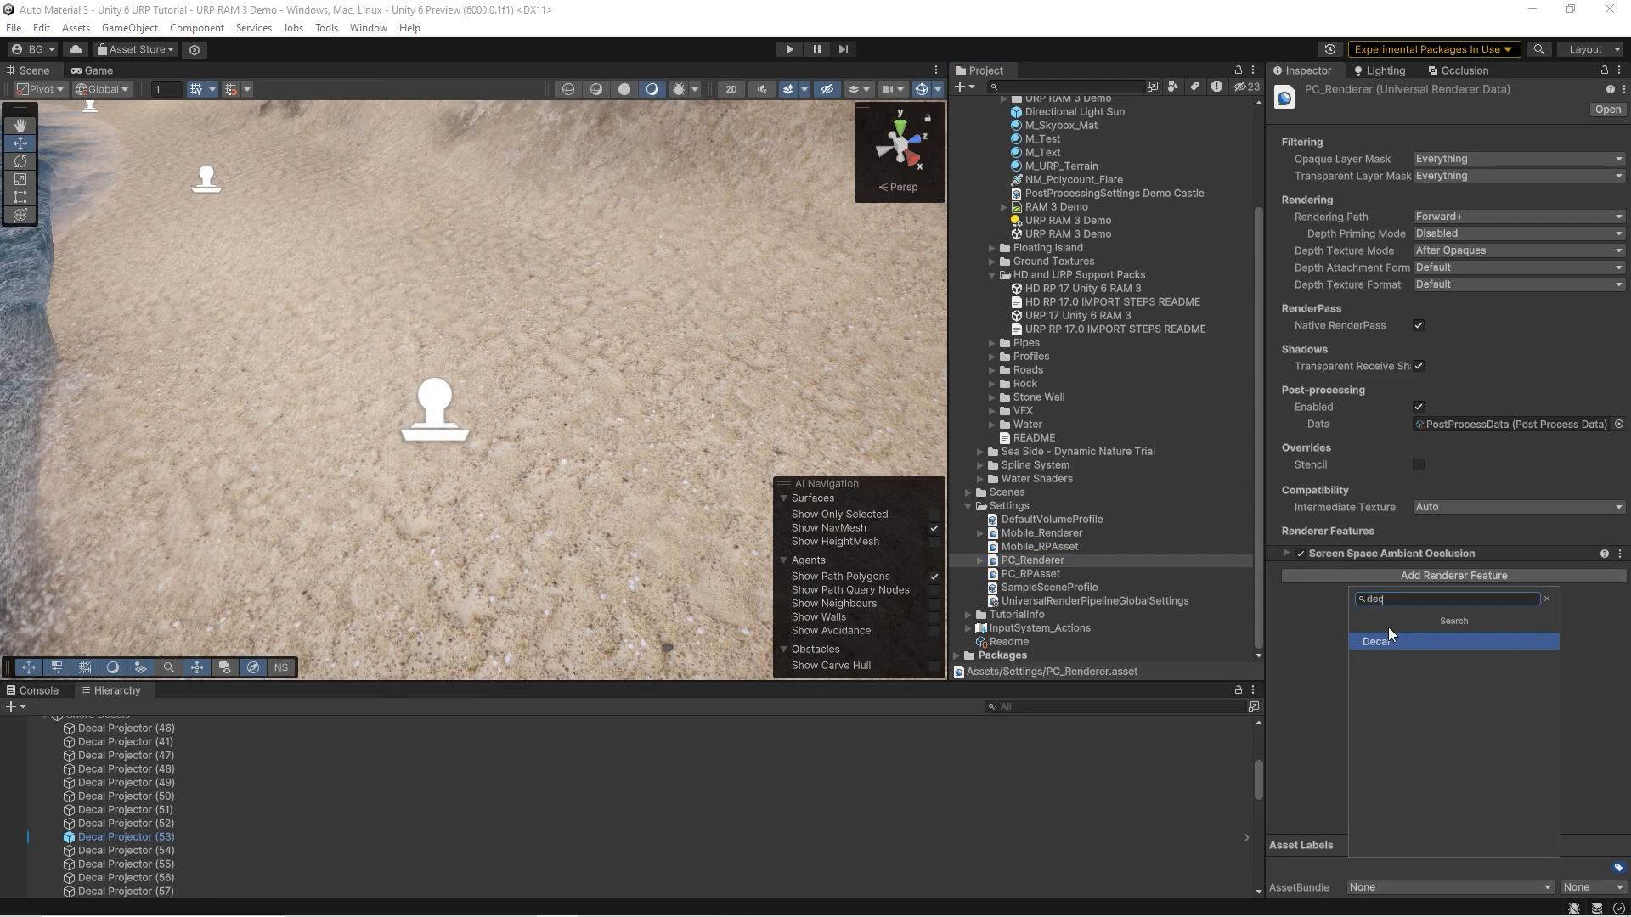
pyautogui.press('Return')
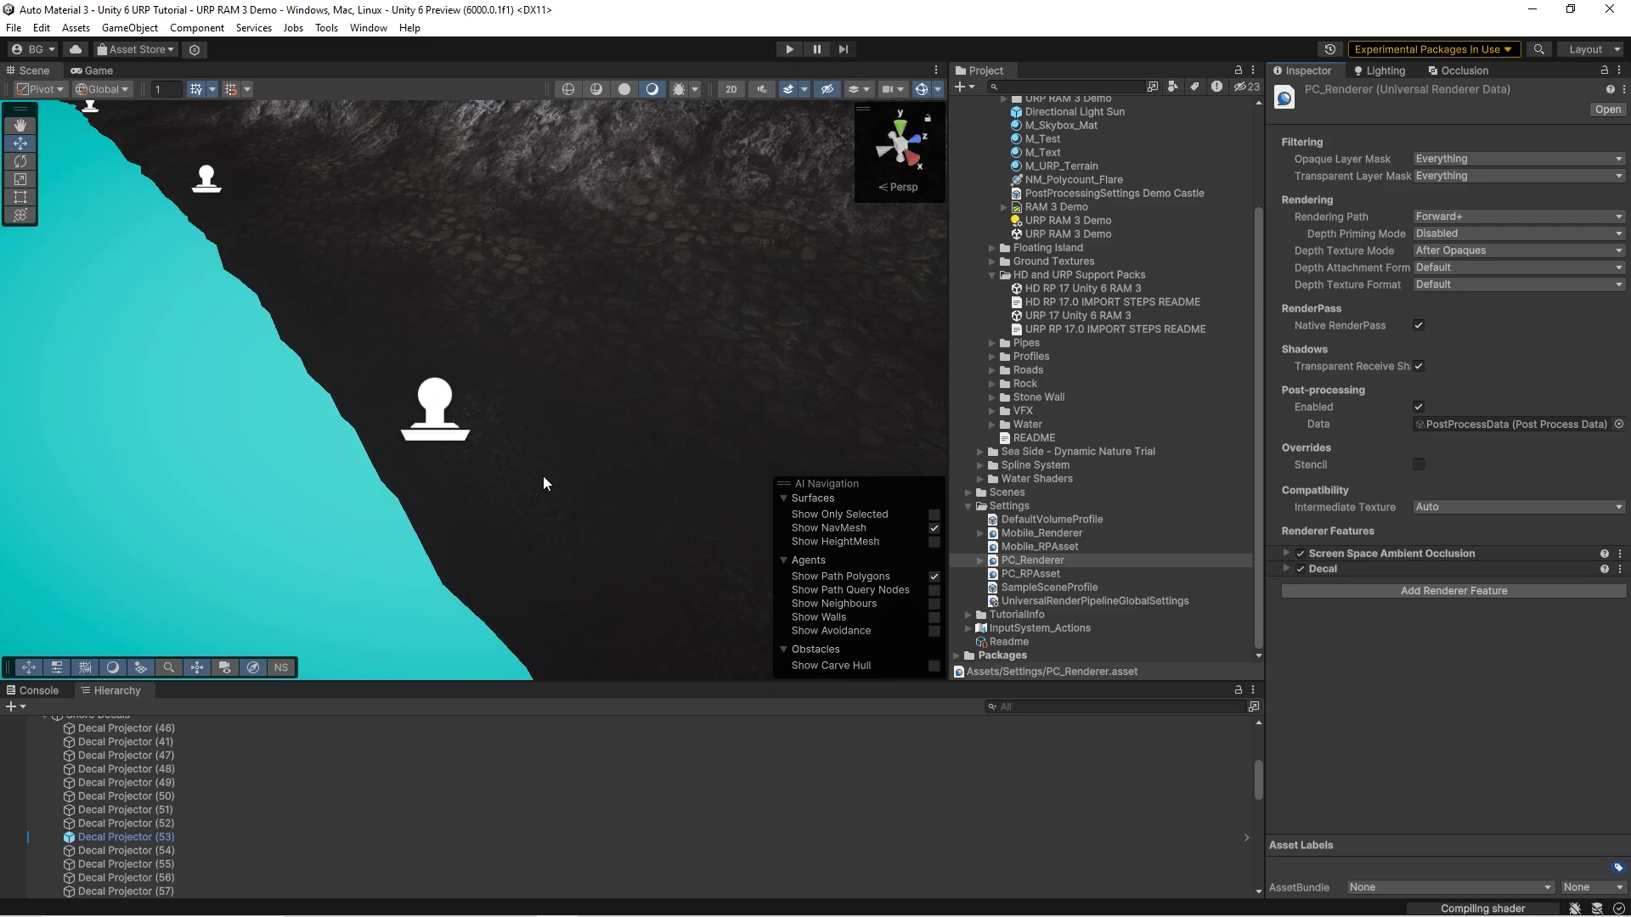
pyautogui.click(1287, 569)
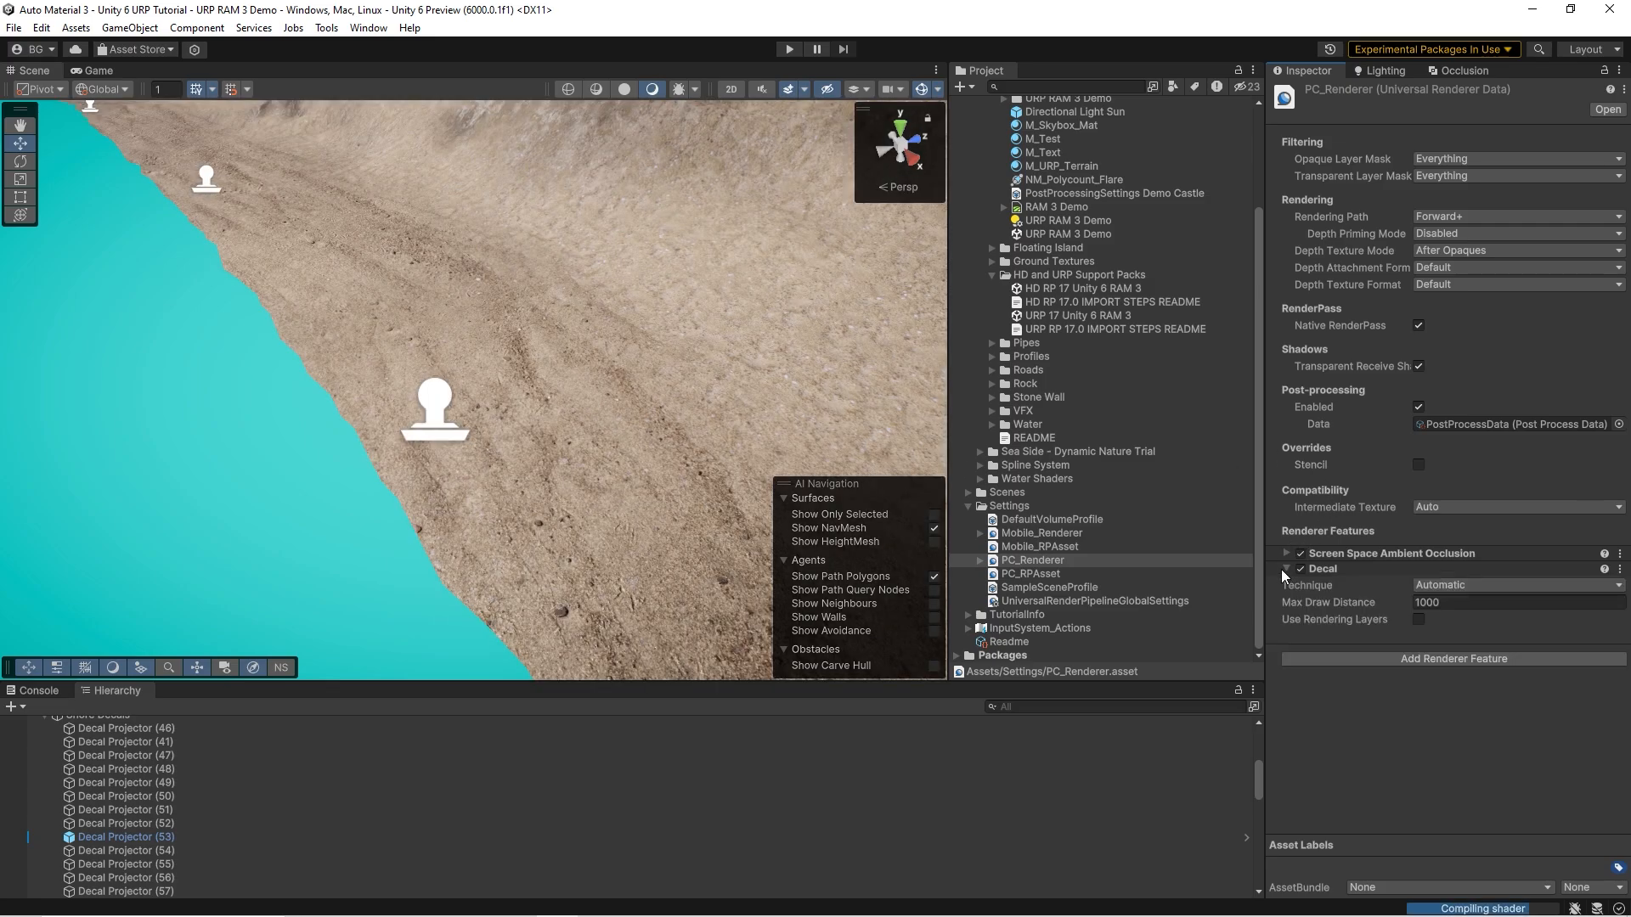
# - Set the Decal renderer feature's maximum draw distance to 300 and view the decals along the shore
pyautogui.click(1448, 603)
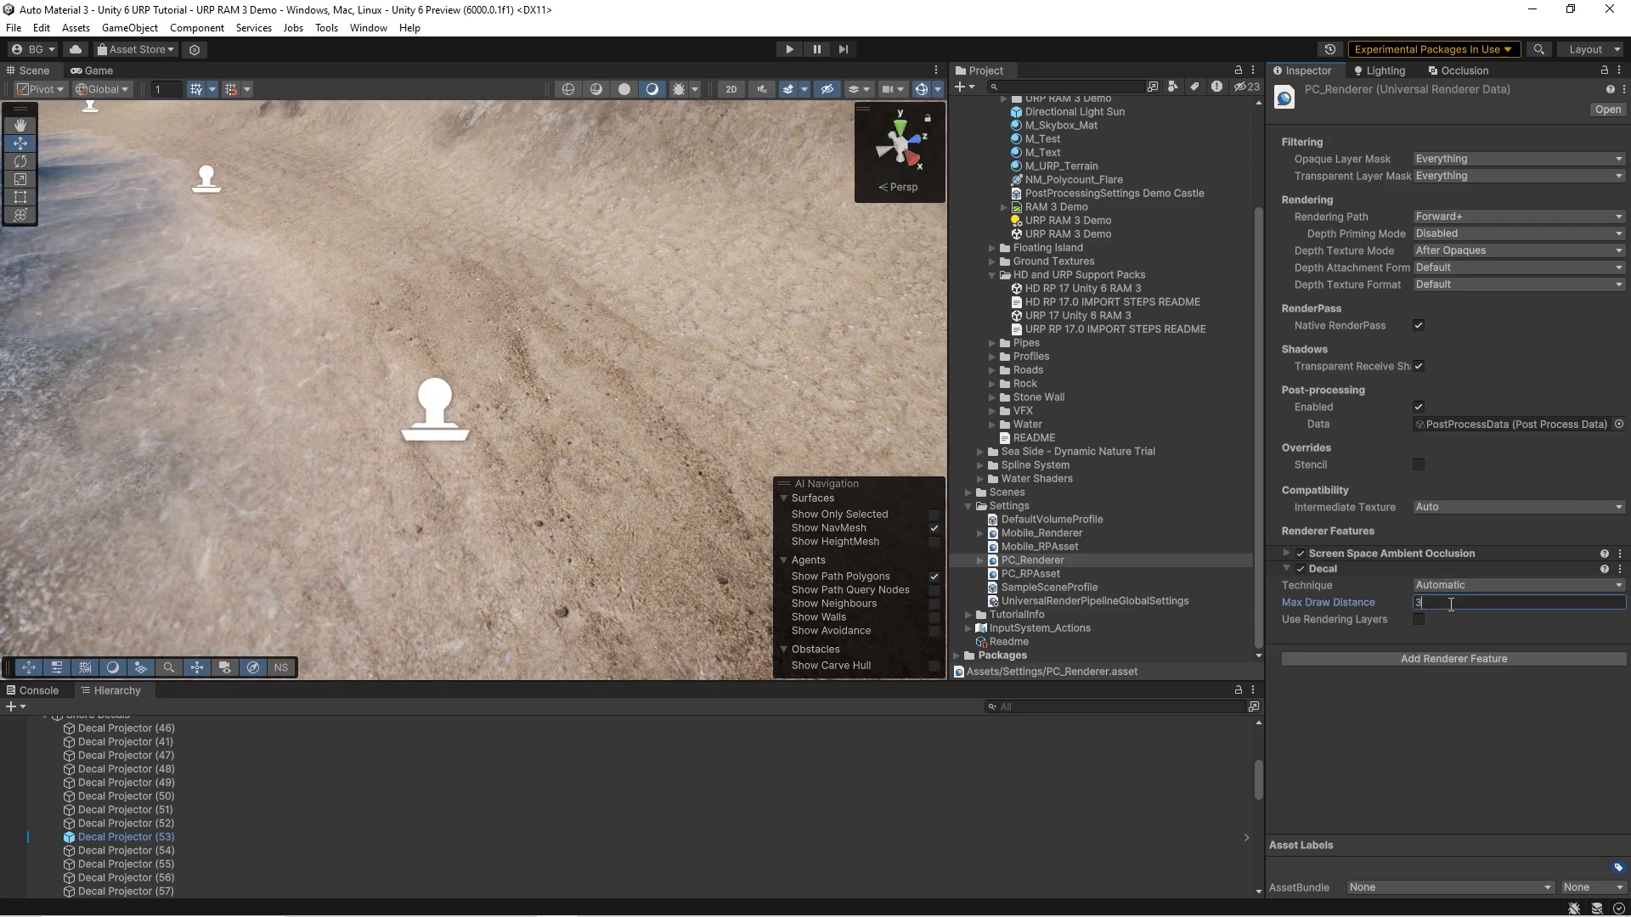
pyautogui.write('300')
pyautogui.moveTo(624, 357); pyautogui.dragTo(444, 397, button='right')
pyautogui.press('s')
pyautogui.press('w')
pyautogui.press('s')
pyautogui.press('w')
# - Select a nearby decal projector on the sandy shore, shift it slightly along its blue axis, and inspect the surrounding sand
pyautogui.click(488, 441)
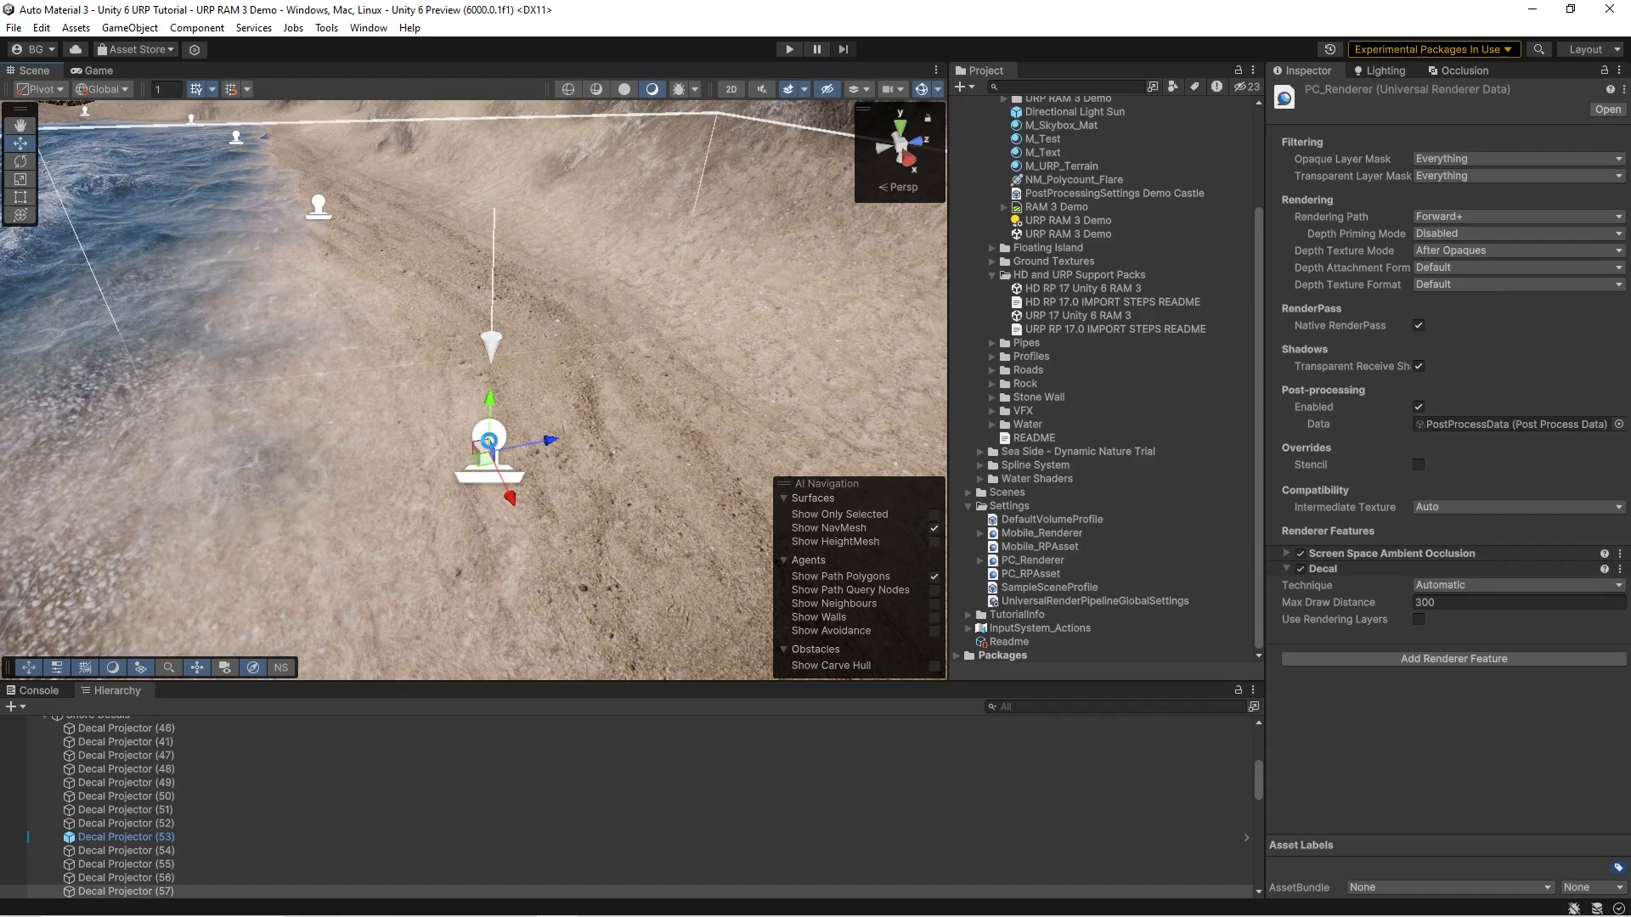
pyautogui.moveTo(546, 441)
pyautogui.mouseDown()
pyautogui.moveTo(563, 458)
pyautogui.moveTo(542, 466)
pyautogui.mouseUp()
pyautogui.press('d')
pyautogui.moveTo(542, 466); pyautogui.dragTo(1583, 391, button='right')
pyautogui.press('s')
pyautogui.moveTo(170, 388); pyautogui.dragTo(490, 337, button='right')
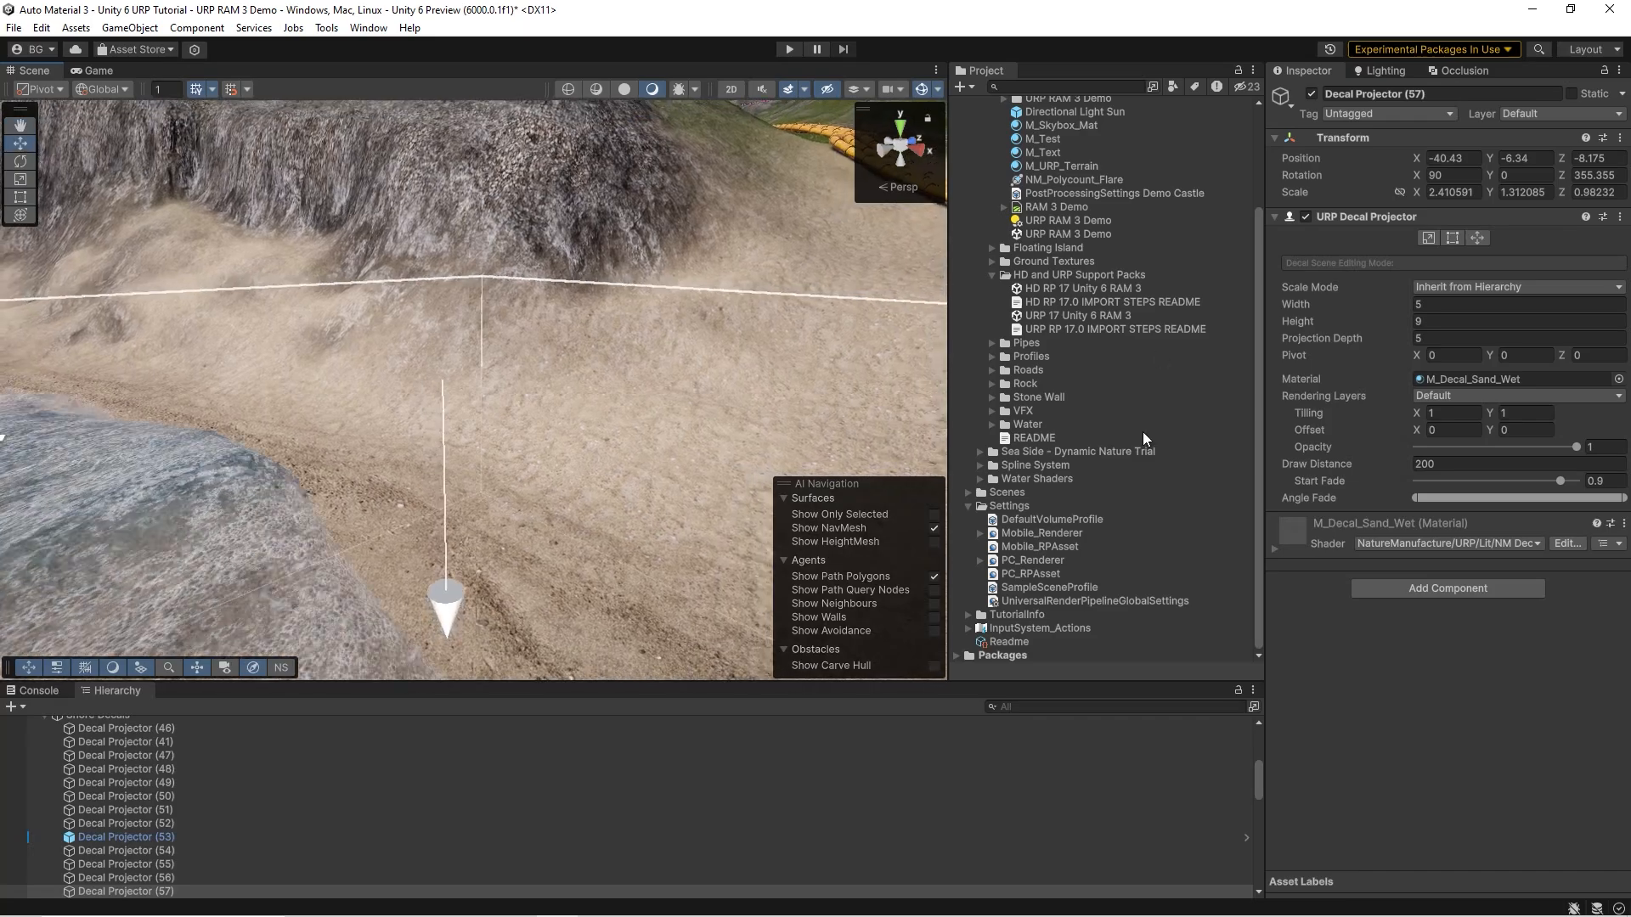
# - Show the PC_Renderer asset's properties again, expand its sub-assets, and widen the Inspector
pyautogui.click(1038, 560)
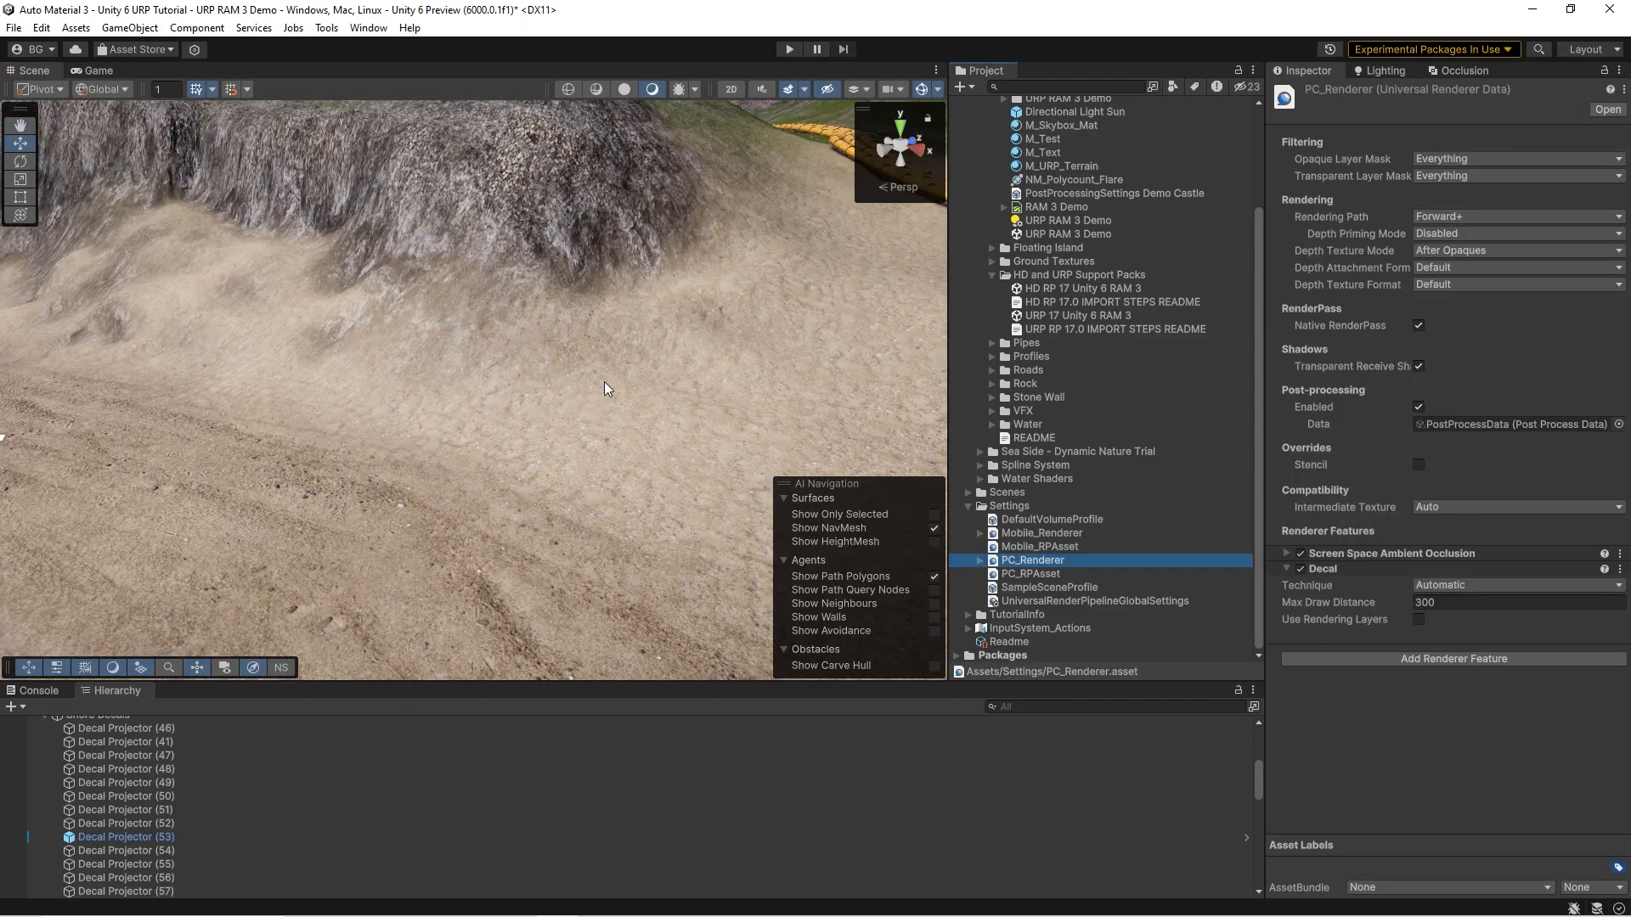
pyautogui.moveTo(605, 381); pyautogui.dragTo(714, 368, button='right')
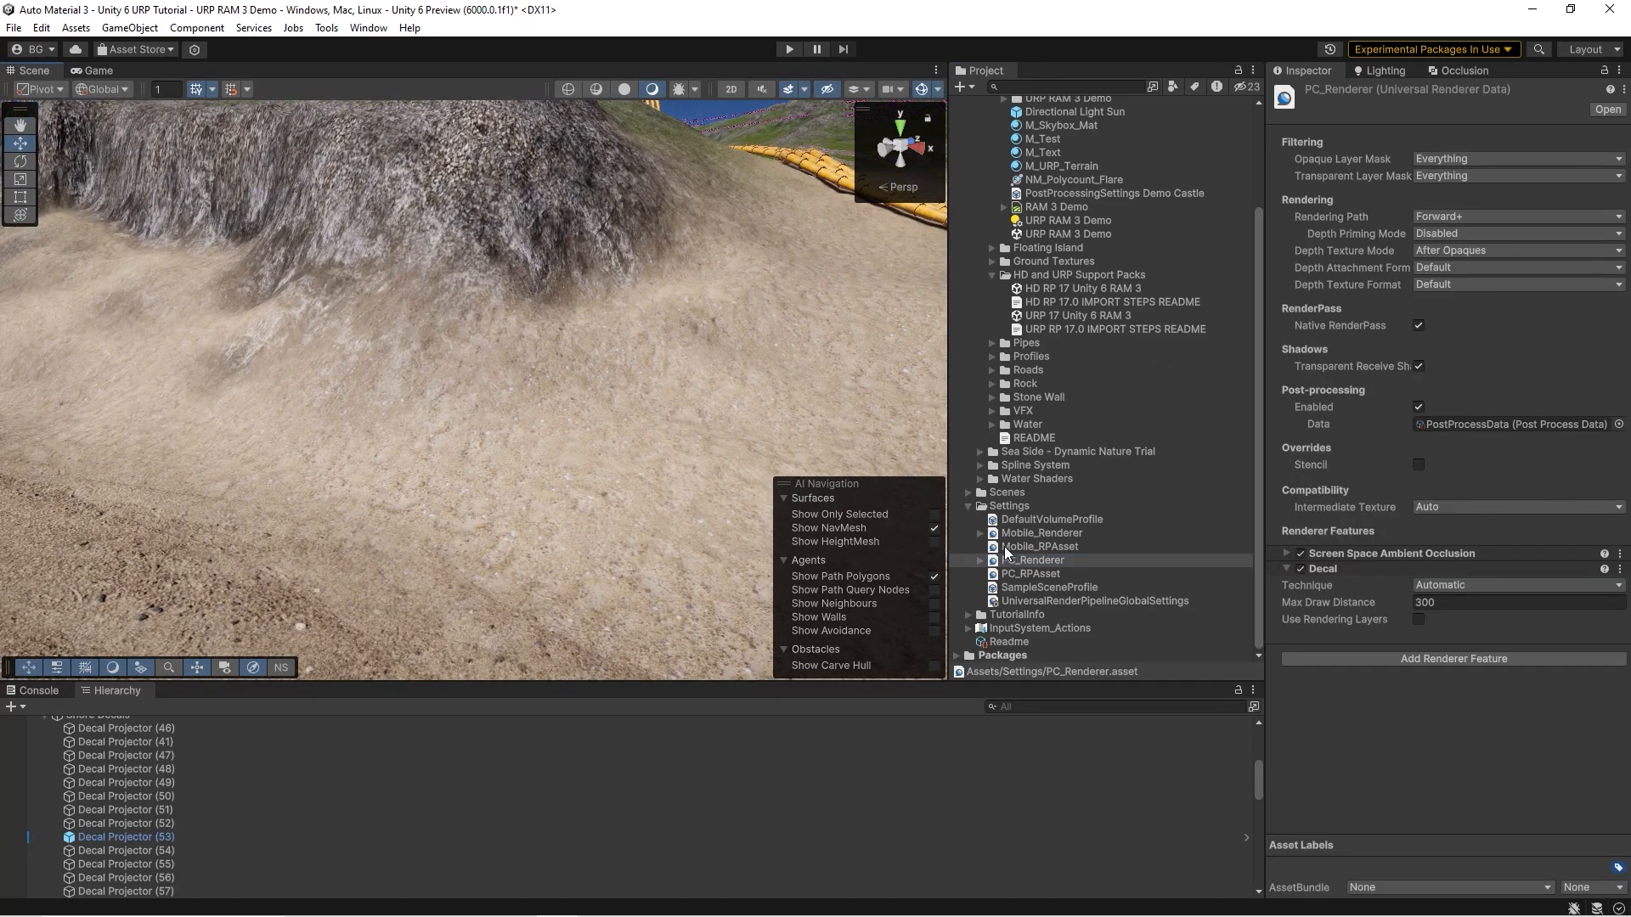
pyautogui.click(980, 560)
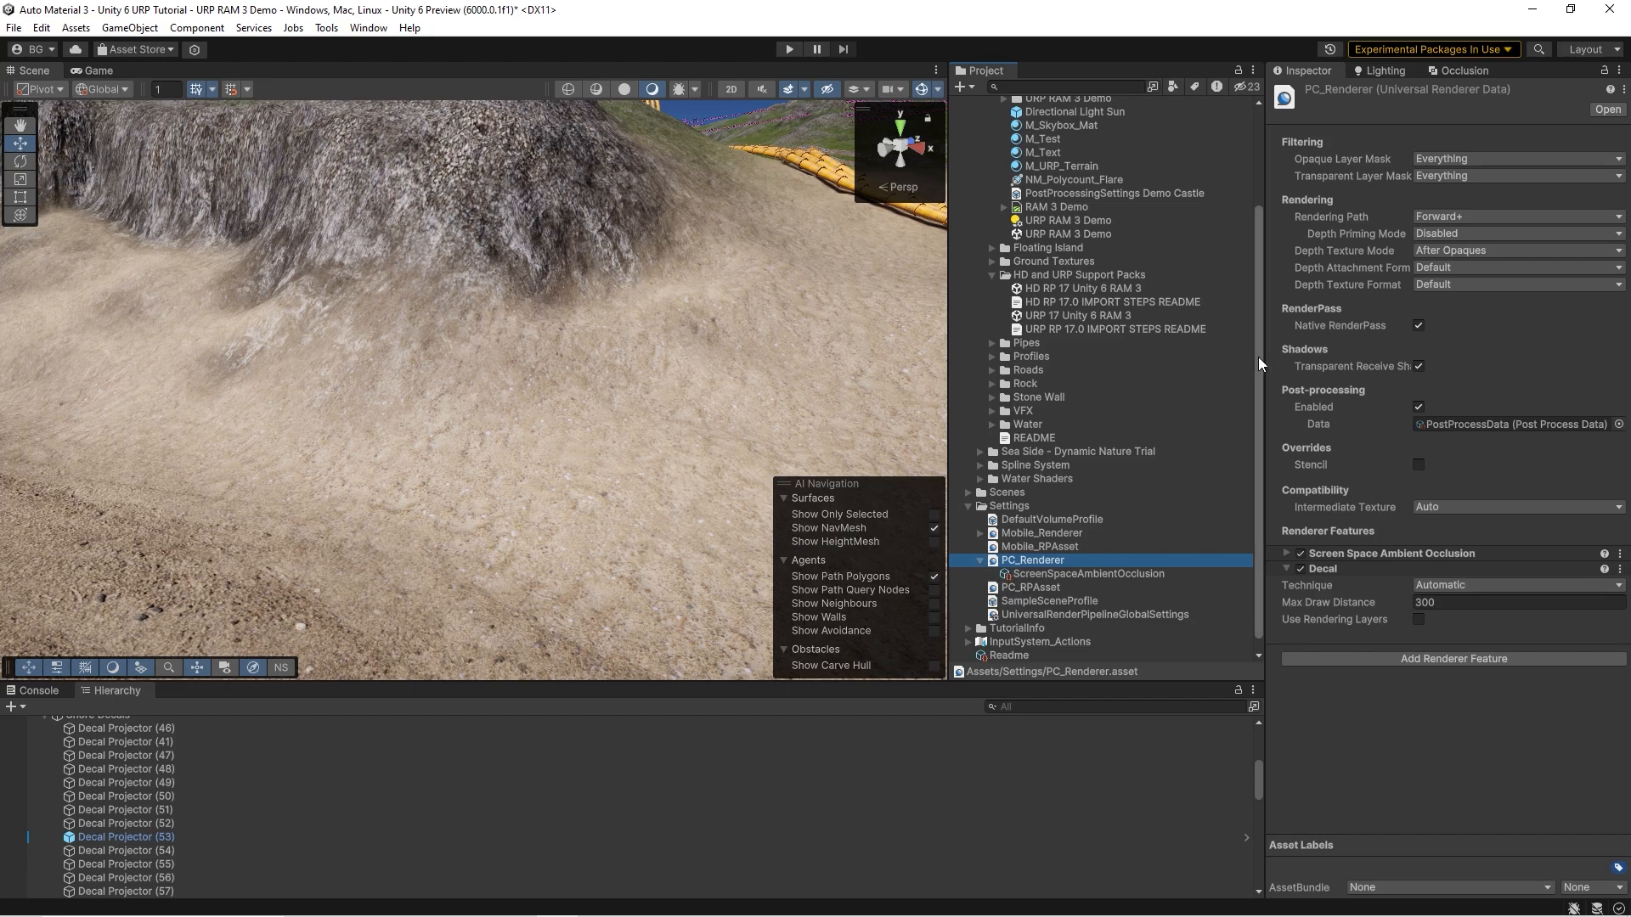
pyautogui.moveTo(1260, 356); pyautogui.dragTo(1154, 348)
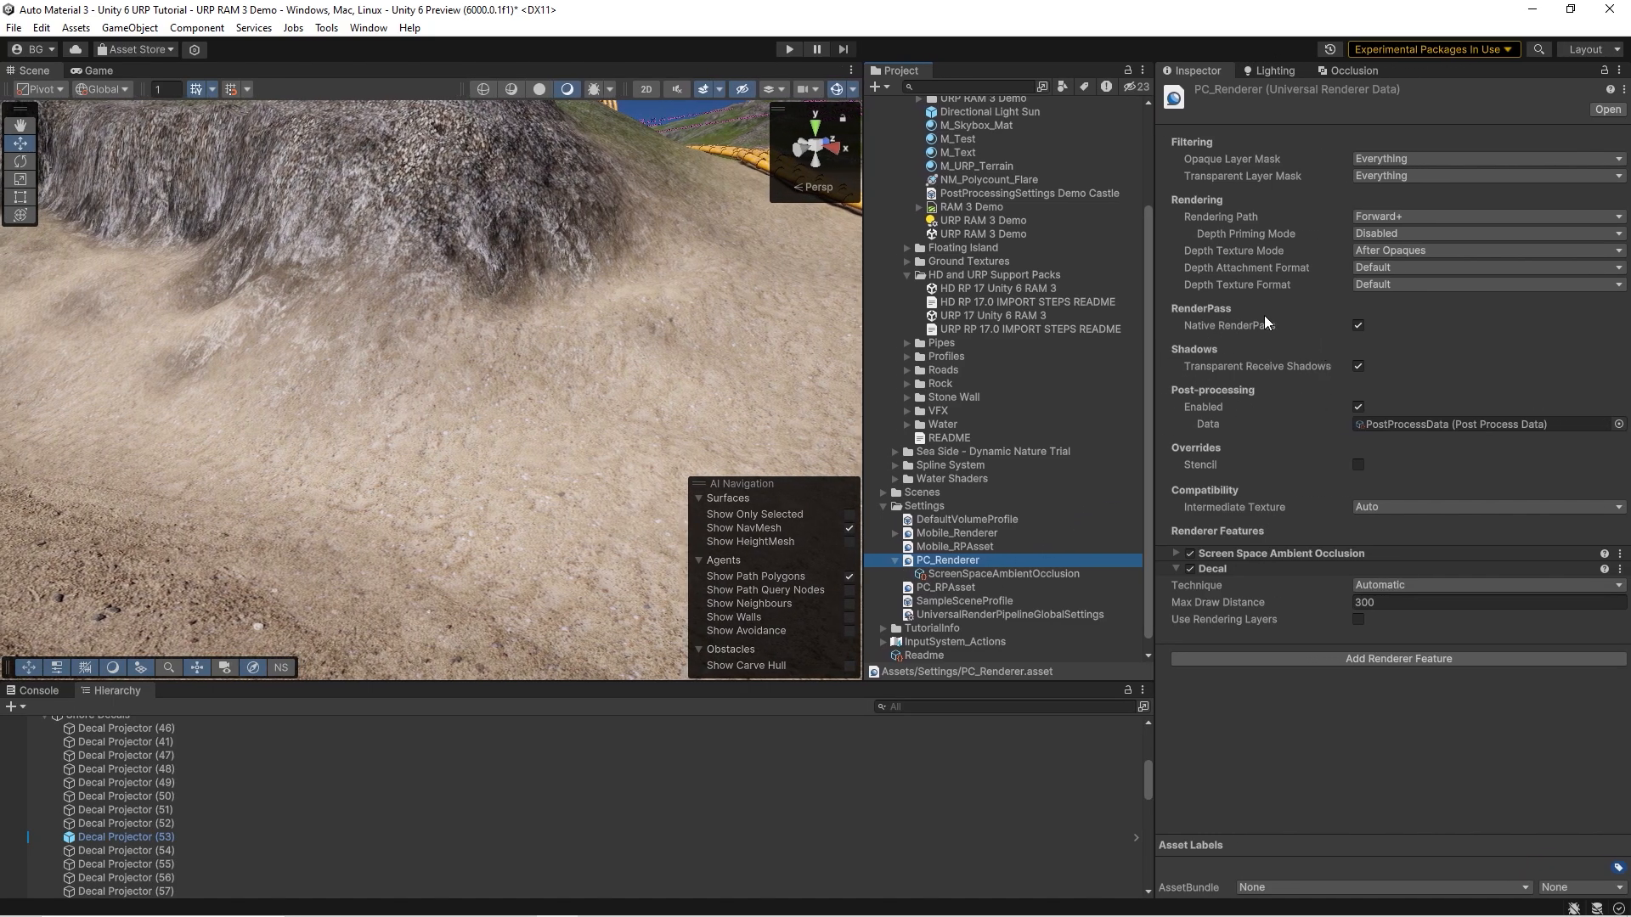
# - Review the Depth Texture and Opaque Texture settings of the PC_RPAsset while viewing the shore and sea
pyautogui.click(938, 586)
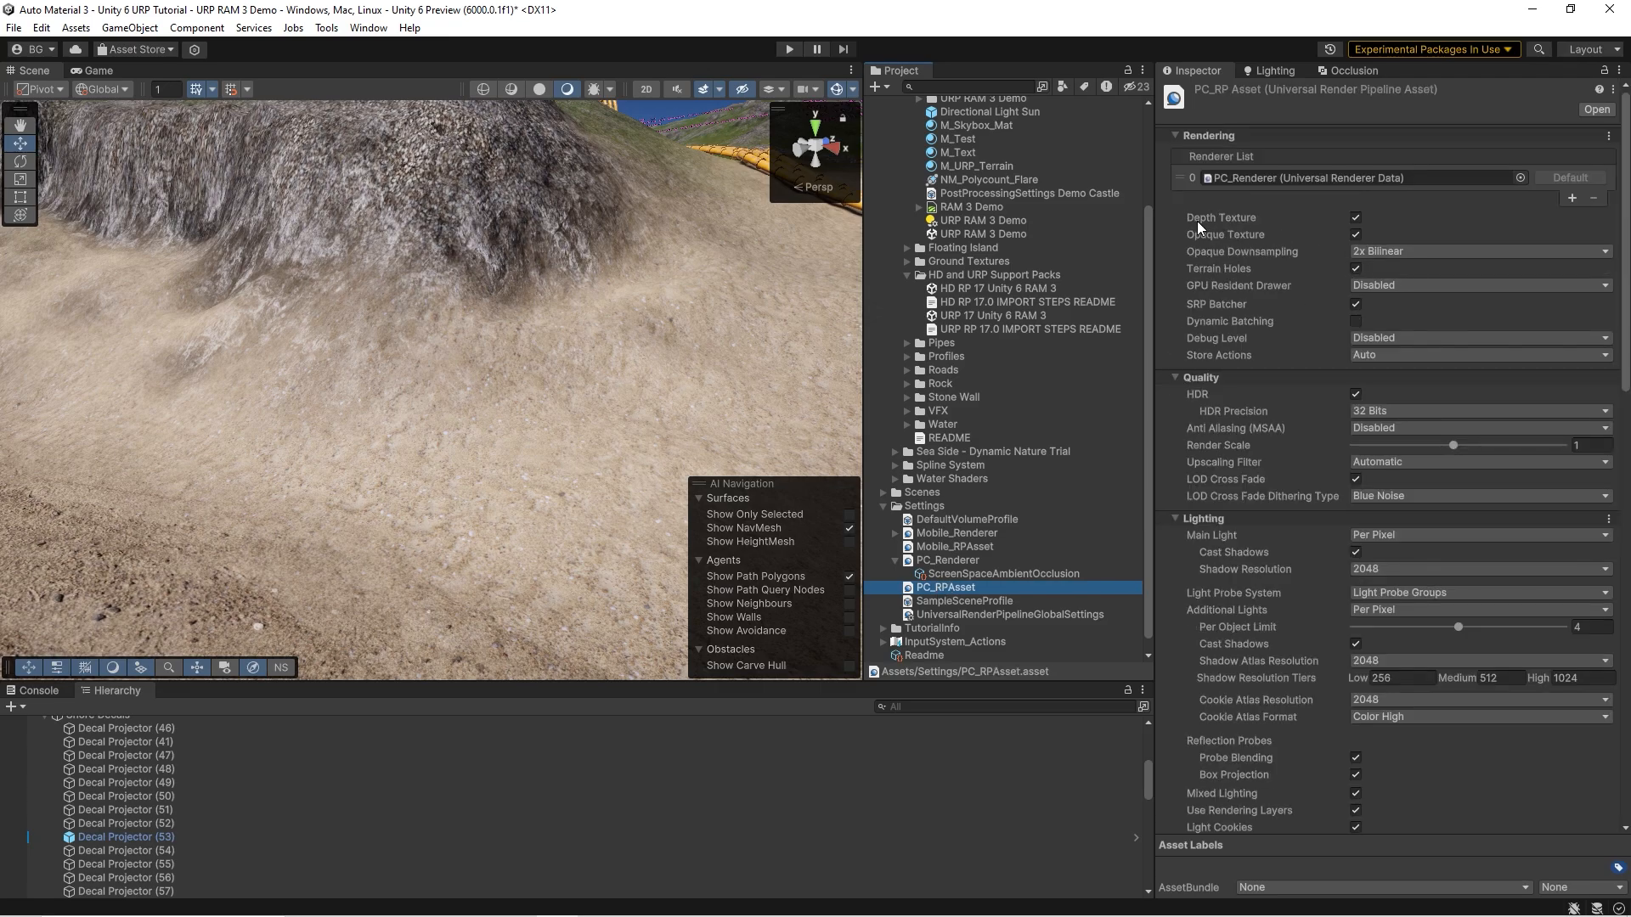
pyautogui.moveTo(1191, 220)
pyautogui.moveTo(823, 272); pyautogui.dragTo(645, 322, button='right')
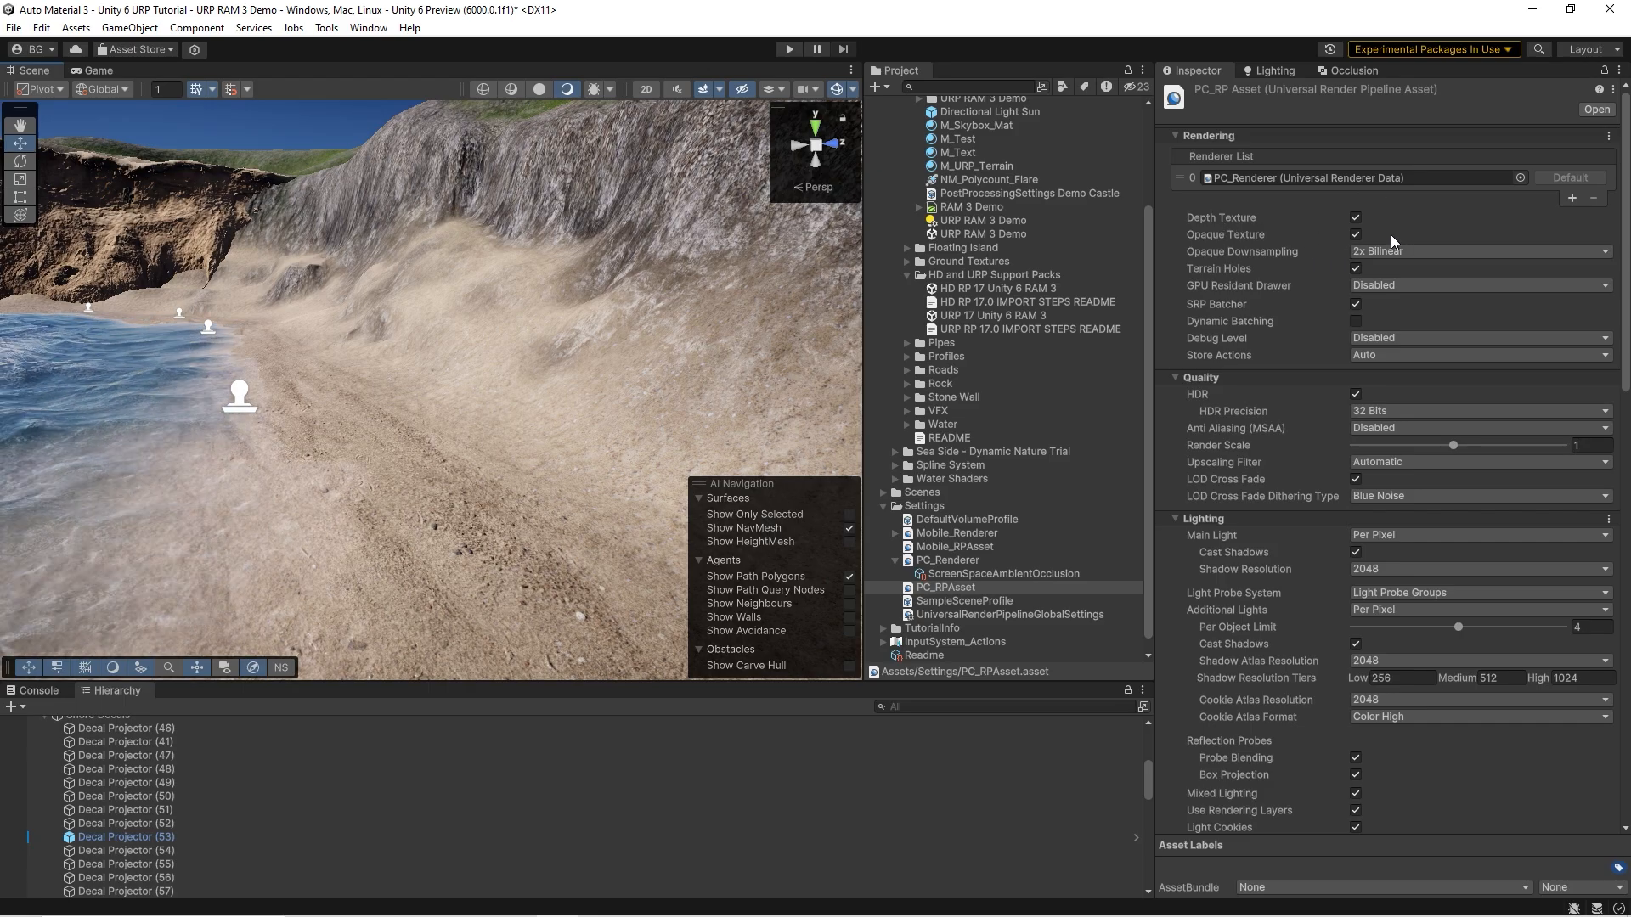
pyautogui.moveTo(713, 306); pyautogui.dragTo(407, 349, button='right')
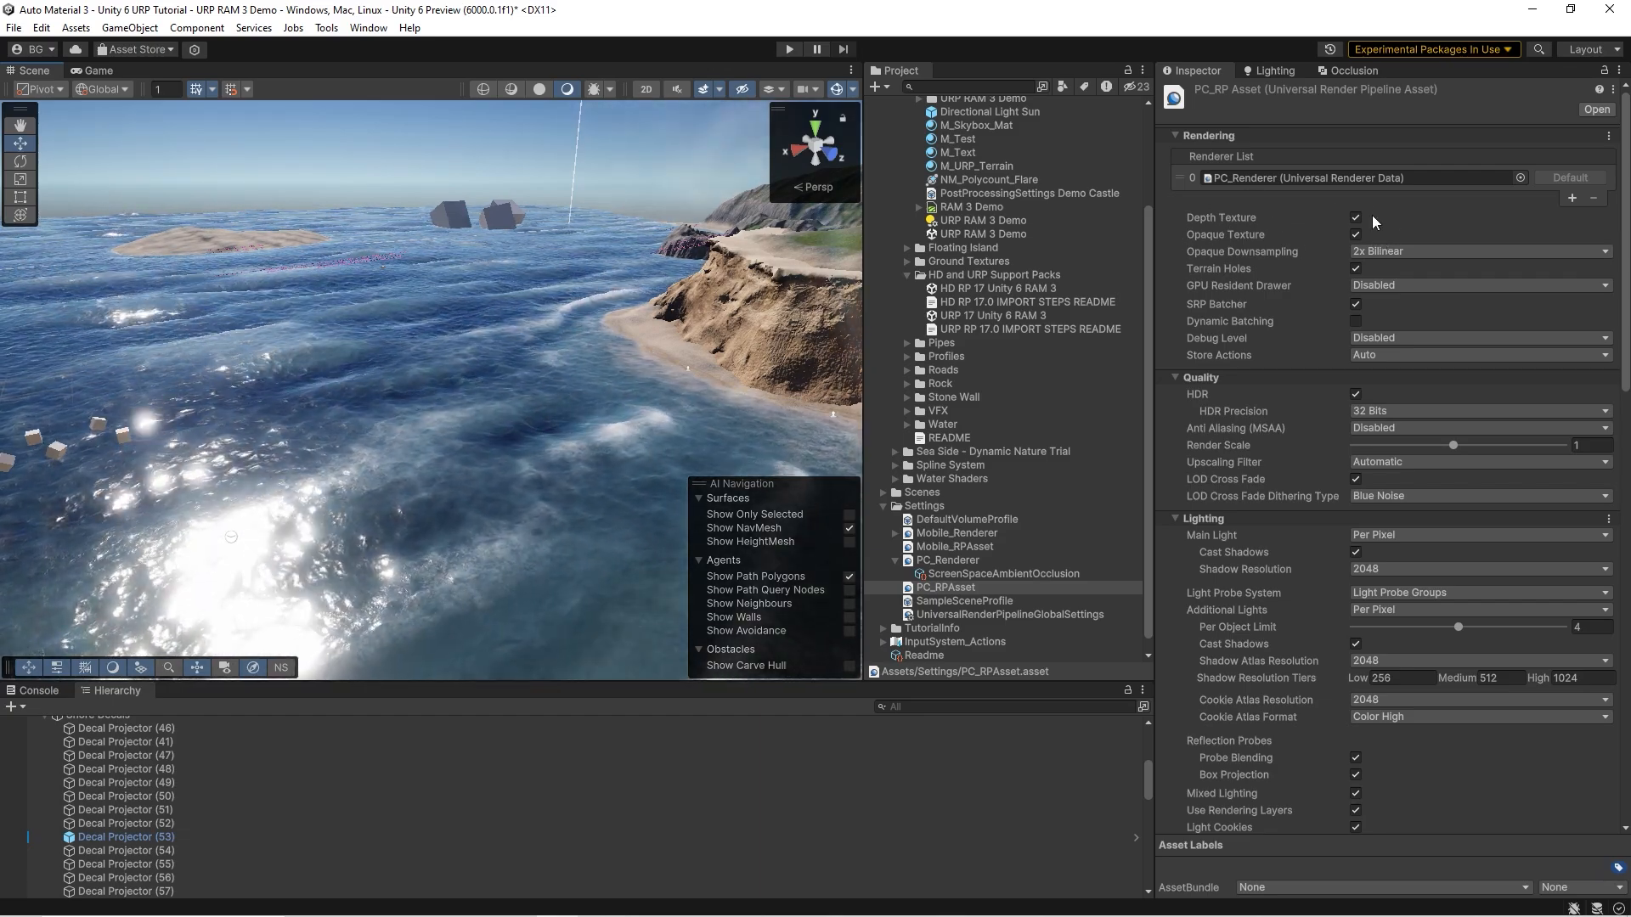
pyautogui.moveTo(595, 331); pyautogui.dragTo(697, 378, button='right')
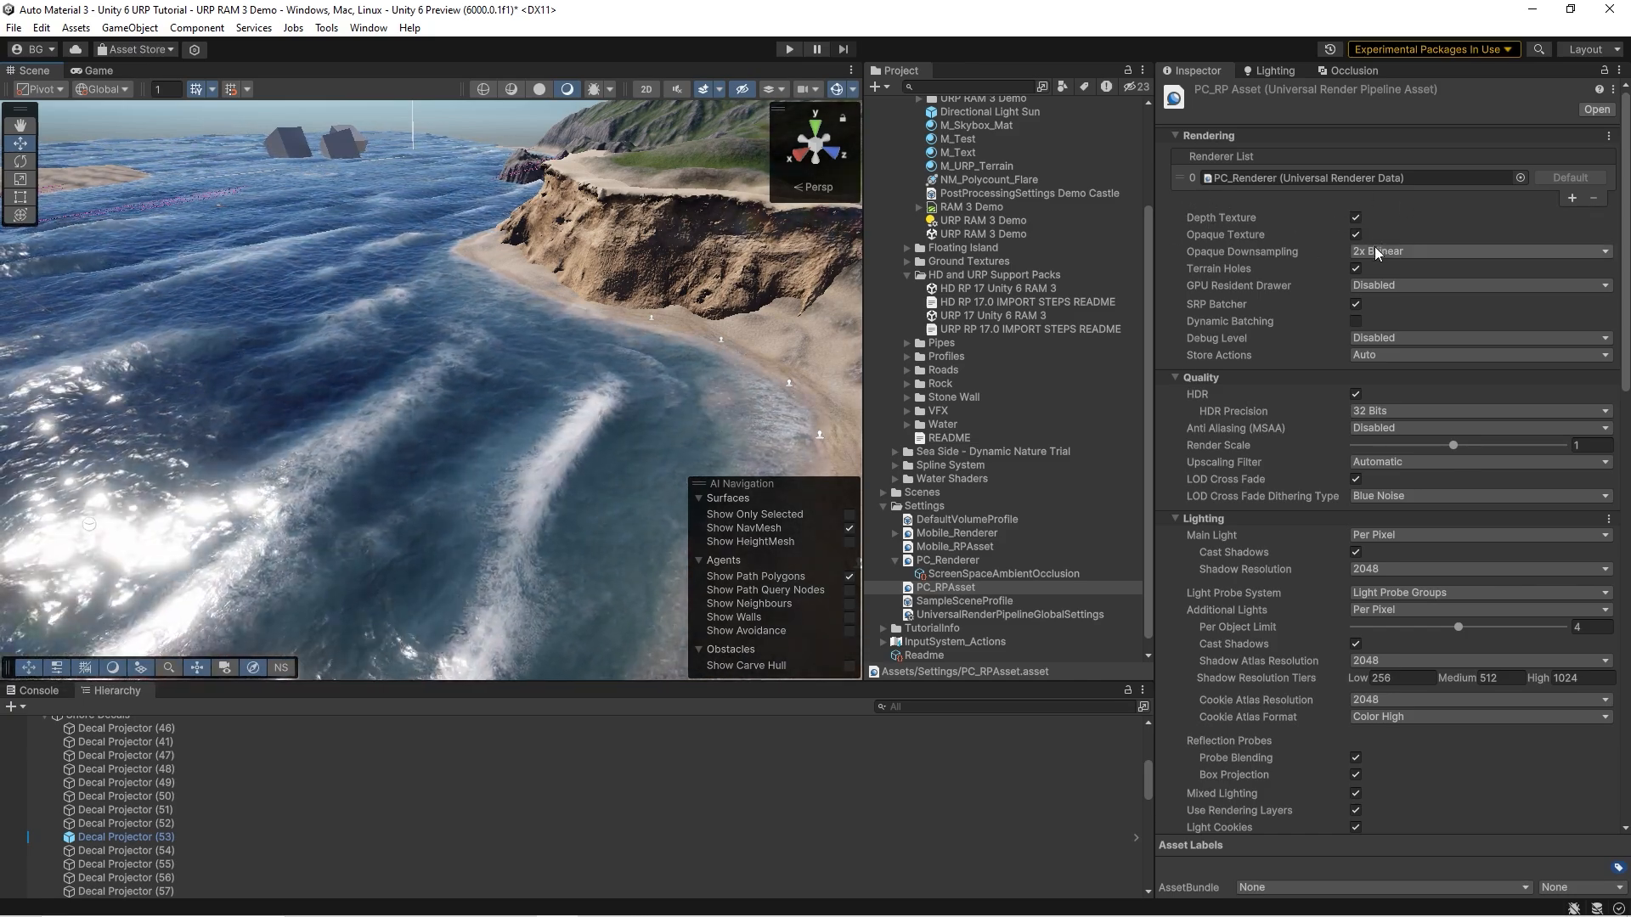
# - Select the Main Camera and review its Opaque Texture options in the Rendering settings, keeping it On
pyautogui.scroll(15, 268, 768)
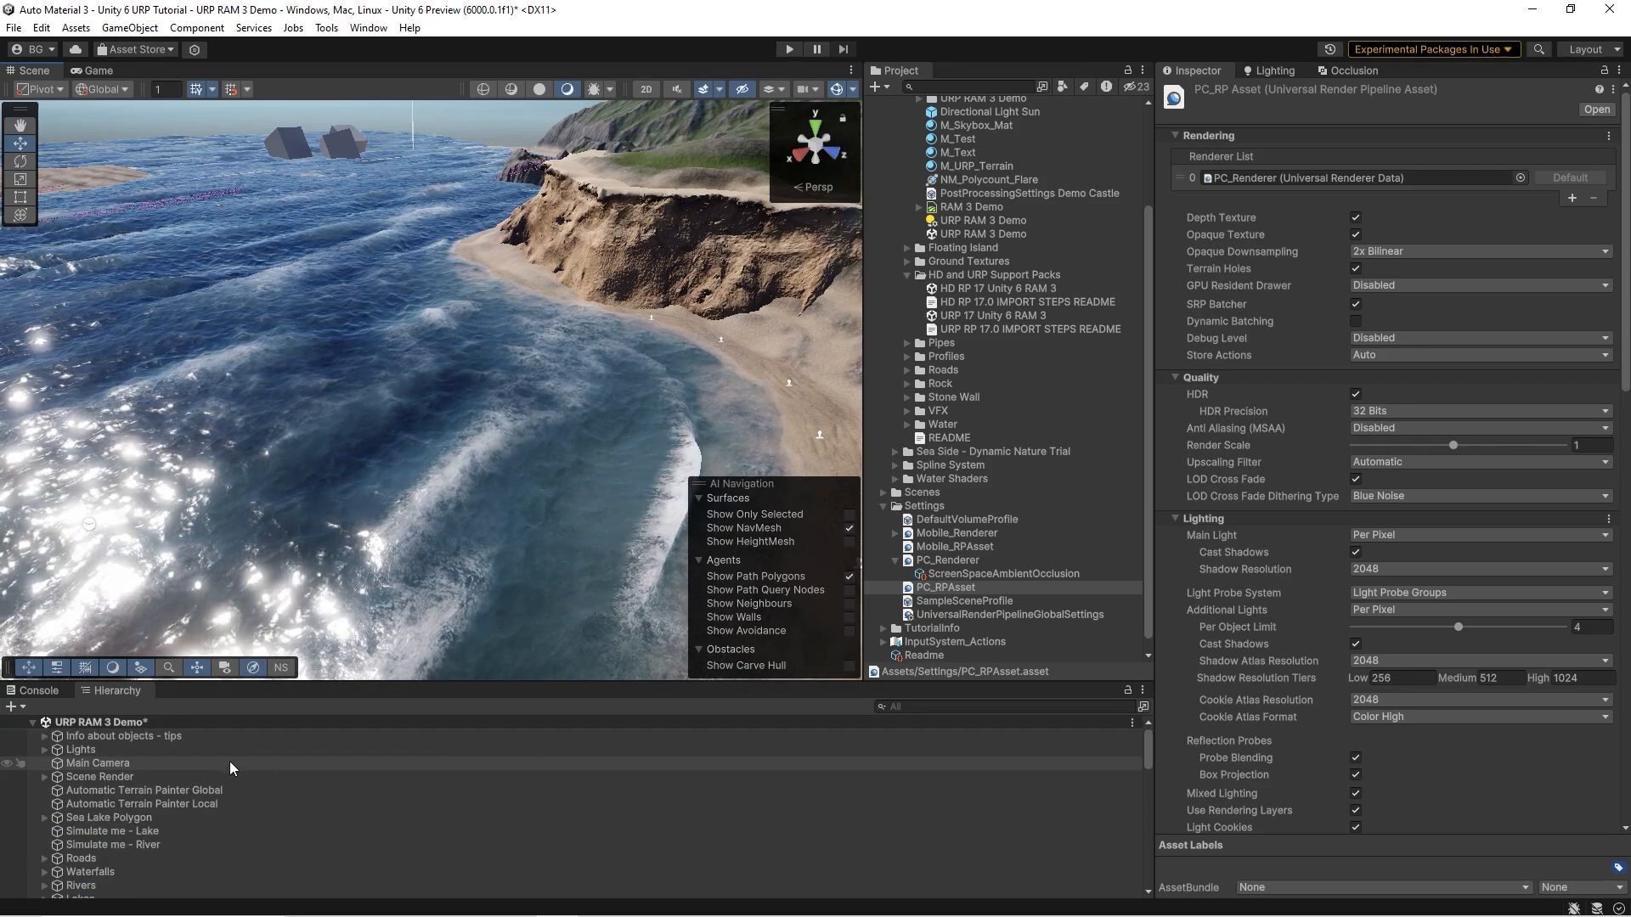
pyautogui.click(152, 768)
pyautogui.scroll(-3, 1350, 480)
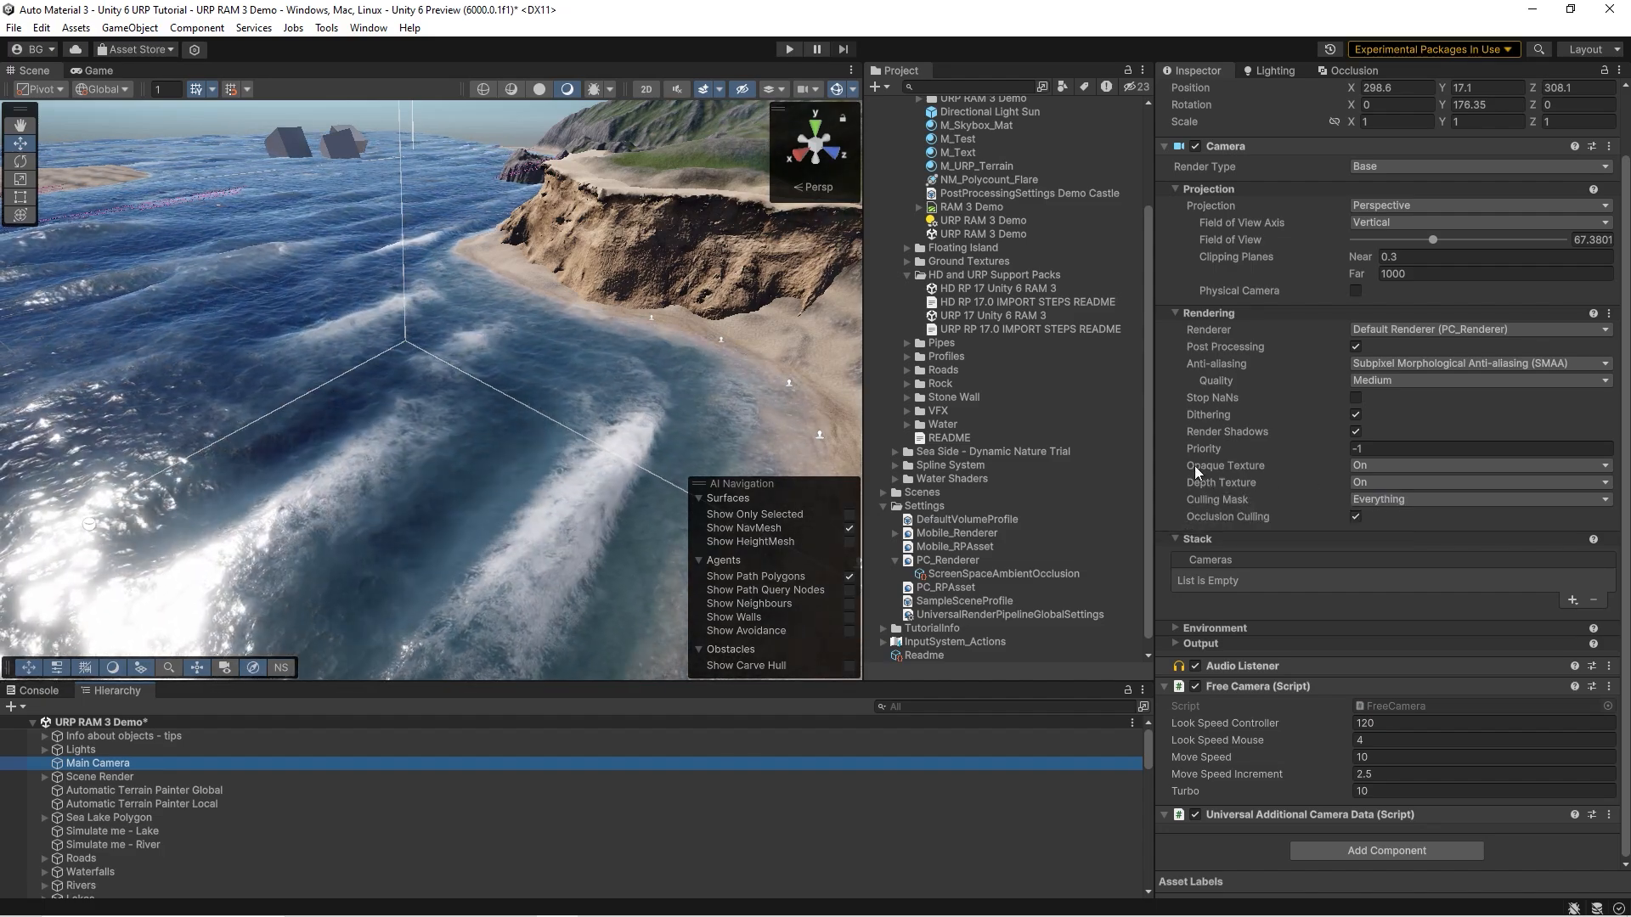
pyautogui.click(1370, 467)
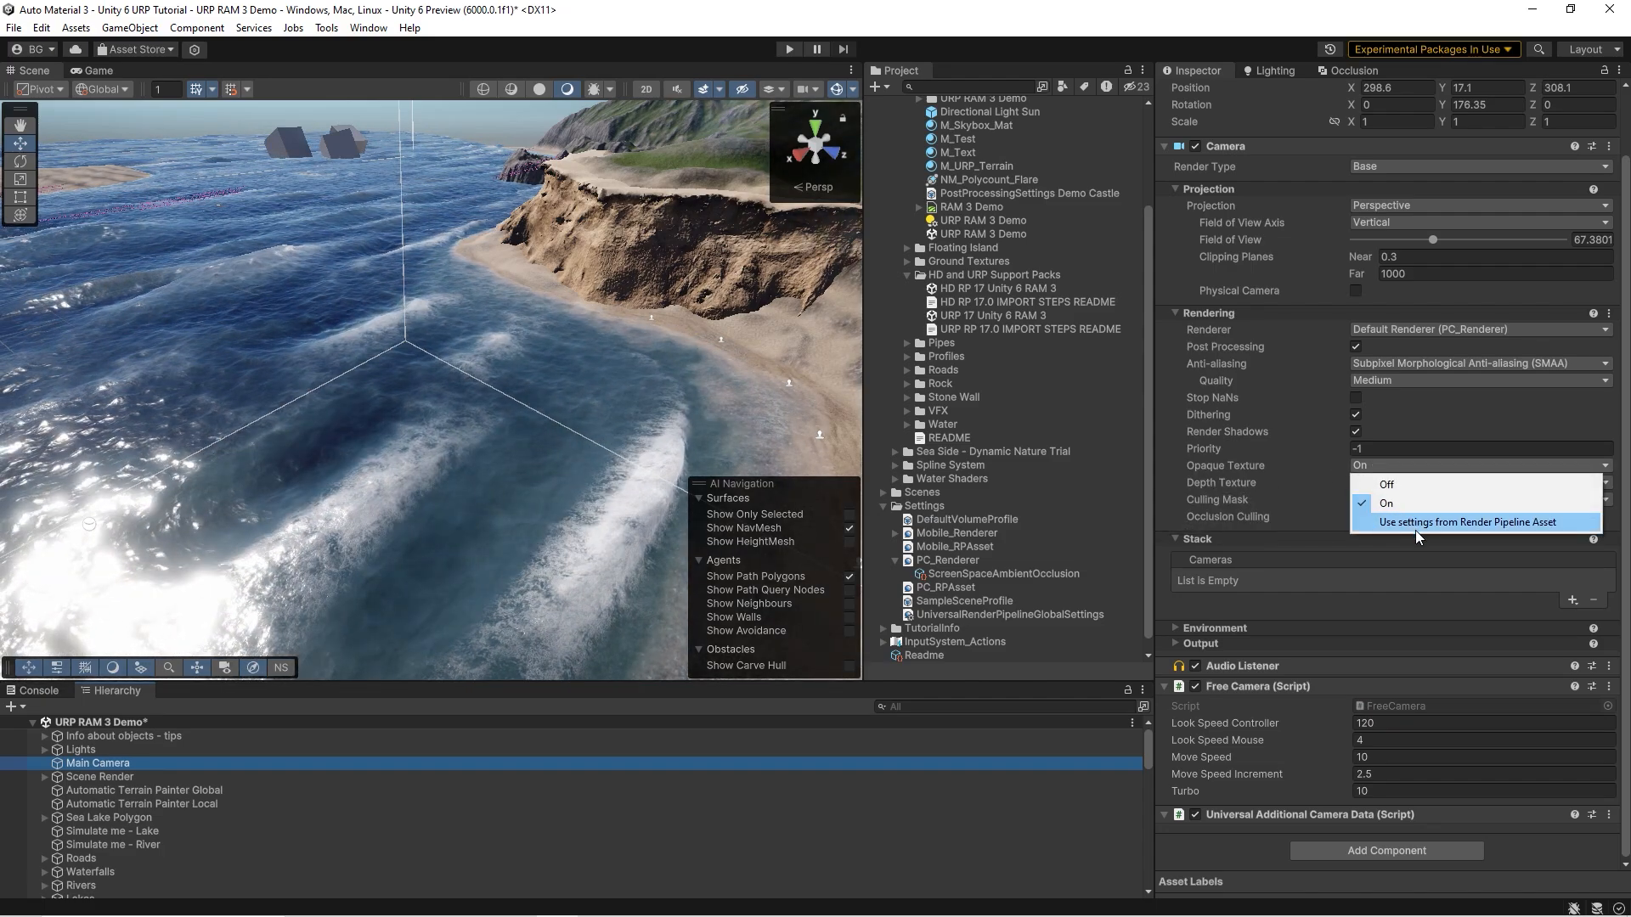
pyautogui.click(1313, 472)
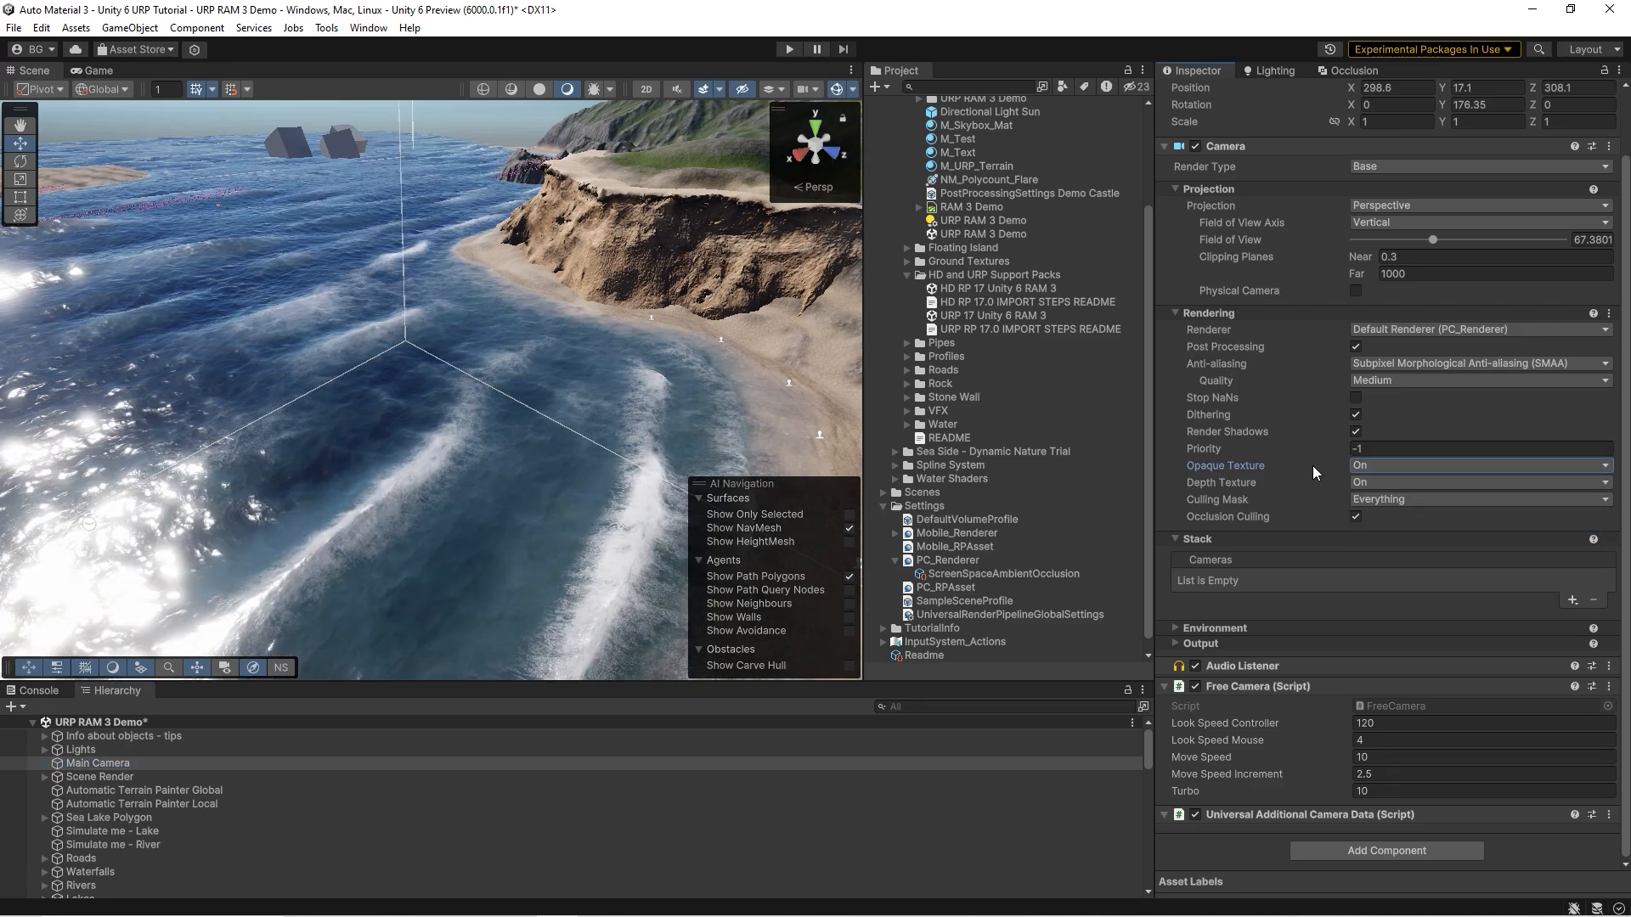
pyautogui.moveTo(601, 451); pyautogui.dragTo(696, 452, button='right')
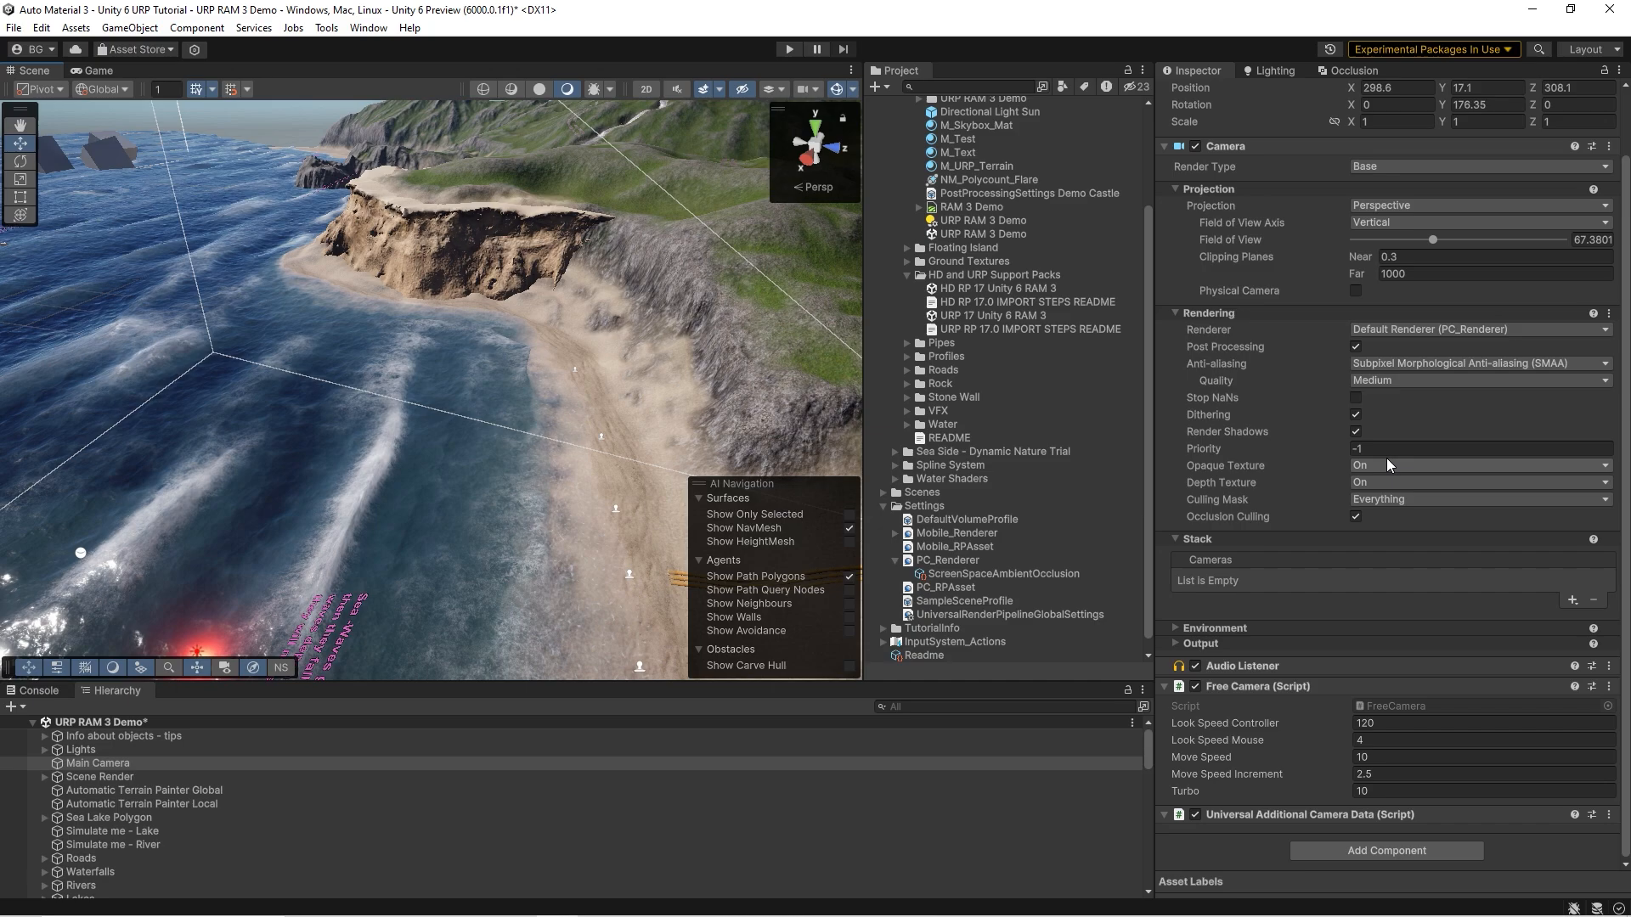
# - Examine the demo scene's coastline, waves, sand island and cliffs from several viewpoints
pyautogui.moveTo(571, 339); pyautogui.dragTo(877, 462, button='right')
pyautogui.click(948, 495)
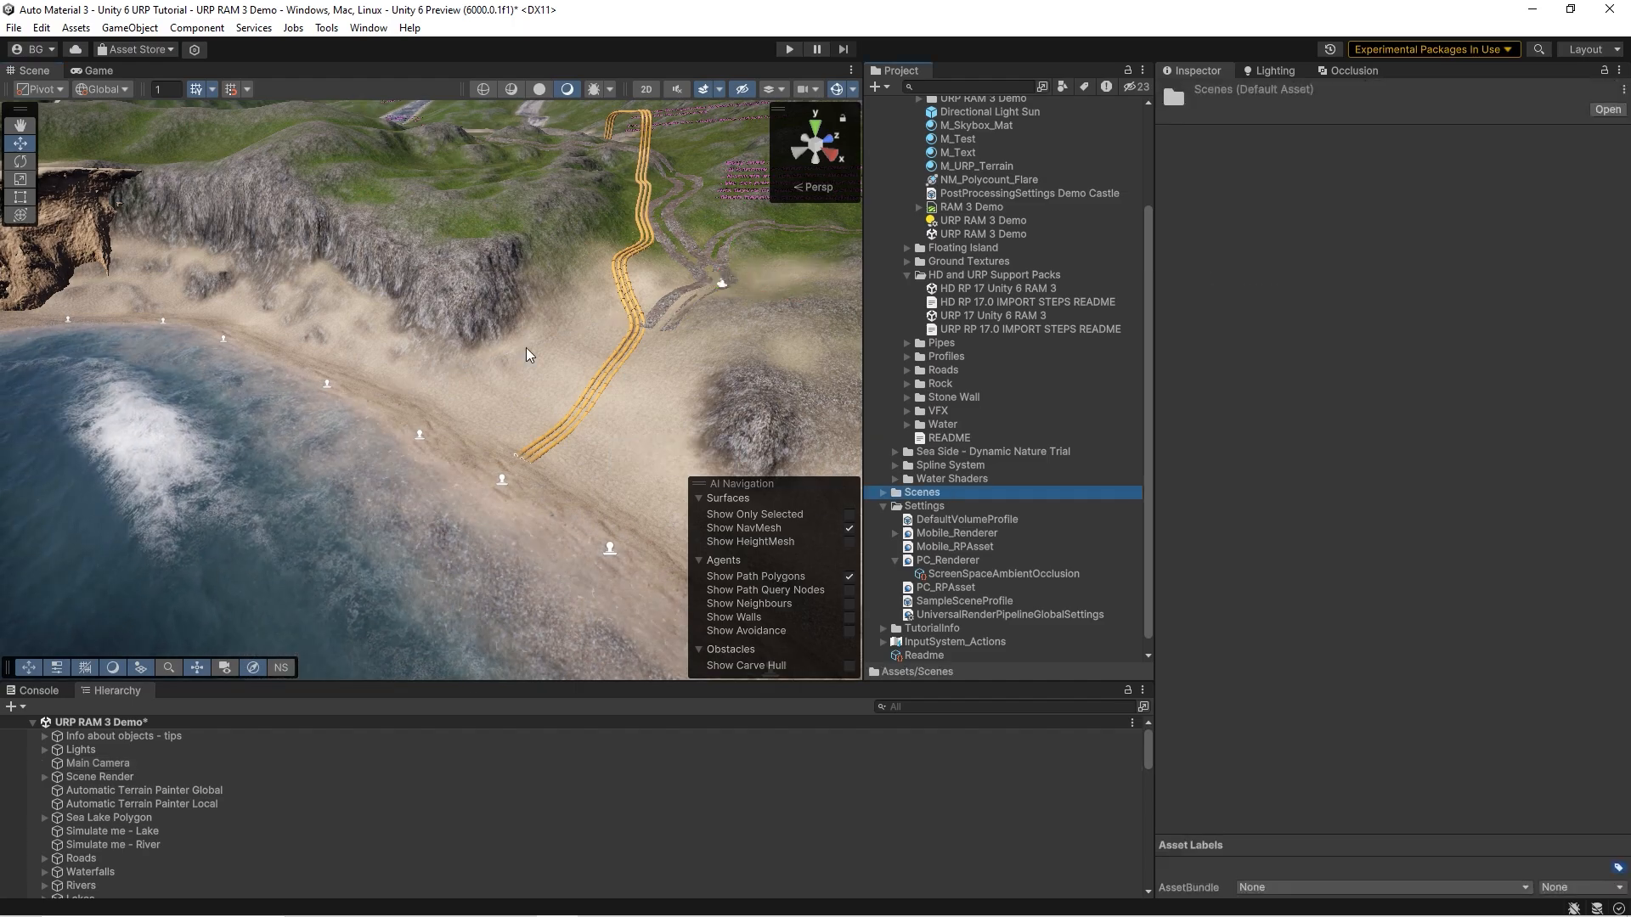
pyautogui.moveTo(527, 355); pyautogui.dragTo(1601, 411, button='right')
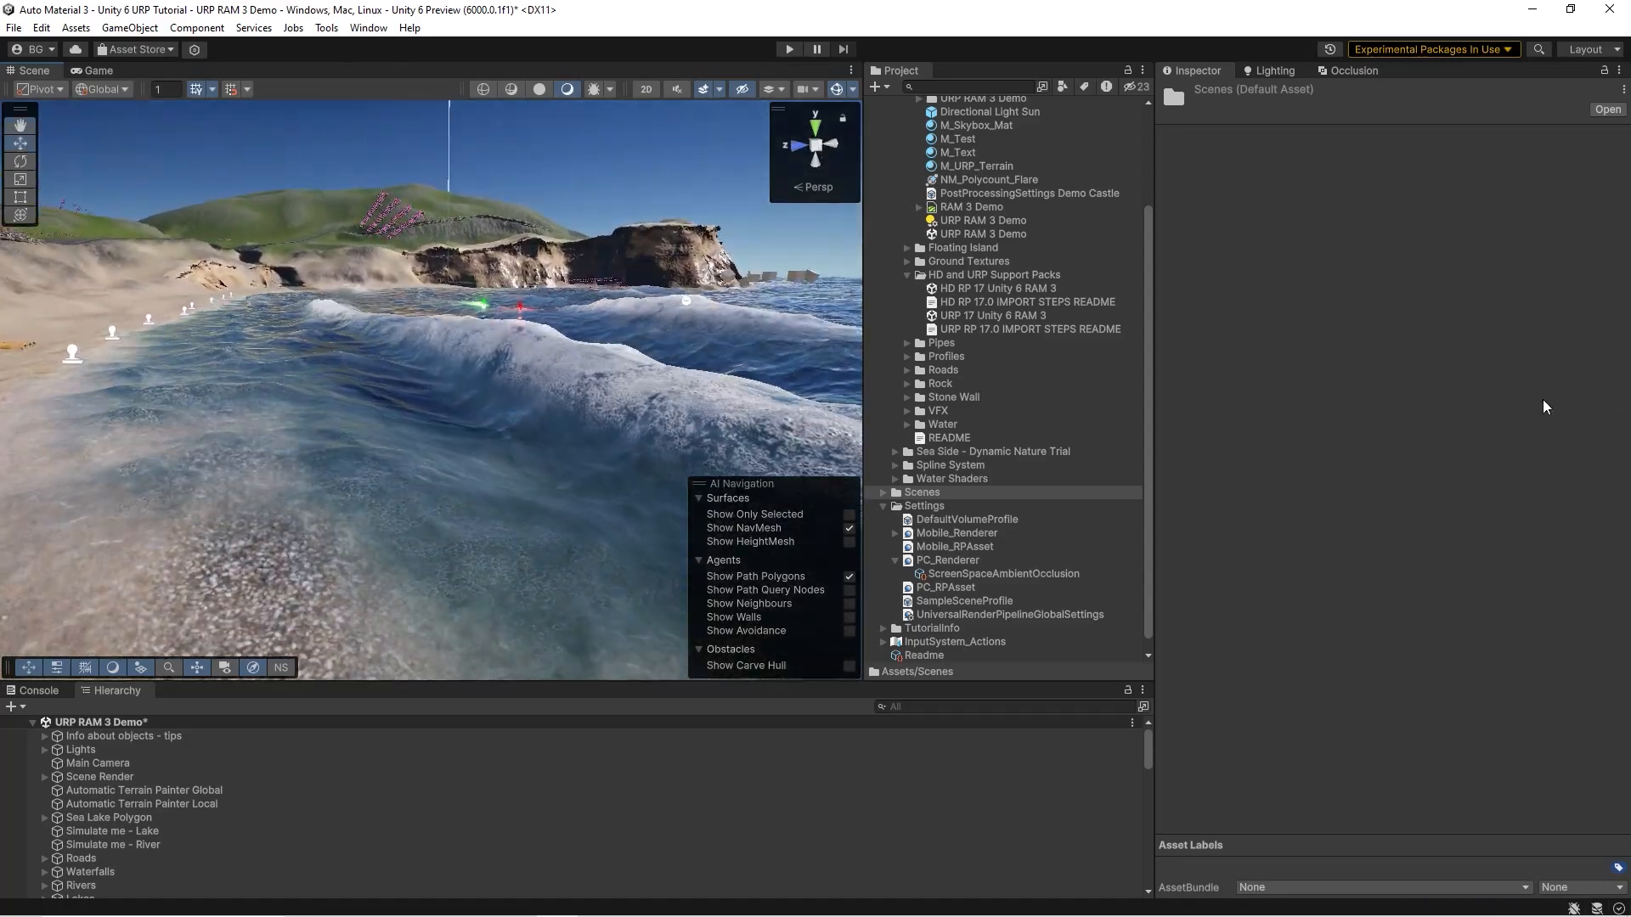
pyautogui.moveTo(520, 298); pyautogui.dragTo(493, 310, button='right')
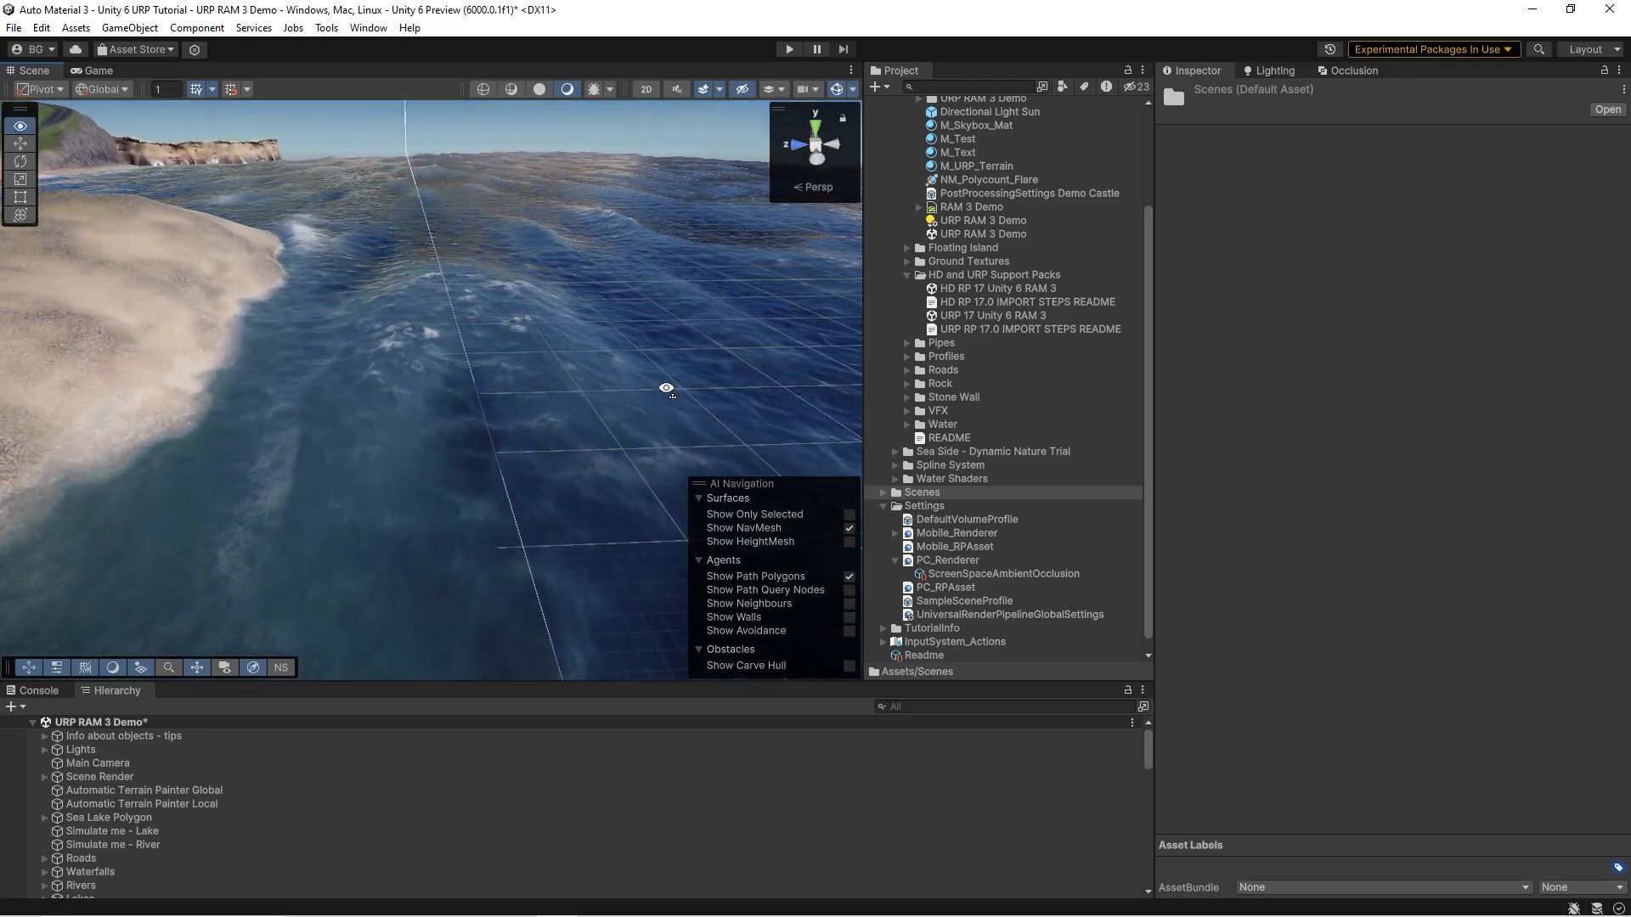
pyautogui.moveTo(445, 278); pyautogui.dragTo(526, 336, button='right')
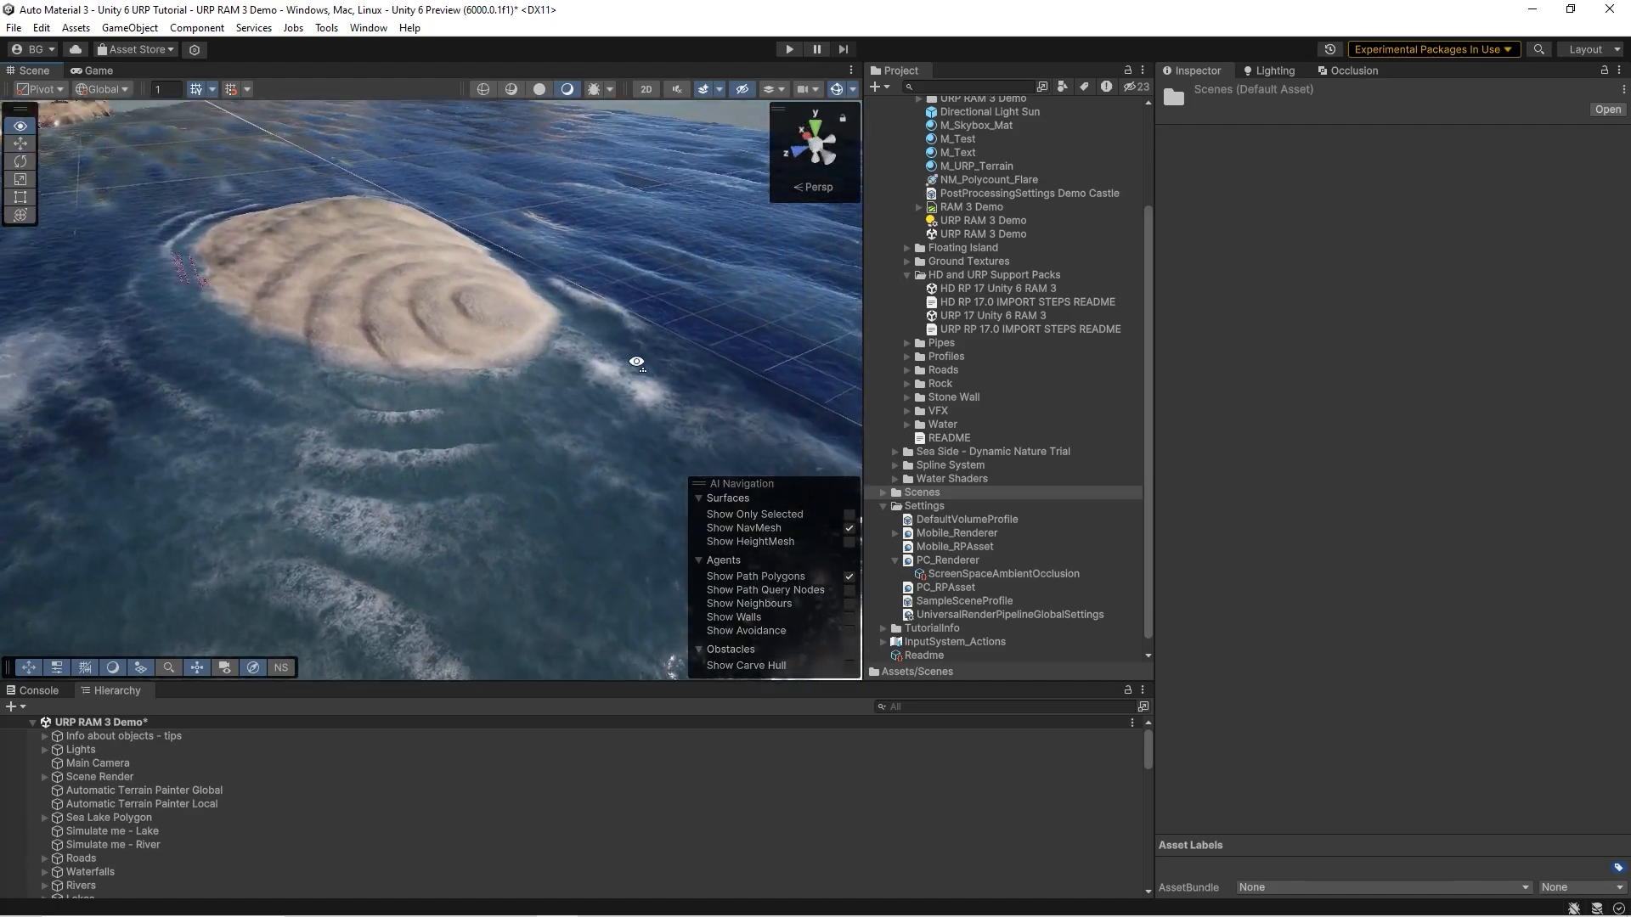
pyautogui.moveTo(636, 363); pyautogui.dragTo(812, 341, button='right')
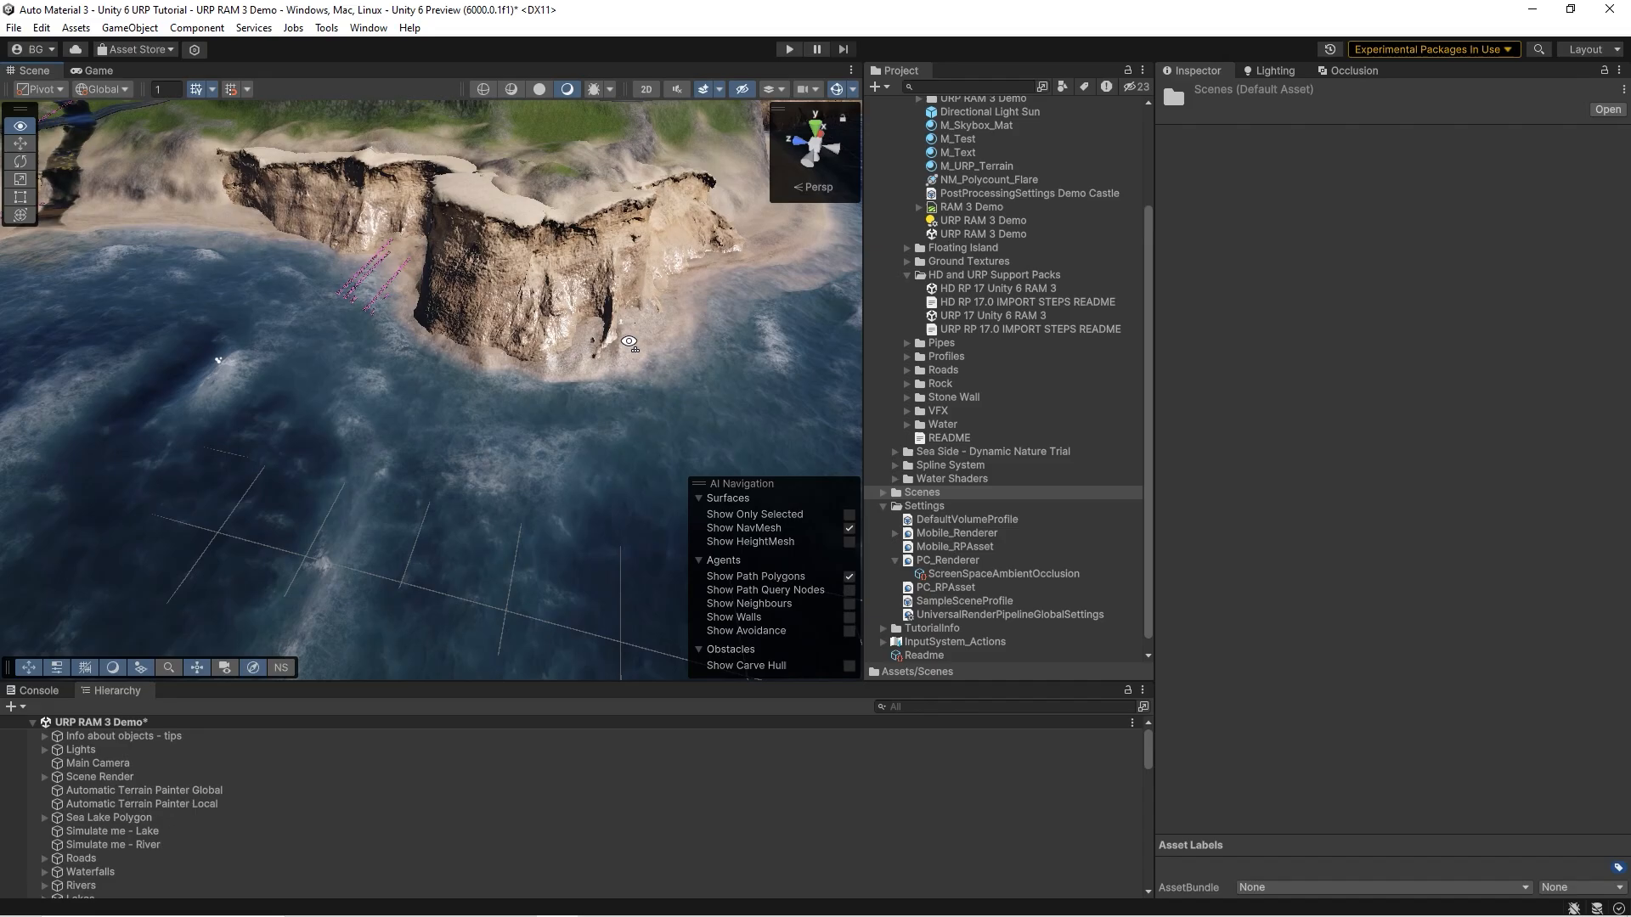
pyautogui.moveTo(806, 314); pyautogui.dragTo(401, 230, button='right')
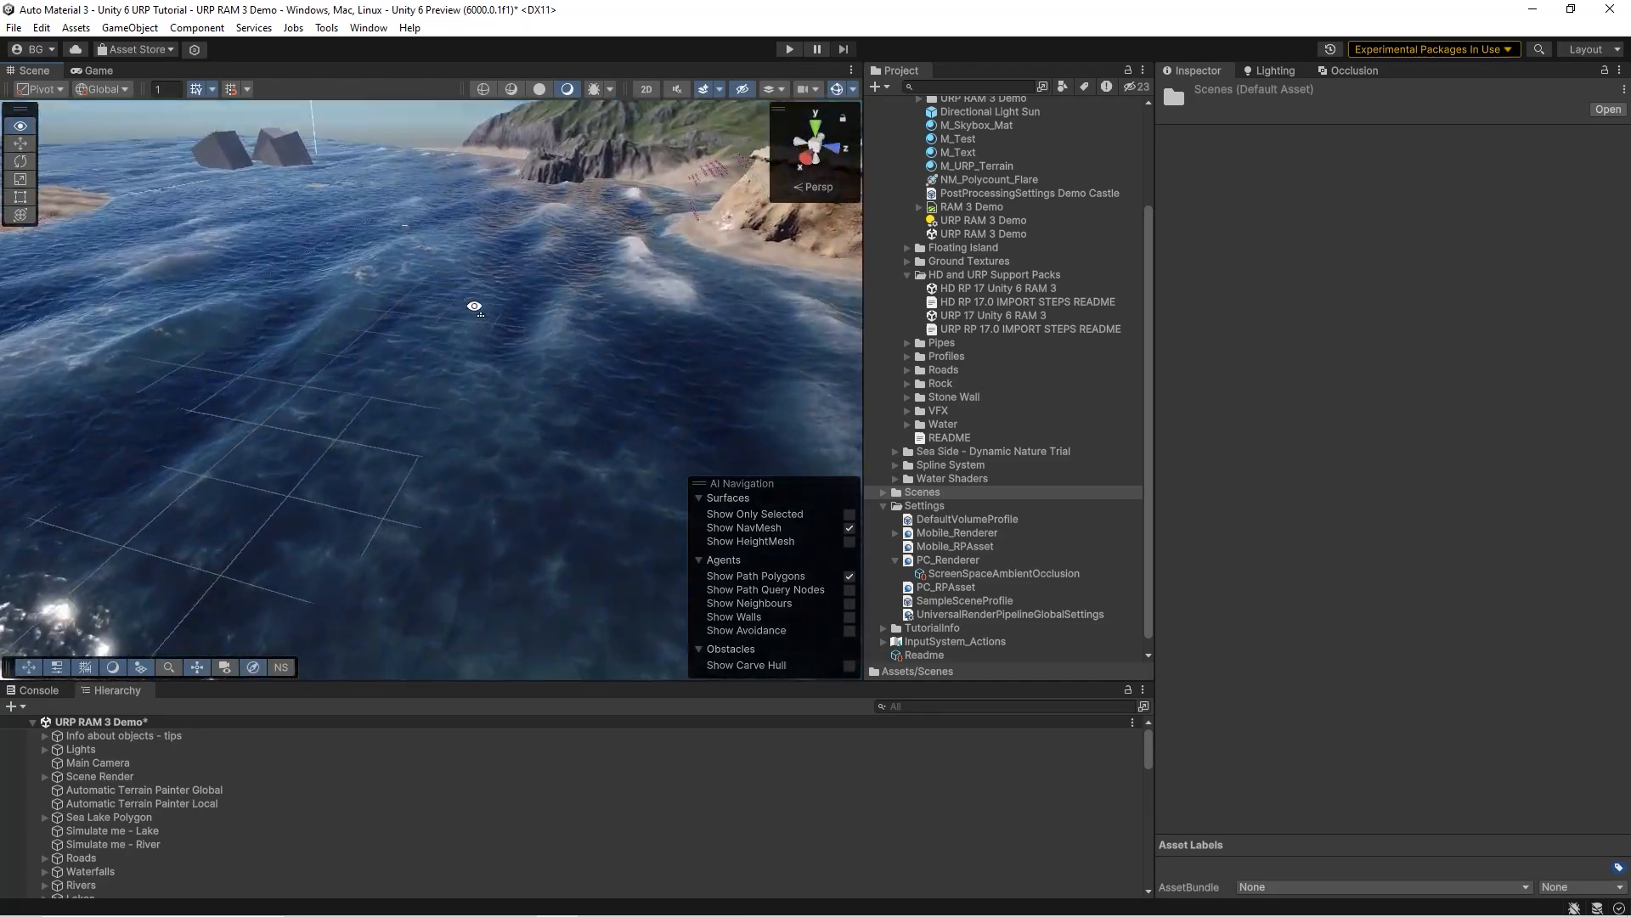
pyautogui.moveTo(607, 359); pyautogui.dragTo(693, 370, button='right')
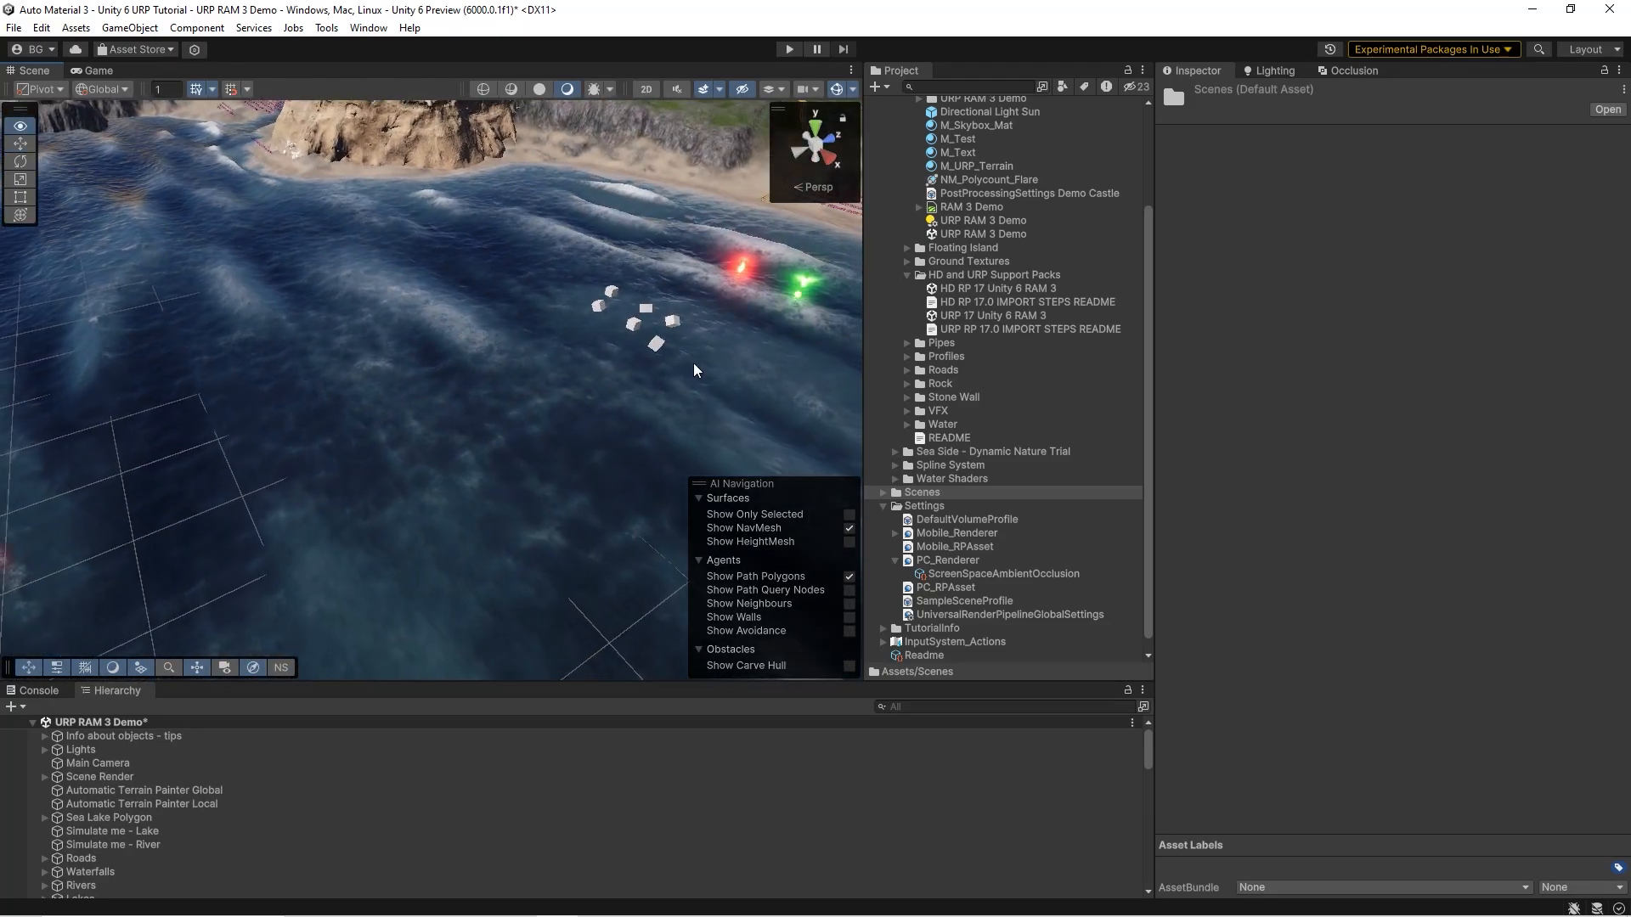
# - Select the sea polygon, expand its Mesh Renderer materials, and locate the assigned M_R3_Sea_Normal_Offset material in the project
pyautogui.click(473, 329)
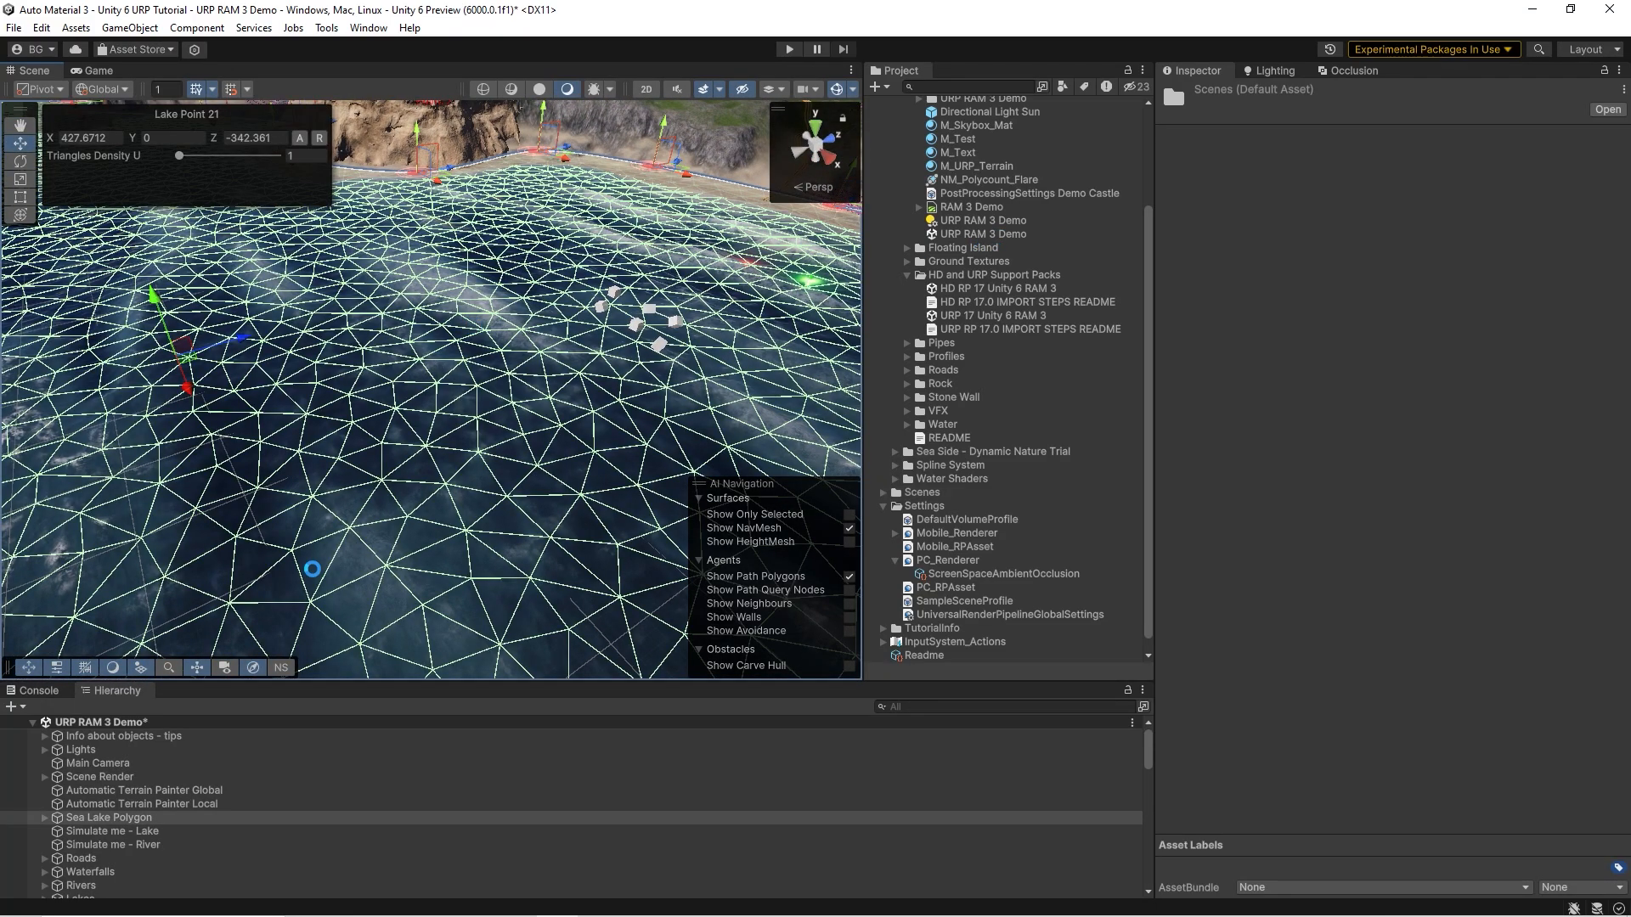
pyautogui.scroll(-10, 1236, 576)
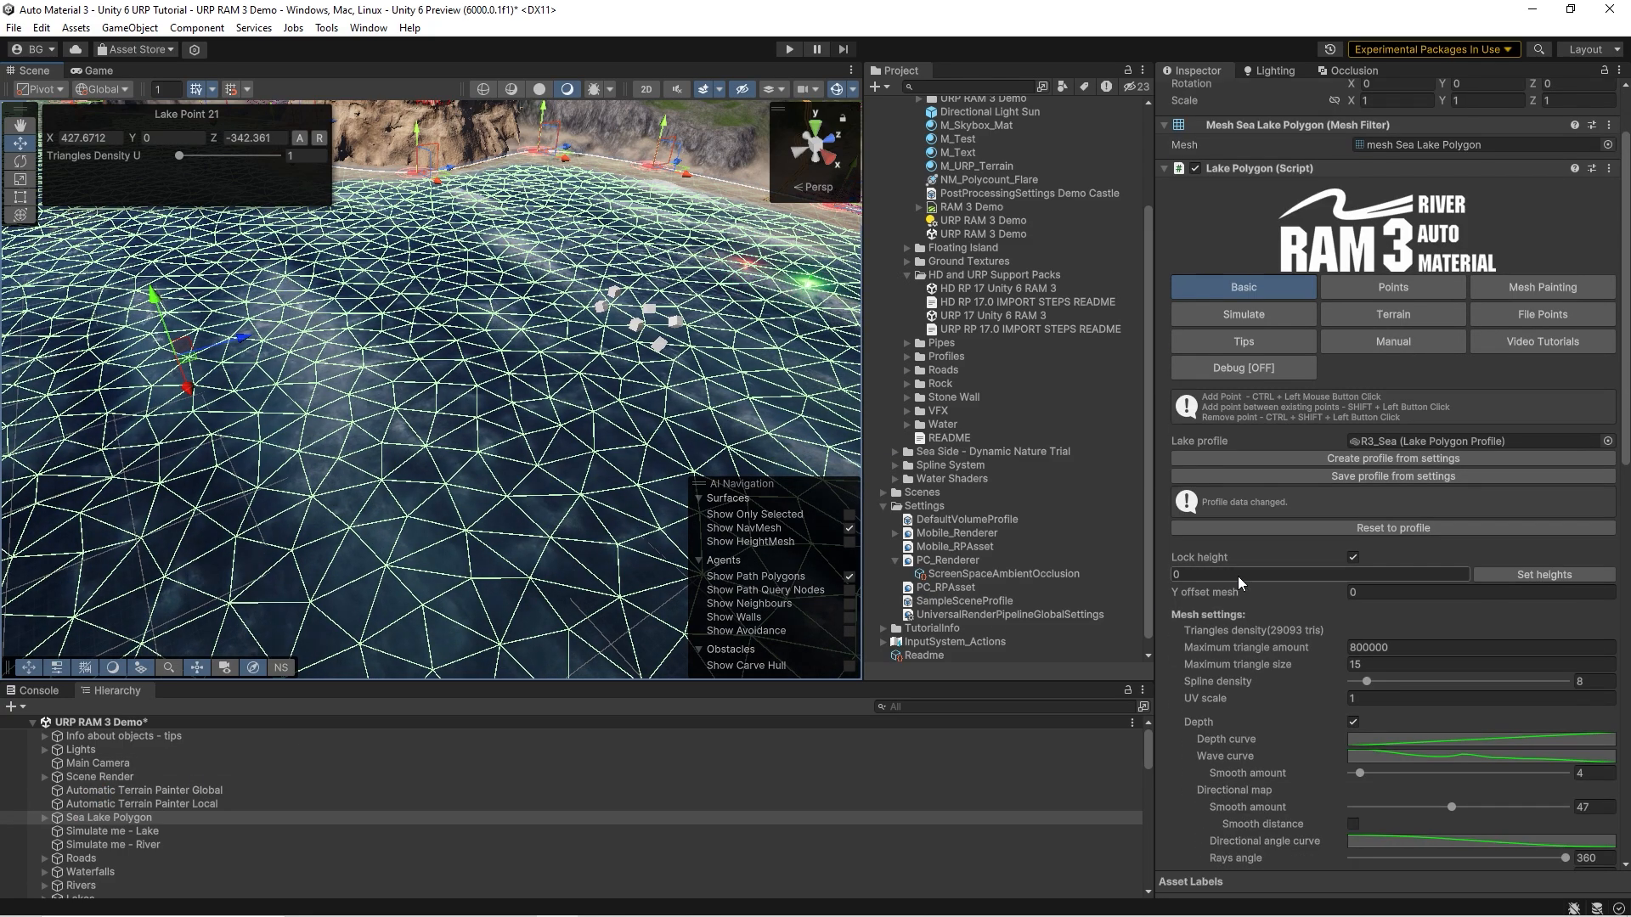
pyautogui.scroll(-5, 1274, 466)
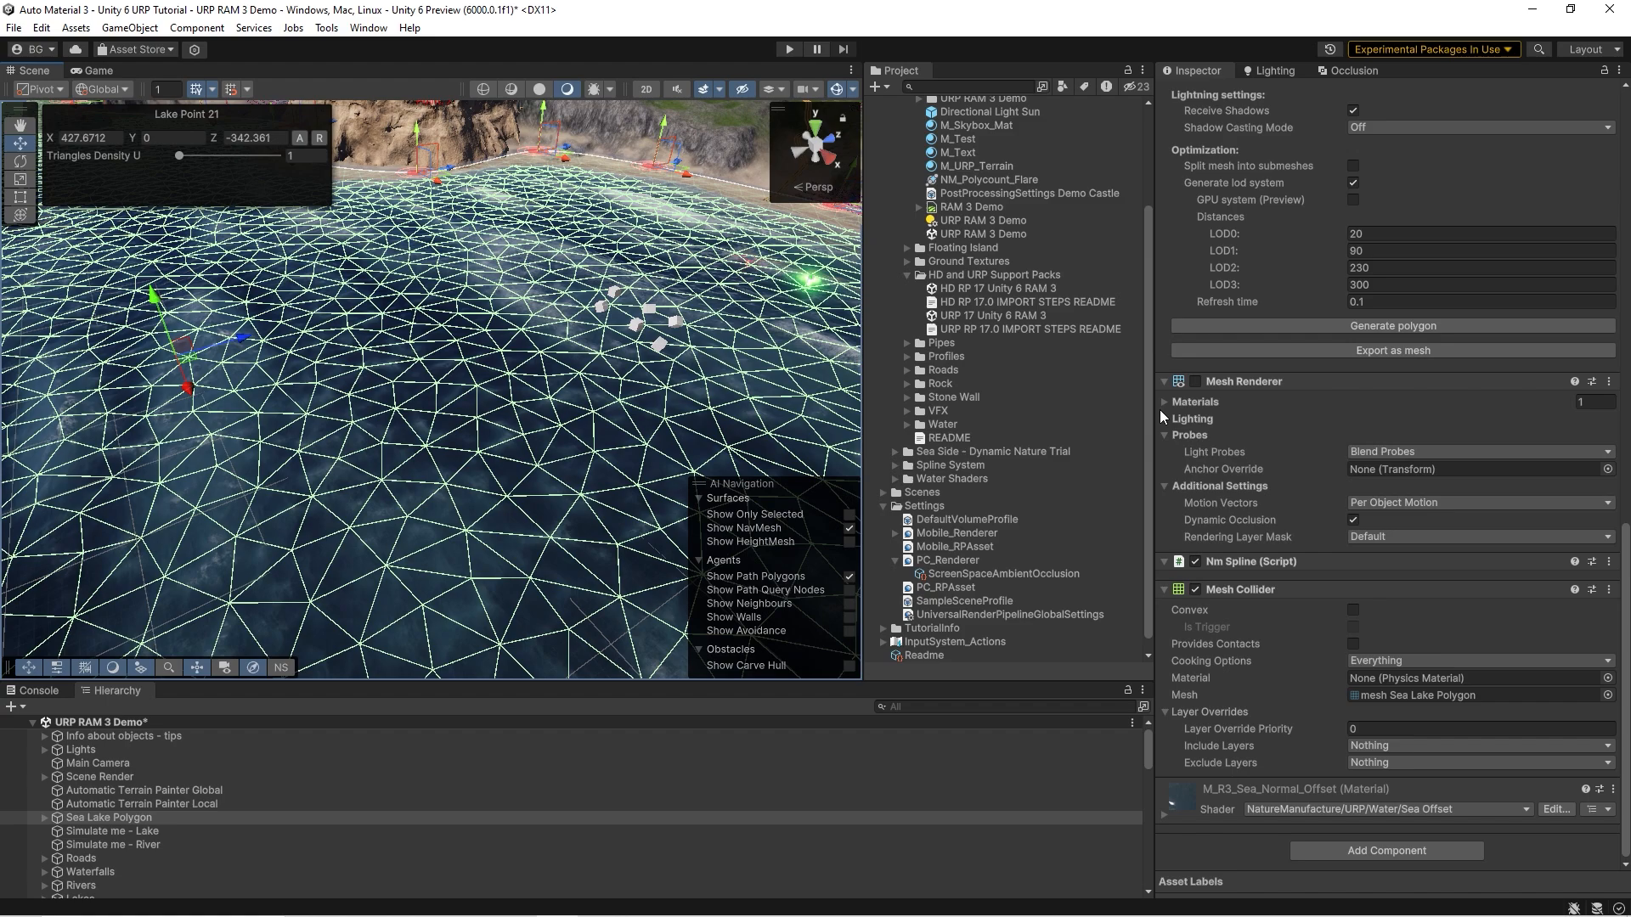
pyautogui.click(1164, 402)
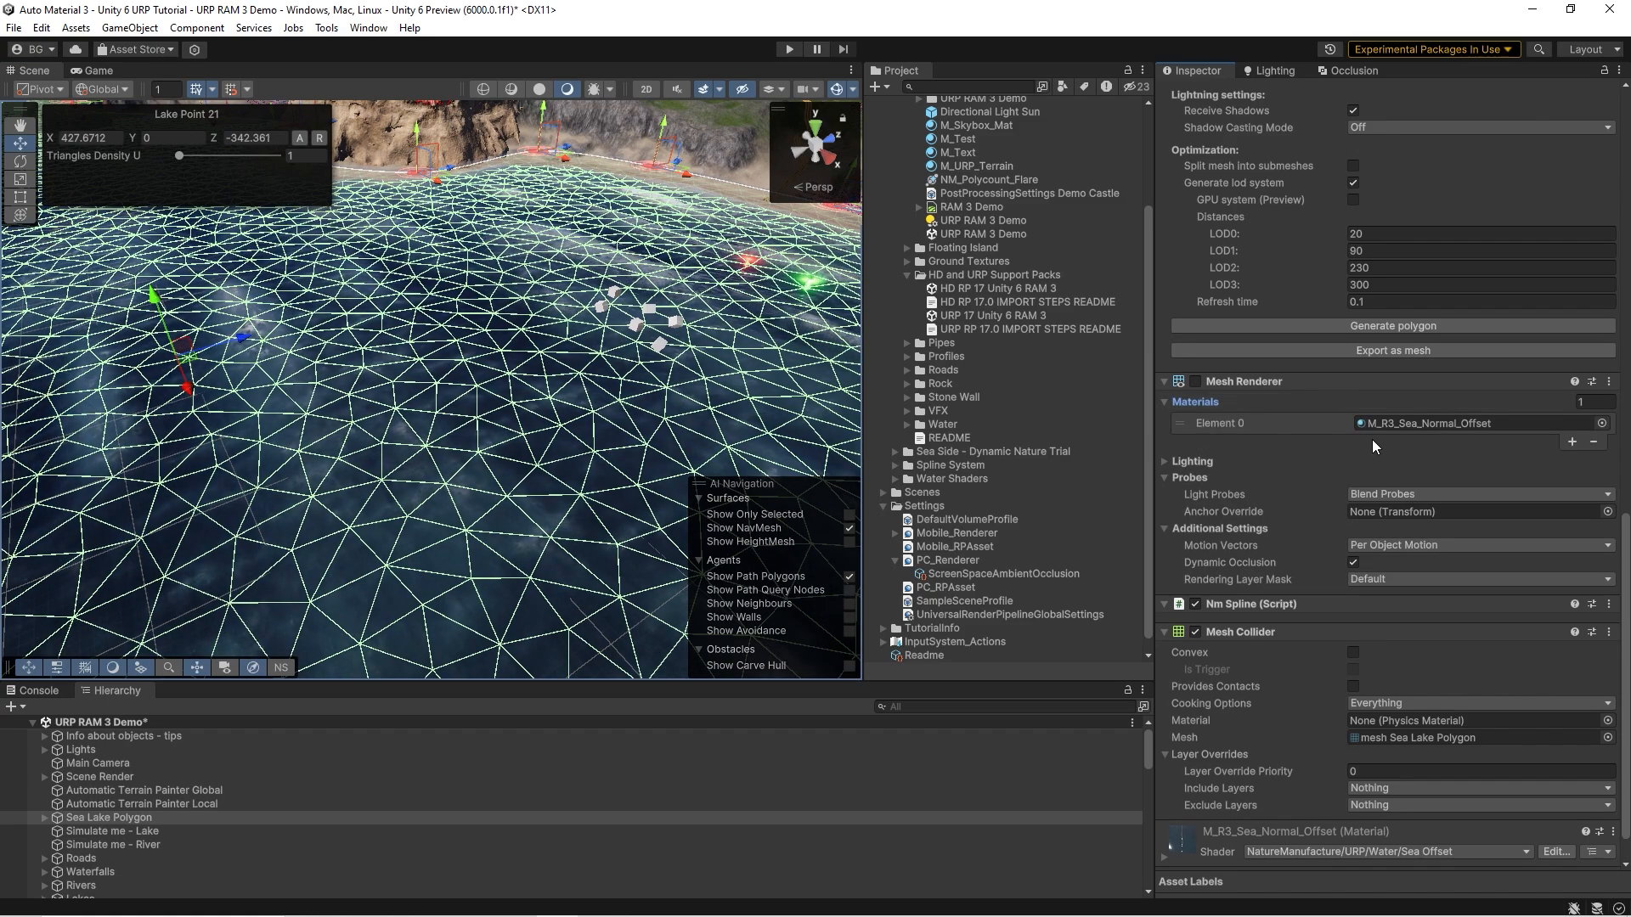
pyautogui.click(1420, 425)
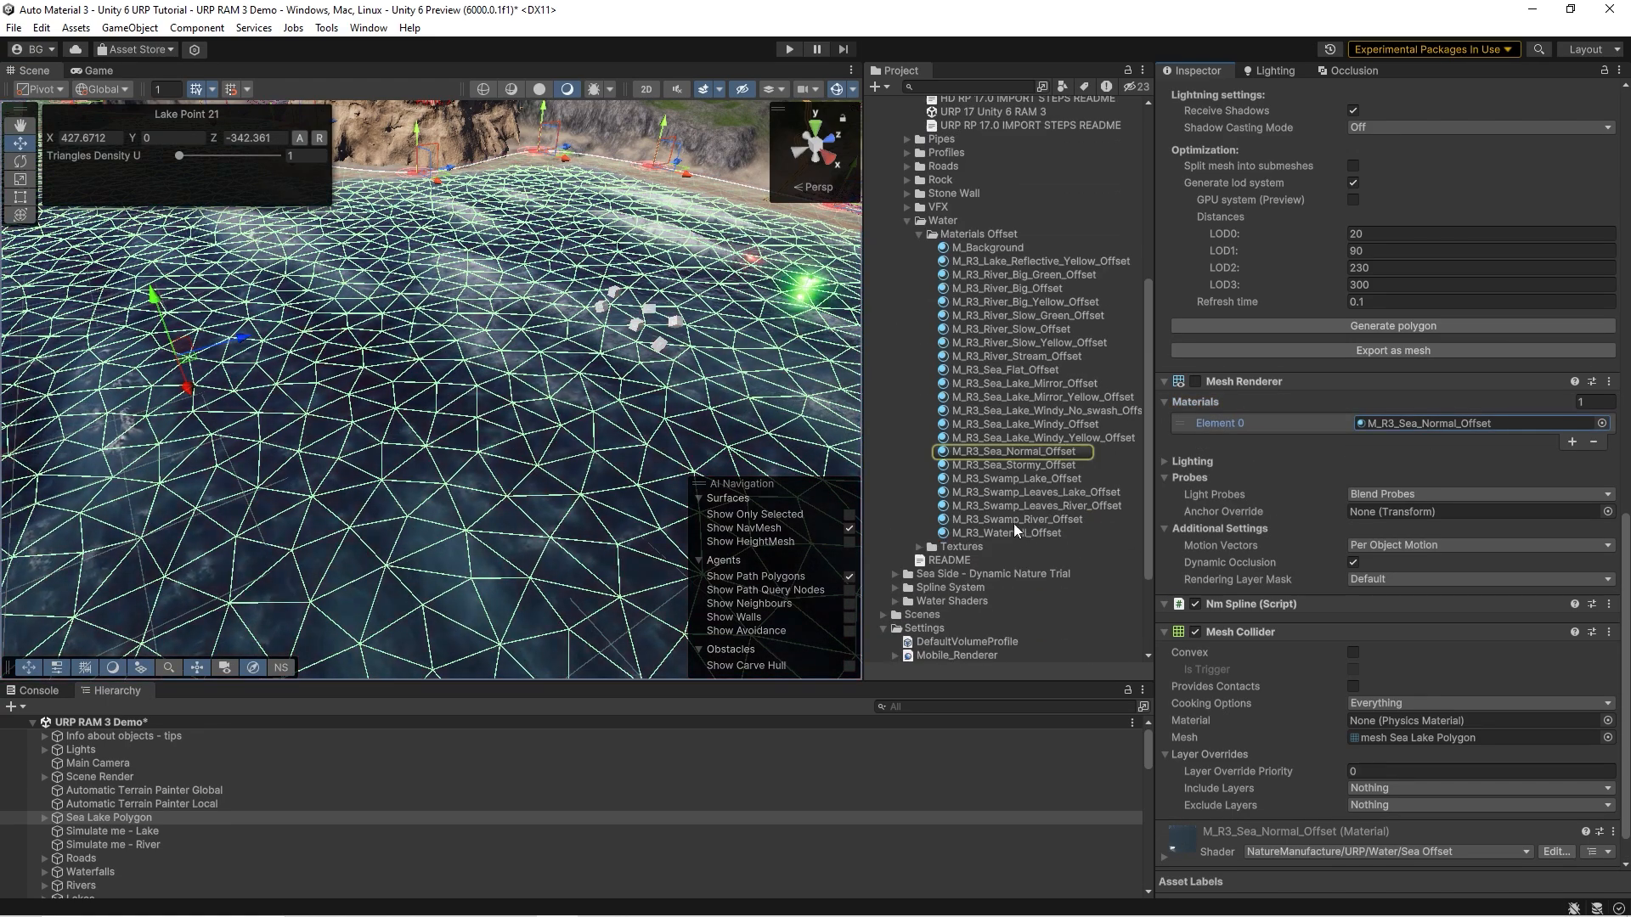
# - Assign the M_R3_Sea_Stormy_Offset material to the sea polygon's Mesh Renderer and regenerate the polygon
pyautogui.moveTo(1018, 480); pyautogui.dragTo(1423, 416)
pyautogui.click(1348, 325)
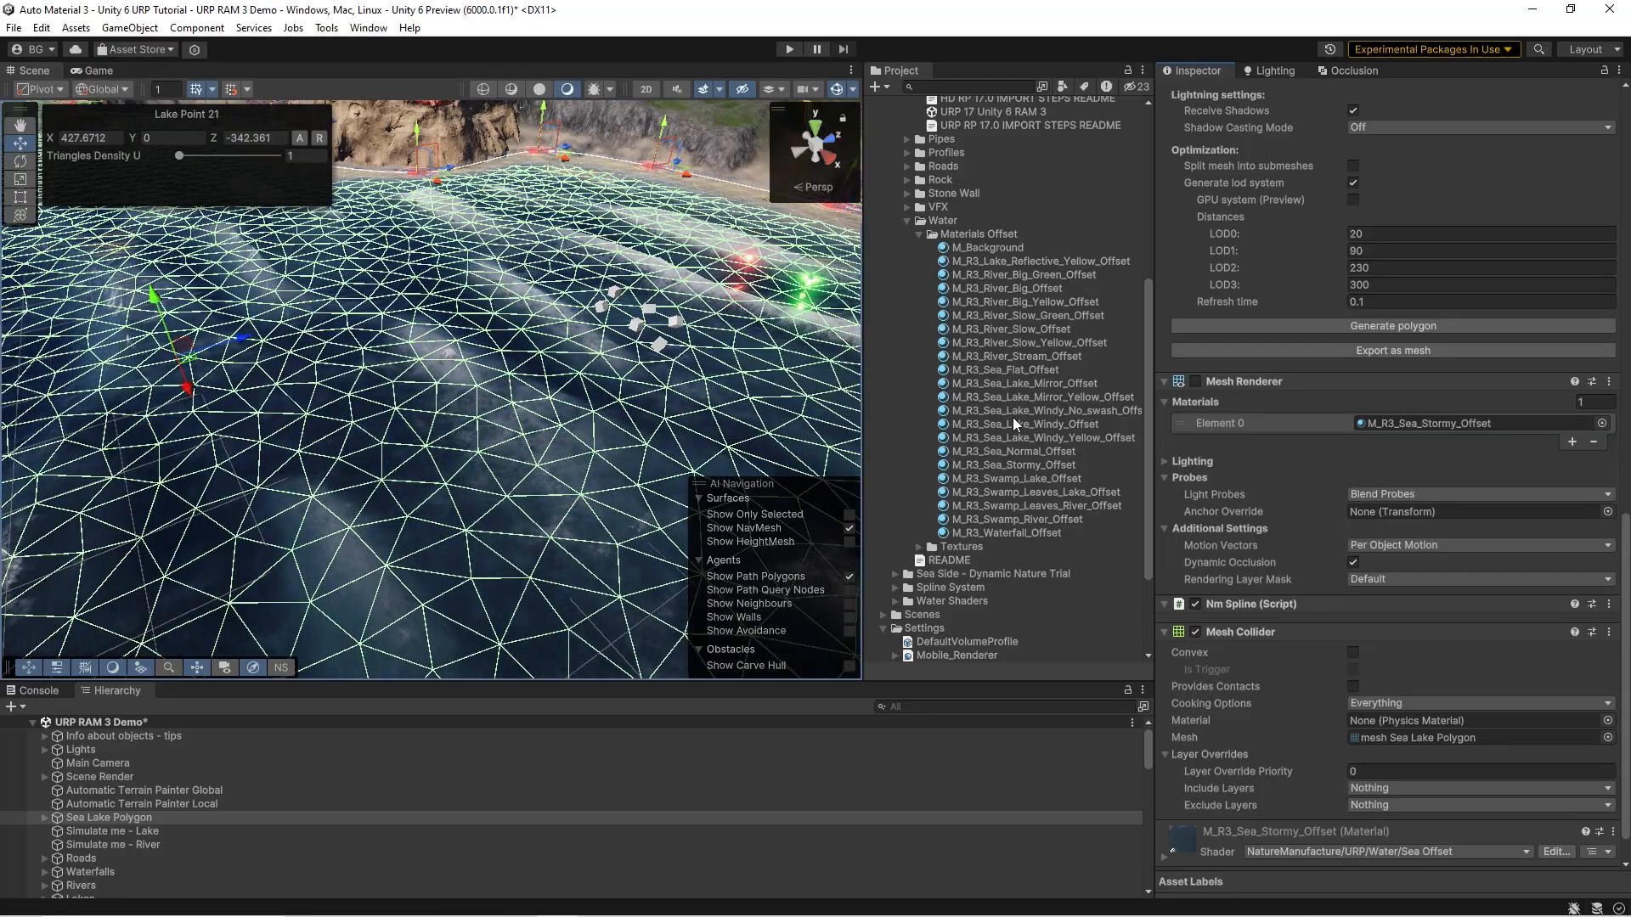
pyautogui.moveTo(495, 244); pyautogui.dragTo(297, 338, button='right')
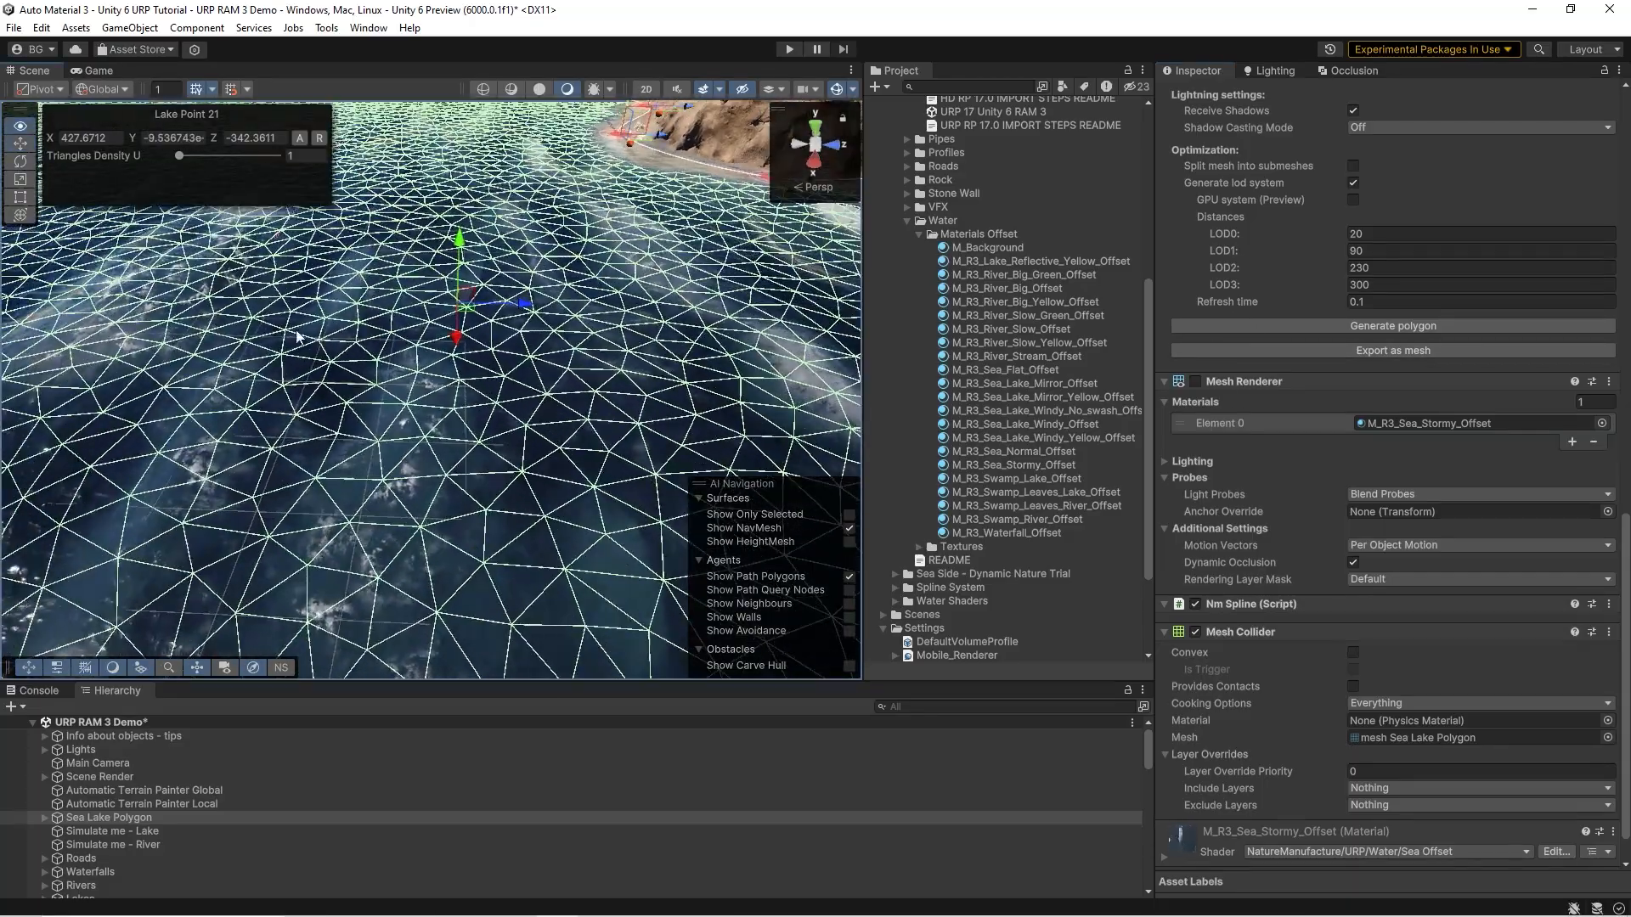
pyautogui.moveTo(515, 307); pyautogui.dragTo(460, 80, button='right')
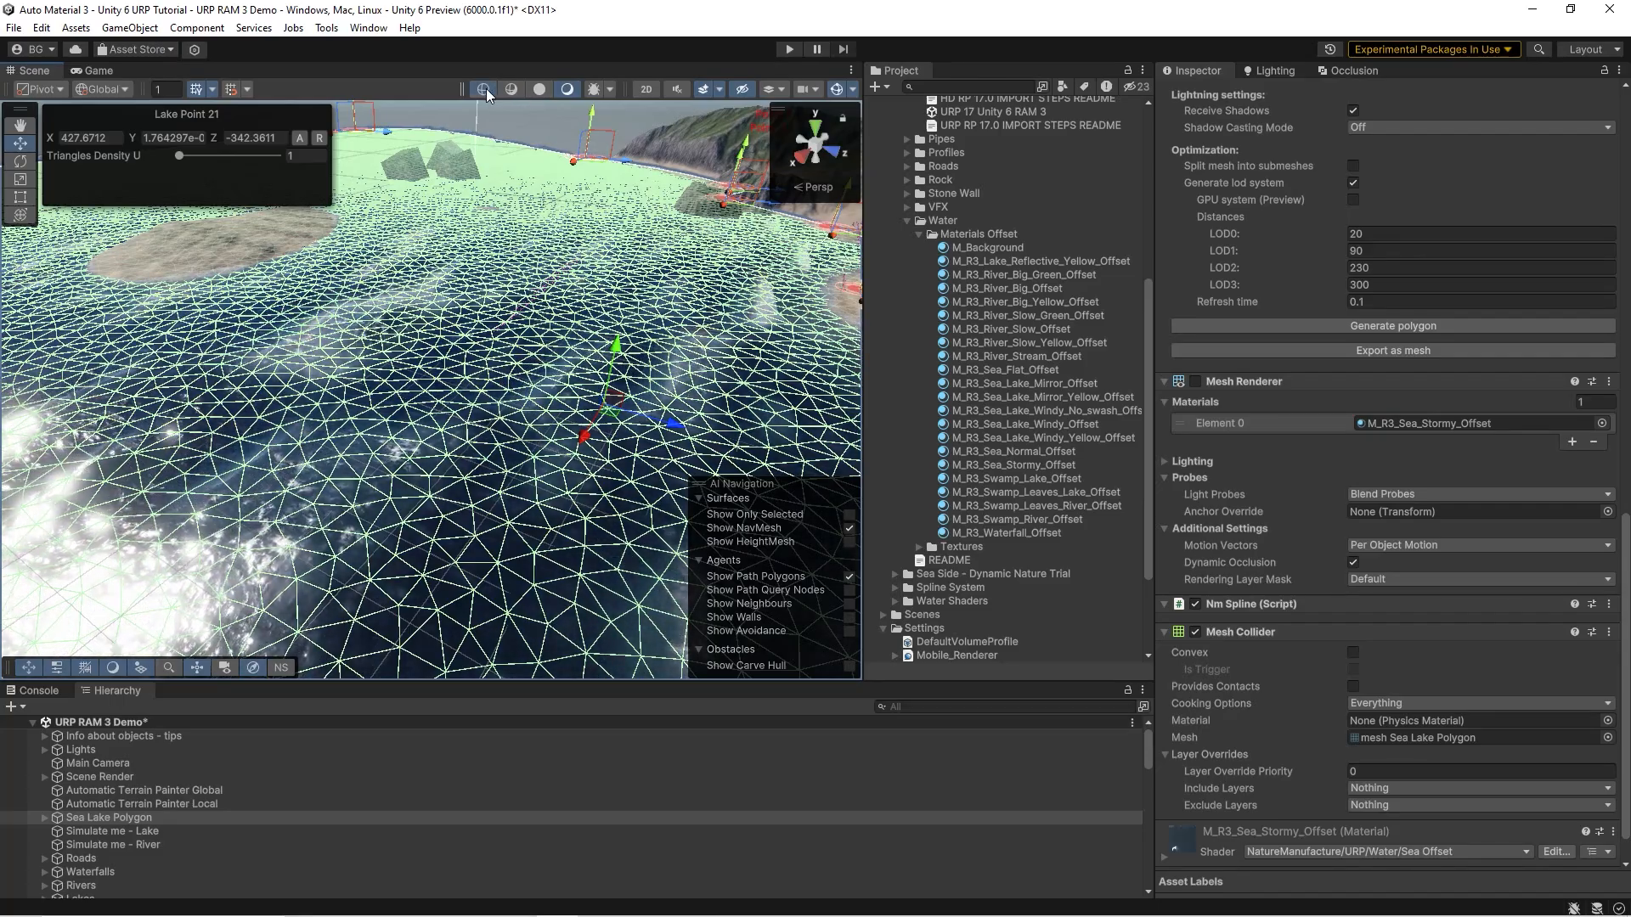
# - Display the scene in wireframe with the sea deselected to examine the water mesh, and return to shaded view
pyautogui.click(485, 89)
pyautogui.click(941, 436)
pyautogui.moveTo(544, 348)
pyautogui.mouseDown(button='right')
pyautogui.moveTo(419, 430)
pyautogui.moveTo(352, 503)
pyautogui.moveTo(368, 486)
pyautogui.moveTo(335, 426)
pyautogui.moveTo(262, 419)
pyautogui.moveTo(277, 404)
pyautogui.moveTo(259, 291)
pyautogui.moveTo(464, 361)
pyautogui.moveTo(579, 422)
pyautogui.moveTo(557, 353)
pyautogui.mouseUp(button='right')
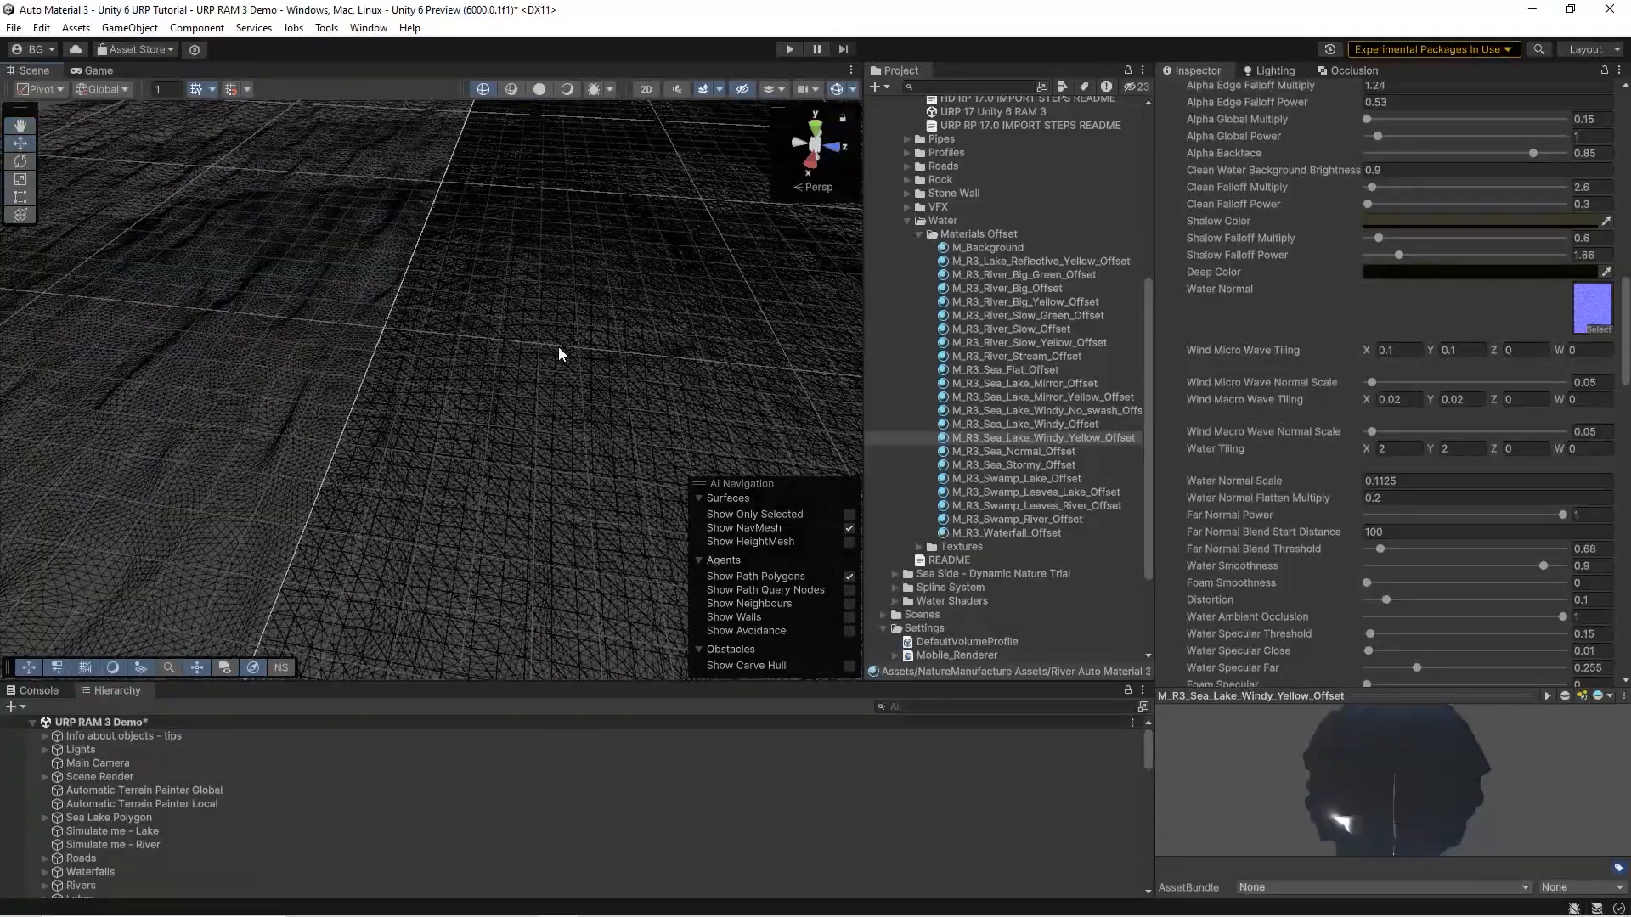
pyautogui.click(566, 90)
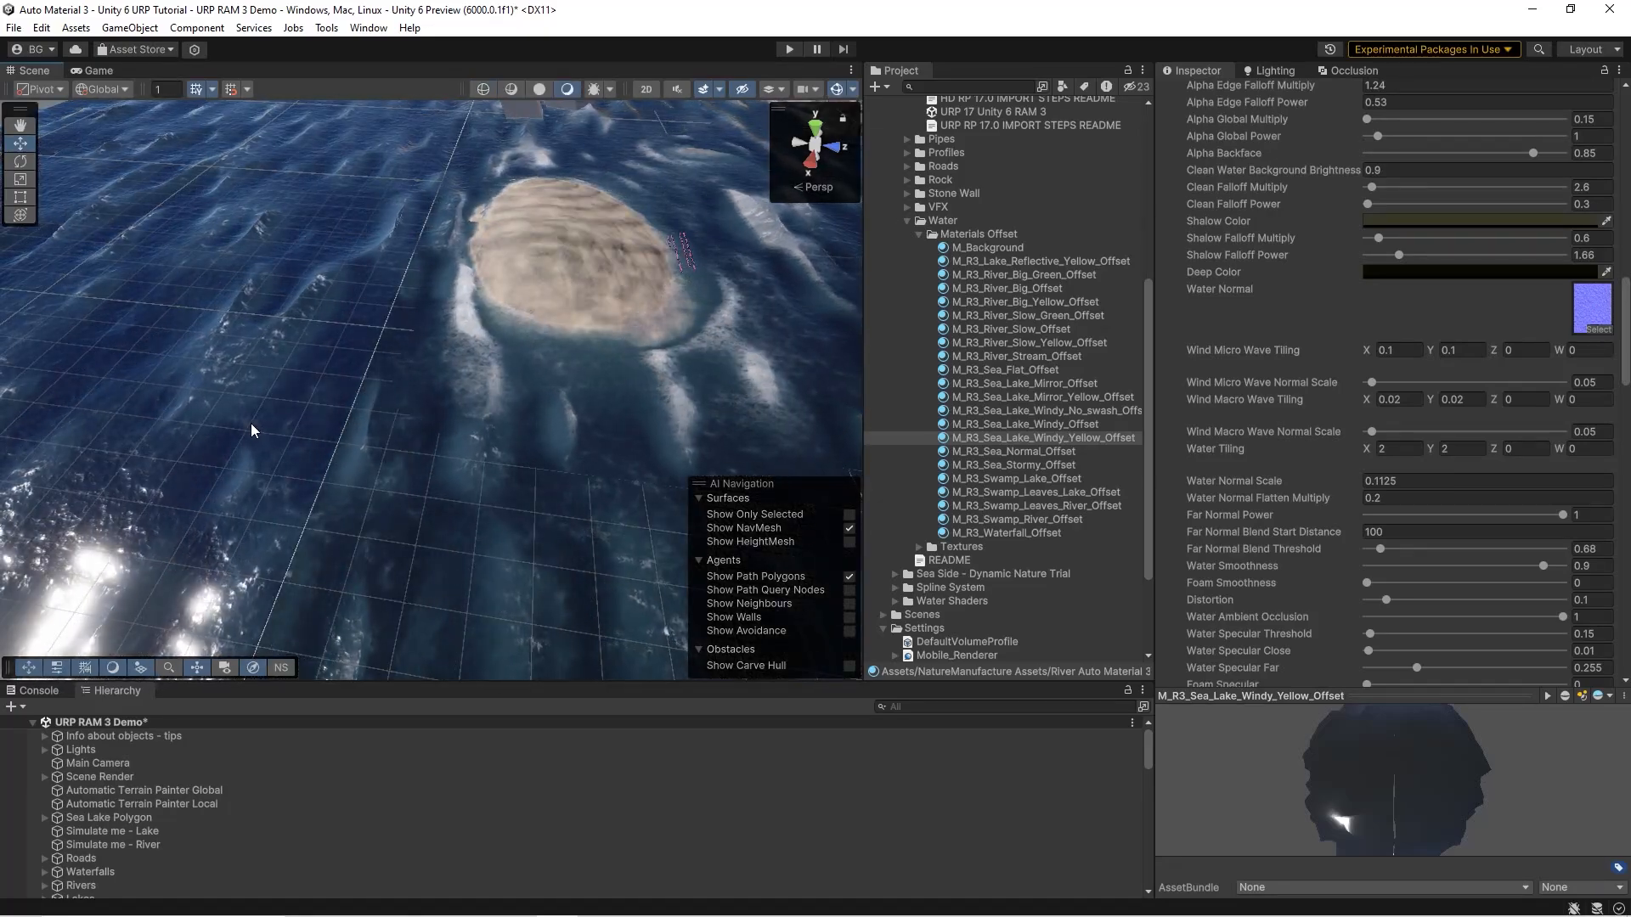
# - Select the Fence Generator that forms the coastal cliff and move its point 7 outward toward the sea to reshape it
pyautogui.moveTo(251, 423)
pyautogui.mouseDown(button='right')
pyautogui.moveTo(536, 372)
pyautogui.moveTo(448, 346)
pyautogui.moveTo(382, 291)
pyautogui.moveTo(388, 241)
pyautogui.moveTo(303, 376)
pyautogui.moveTo(211, 389)
pyautogui.moveTo(1352, 409)
pyautogui.moveTo(1250, 400)
pyautogui.moveTo(1364, 390)
pyautogui.moveTo(1194, 399)
pyautogui.moveTo(1514, 350)
pyautogui.moveTo(90, 314)
pyautogui.moveTo(433, 378)
pyautogui.moveTo(529, 367)
pyautogui.moveTo(125, 361)
pyautogui.moveTo(671, 375)
pyautogui.moveTo(421, 351)
pyautogui.moveTo(384, 368)
pyautogui.moveTo(581, 358)
pyautogui.moveTo(552, 395)
pyautogui.mouseUp(button='right')
pyautogui.click(375, 372)
pyautogui.click(573, 355)
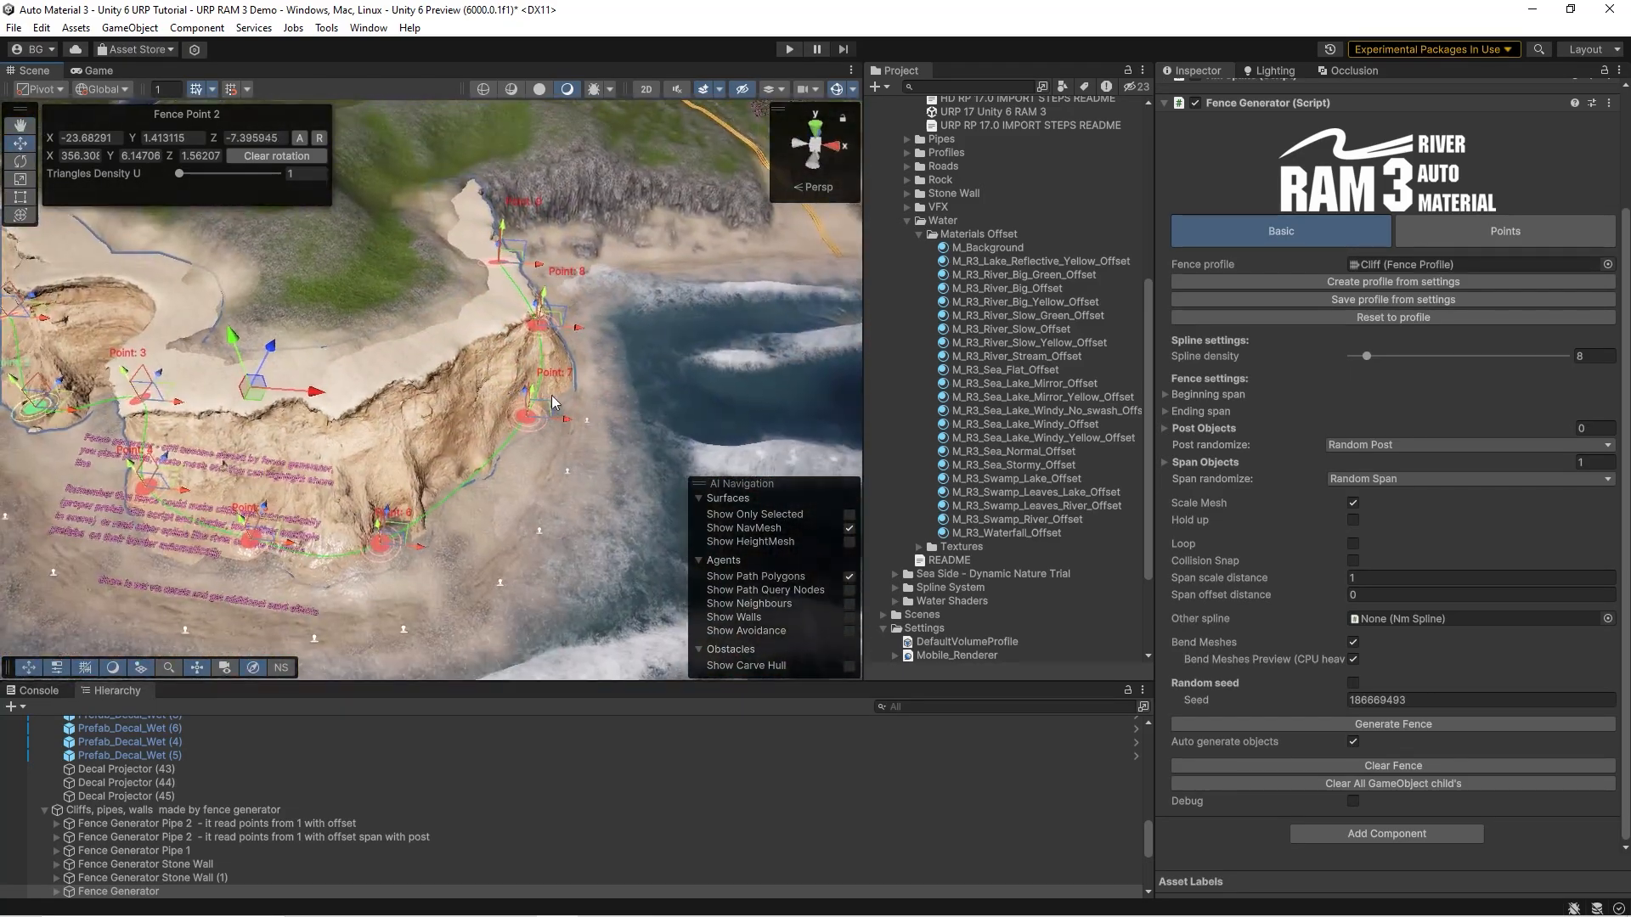
pyautogui.moveTo(563, 422); pyautogui.dragTo(687, 426)
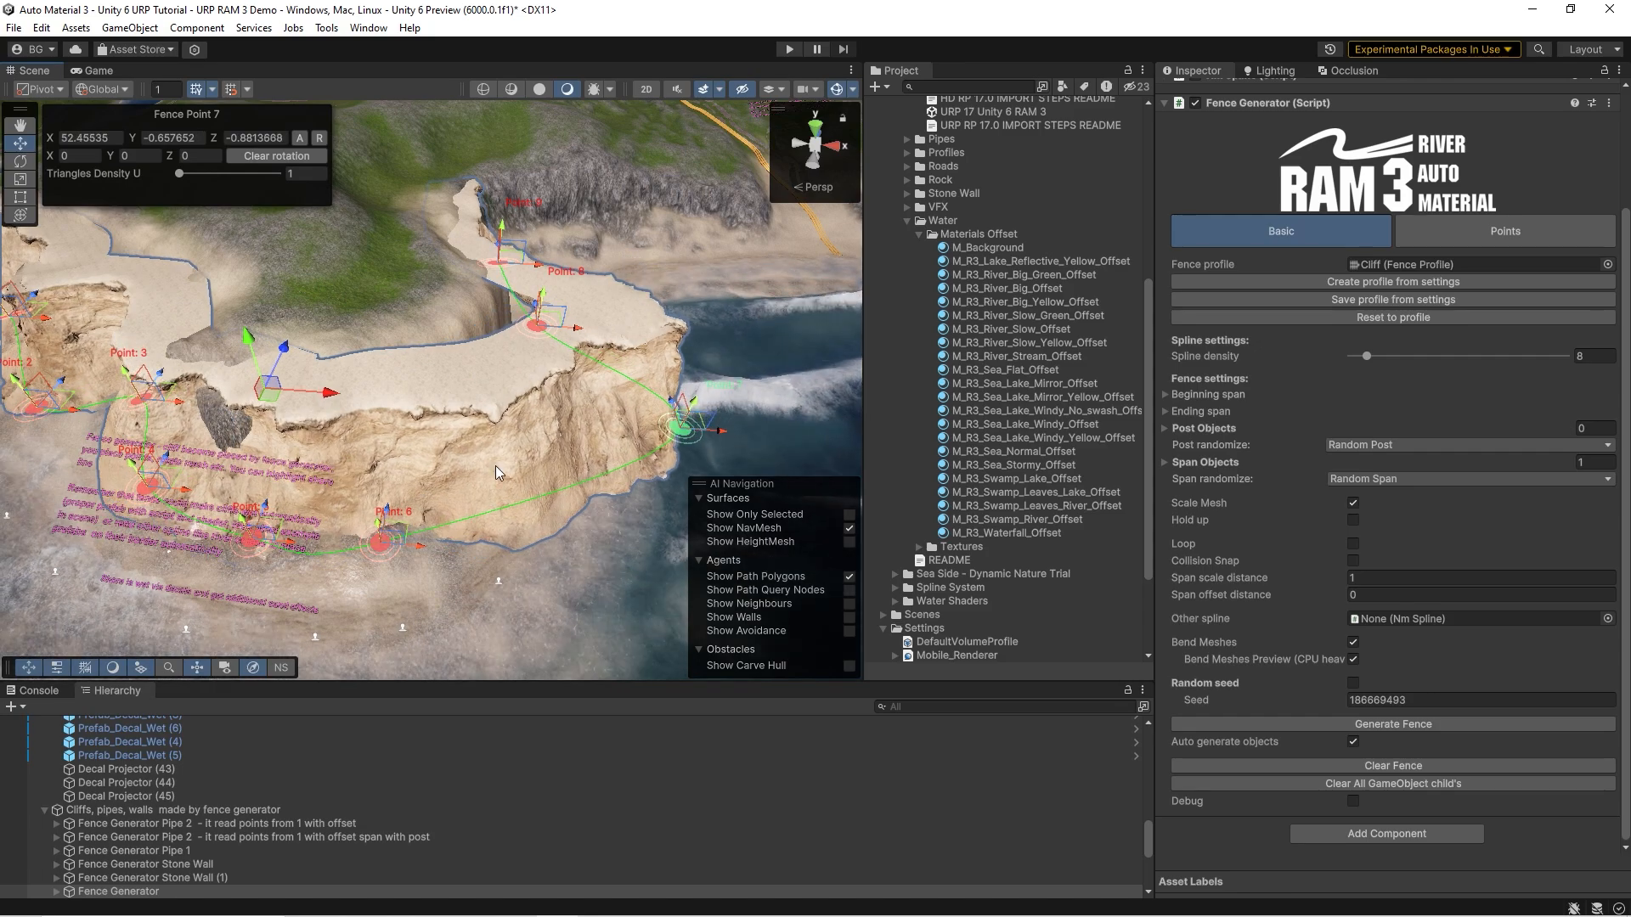
# - Reshape the coastal cliff fence by moving its point 5 outward toward the sea and rotating its point 7
pyautogui.moveTo(265, 507); pyautogui.dragTo(231, 592)
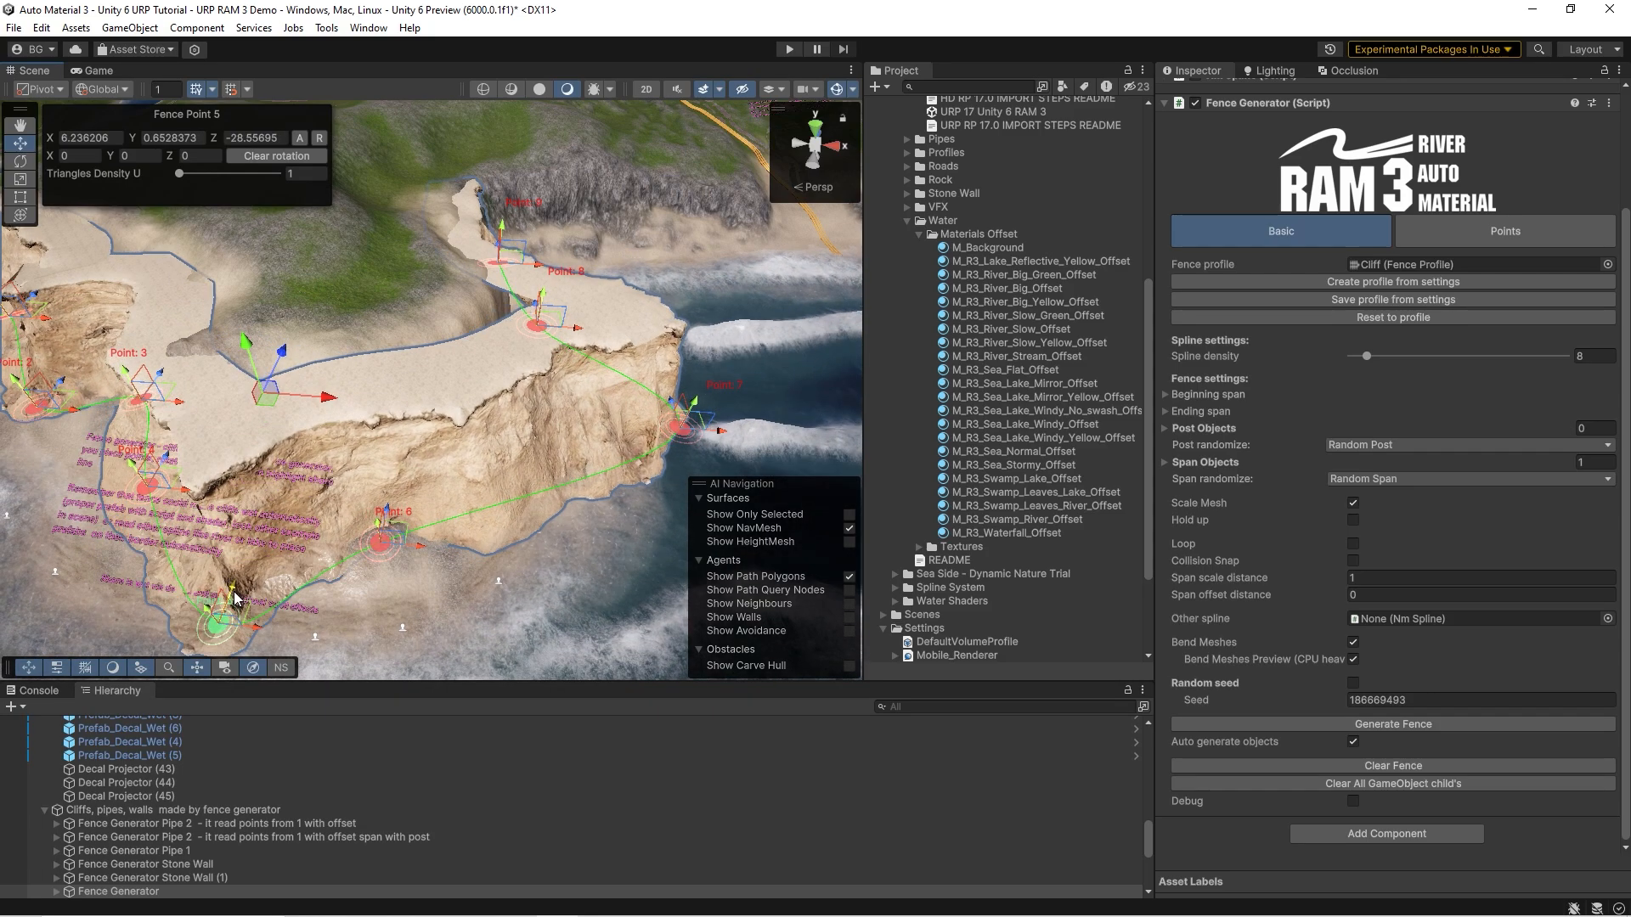
pyautogui.press('e')
pyautogui.click(679, 427)
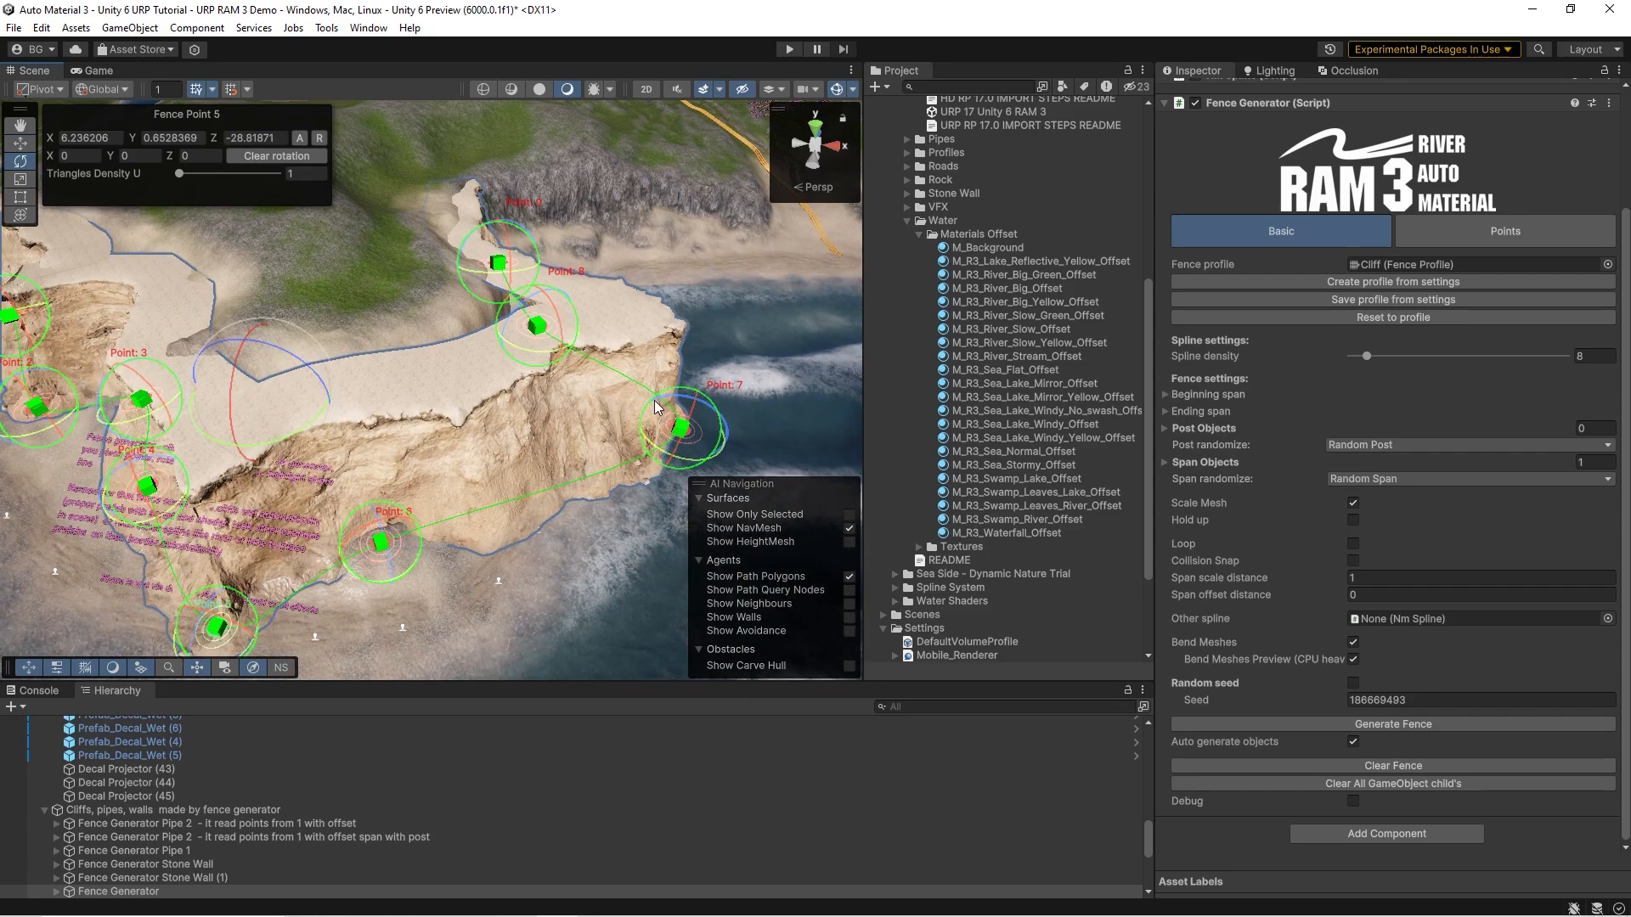
pyautogui.moveTo(599, 409); pyautogui.dragTo(691, 396)
pyautogui.moveTo(691, 396); pyautogui.dragTo(654, 387, button='right')
pyautogui.press('w')
pyautogui.moveTo(627, 391); pyautogui.dragTo(618, 426)
# - Select Automatic Wet cliff Fence Generator (1) and lower its end point 2 into the sea
pyautogui.moveTo(368, 325); pyautogui.dragTo(521, 277, button='right')
pyautogui.press('w')
pyautogui.click(523, 280)
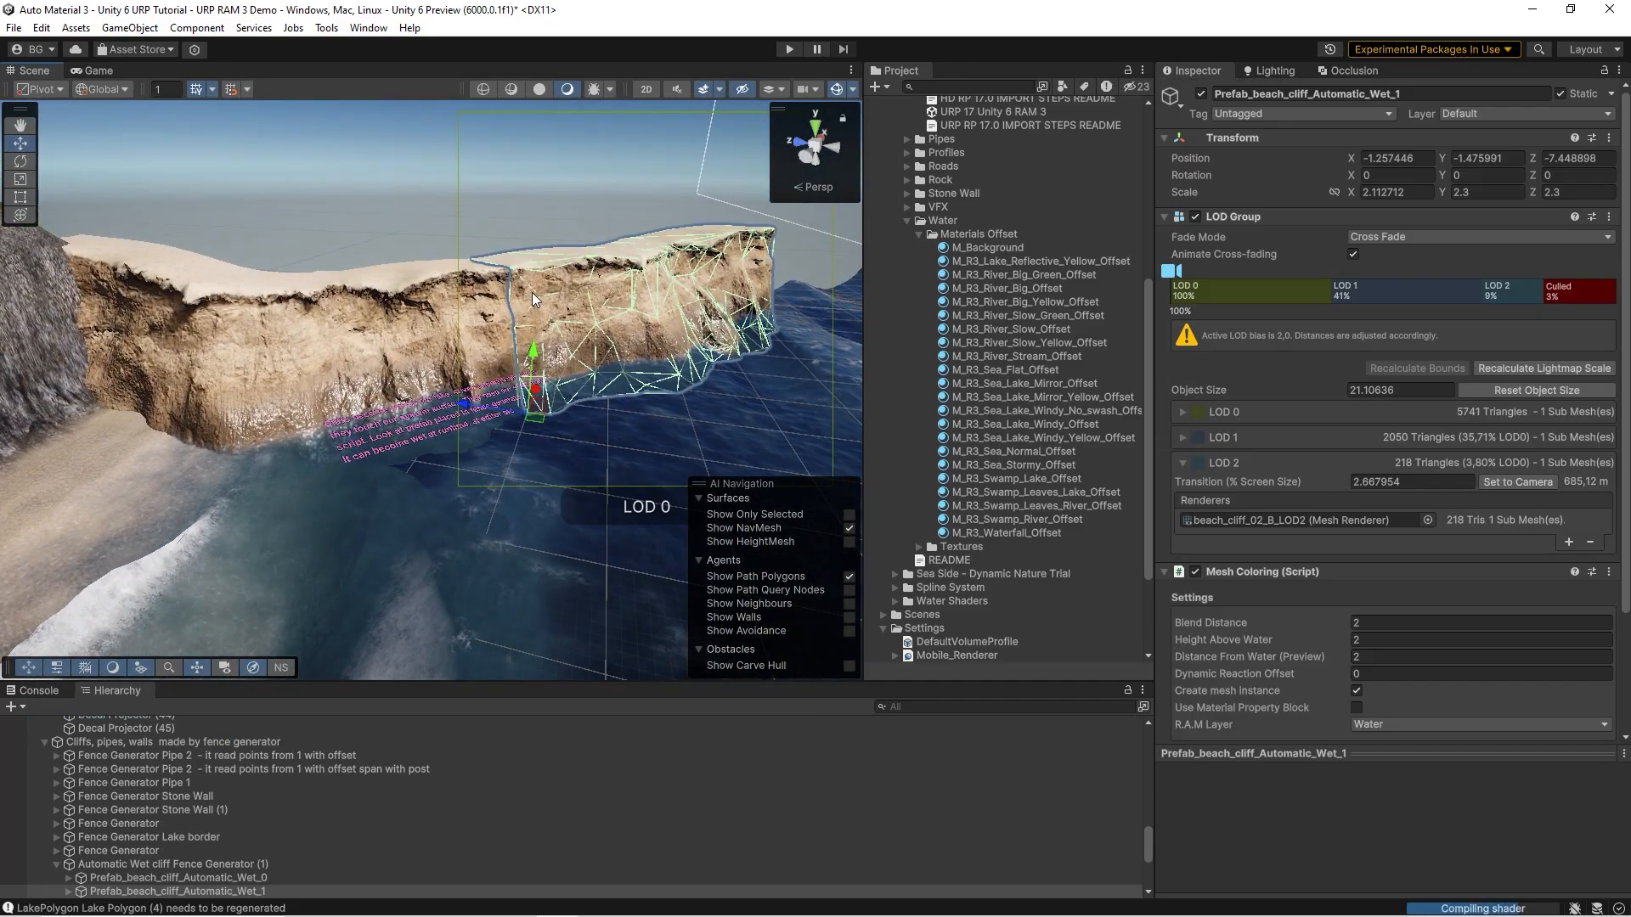
pyautogui.click(165, 864)
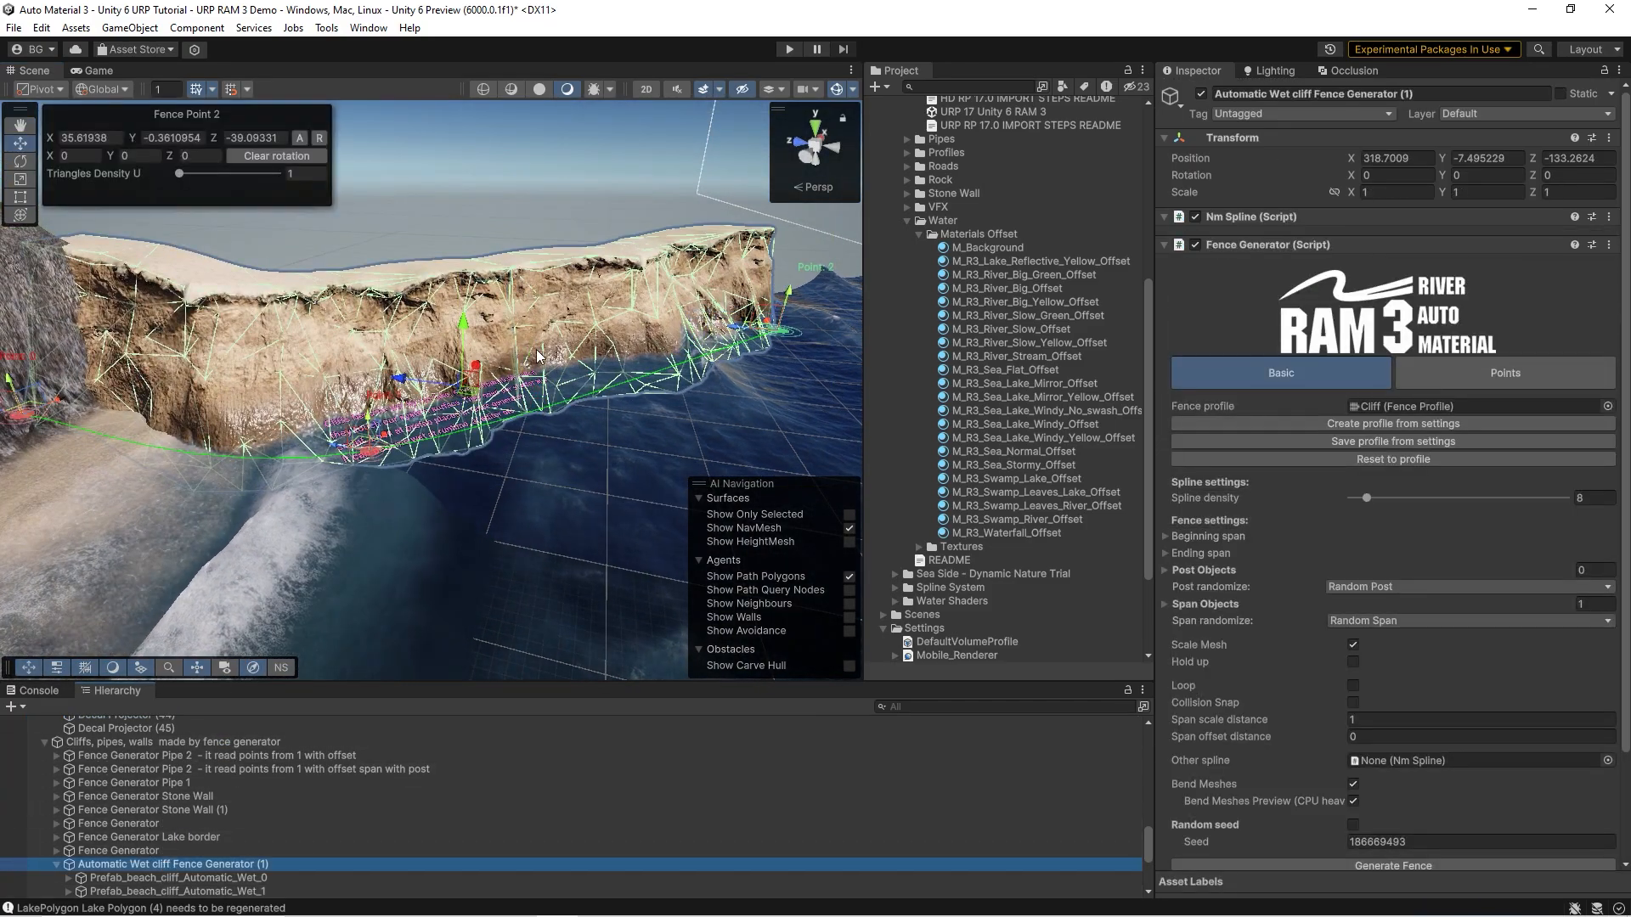
pyautogui.moveTo(544, 294); pyautogui.dragTo(450, 318, button='right')
pyautogui.press('d')
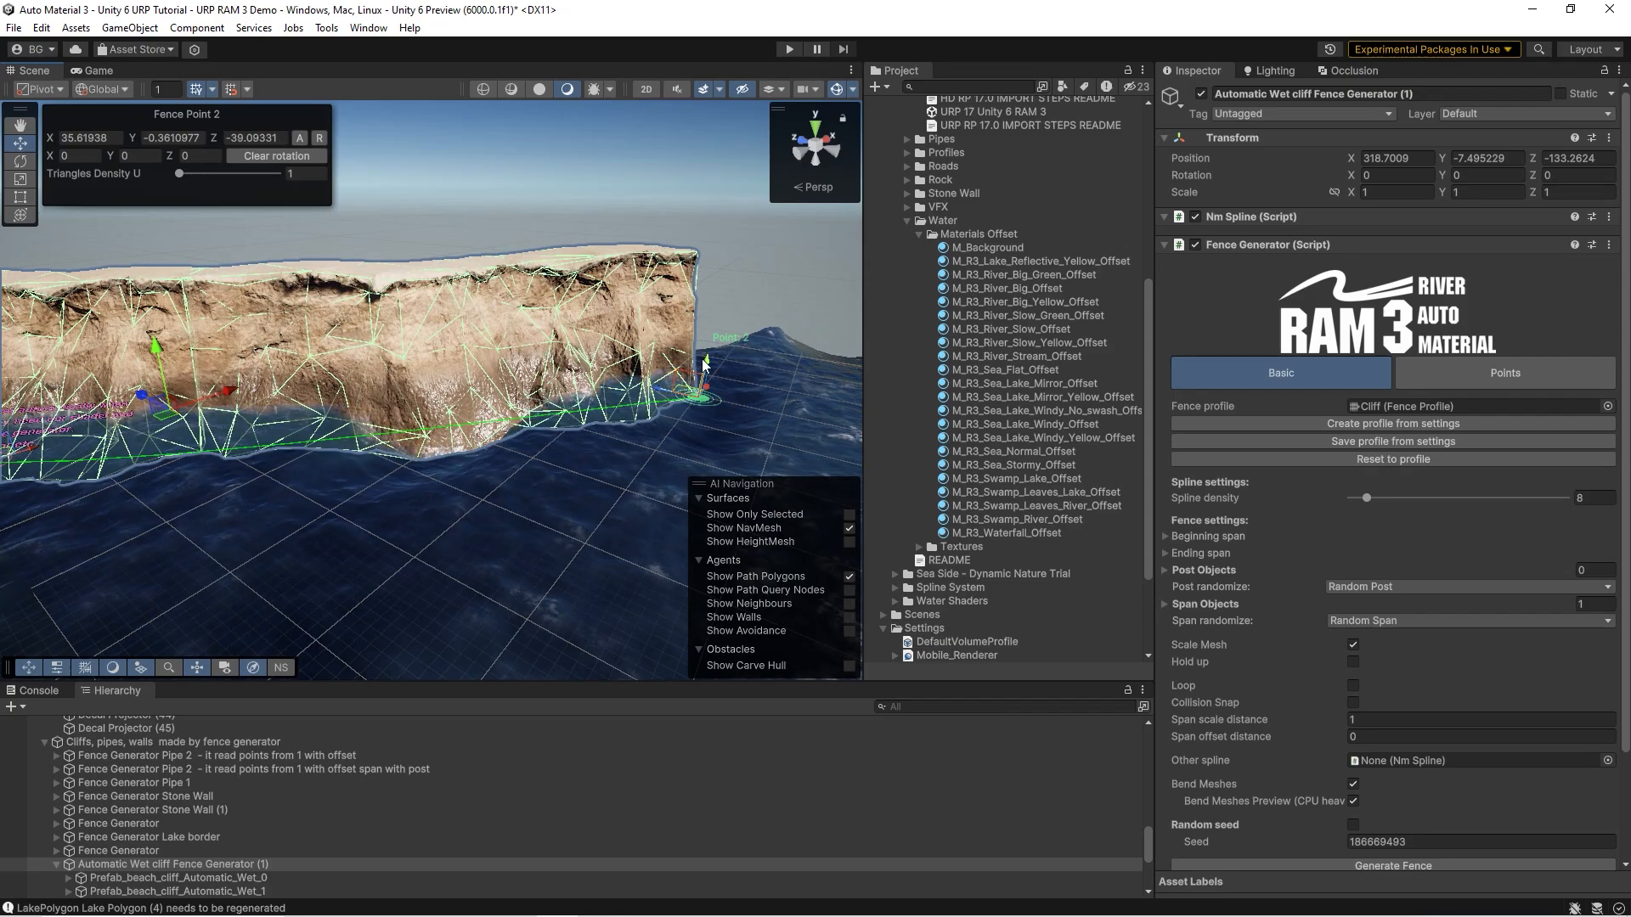
pyautogui.moveTo(702, 371); pyautogui.dragTo(723, 480)
pyautogui.moveTo(601, 397); pyautogui.dragTo(724, 375, button='right')
# - Try different heights for point 2 of the wet cliff fence, ending at a Y position of about -1.3
pyautogui.moveTo(641, 399); pyautogui.dragTo(668, 337)
pyautogui.moveTo(689, 346); pyautogui.dragTo(639, 342, button='right')
pyautogui.moveTo(497, 410); pyautogui.dragTo(716, 450, button='right')
pyautogui.moveTo(724, 448); pyautogui.dragTo(720, 493)
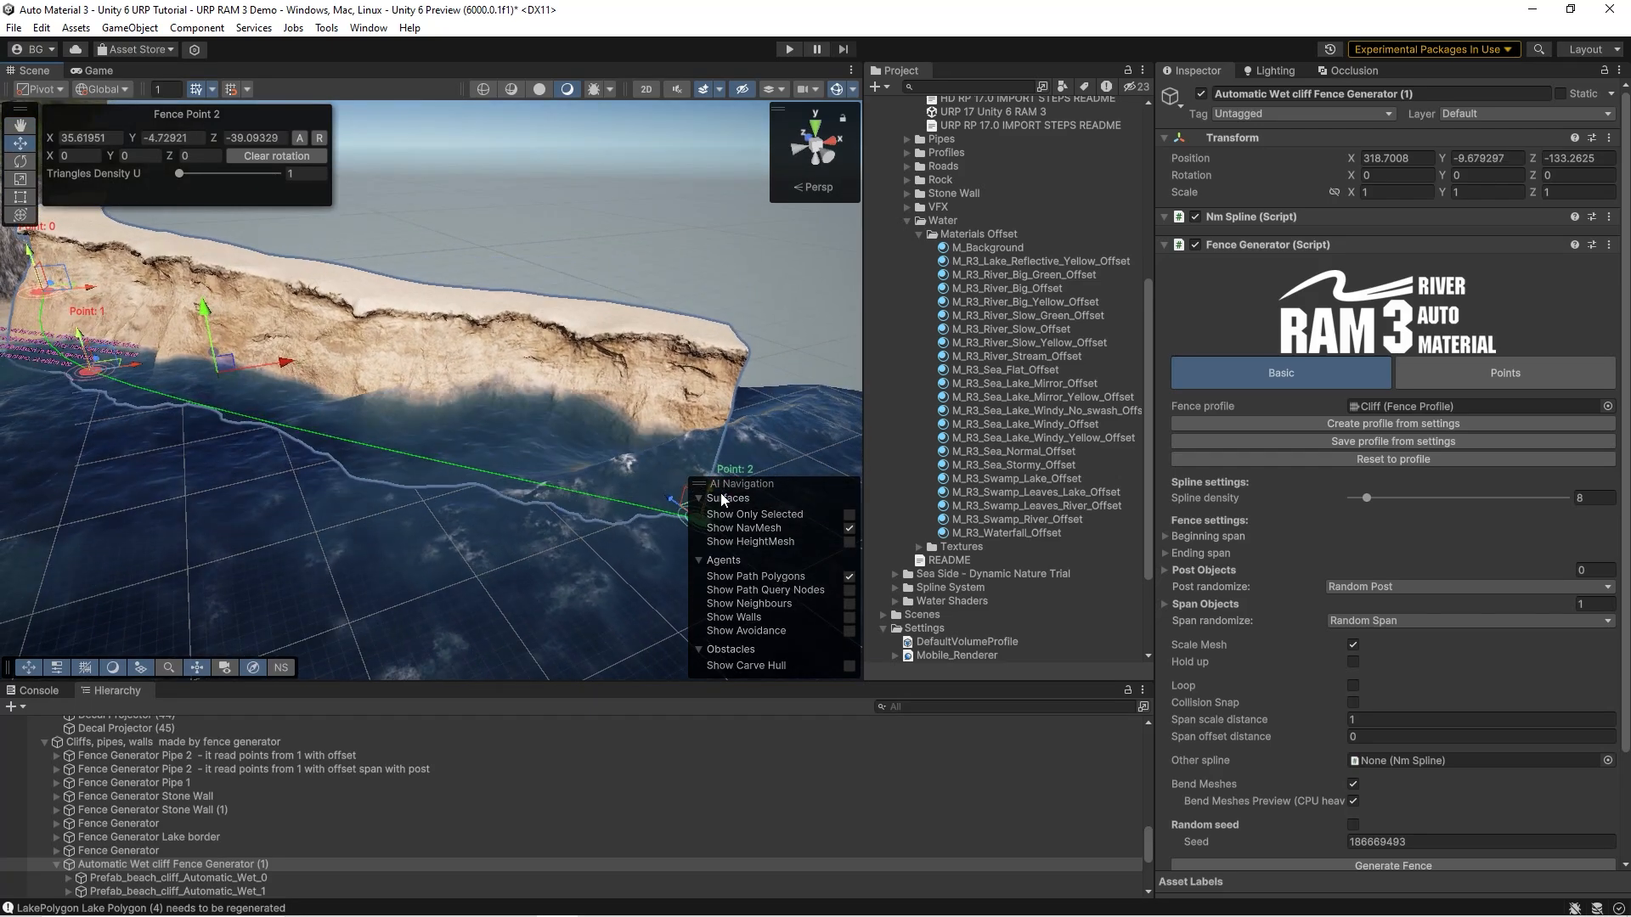
pyautogui.scroll(-3, 1223, 475)
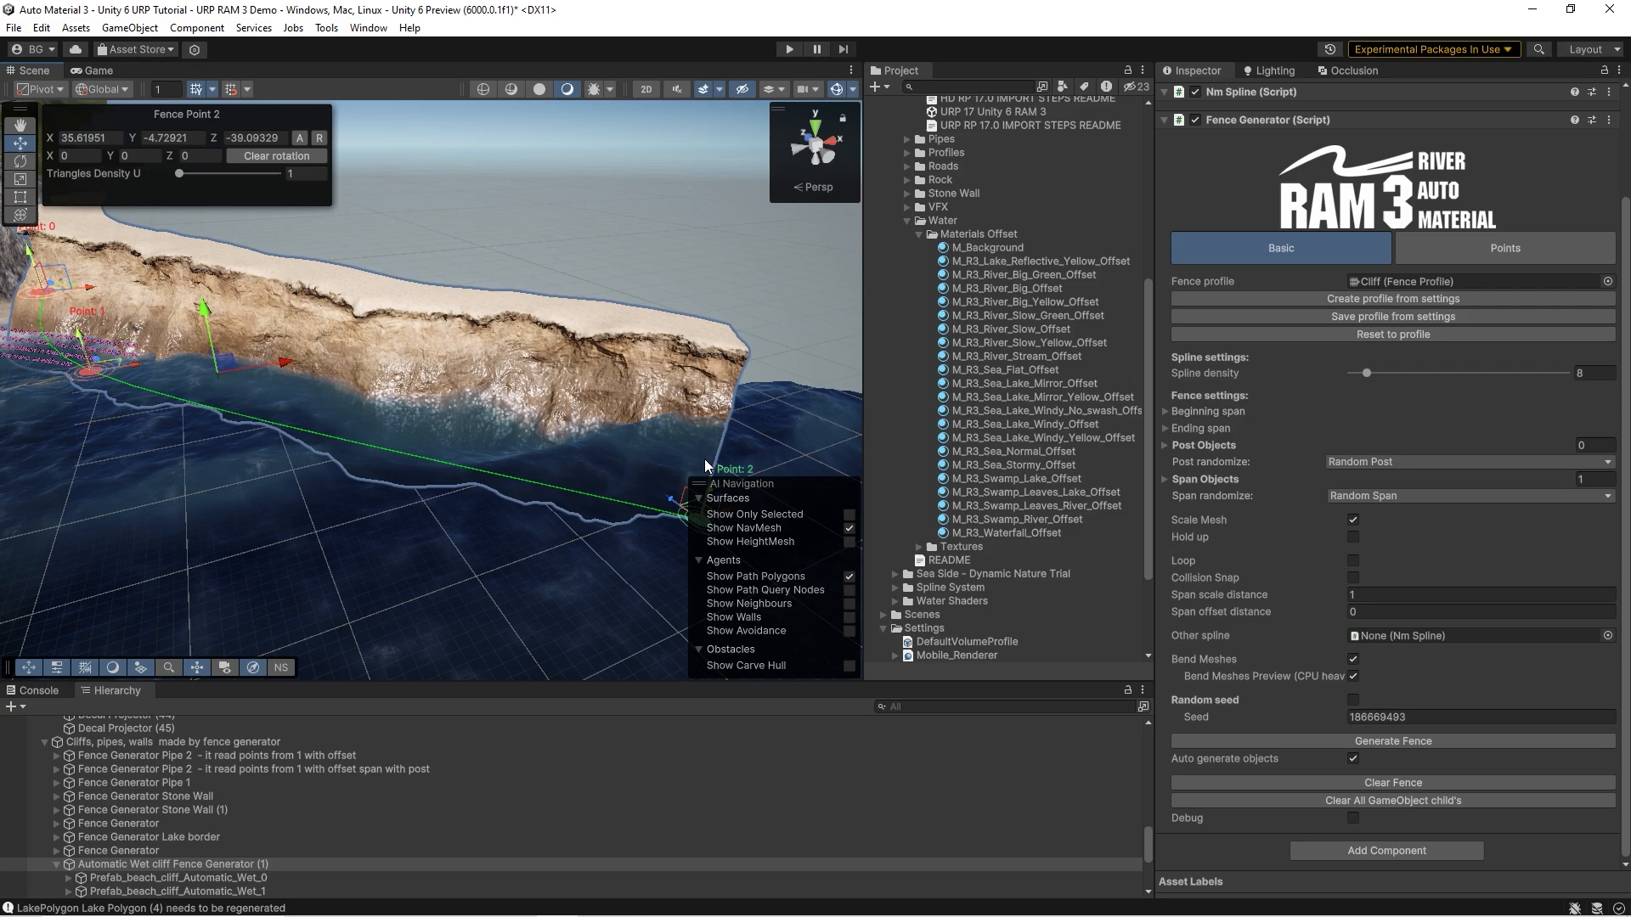
pyautogui.moveTo(705, 465); pyautogui.dragTo(744, 481, button='right')
pyautogui.moveTo(620, 462); pyautogui.dragTo(634, 416)
pyautogui.moveTo(577, 347); pyautogui.dragTo(525, 341, button='right')
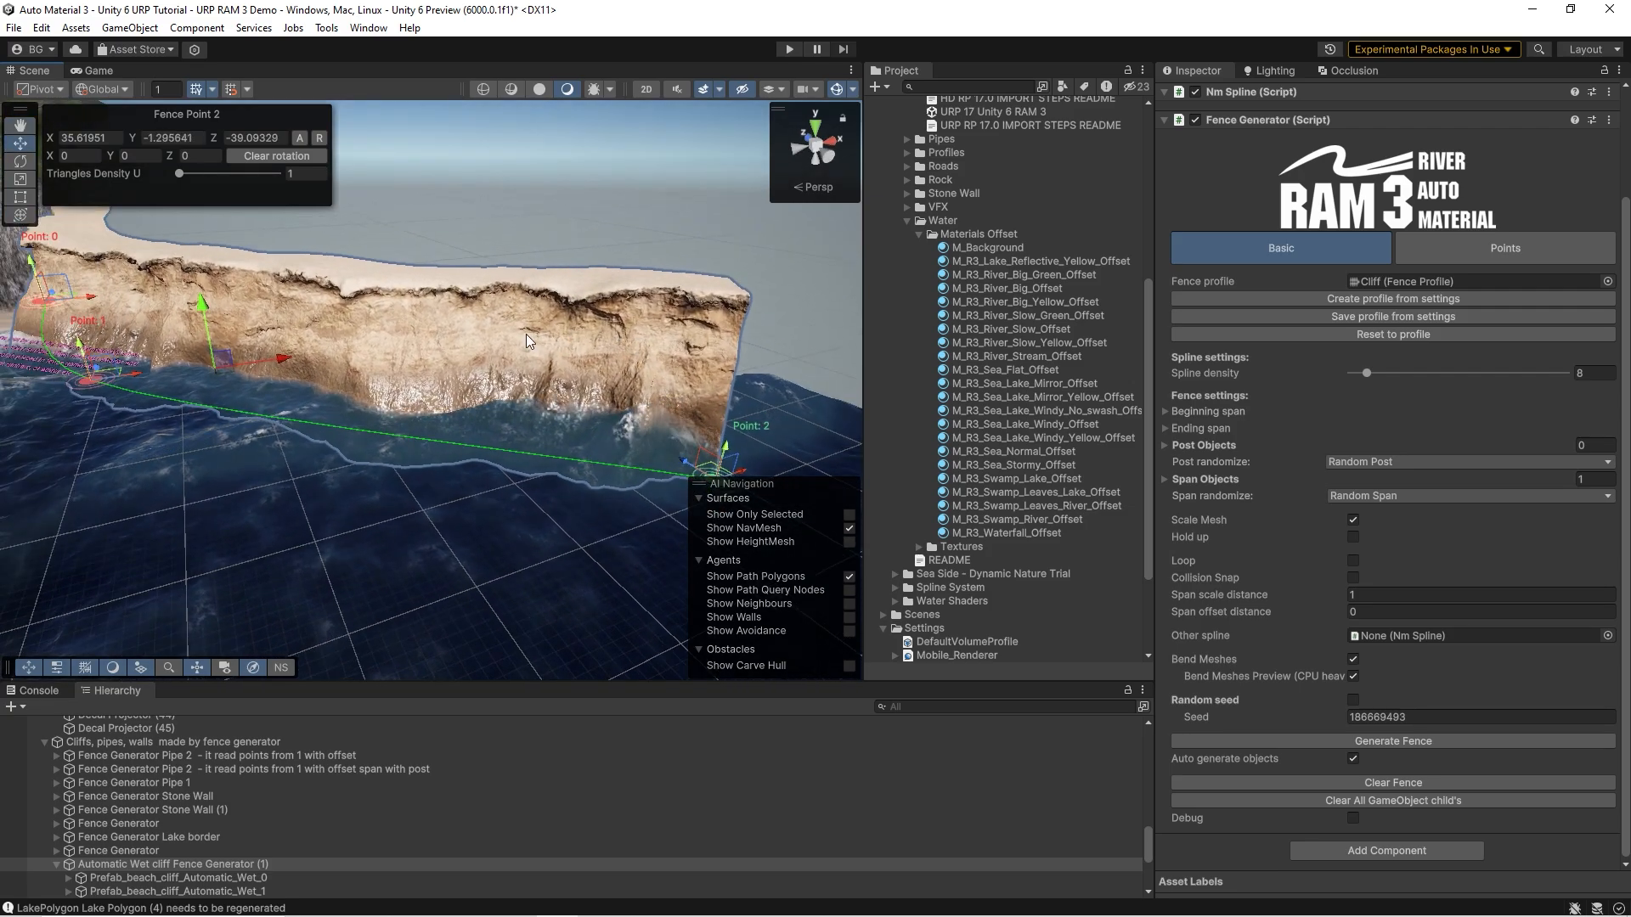
# - Select the wet cliff's beach_cliff_02_B_LOD0 mesh and locate its M_cliffs_02_sand material in the project
pyautogui.click(525, 340)
pyautogui.click(556, 302)
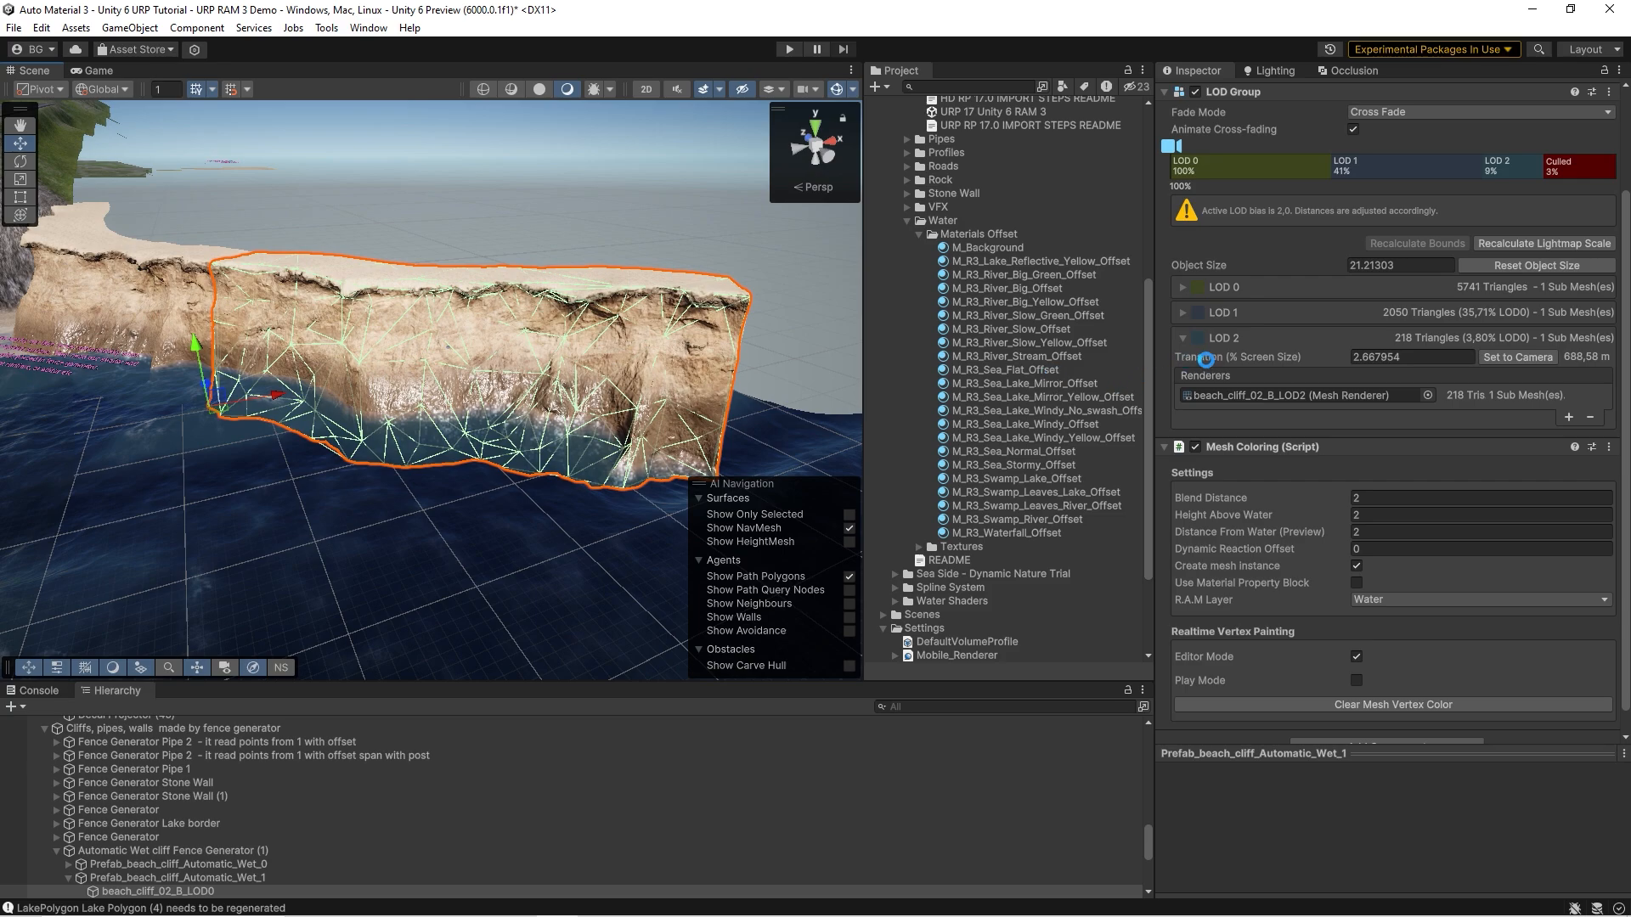
pyautogui.click(1405, 303)
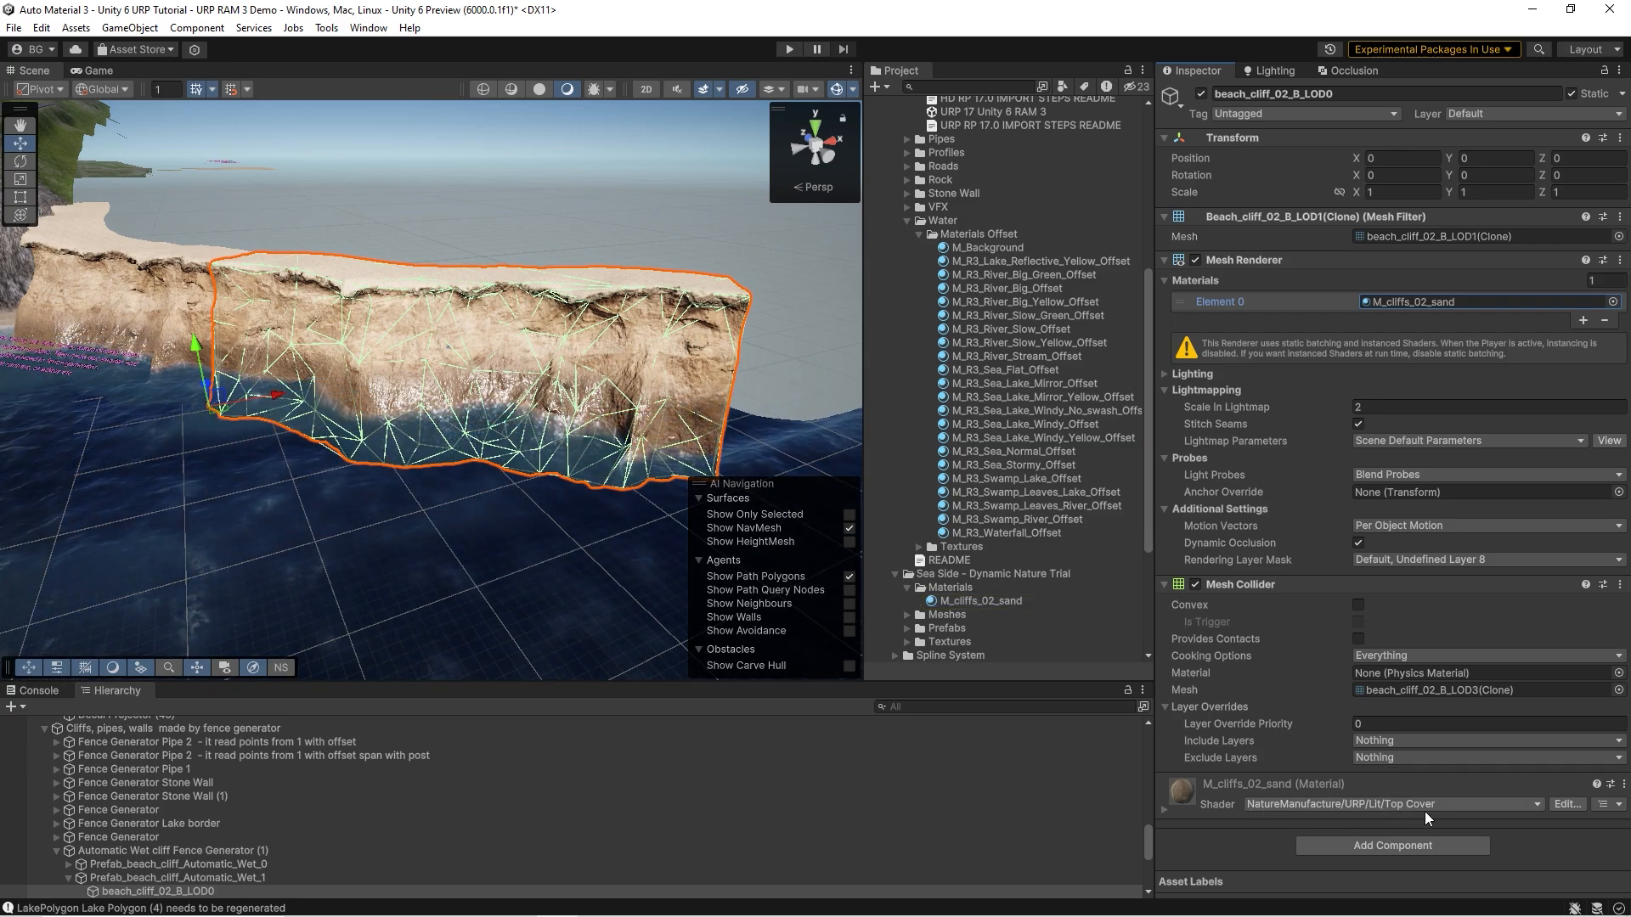
# - Expand the M_cliffs_02_sand material on the cliff mesh and examine its wet color and wet smoothness vertex settings
pyautogui.moveTo(322, 349); pyautogui.dragTo(311, 341, button='right')
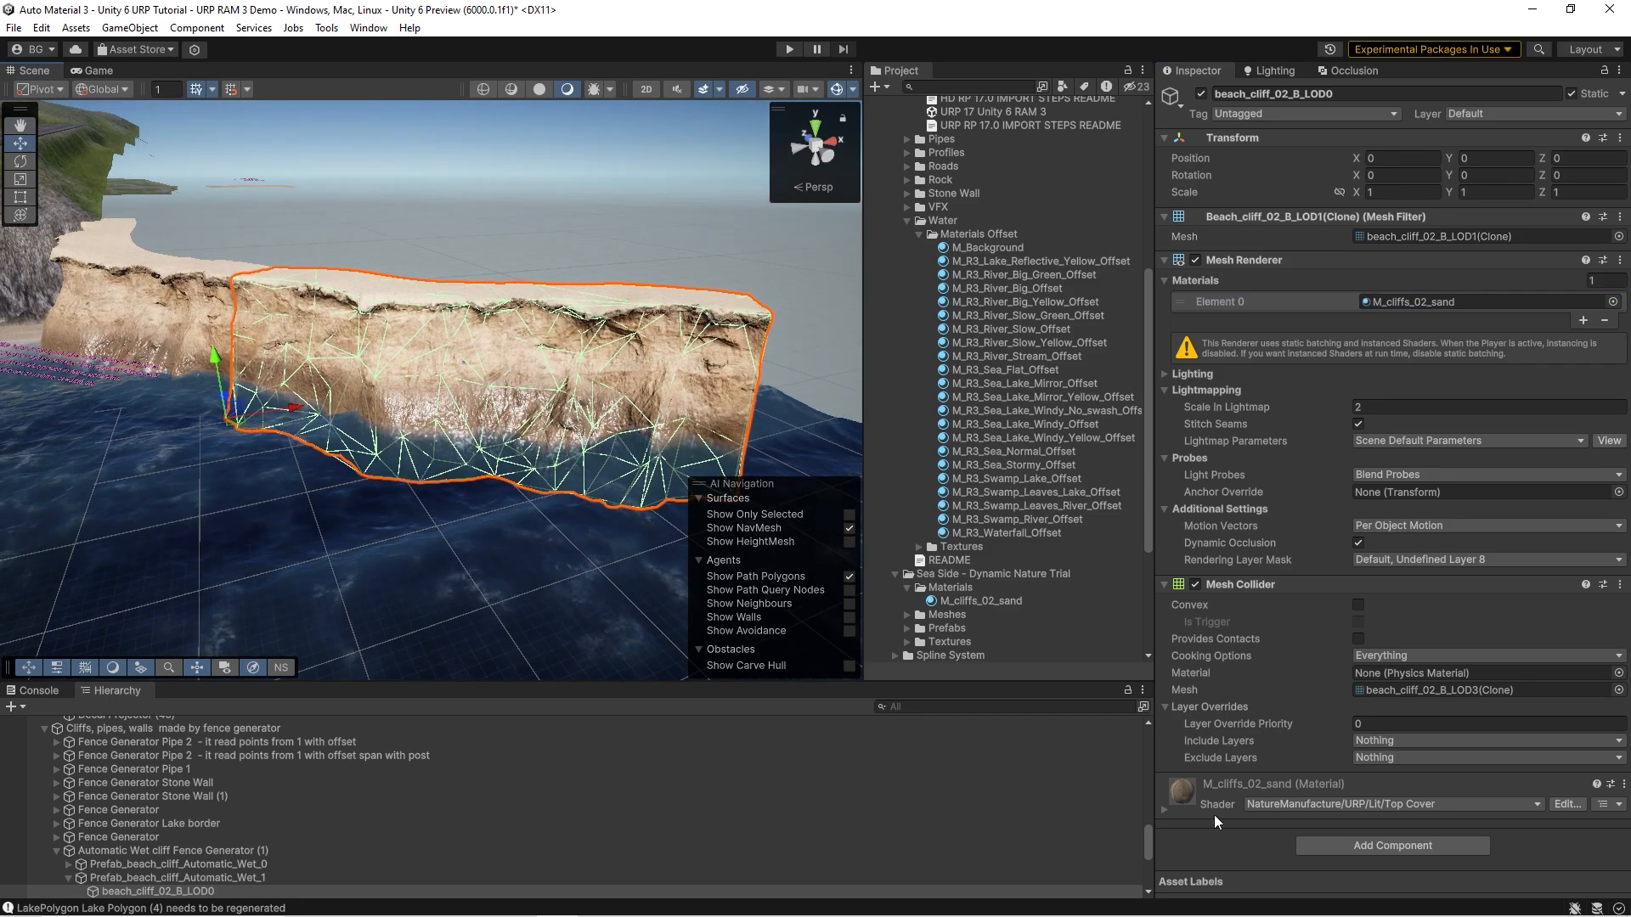
pyautogui.click(1213, 813)
pyautogui.scroll(-10, 1388, 544)
pyautogui.scroll(-15, 1390, 544)
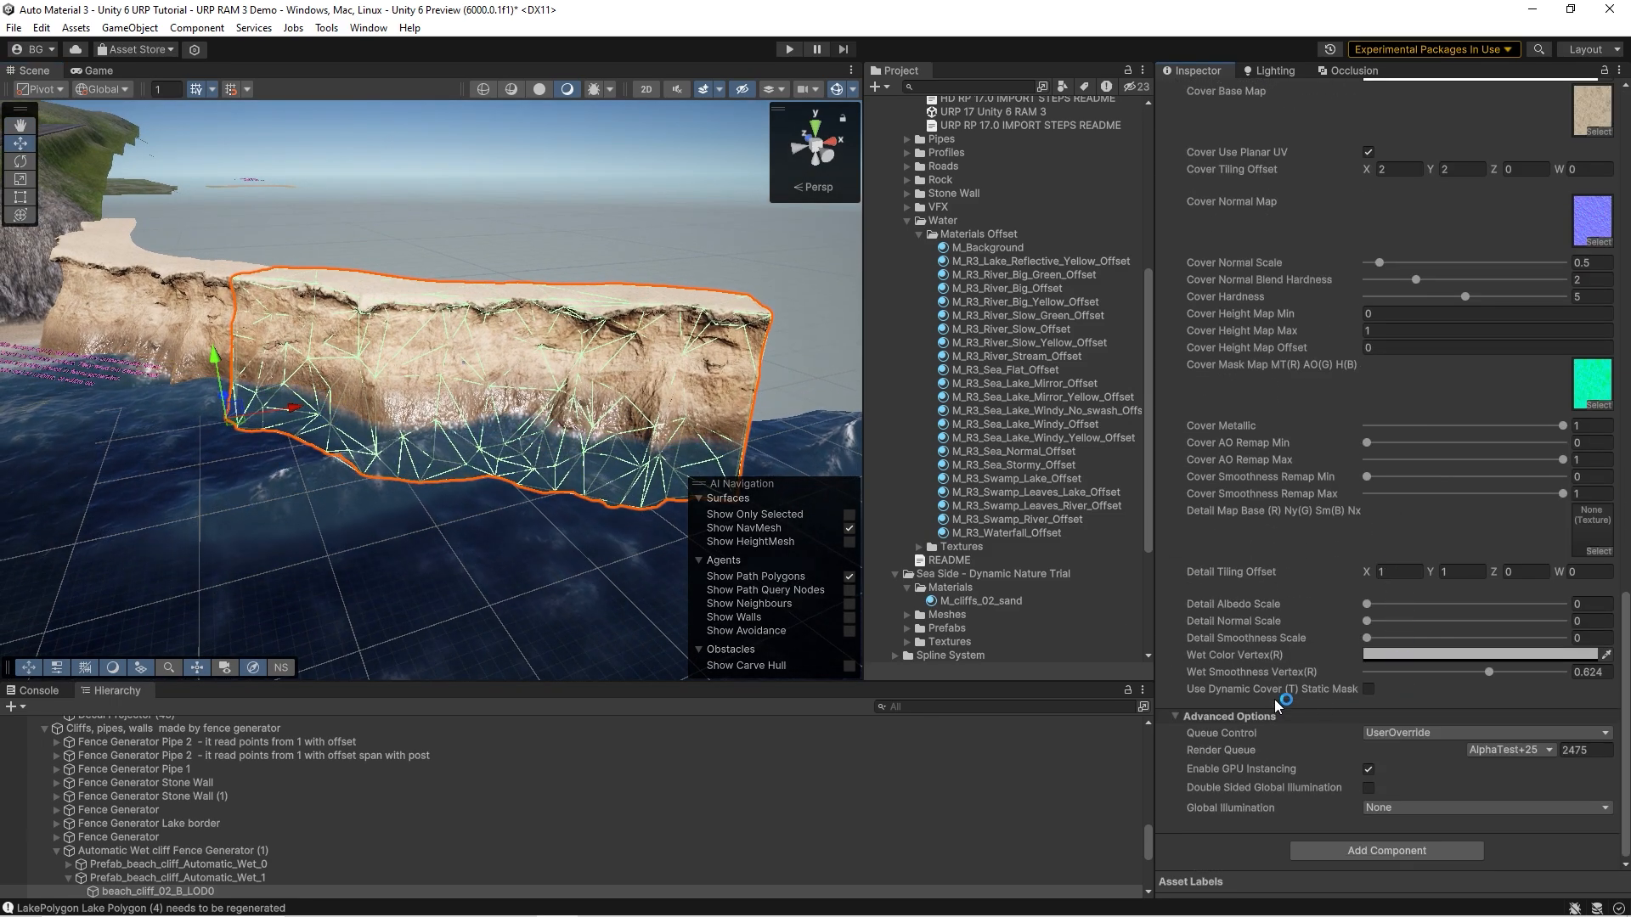
pyautogui.moveTo(465, 461); pyautogui.dragTo(484, 435, button='right')
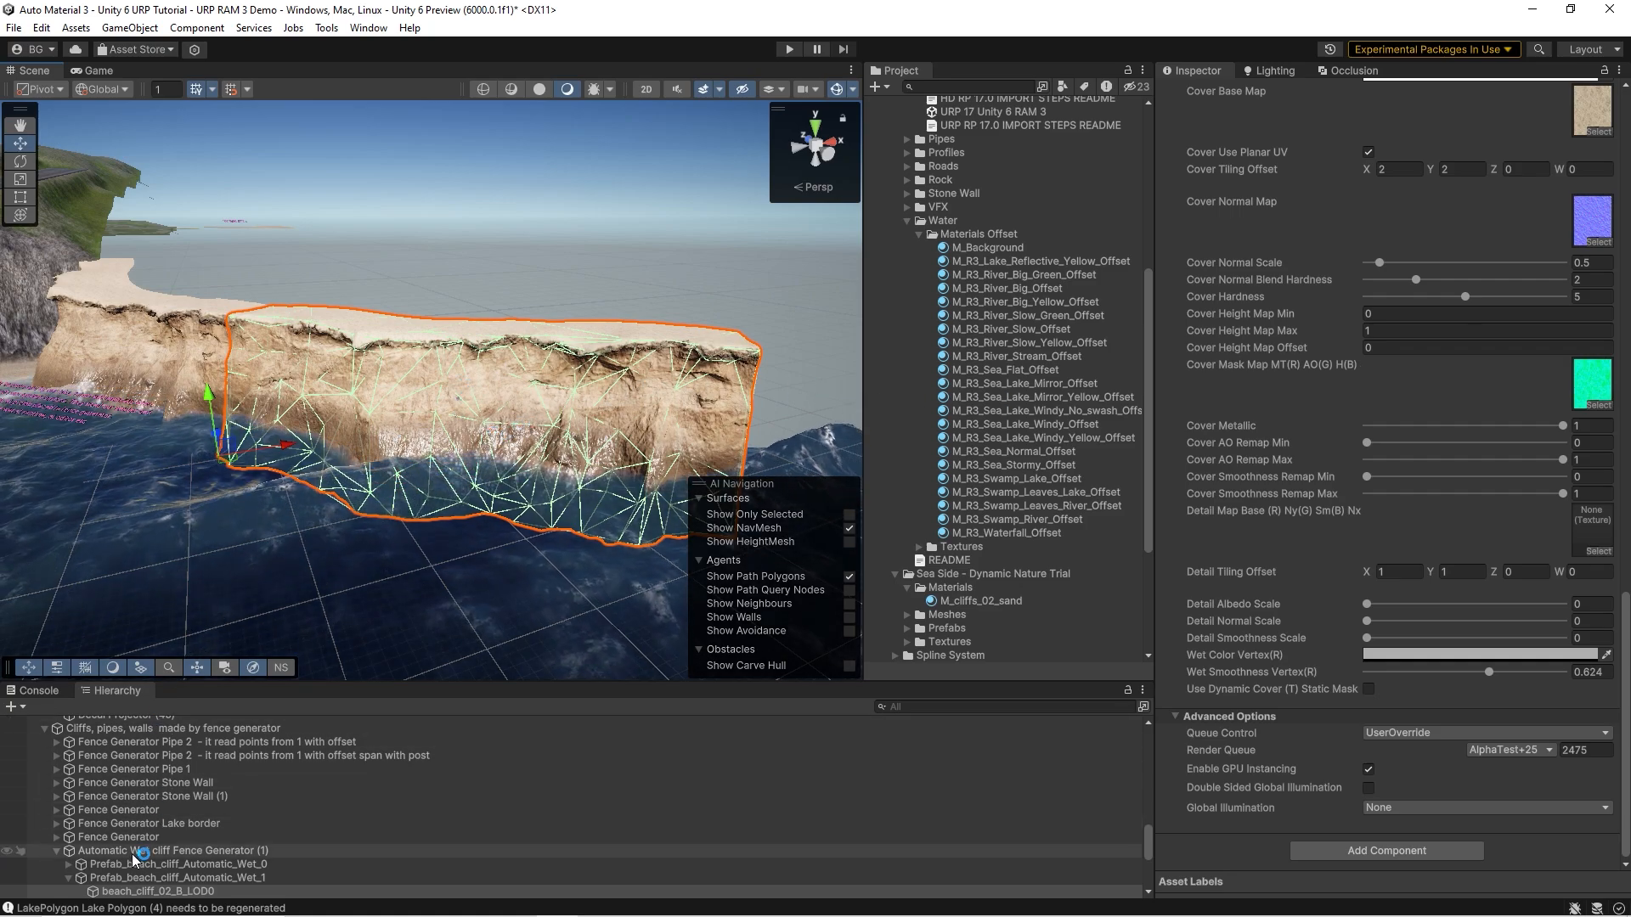
# - Select Prefab_beach_cliff_Automatic_Wet_1 and examine its Mesh Coloring settings alongside the cliff in the scene
pyautogui.click(139, 880)
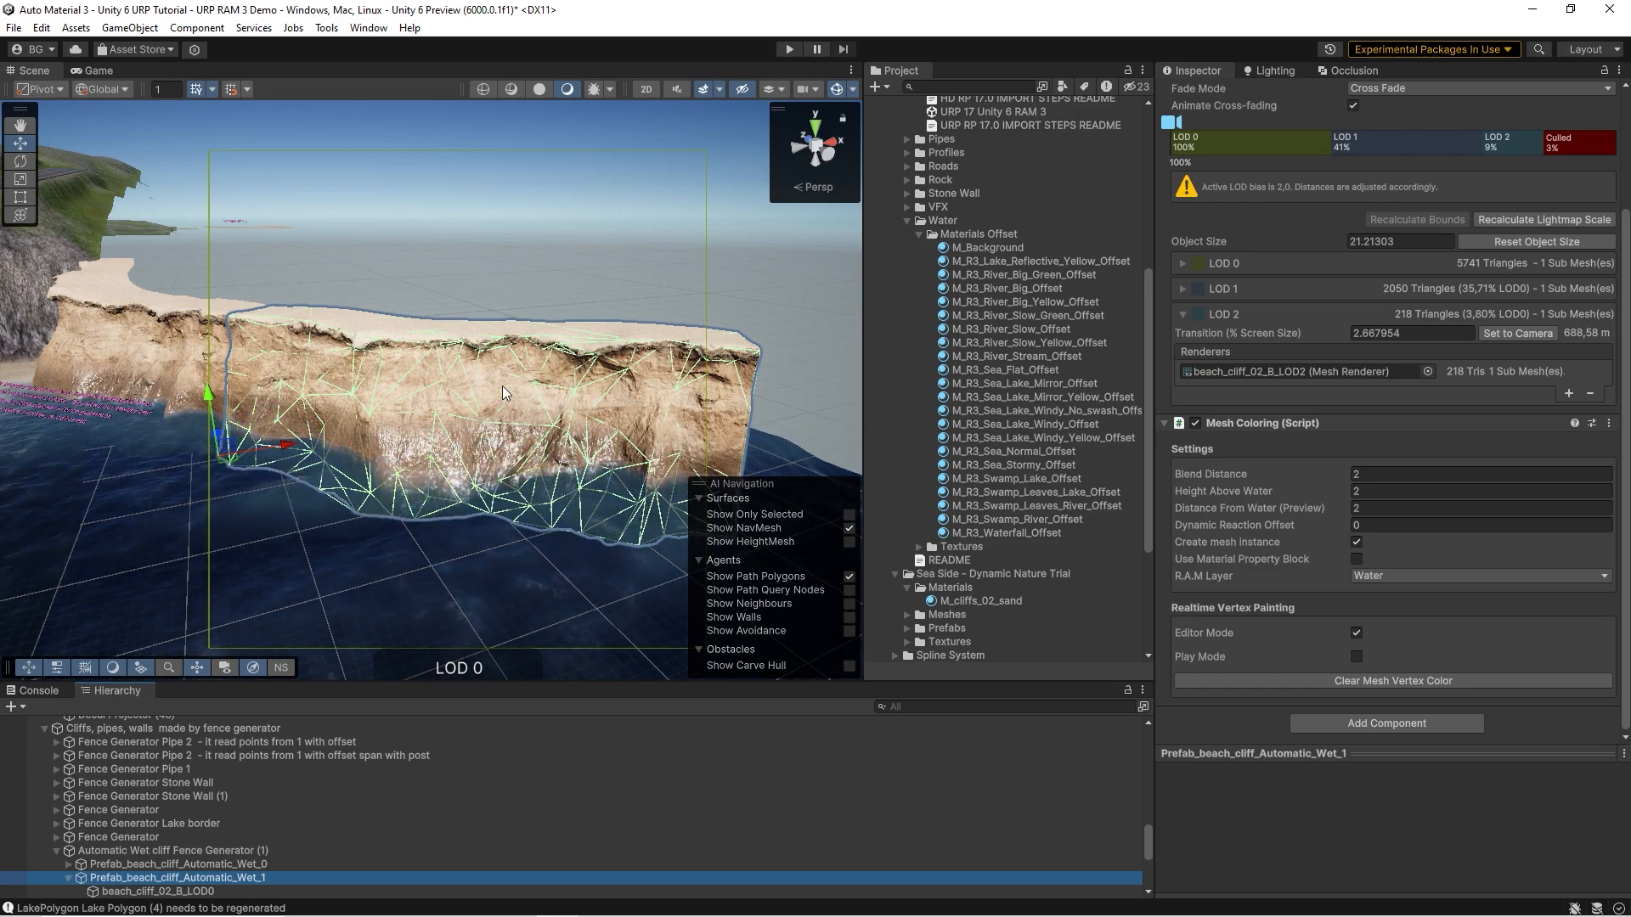
pyautogui.moveTo(502, 386); pyautogui.dragTo(450, 420, button='right')
pyautogui.moveTo(565, 445); pyautogui.dragTo(477, 401, button='right')
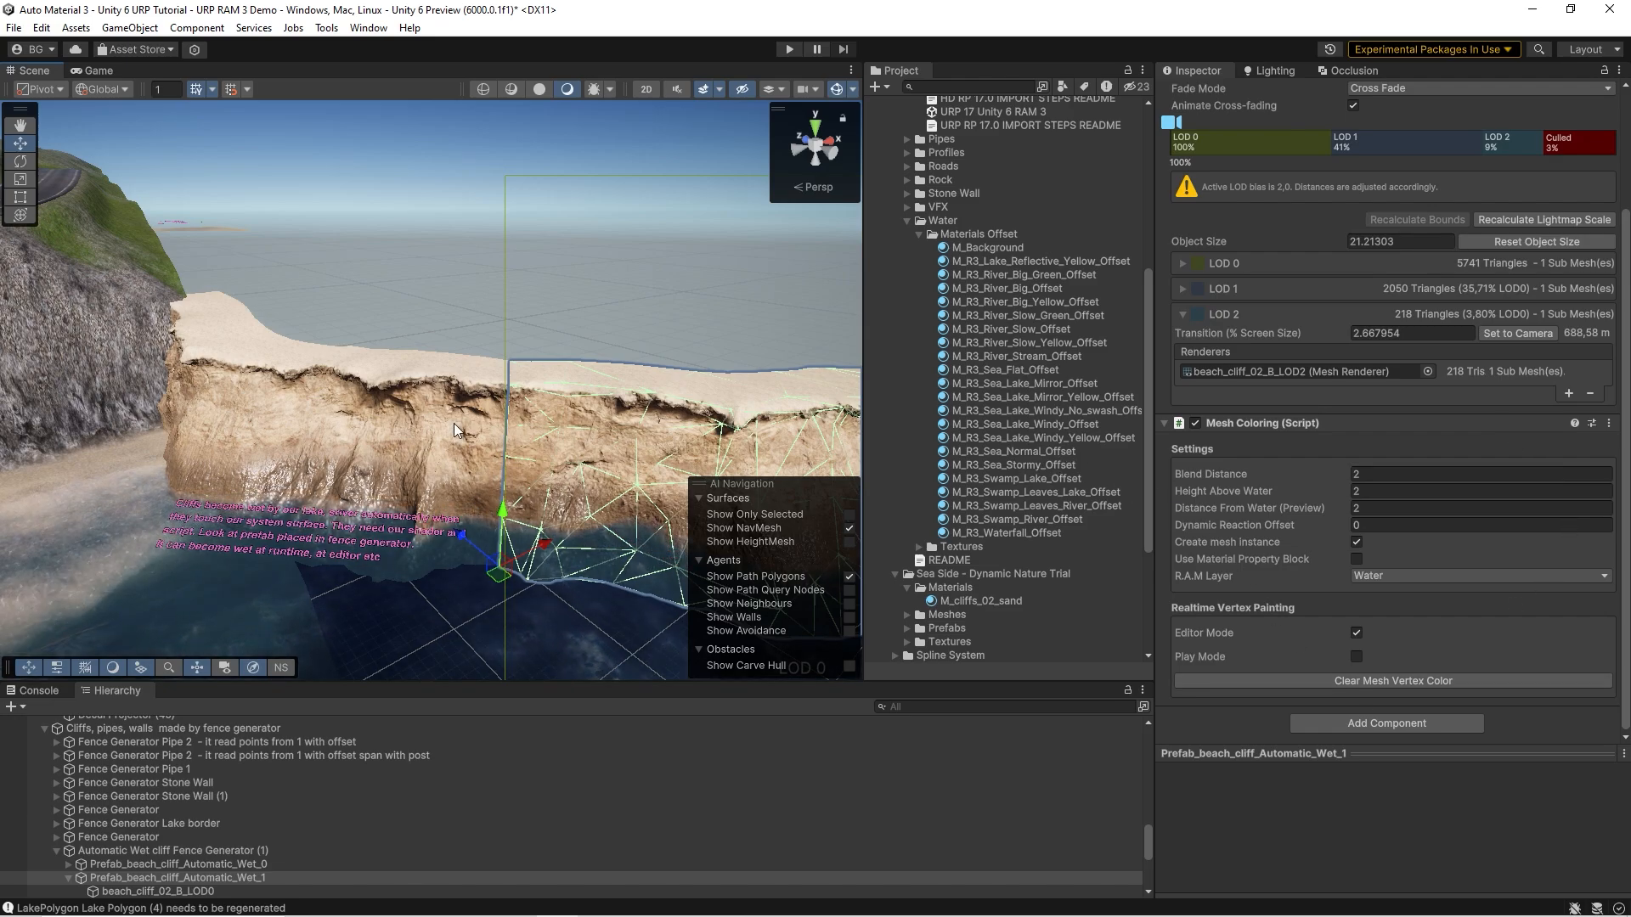
# - Deselect the cliff and select the Fence Generator Stone Wall beside the road with its point 3 active
pyautogui.click(989, 371)
pyautogui.moveTo(463, 476); pyautogui.dragTo(414, 477, button='right')
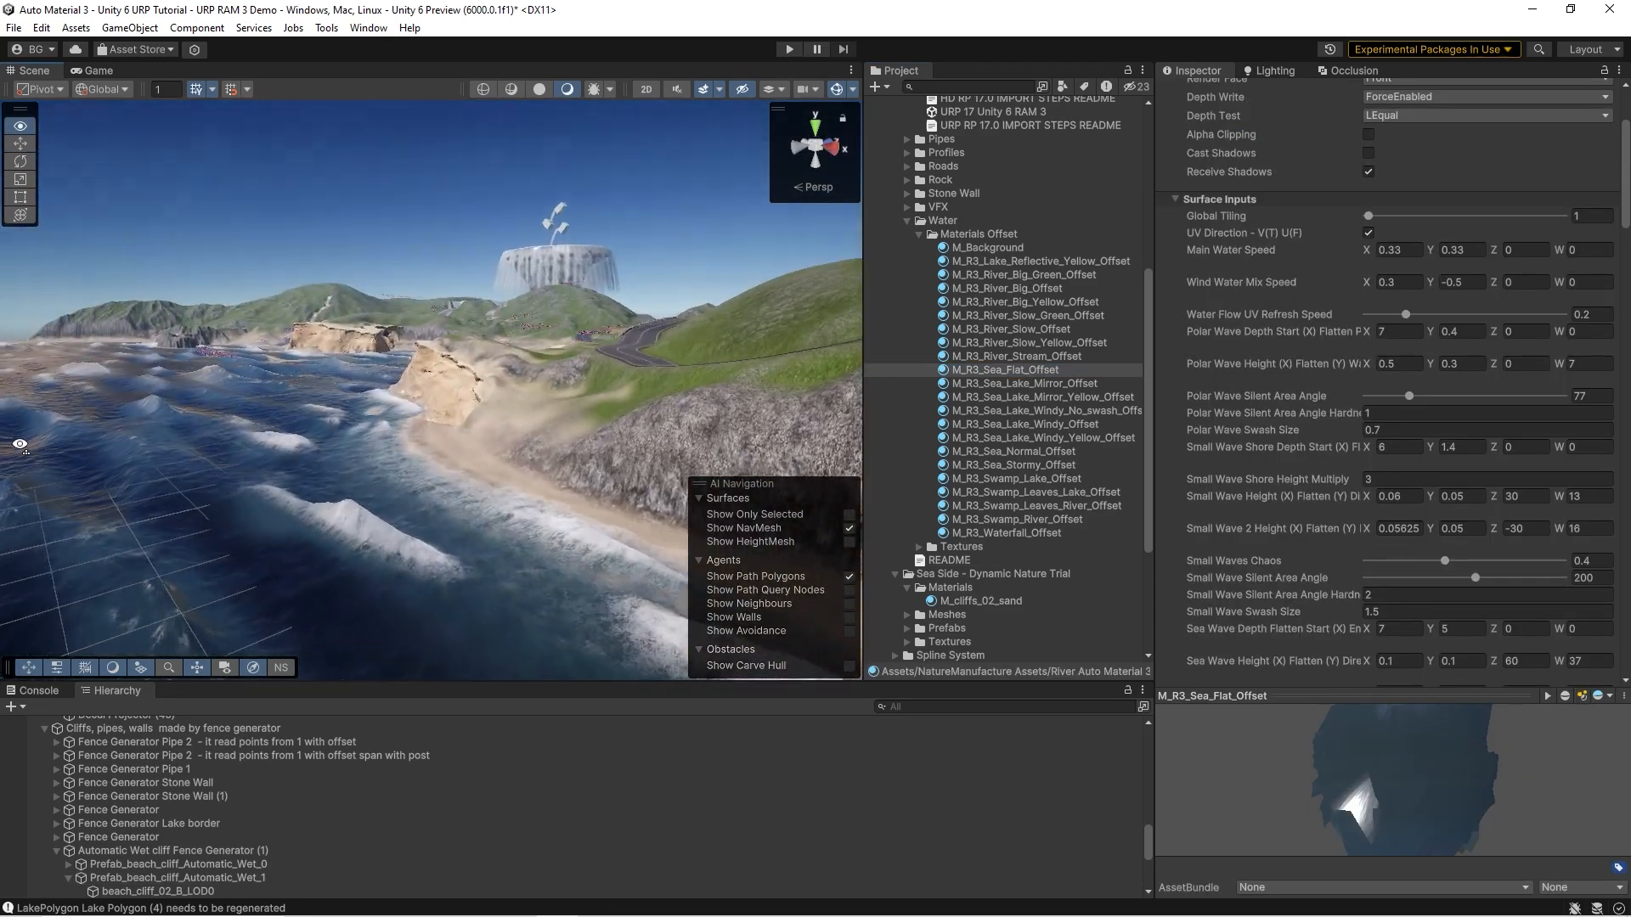
pyautogui.moveTo(260, 411); pyautogui.dragTo(561, 428, button='right')
pyautogui.press('w')
pyautogui.click(463, 459)
pyautogui.press('d')
pyautogui.press('s')
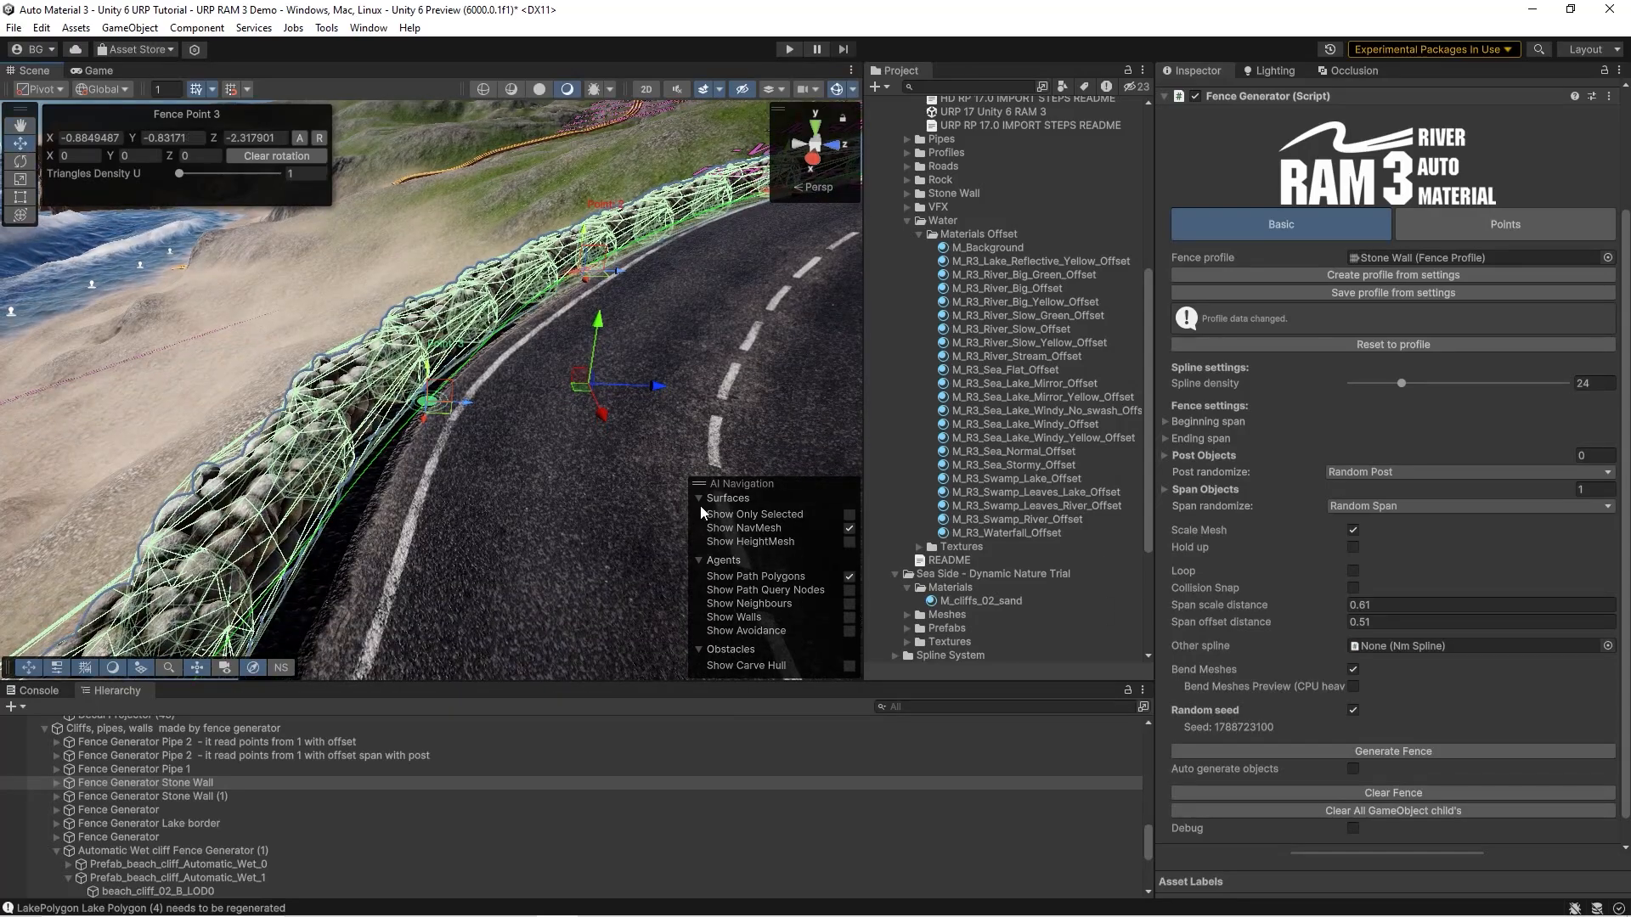
# - Move the stone wall's point 3 sideways relative to the road and regenerate the fence with automatic object generation enabled
pyautogui.moveTo(671, 491); pyautogui.dragTo(615, 472, button='right')
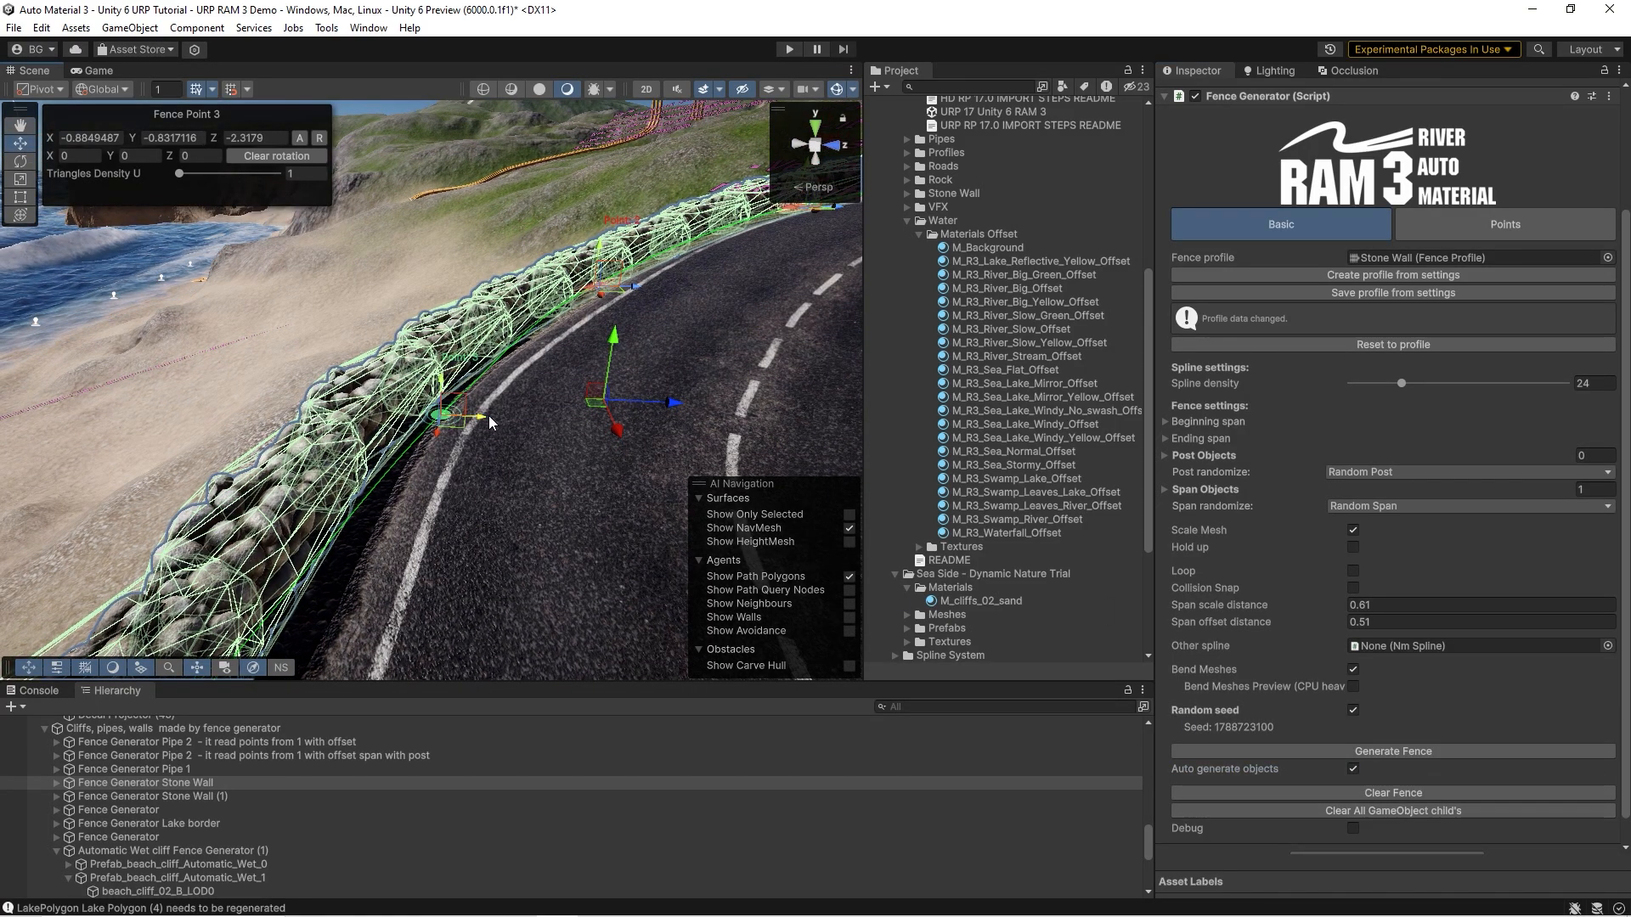
pyautogui.moveTo(490, 422); pyautogui.dragTo(454, 426)
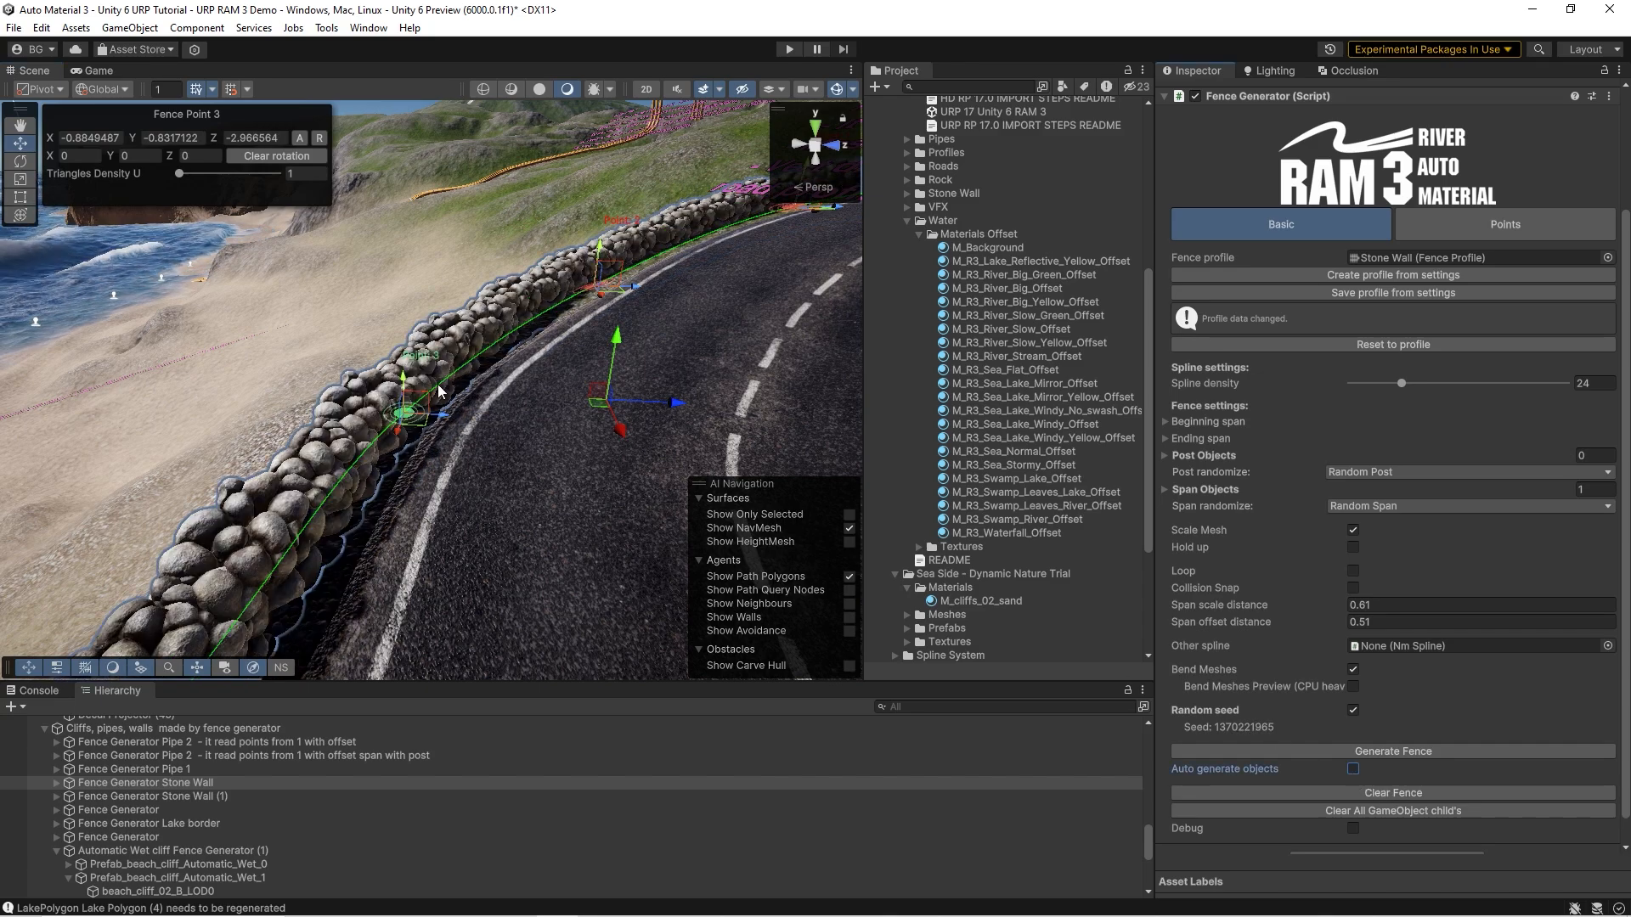
pyautogui.click(1360, 753)
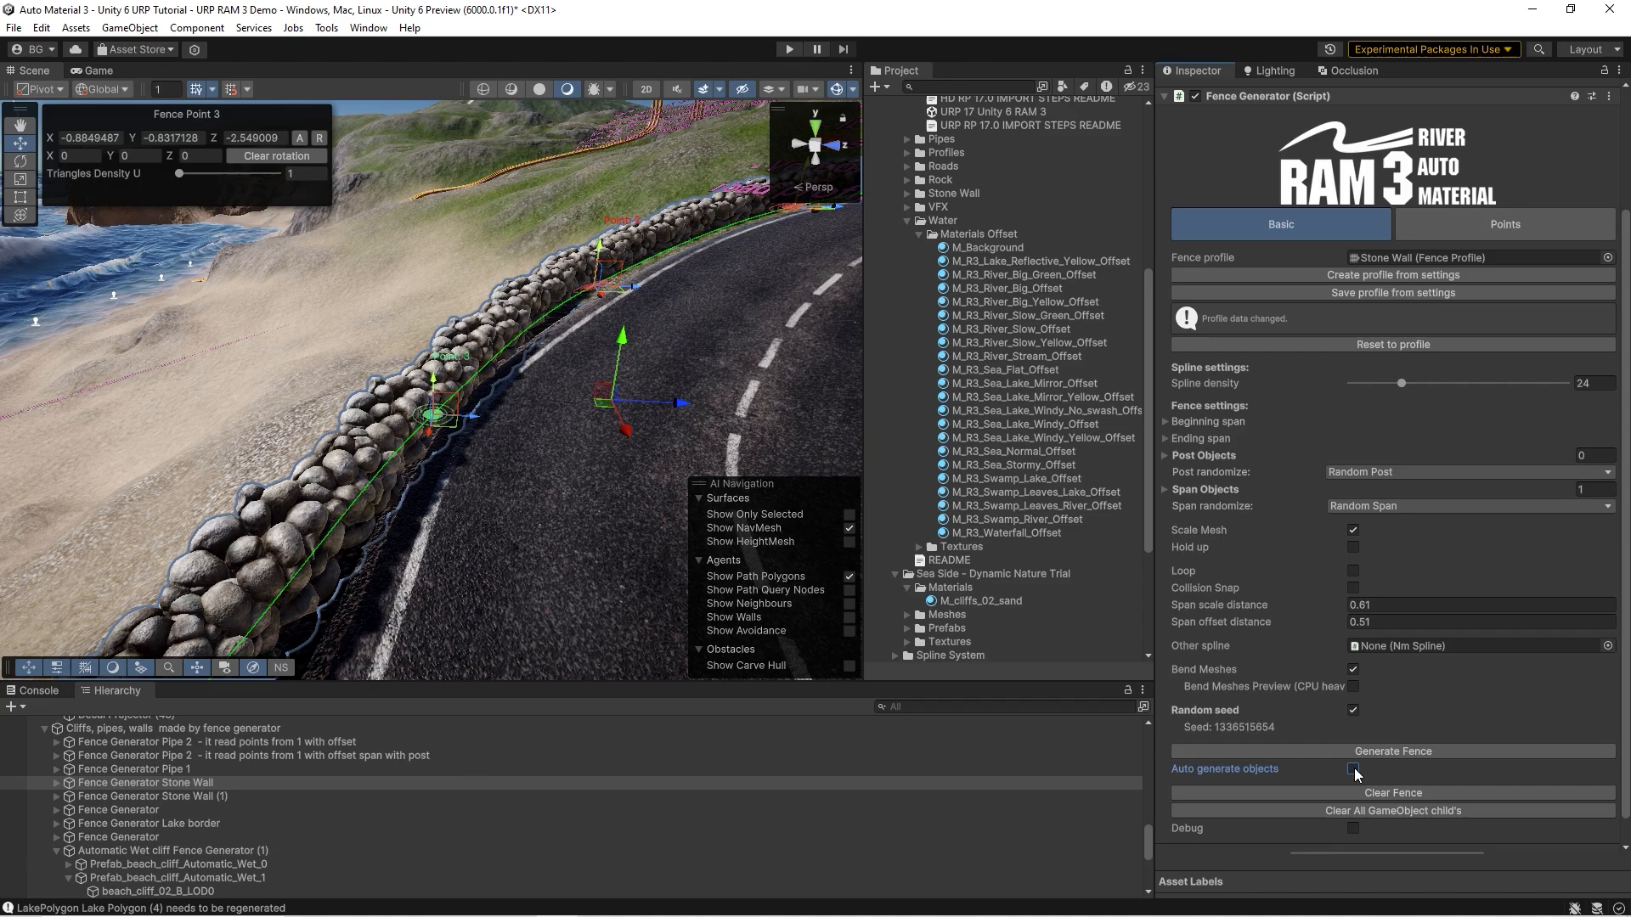
pyautogui.moveTo(411, 474); pyautogui.dragTo(574, 432, button='right')
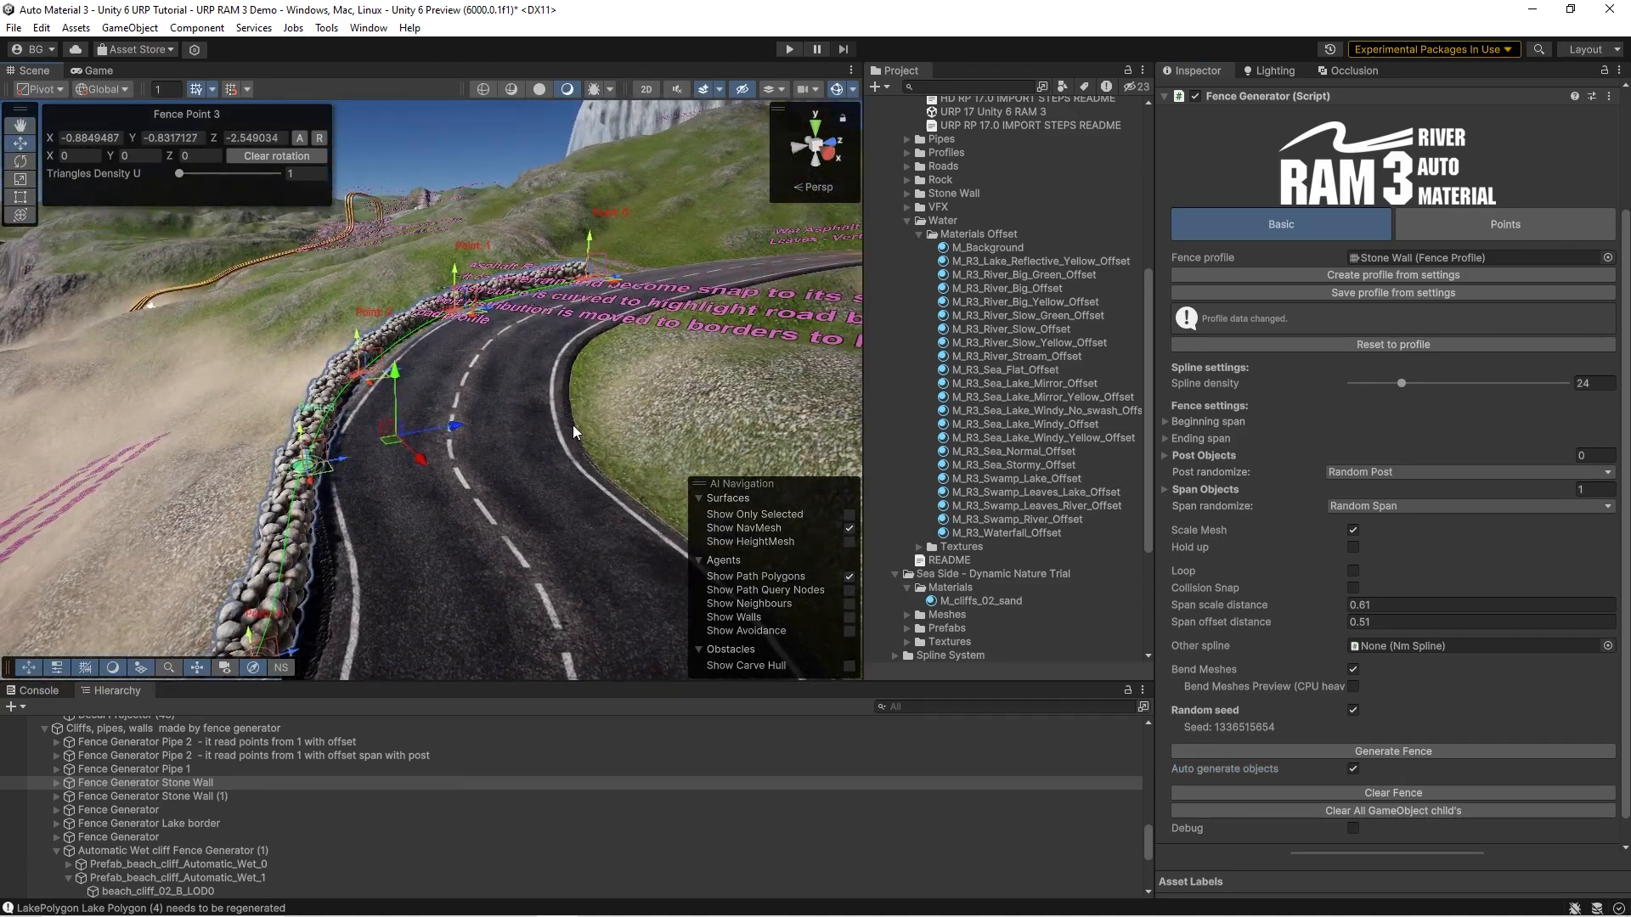
# - Select Fence Generator Pipe 1 near the lake, move its point 4 away from the pipe, and regenerate the fence
pyautogui.click(967, 358)
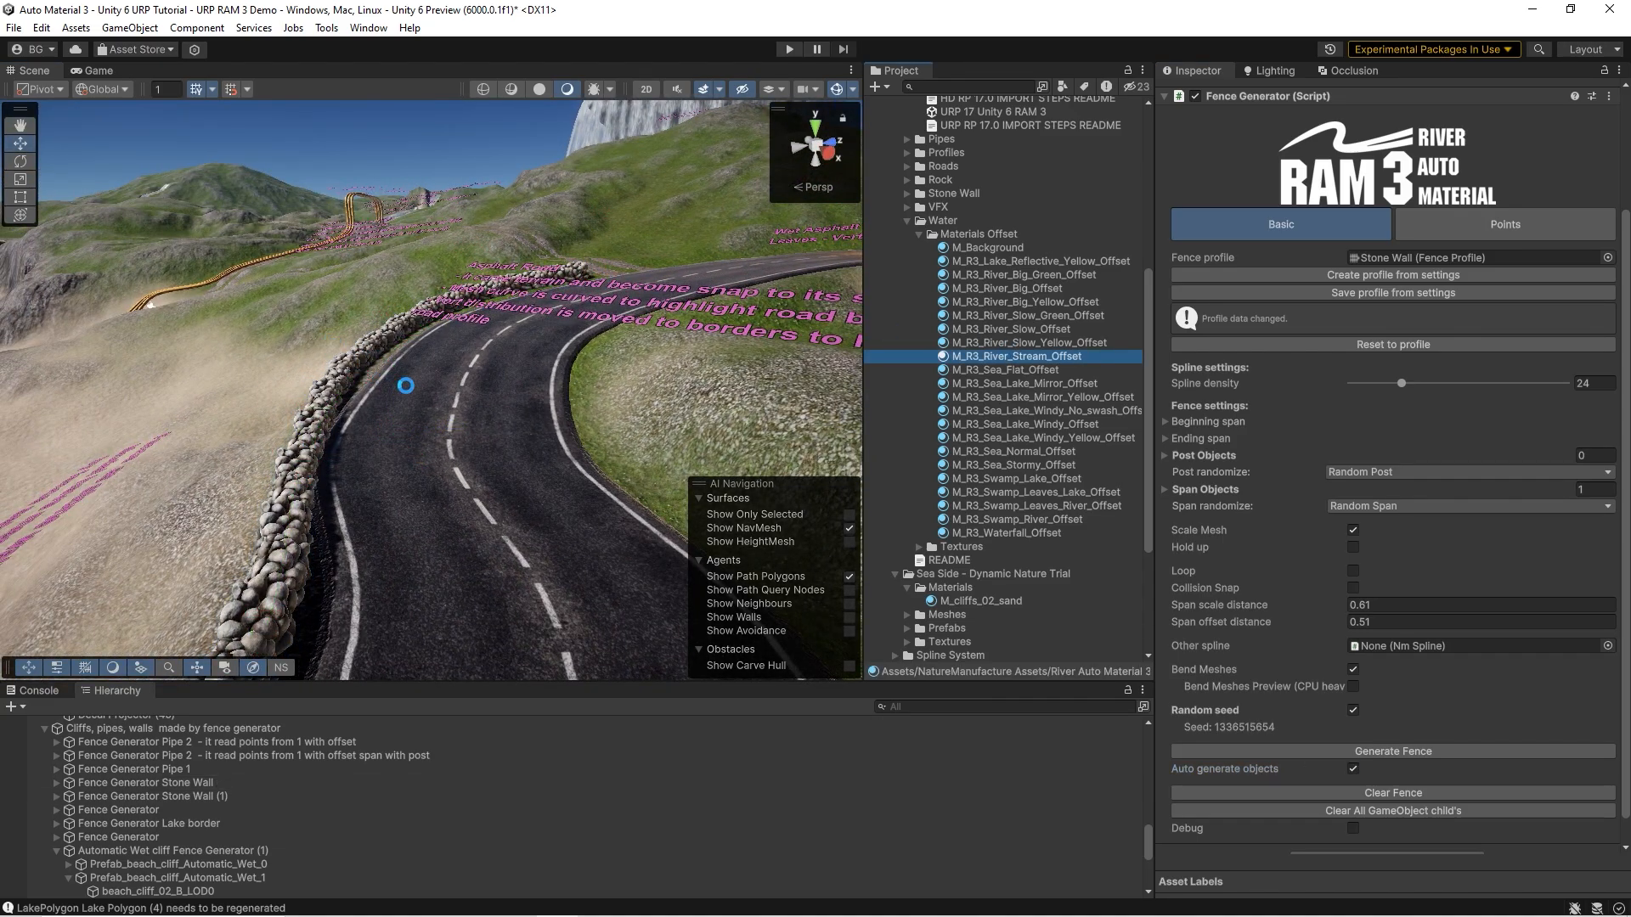
pyautogui.rightClick(332, 342)
pyautogui.moveTo(404, 262); pyautogui.dragTo(504, 501, button='right')
pyautogui.press('w')
pyautogui.click(557, 353)
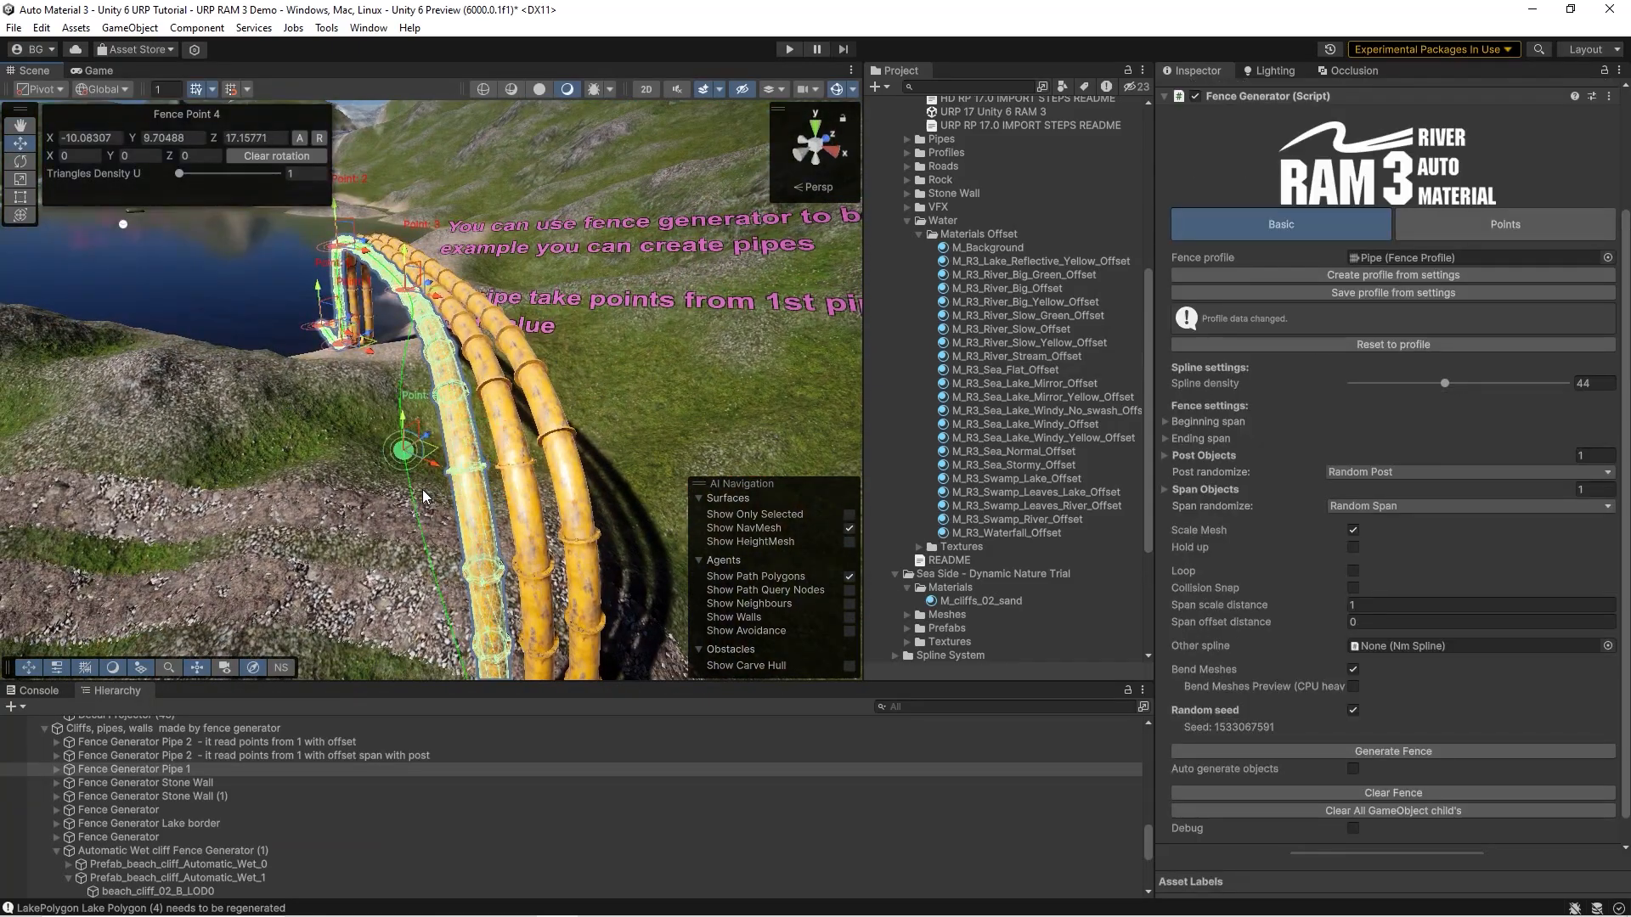
pyautogui.click(1325, 752)
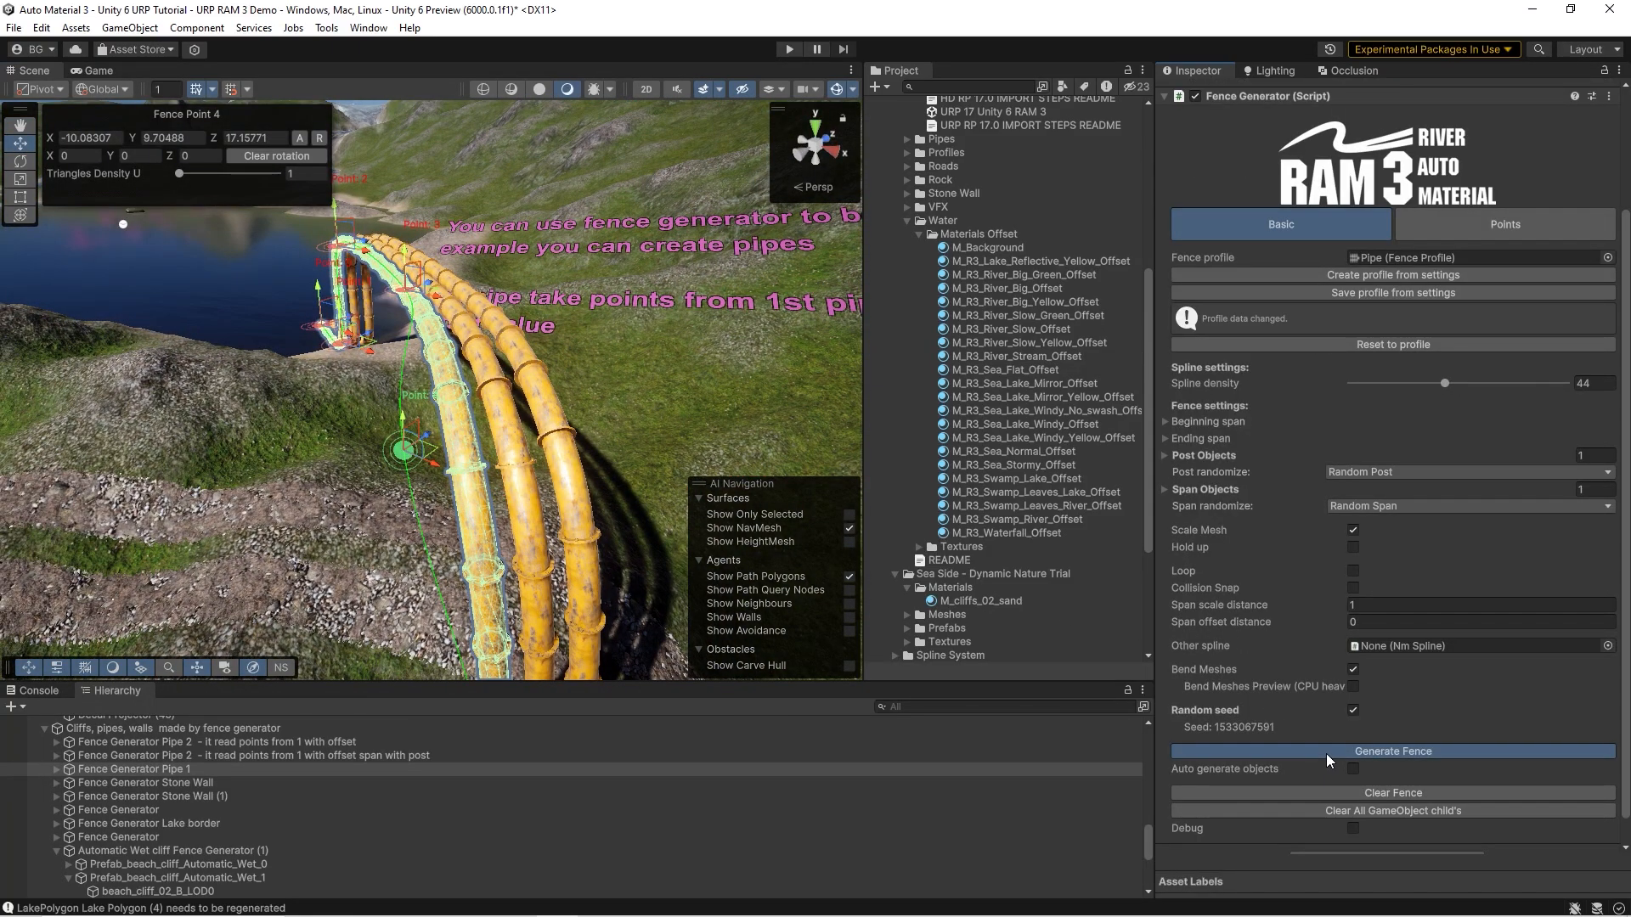
# - Select the Pipe 2 fence generator that reads points with offset, get its points from Pipe 1, and generate the fence
pyautogui.click(507, 456)
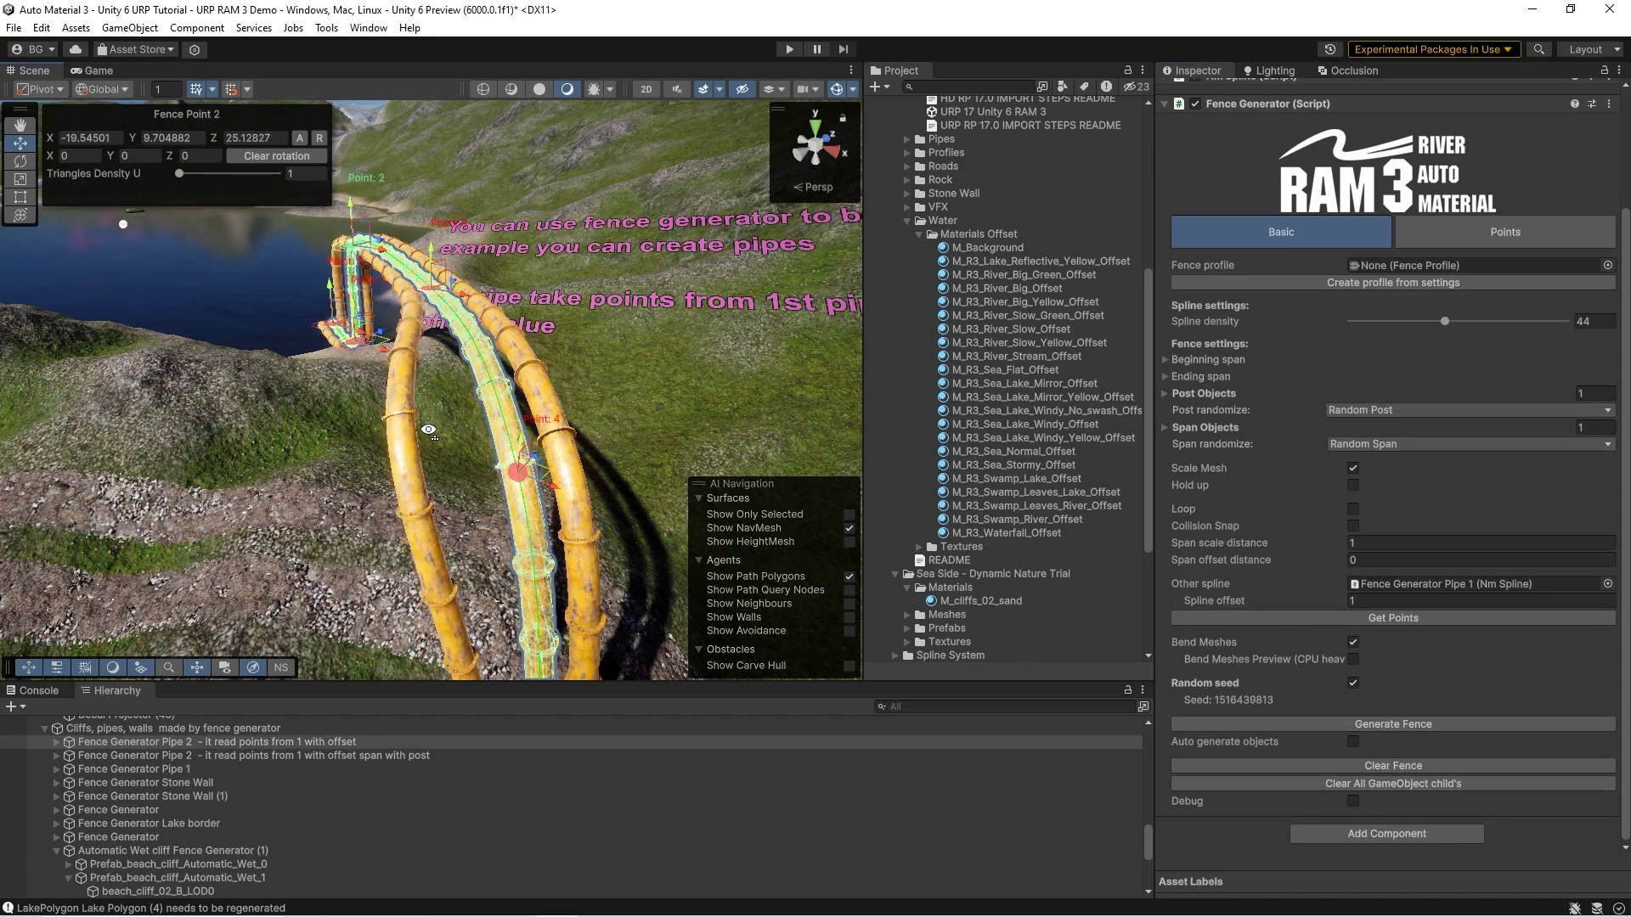
pyautogui.moveTo(428, 430); pyautogui.dragTo(415, 469, button='right')
pyautogui.click(1373, 619)
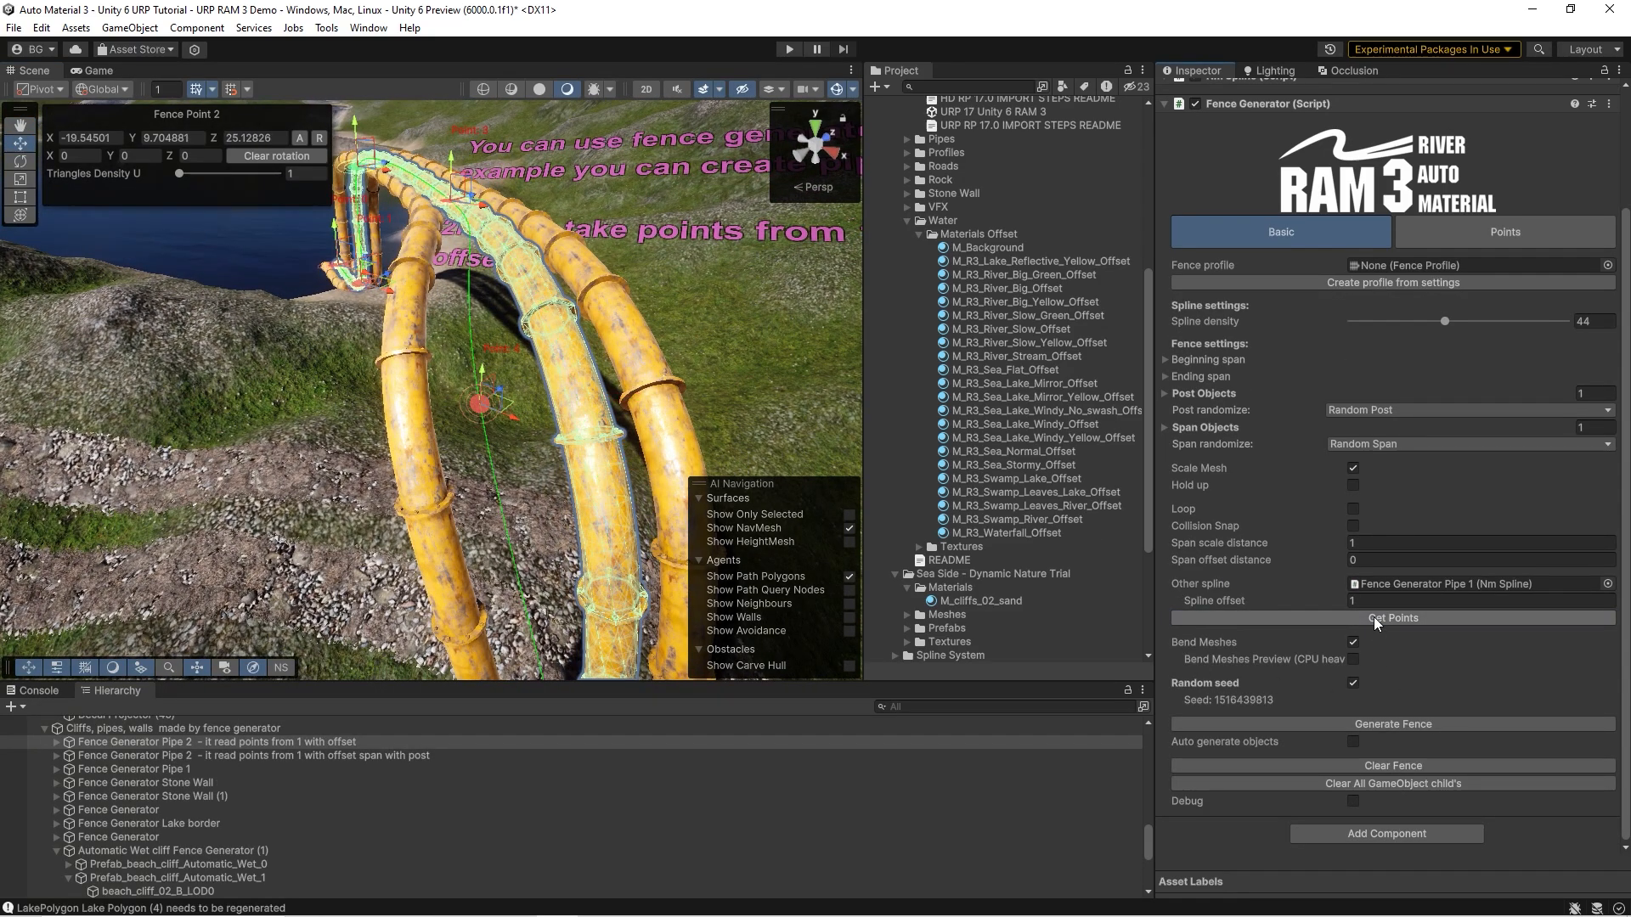
pyautogui.click(1391, 727)
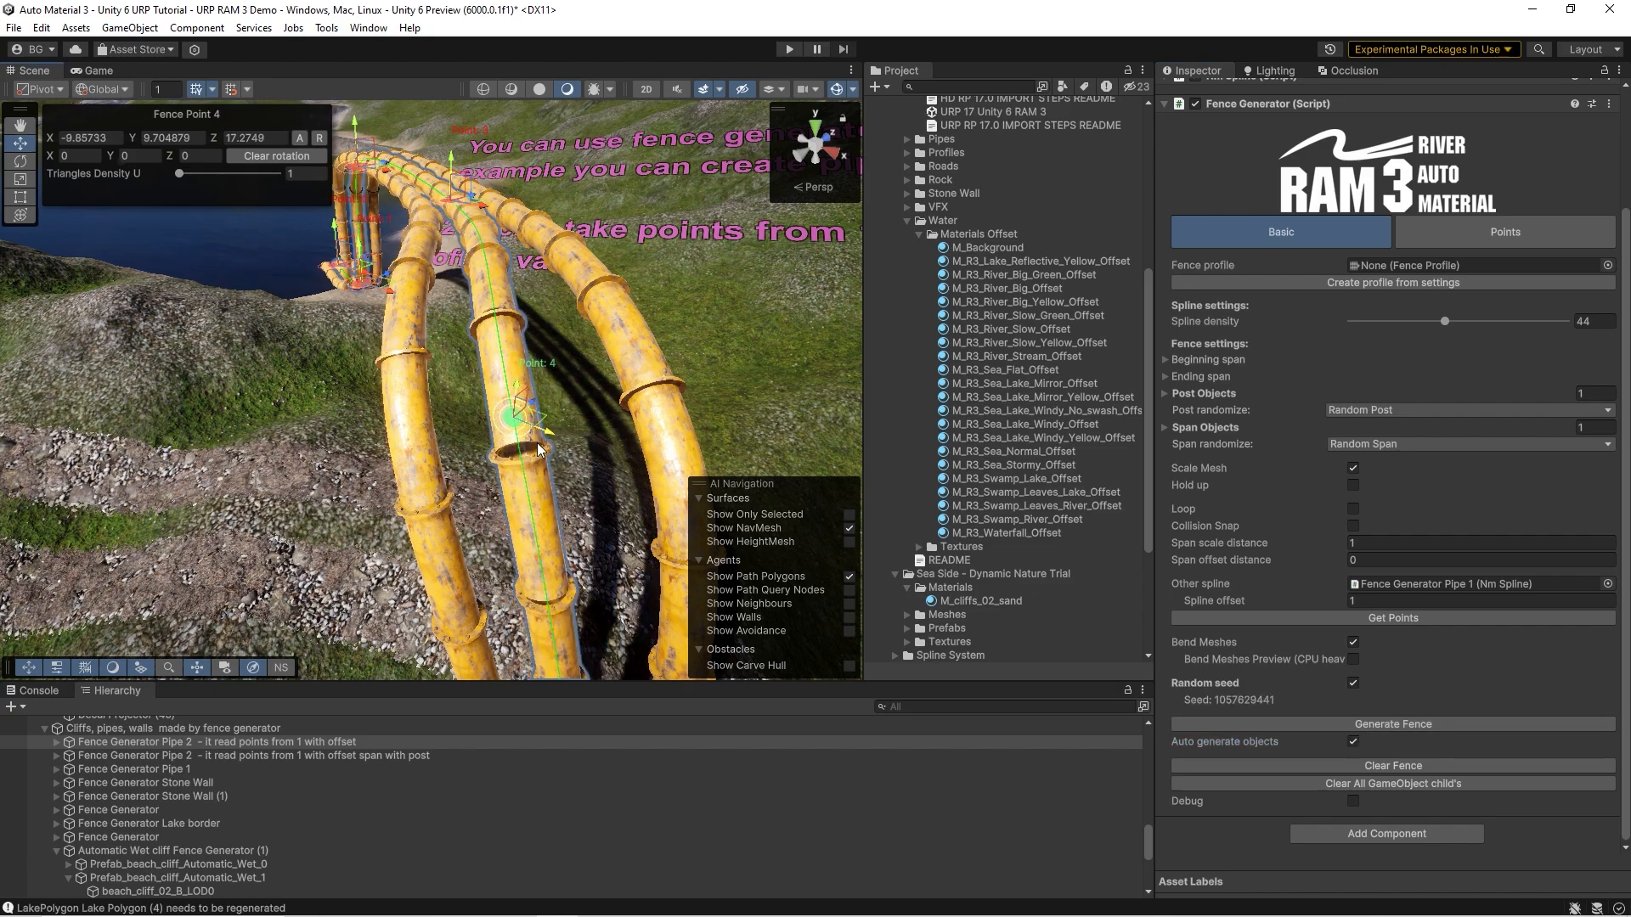
# - Select the RamSpline_2 river at the cascade and lower its point 7 using the basic spline settings
pyautogui.moveTo(538, 450); pyautogui.dragTo(528, 378, button='right')
pyautogui.click(1038, 371)
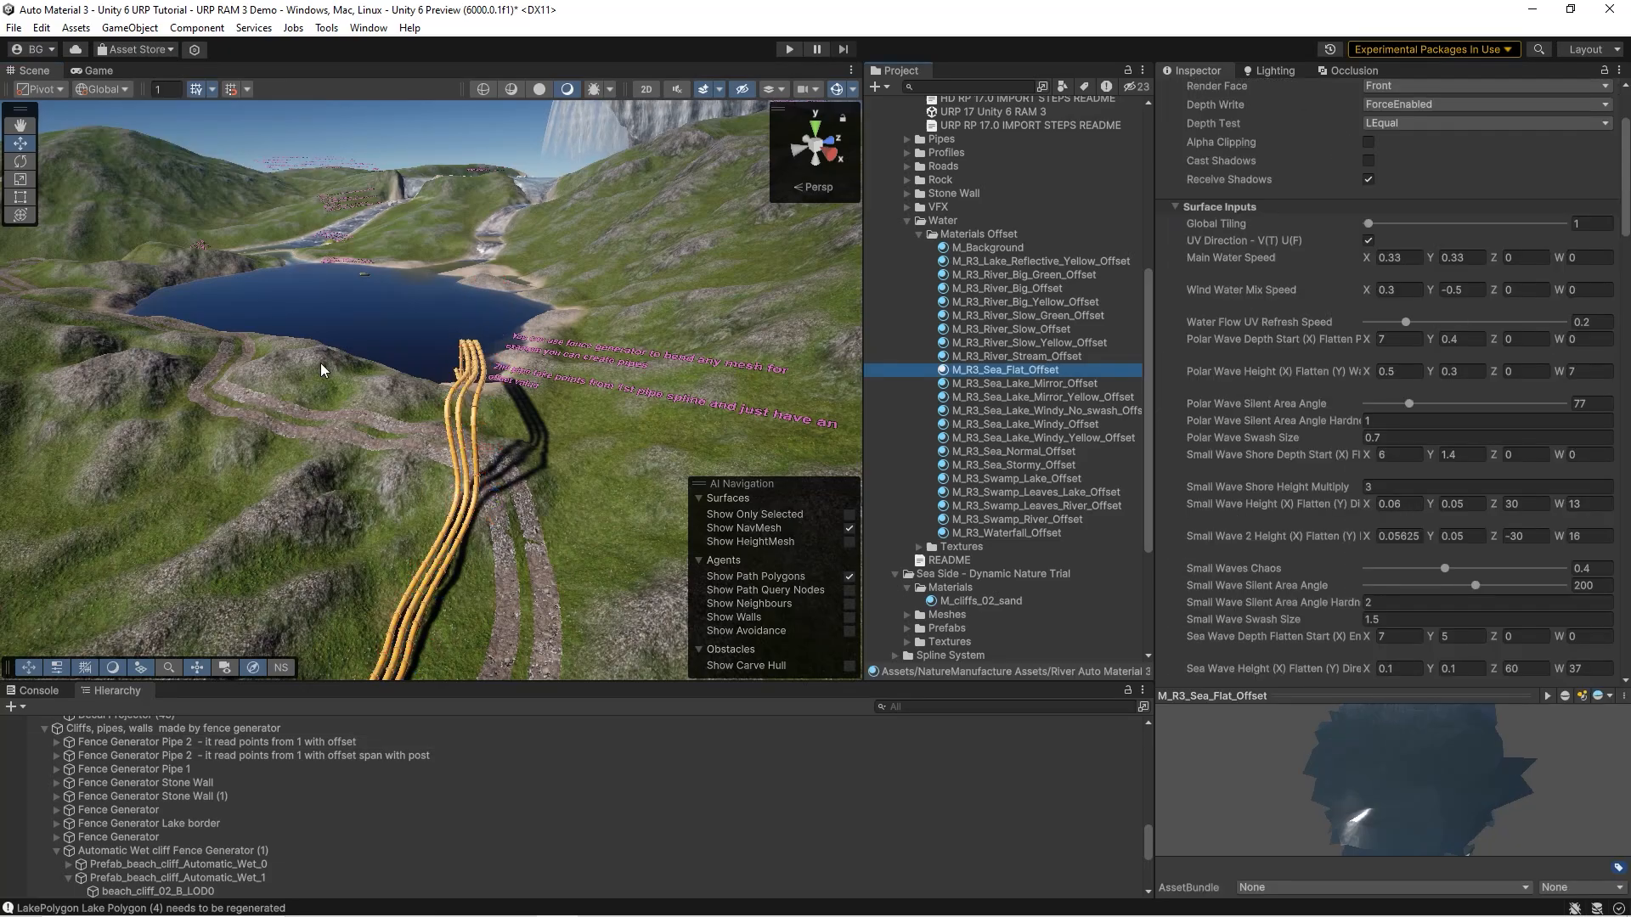
pyautogui.moveTo(323, 369); pyautogui.dragTo(409, 397, button='right')
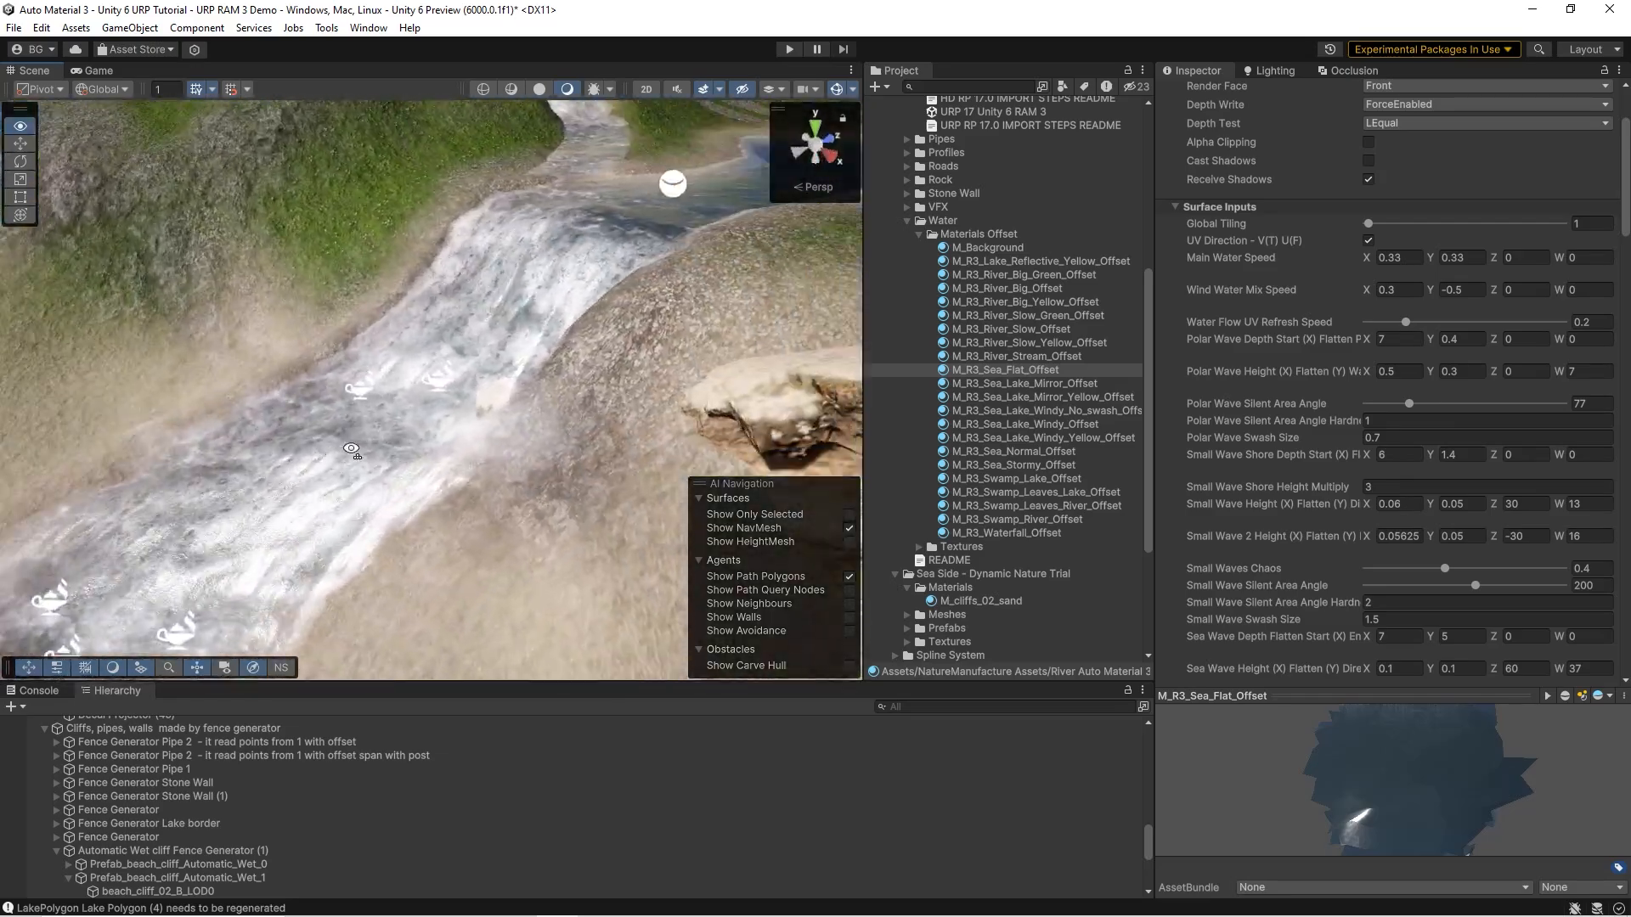
pyautogui.click(521, 367)
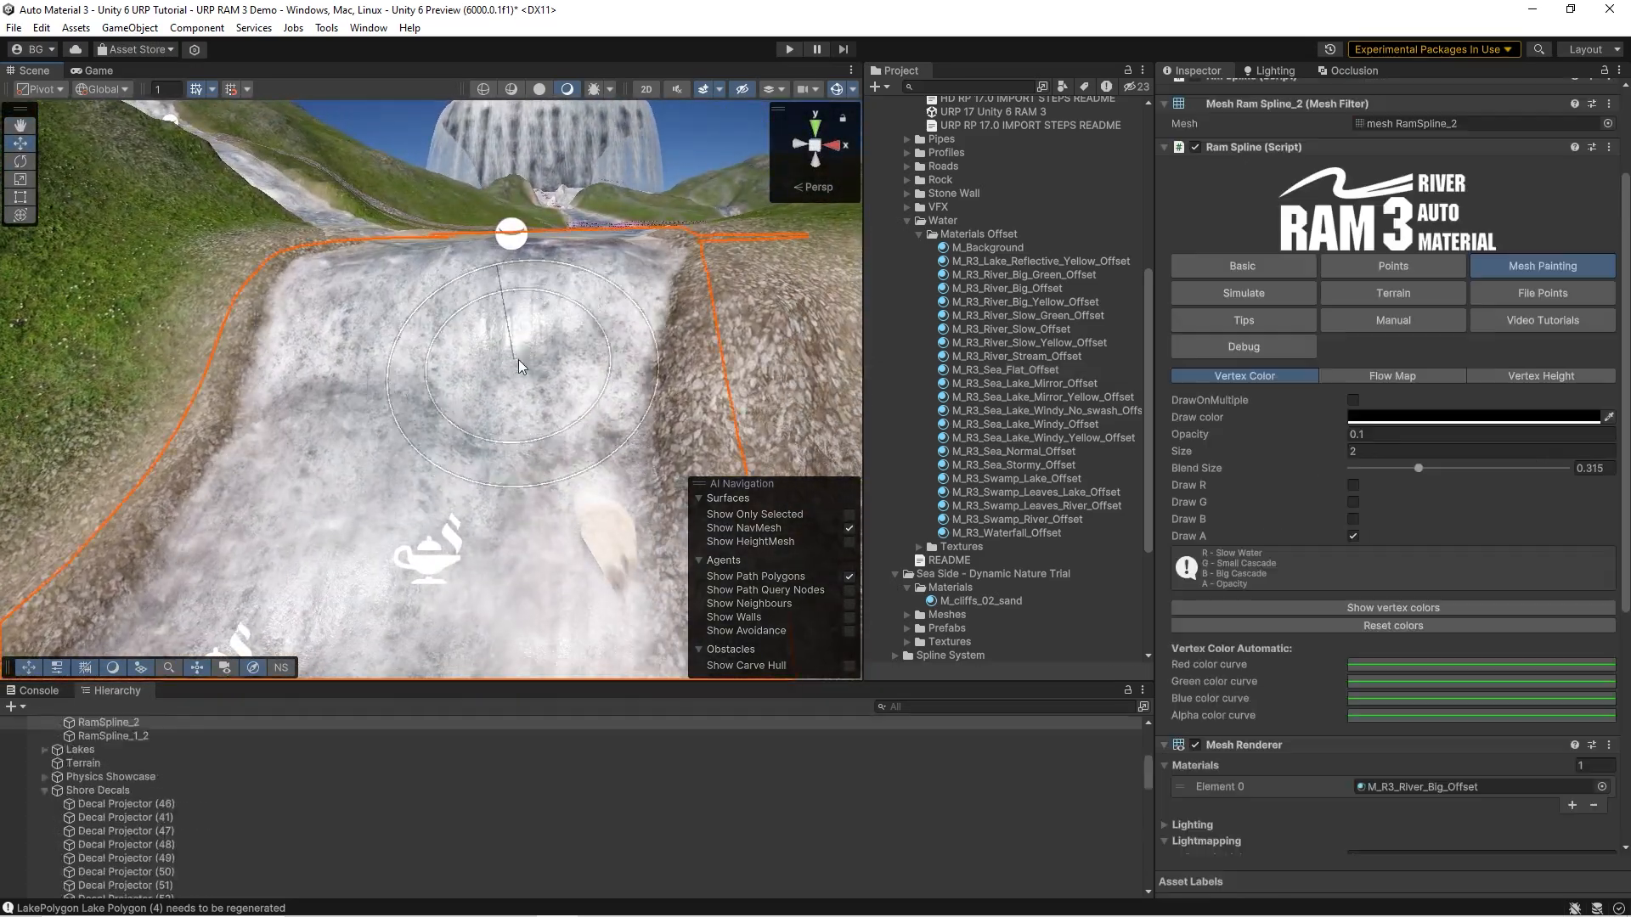
pyautogui.click(1258, 276)
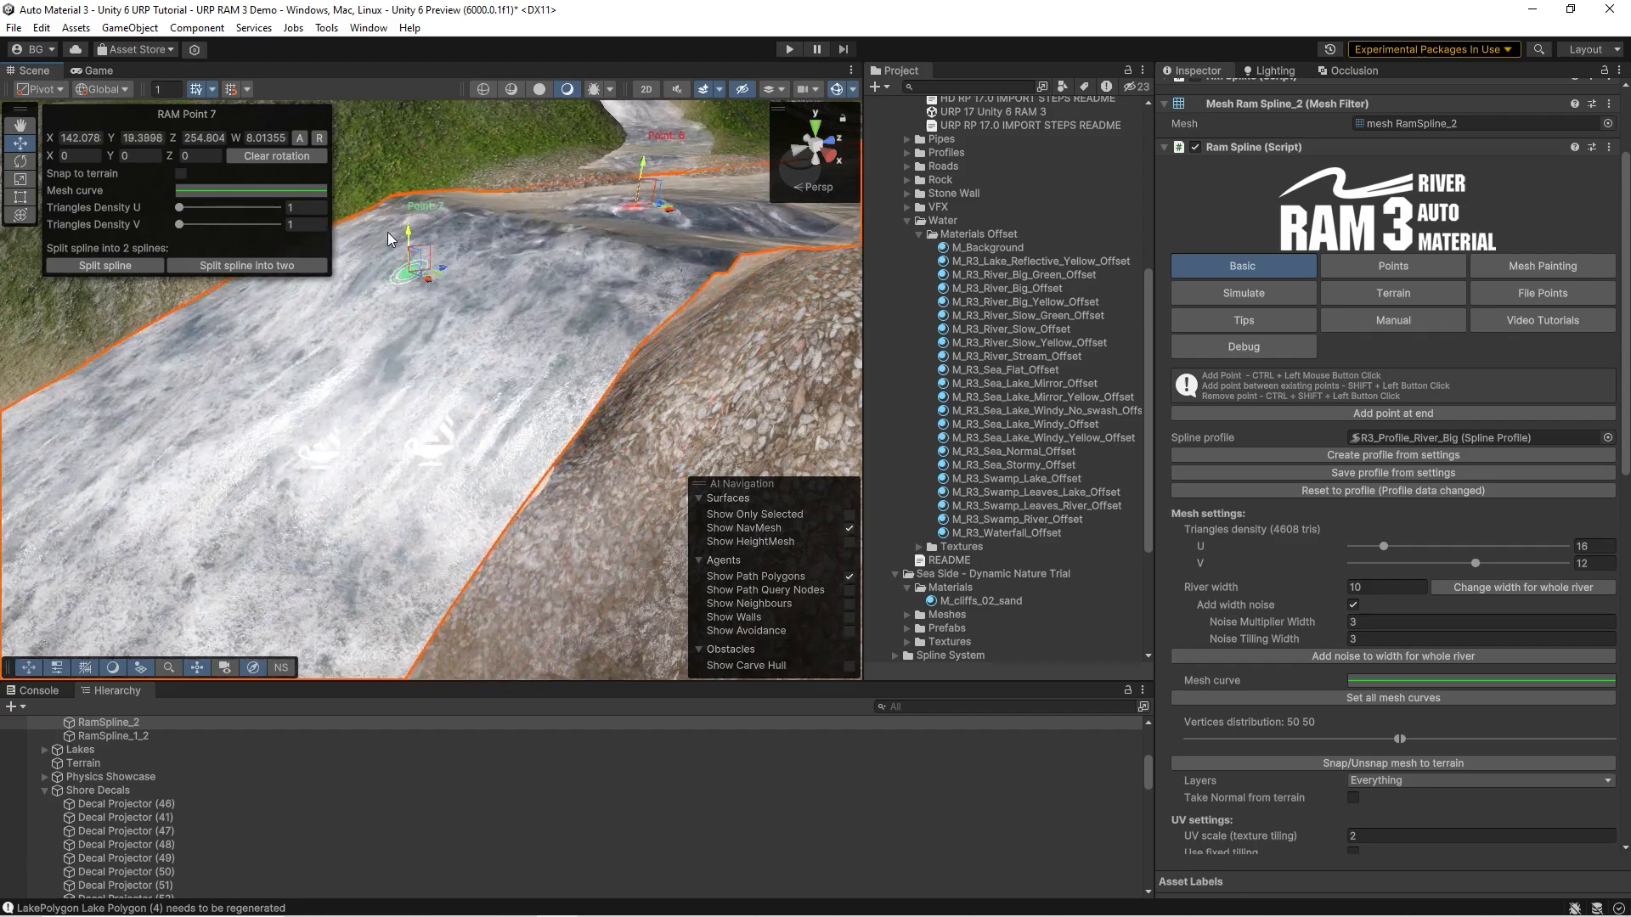
pyautogui.moveTo(386, 318); pyautogui.dragTo(391, 411)
pyautogui.moveTo(439, 406); pyautogui.dragTo(1096, 425, button='right')
# - Show the river's Vertex Height mesh painting settings and toggle vertex noise to compare the surface, leaving it off
pyautogui.click(1514, 274)
pyautogui.moveTo(544, 365)
pyautogui.mouseDown(button='right')
pyautogui.moveTo(564, 349)
pyautogui.moveTo(522, 435)
pyautogui.moveTo(532, 406)
pyautogui.mouseUp(button='right')
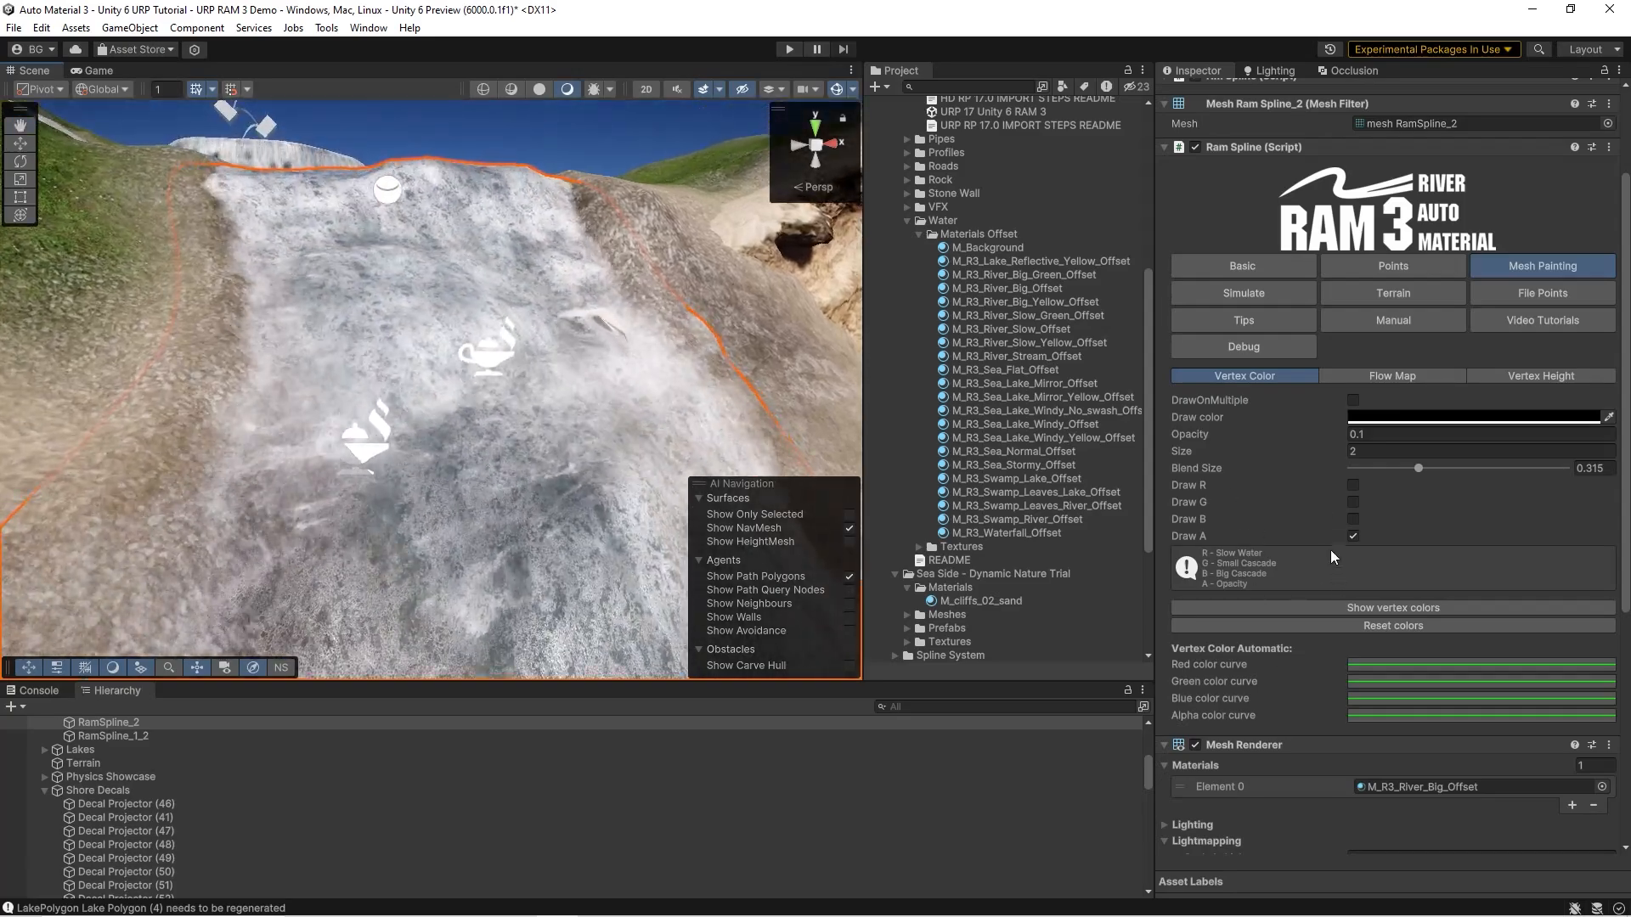
pyautogui.click(1518, 377)
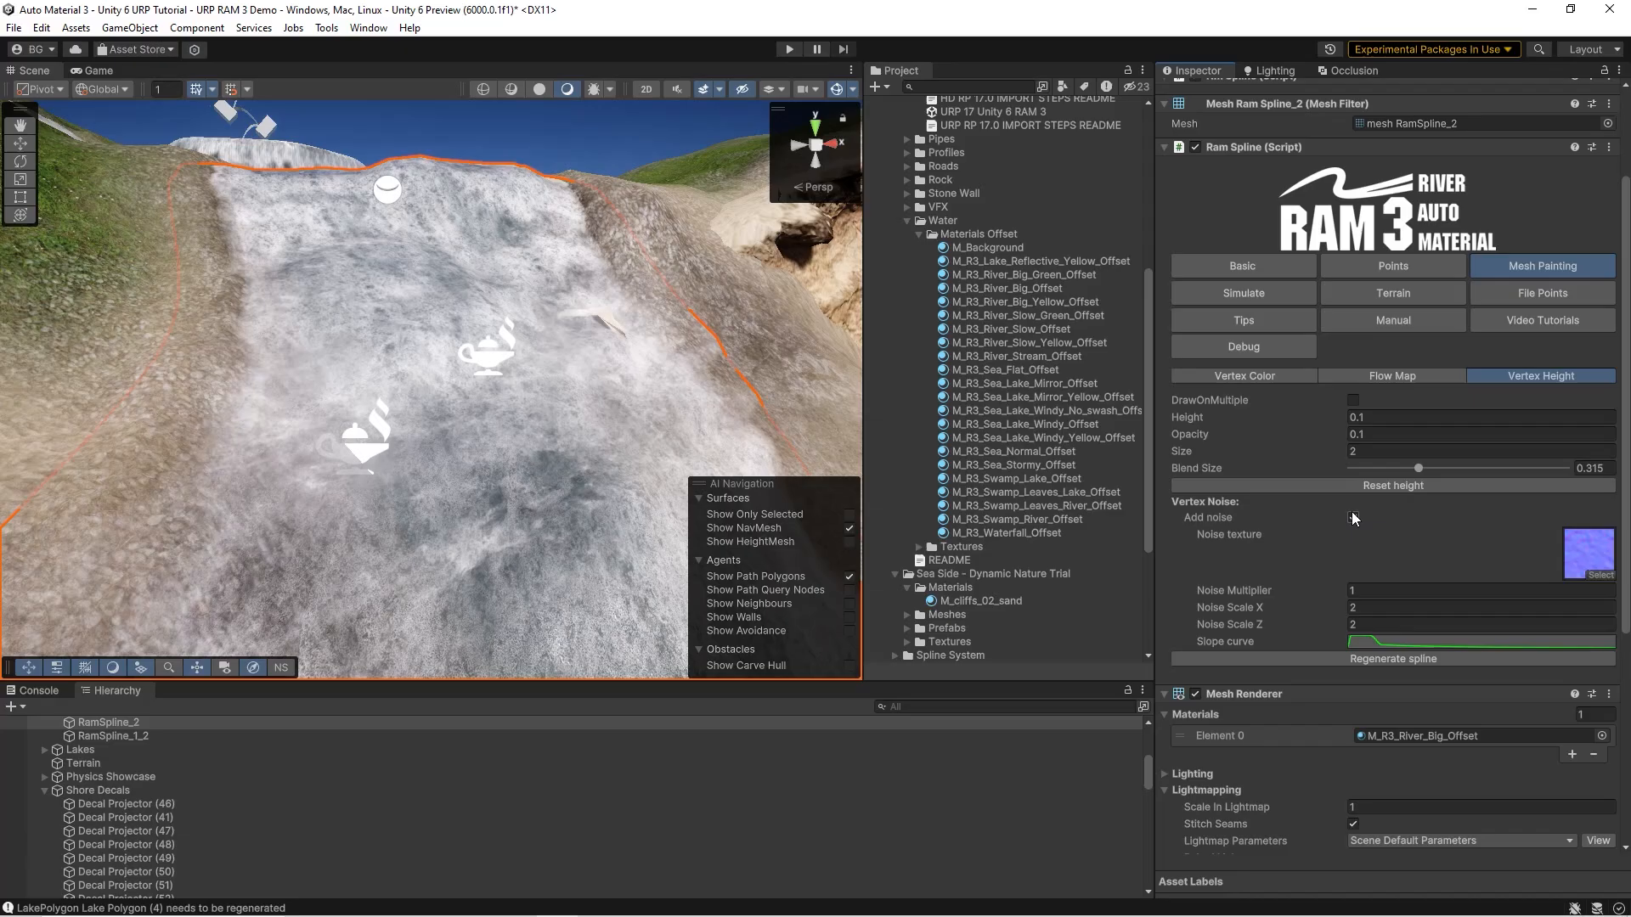
pyautogui.click(1353, 516)
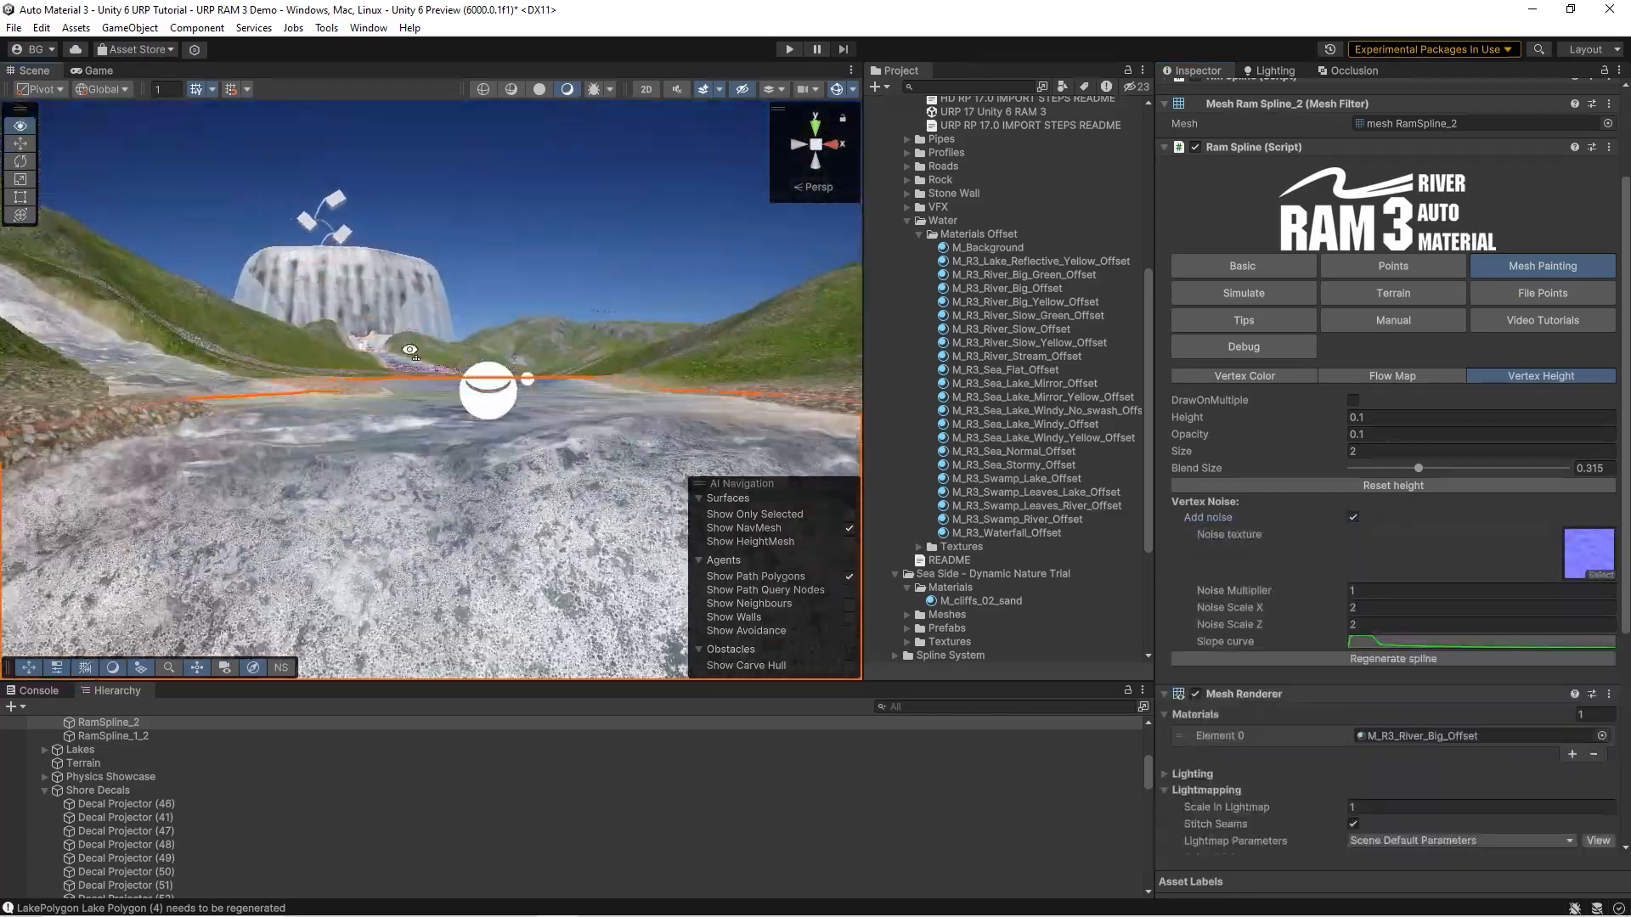
pyautogui.click(1353, 516)
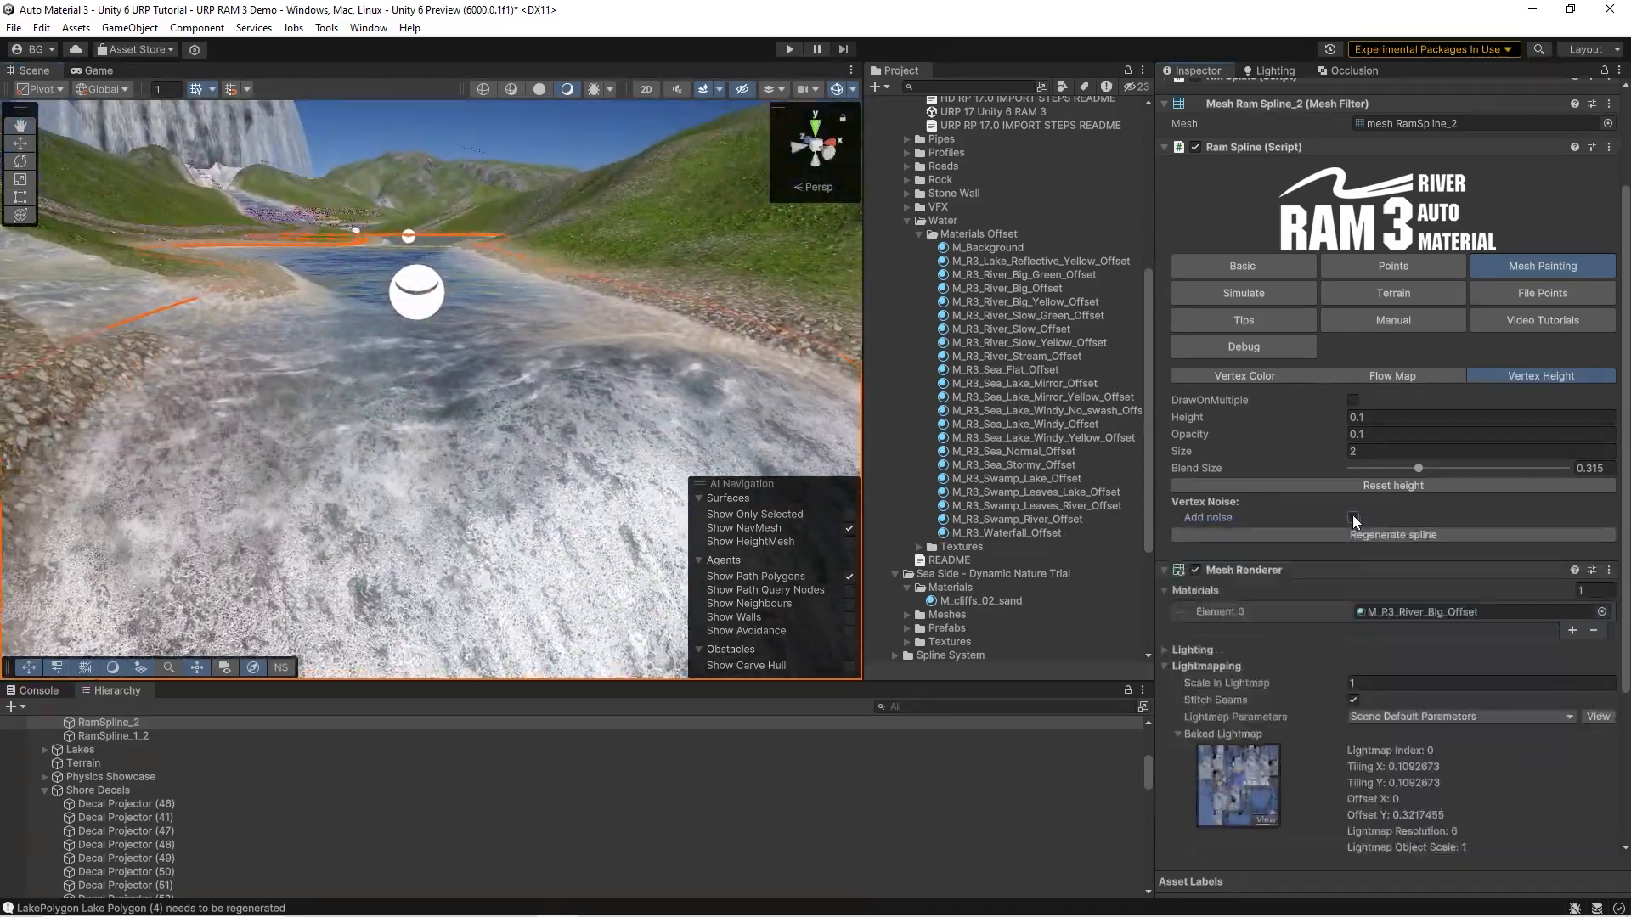
# - Enable vertex noise on the RamSpline_2 river, set the noise multiplier to 2, and compare the cascade with the noise off and on
pyautogui.click(1353, 517)
pyautogui.click(1362, 592)
pyautogui.write('2')
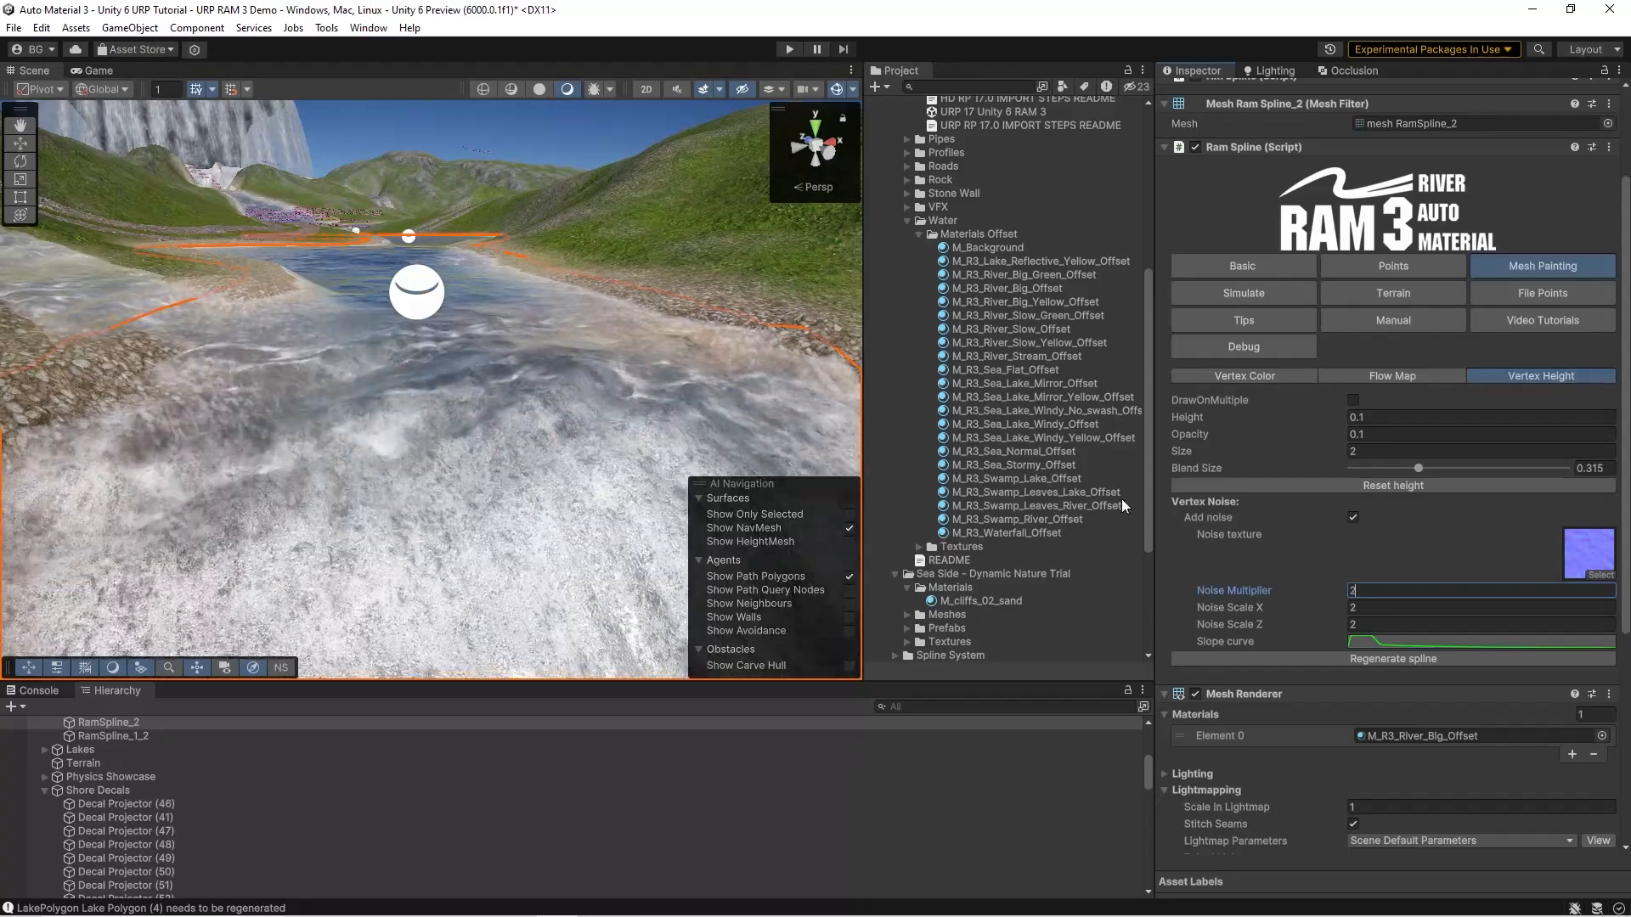
pyautogui.moveTo(408, 382); pyautogui.dragTo(339, 408, button='right')
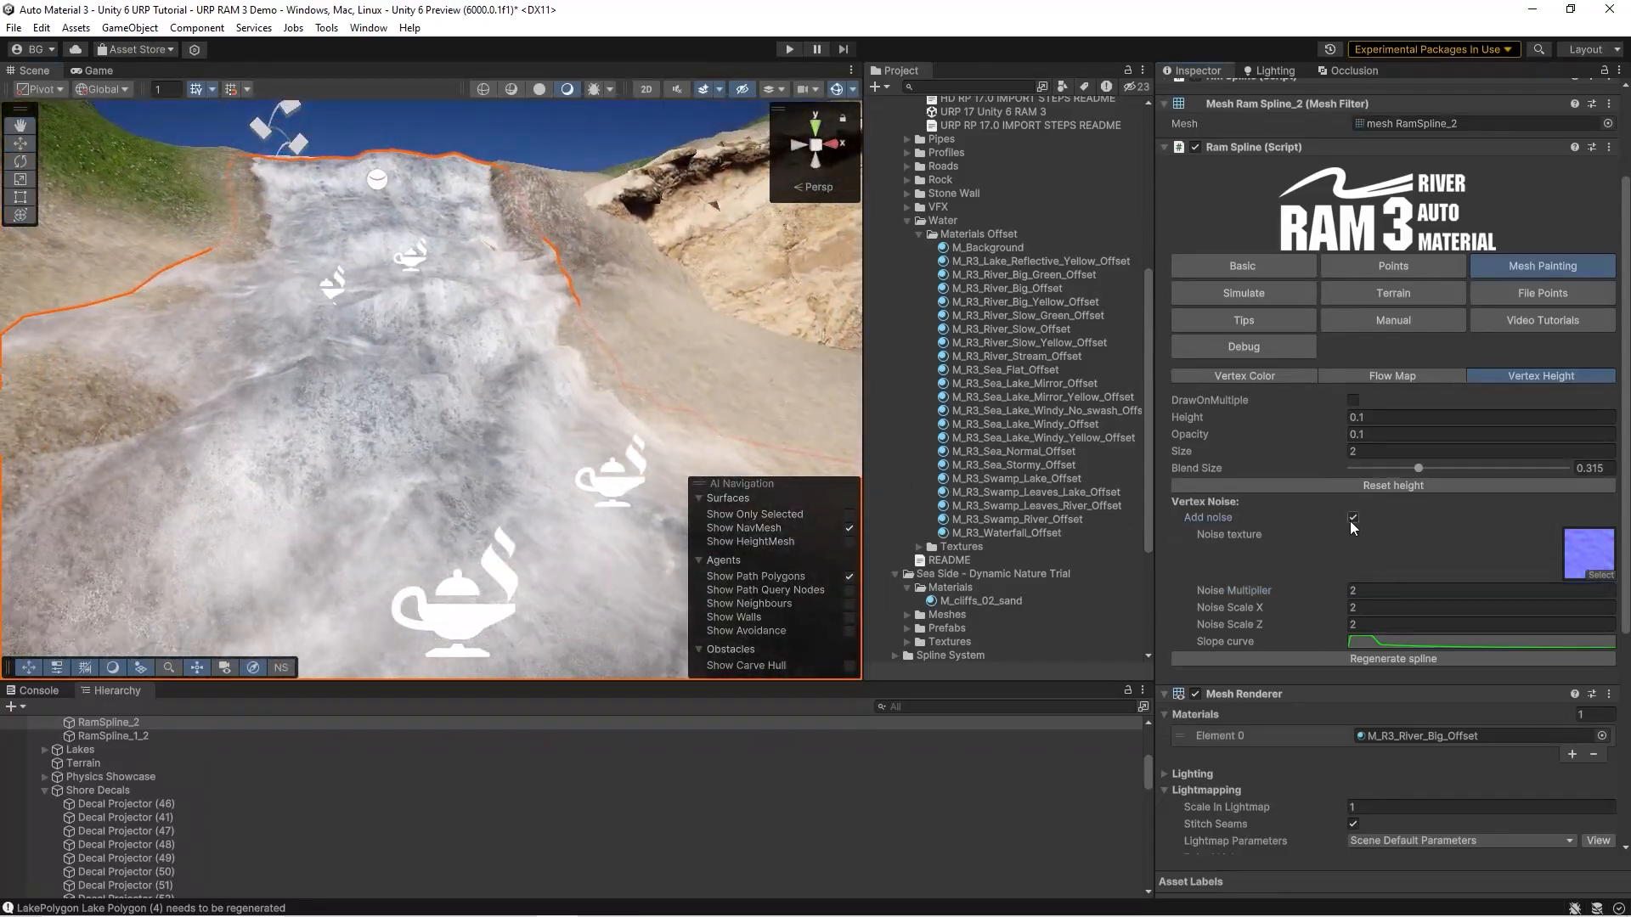
pyautogui.click(1352, 517)
pyautogui.click(1354, 516)
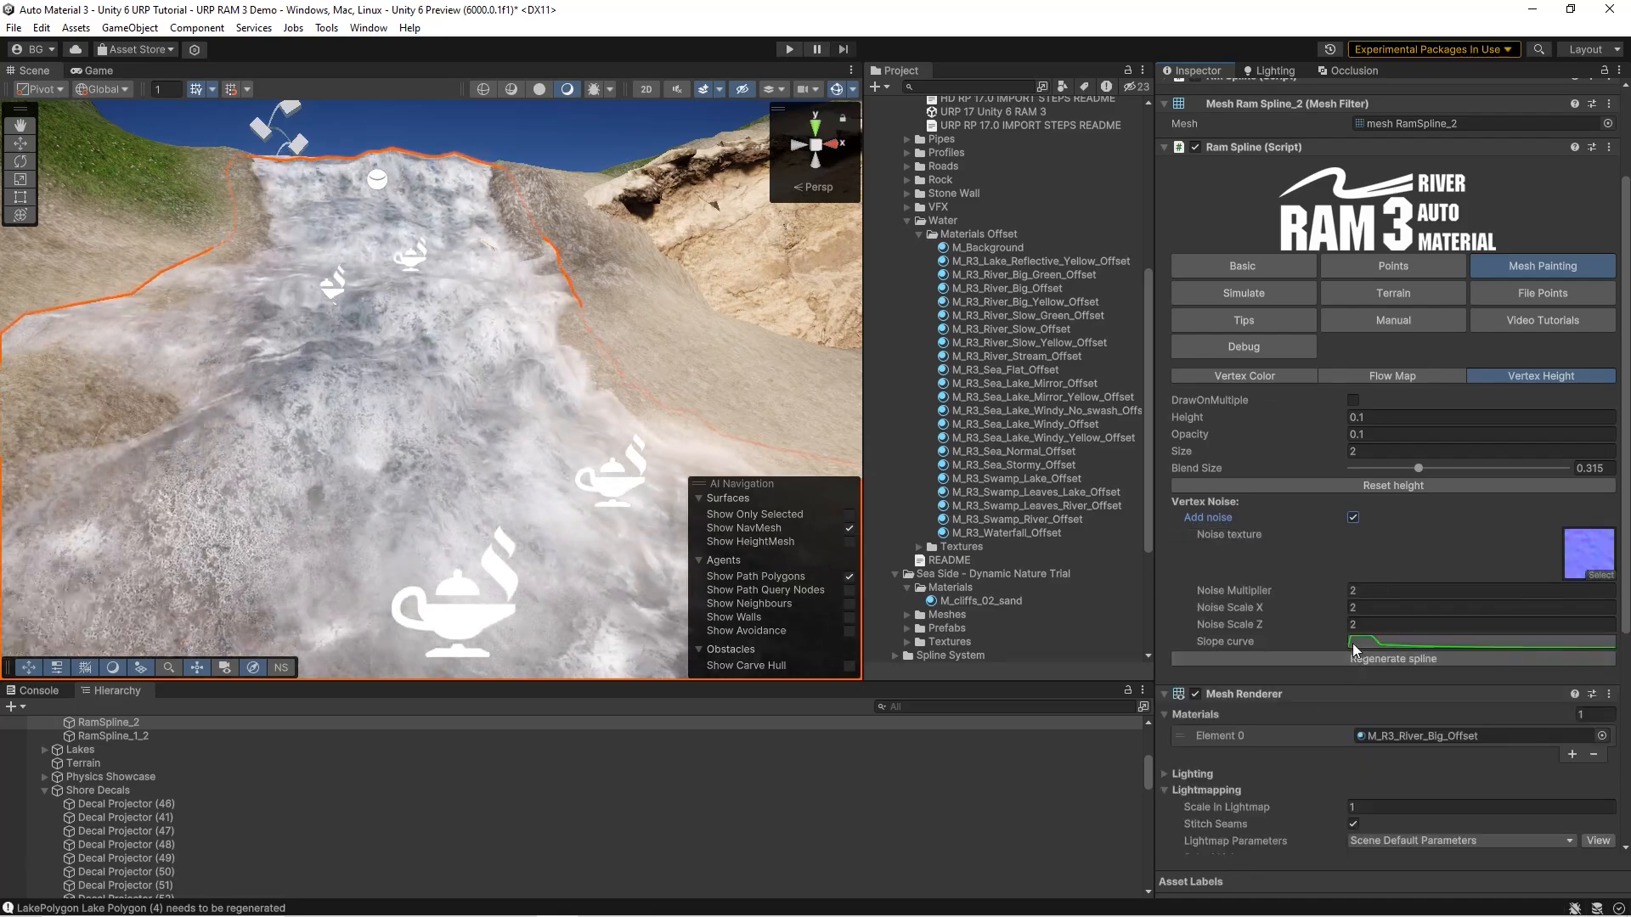
# - Inspect the vertex noise slope curve, and set the river's noise multiplier to 0.3 with the noise enabled
pyautogui.click(1359, 642)
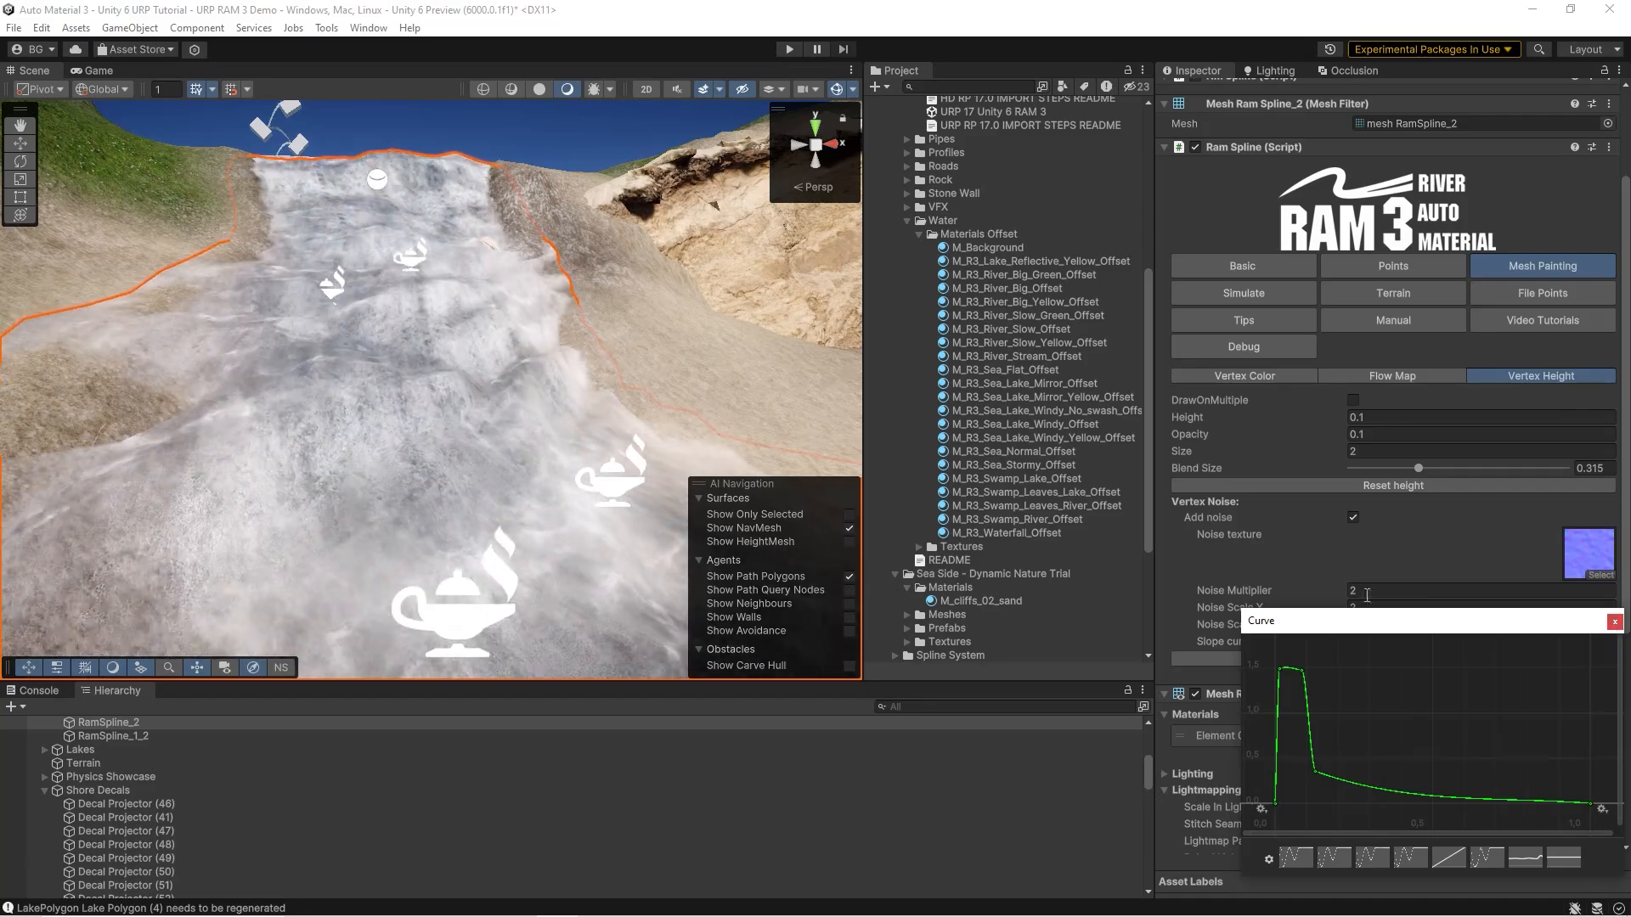
pyautogui.click(1613, 621)
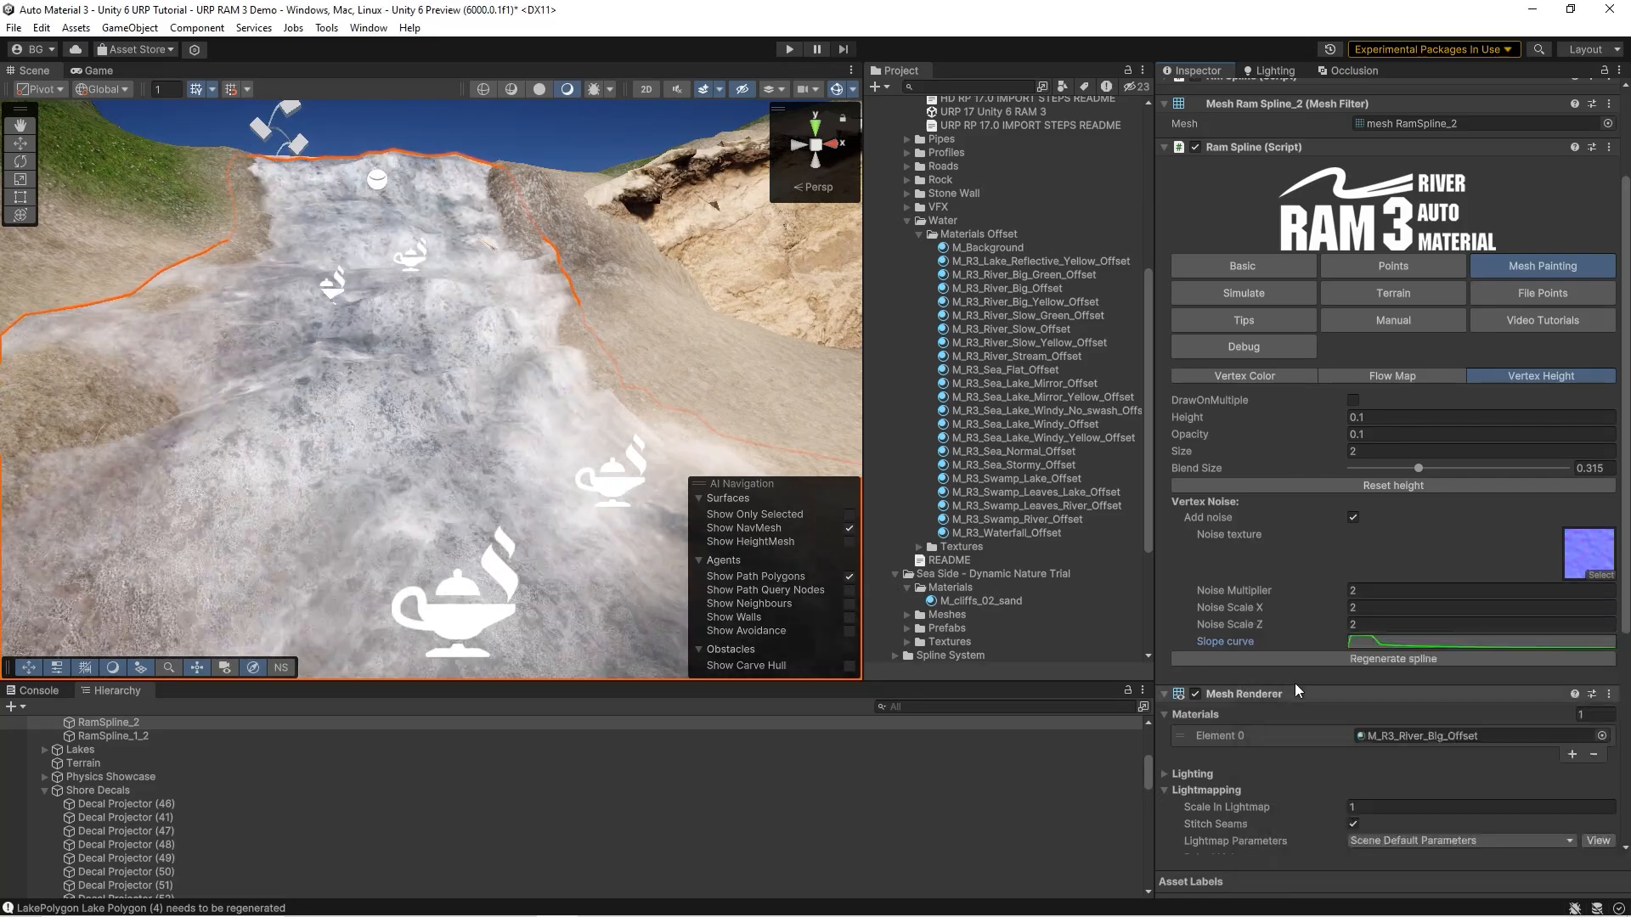
pyautogui.click(1353, 517)
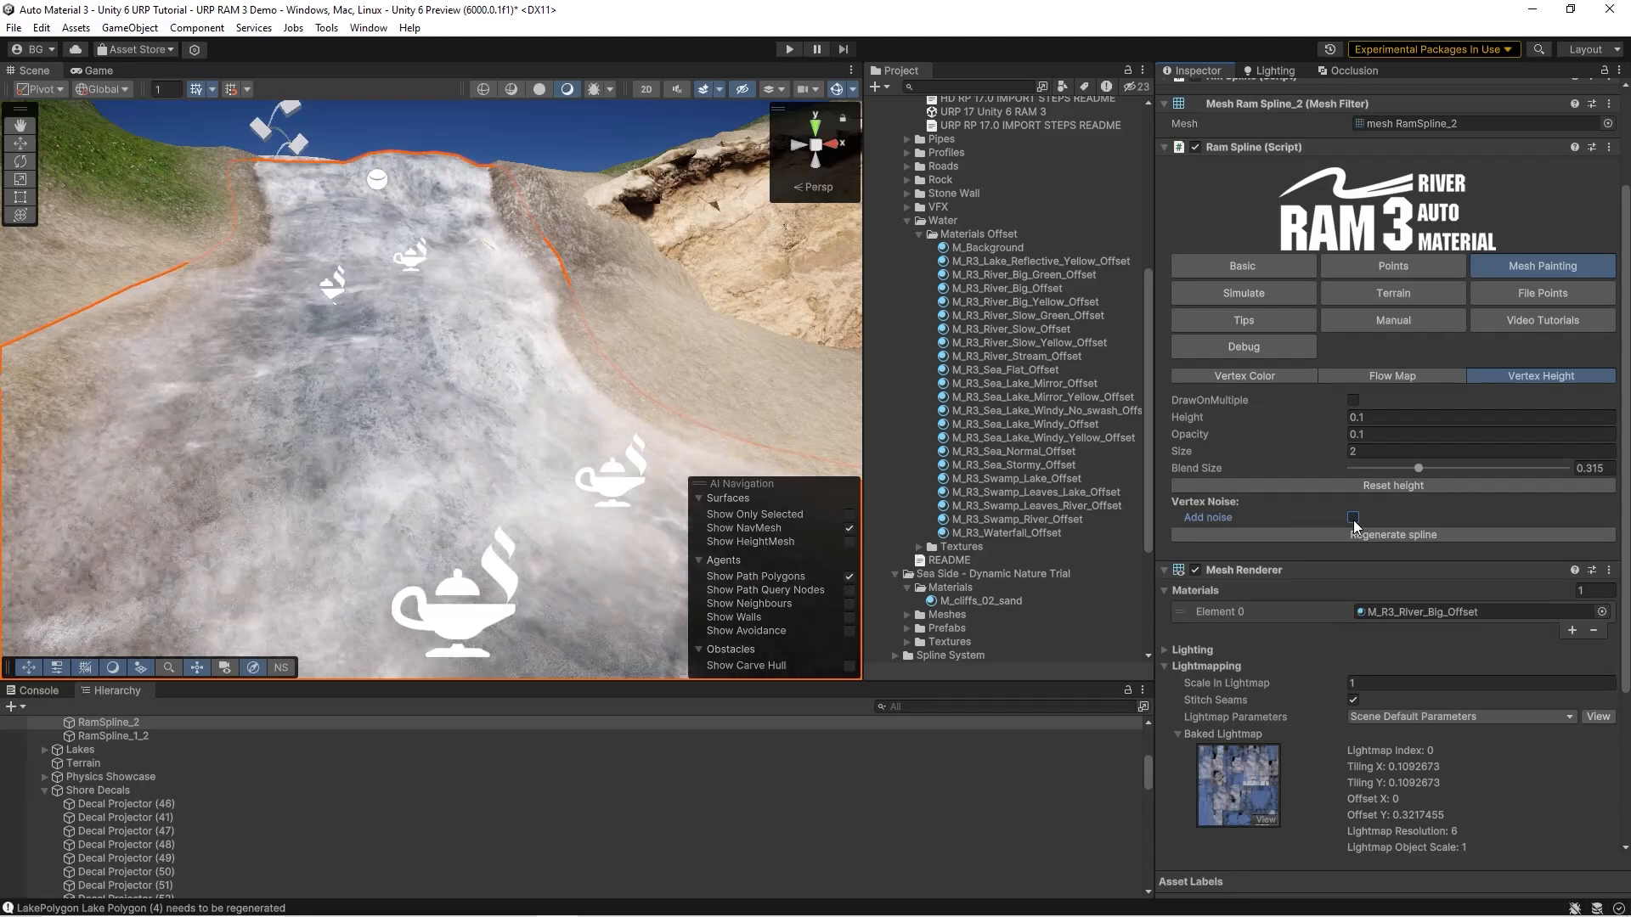
pyautogui.click(1353, 517)
pyautogui.click(1321, 588)
pyautogui.write('0')
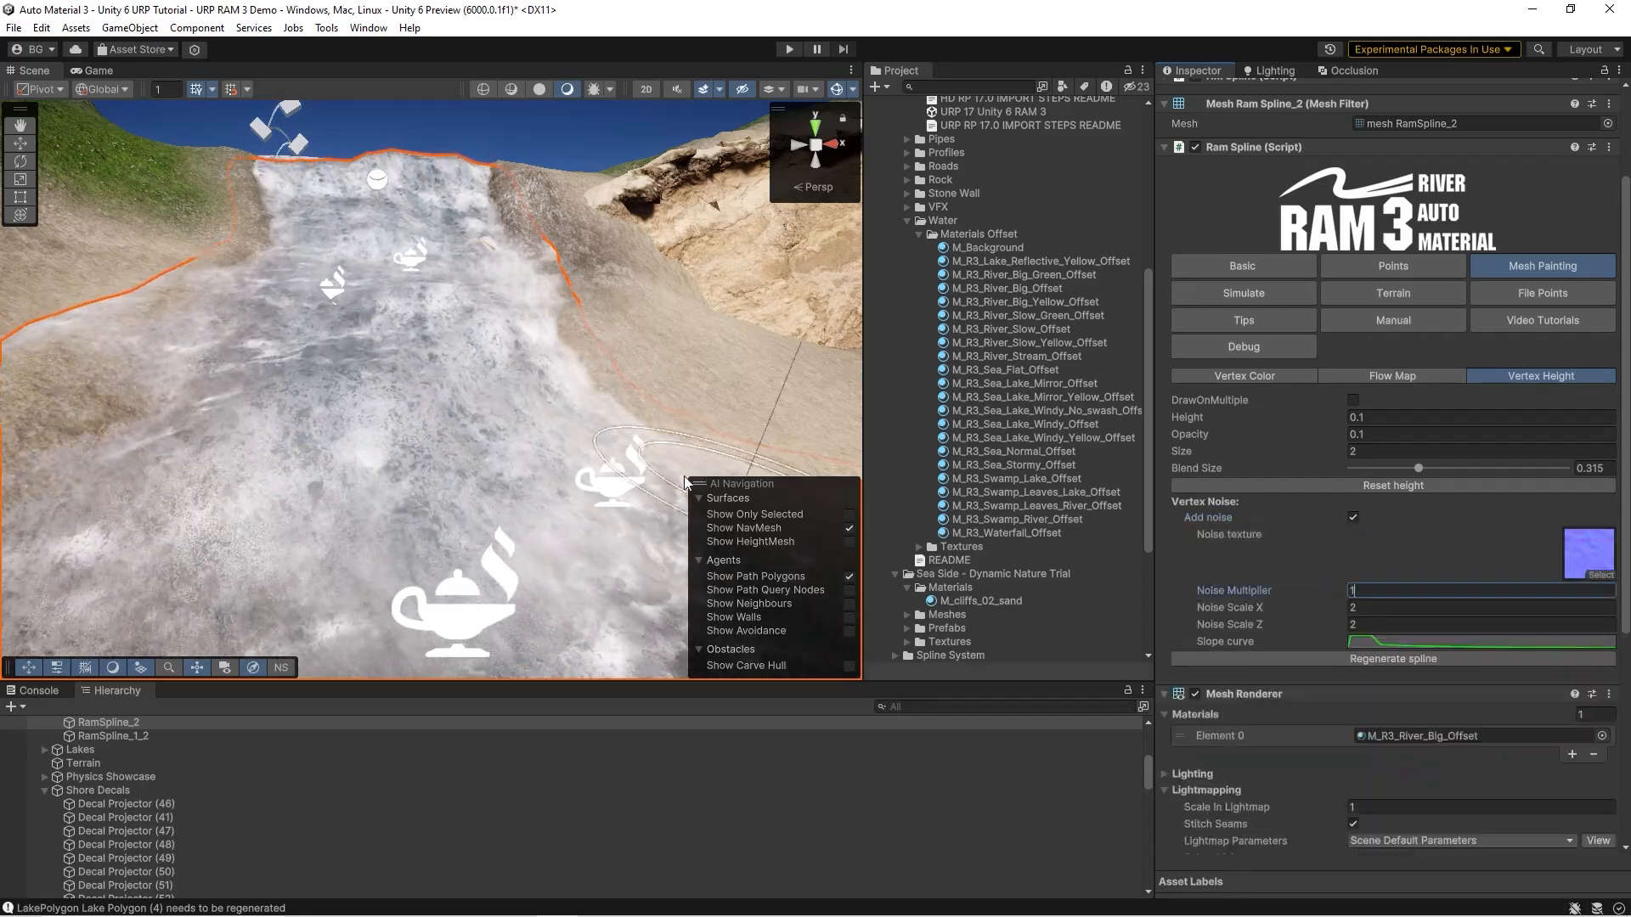
pyautogui.write('.3')
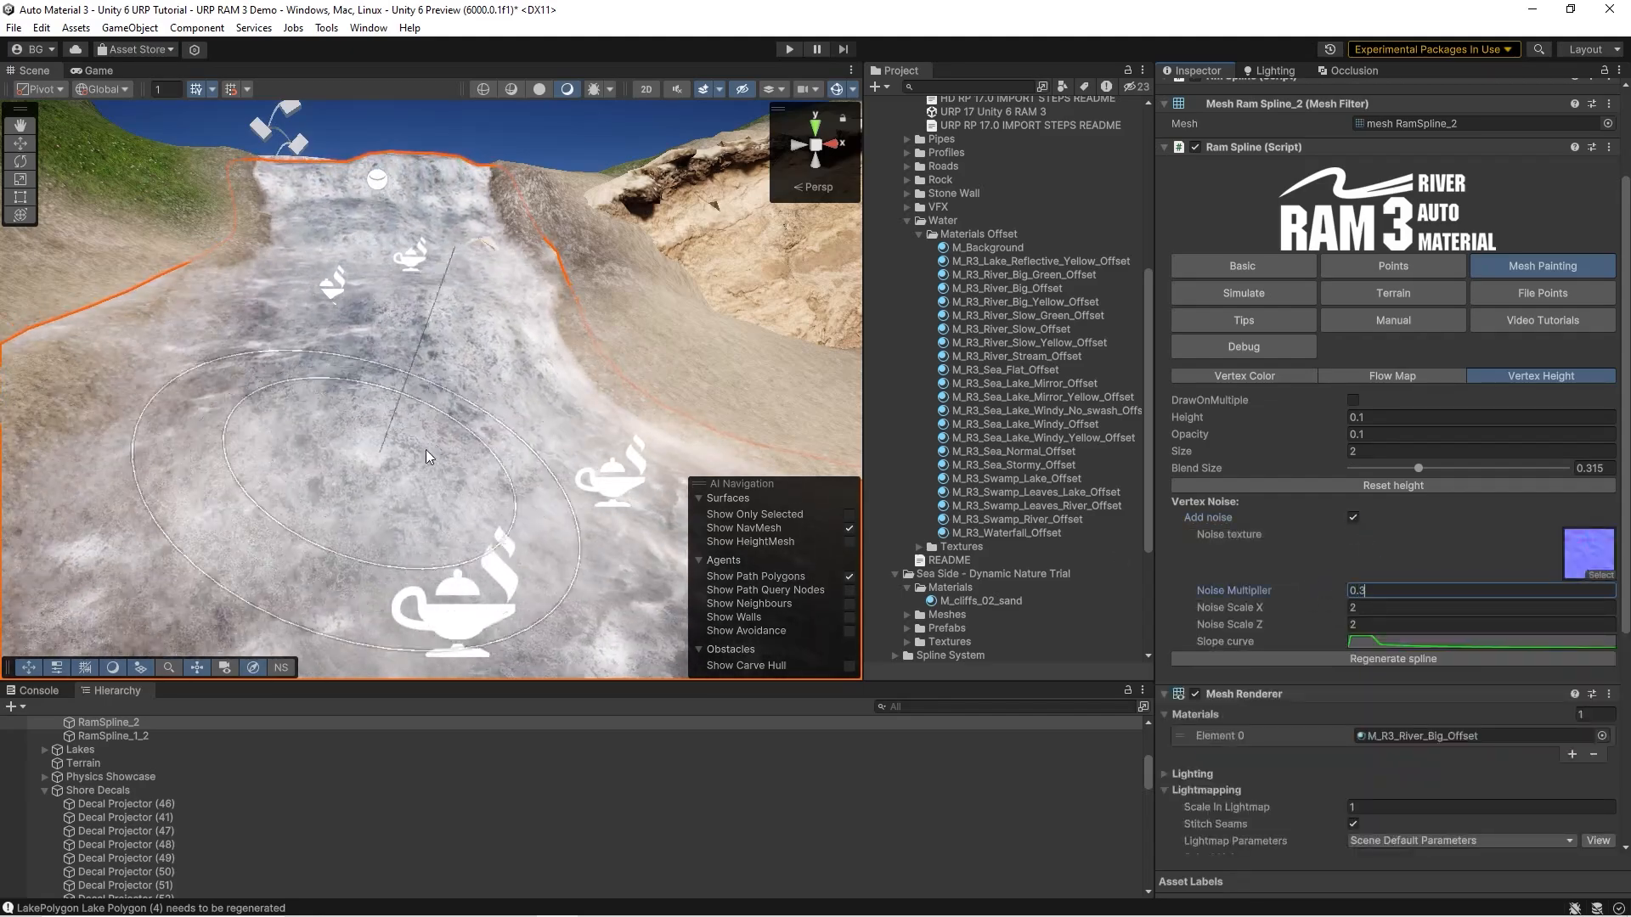
# - Paint vertex height on the river surface beside the reflection probe with height 0.1 and size 2, and regenerate the spline
pyautogui.moveTo(426, 450)
pyautogui.mouseDown(button='right')
pyautogui.moveTo(449, 380)
pyautogui.moveTo(454, 416)
pyautogui.moveTo(484, 420)
pyautogui.moveTo(441, 438)
pyautogui.moveTo(417, 368)
pyautogui.moveTo(586, 377)
pyautogui.moveTo(577, 476)
pyautogui.mouseUp(button='right')
pyautogui.moveTo(577, 476)
pyautogui.mouseDown()
pyautogui.moveTo(481, 414)
pyautogui.moveTo(618, 369)
pyautogui.mouseUp()
pyautogui.moveTo(618, 369); pyautogui.dragTo(540, 457, button='right')
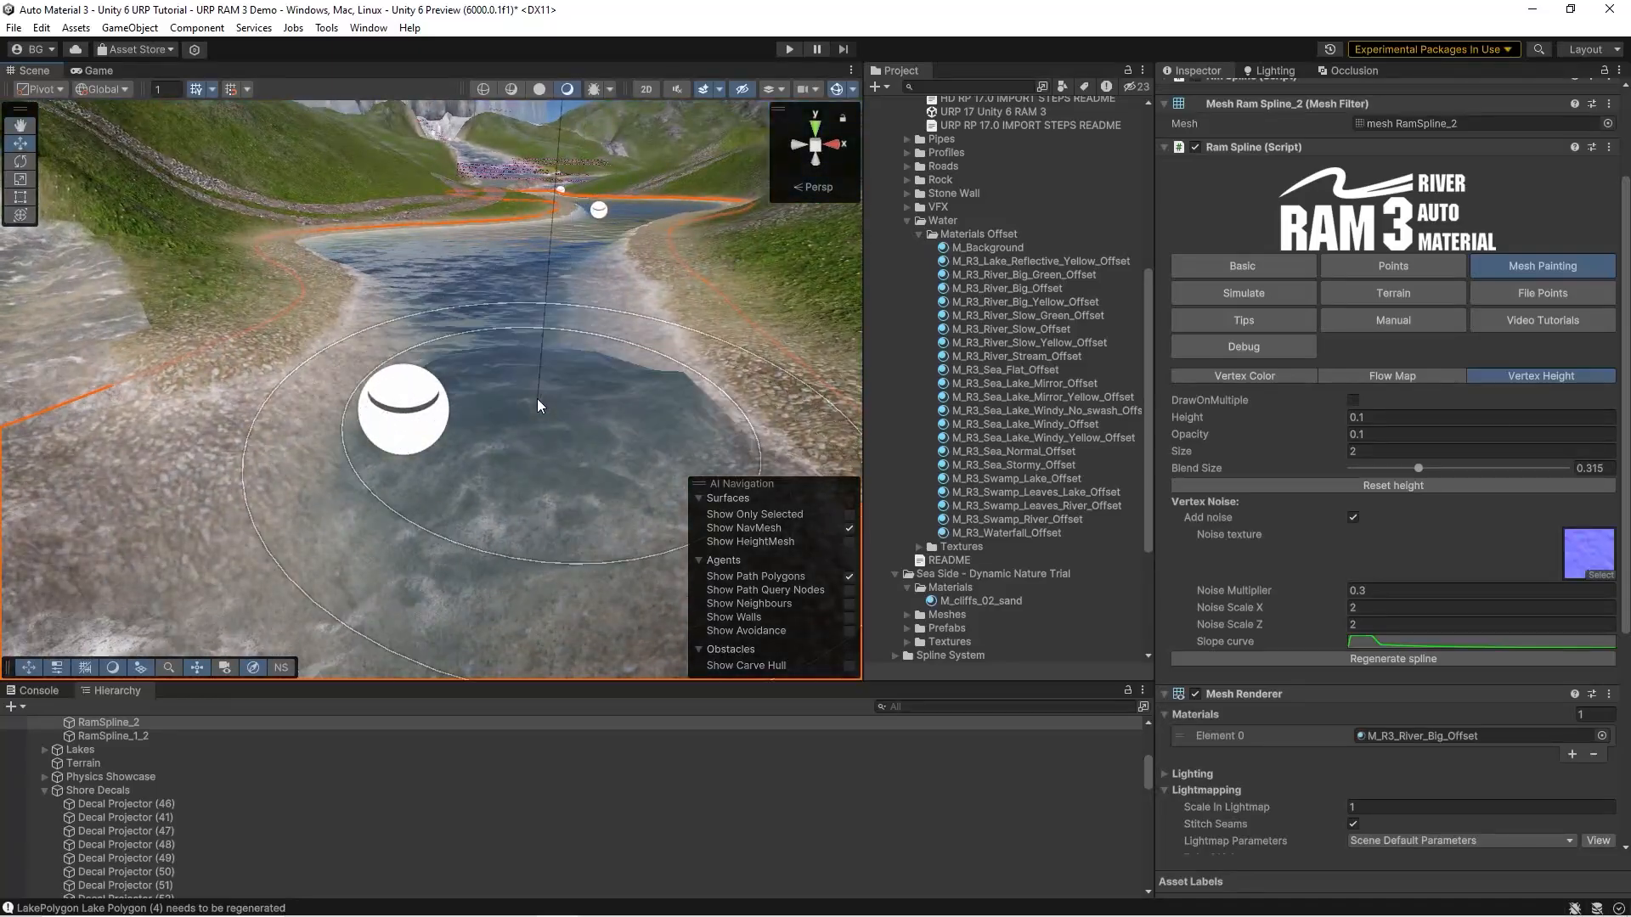
pyautogui.moveTo(537, 400); pyautogui.dragTo(548, 412)
pyautogui.click(1338, 659)
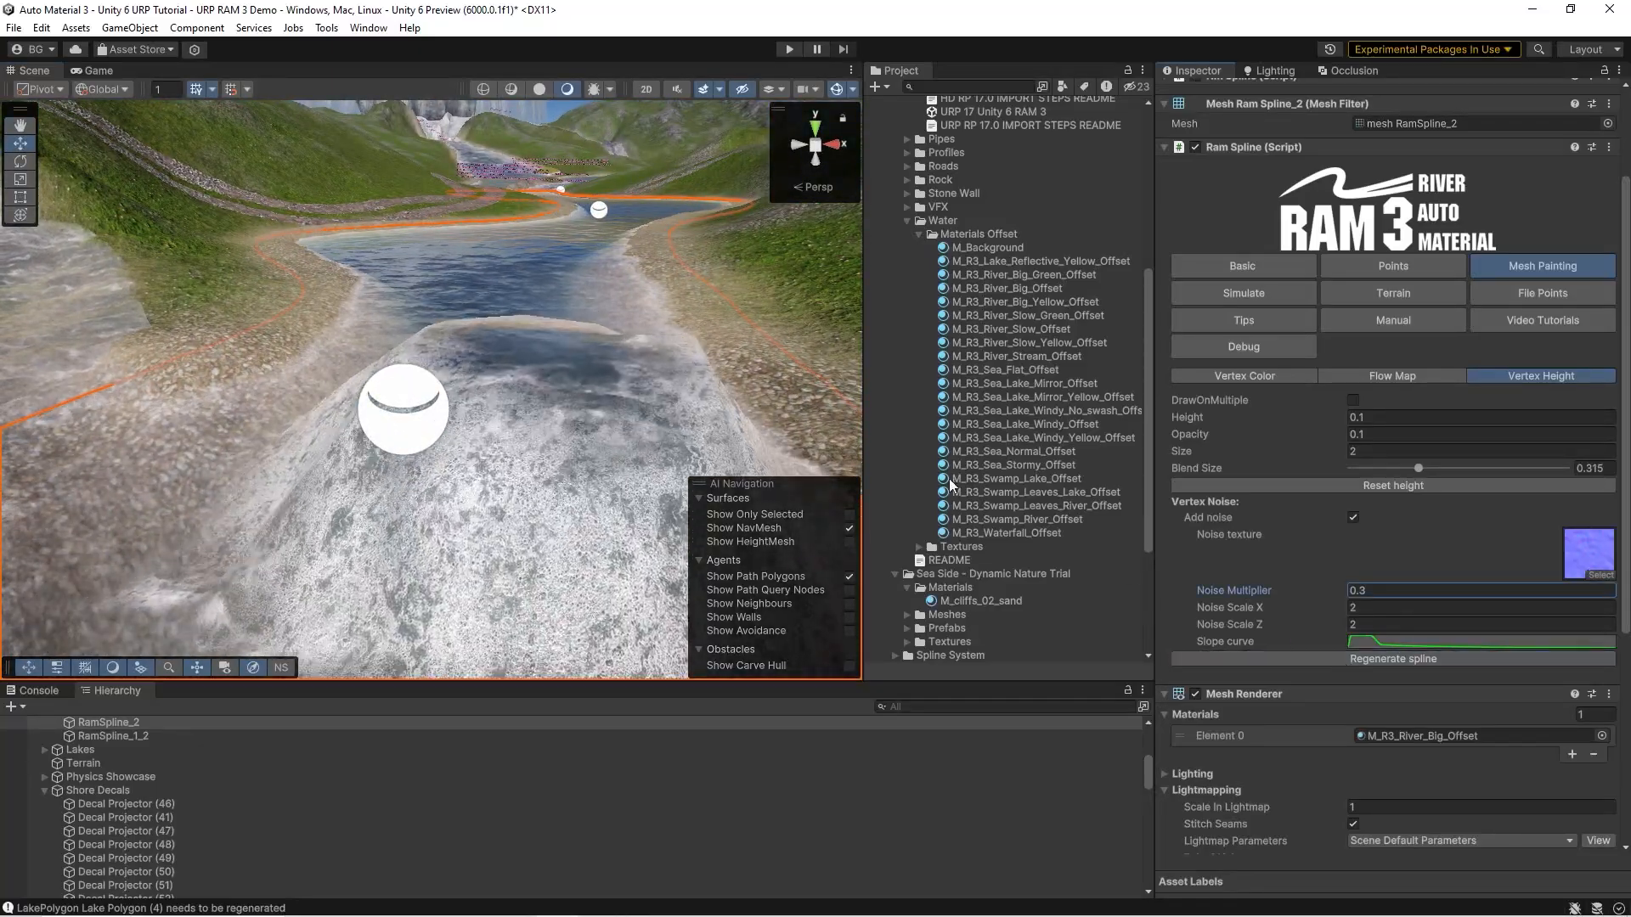
# - Show the river's Flow Map painting settings while viewing the cascade
pyautogui.moveTo(526, 356)
pyautogui.mouseDown(button='right')
pyautogui.moveTo(329, 322)
pyautogui.moveTo(592, 293)
pyautogui.moveTo(1027, 396)
pyautogui.moveTo(1143, 401)
pyautogui.moveTo(1039, 356)
pyautogui.moveTo(475, 382)
pyautogui.mouseUp(button='right')
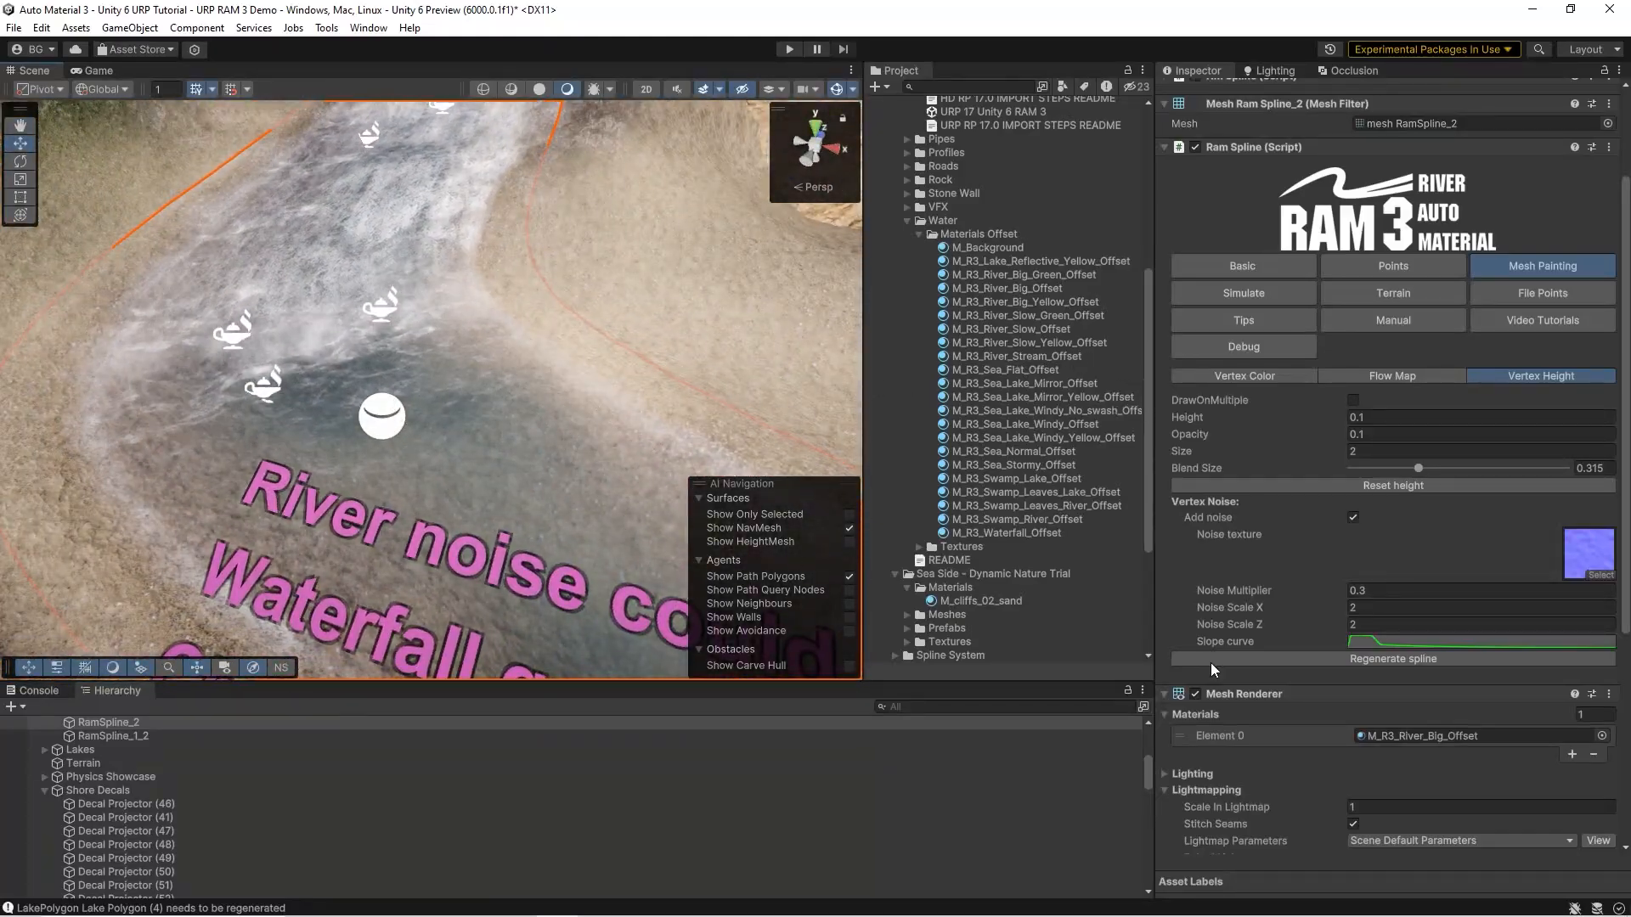
pyautogui.click(1369, 378)
pyautogui.moveTo(510, 361); pyautogui.dragTo(649, 355, button='right')
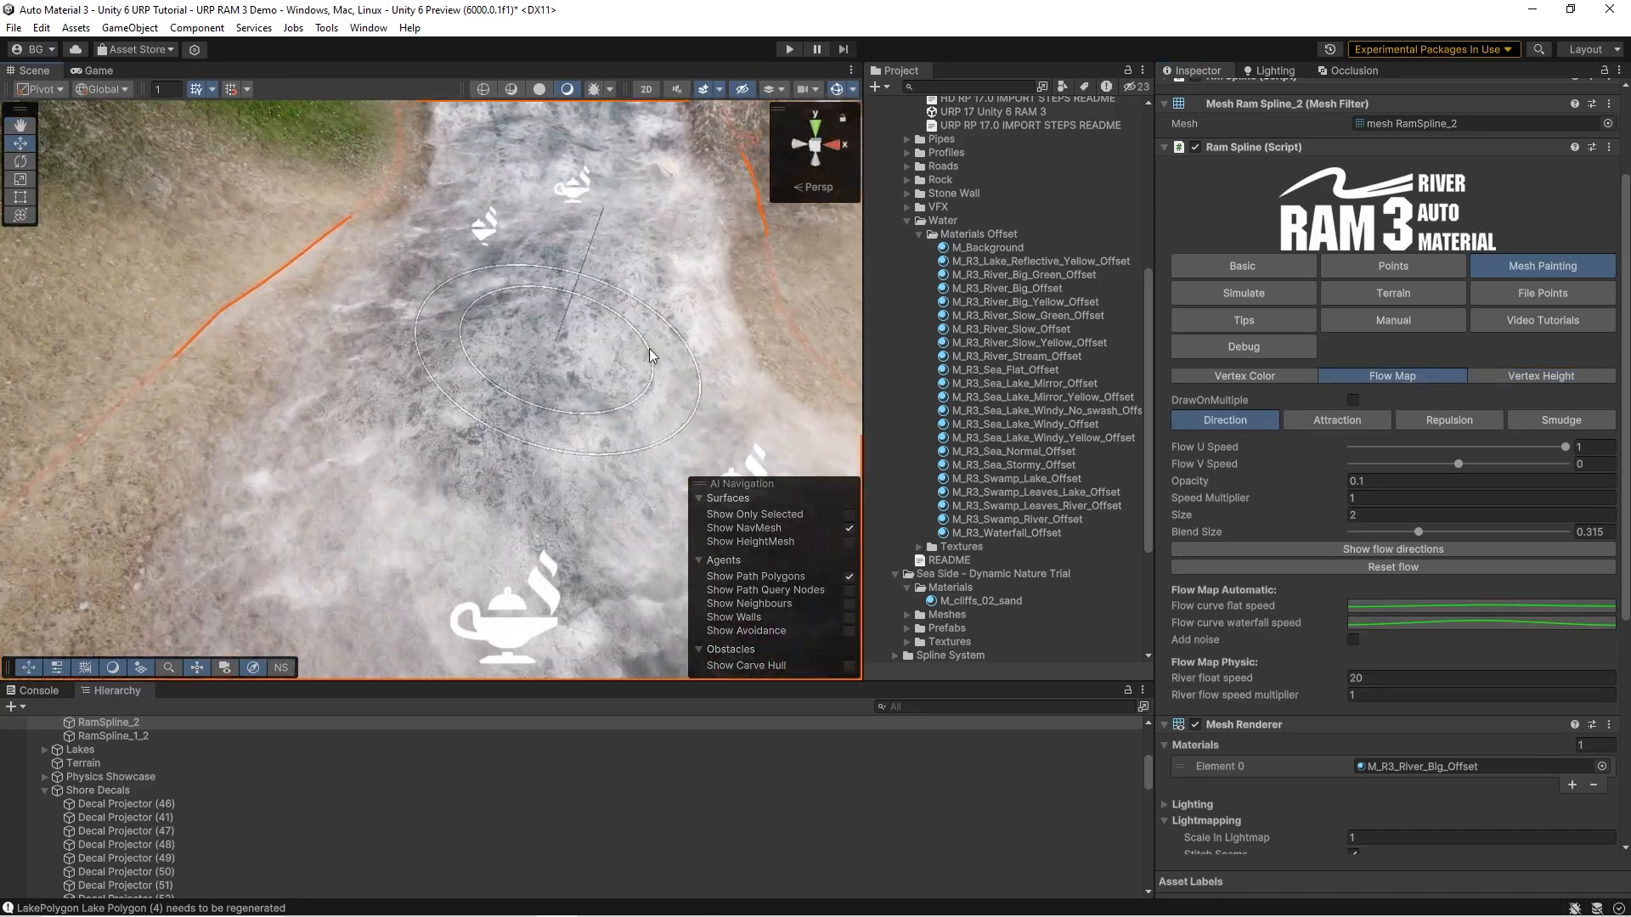
# - Set the river's vertex draw color to white and restrict vertex color painting to the red slow water channel
pyautogui.click(1245, 377)
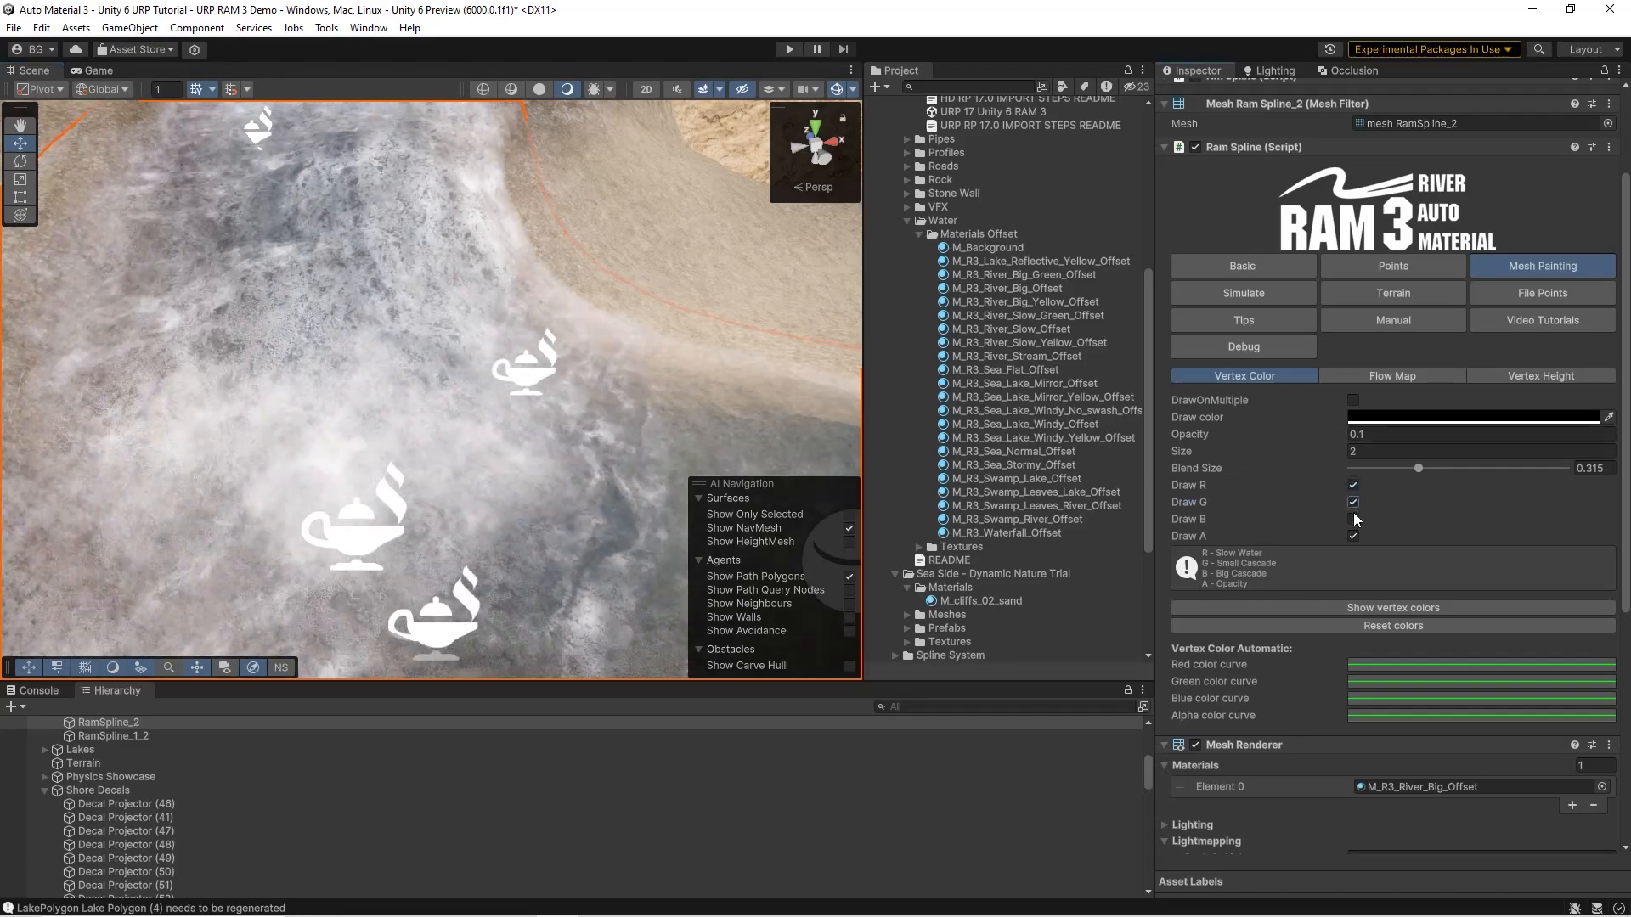
pyautogui.click(1410, 417)
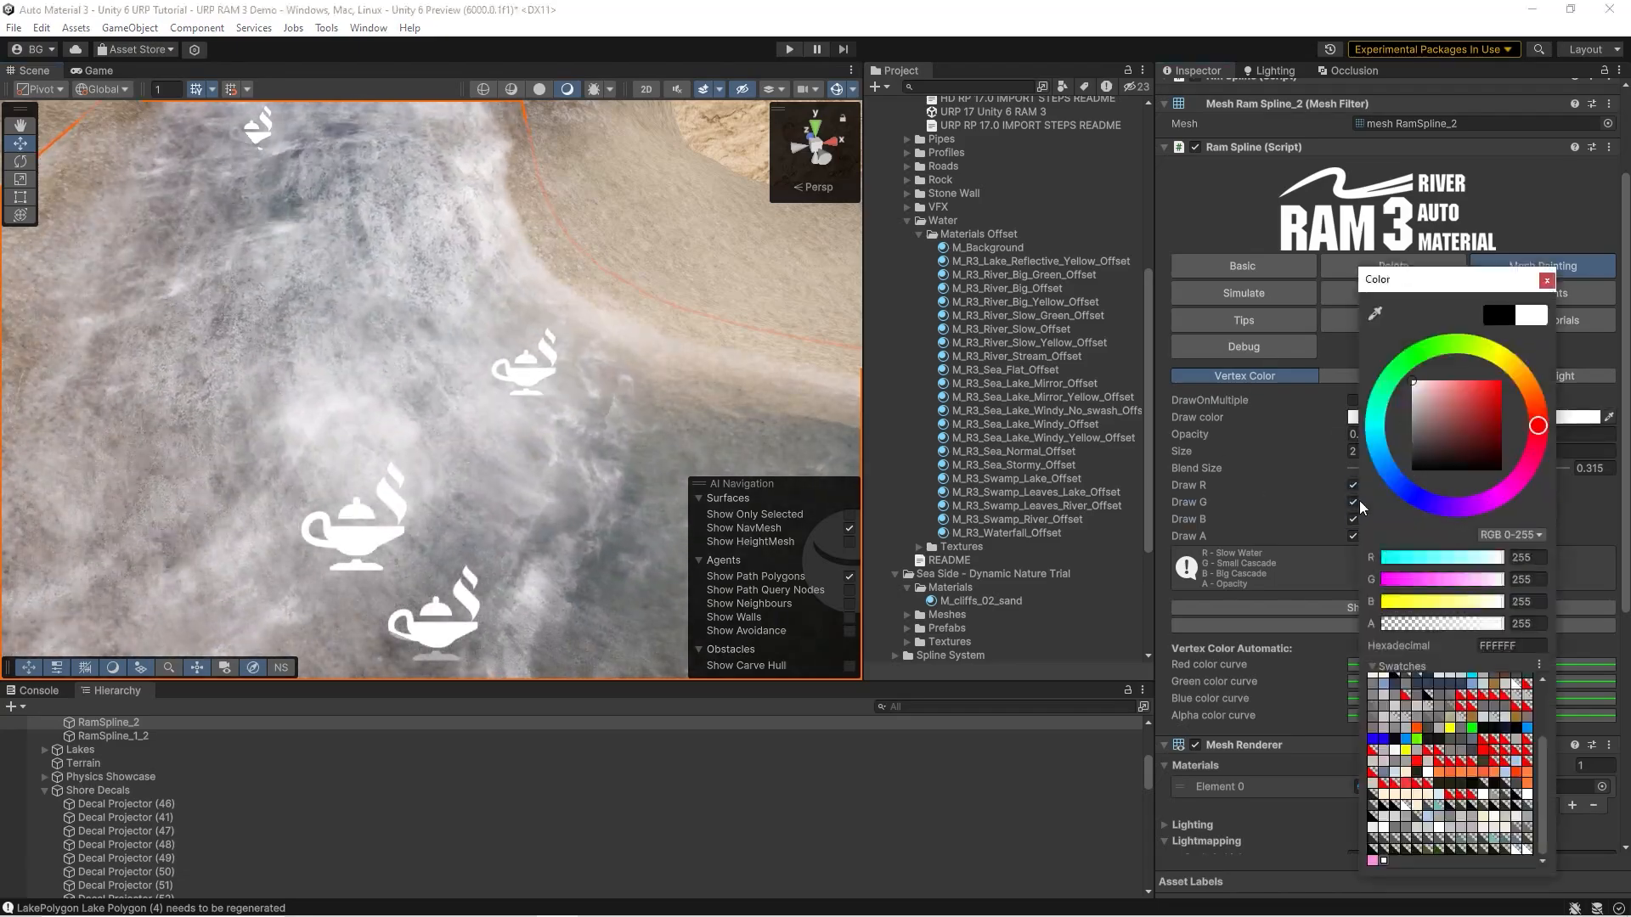
pyautogui.click(1352, 509)
pyautogui.click(1353, 538)
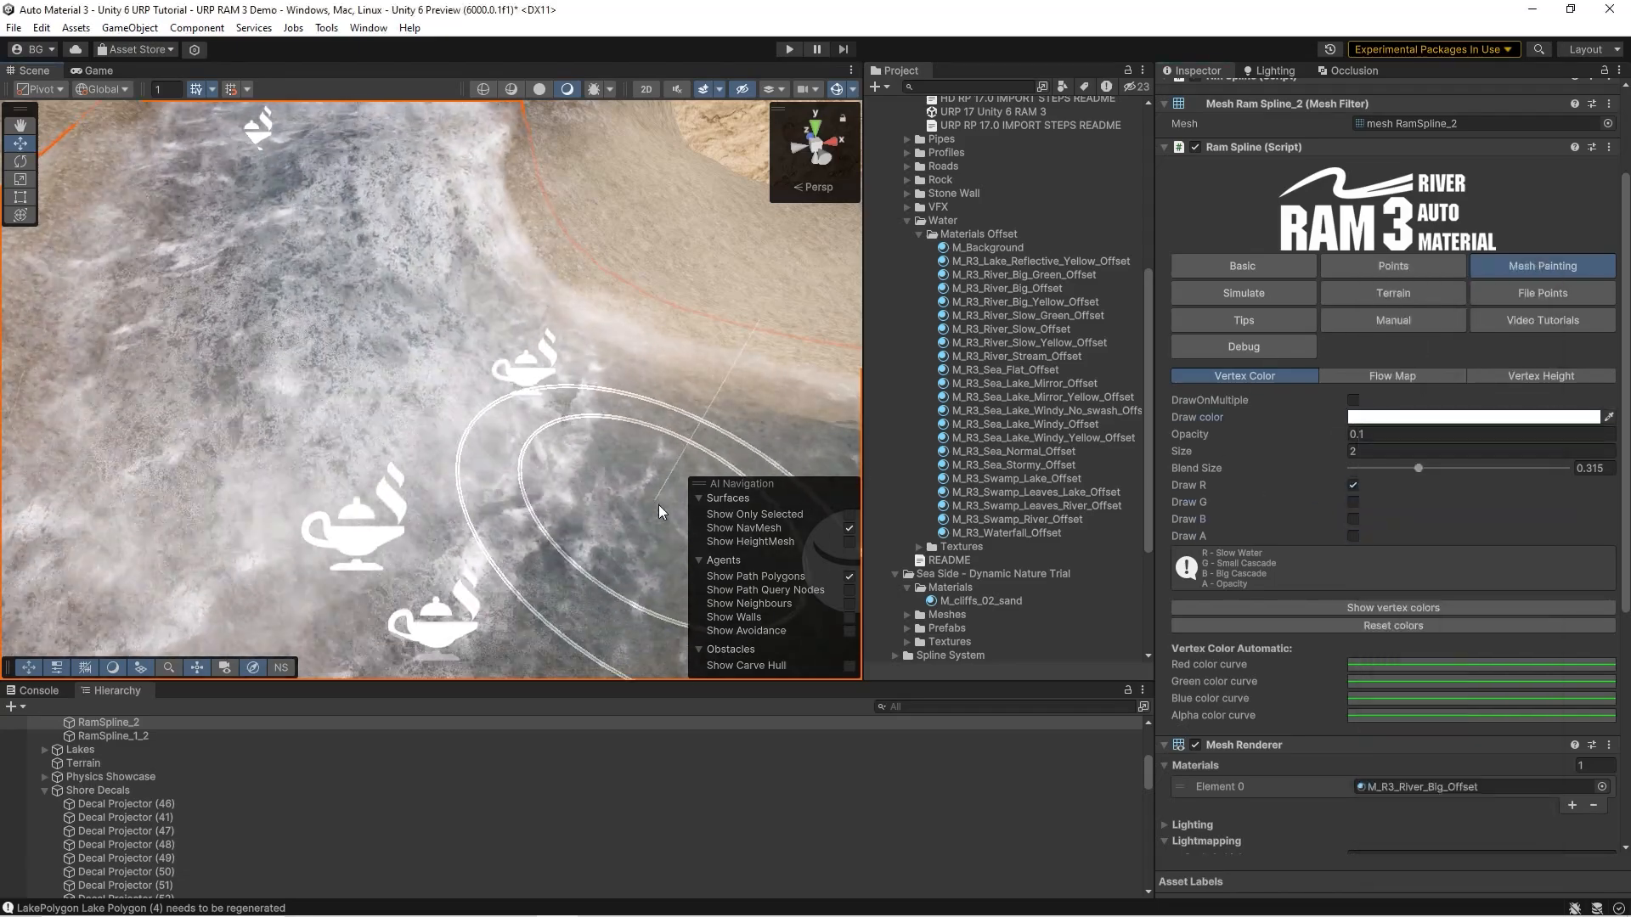
# - Paint the water at the foot of the cascade with the red and green channels, and switch drawing to only the blue channel
pyautogui.moveTo(535, 416); pyautogui.dragTo(663, 374, button='right')
pyautogui.moveTo(663, 374); pyautogui.dragTo(625, 350)
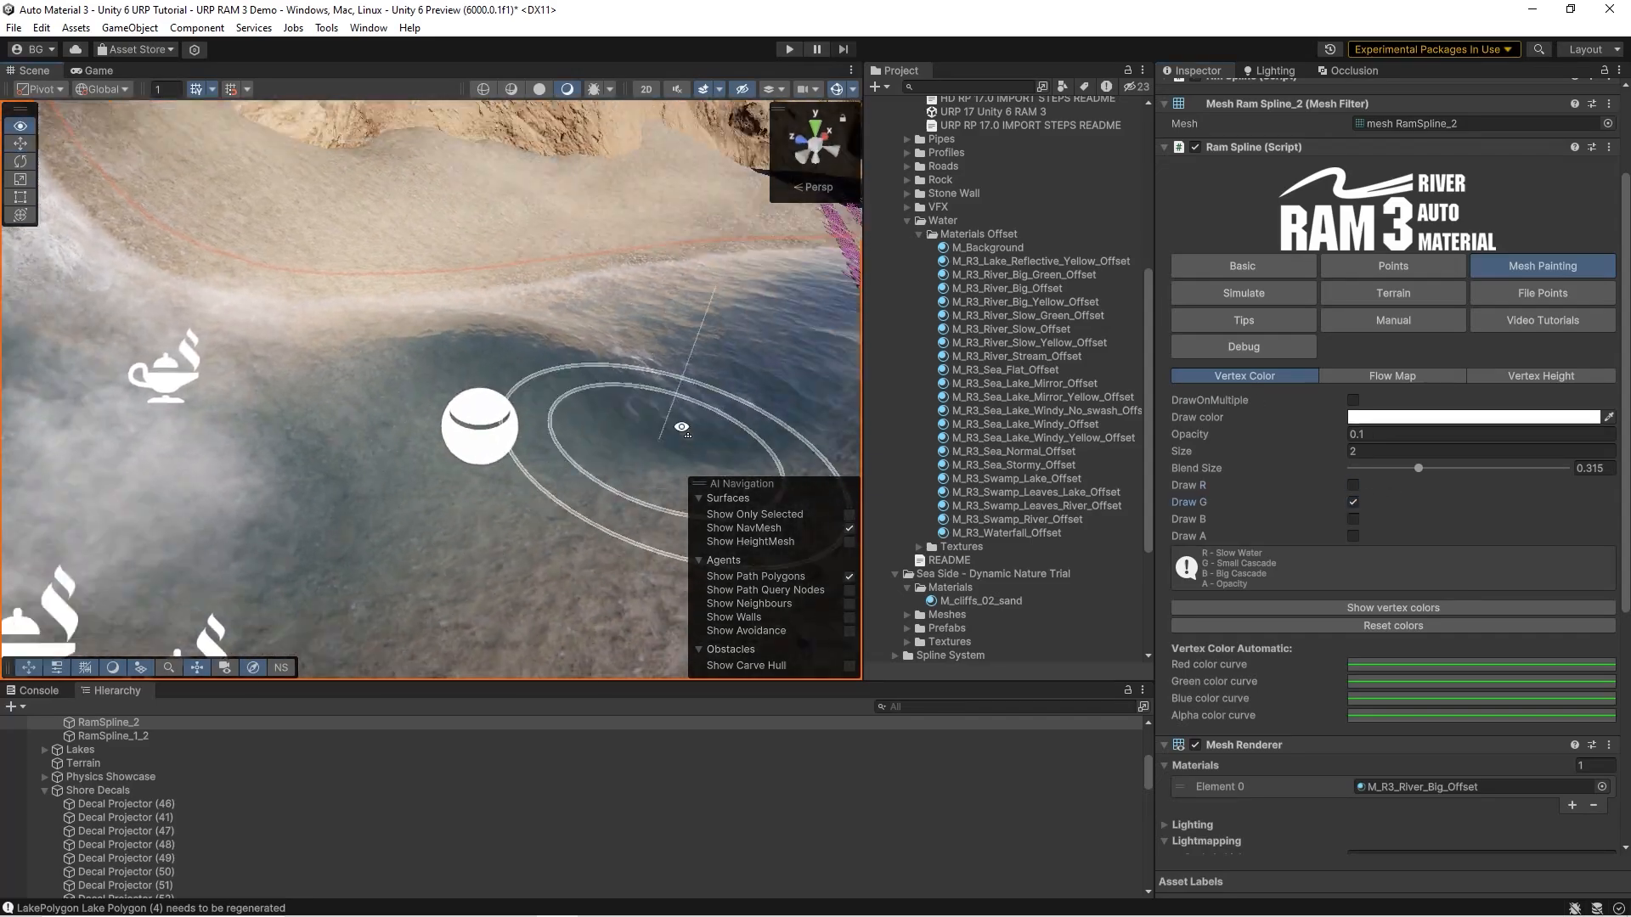
pyautogui.moveTo(681, 427); pyautogui.dragTo(516, 404, button='right')
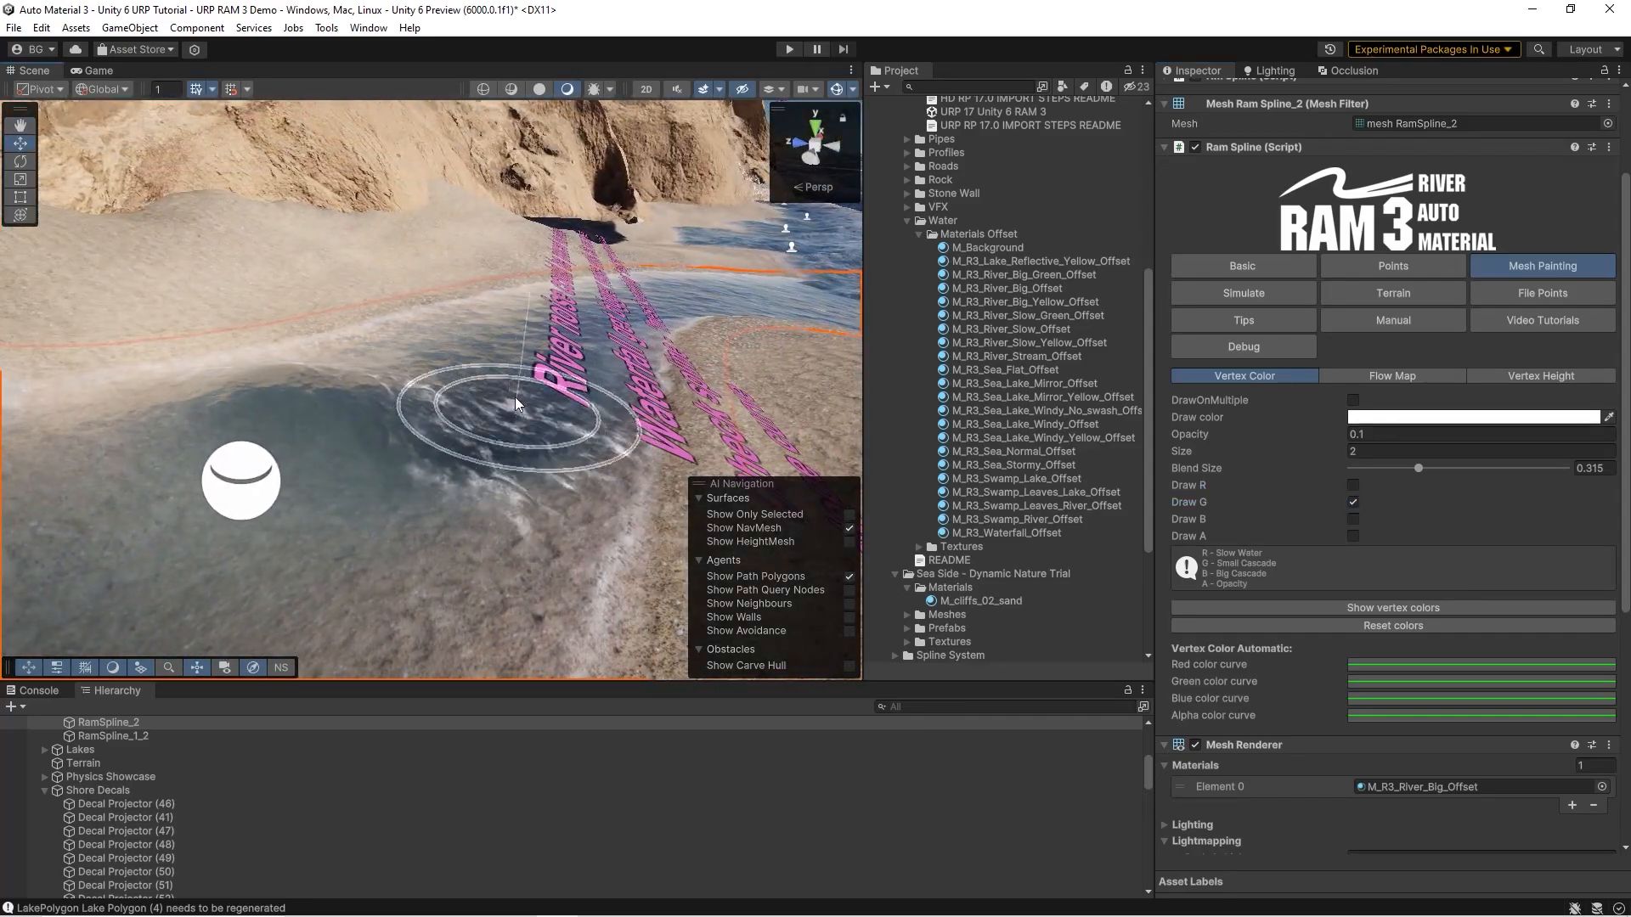
pyautogui.click(1353, 519)
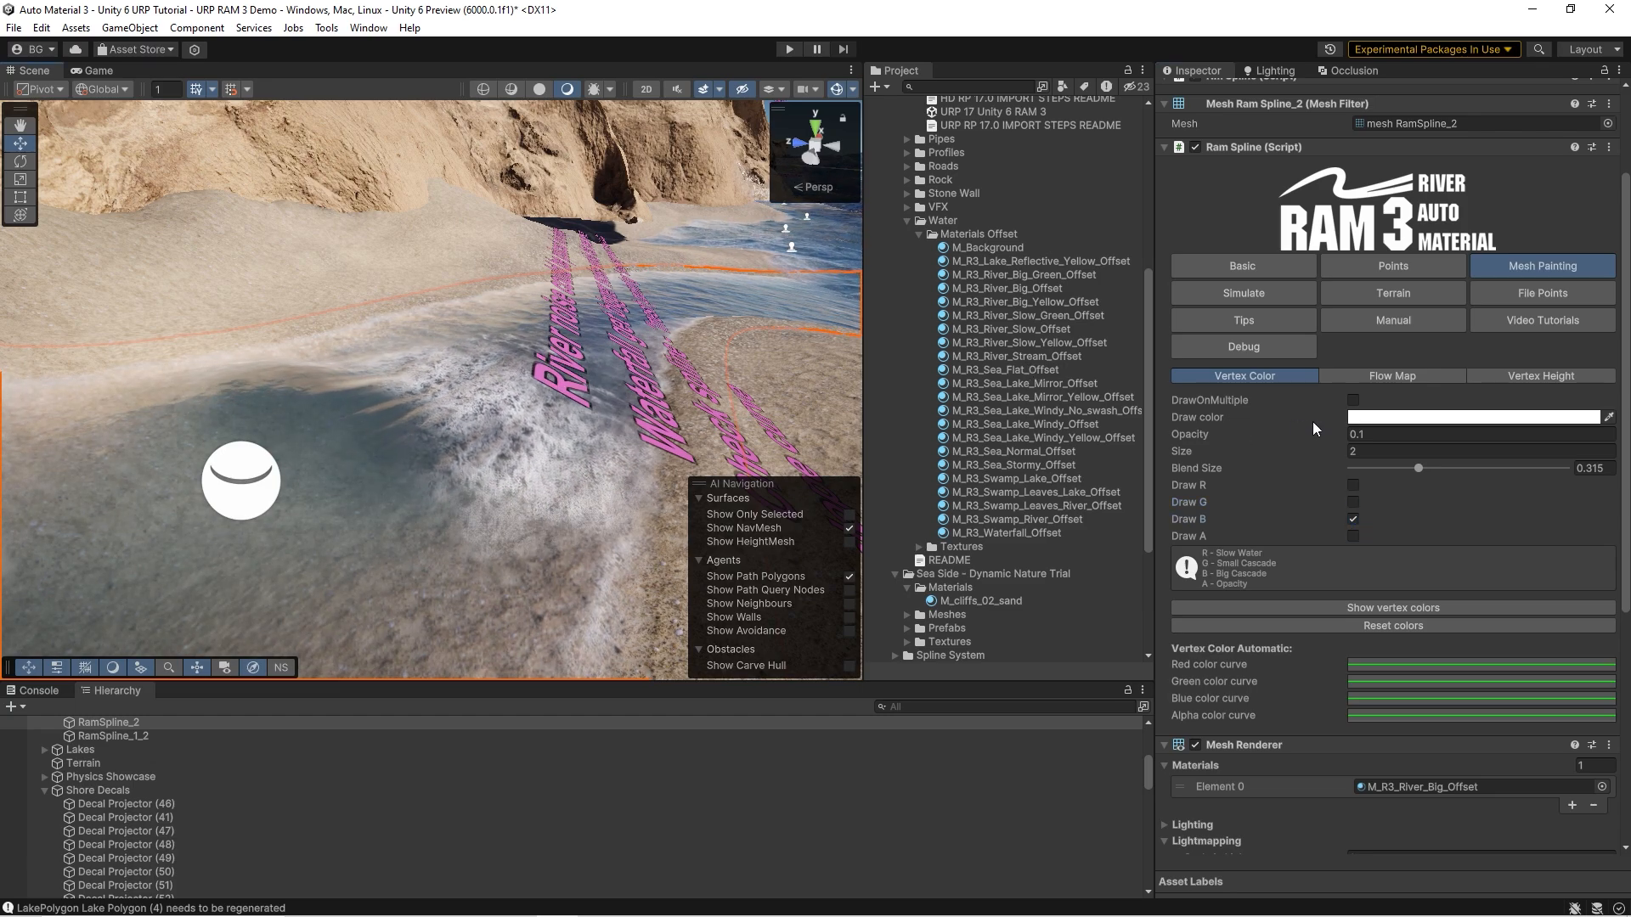
# - Select the mountain road spline on the grassy hill and inspect its mesh curve
pyautogui.click(1036, 384)
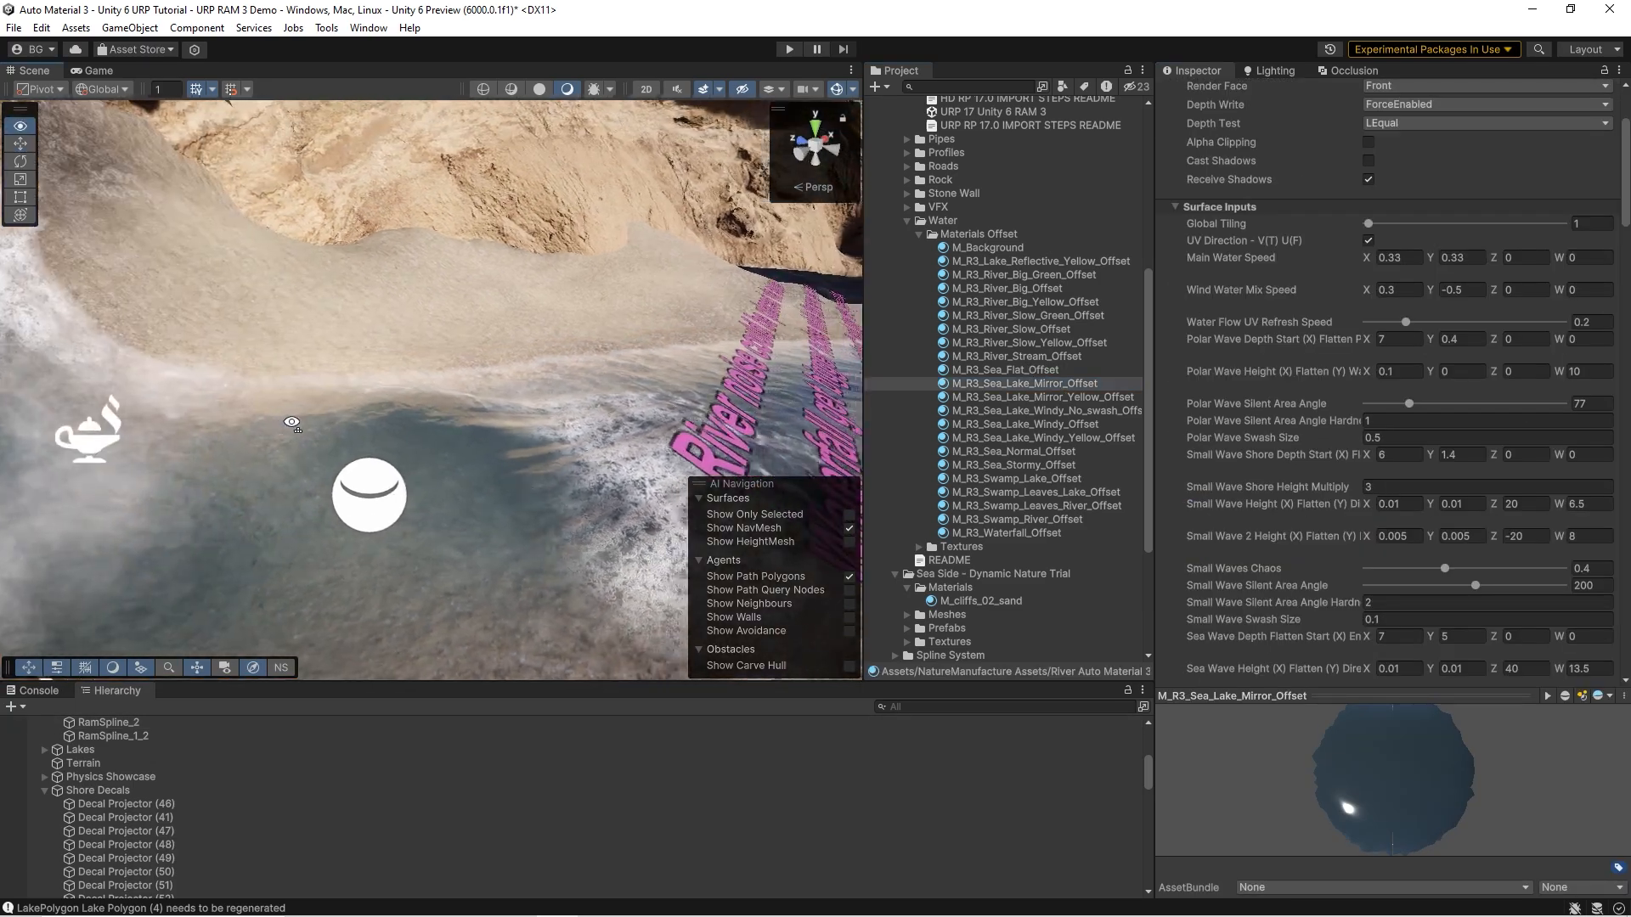
pyautogui.moveTo(291, 453); pyautogui.dragTo(574, 372, button='right')
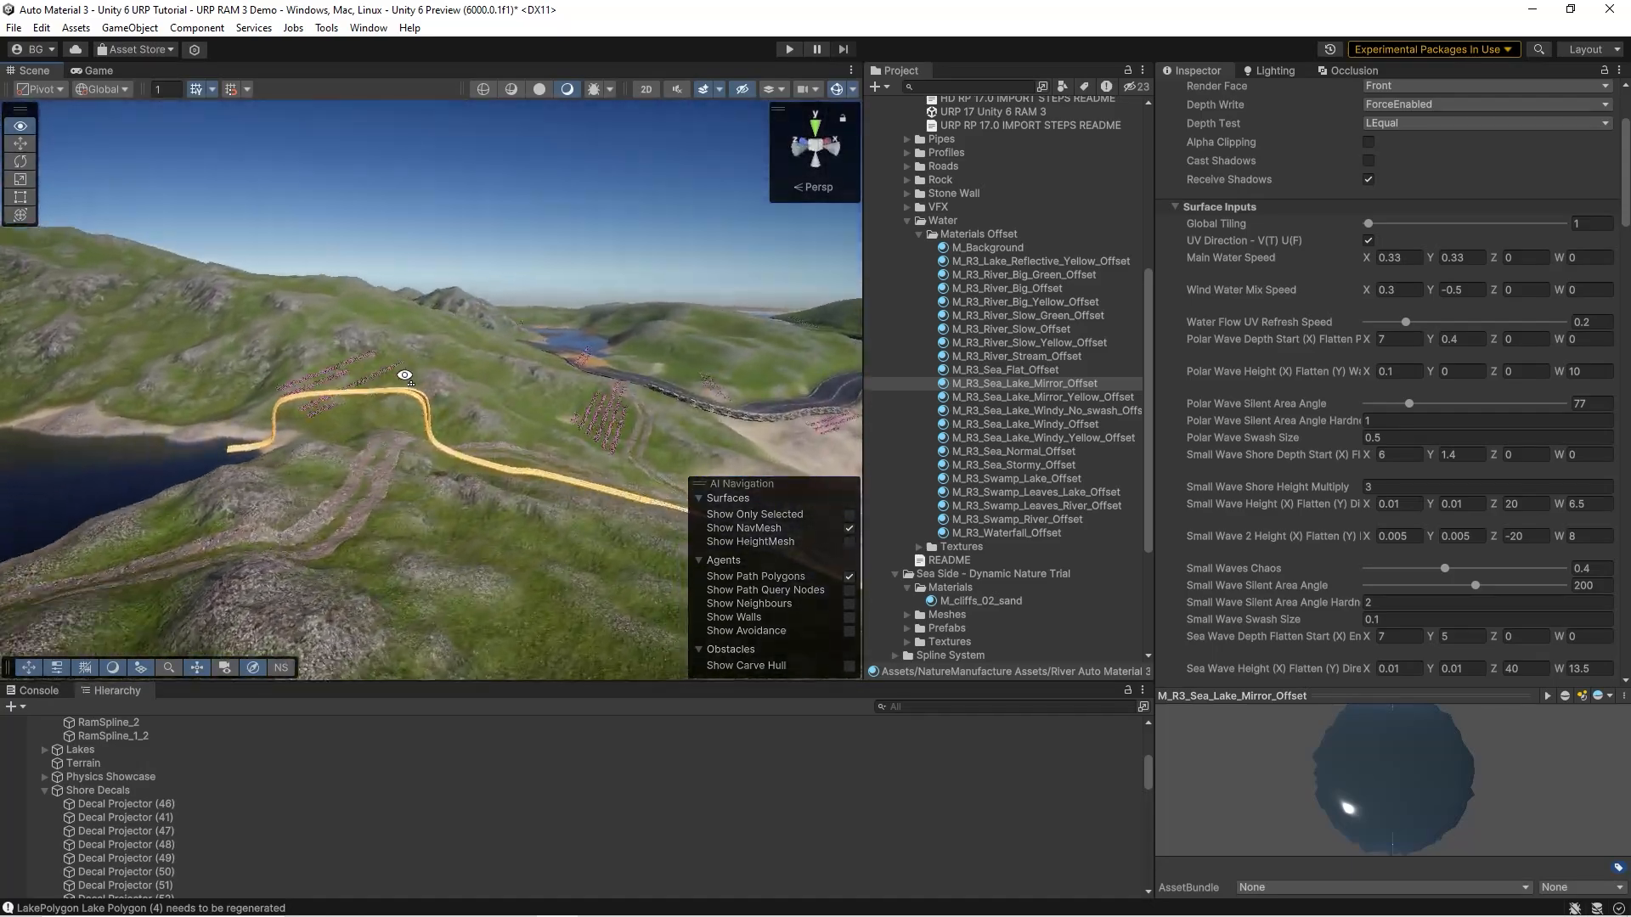
pyautogui.moveTo(405, 376); pyautogui.dragTo(144, 452, button='right')
pyautogui.click(321, 510)
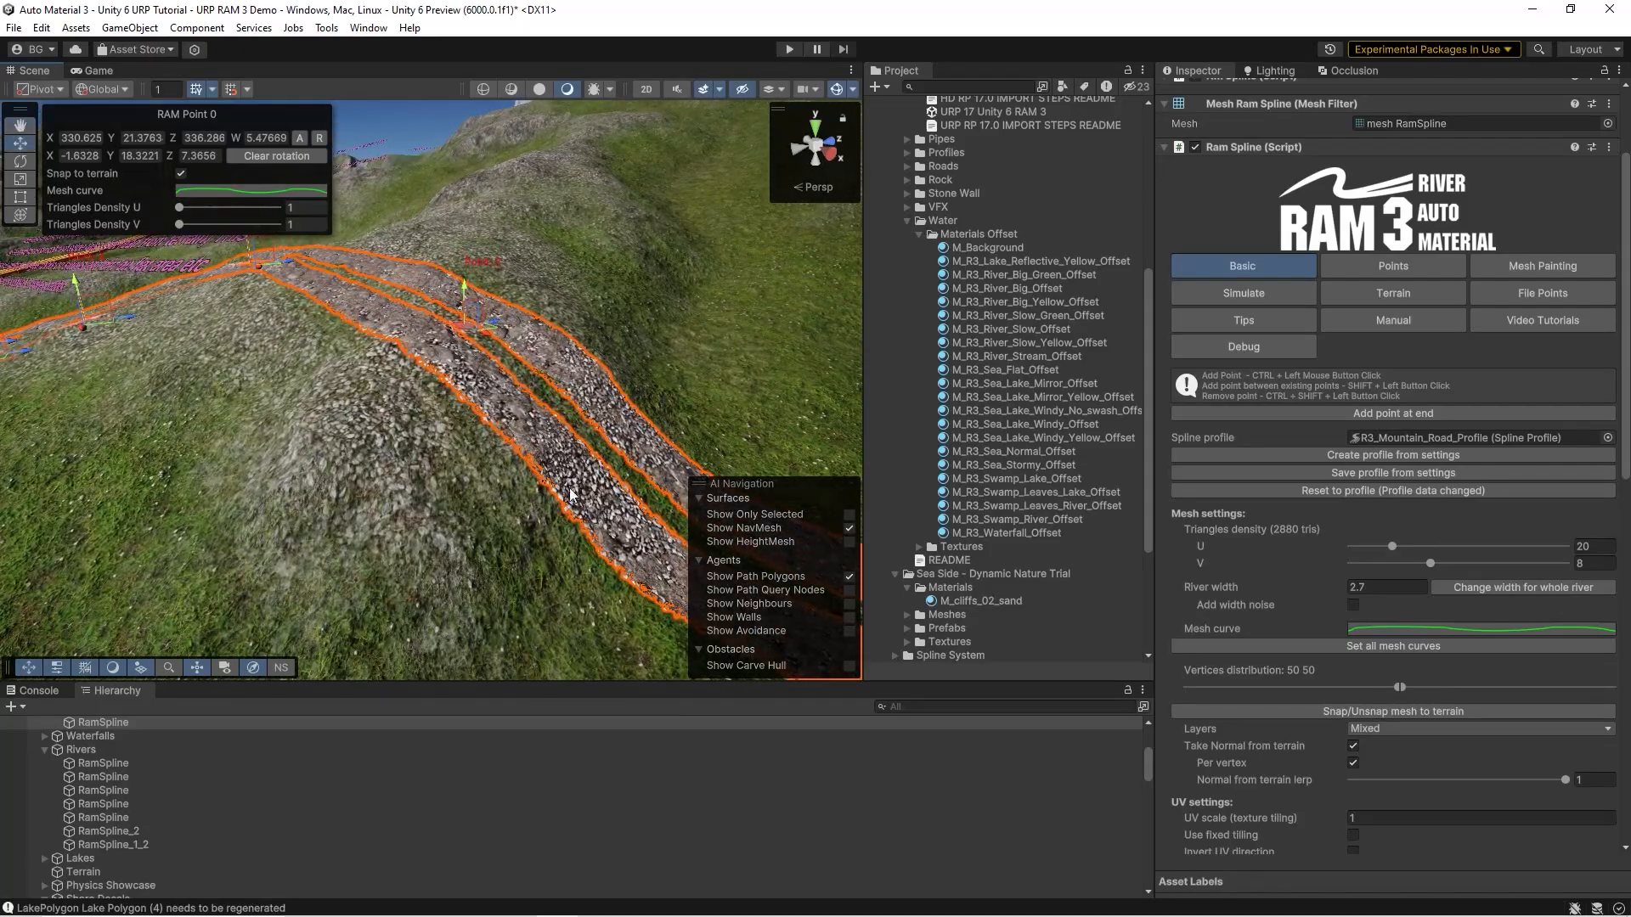
pyautogui.moveTo(571, 496); pyautogui.dragTo(365, 384, button='right')
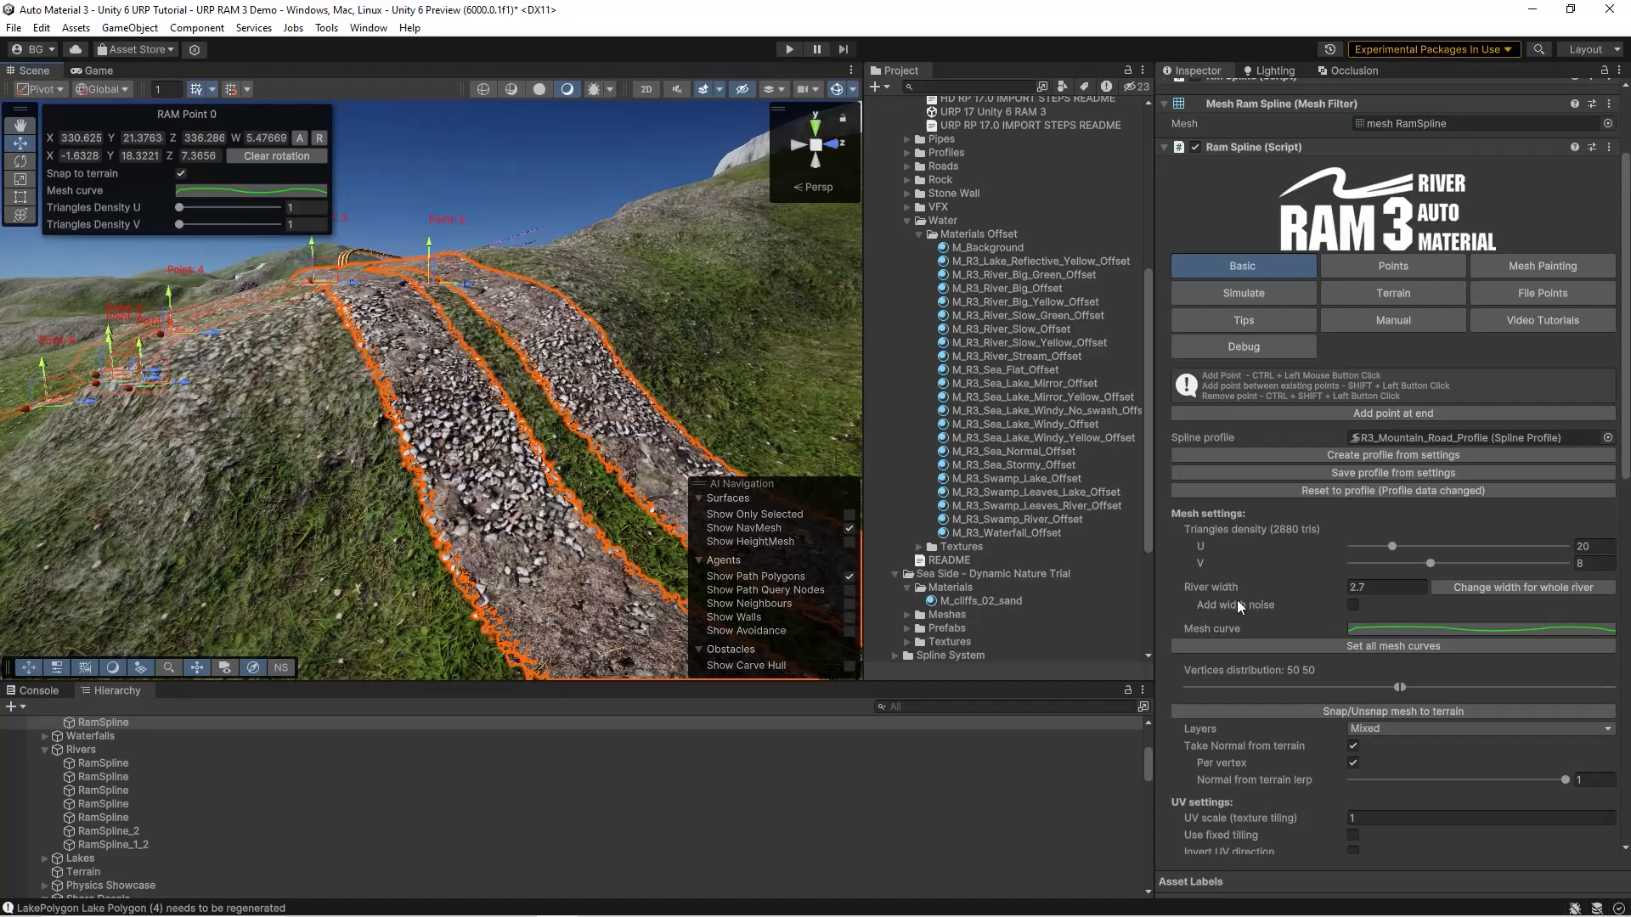
pyautogui.click(1409, 630)
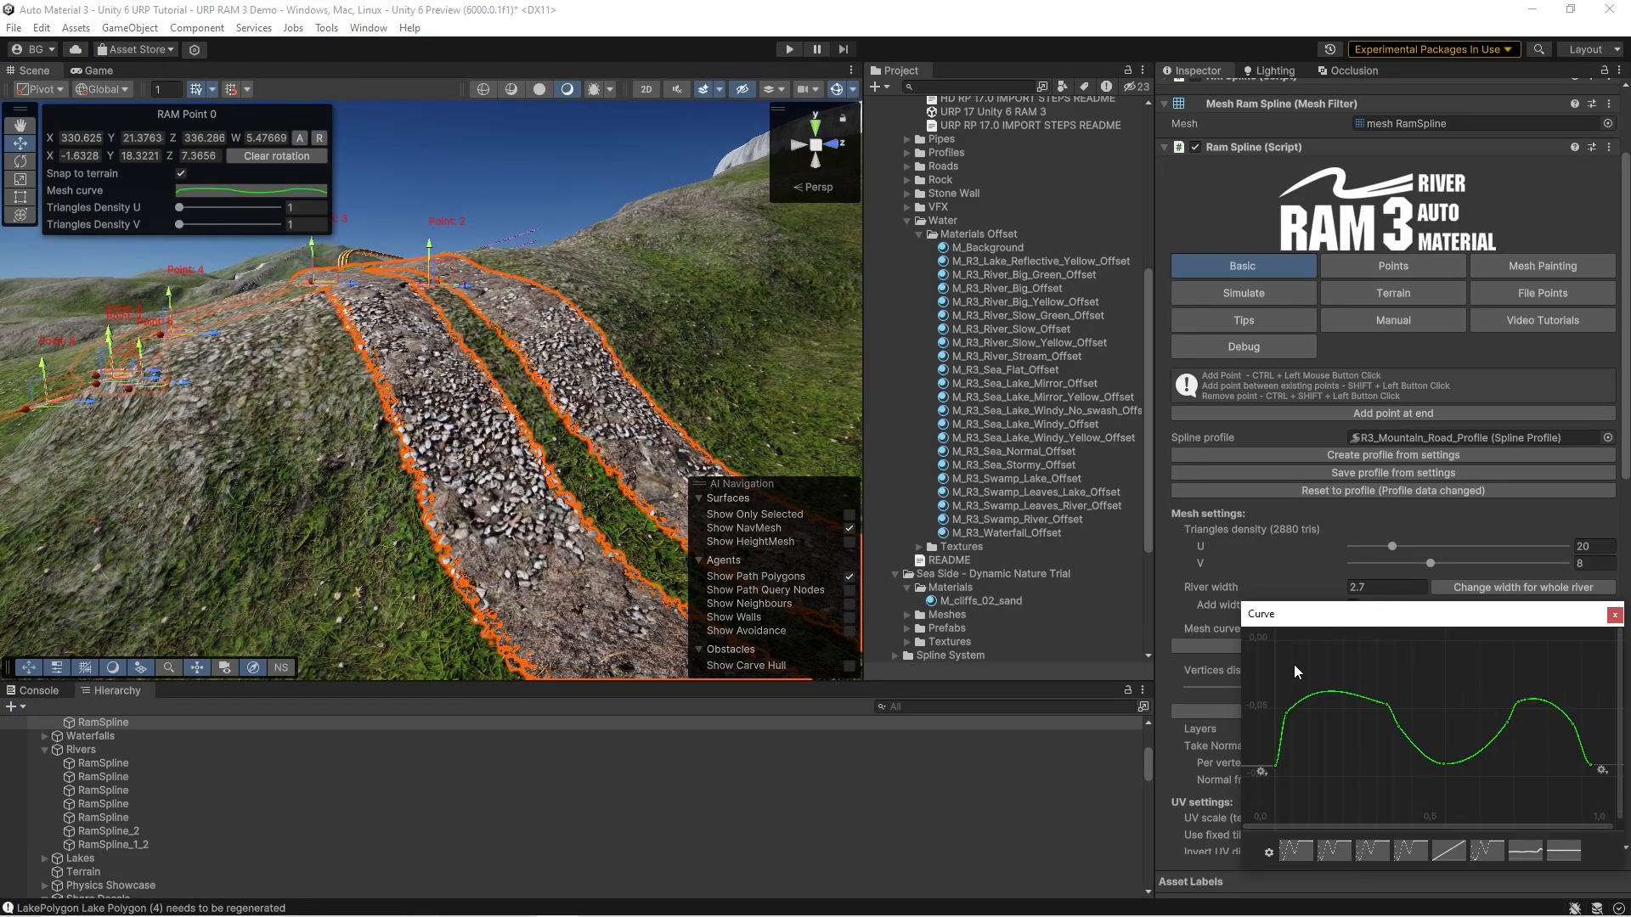
pyautogui.moveTo(365, 450); pyautogui.dragTo(528, 468, button='right')
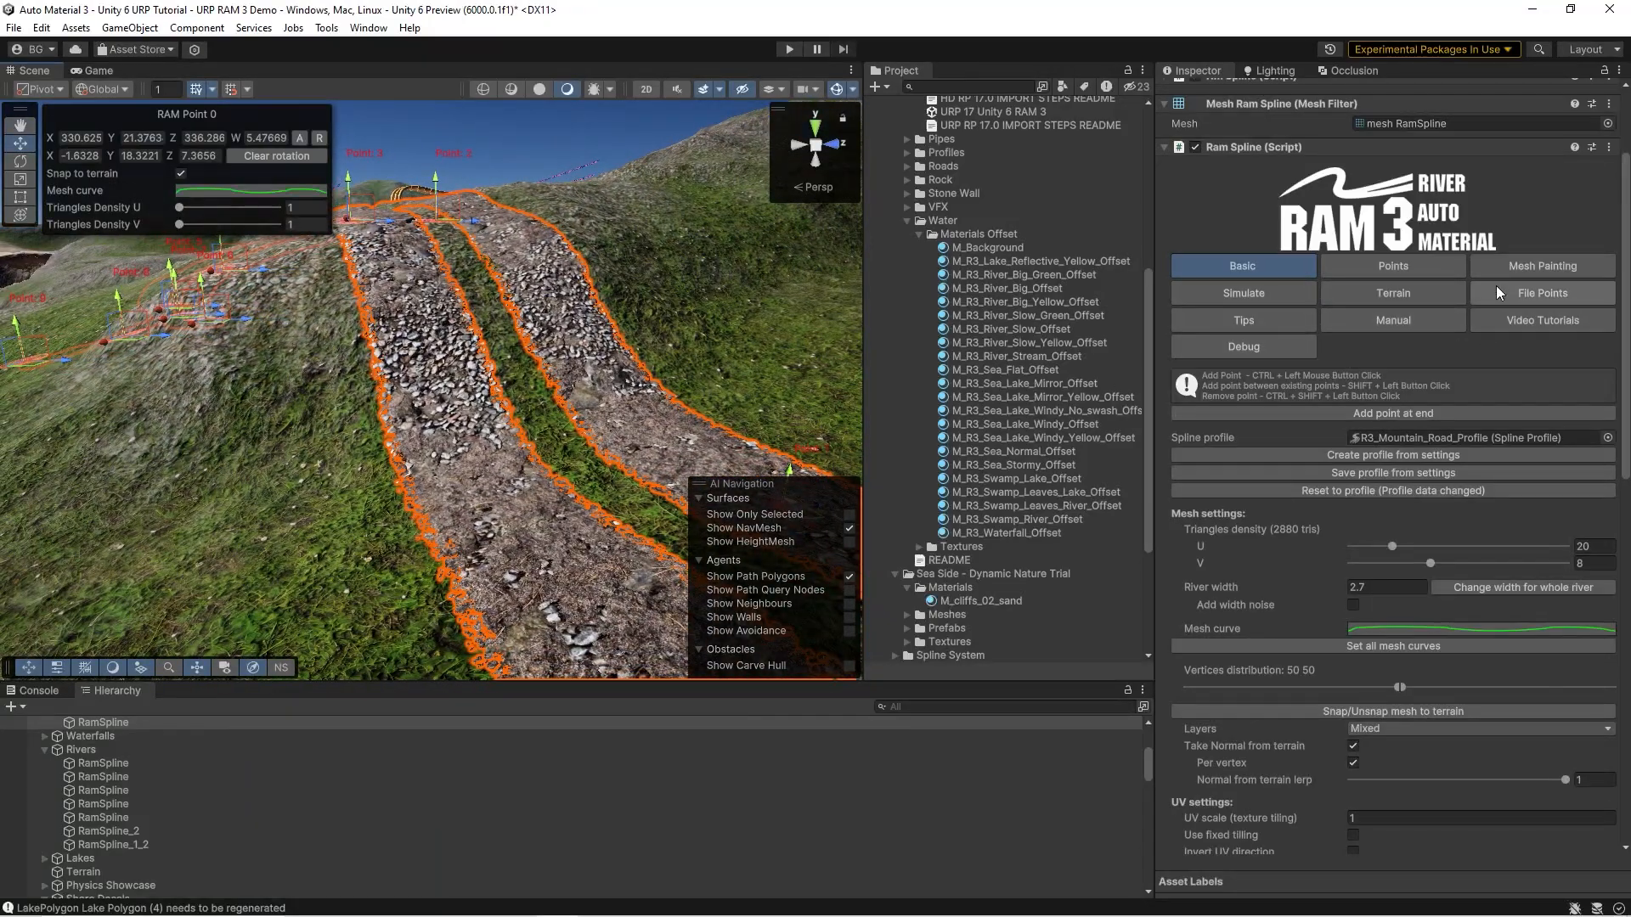
# - Show the mountain road's vertex color painting settings and inspect its automatic red color curve
pyautogui.click(1528, 267)
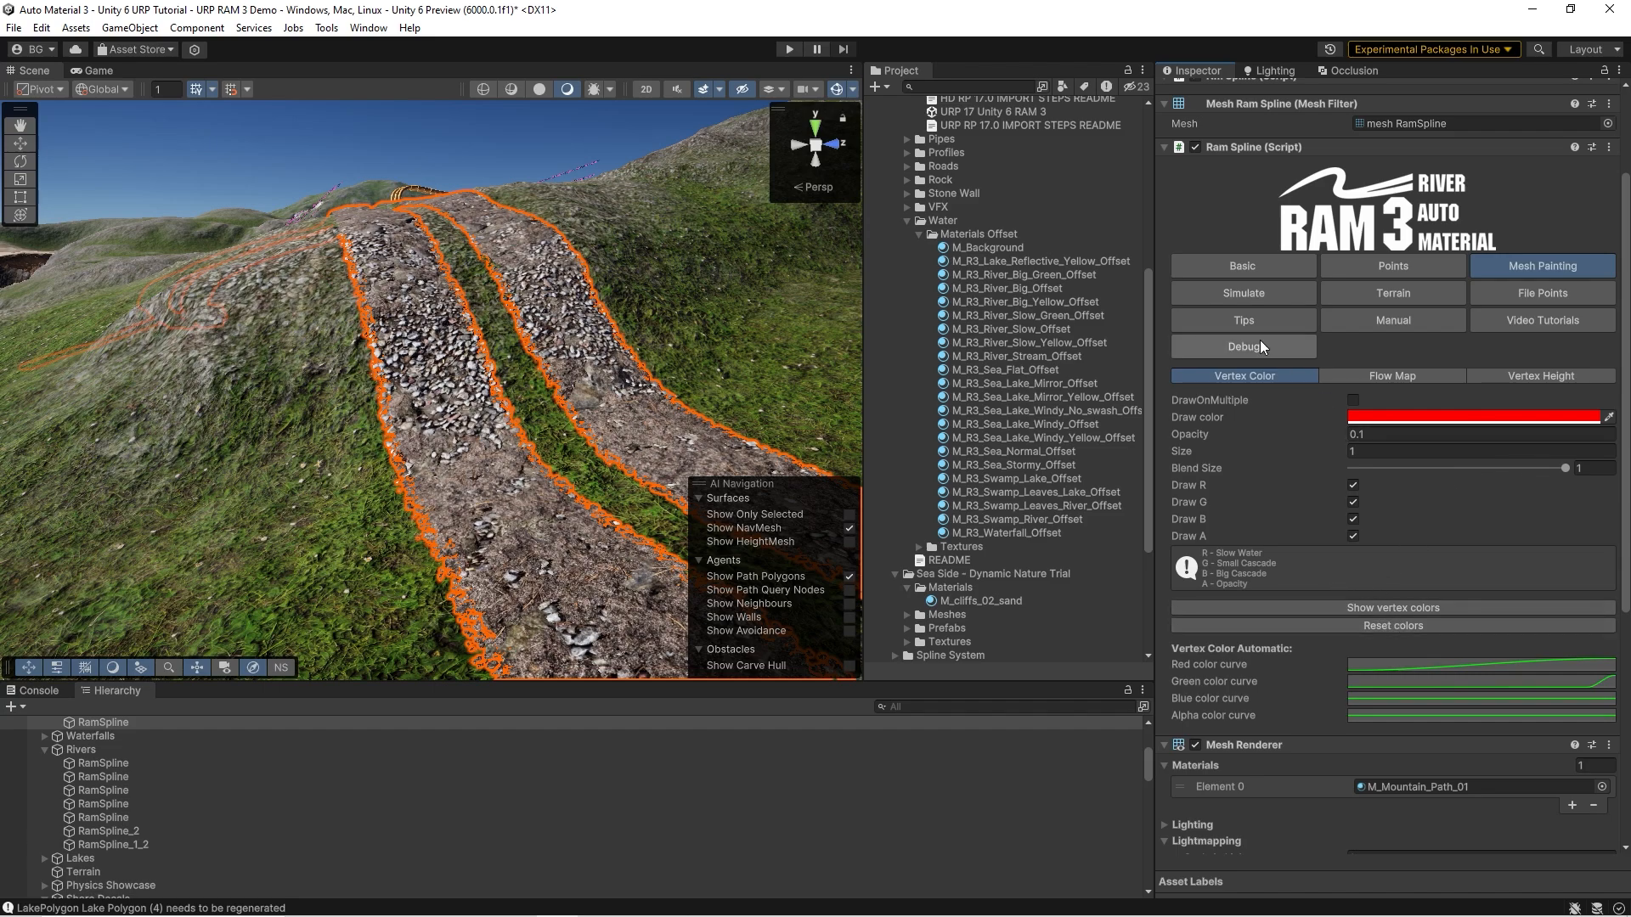
pyautogui.moveTo(609, 456); pyautogui.dragTo(614, 453, button='right')
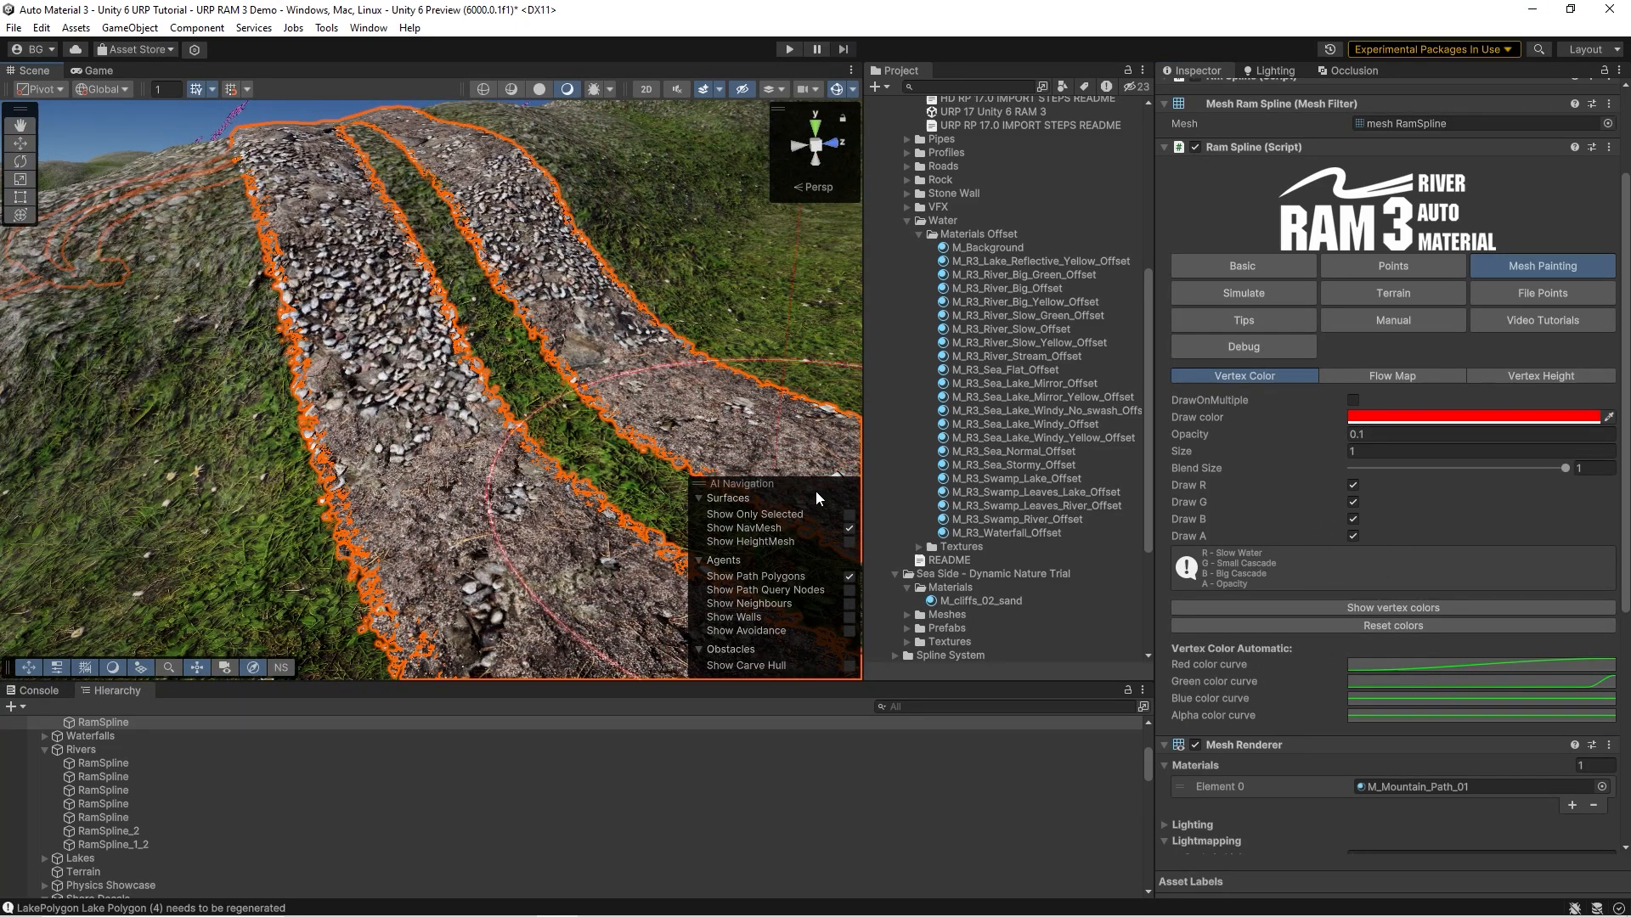
pyautogui.click(1401, 664)
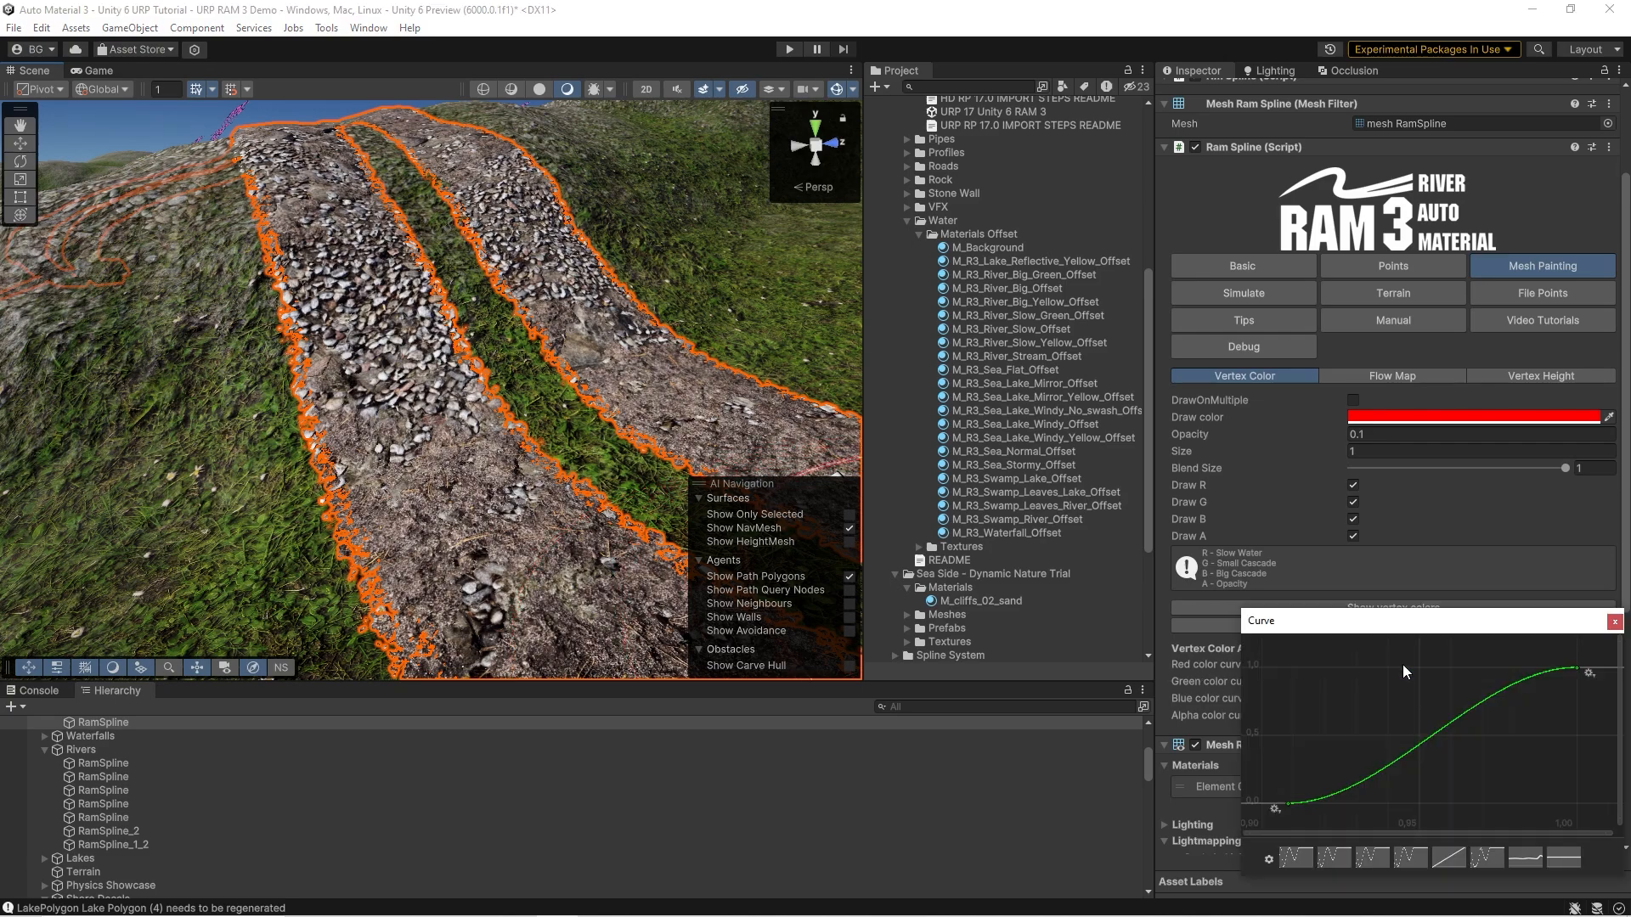
pyautogui.click(1615, 635)
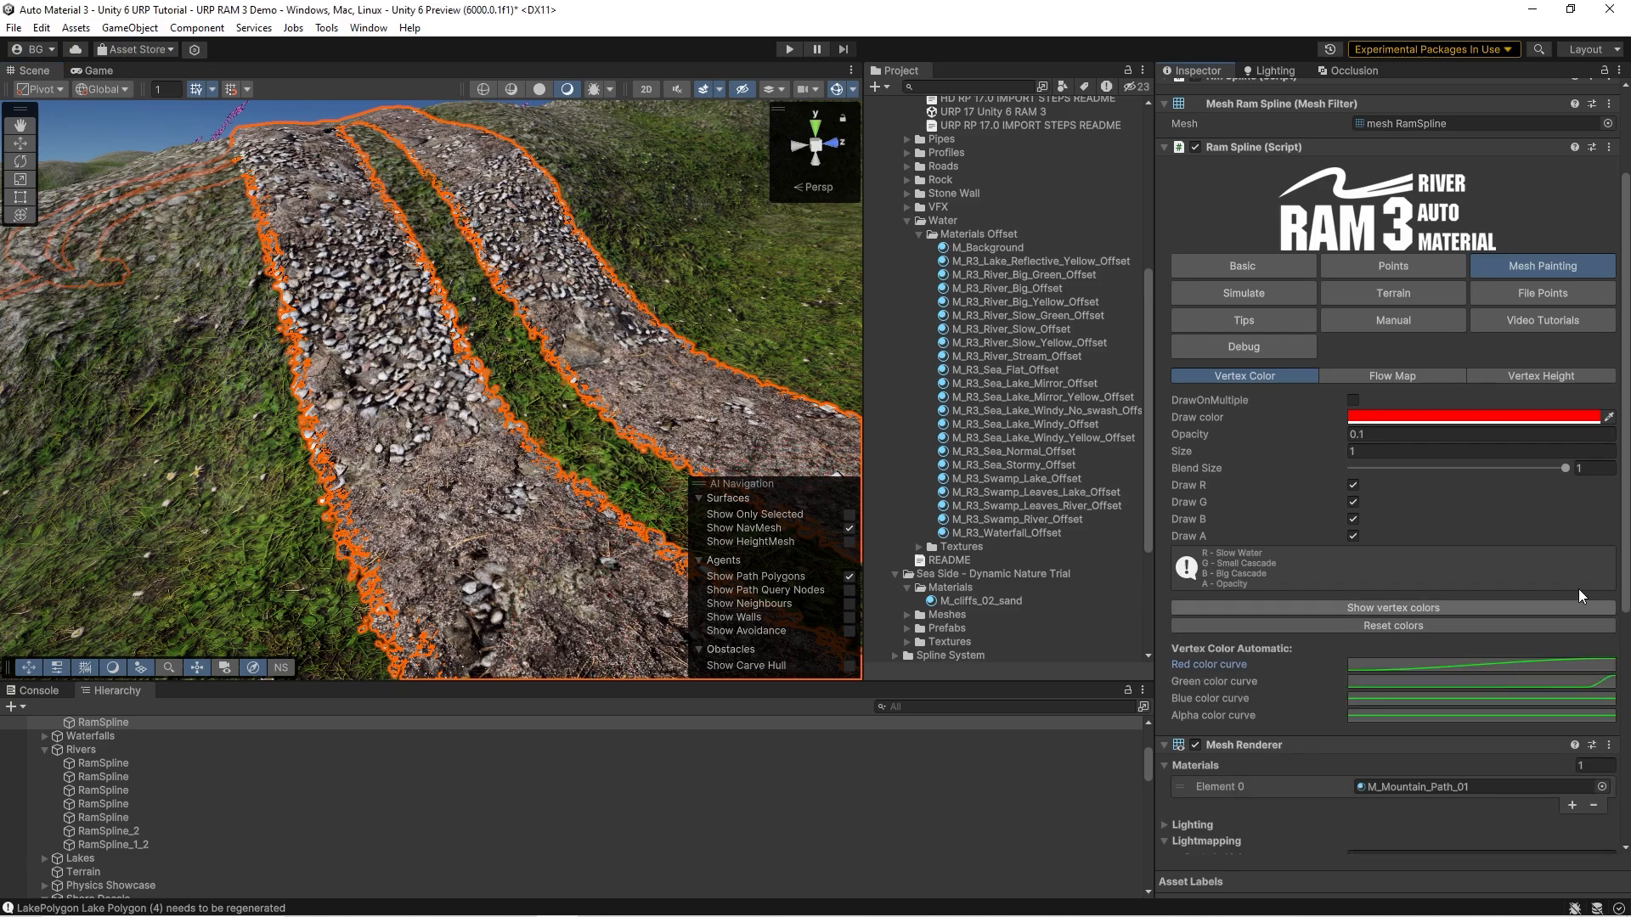
# - In the road's basic settings, toggle Take Normal from terrain repeatedly to compare the road's shading, leaving it enabled
pyautogui.click(1253, 266)
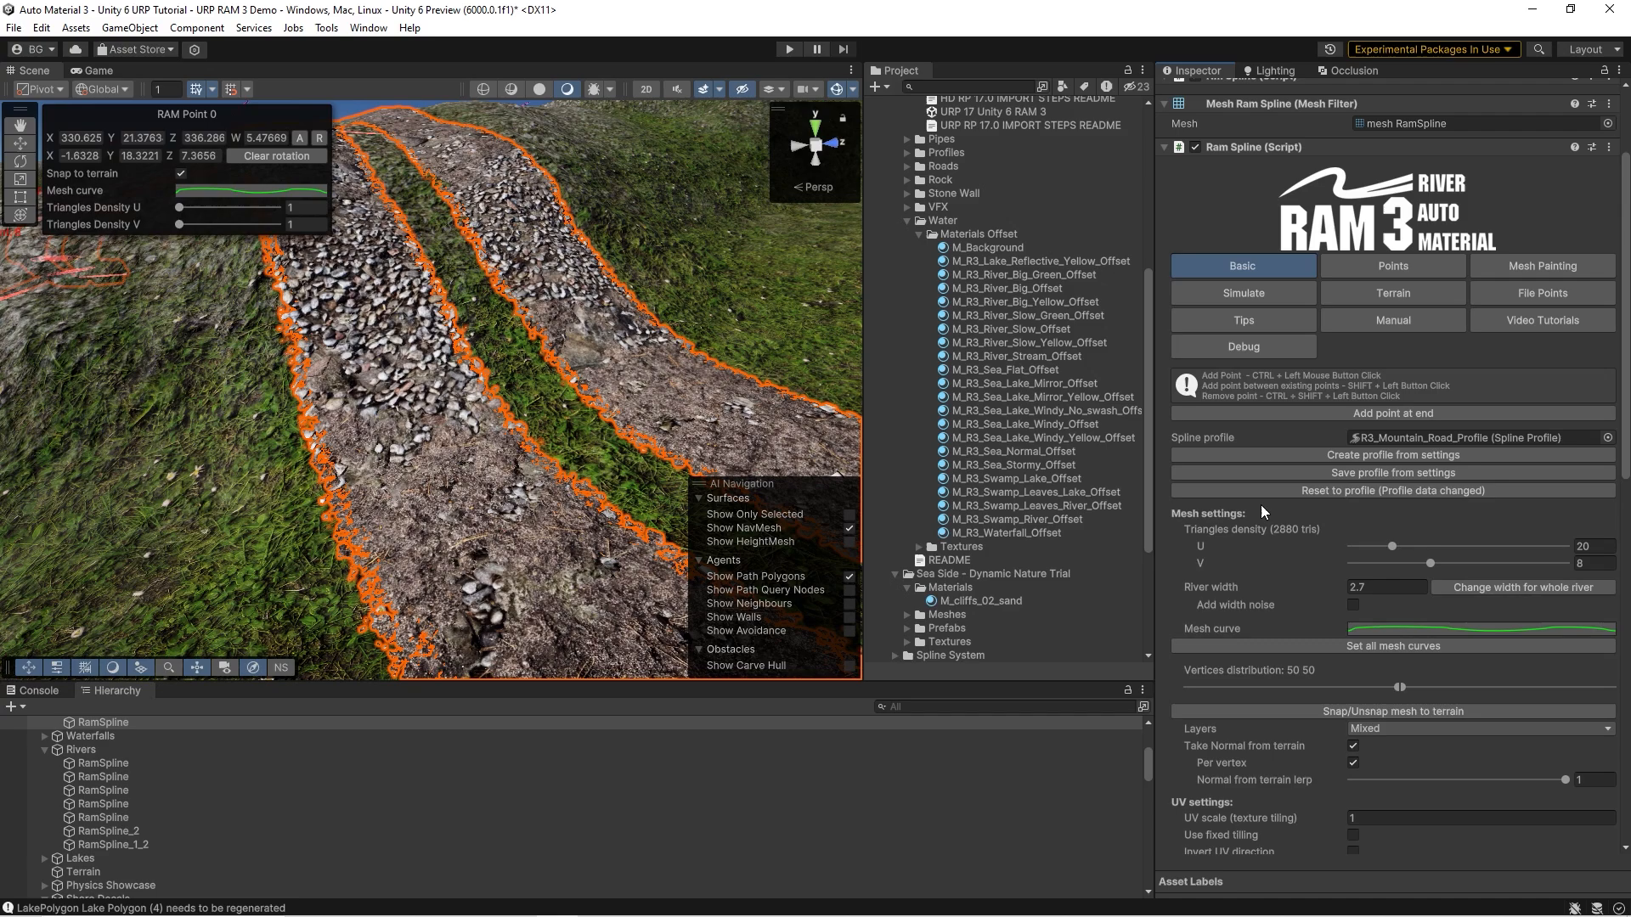
pyautogui.moveTo(371, 499); pyautogui.dragTo(476, 454, button='right')
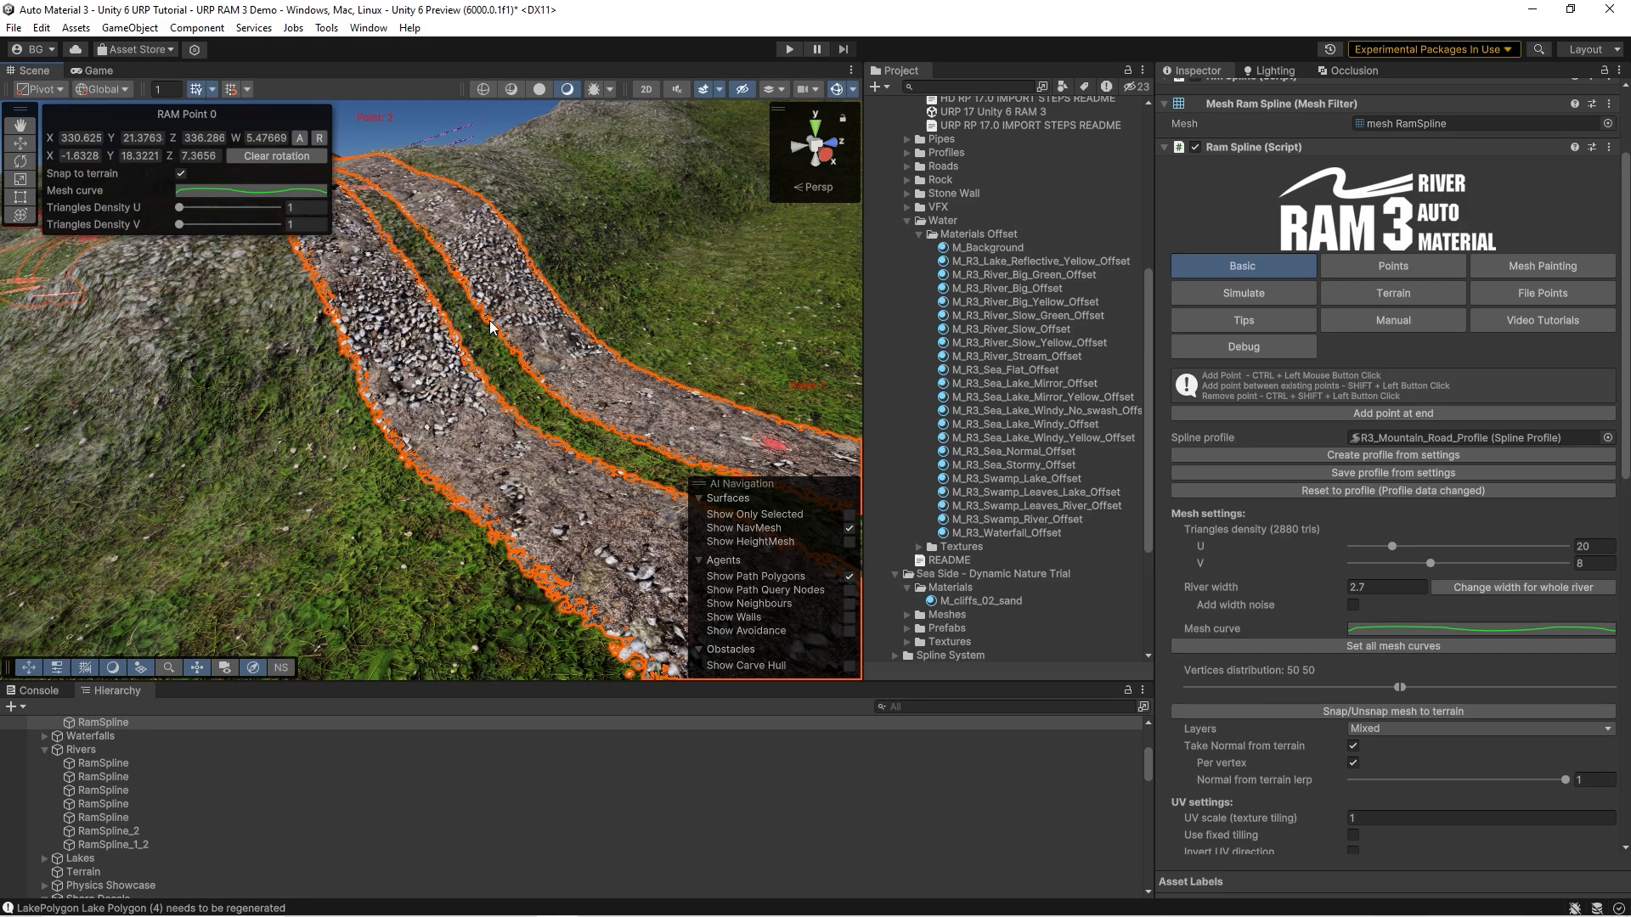
pyautogui.click(1353, 746)
pyautogui.click(1354, 747)
pyautogui.moveTo(401, 481); pyautogui.dragTo(411, 379, button='right')
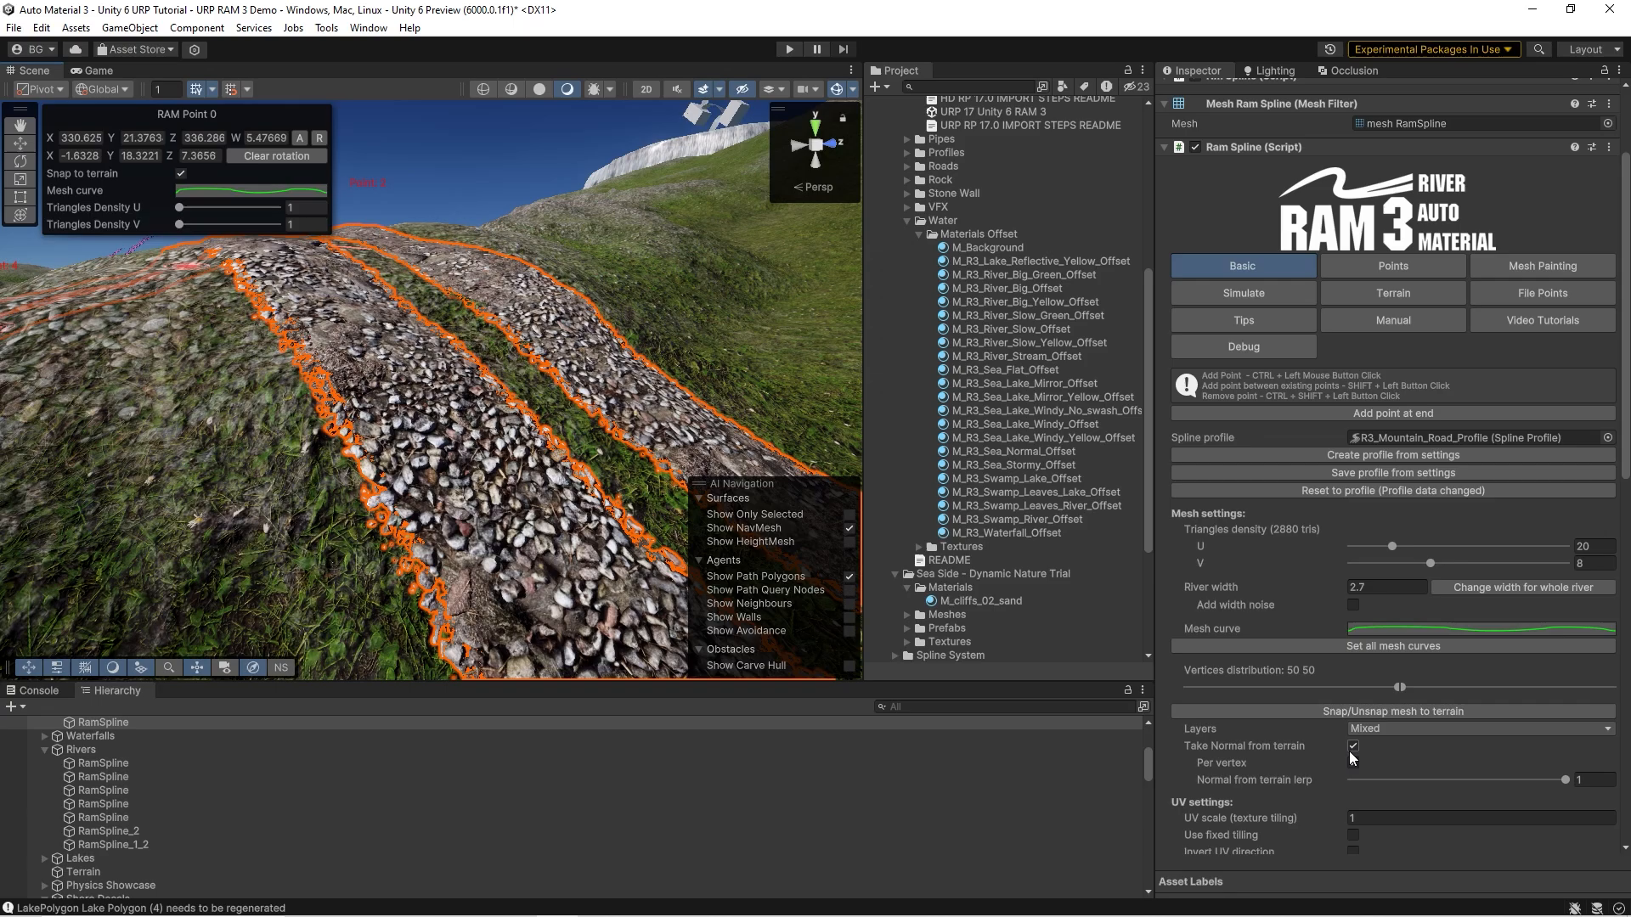
pyautogui.click(1353, 747)
pyautogui.click(1353, 748)
pyautogui.moveTo(365, 423); pyautogui.dragTo(343, 386, button='right')
pyautogui.click(1355, 748)
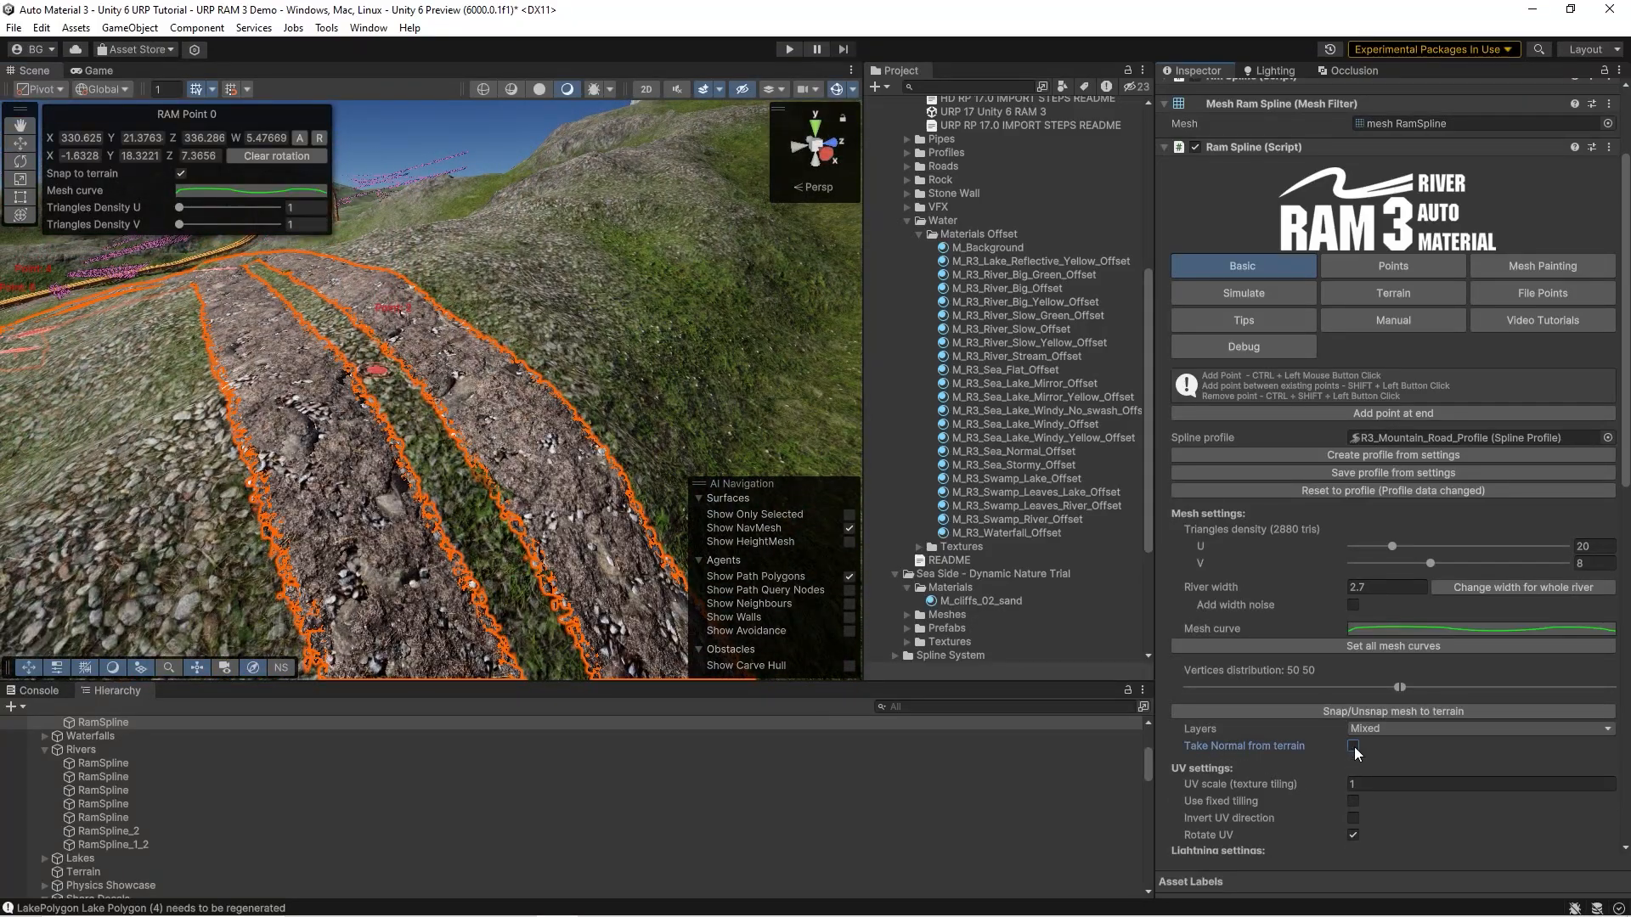
pyautogui.click(1355, 748)
pyautogui.moveTo(358, 444); pyautogui.dragTo(501, 442, button='right')
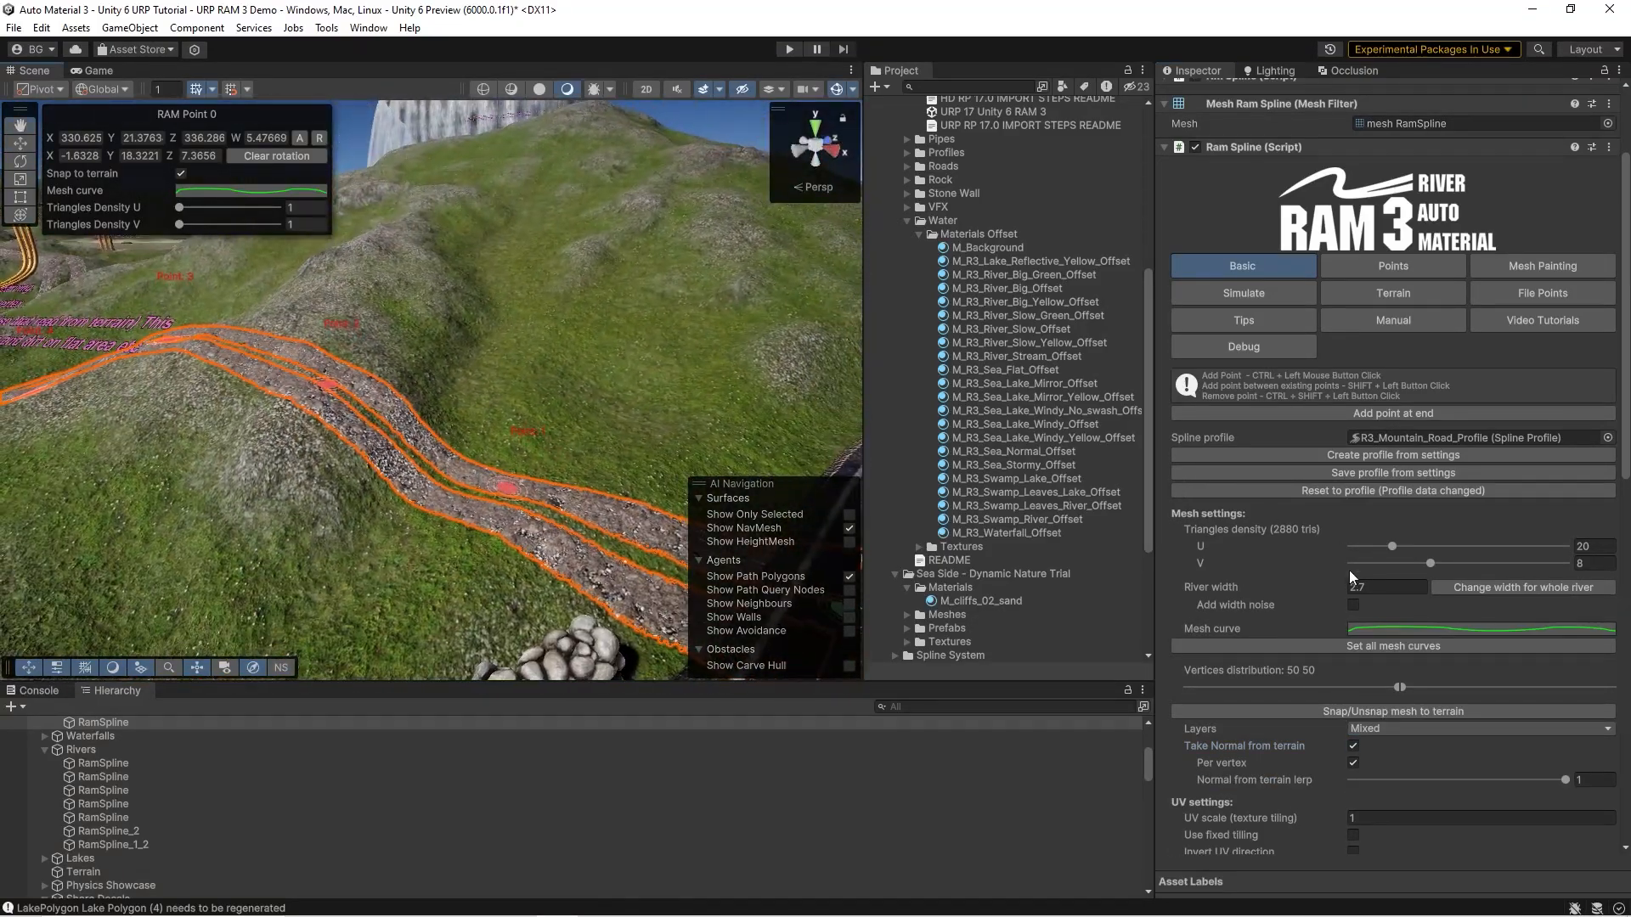
# - Return to the road's vertex color painting settings, and select the M_R3_Sea_Lake_Mirror_Offset water material
pyautogui.click(1516, 267)
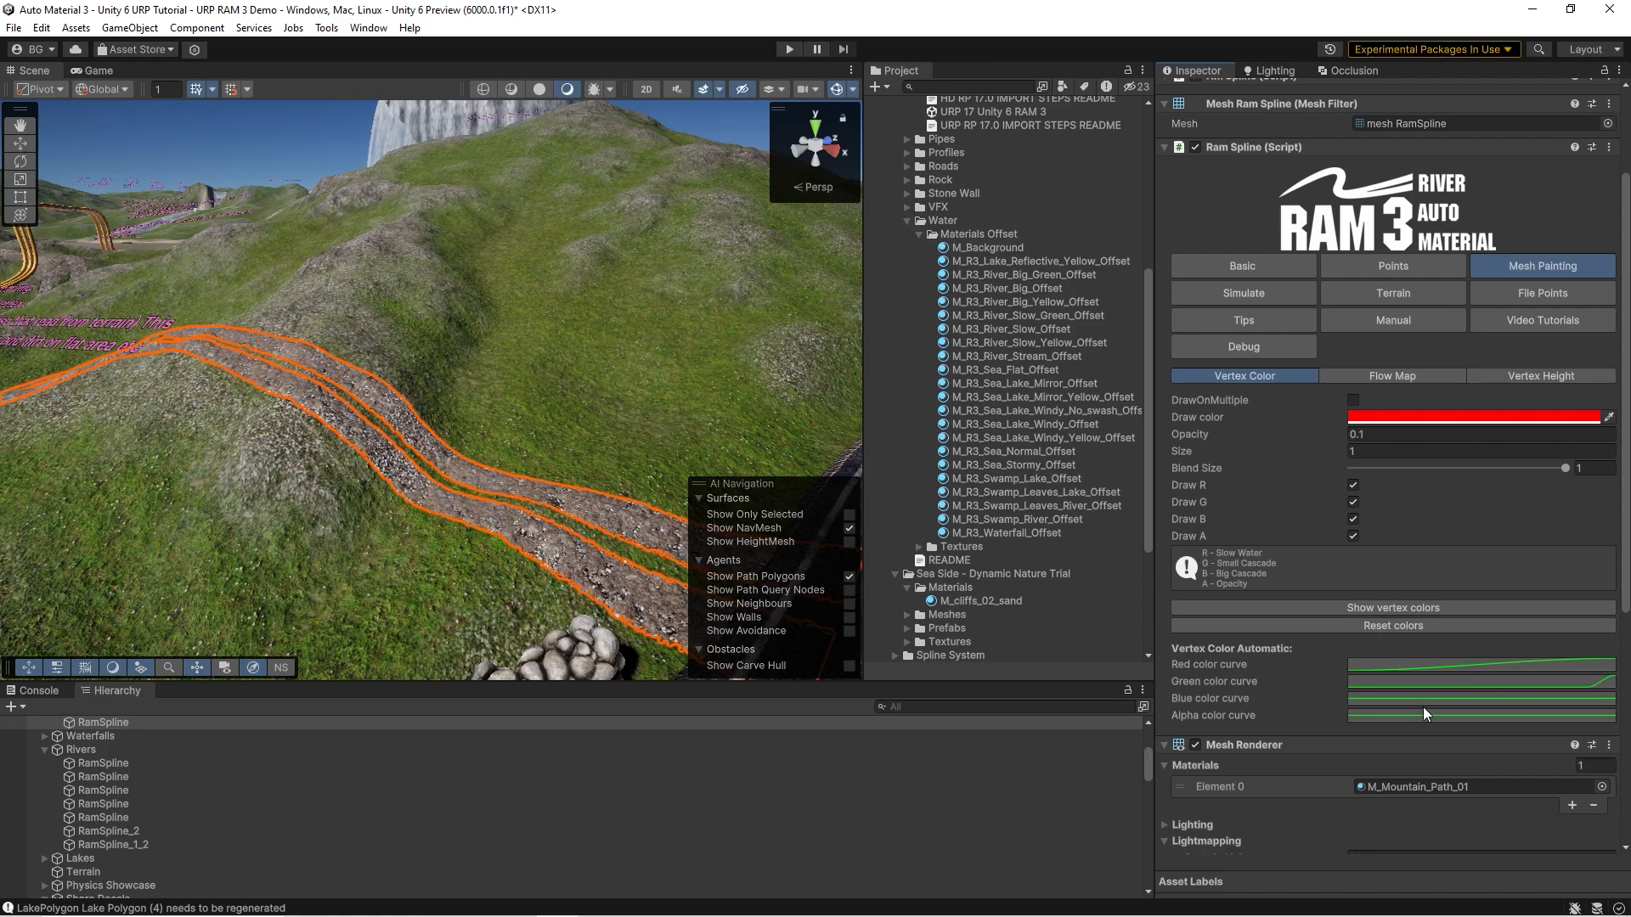
pyautogui.click(1001, 383)
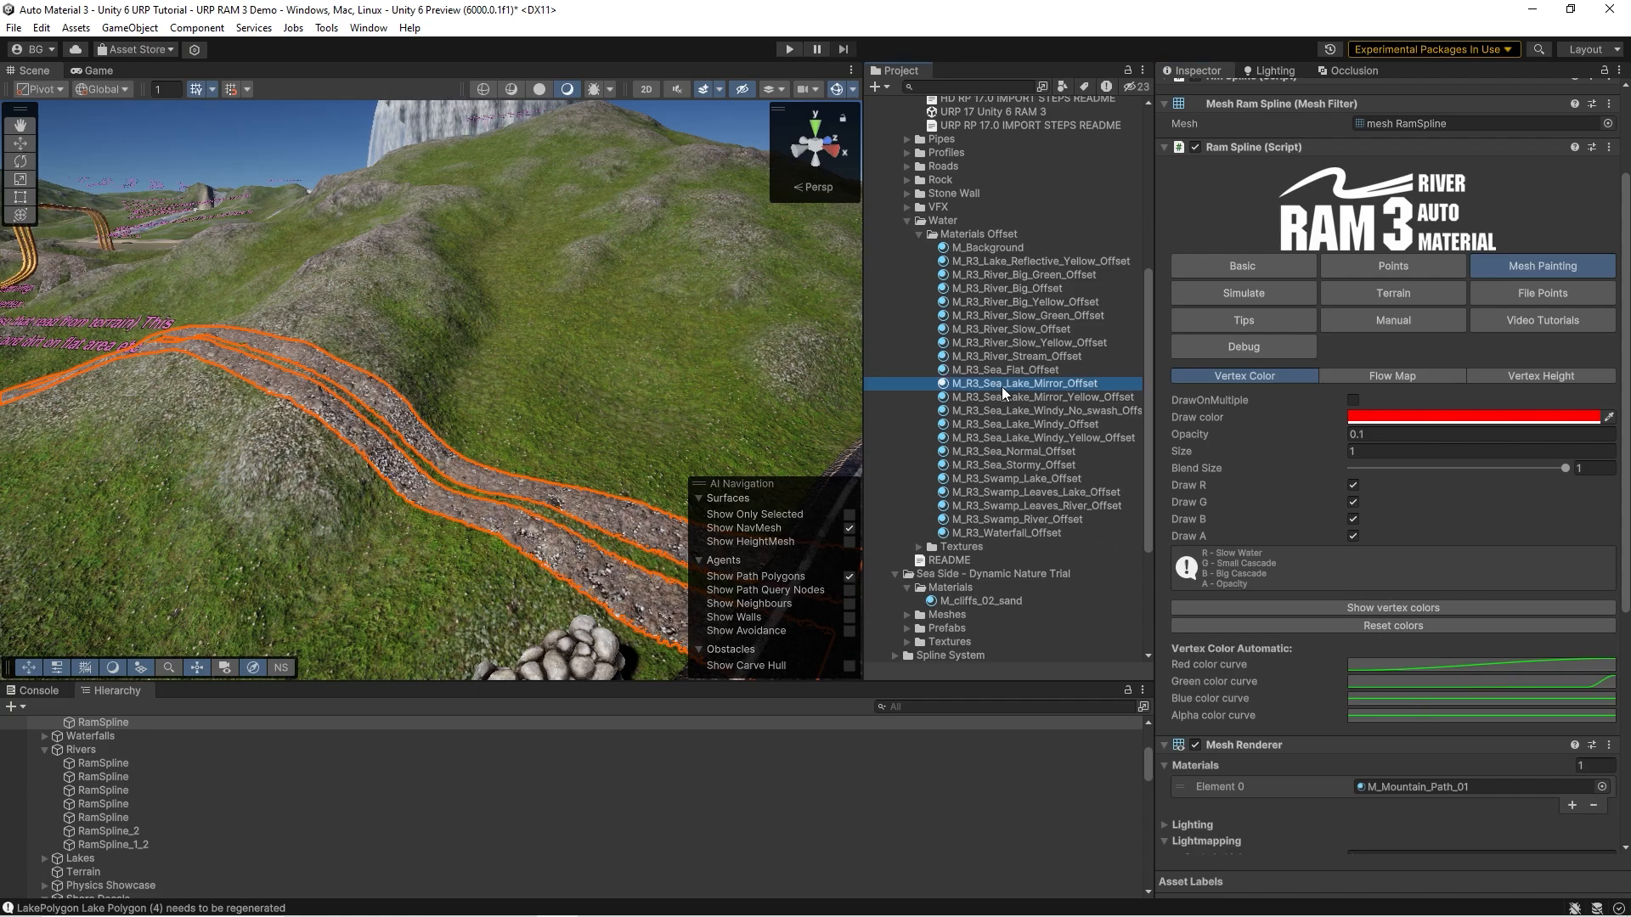
# - Select the Waterfall (1) object between the sea and the grassy cliffs and show its basic spline settings
pyautogui.moveTo(365, 437); pyautogui.dragTo(450, 274, button='right')
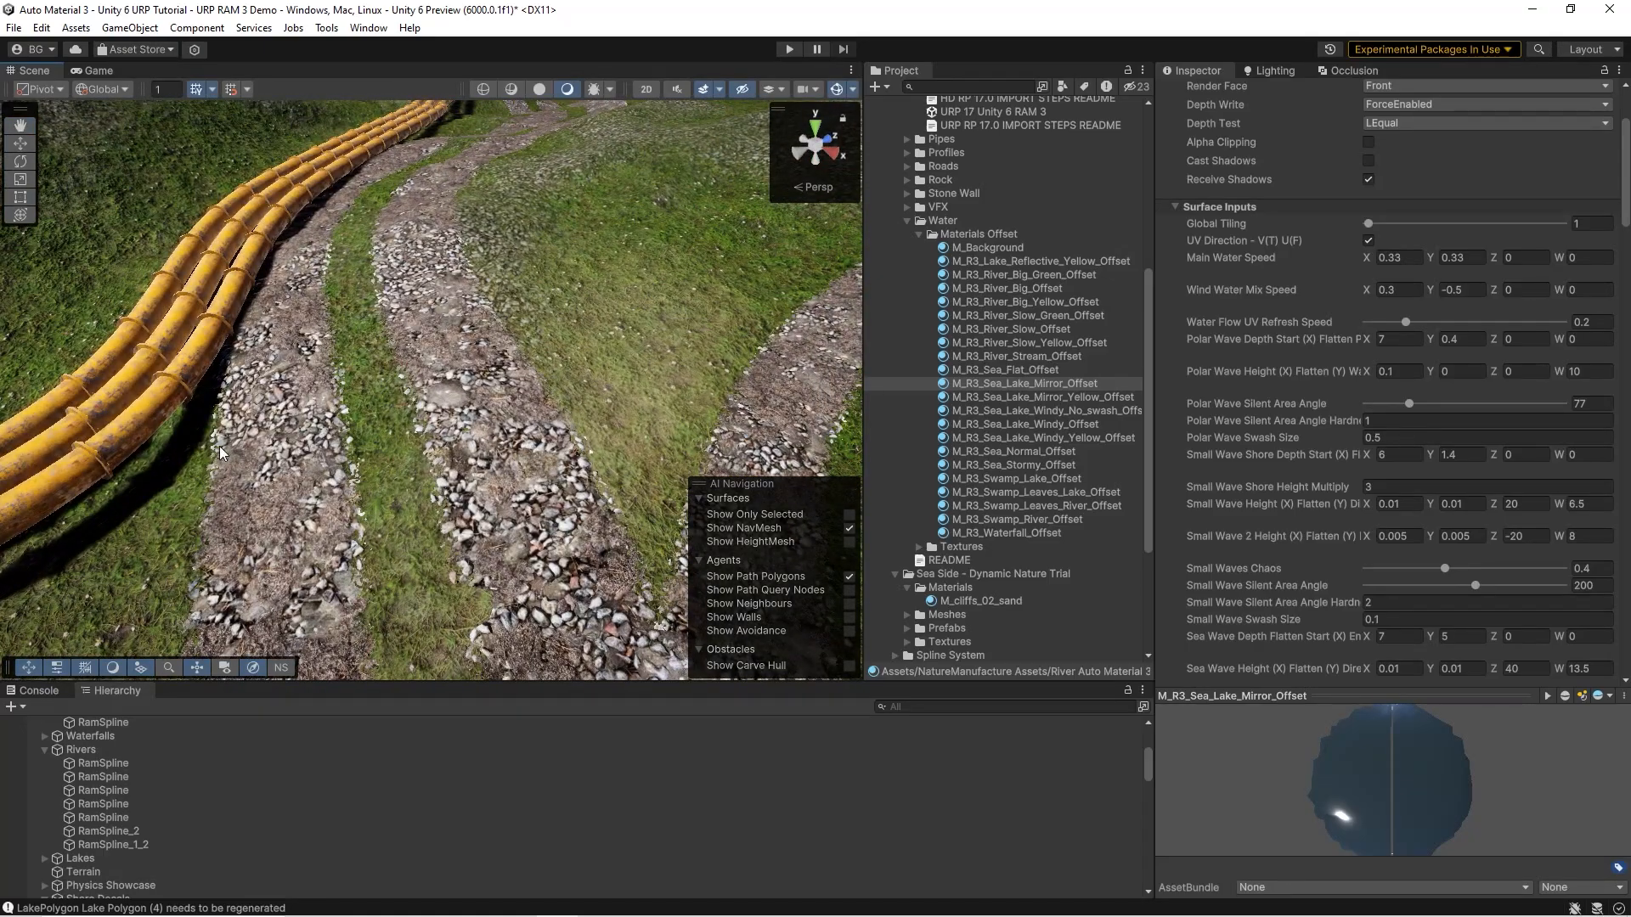
pyautogui.moveTo(221, 453); pyautogui.dragTo(399, 238, button='right')
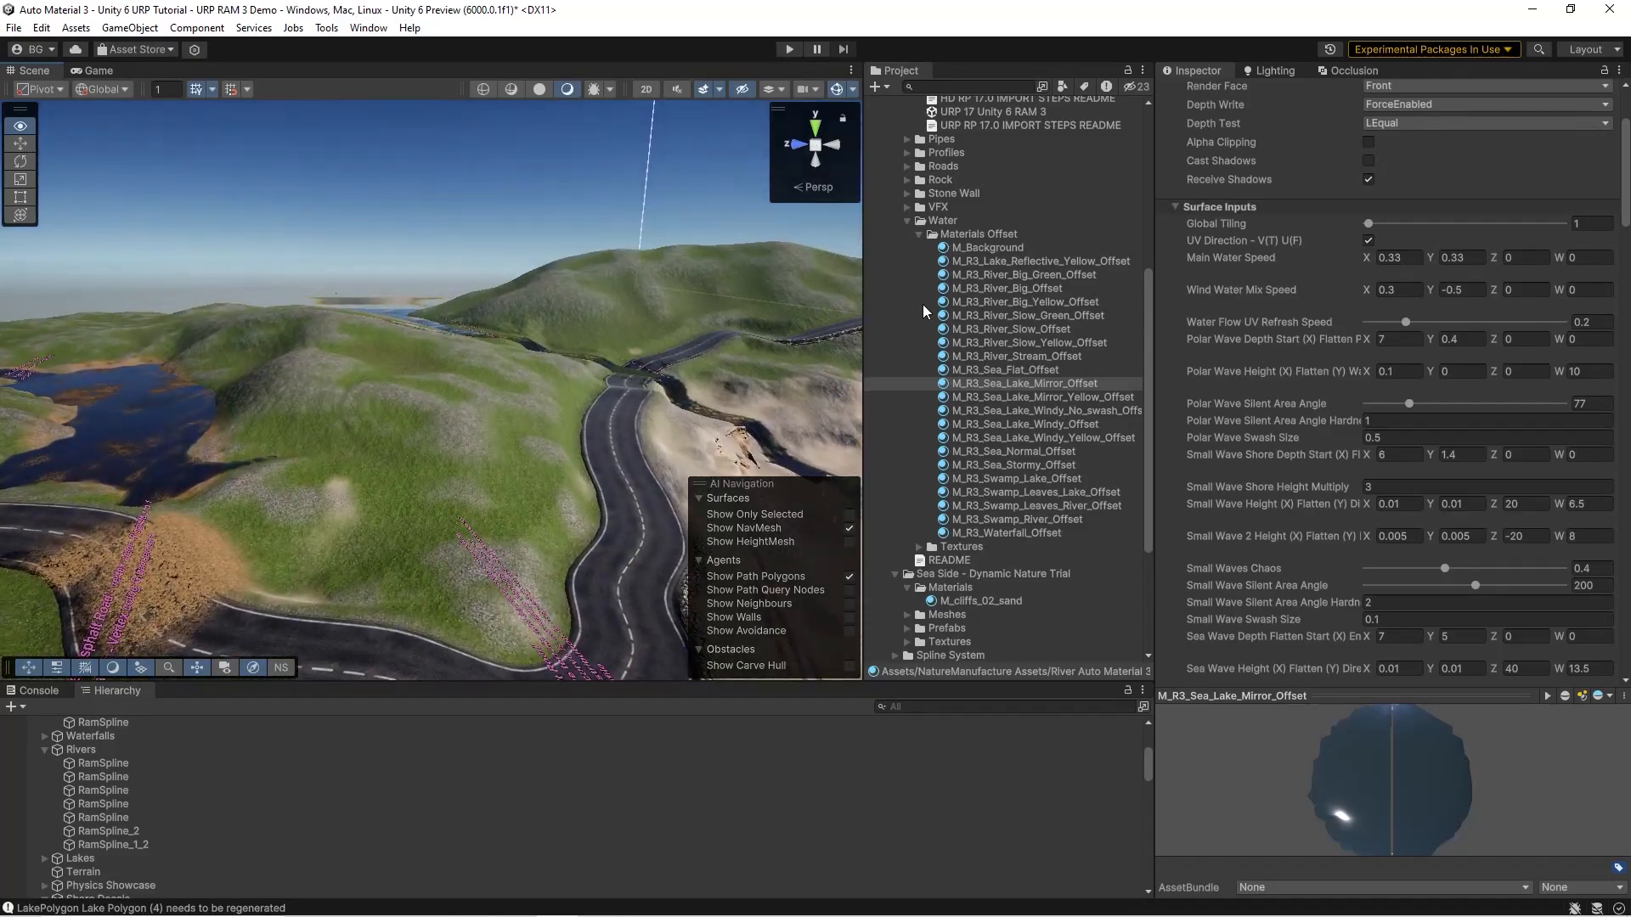
pyautogui.moveTo(923, 312); pyautogui.dragTo(169, 266, button='right')
pyautogui.click(276, 341)
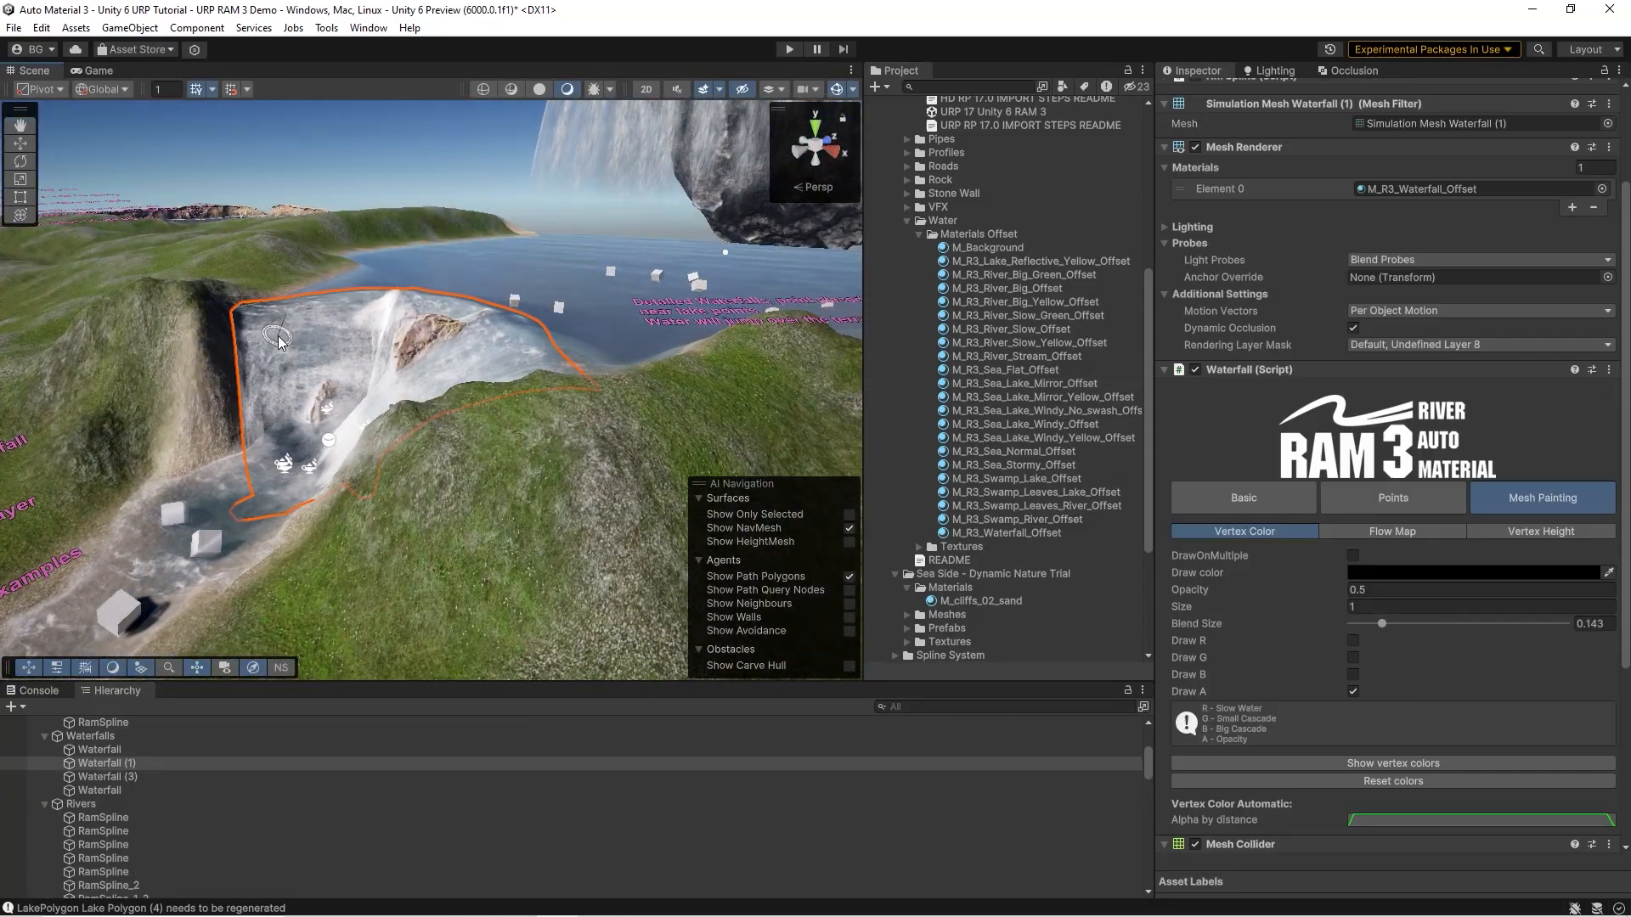
pyautogui.click(1226, 495)
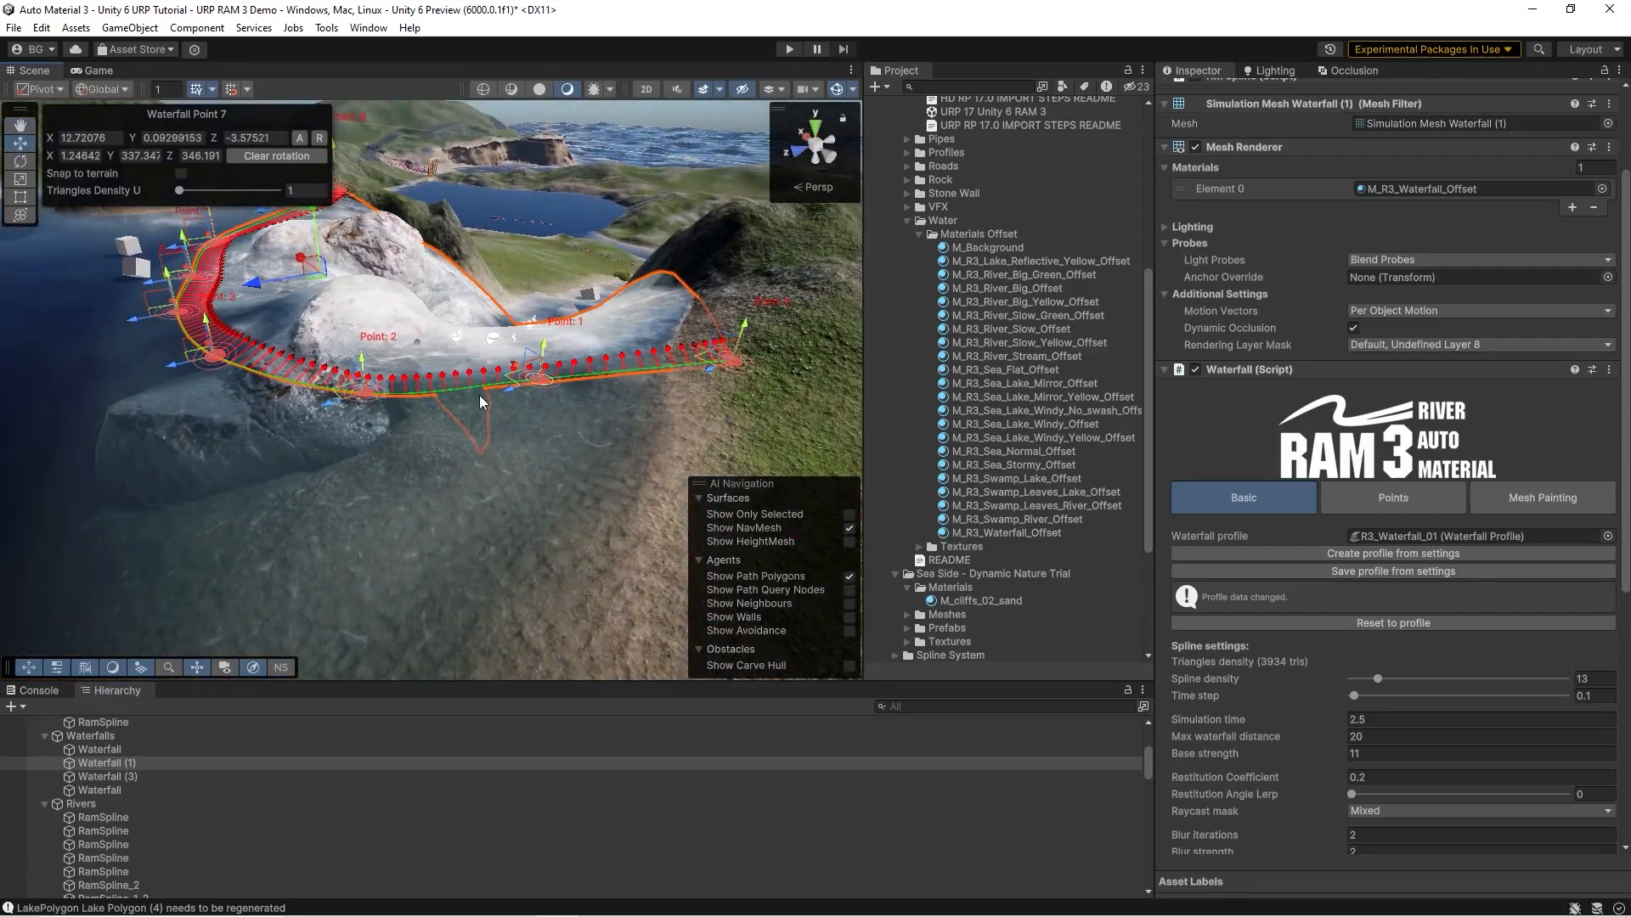
# - Rotate Point 5 on the waterfall's upper edge and move it to about Z 3.08, and view the simulation settings
pyautogui.moveTo(279, 231); pyautogui.dragTo(244, 445, button='right')
pyautogui.press('w')
pyautogui.moveTo(403, 458); pyautogui.dragTo(456, 367, button='right')
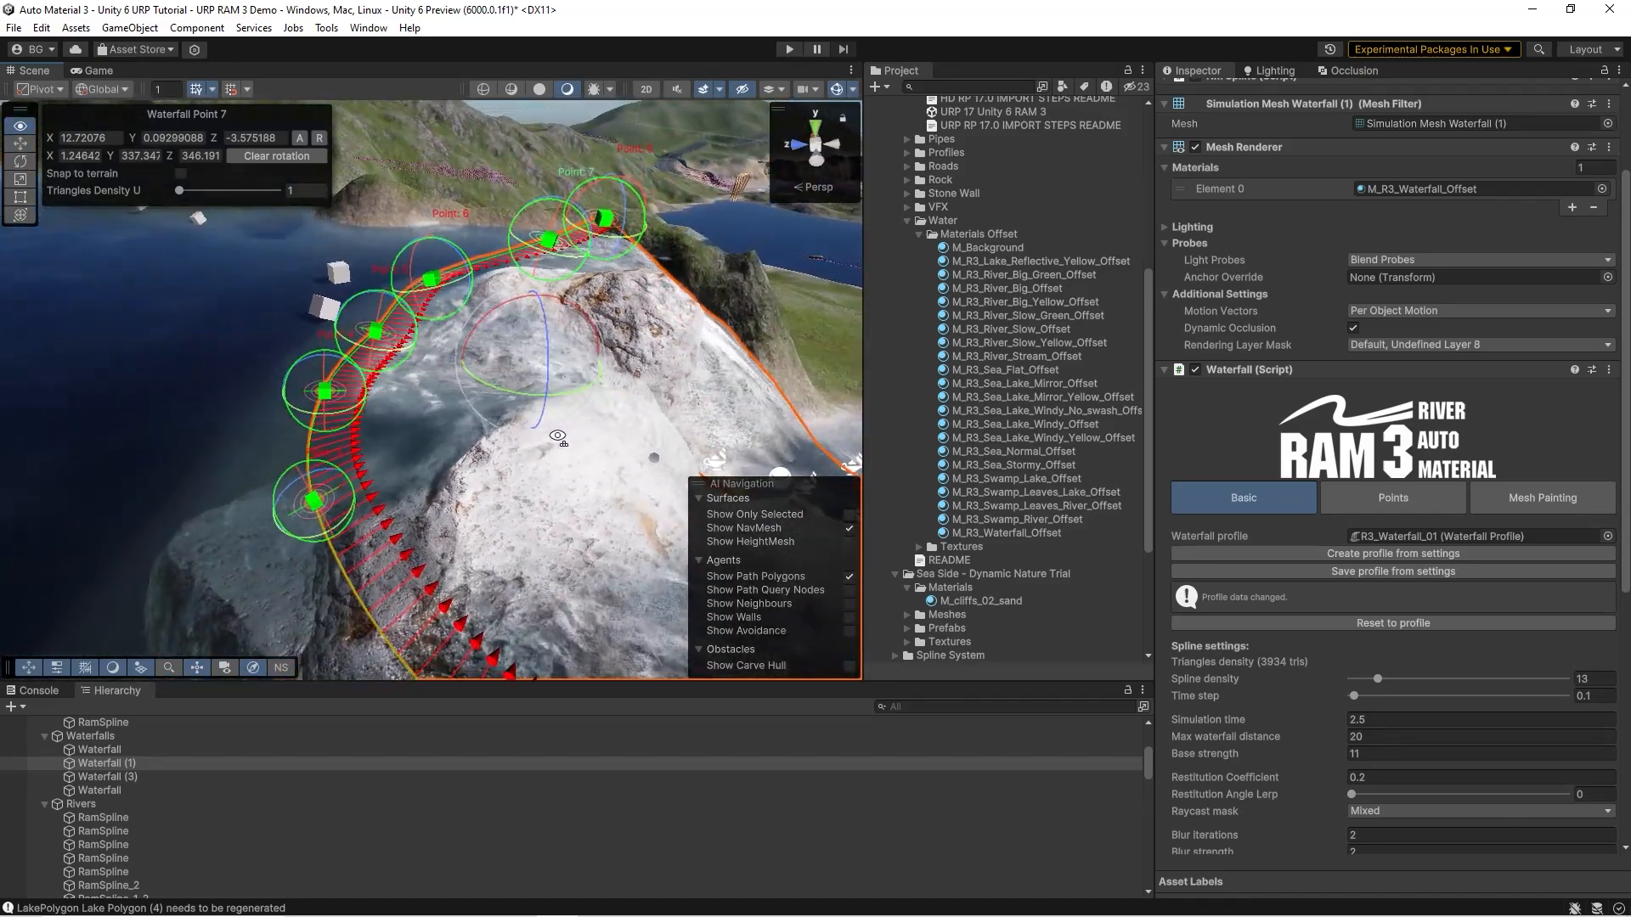
pyautogui.moveTo(403, 441); pyautogui.dragTo(361, 440, button='right')
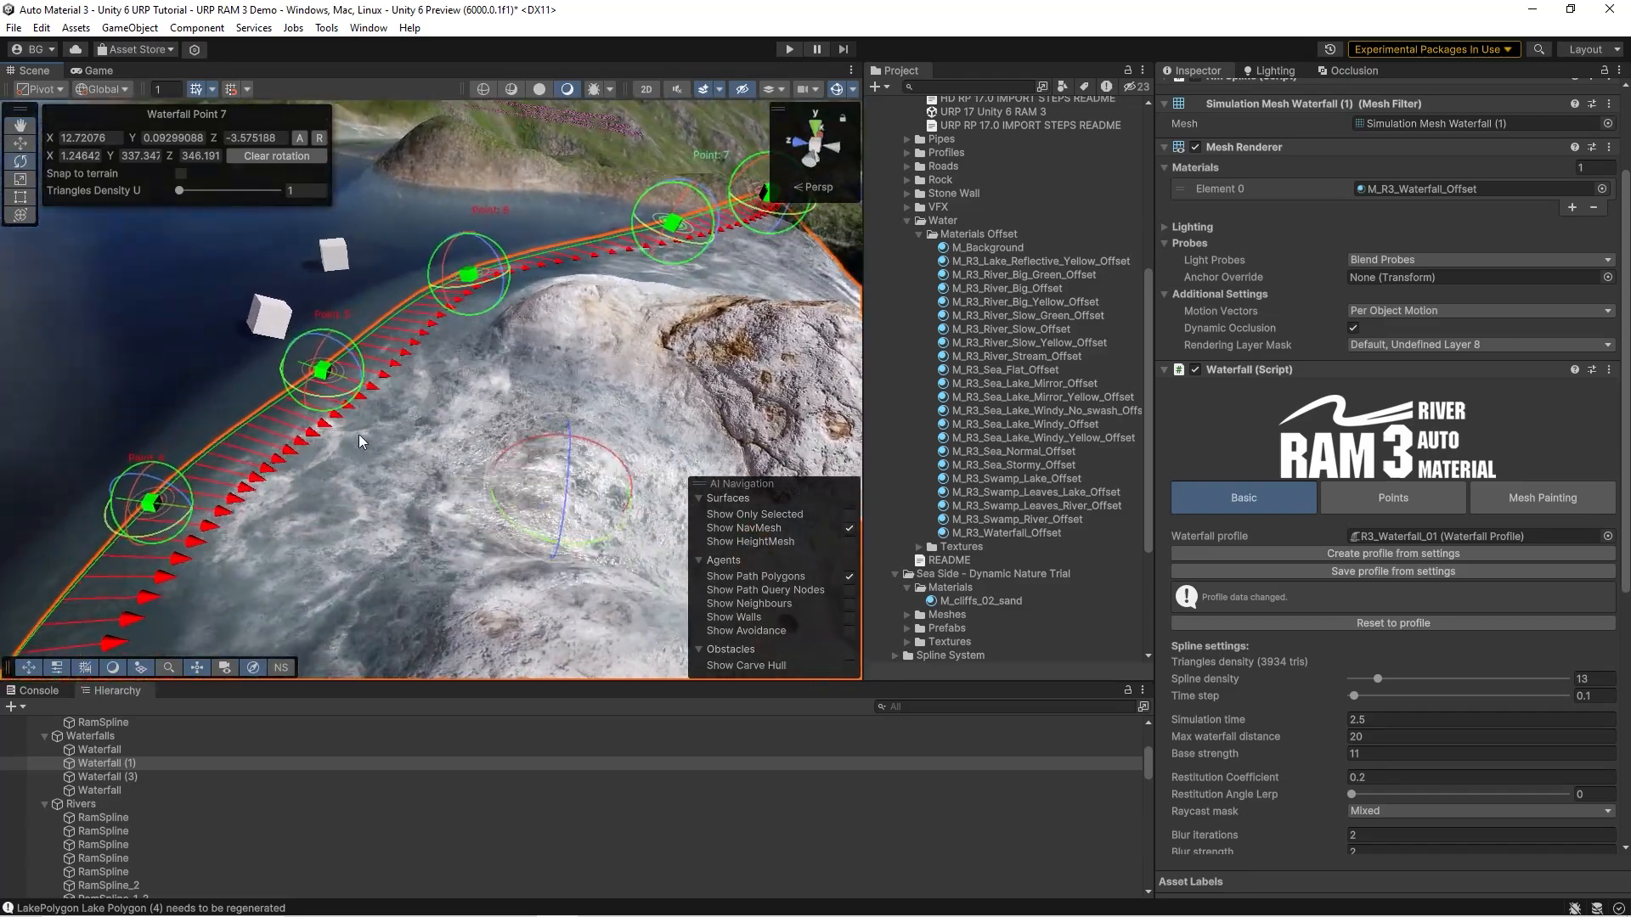
pyautogui.click(351, 355)
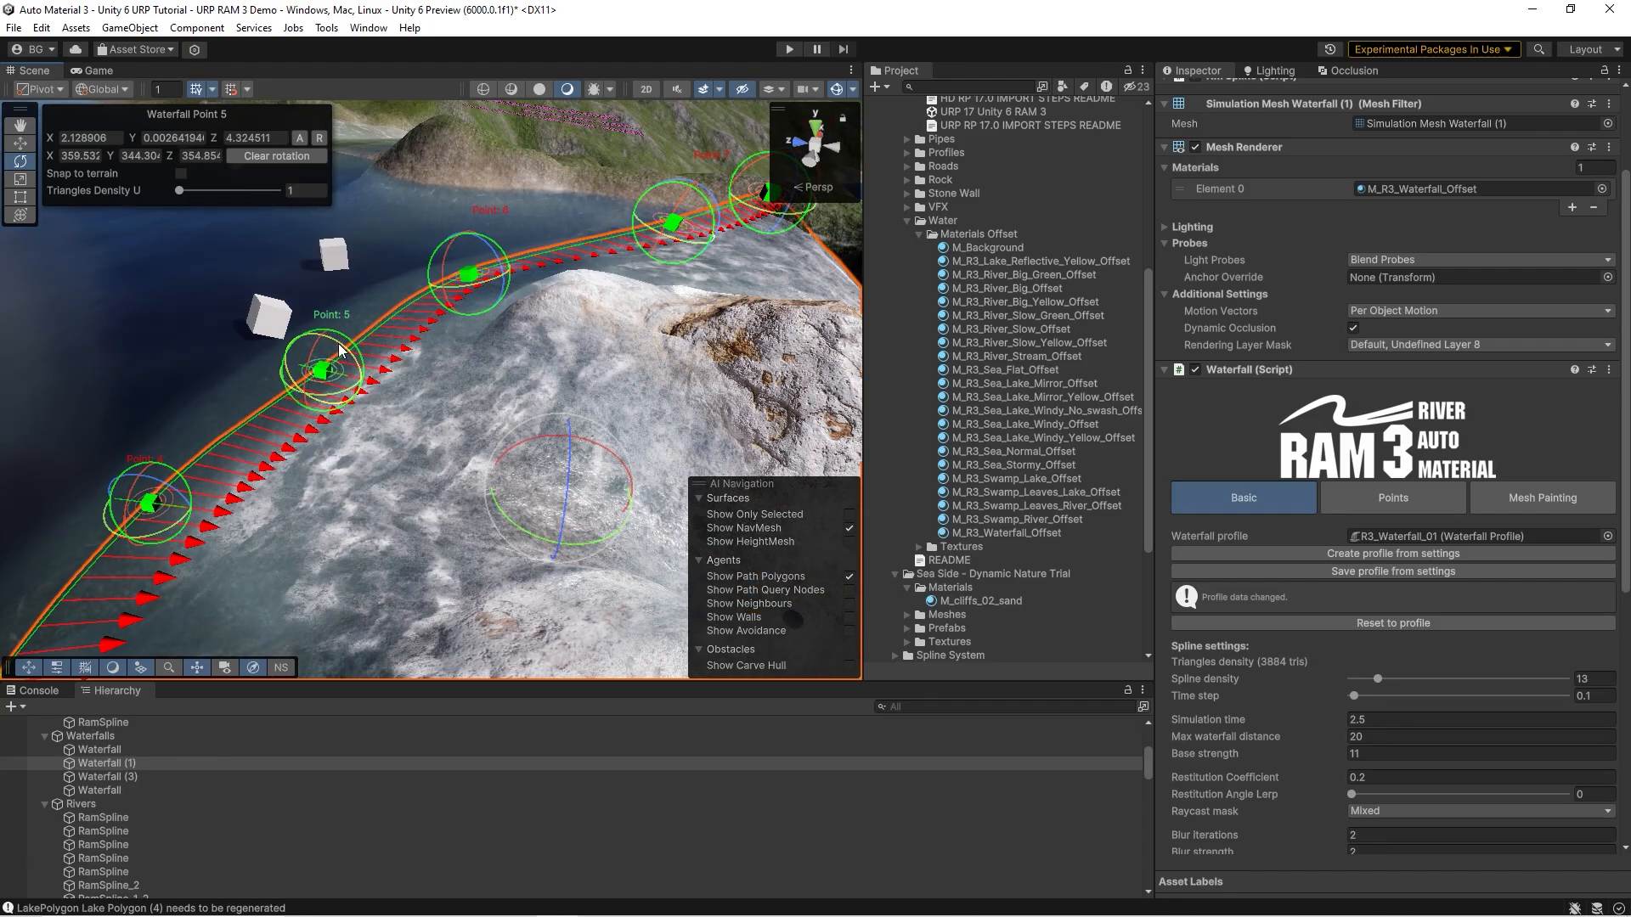
pyautogui.moveTo(367, 379); pyautogui.dragTo(311, 308, button='right')
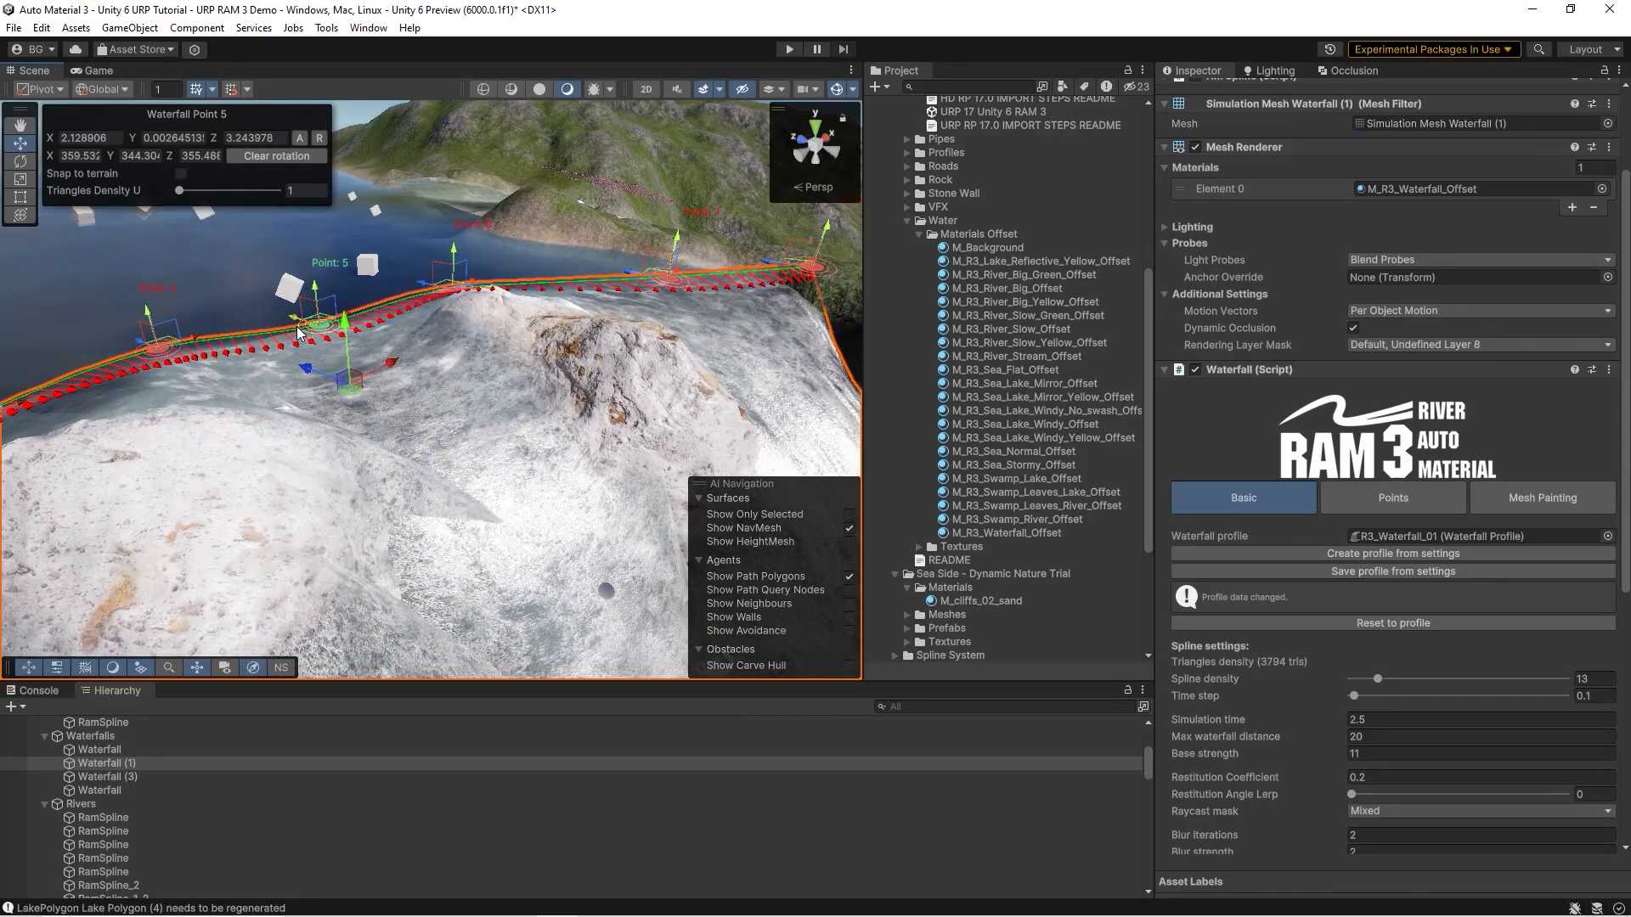
pyautogui.moveTo(299, 333); pyautogui.dragTo(297, 340)
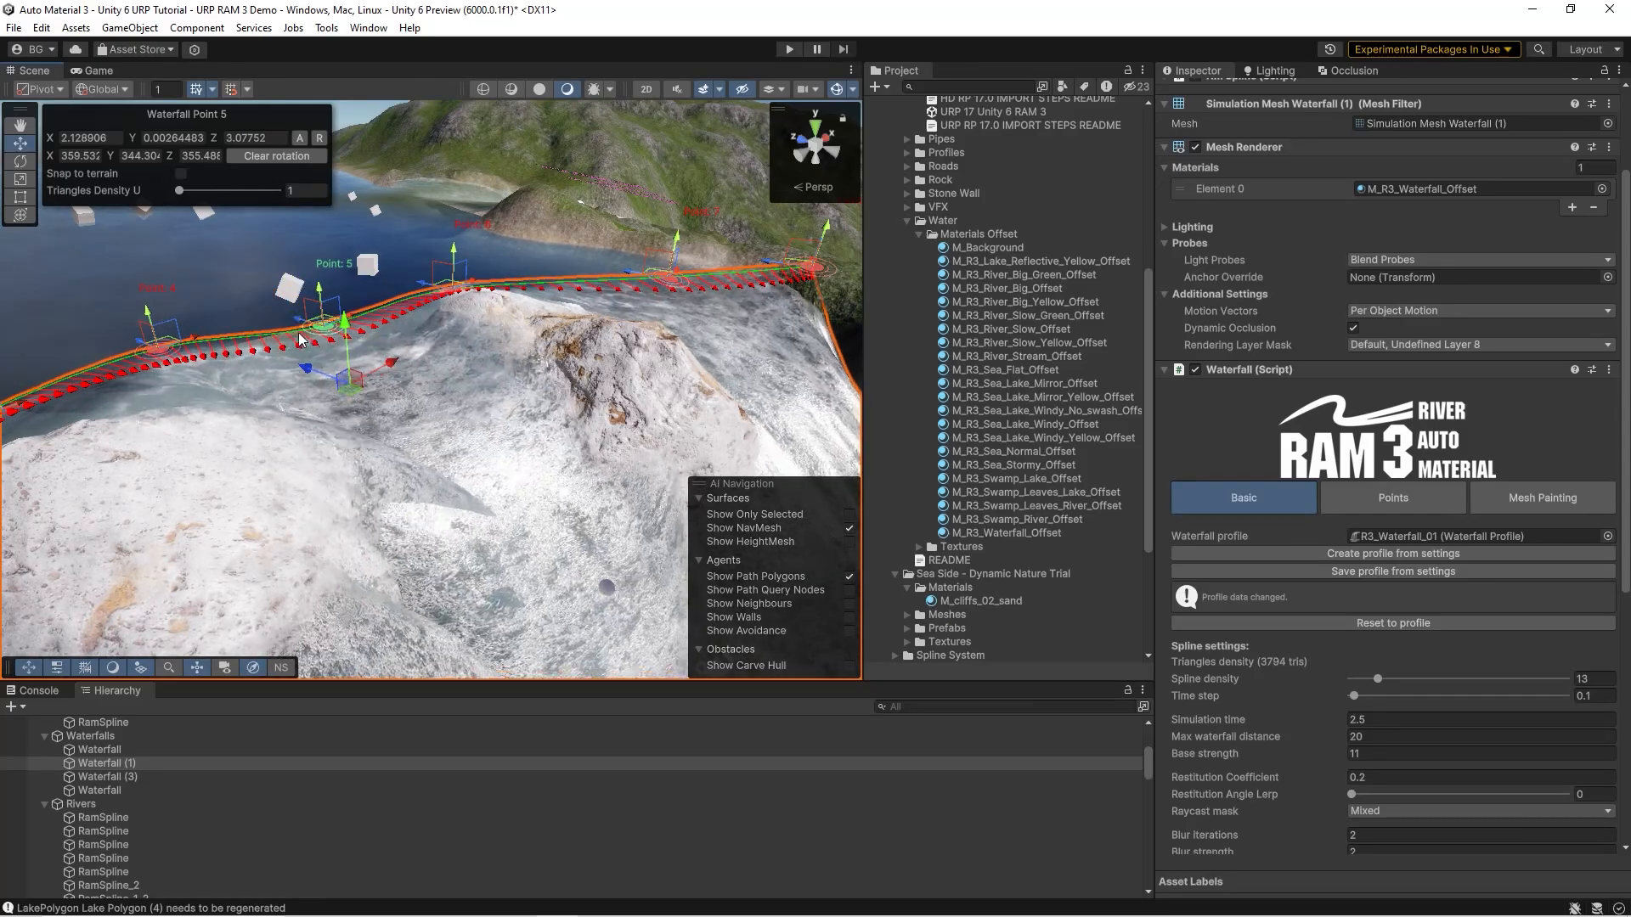
pyautogui.scroll(-4, 1318, 675)
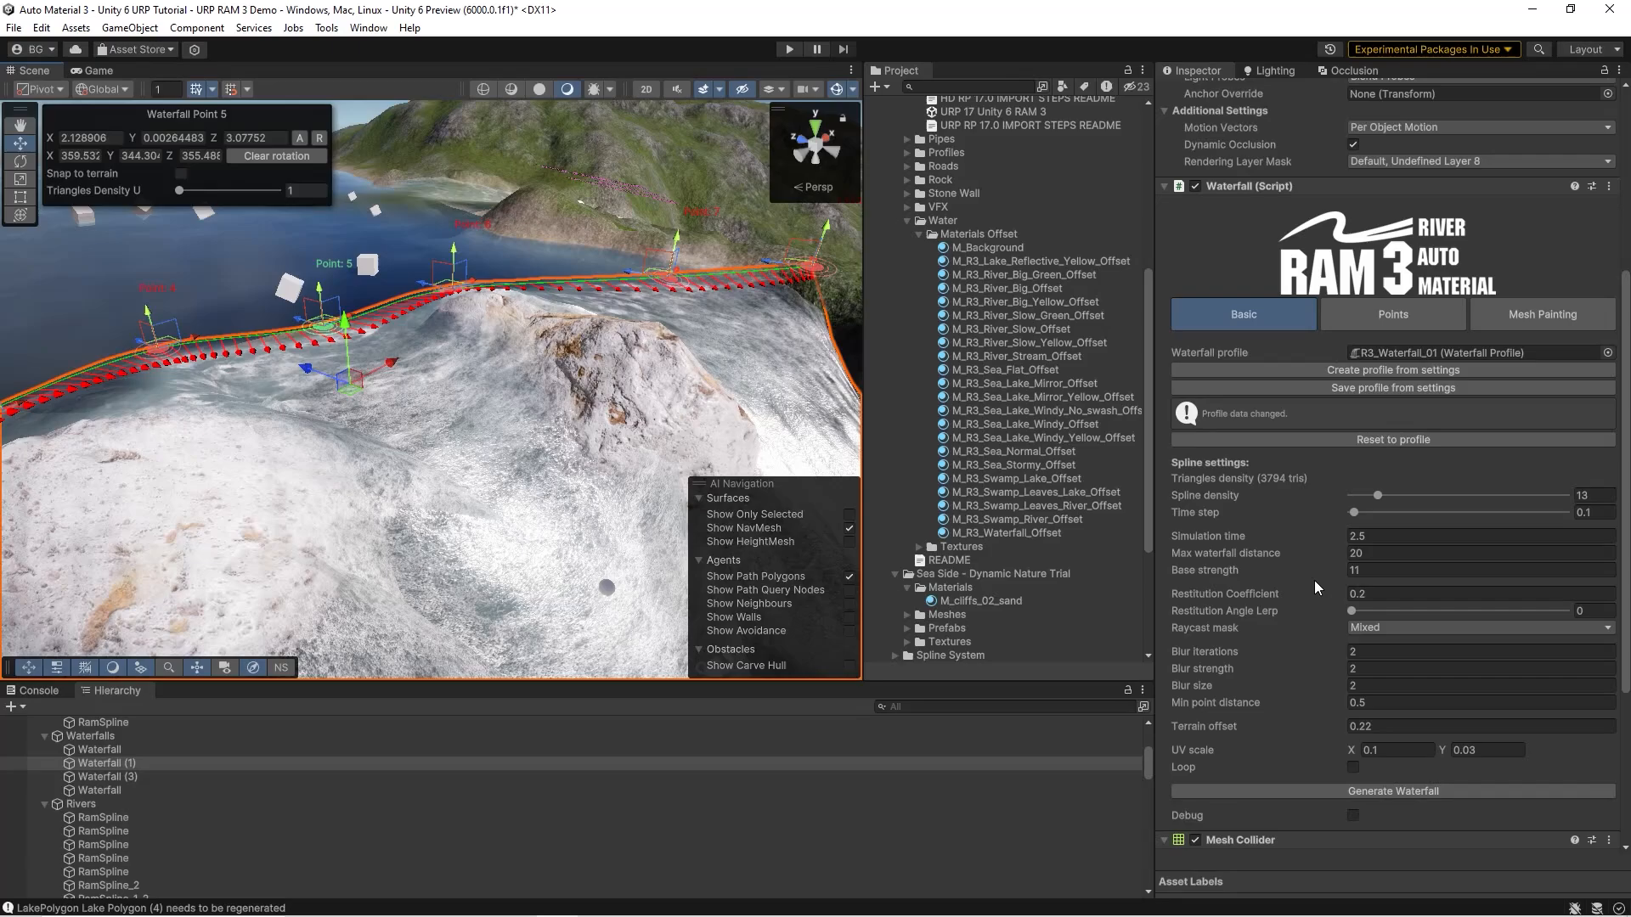
pyautogui.moveTo(1212, 571)
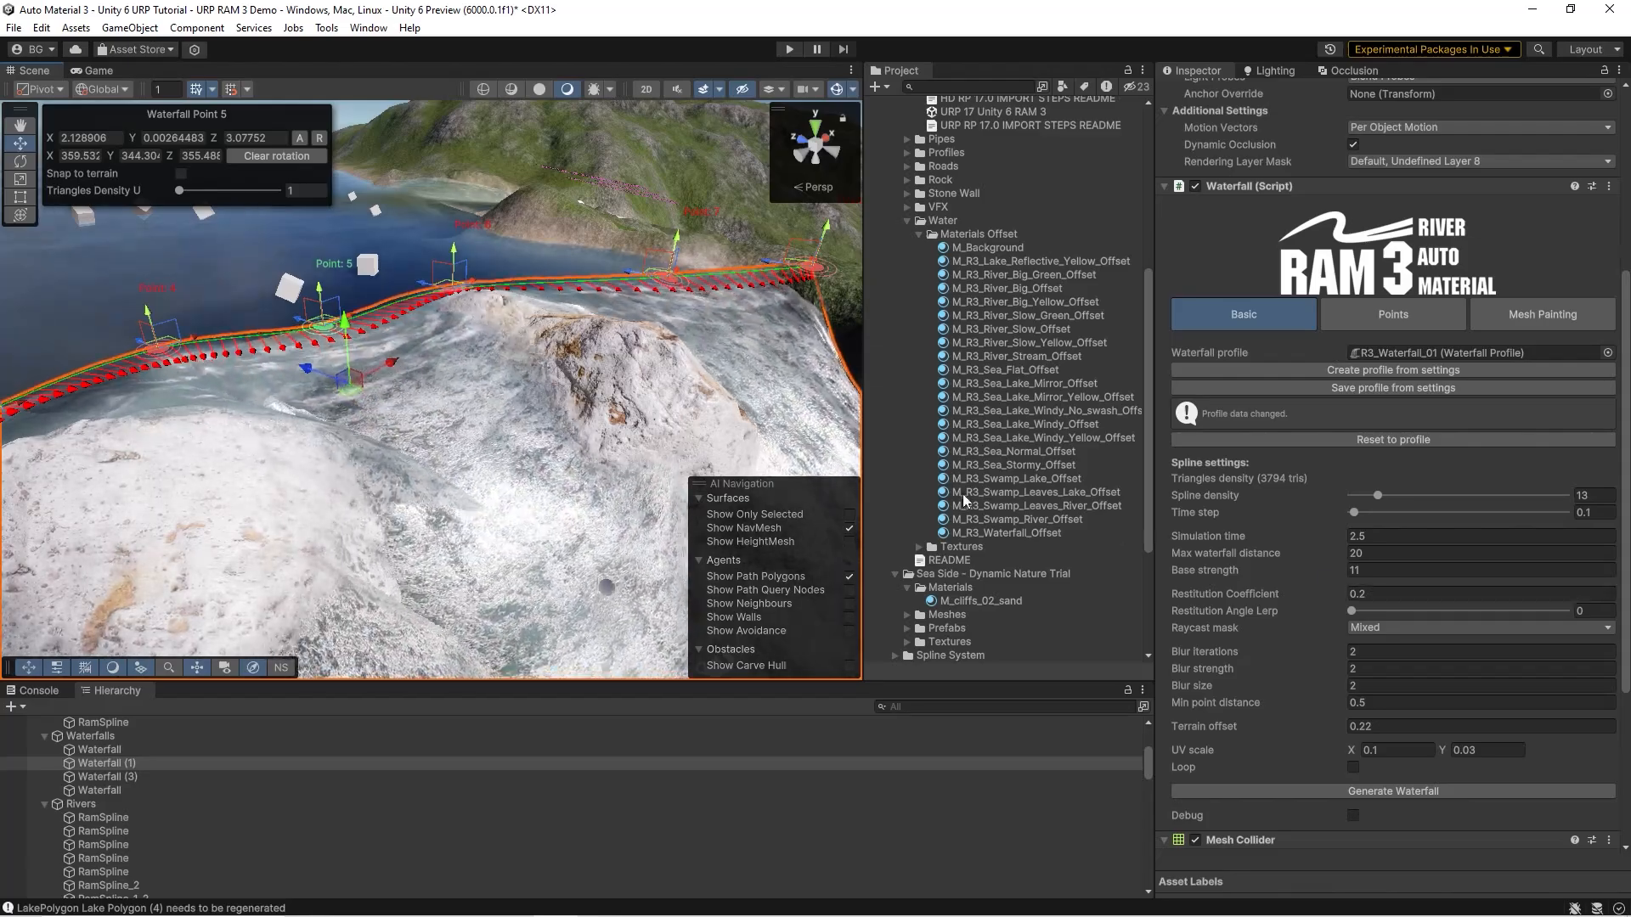
# - Rotate Points 2, 1 and 6 along the waterfall's upper edge to redirect the water flow
pyautogui.moveTo(323, 442); pyautogui.dragTo(306, 373, button='right')
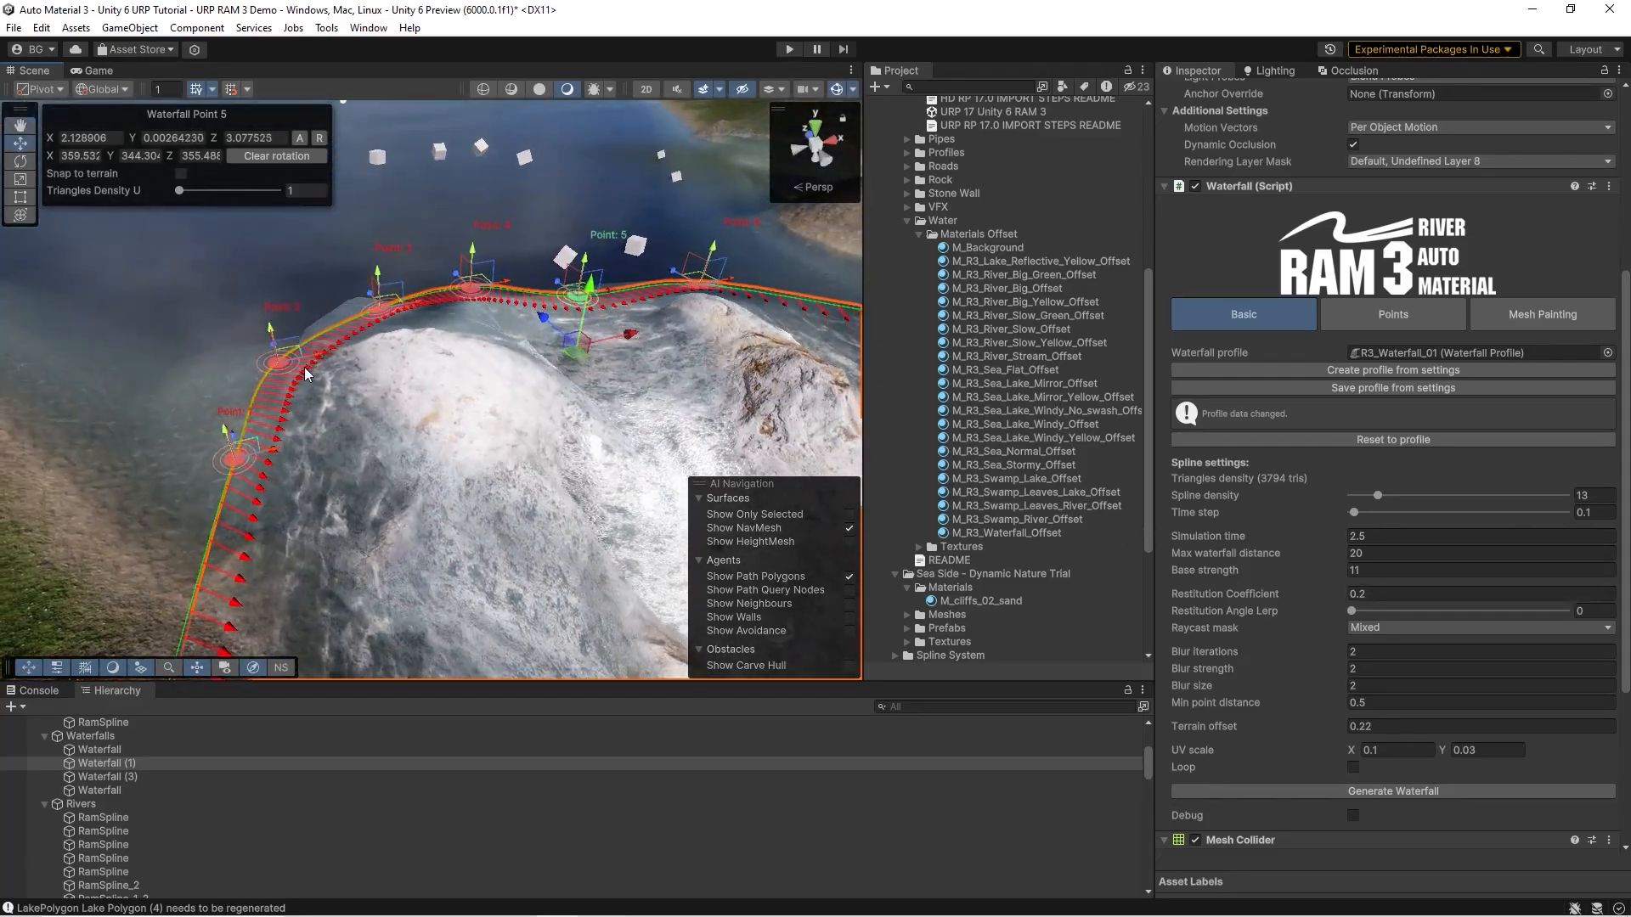
pyautogui.click(311, 351)
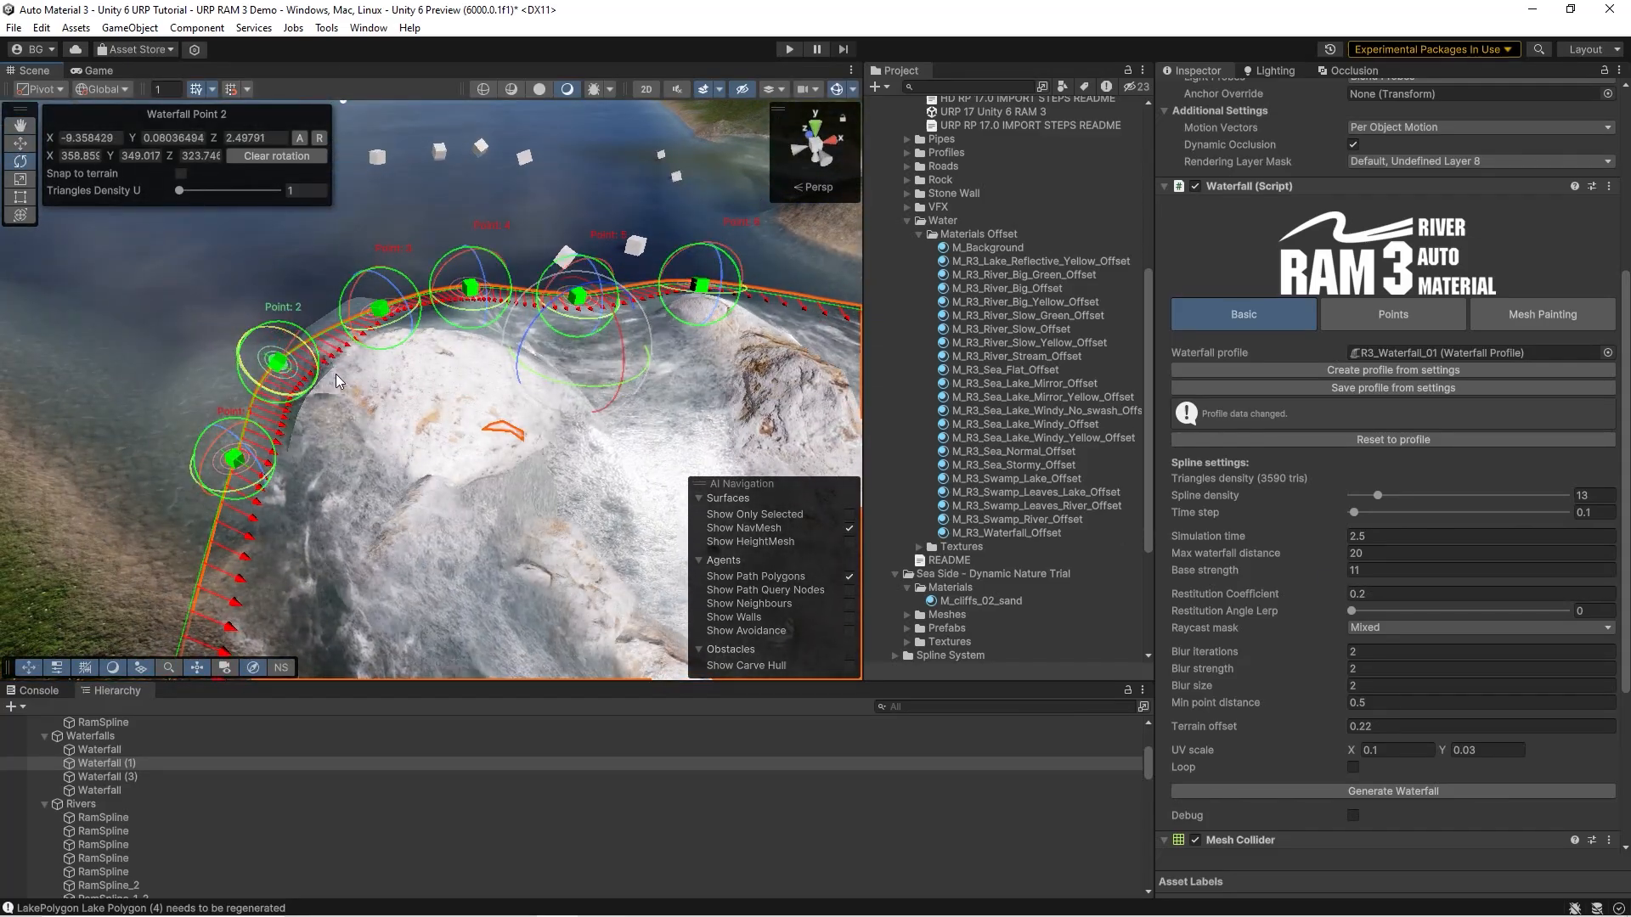
pyautogui.moveTo(310, 363); pyautogui.dragTo(310, 358)
pyautogui.moveTo(311, 359); pyautogui.dragTo(281, 309, button='right')
pyautogui.click(246, 302)
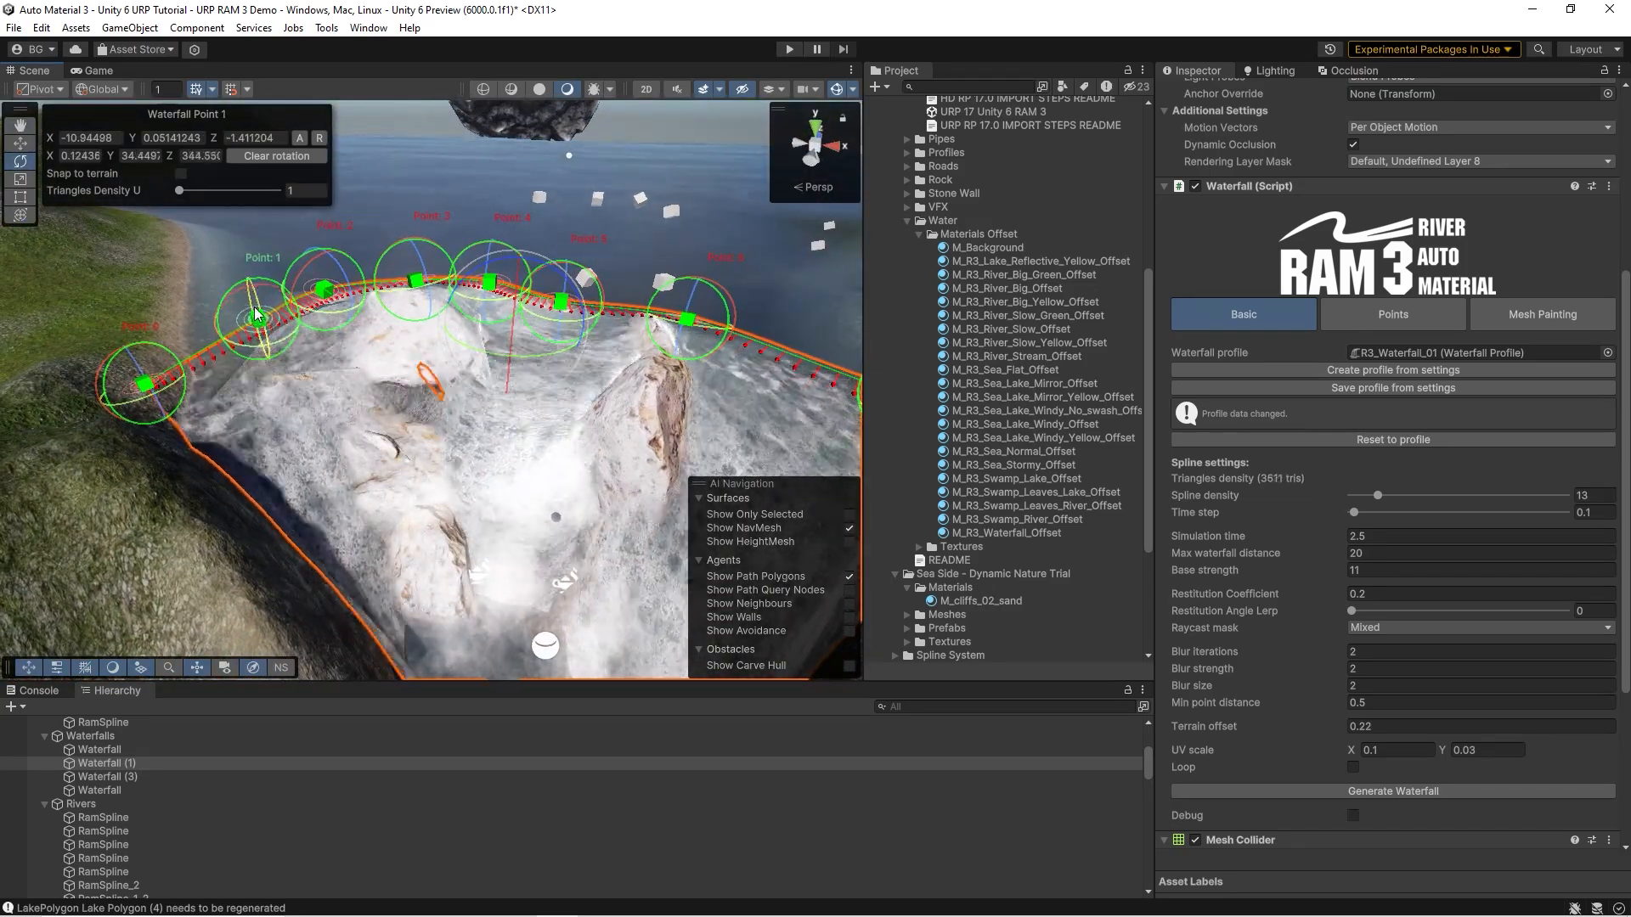
pyautogui.moveTo(241, 295); pyautogui.dragTo(242, 289)
pyautogui.moveTo(242, 289); pyautogui.dragTo(600, 297, button='right')
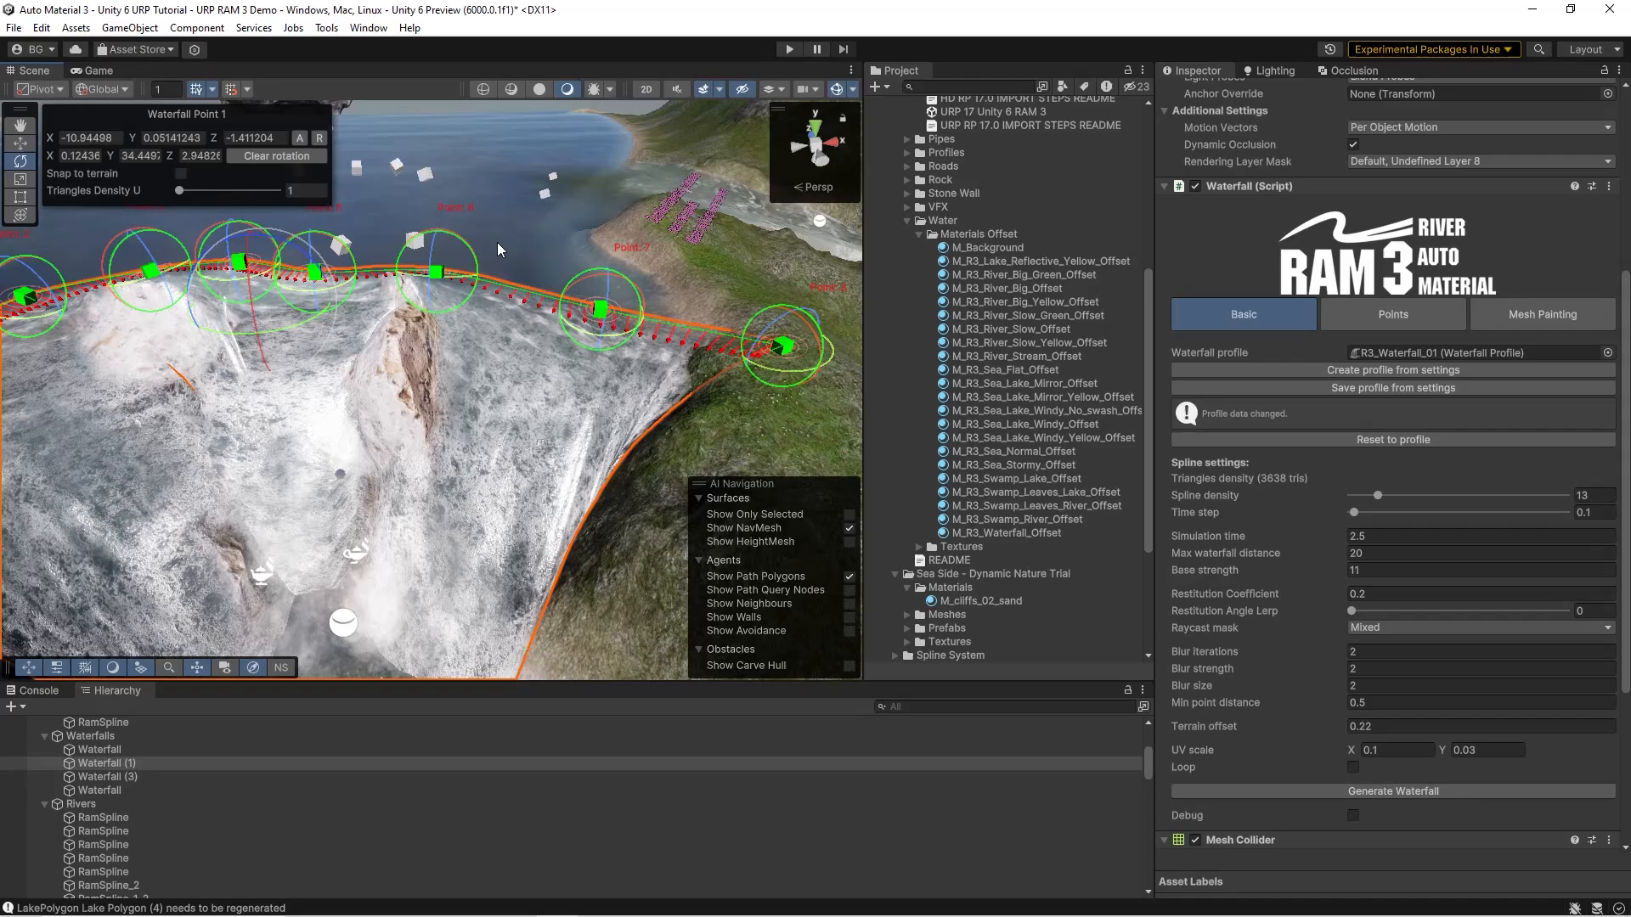
pyautogui.click(433, 248)
pyautogui.moveTo(431, 236); pyautogui.dragTo(577, 324, button='right')
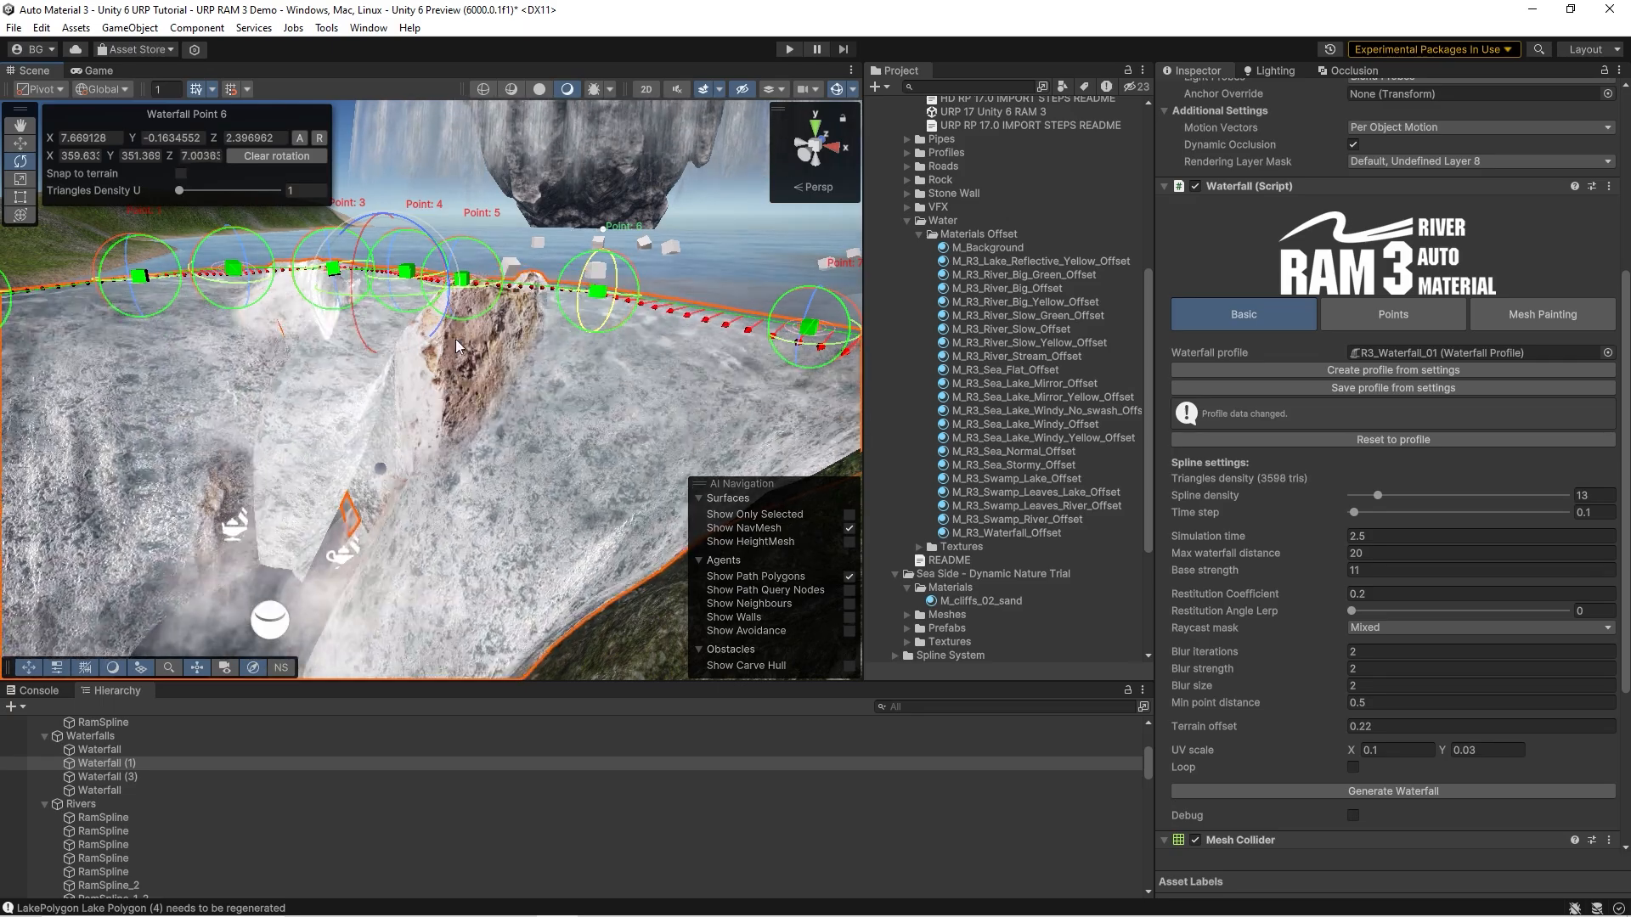
# - Extend the waterfall spline past Point 8 with three new points across the grassy slope
pyautogui.moveTo(456, 345); pyautogui.dragTo(507, 388, button='right')
pyautogui.keyDown('ctrl'); pyautogui.click(472, 381); pyautogui.keyUp('ctrl')
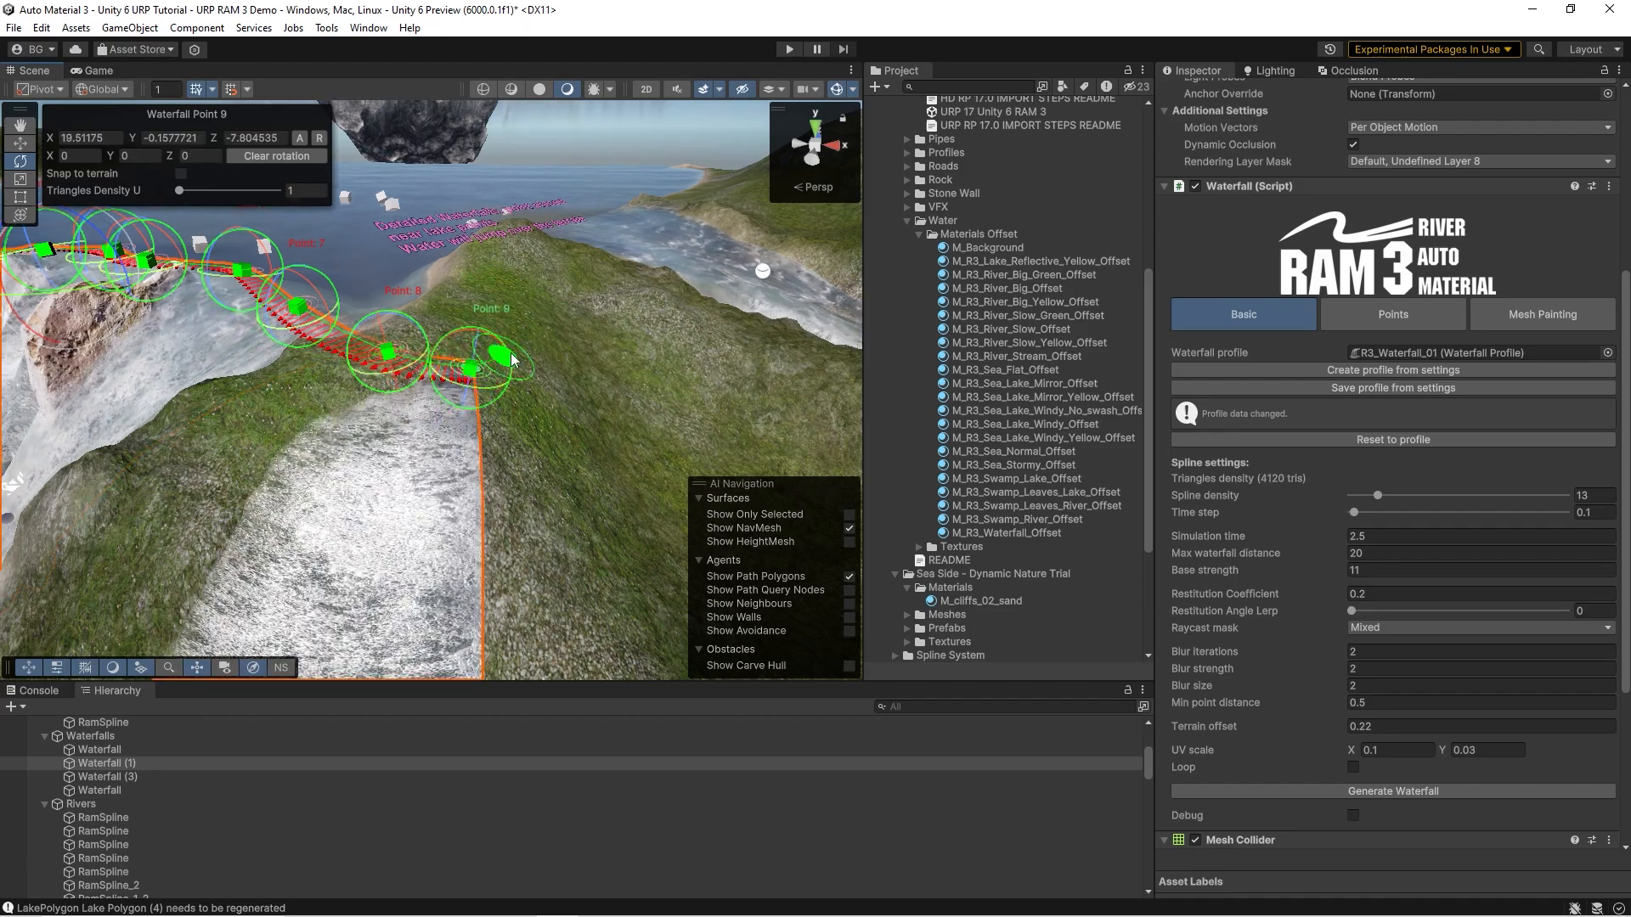
pyautogui.keyDown('ctrl'); pyautogui.click(568, 330); pyautogui.keyUp('ctrl')
pyautogui.keyDown('ctrl'); pyautogui.click(538, 274); pyautogui.keyUp('ctrl')
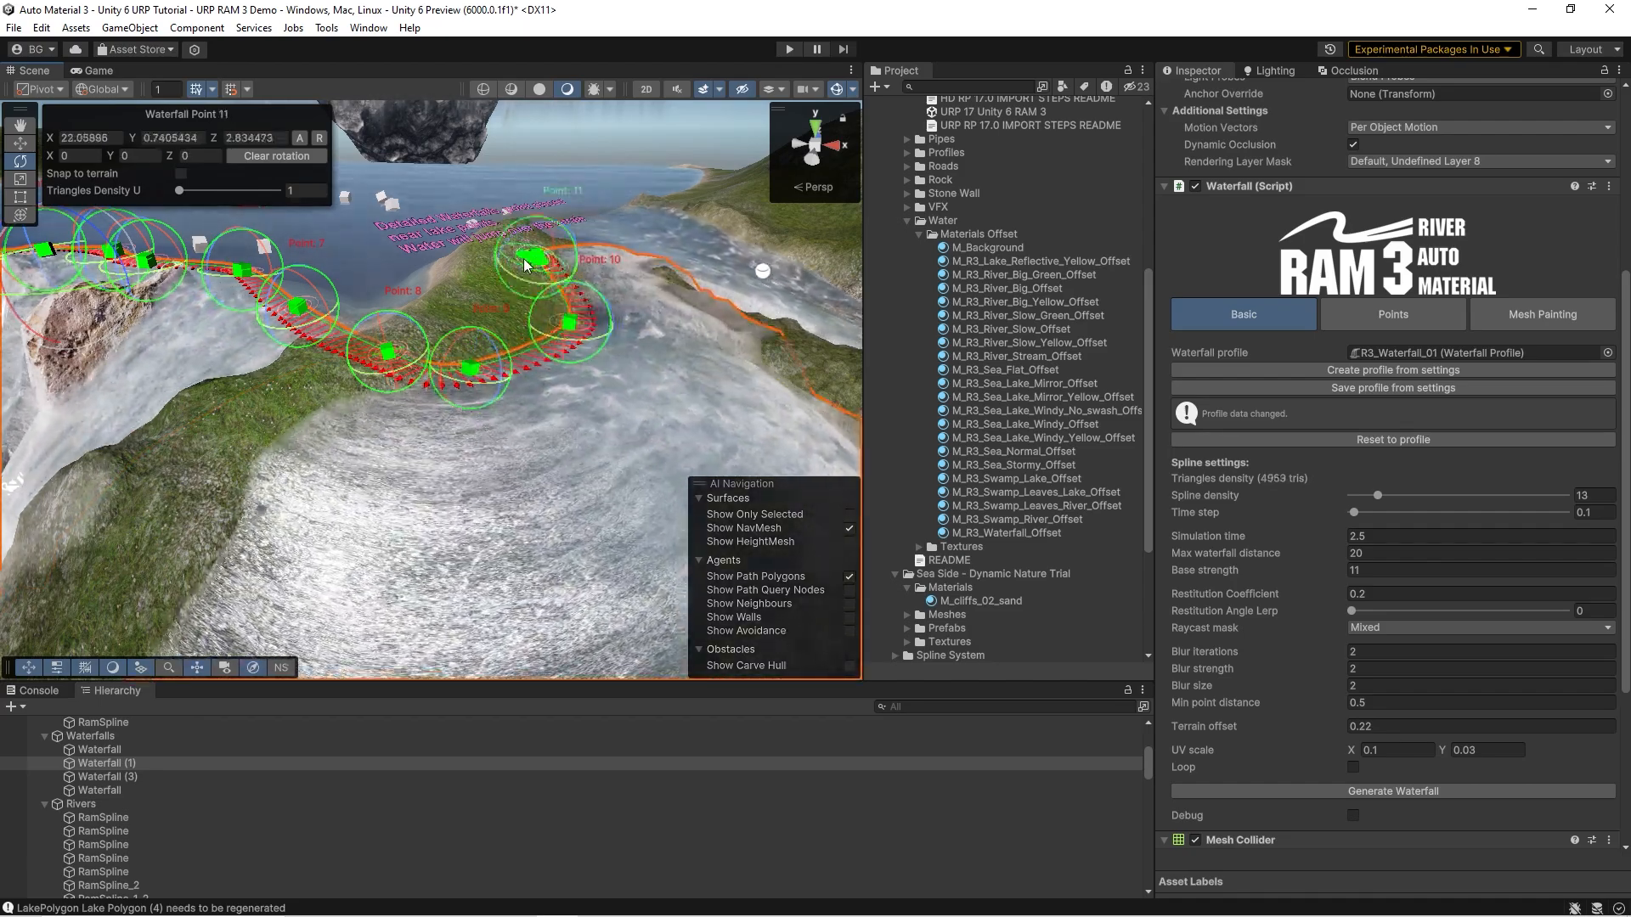
pyautogui.moveTo(538, 273)
pyautogui.mouseDown(button='right')
pyautogui.moveTo(457, 325)
pyautogui.moveTo(496, 274)
pyautogui.moveTo(521, 270)
pyautogui.mouseUp(button='right')
# - Select the waterfall that bounces over the floating cubes and slightly rotate its Point 0
pyautogui.click(1008, 426)
pyautogui.moveTo(618, 415); pyautogui.dragTo(594, 442, button='right')
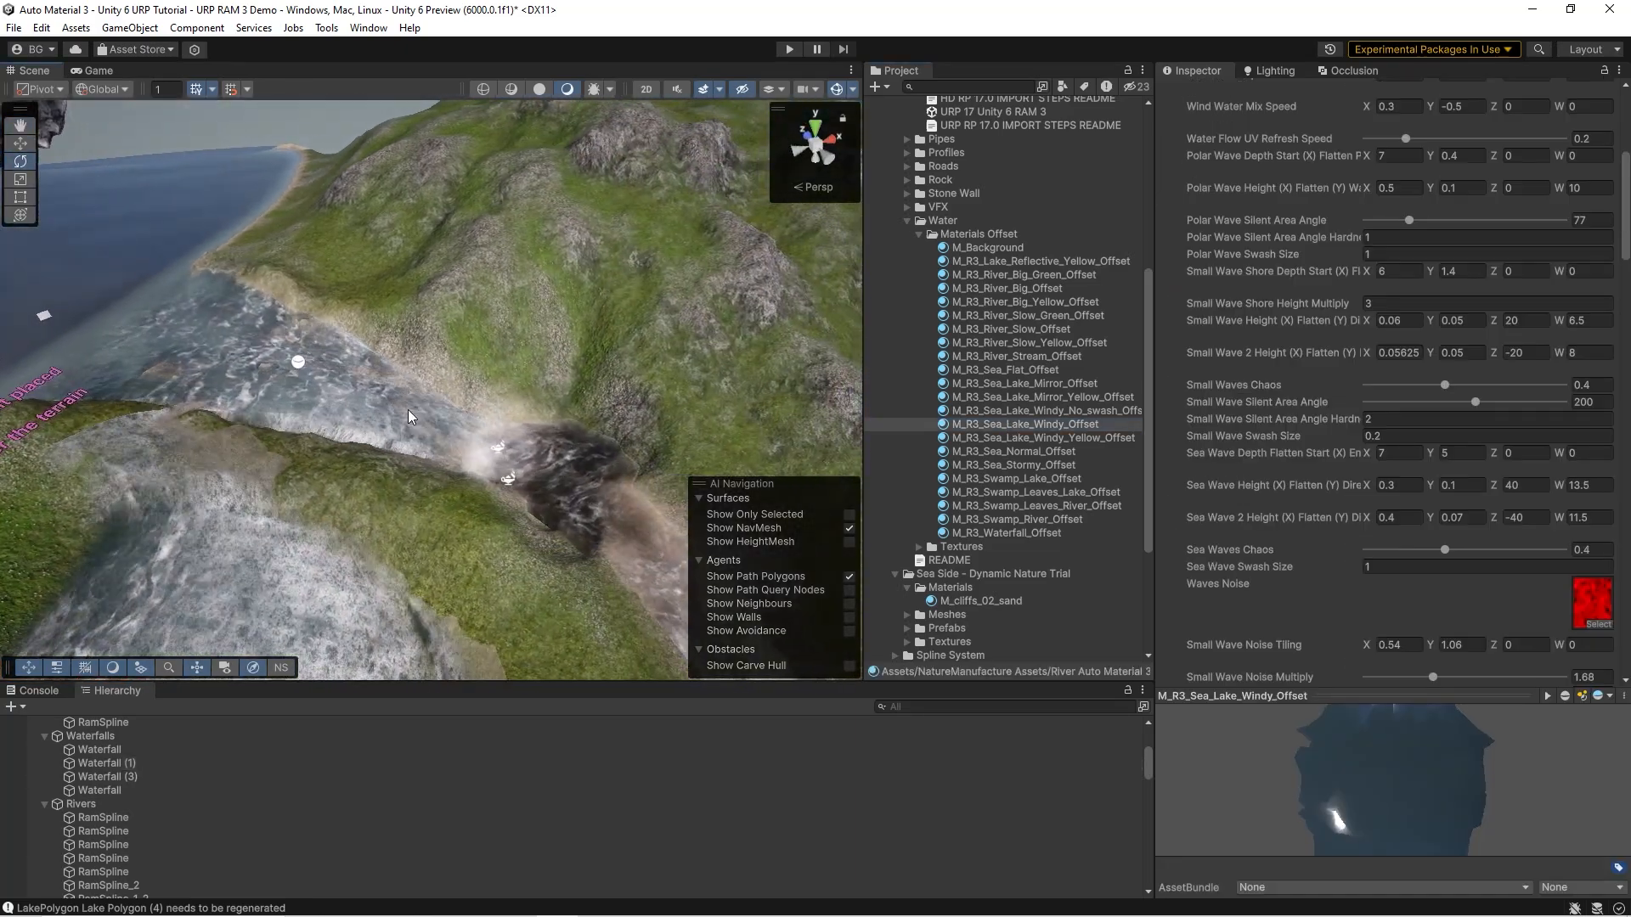
pyautogui.click(389, 418)
pyautogui.moveTo(426, 419); pyautogui.dragTo(505, 166, button='right')
pyautogui.click(956, 371)
pyautogui.click(493, 361)
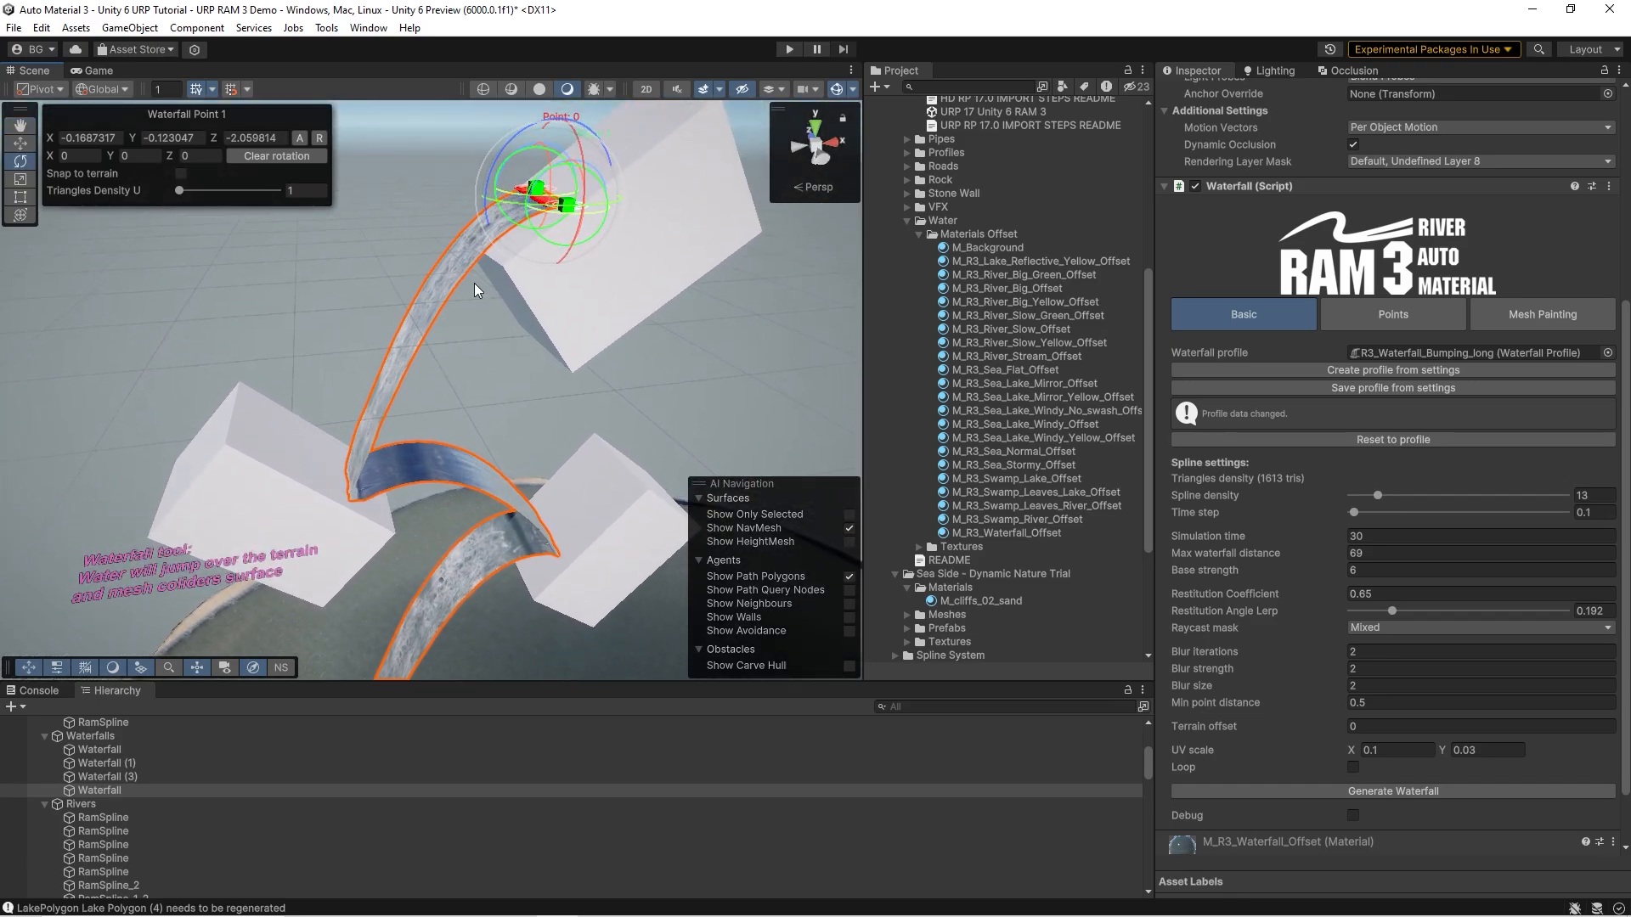
pyautogui.moveTo(505, 162)
pyautogui.mouseDown()
pyautogui.moveTo(527, 156)
pyautogui.moveTo(516, 166)
pyautogui.mouseUp()
# - Try base strengths of 7 and 9 on the bouncing waterfall, leaving the base strength at 7
pyautogui.click(1363, 571)
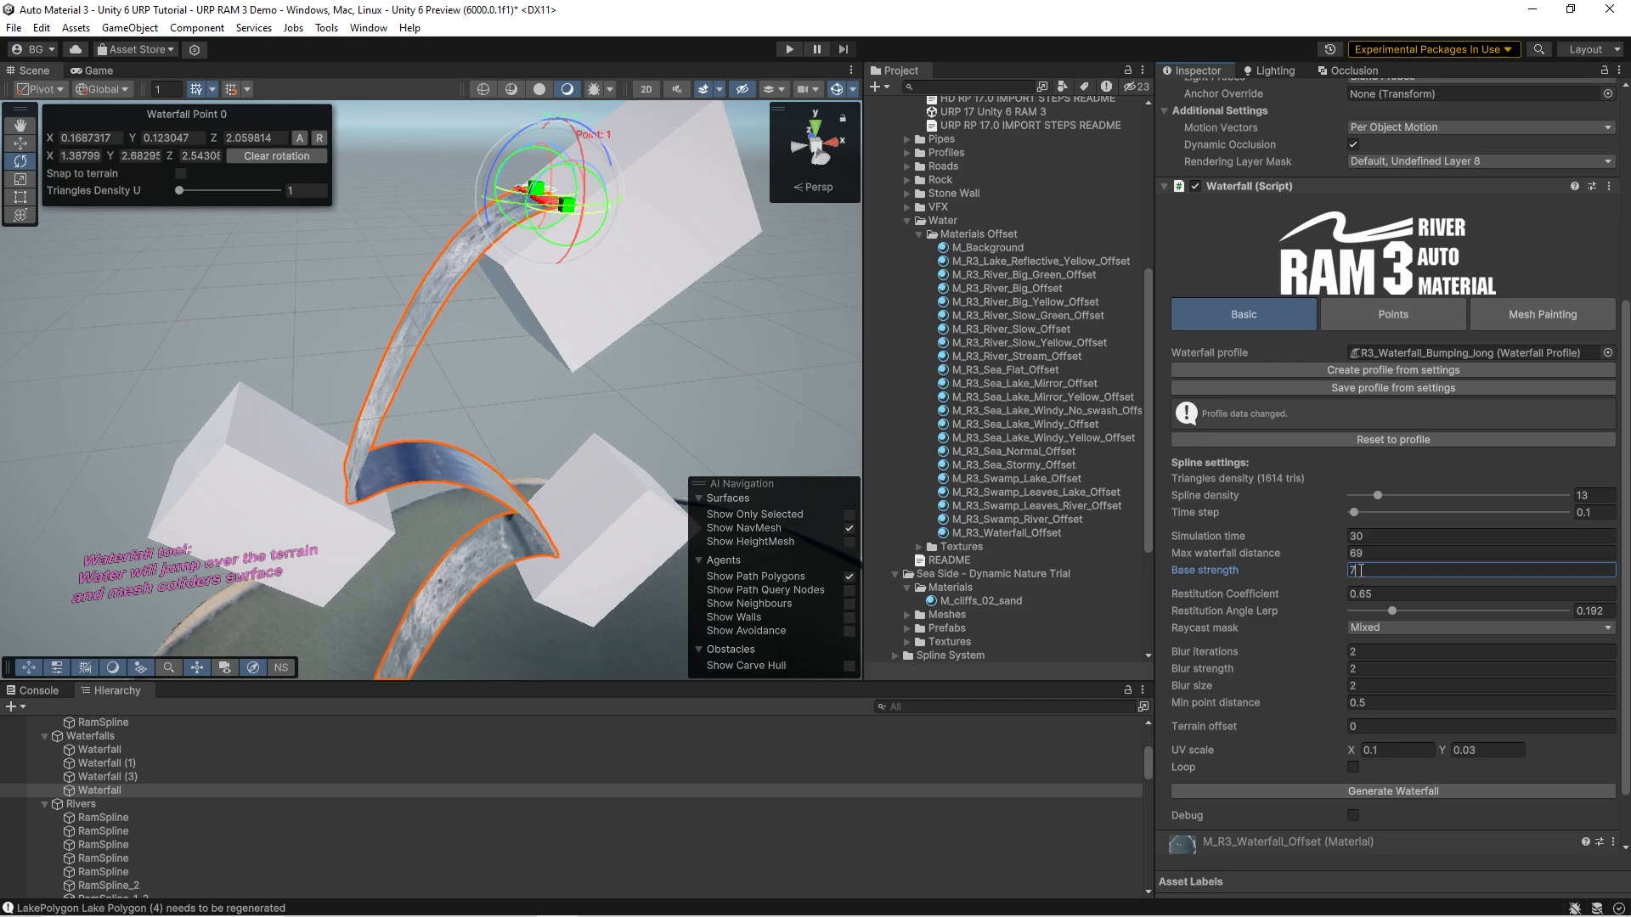
pyautogui.write('7')
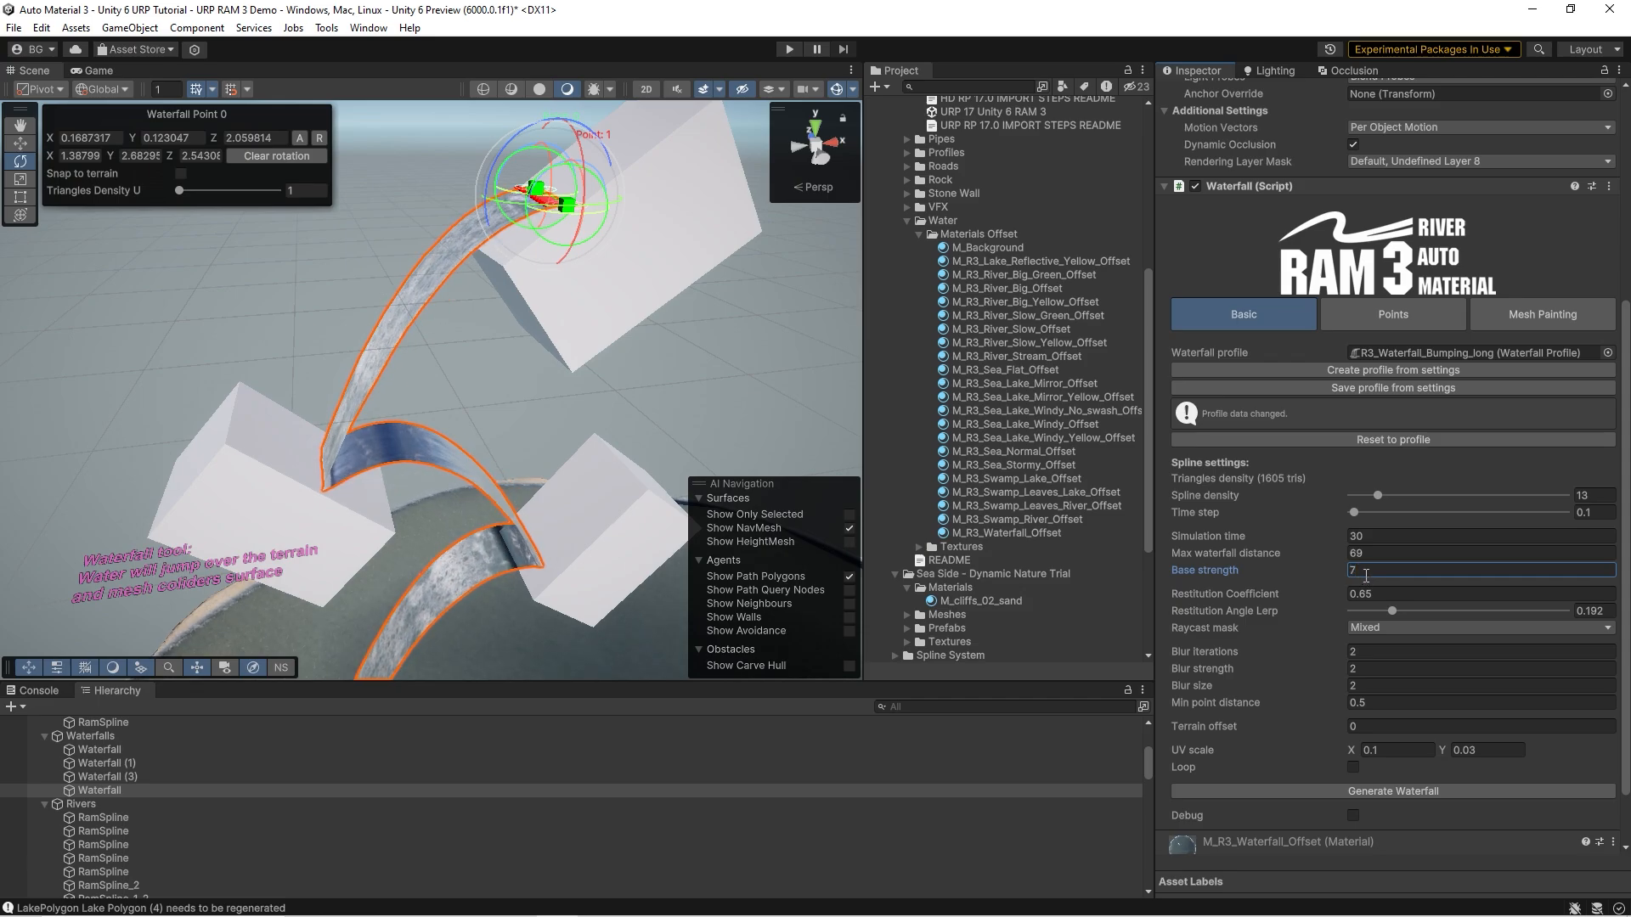
pyautogui.press('BackSpace')
pyautogui.write('9')
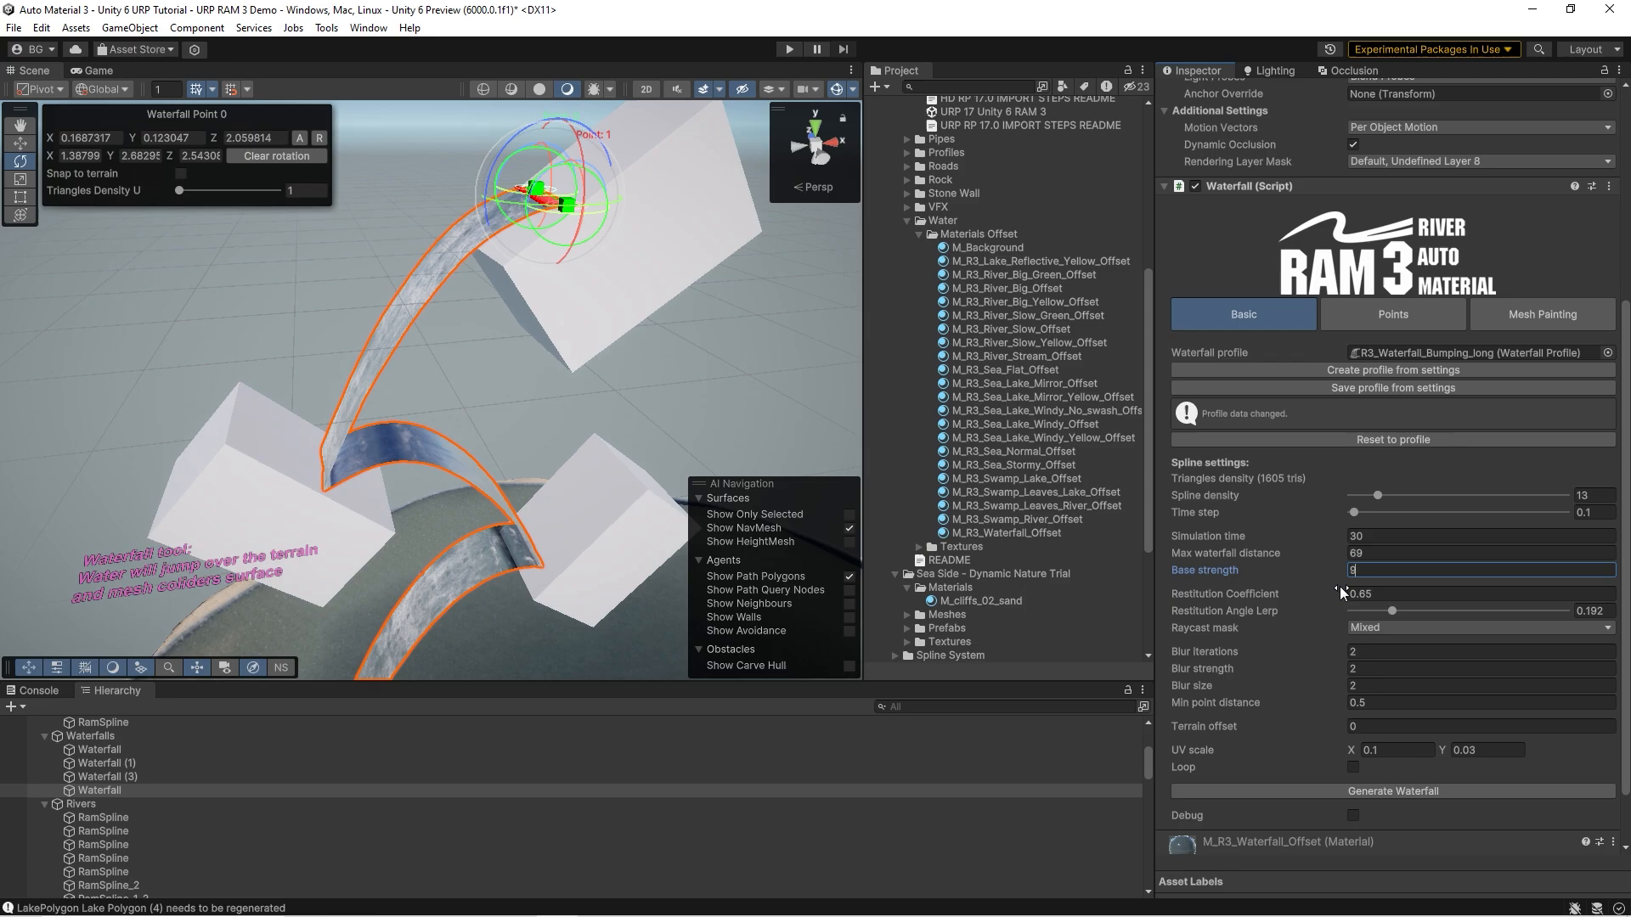
pyautogui.moveTo(393, 368); pyautogui.dragTo(335, 378, button='right')
pyautogui.click(1369, 570)
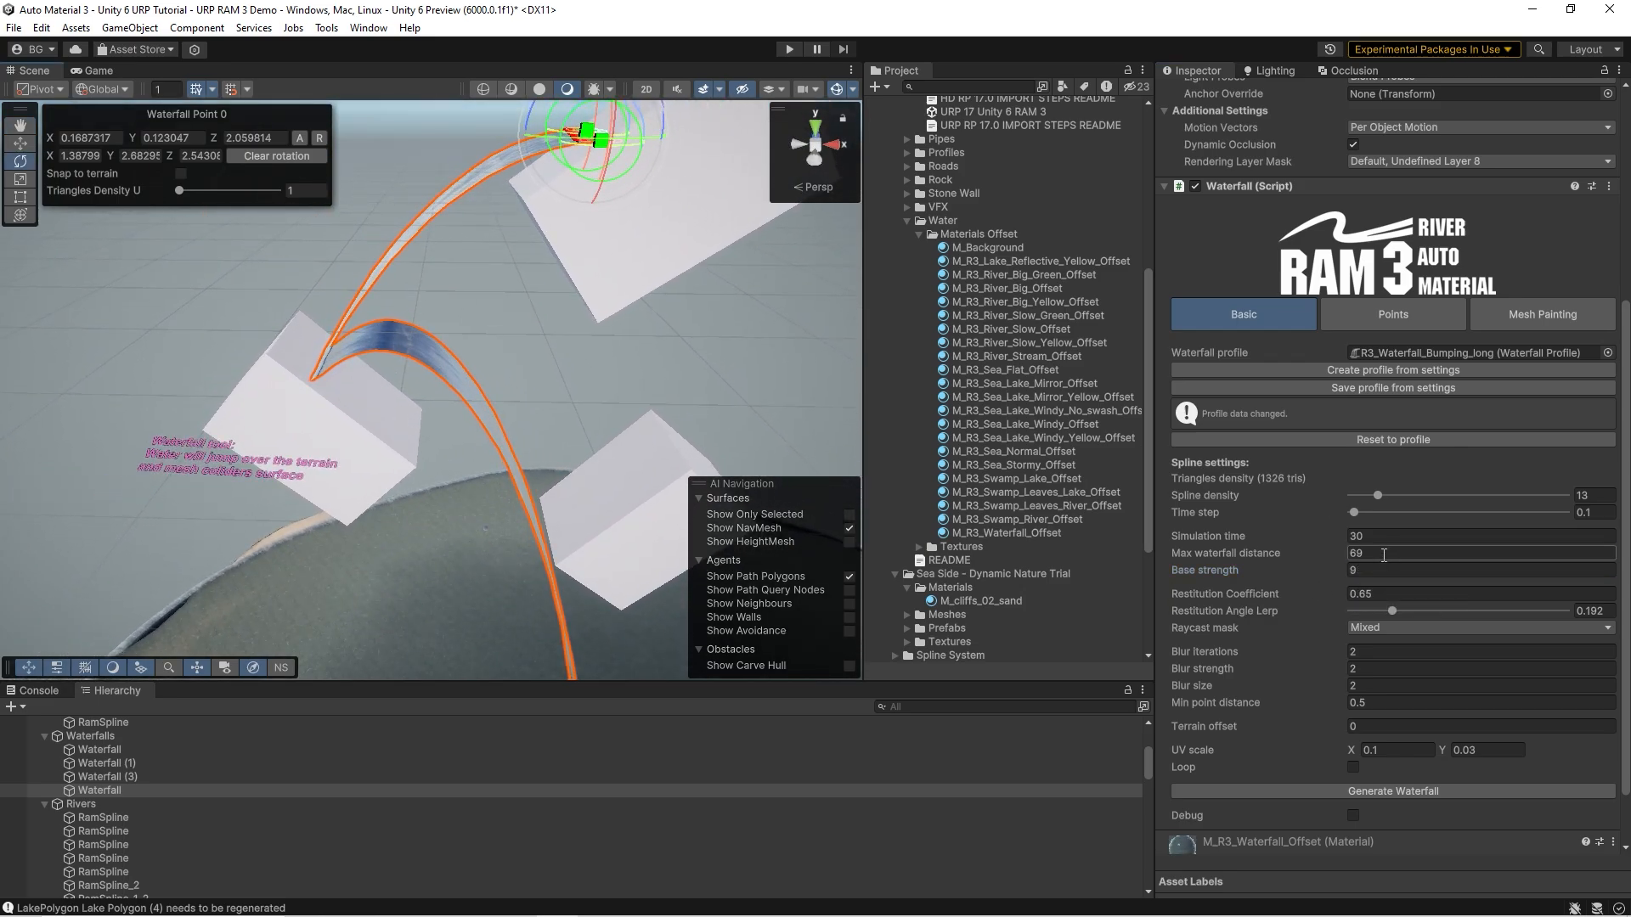
pyautogui.write('7')
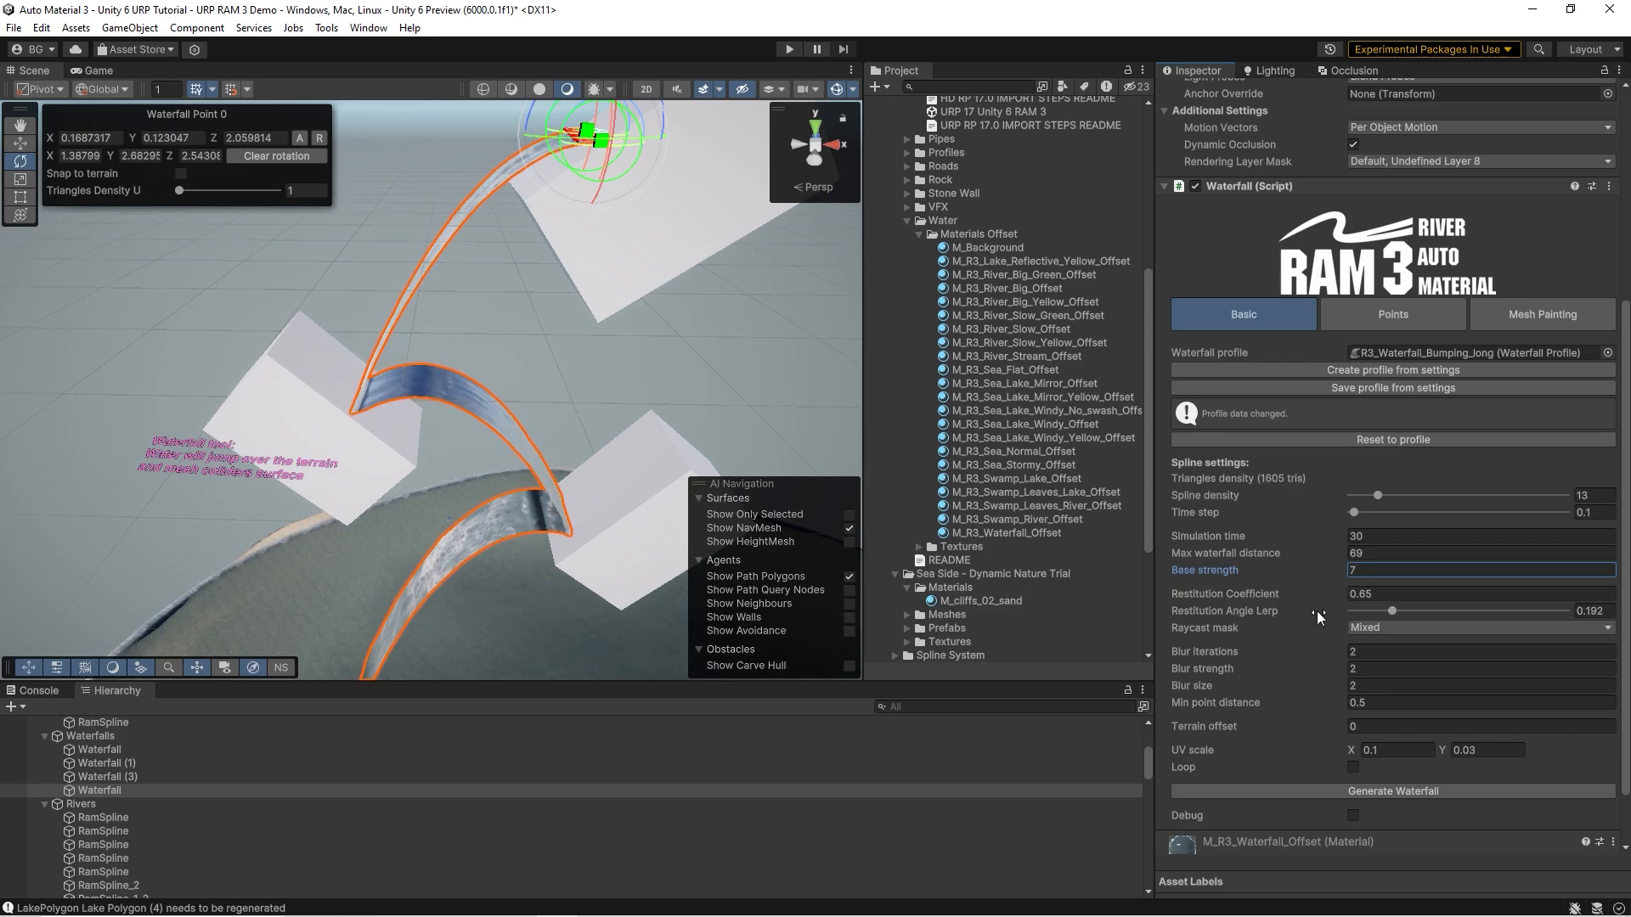
# - Set the bouncing waterfall's Restitution Coefficient to 0.72 and its Restitution Angle Lerp to 0.2
pyautogui.moveTo(1277, 595); pyautogui.dragTo(1288, 603)
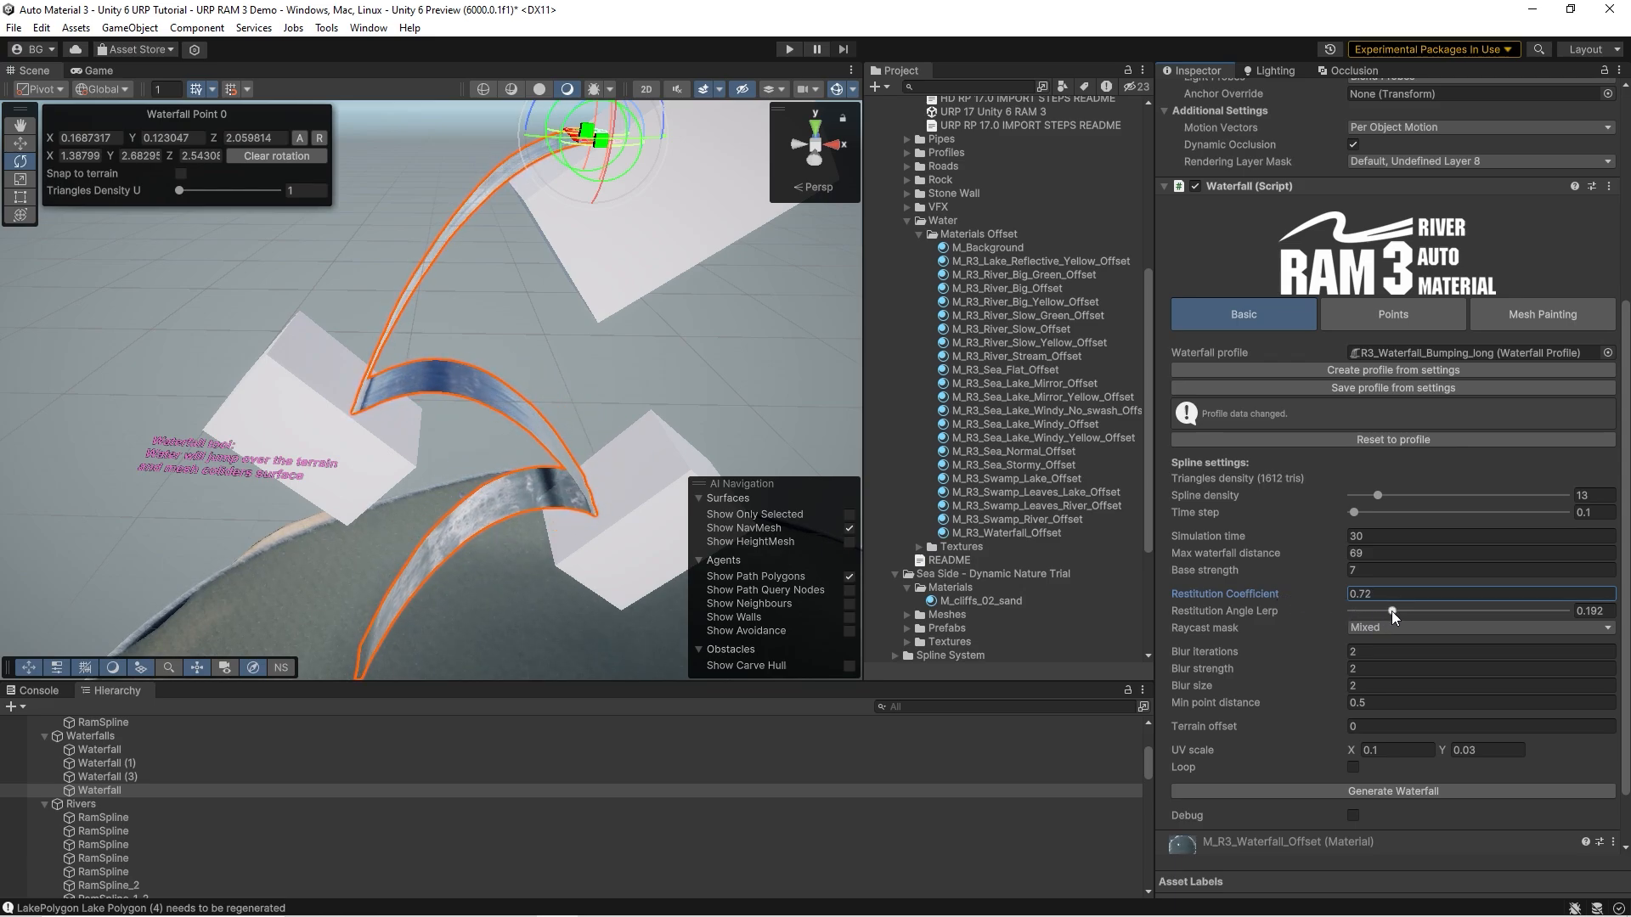
pyautogui.moveTo(1391, 610); pyautogui.dragTo(1430, 611)
pyautogui.moveTo(1393, 612); pyautogui.dragTo(1392, 611)
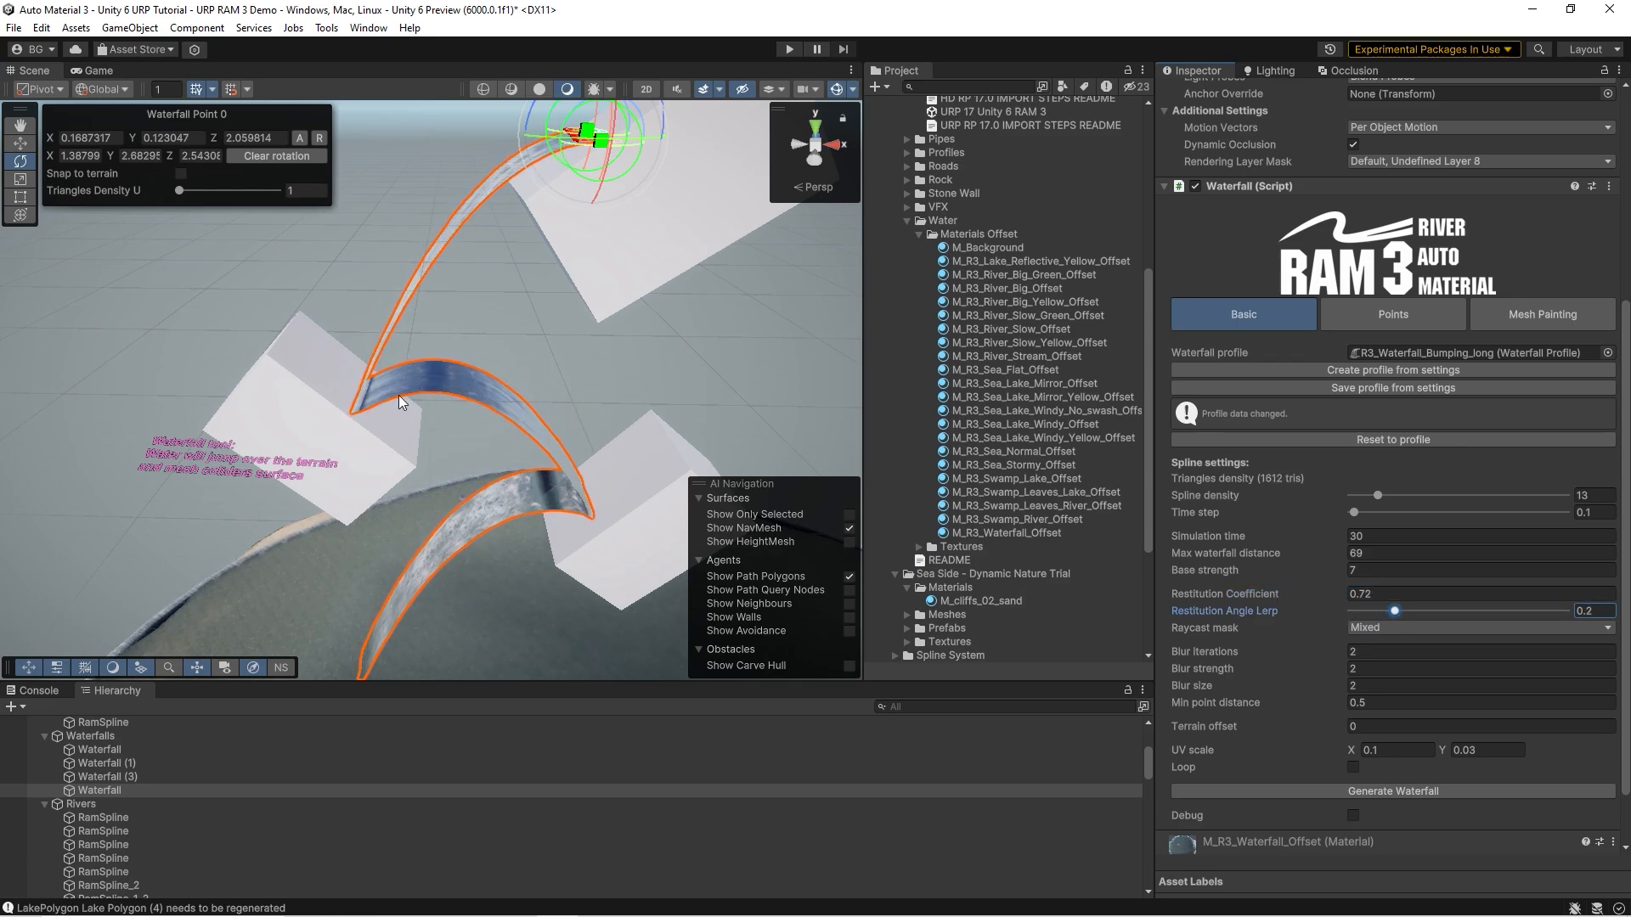
pyautogui.press('a')
pyautogui.moveTo(451, 364); pyautogui.dragTo(401, 411, button='right')
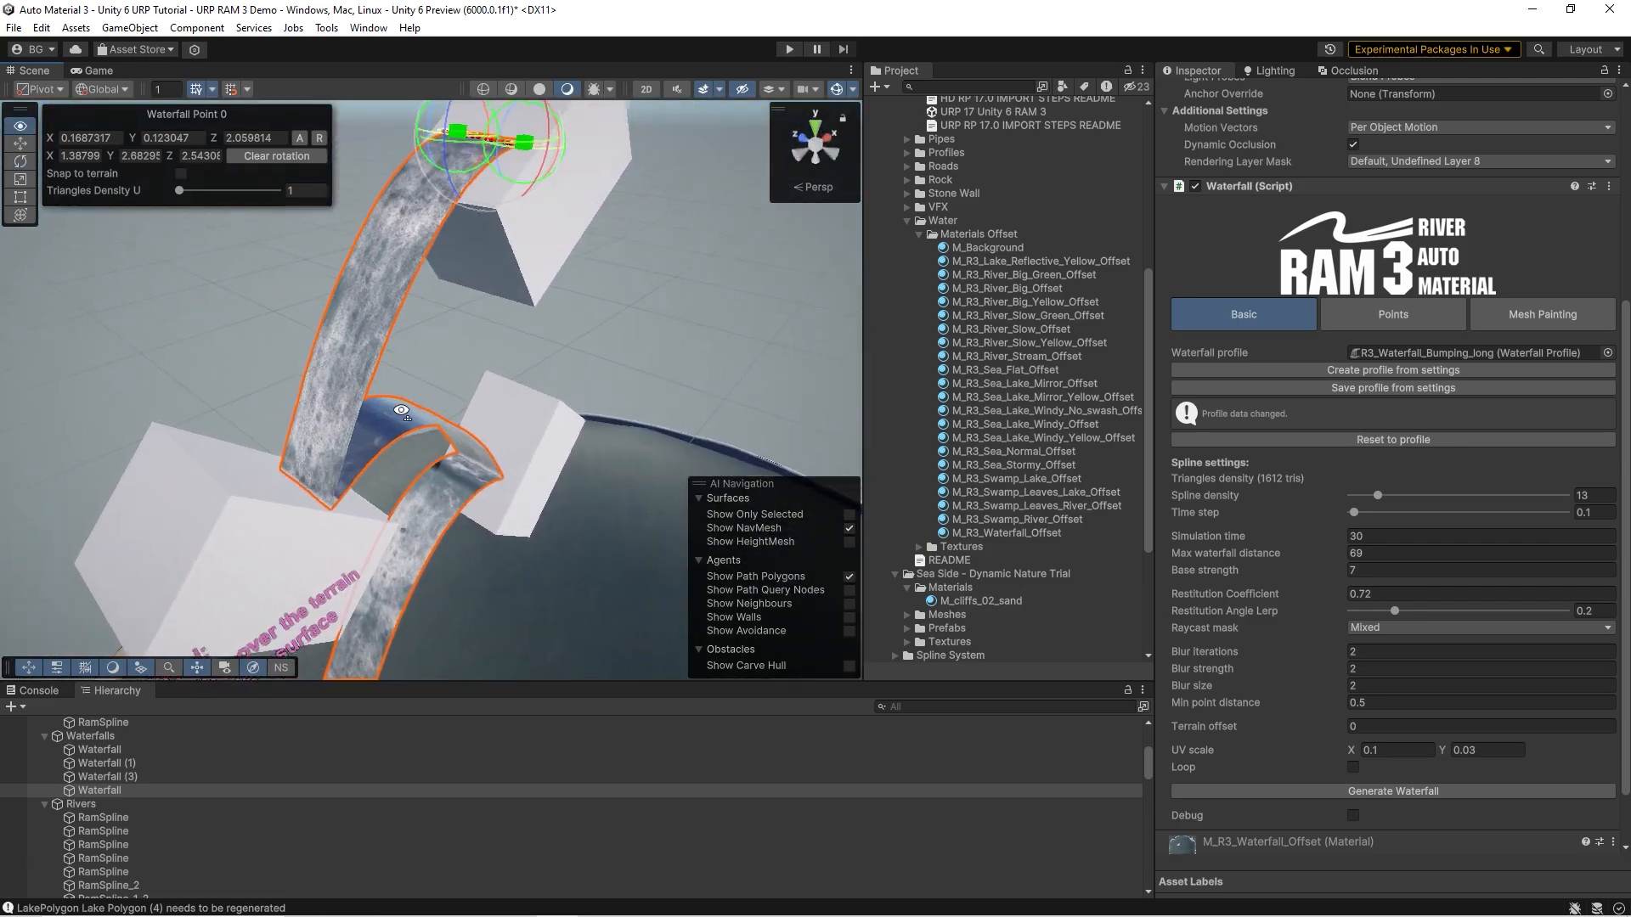
# - Select the looped waterfall around the raised round lake and inspect its points and flow directions along the rim
pyautogui.click(996, 369)
pyautogui.moveTo(544, 382); pyautogui.dragTo(386, 485, button='right')
pyautogui.click(519, 502)
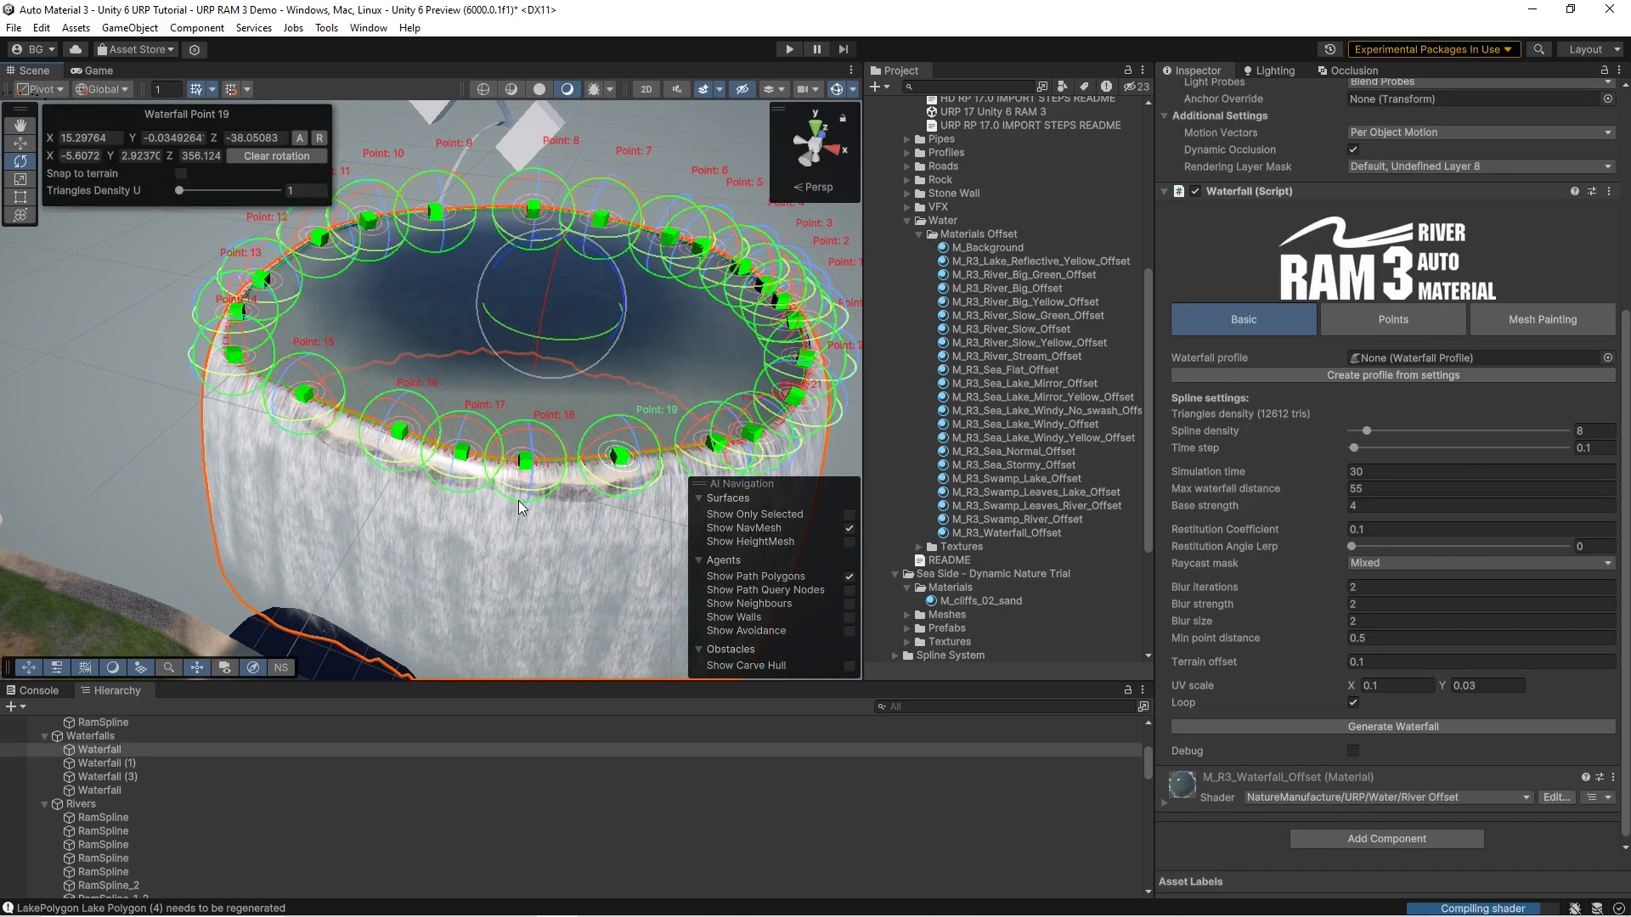
pyautogui.press('w')
pyautogui.moveTo(400, 316); pyautogui.dragTo(365, 284, button='right')
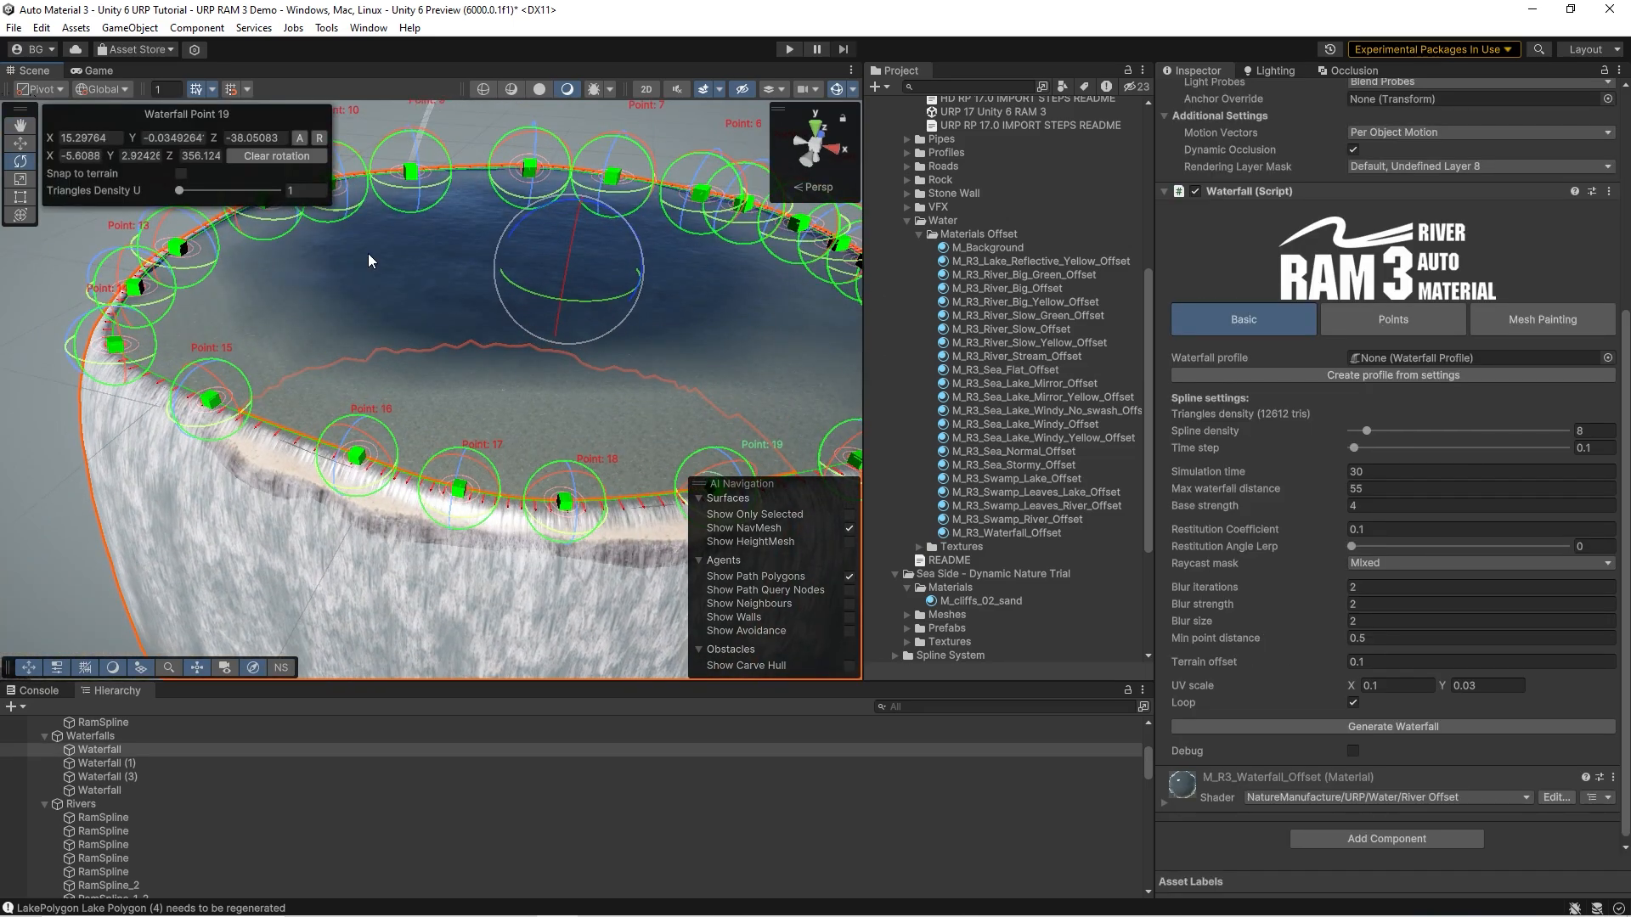
pyautogui.moveTo(377, 356); pyautogui.dragTo(319, 271, button='right')
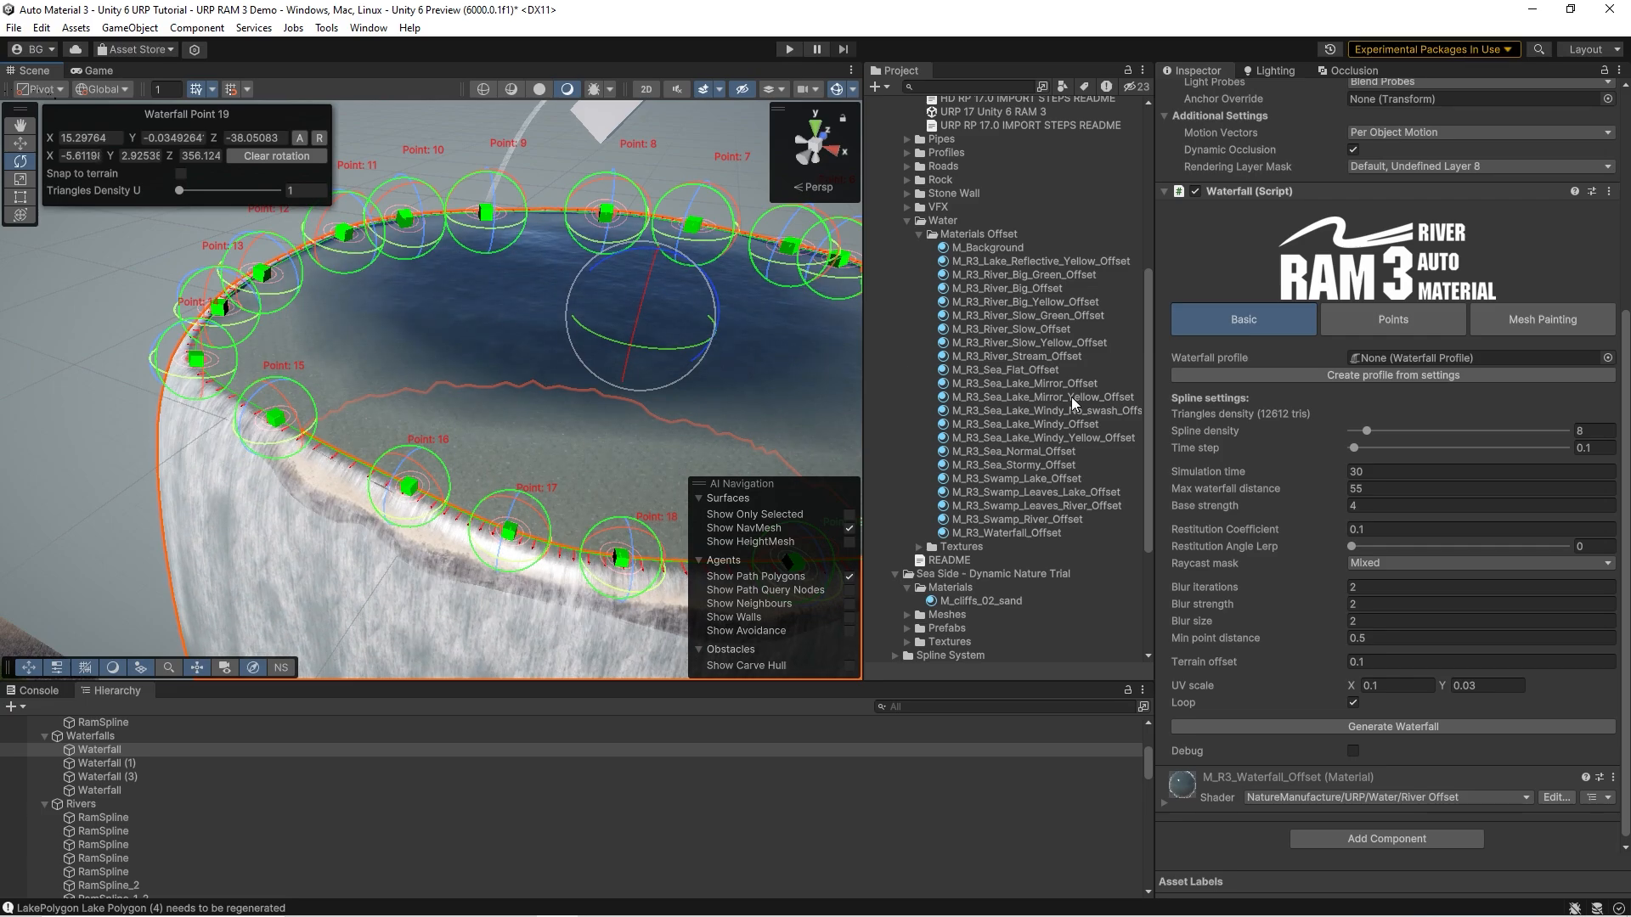
pyautogui.moveTo(425, 333); pyautogui.dragTo(383, 435, button='right')
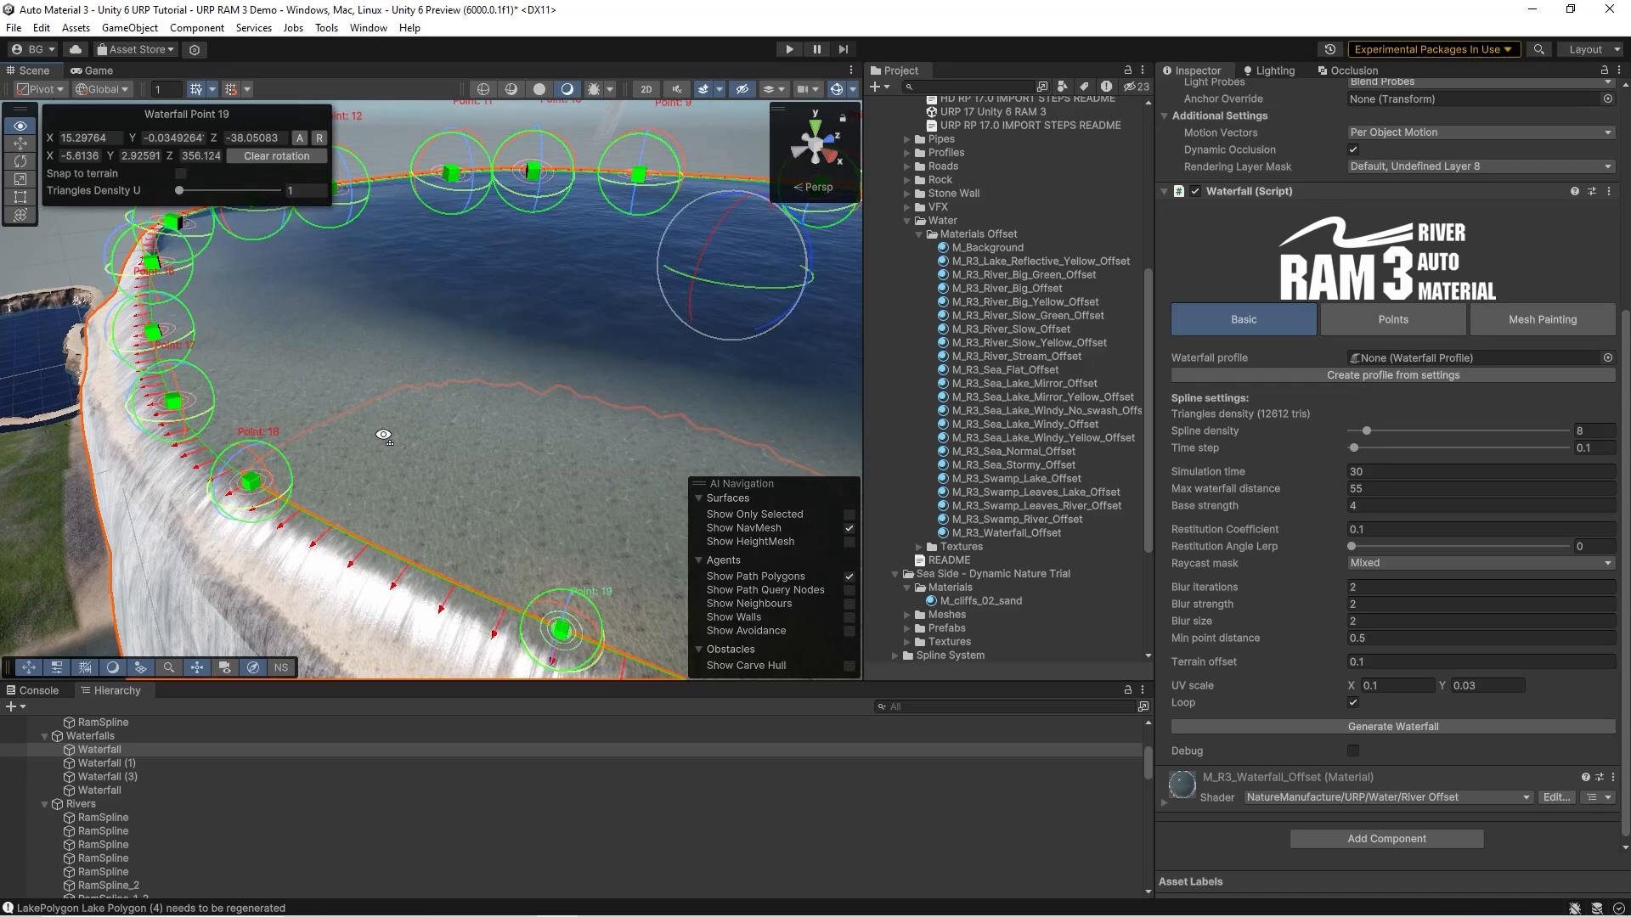
# - Select Waterfall (1) by the sea again and locate its assigned R3_Waterfall_01 profile in the project
pyautogui.moveTo(356, 357); pyautogui.dragTo(429, 373, button='right')
pyautogui.click(484, 320)
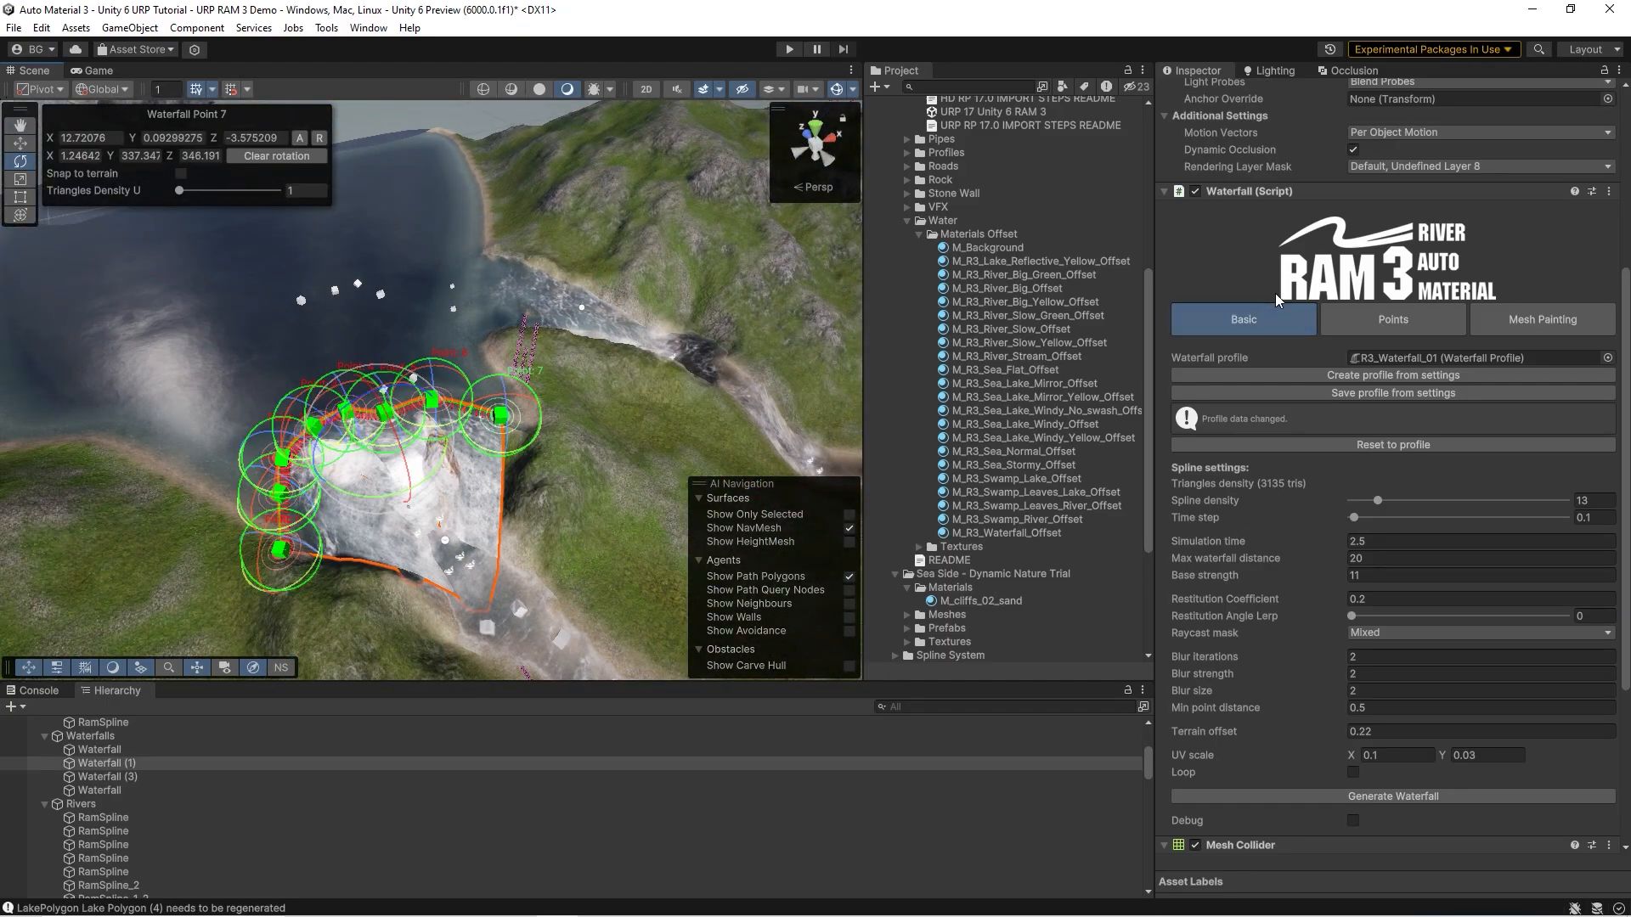
pyautogui.click(1389, 358)
# - Select the mirror lake polygon in the grassy hills and inspect its shoreline points and basic settings
pyautogui.moveTo(816, 340); pyautogui.dragTo(206, 656, button='right')
pyautogui.moveTo(273, 478); pyautogui.dragTo(951, 463, button='right')
pyautogui.click(969, 464)
pyautogui.click(631, 399)
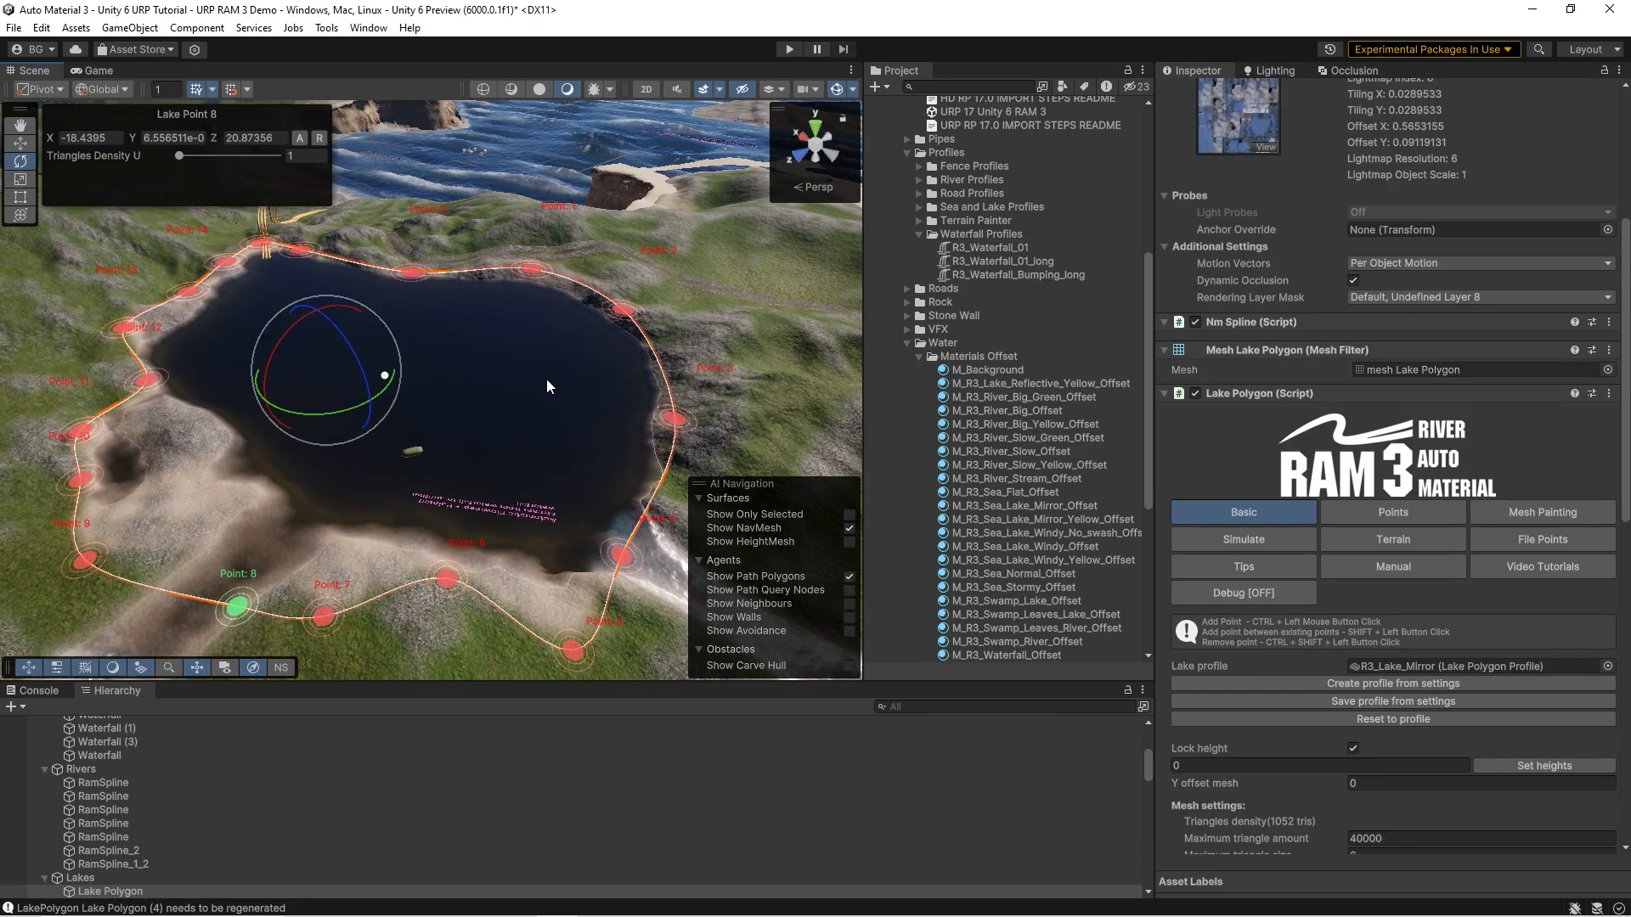
pyautogui.moveTo(384, 355); pyautogui.dragTo(173, 460, button='right')
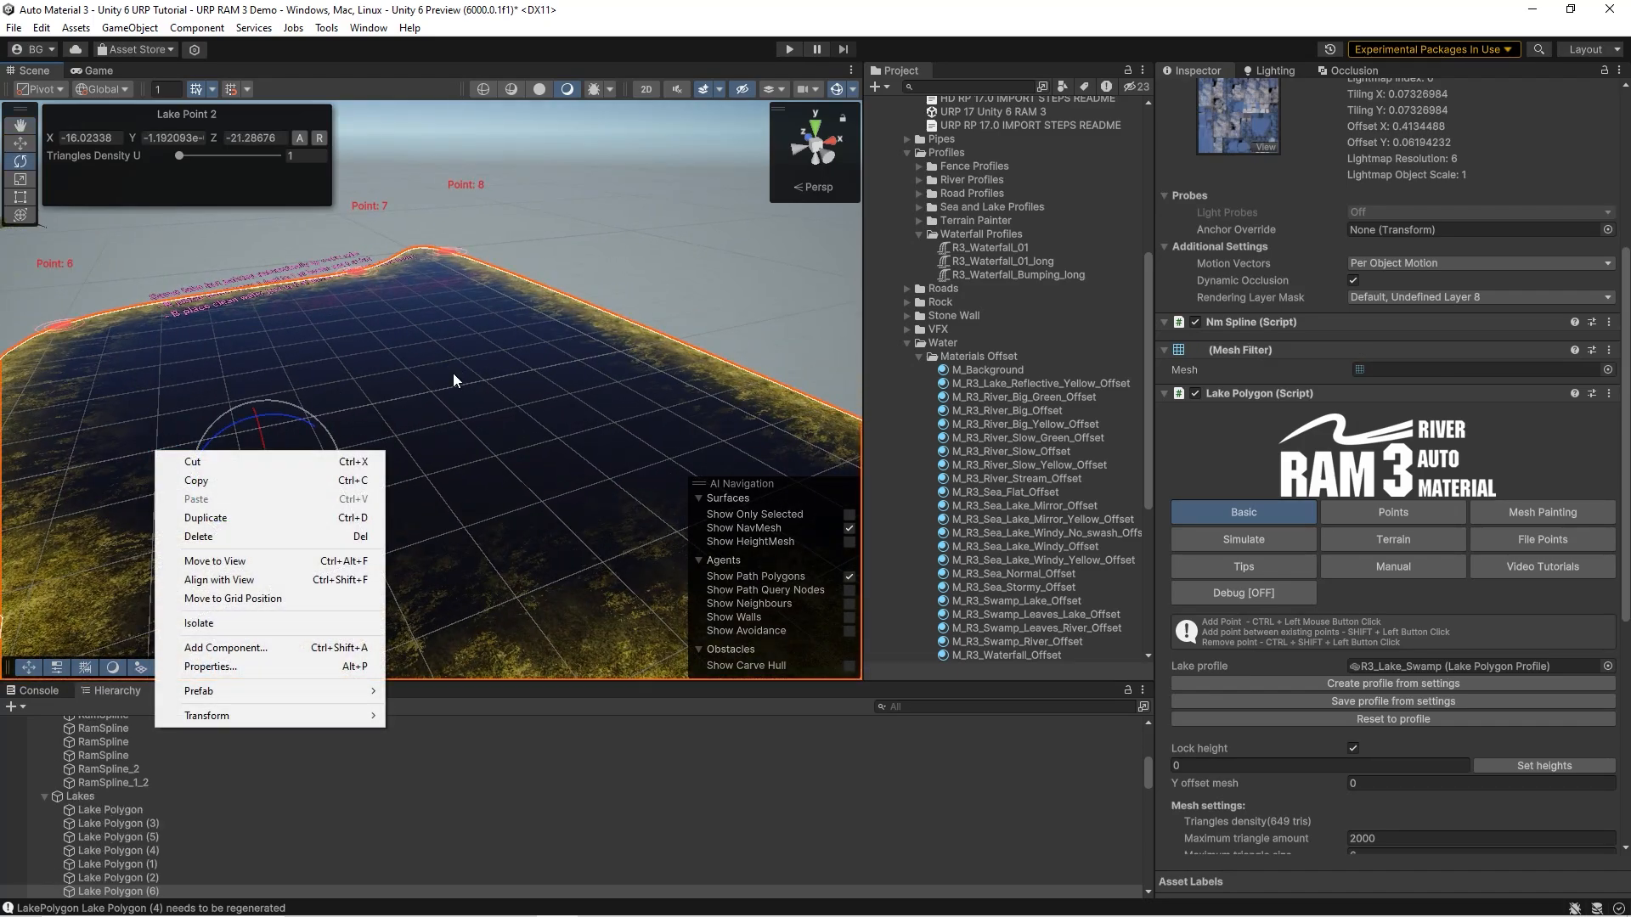
# - Examine the swamp lake's vegetation-covered surface, the vertex color notes beside it and its shoreline points
pyautogui.moveTo(540, 354)
pyautogui.mouseDown(button='right')
pyautogui.moveTo(497, 354)
pyautogui.moveTo(342, 435)
pyautogui.moveTo(368, 431)
pyautogui.moveTo(427, 411)
pyautogui.moveTo(411, 397)
pyautogui.moveTo(191, 411)
pyautogui.moveTo(535, 419)
pyautogui.moveTo(289, 448)
pyautogui.moveTo(302, 462)
pyautogui.moveTo(301, 343)
pyautogui.moveTo(538, 390)
pyautogui.moveTo(477, 408)
pyautogui.mouseUp(button='right')
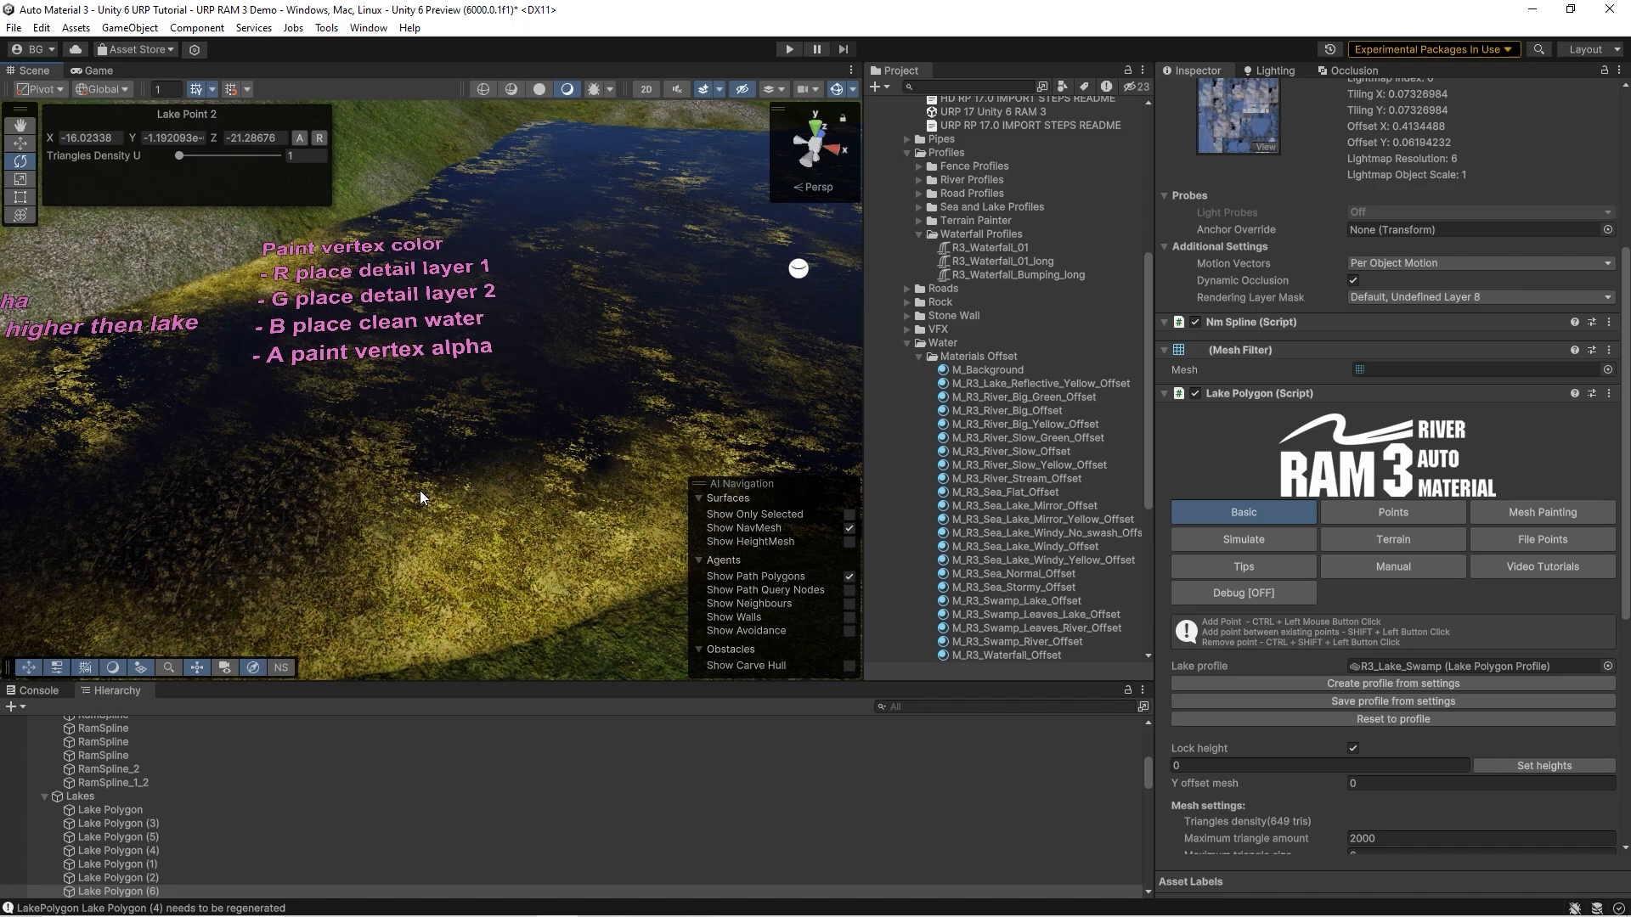
pyautogui.moveTo(400, 439); pyautogui.dragTo(340, 251, button='right')
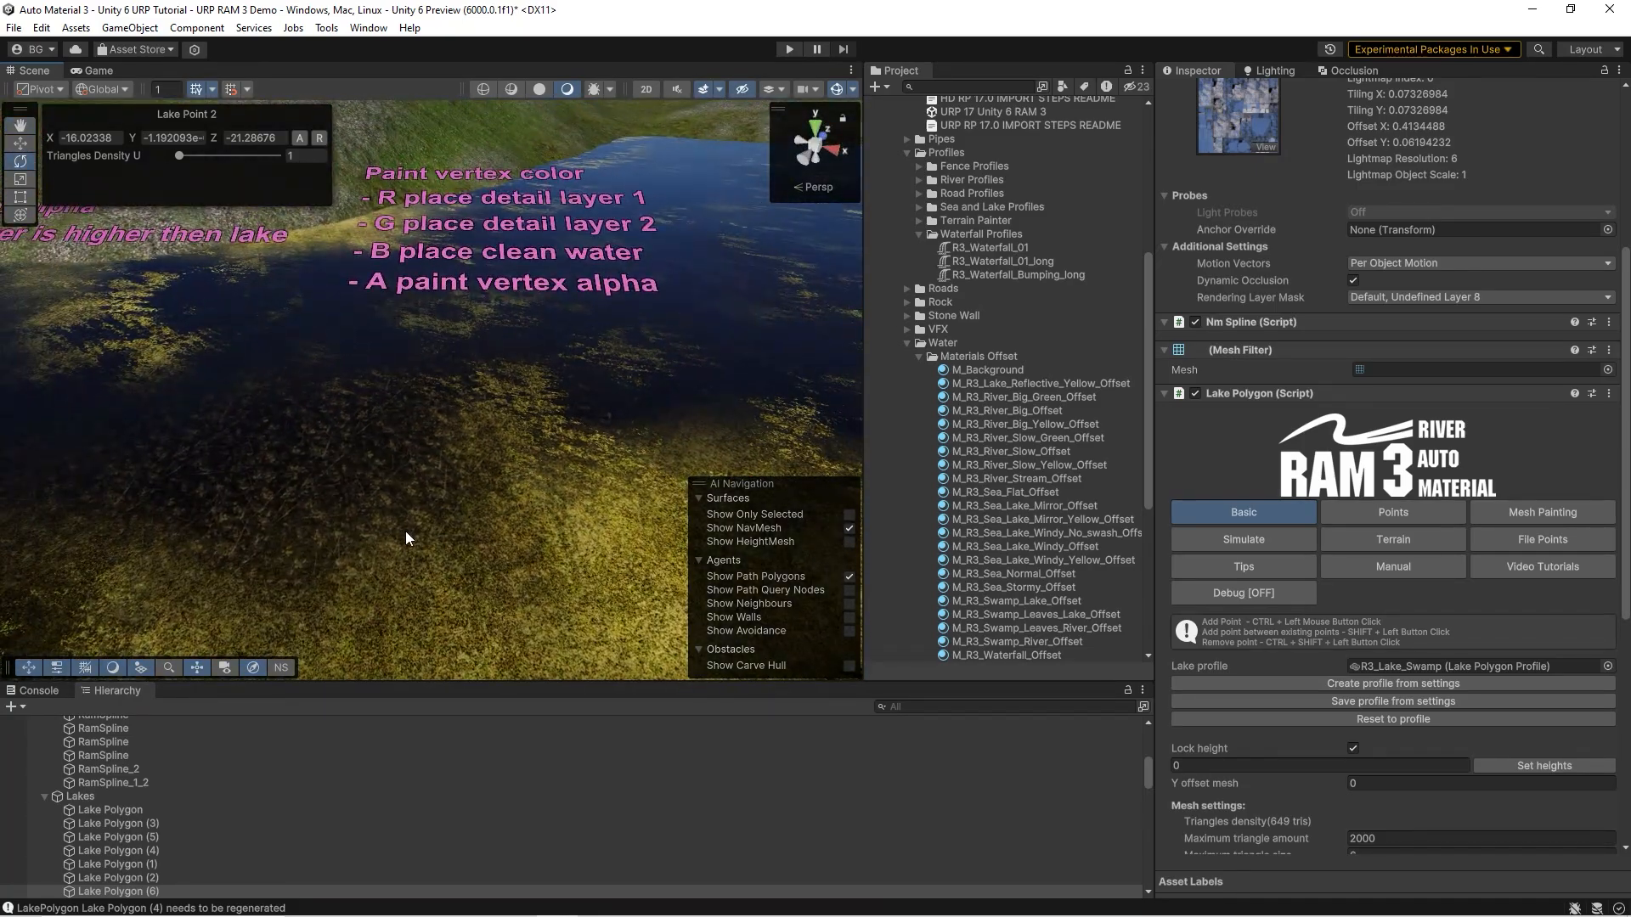
pyautogui.moveTo(408, 539); pyautogui.dragTo(342, 491, button='right')
pyautogui.moveTo(287, 436); pyautogui.dragTo(427, 434, button='right')
pyautogui.moveTo(720, 384); pyautogui.dragTo(681, 369, button='right')
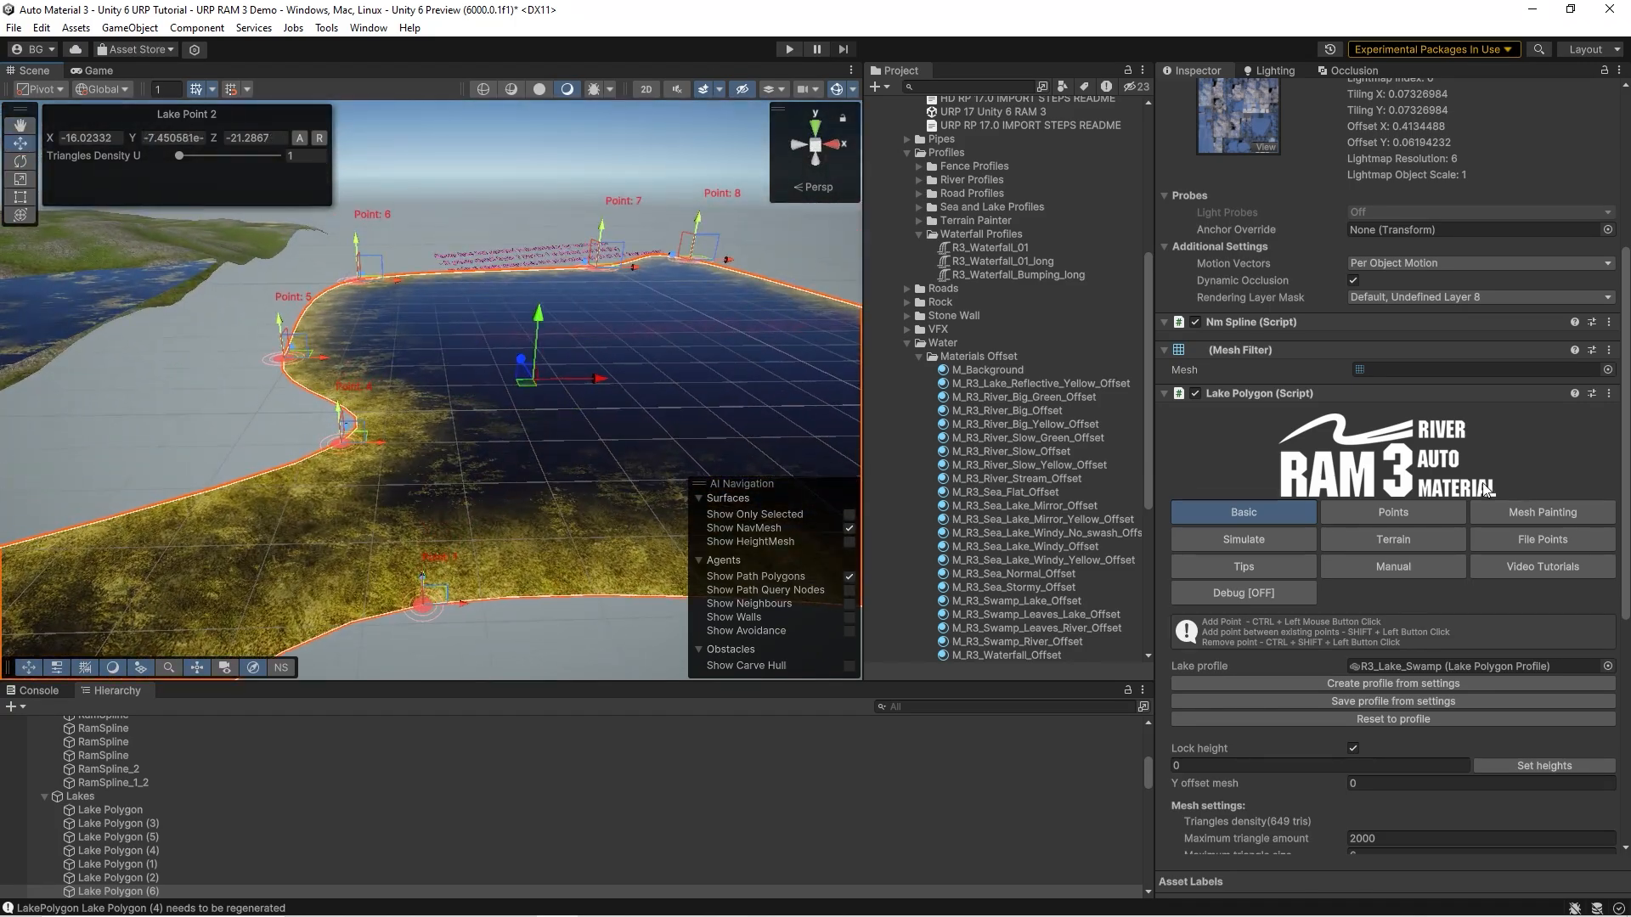
# - Inspect the swamp lake's Vertex Color painting settings and automatic red color curve, then compare the shoreline vegetation with the clear centre
pyautogui.click(1532, 514)
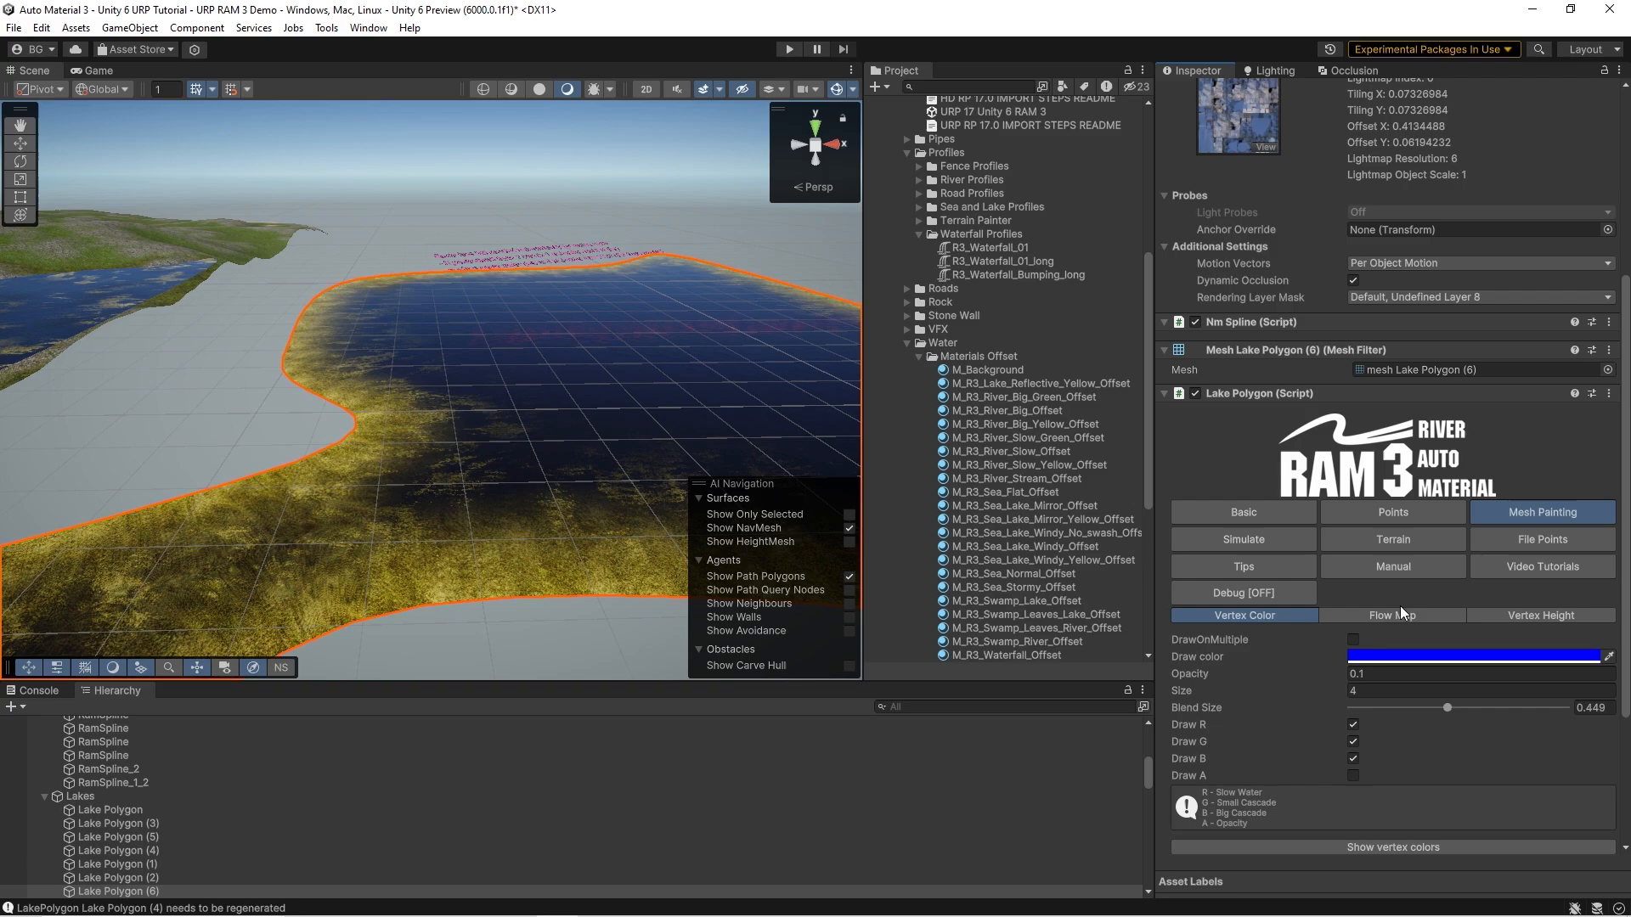
pyautogui.click(1491, 615)
pyautogui.click(1282, 624)
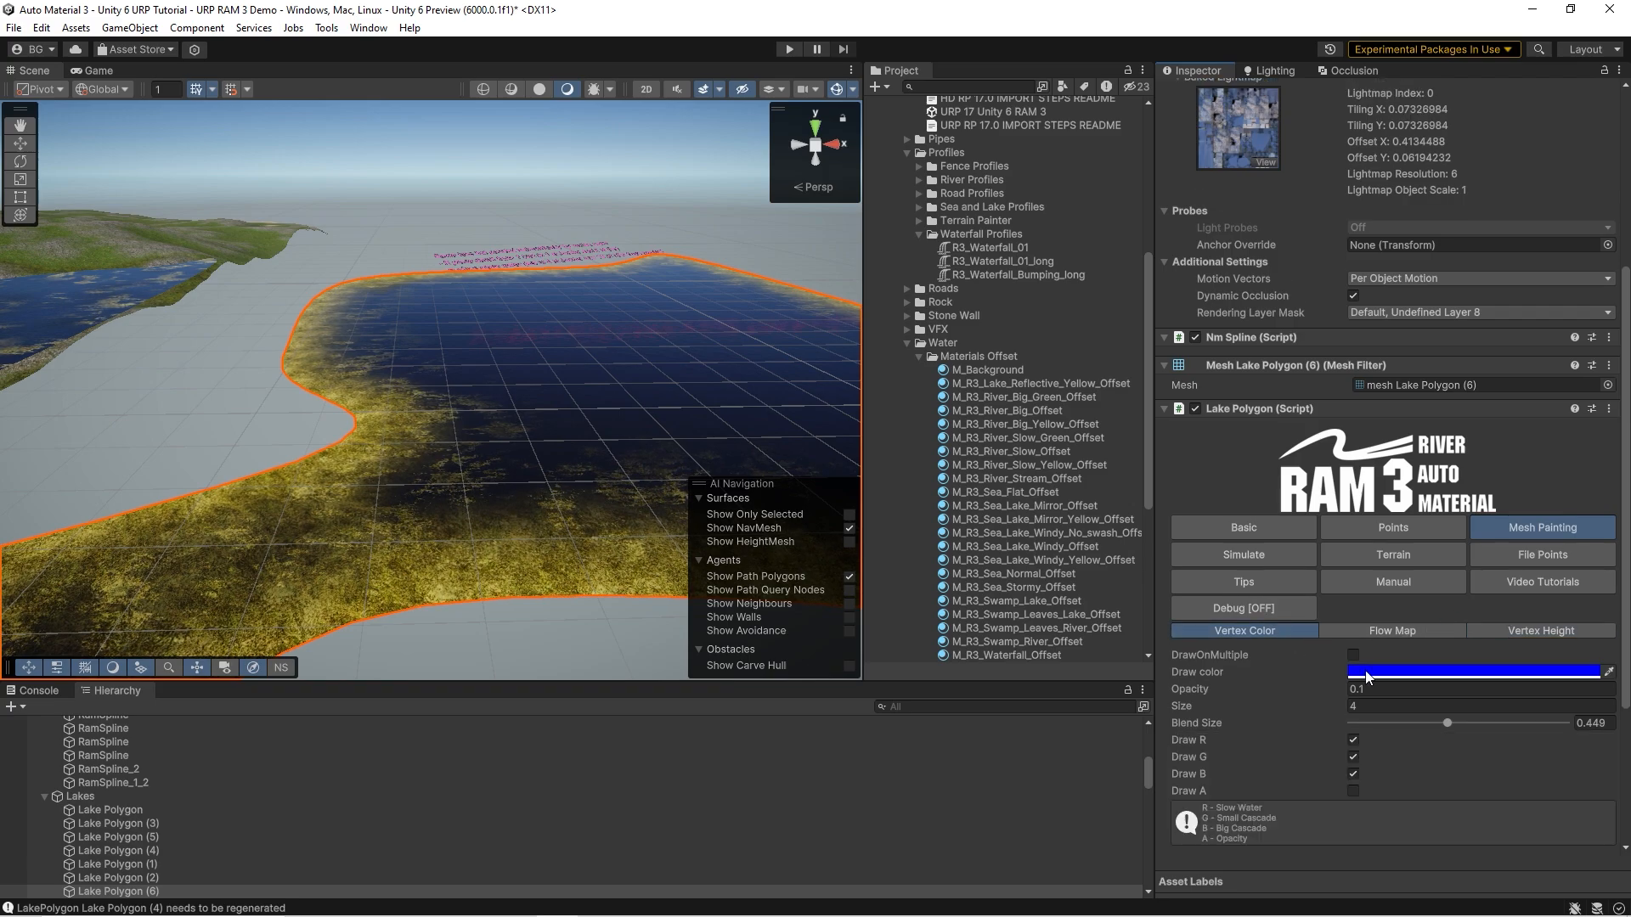
pyautogui.scroll(-3, 1291, 736)
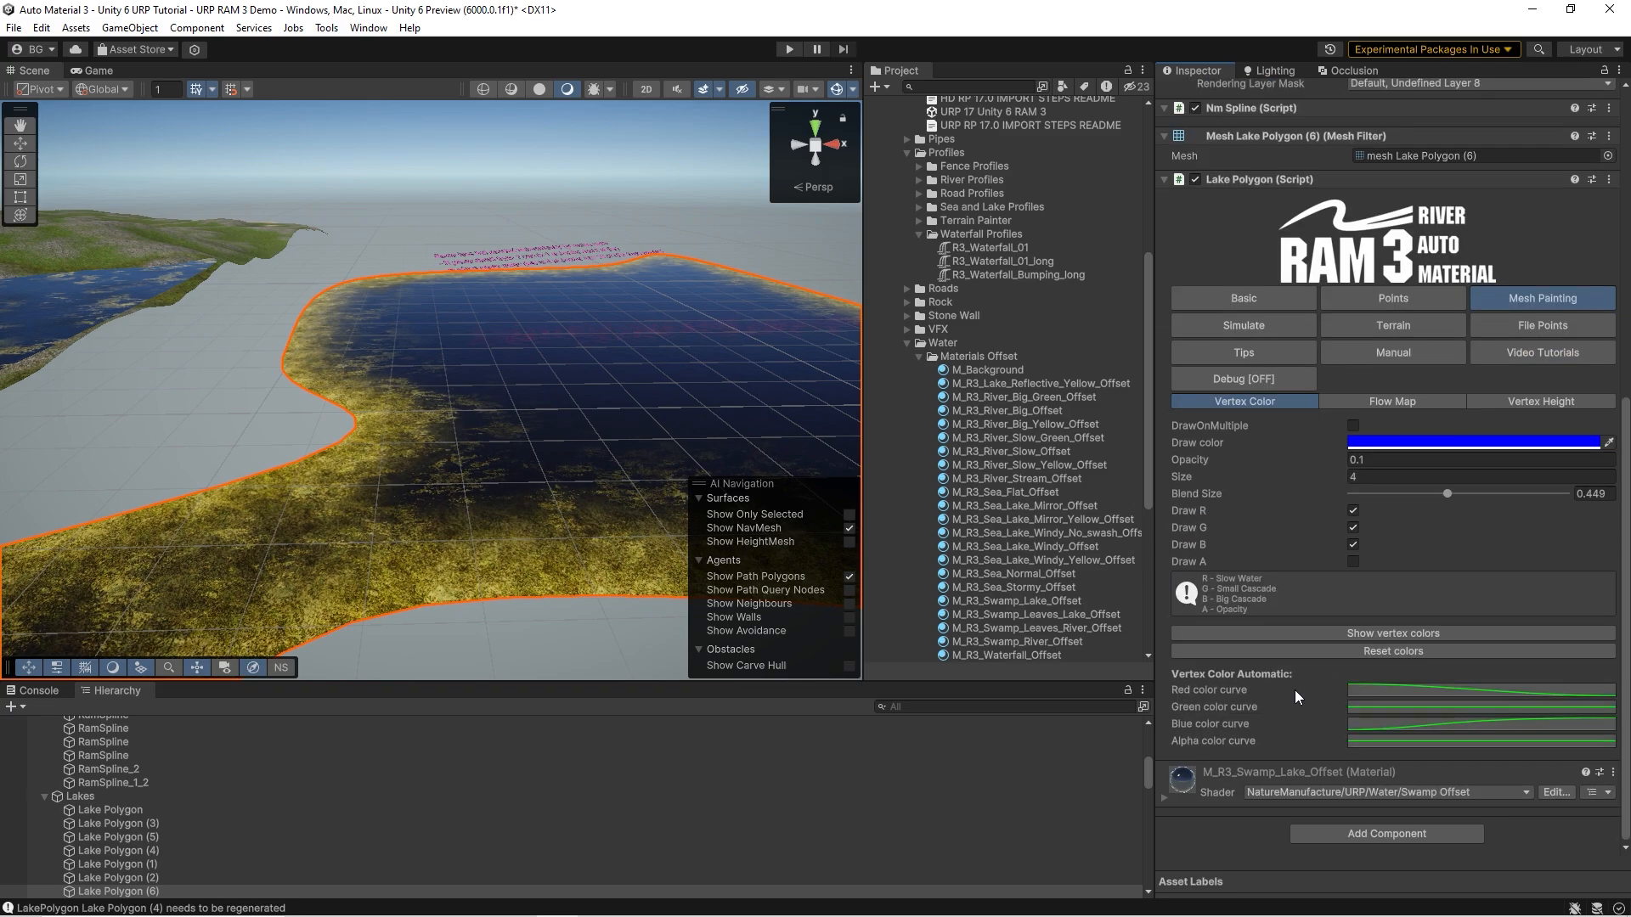
pyautogui.click(1364, 693)
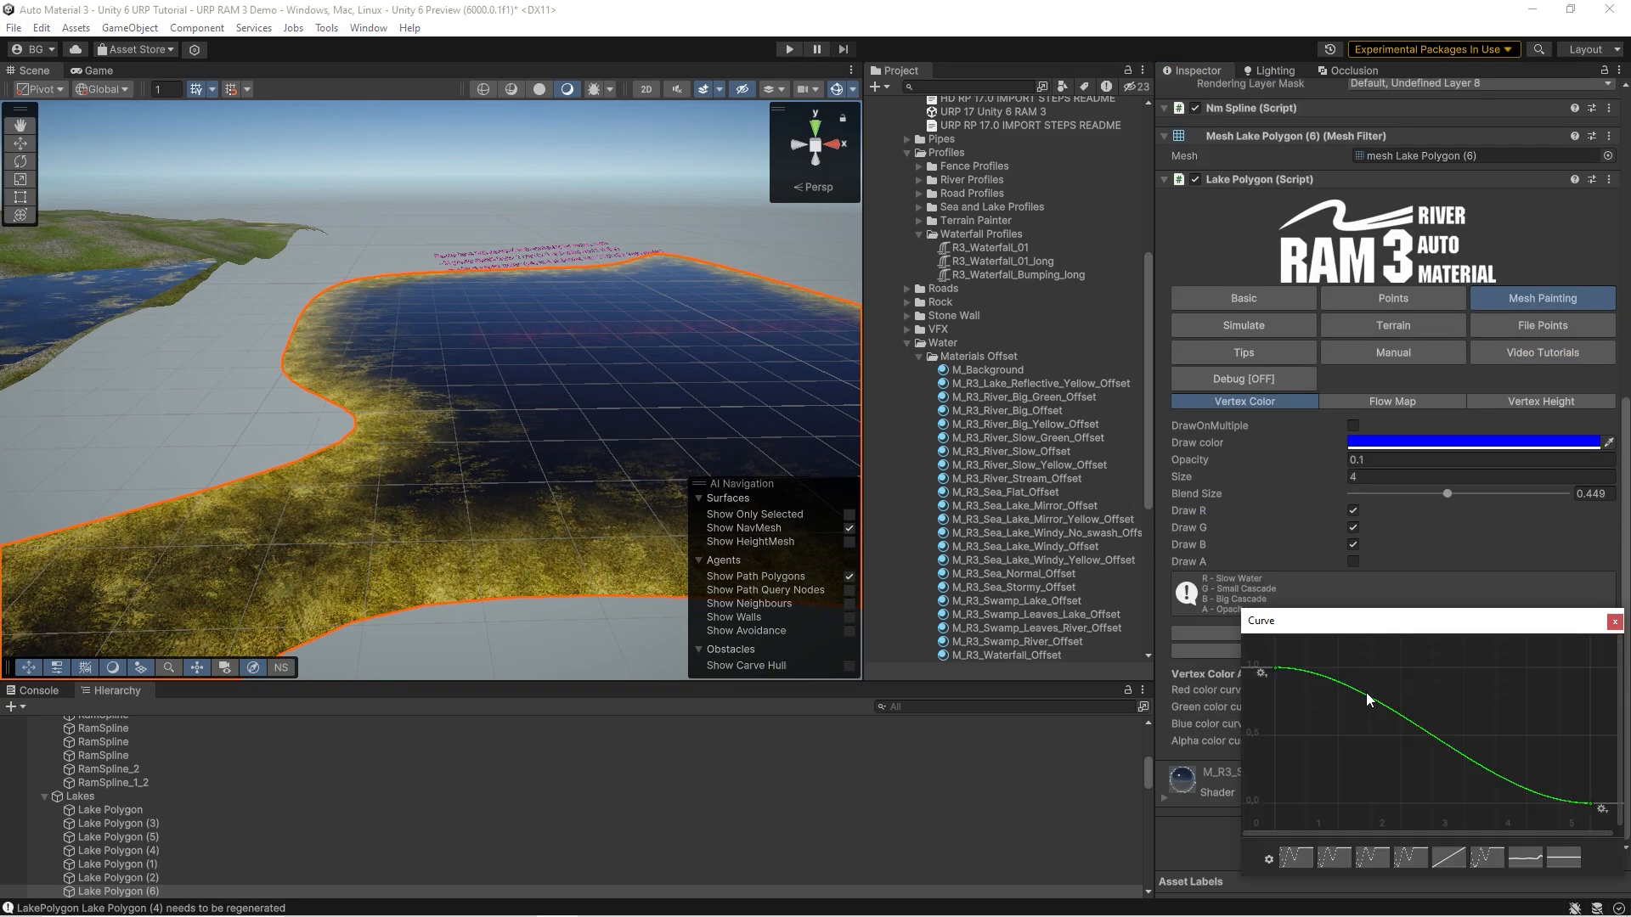
pyautogui.click(1613, 626)
pyautogui.press('w')
pyautogui.moveTo(532, 442); pyautogui.dragTo(444, 477, button='right')
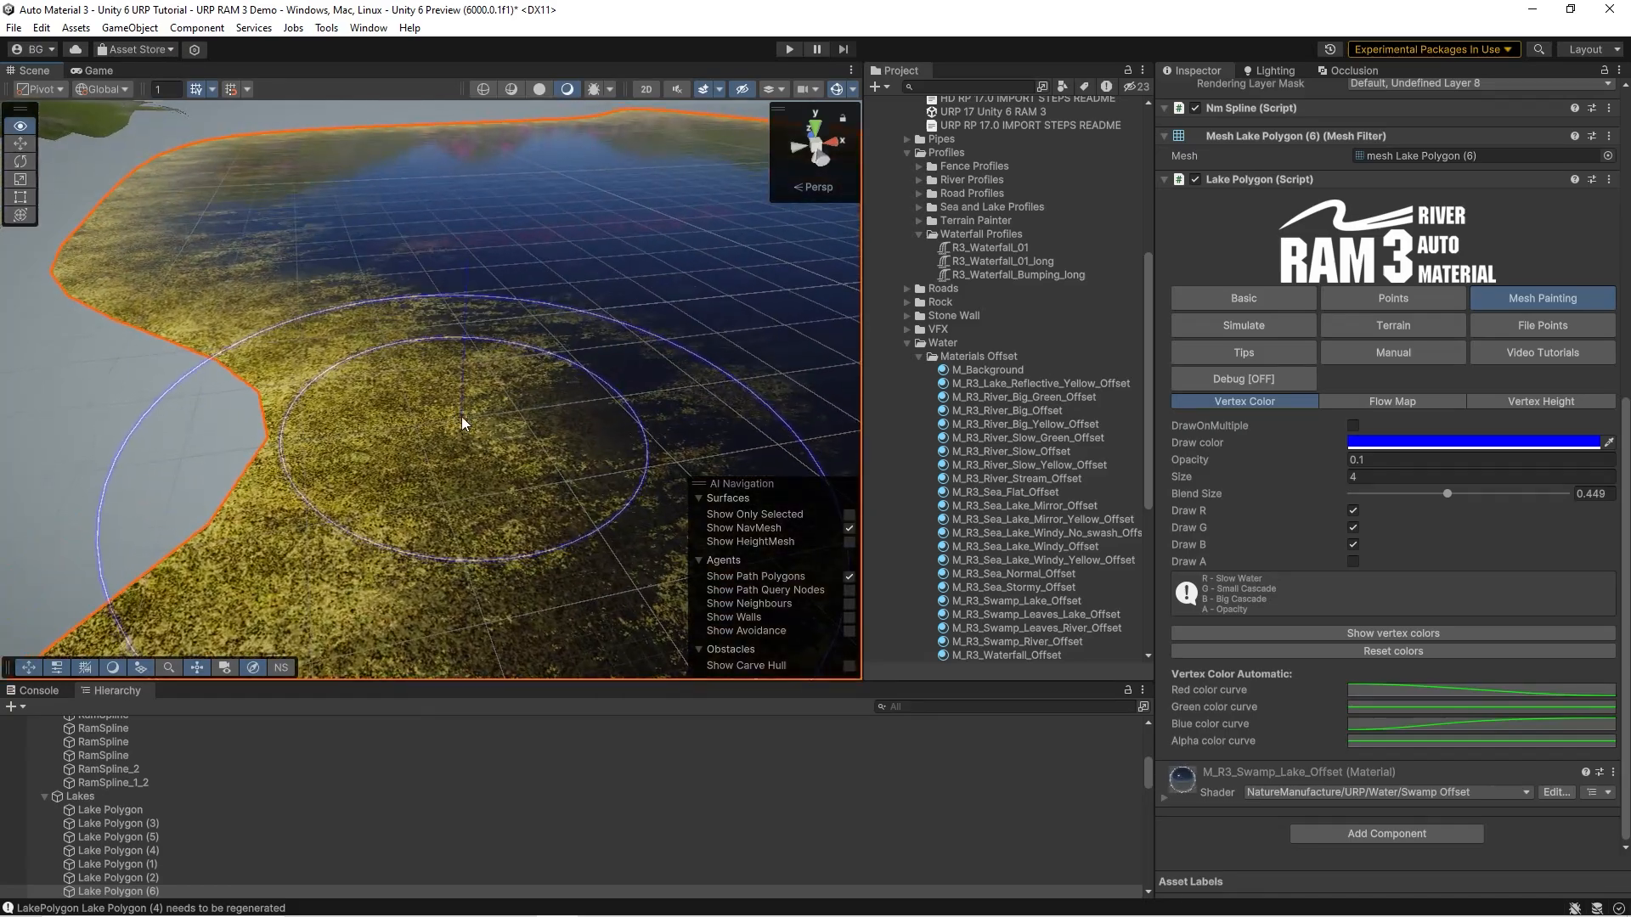
pyautogui.scroll(-5, 497, 420)
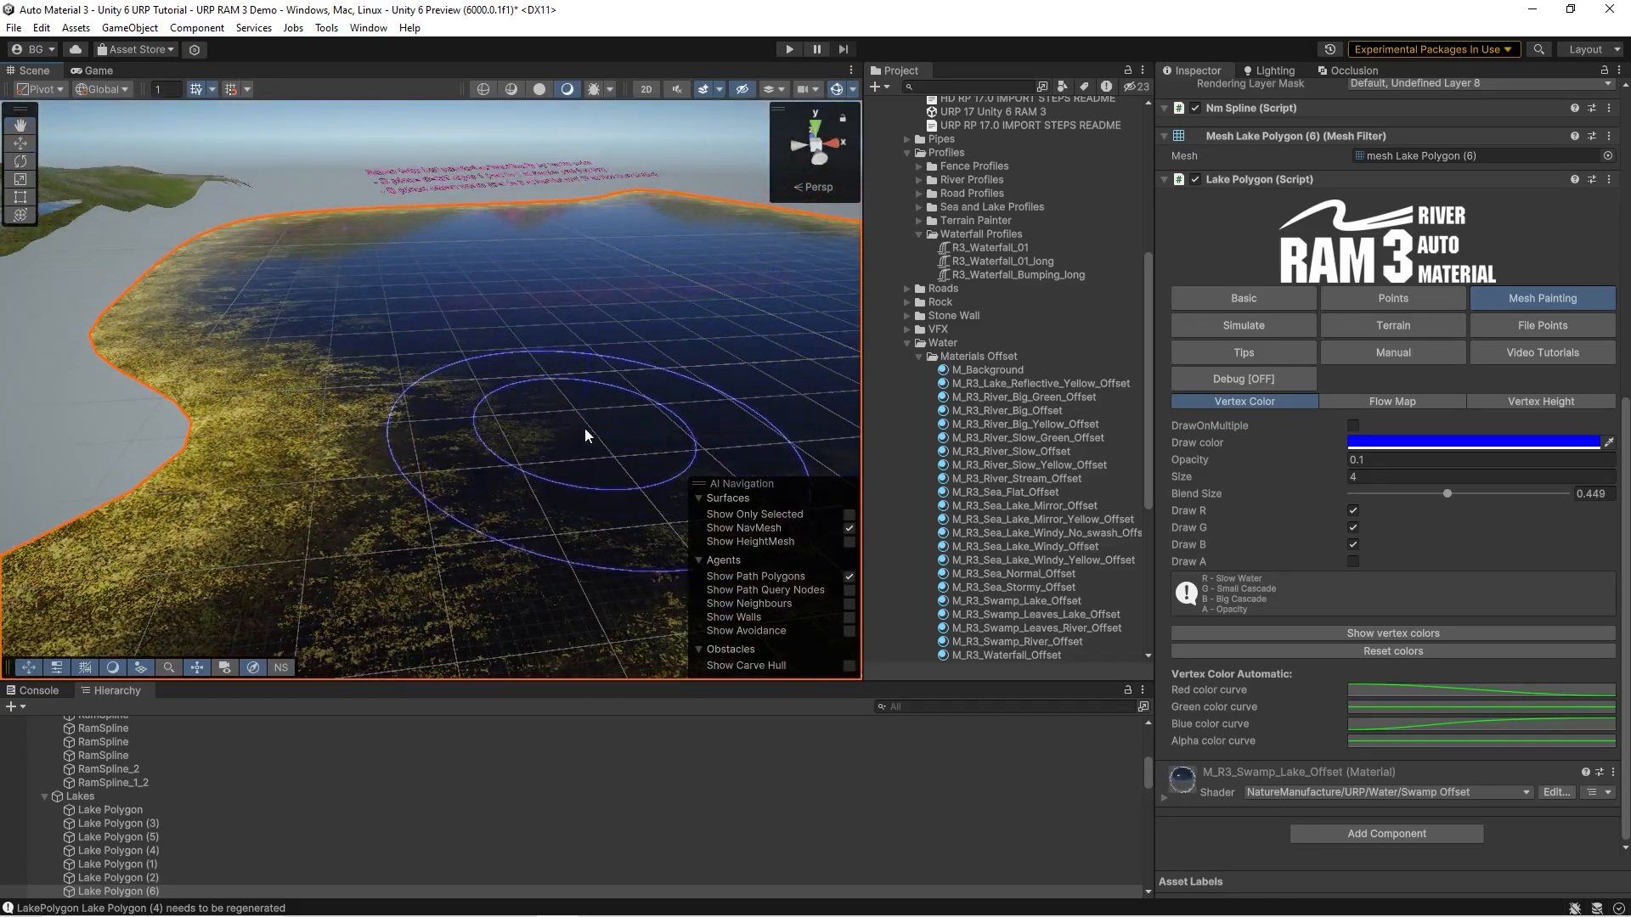
pyautogui.scroll(6, 509, 429)
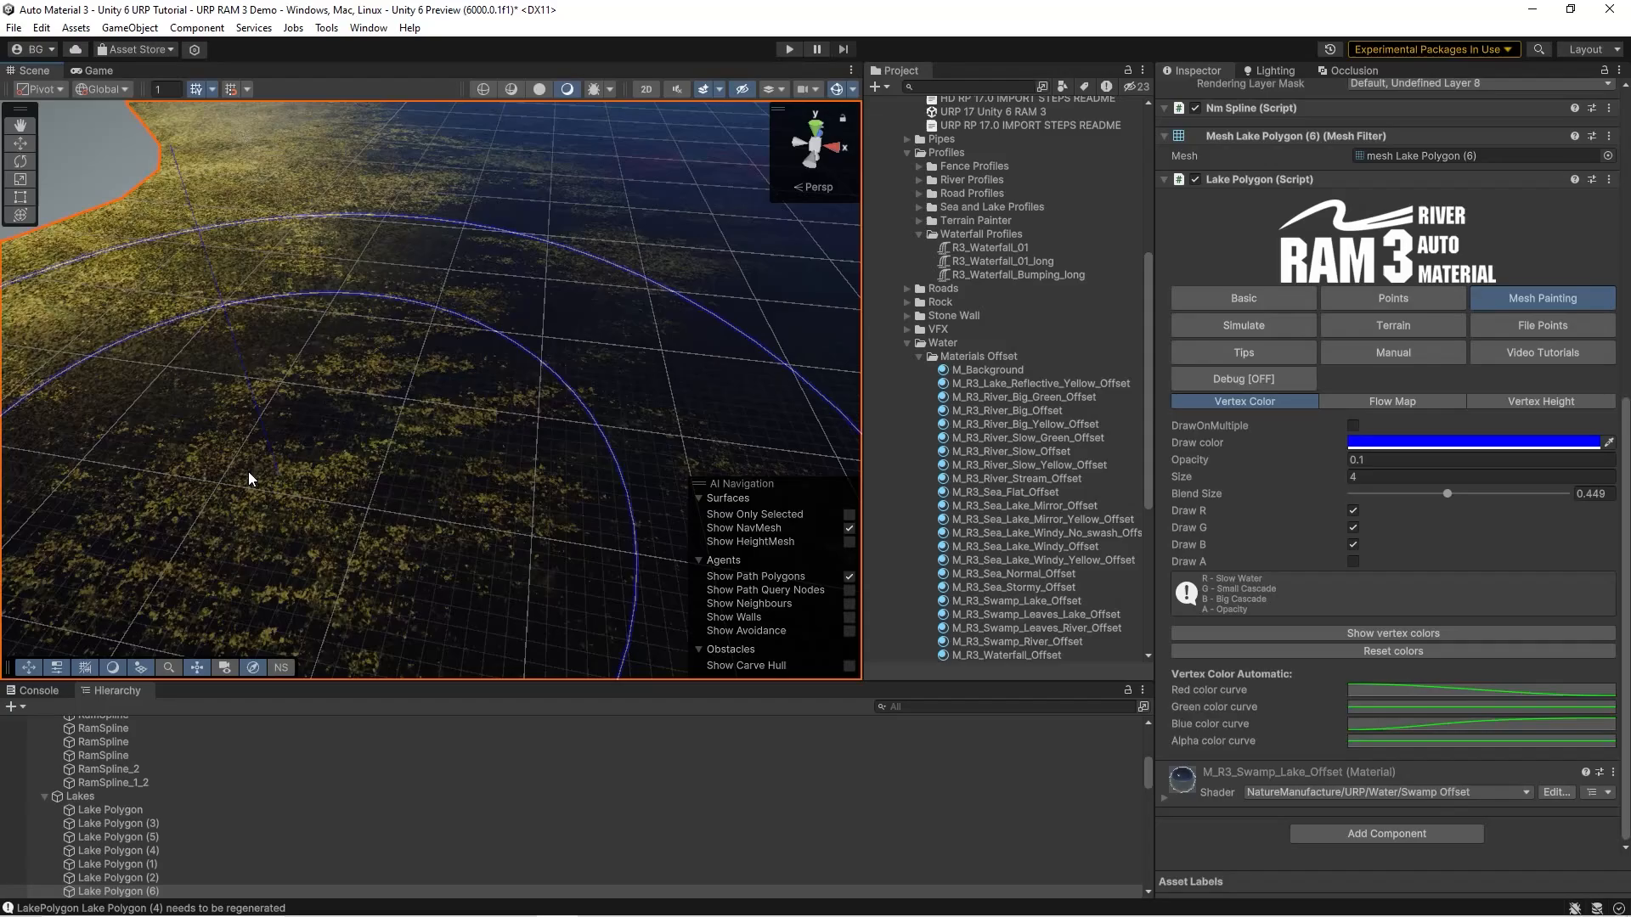
pyautogui.moveTo(365, 416)
pyautogui.mouseDown(button='right')
pyautogui.moveTo(400, 318)
pyautogui.moveTo(372, 432)
pyautogui.moveTo(402, 389)
pyautogui.moveTo(383, 367)
pyautogui.moveTo(320, 365)
pyautogui.moveTo(482, 364)
pyautogui.mouseUp(button='right')
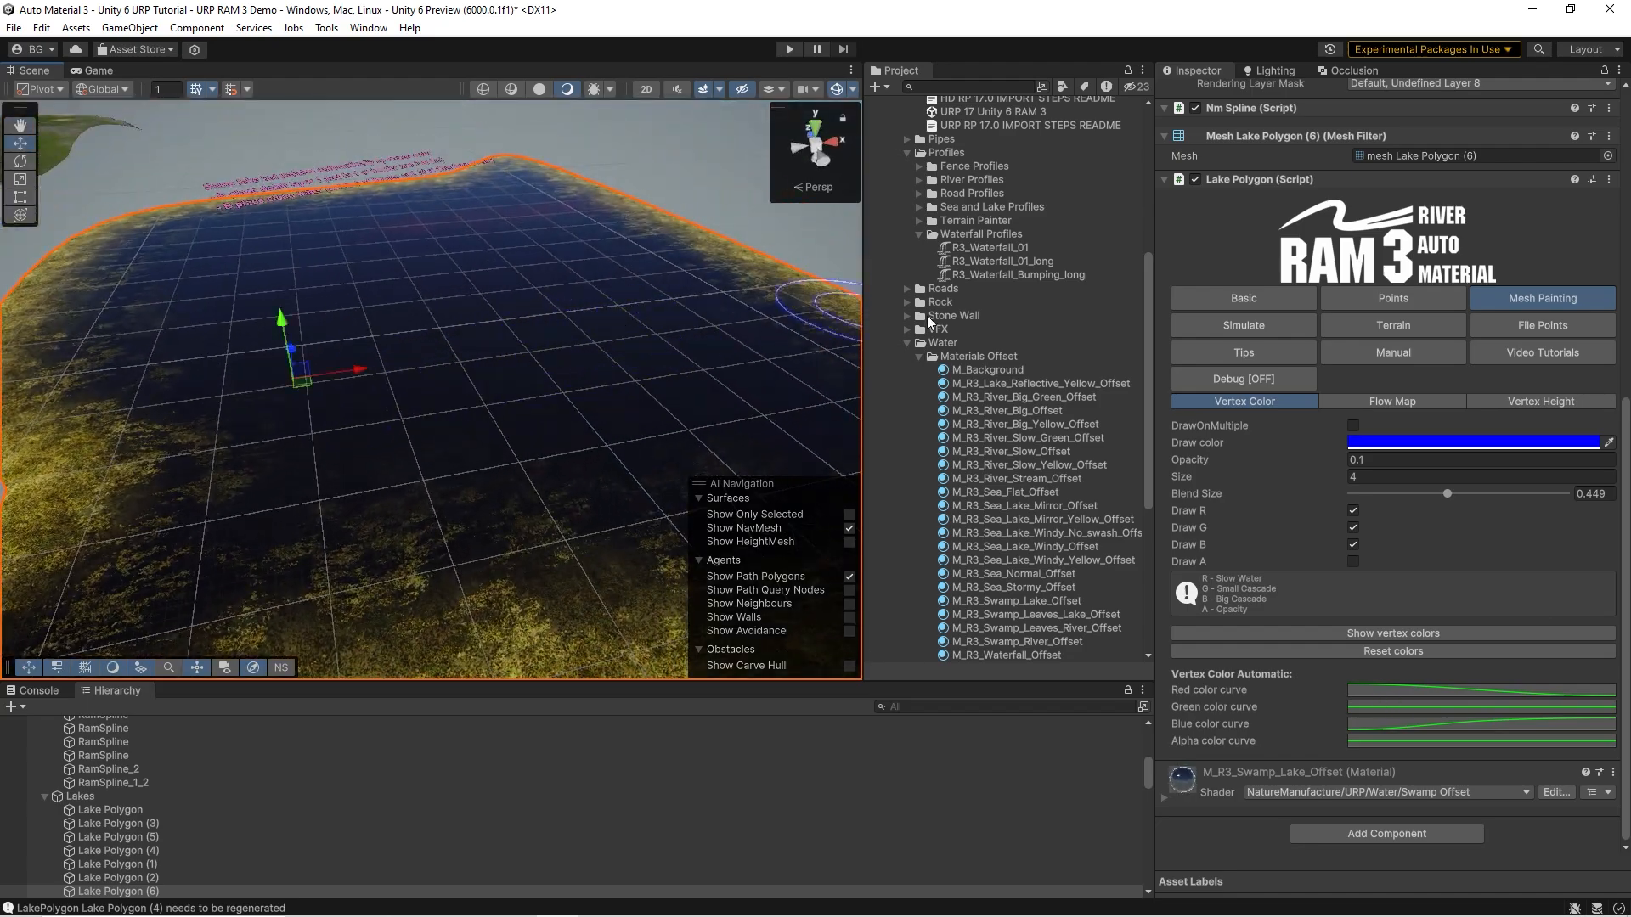
# - Reshape the swamp lake by moving points along its near shoreline
pyautogui.press('f')
pyautogui.moveTo(621, 294); pyautogui.dragTo(584, 375, button='right')
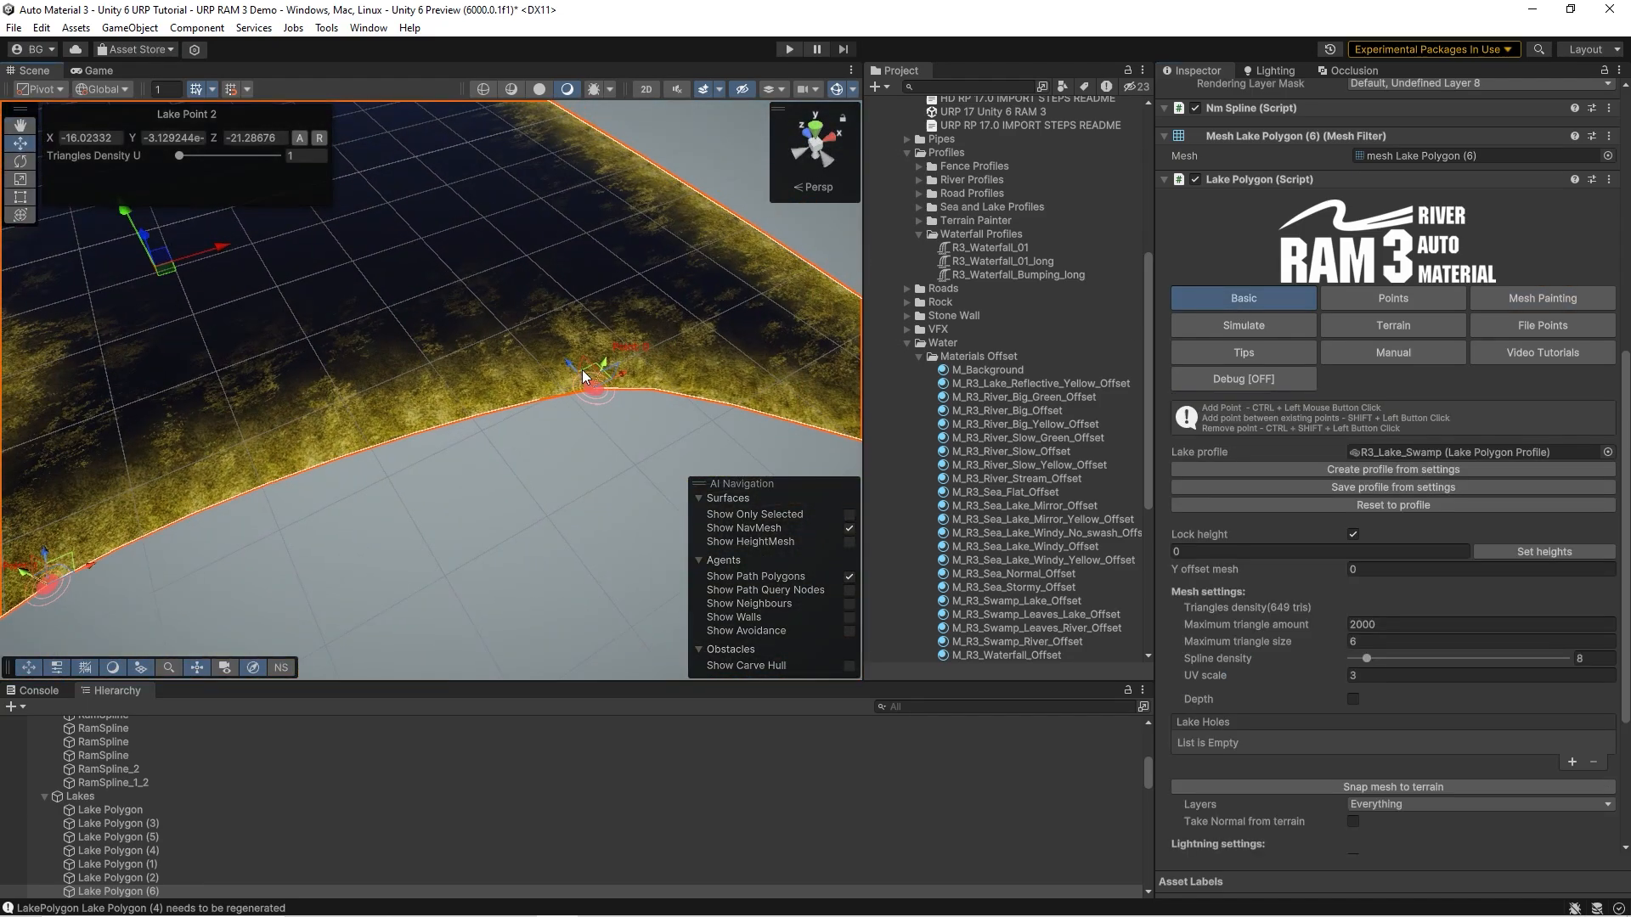
pyautogui.moveTo(577, 363); pyautogui.dragTo(477, 292)
pyautogui.moveTo(478, 292); pyautogui.dragTo(251, 325, button='right')
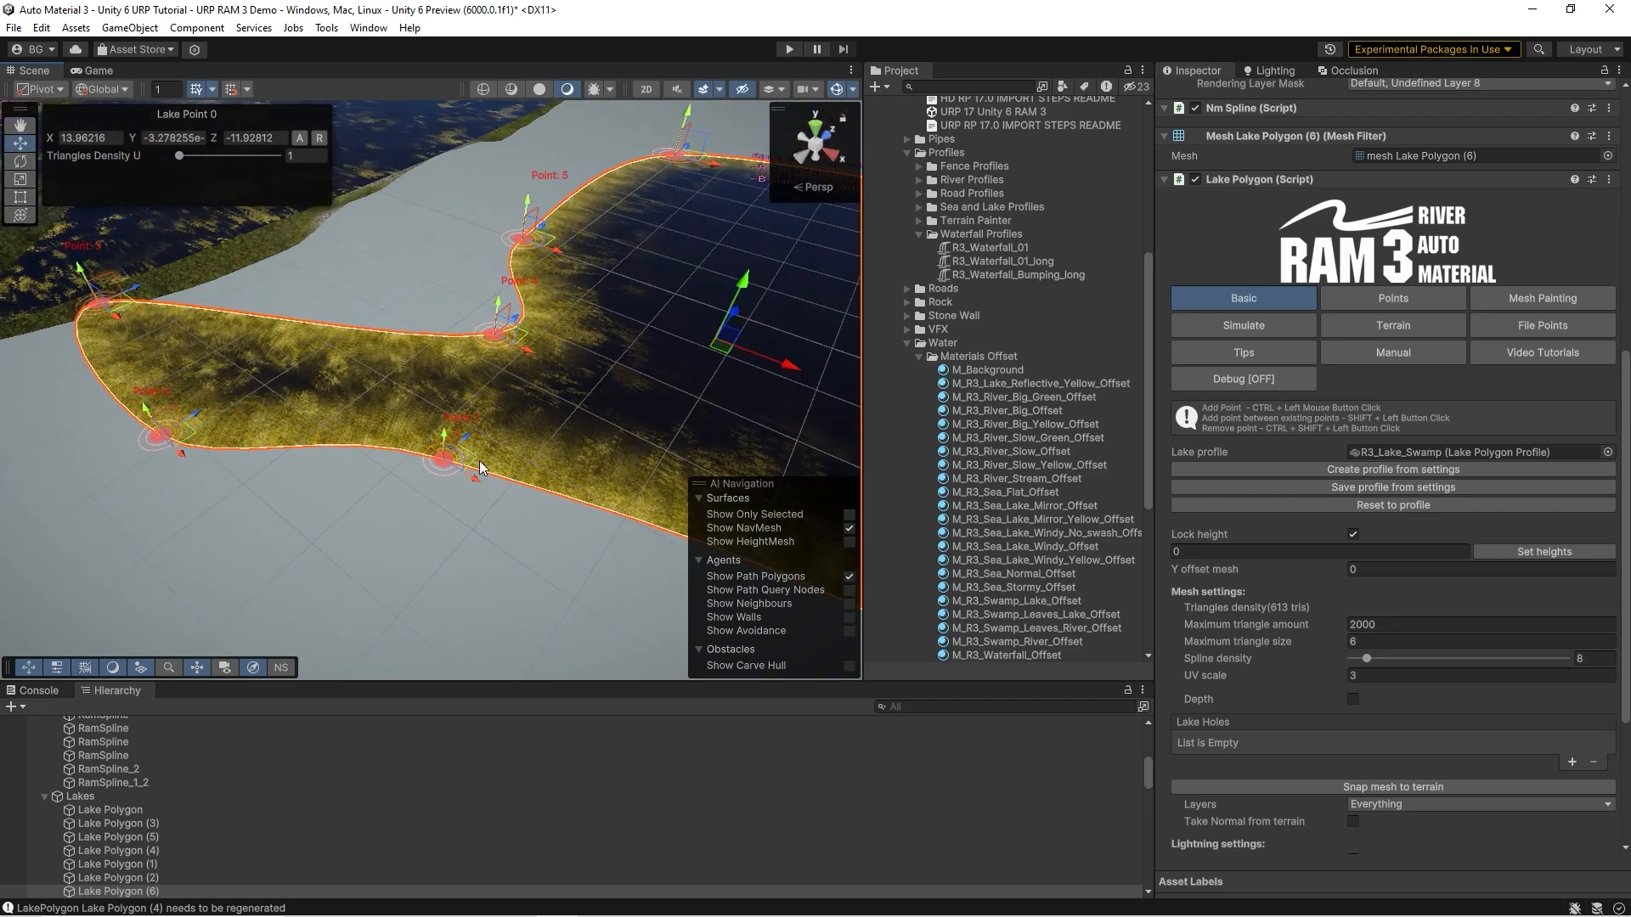
pyautogui.click(468, 436)
pyautogui.click(448, 419)
pyautogui.moveTo(466, 439); pyautogui.dragTo(428, 475)
# - Select the stone-covered lake polygon on the grassy hills and inspect its Vertex Height painting settings and M_Additional_Texture material
pyautogui.click(979, 454)
pyautogui.moveTo(612, 510)
pyautogui.mouseDown(button='right')
pyautogui.moveTo(605, 440)
pyautogui.moveTo(768, 542)
pyautogui.moveTo(360, 566)
pyautogui.moveTo(241, 246)
pyautogui.moveTo(647, 371)
pyautogui.moveTo(594, 357)
pyautogui.moveTo(604, 337)
pyautogui.moveTo(450, 385)
pyautogui.moveTo(481, 371)
pyautogui.moveTo(458, 357)
pyautogui.moveTo(380, 411)
pyautogui.moveTo(615, 364)
pyautogui.moveTo(609, 339)
pyautogui.mouseUp(button='right')
pyautogui.click(610, 339)
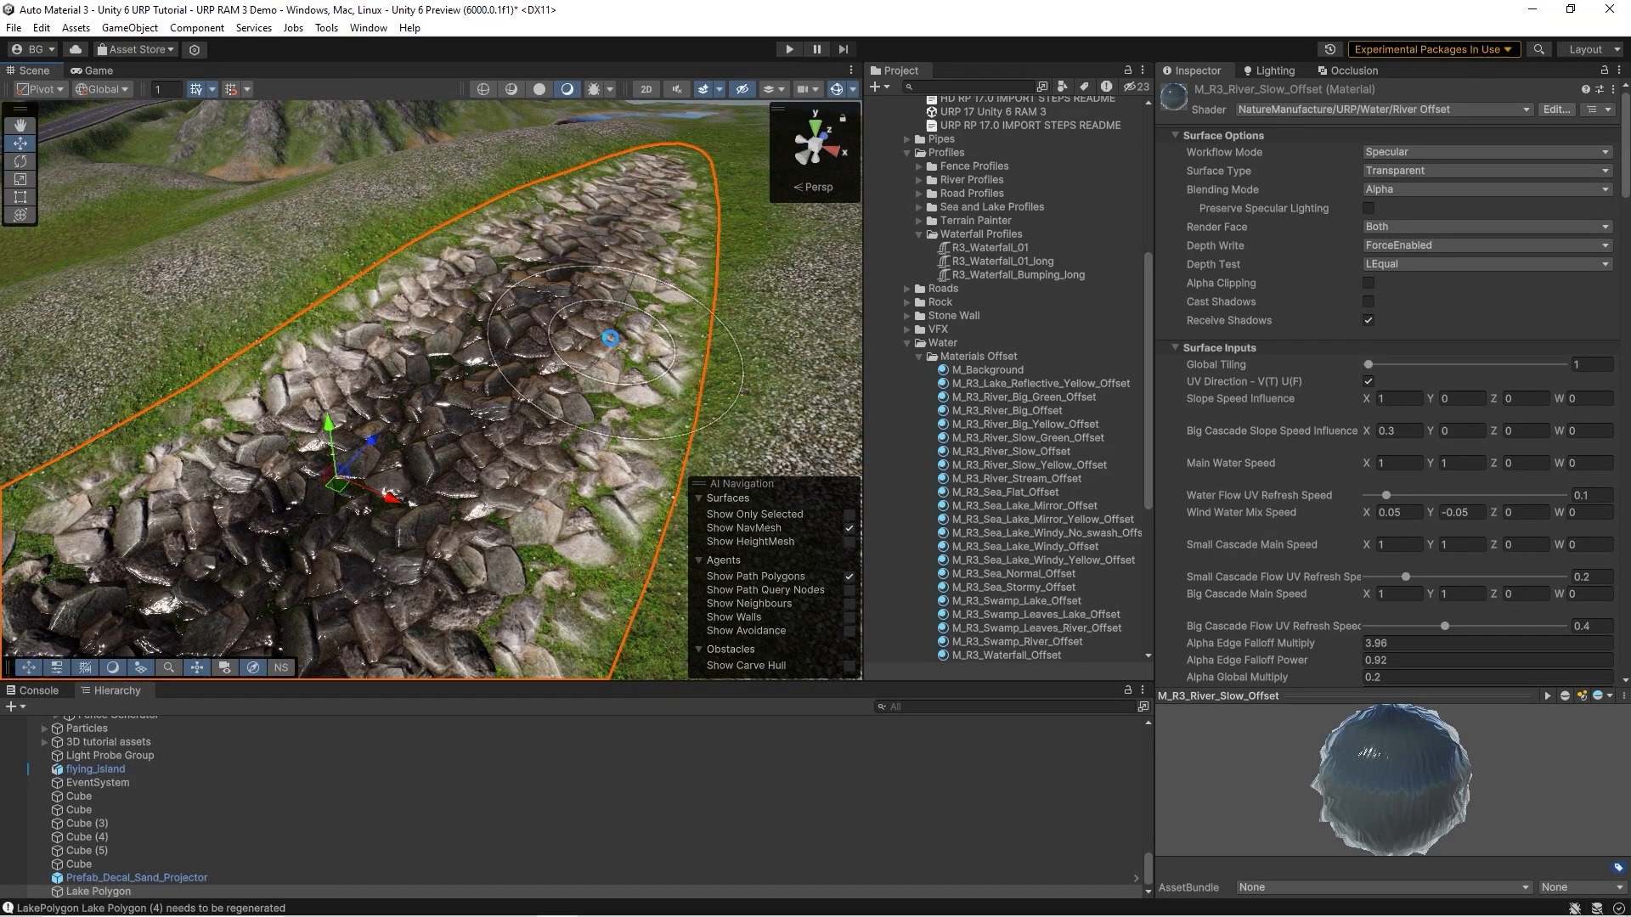
pyautogui.scroll(-5, 1267, 533)
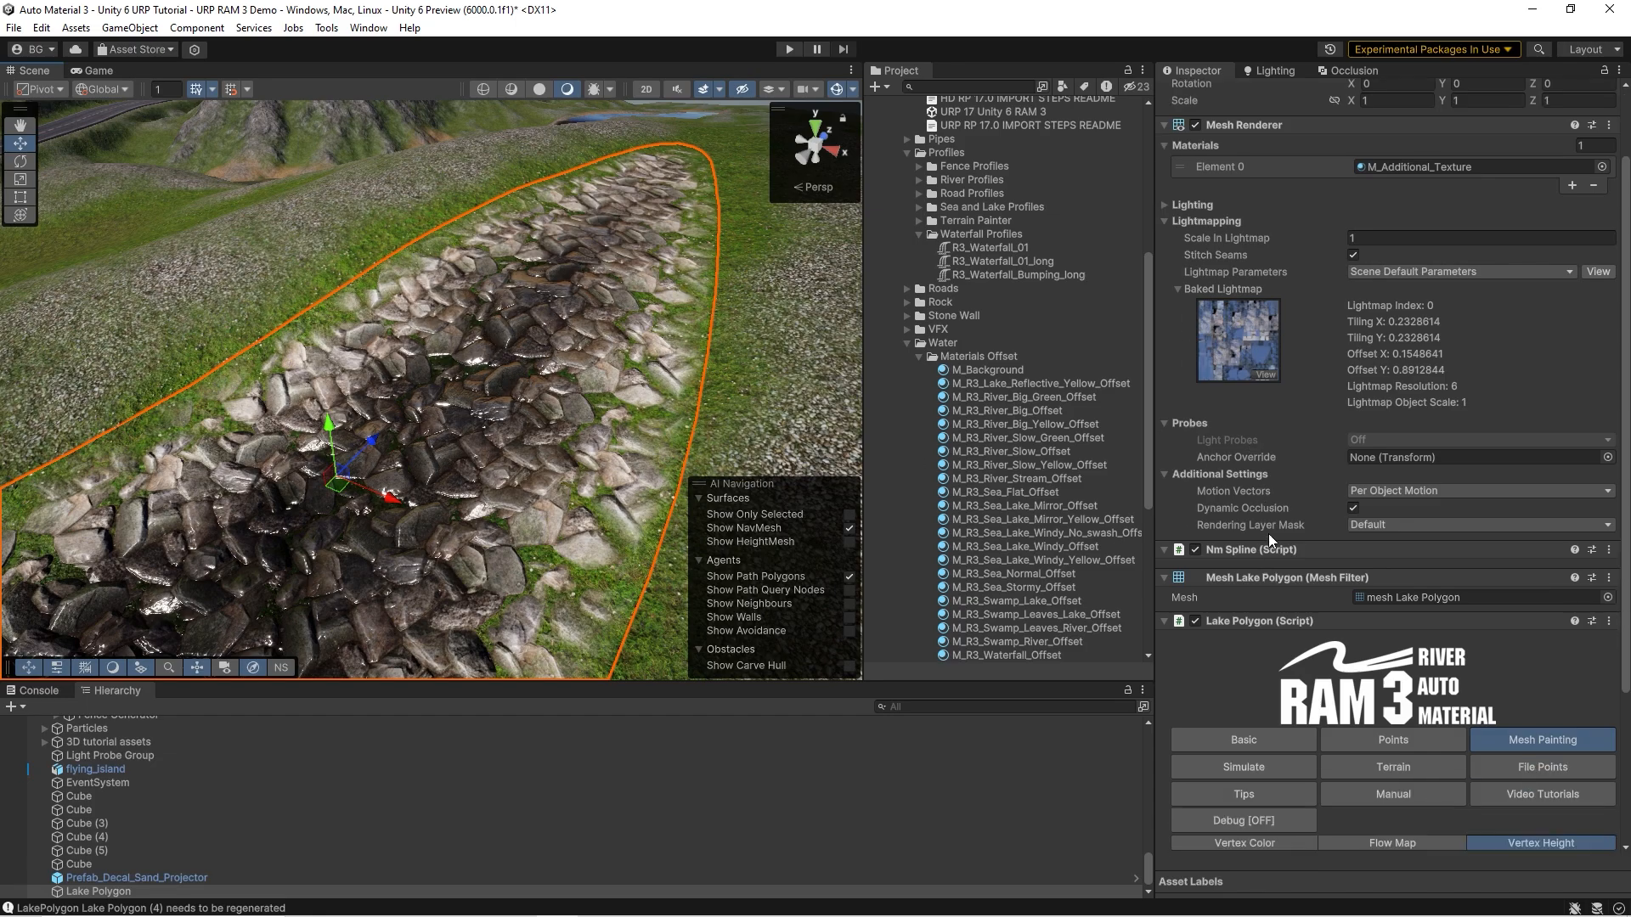
pyautogui.scroll(-6, 1312, 588)
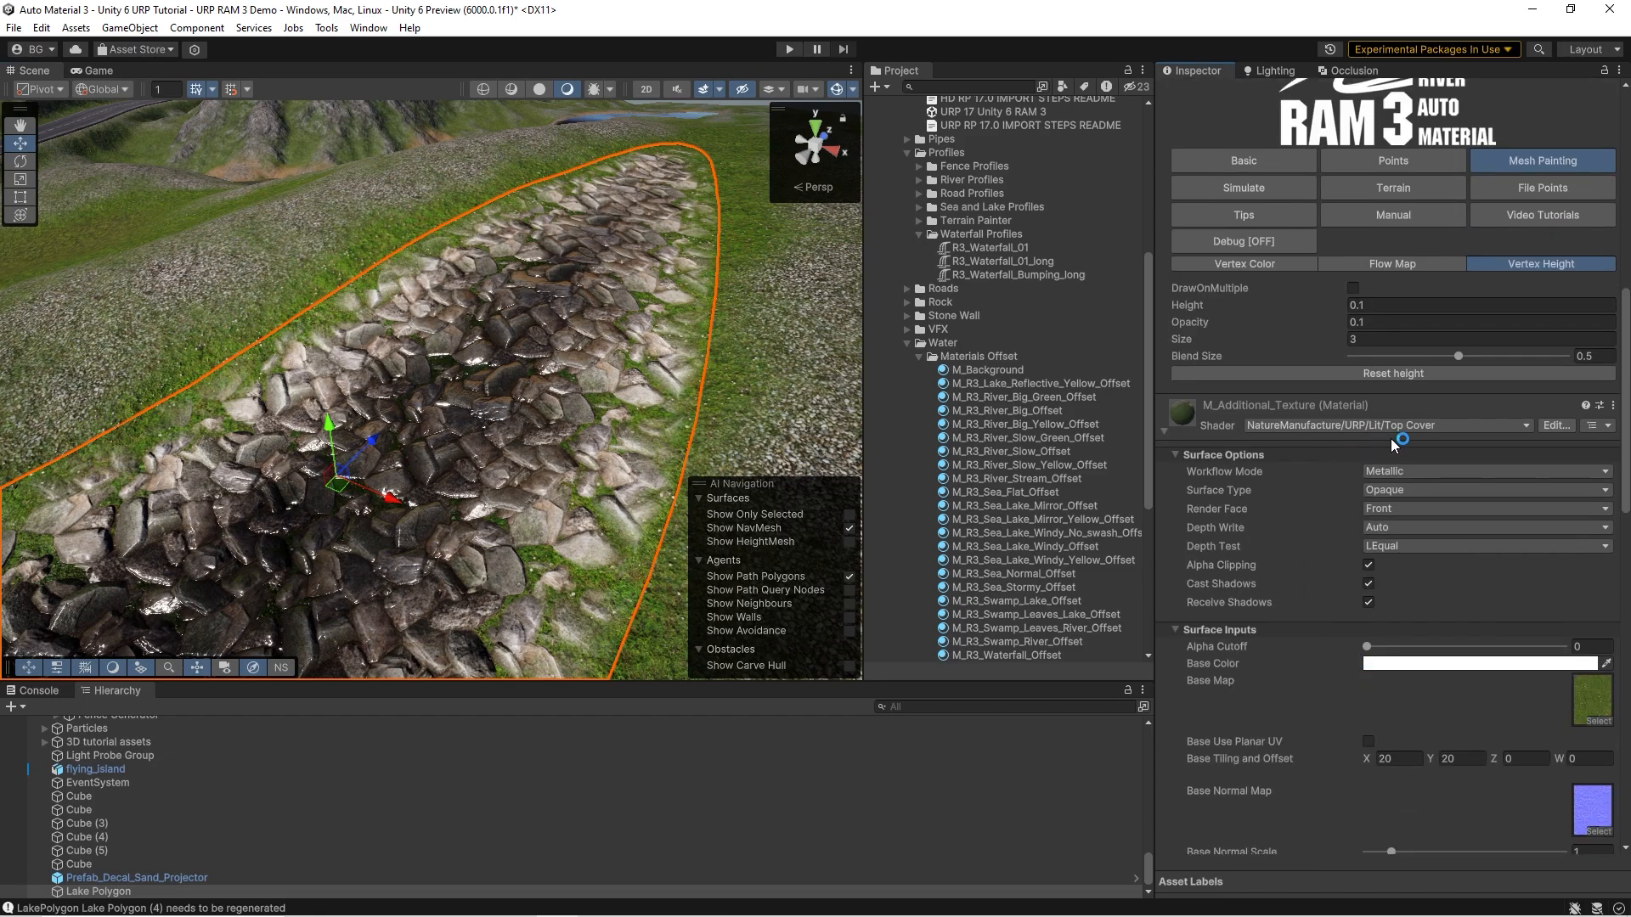
# - Examine the stone strip's Top Cover material inputs, including the cover maps, and its wetness notes in the scene
pyautogui.press('w')
pyautogui.moveTo(327, 366); pyautogui.dragTo(391, 332, button='right')
pyautogui.click(969, 465)
pyautogui.press('w')
pyautogui.moveTo(403, 406)
pyautogui.mouseDown(button='right')
pyautogui.moveTo(465, 386)
pyautogui.moveTo(369, 397)
pyautogui.moveTo(510, 318)
pyautogui.mouseUp(button='right')
pyautogui.click(530, 303)
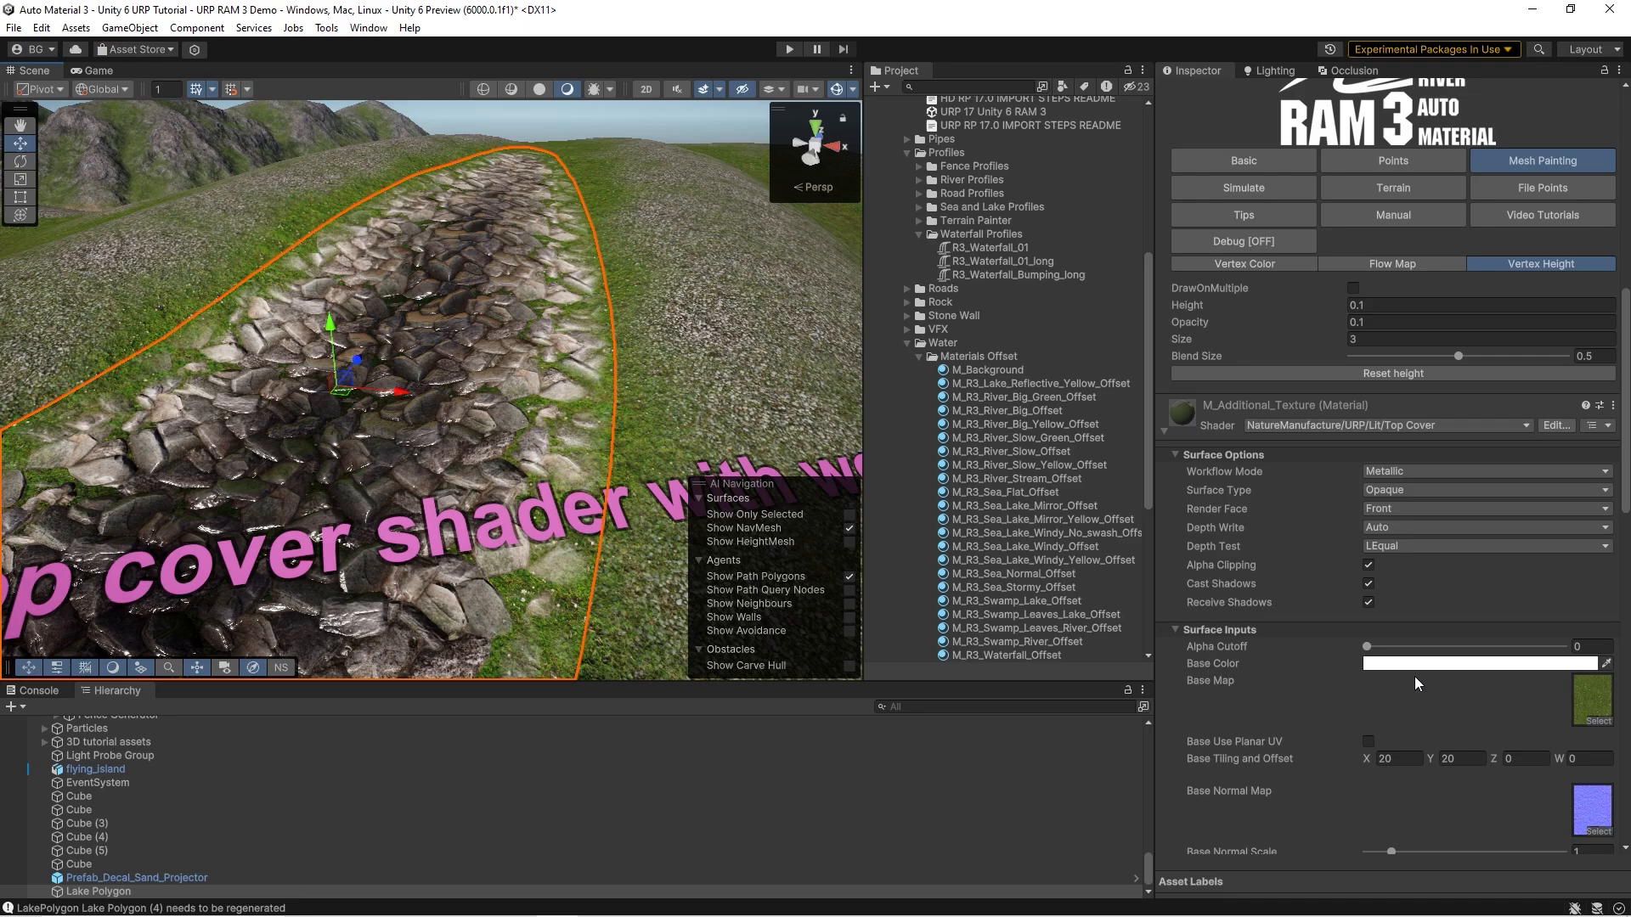
pyautogui.scroll(-10, 1414, 676)
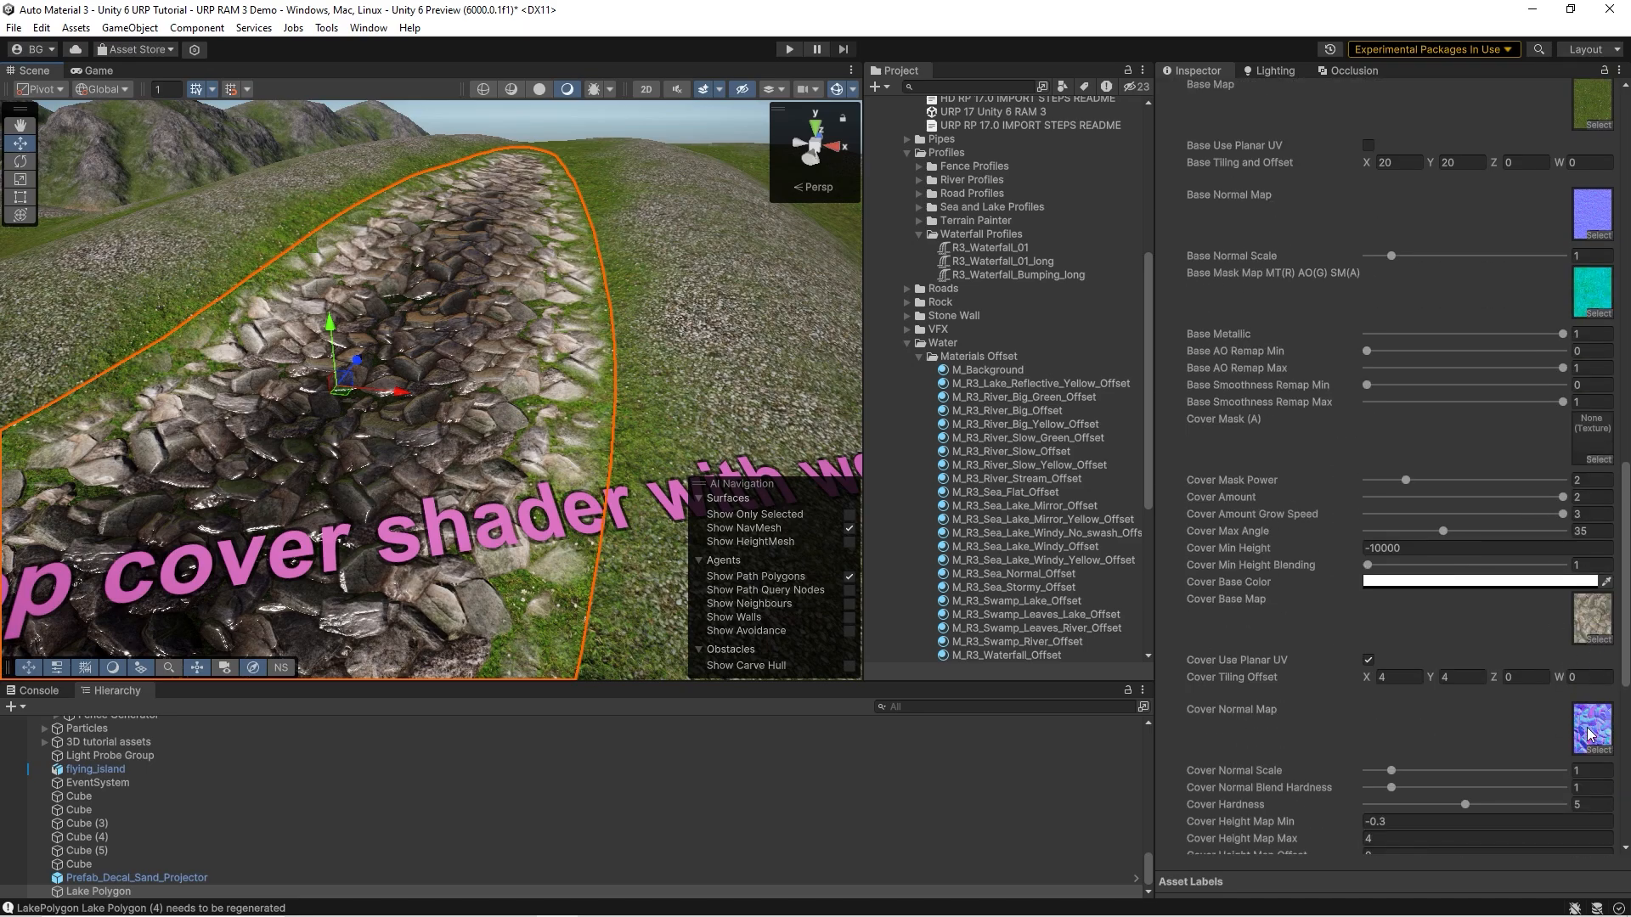
pyautogui.keyDown('alt'); pyautogui.moveTo(528, 340); pyautogui.dragTo(160, 394); pyautogui.keyUp('alt')
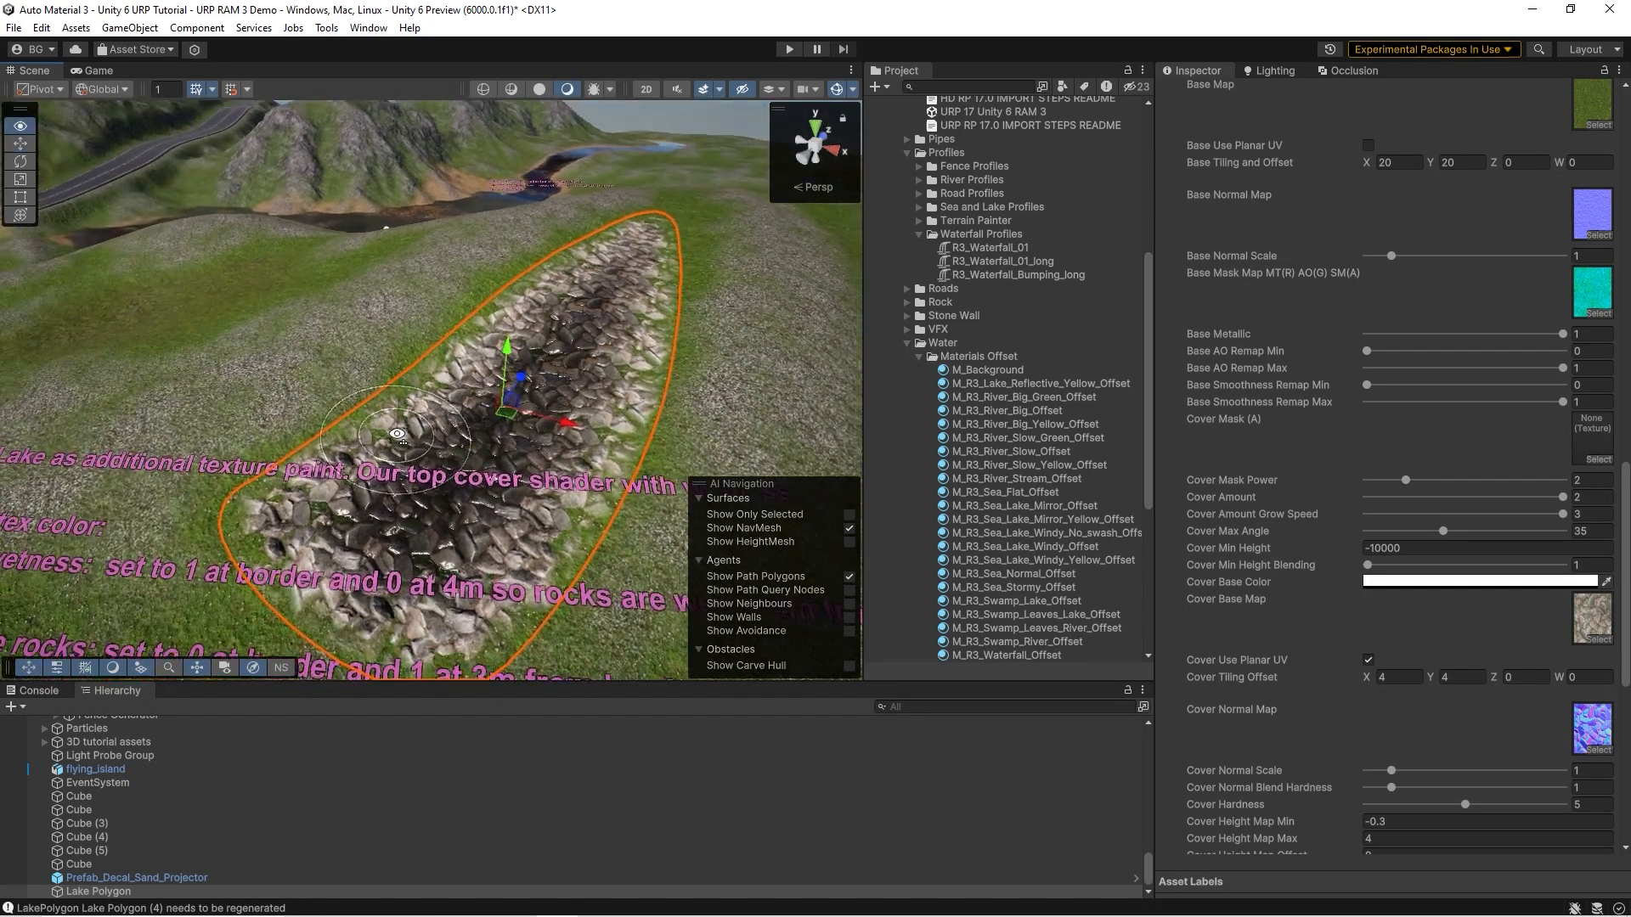
pyautogui.keyDown('alt'); pyautogui.moveTo(489, 430); pyautogui.dragTo(494, 429); pyautogui.keyUp('alt')
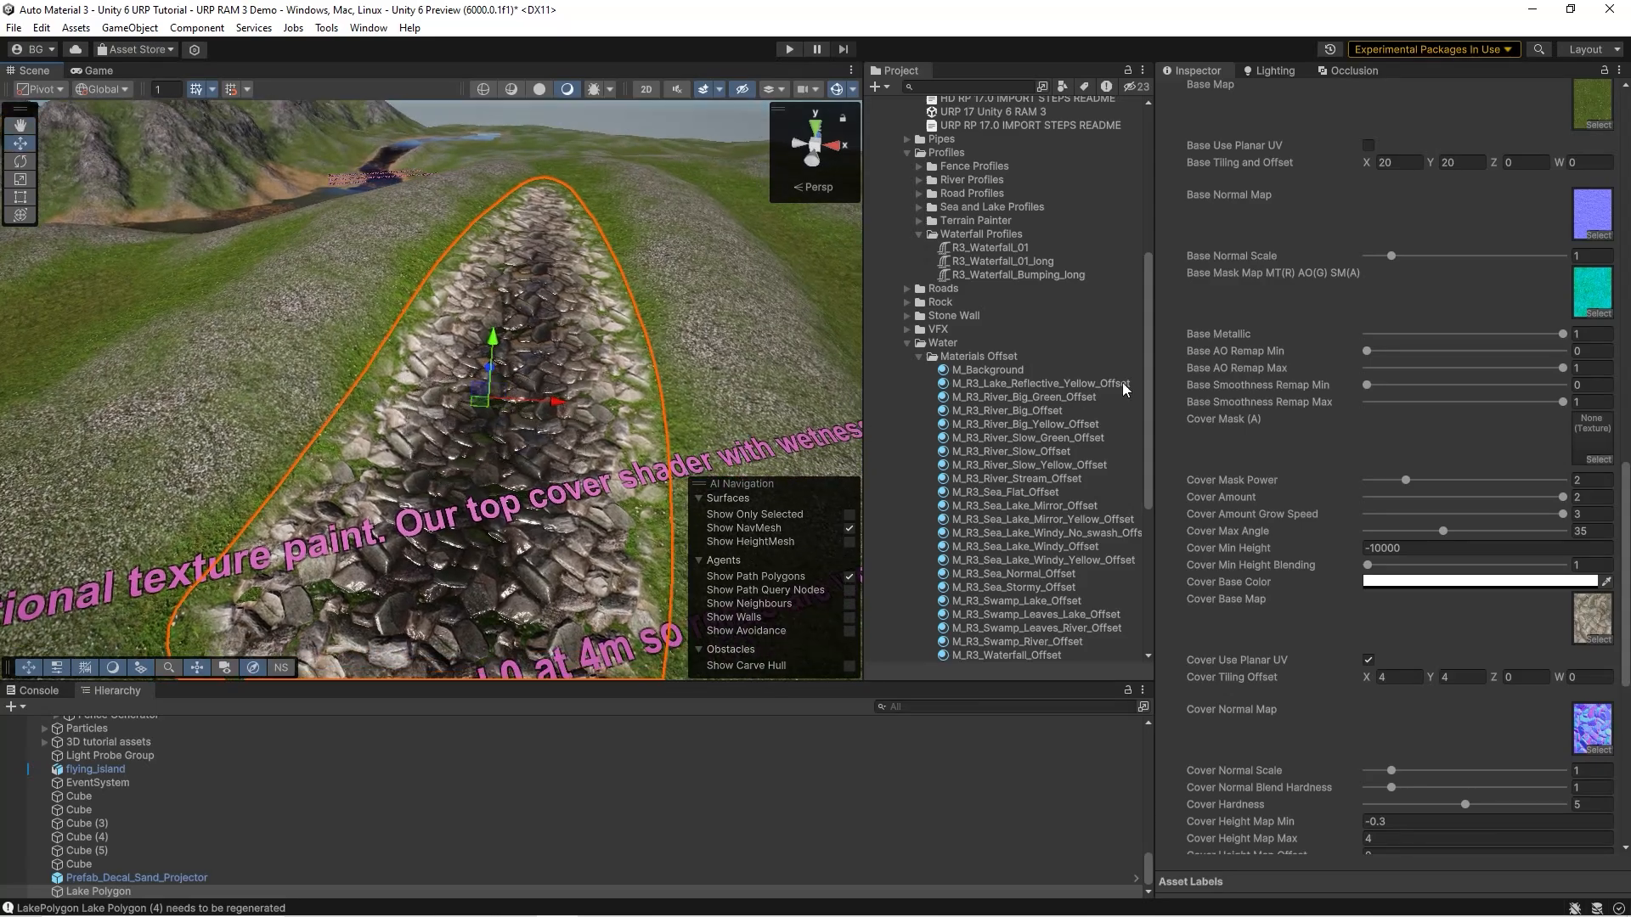
# - Show the stone strip's Basic lake settings and inspect its mesh, terrain snapping and Take Normal from terrain options along the surface
pyautogui.scroll(15, 1315, 376)
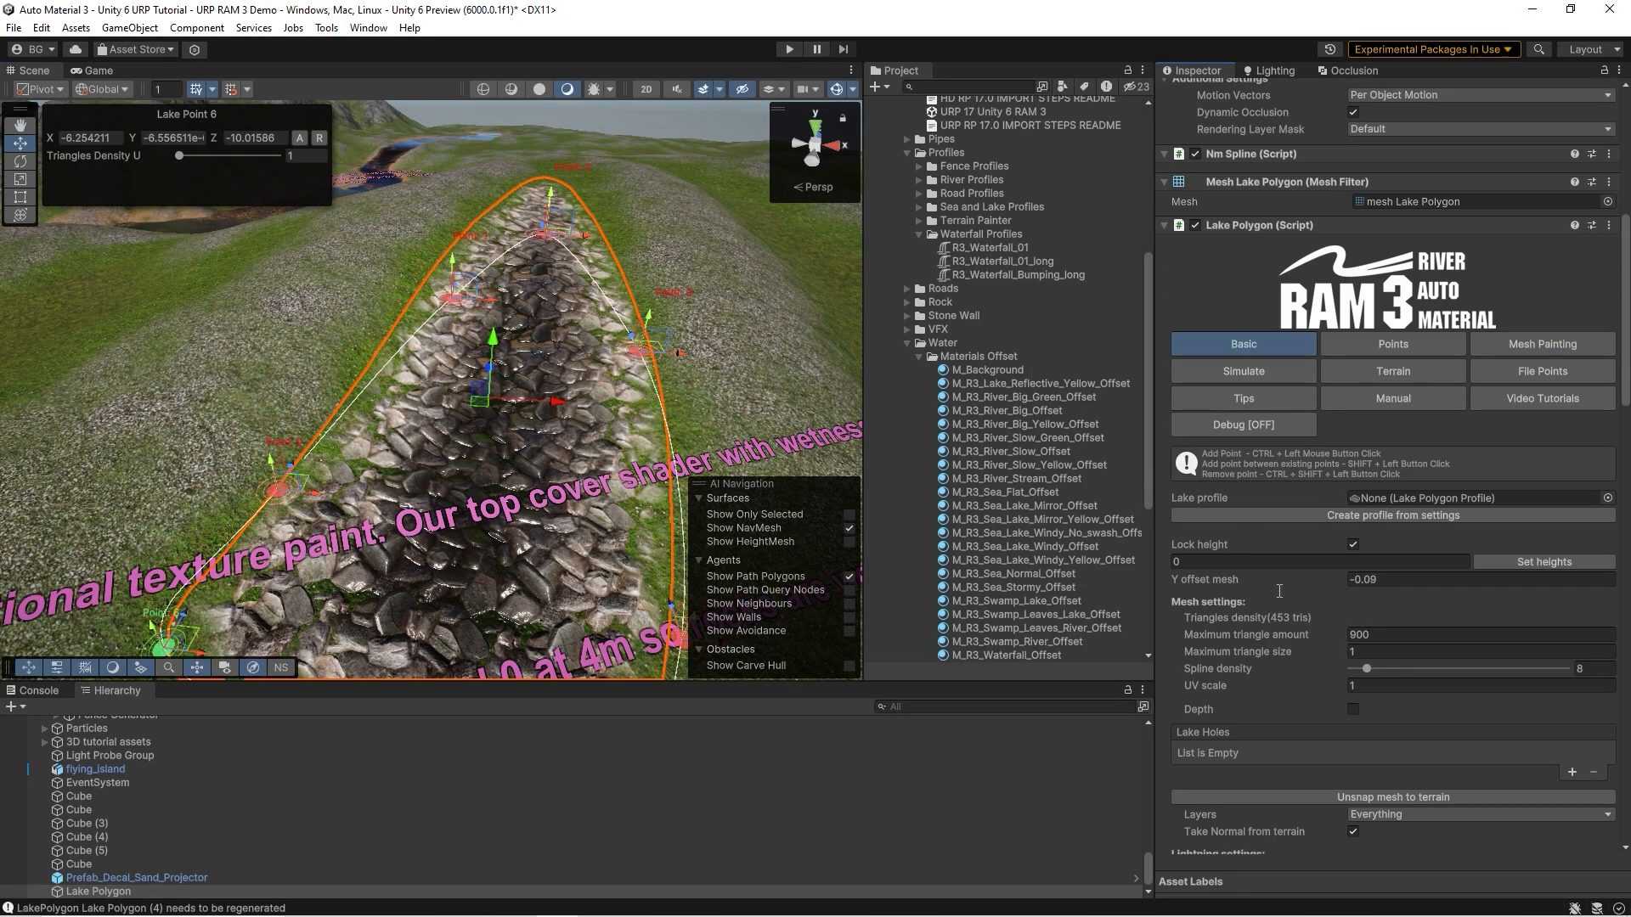
pyautogui.scroll(-2, 1316, 754)
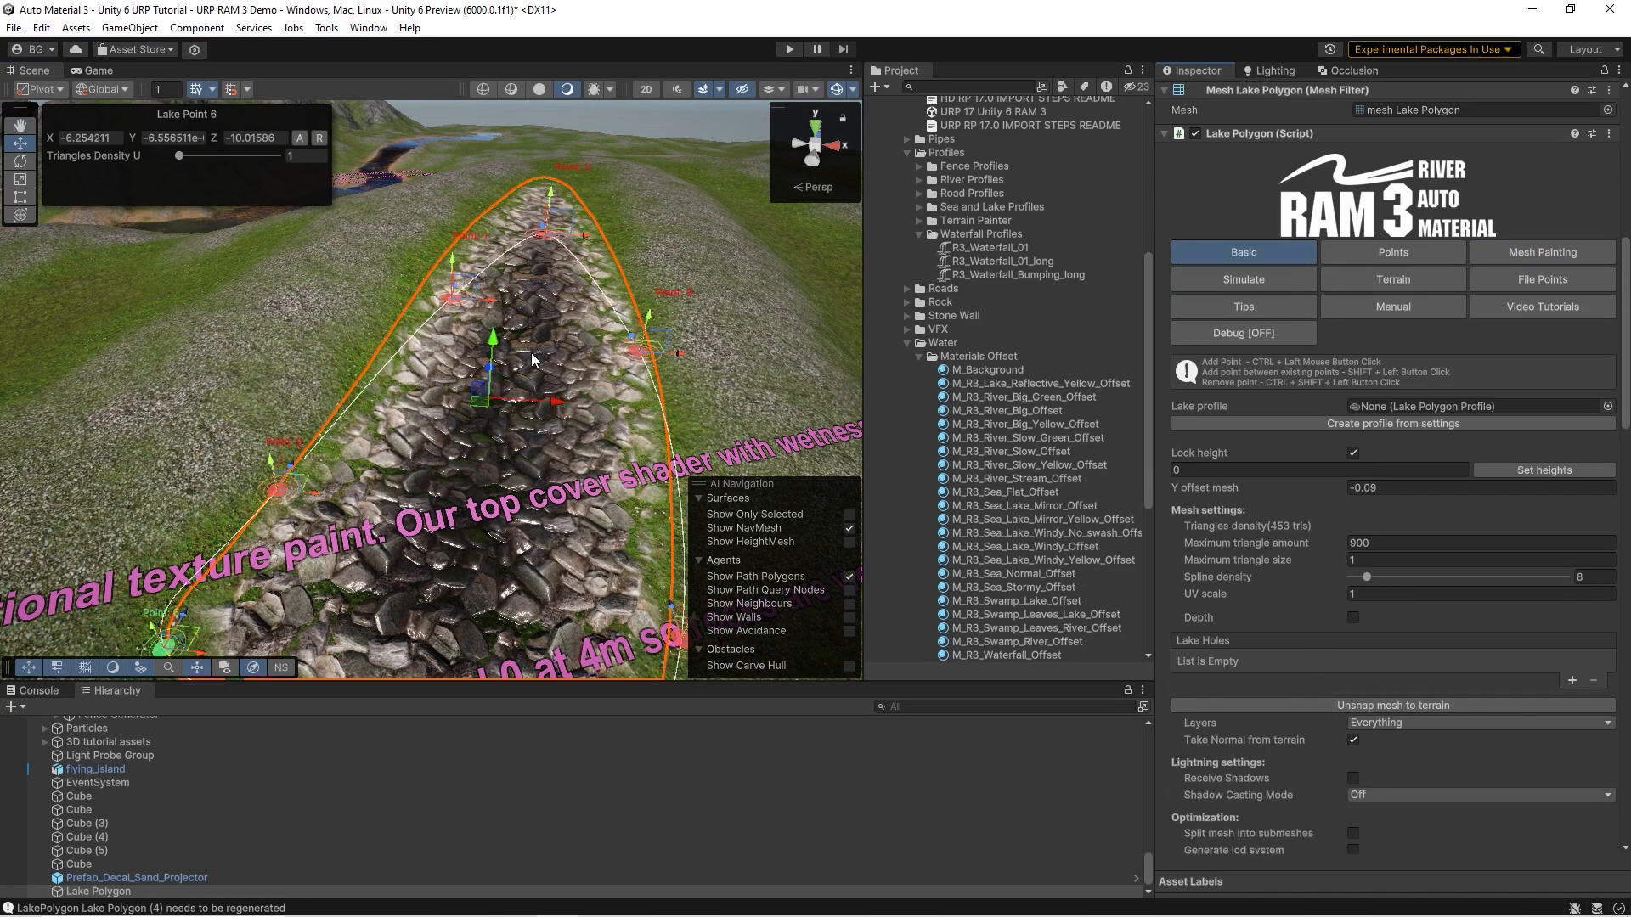
pyautogui.keyDown('alt'); pyautogui.moveTo(573, 481); pyautogui.dragTo(472, 325); pyautogui.keyUp('alt')
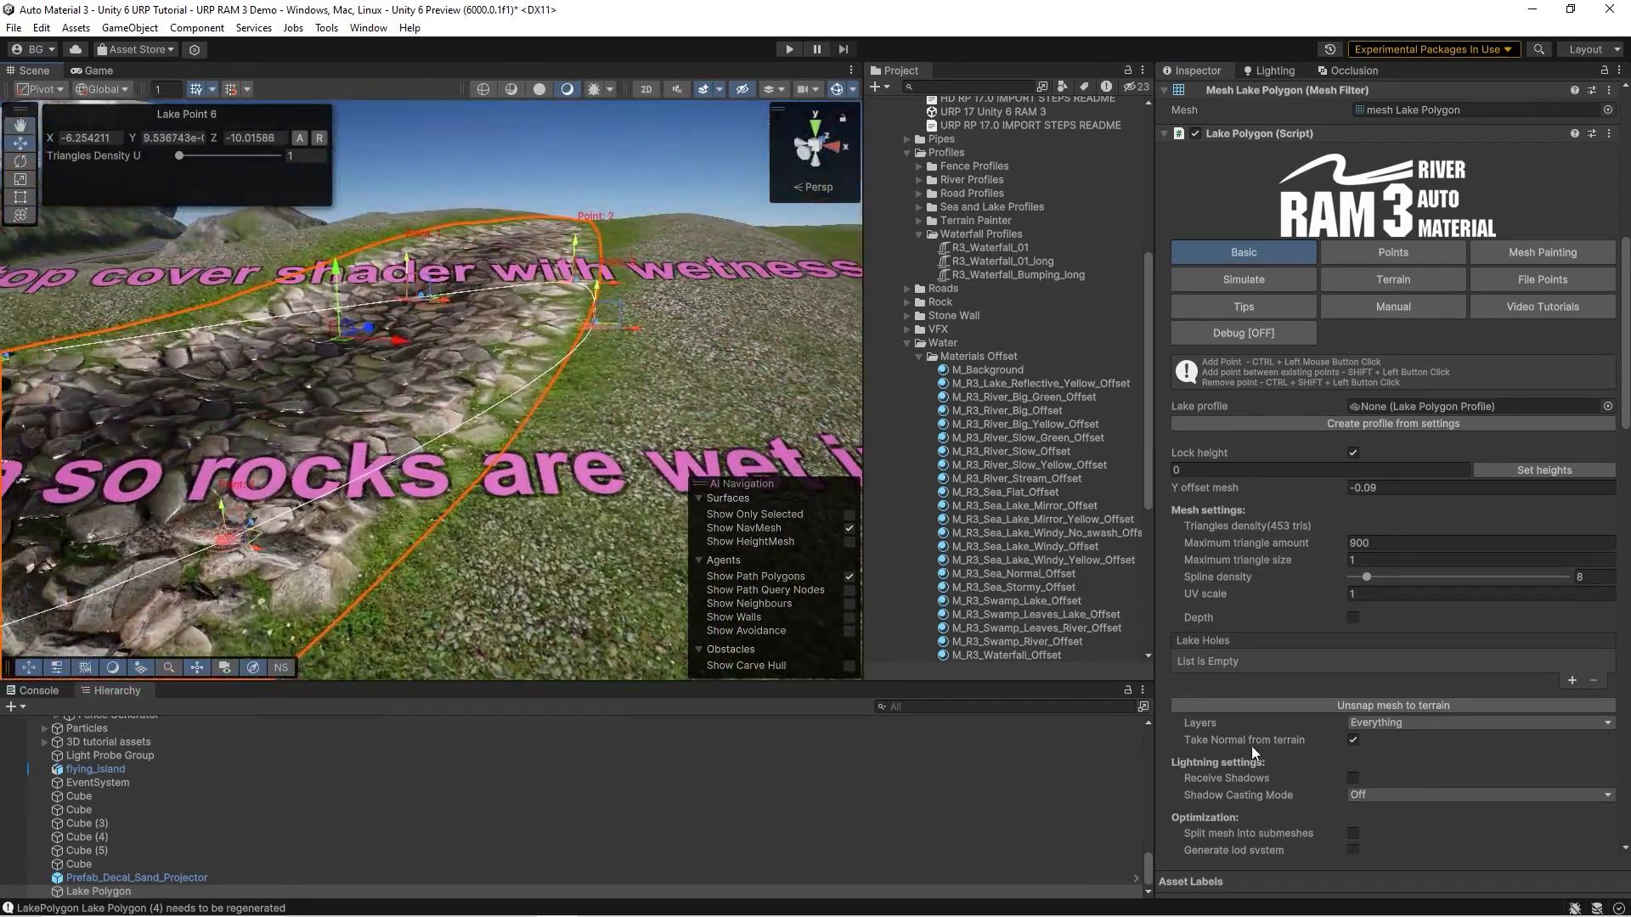
pyautogui.keyDown('alt'); pyautogui.moveTo(443, 424); pyautogui.dragTo(379, 534); pyautogui.keyUp('alt')
pyautogui.moveTo(378, 534); pyautogui.dragTo(345, 527, button='right')
pyautogui.keyDown('alt'); pyautogui.moveTo(602, 429); pyautogui.dragTo(540, 445); pyautogui.keyUp('alt')
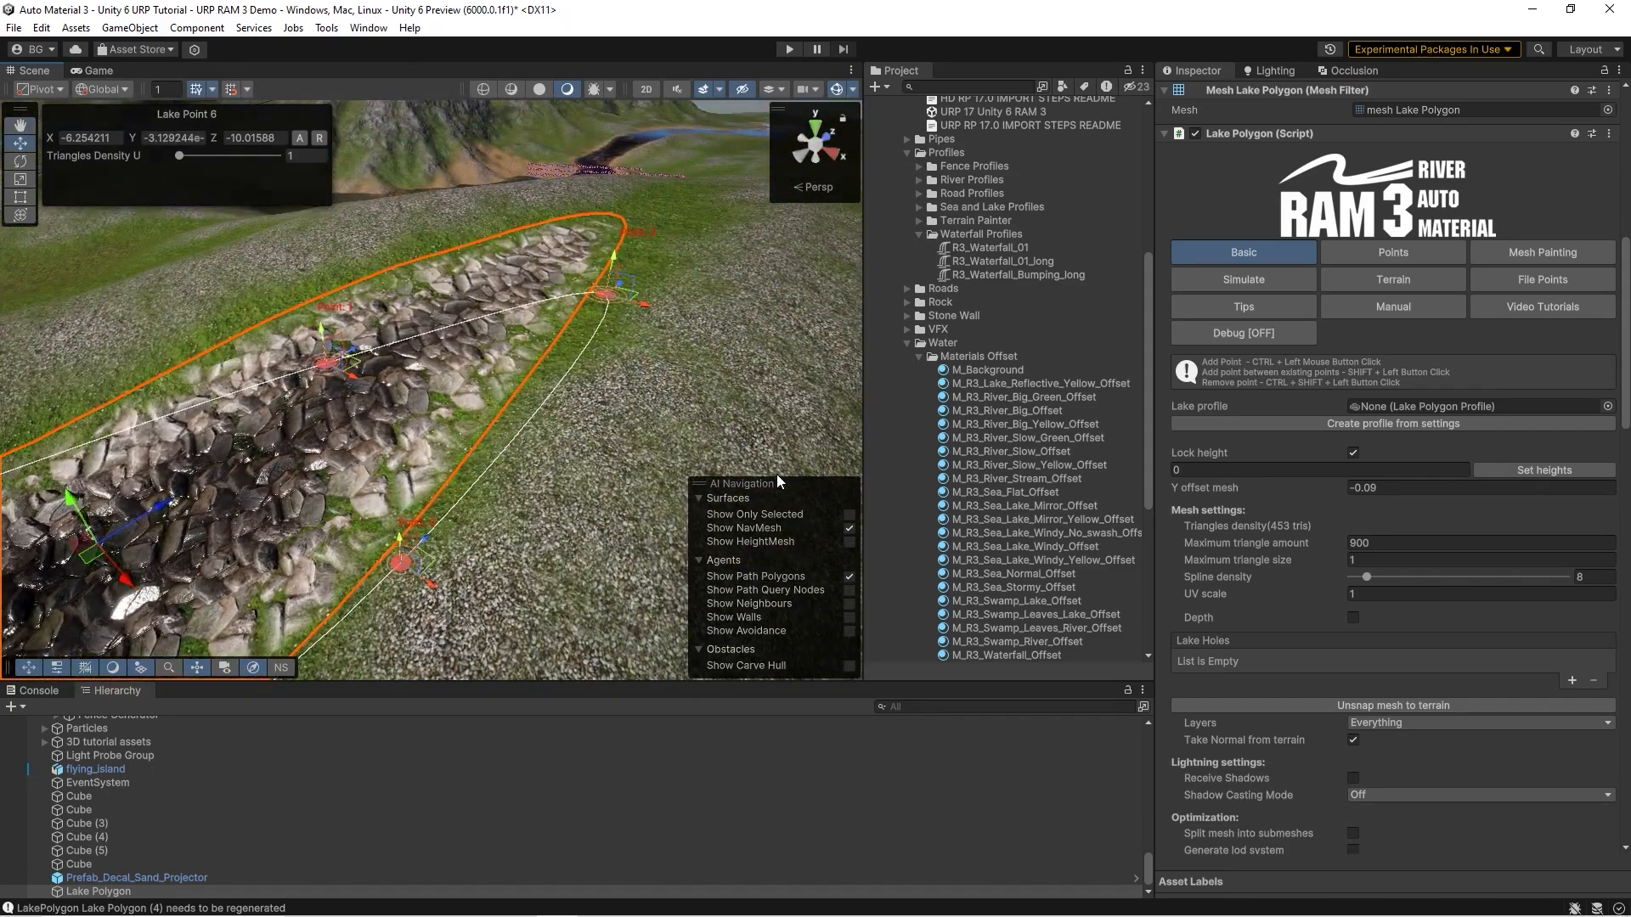
# - Select the terrain beside the stone strip and view its Paint Texture terrain layers
pyautogui.click(682, 364)
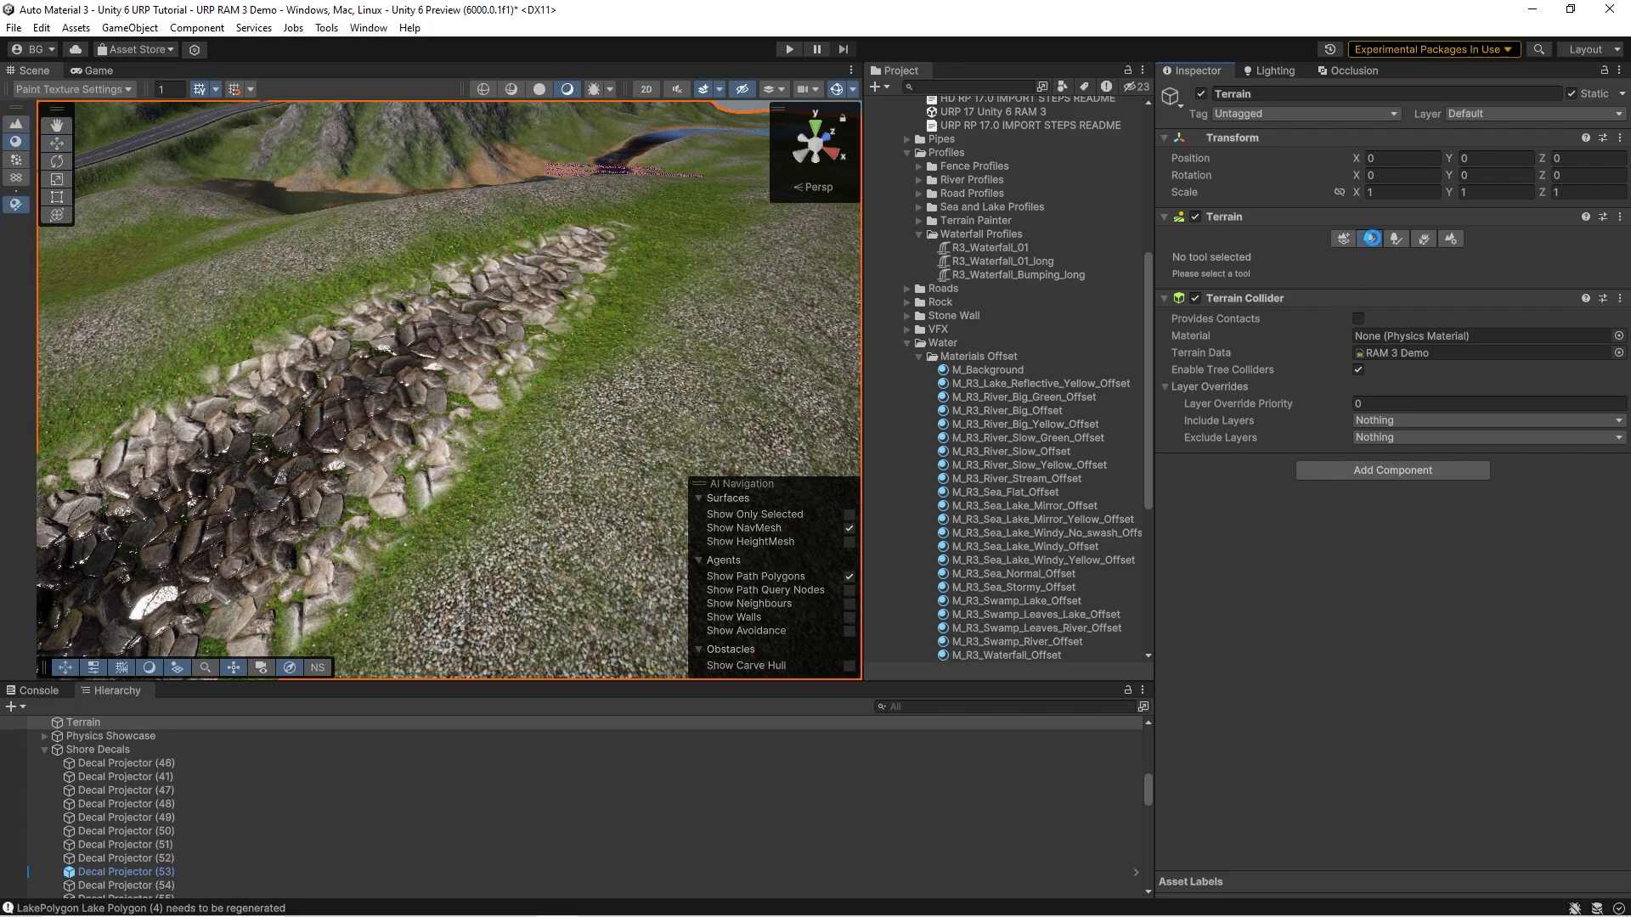
pyautogui.click(1369, 240)
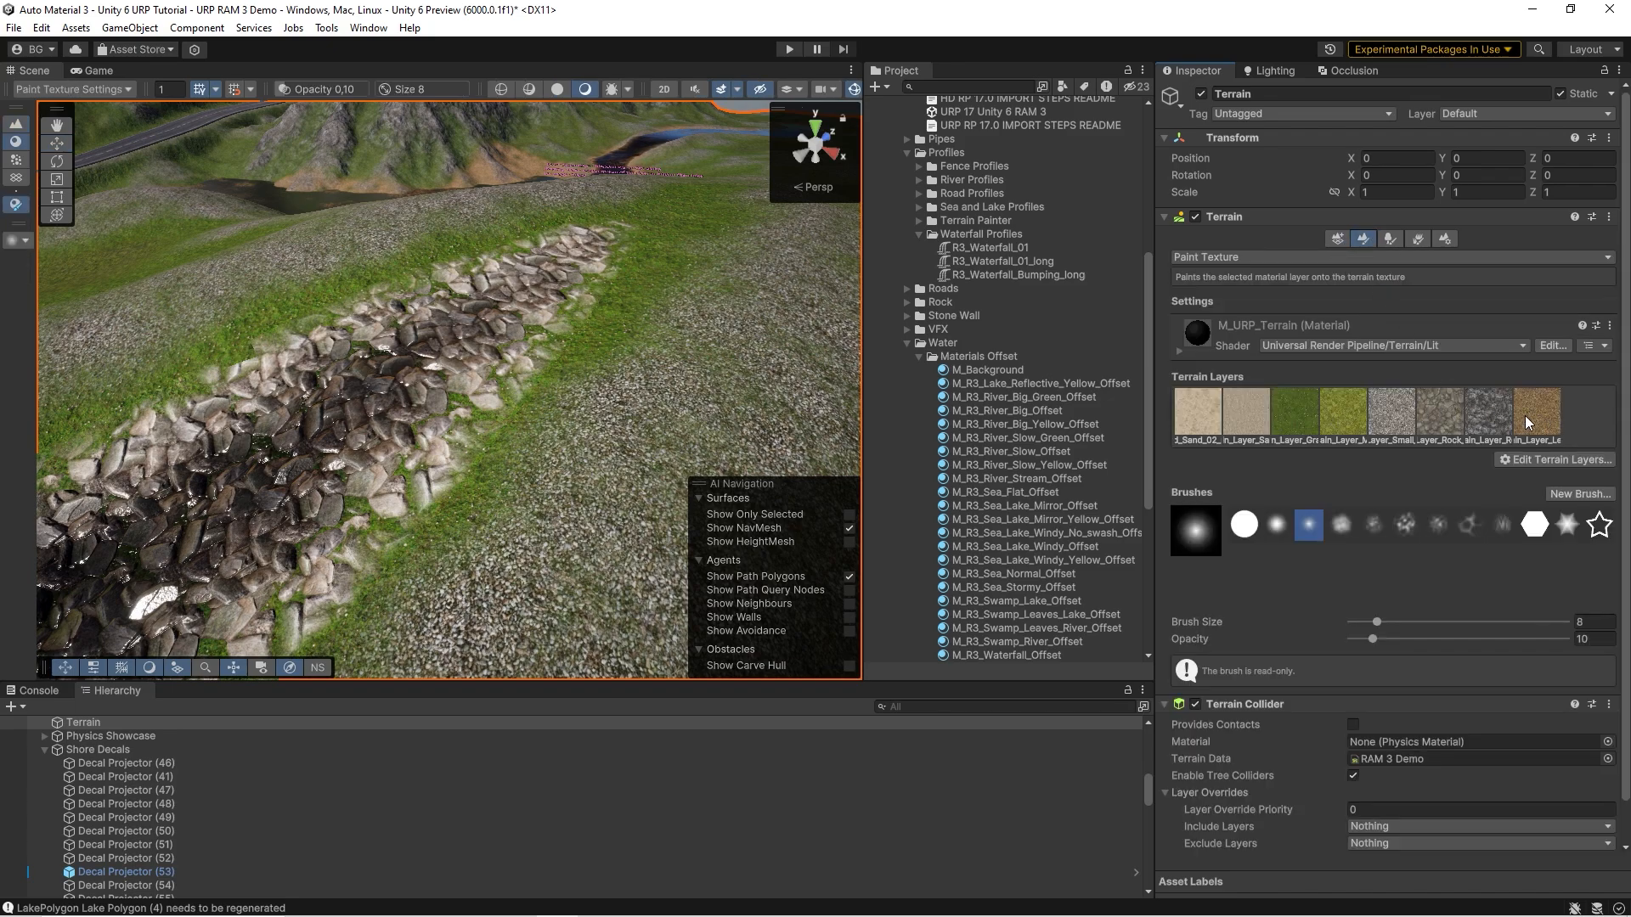
pyautogui.click(1042, 437)
# - Select the leaf-covered road spline and paint more leaves over its bend with the green vertex color channel, opacity 0.2 and size 3
pyautogui.moveTo(298, 374); pyautogui.dragTo(253, 367, button='right')
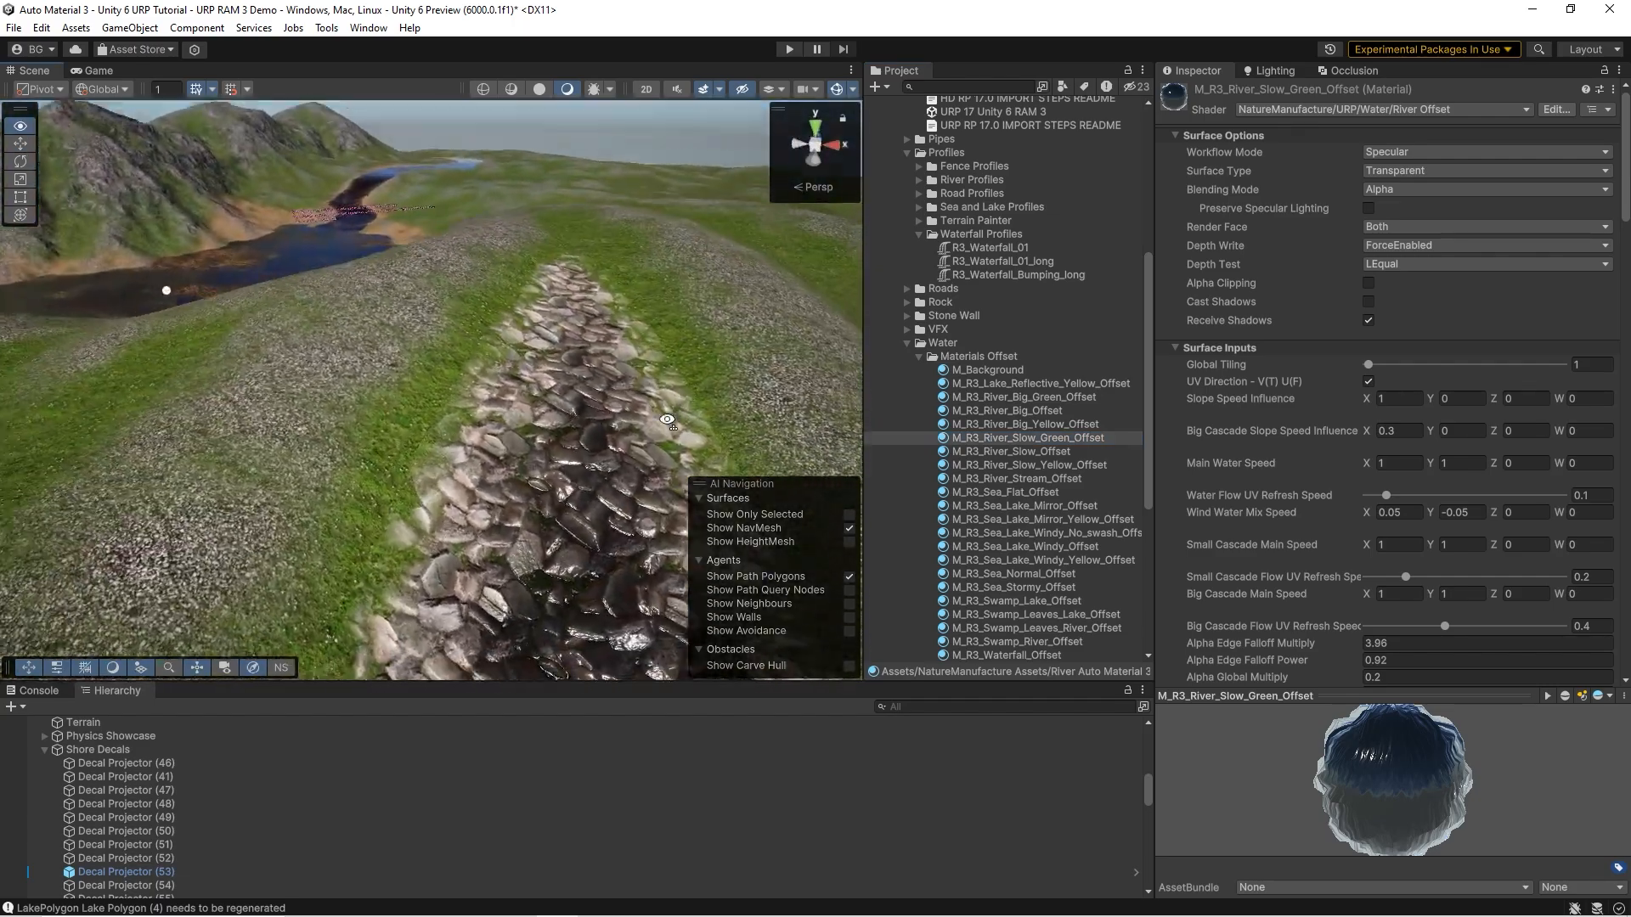
pyautogui.moveTo(699, 435); pyautogui.dragTo(406, 417, button='right')
pyautogui.click(406, 417)
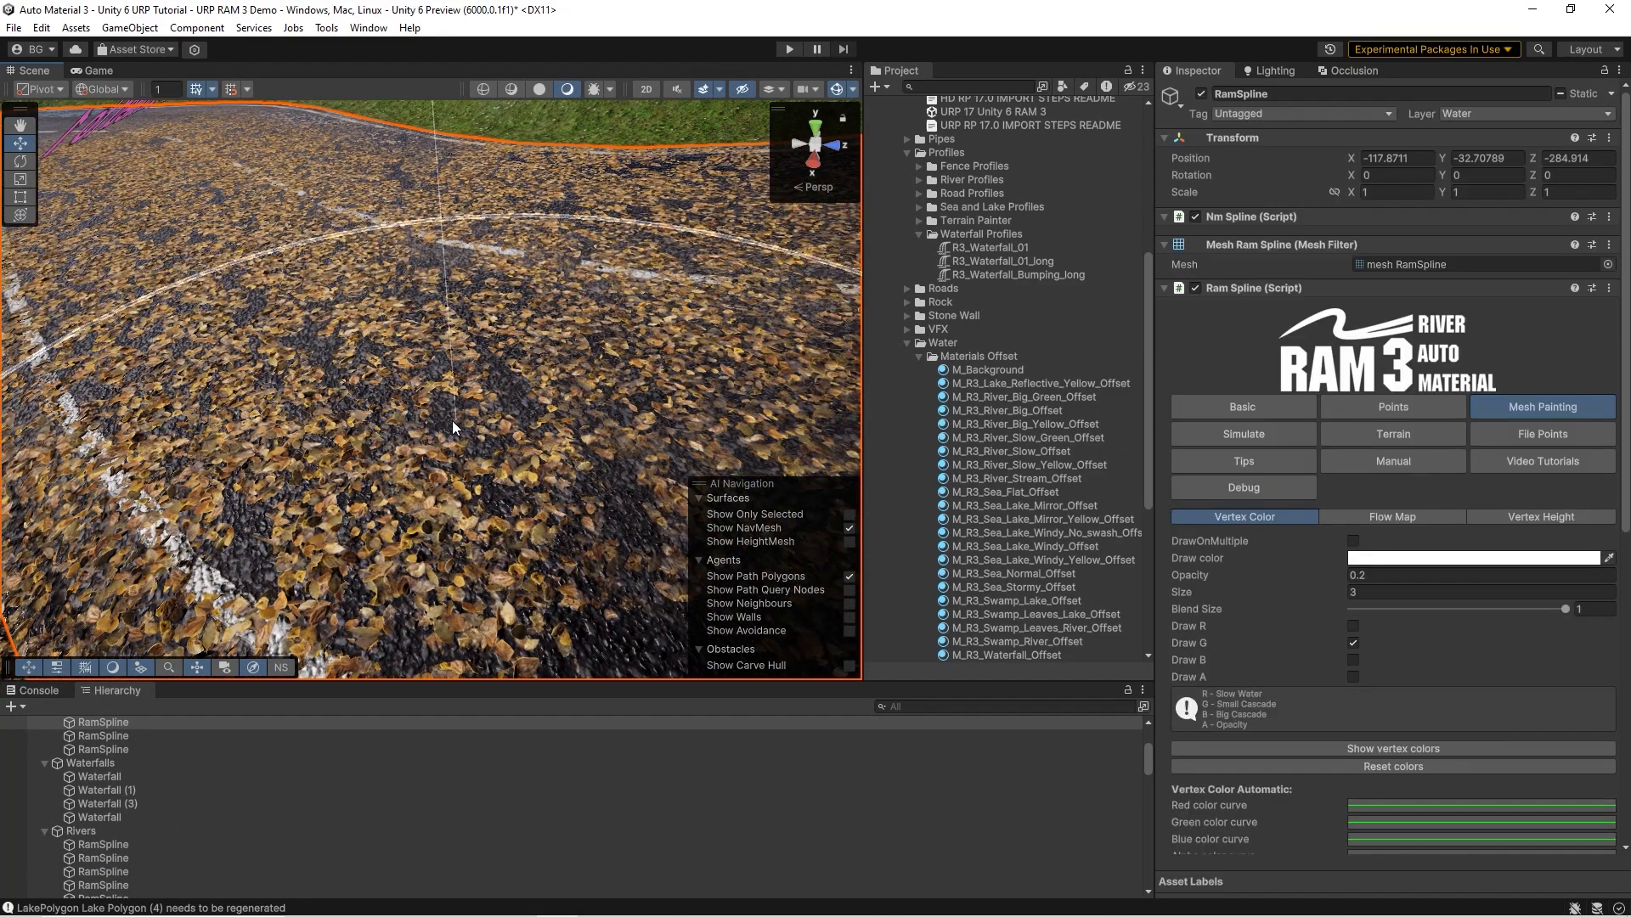
pyautogui.scroll(-5, 520, 397)
pyautogui.scroll(3, 522, 403)
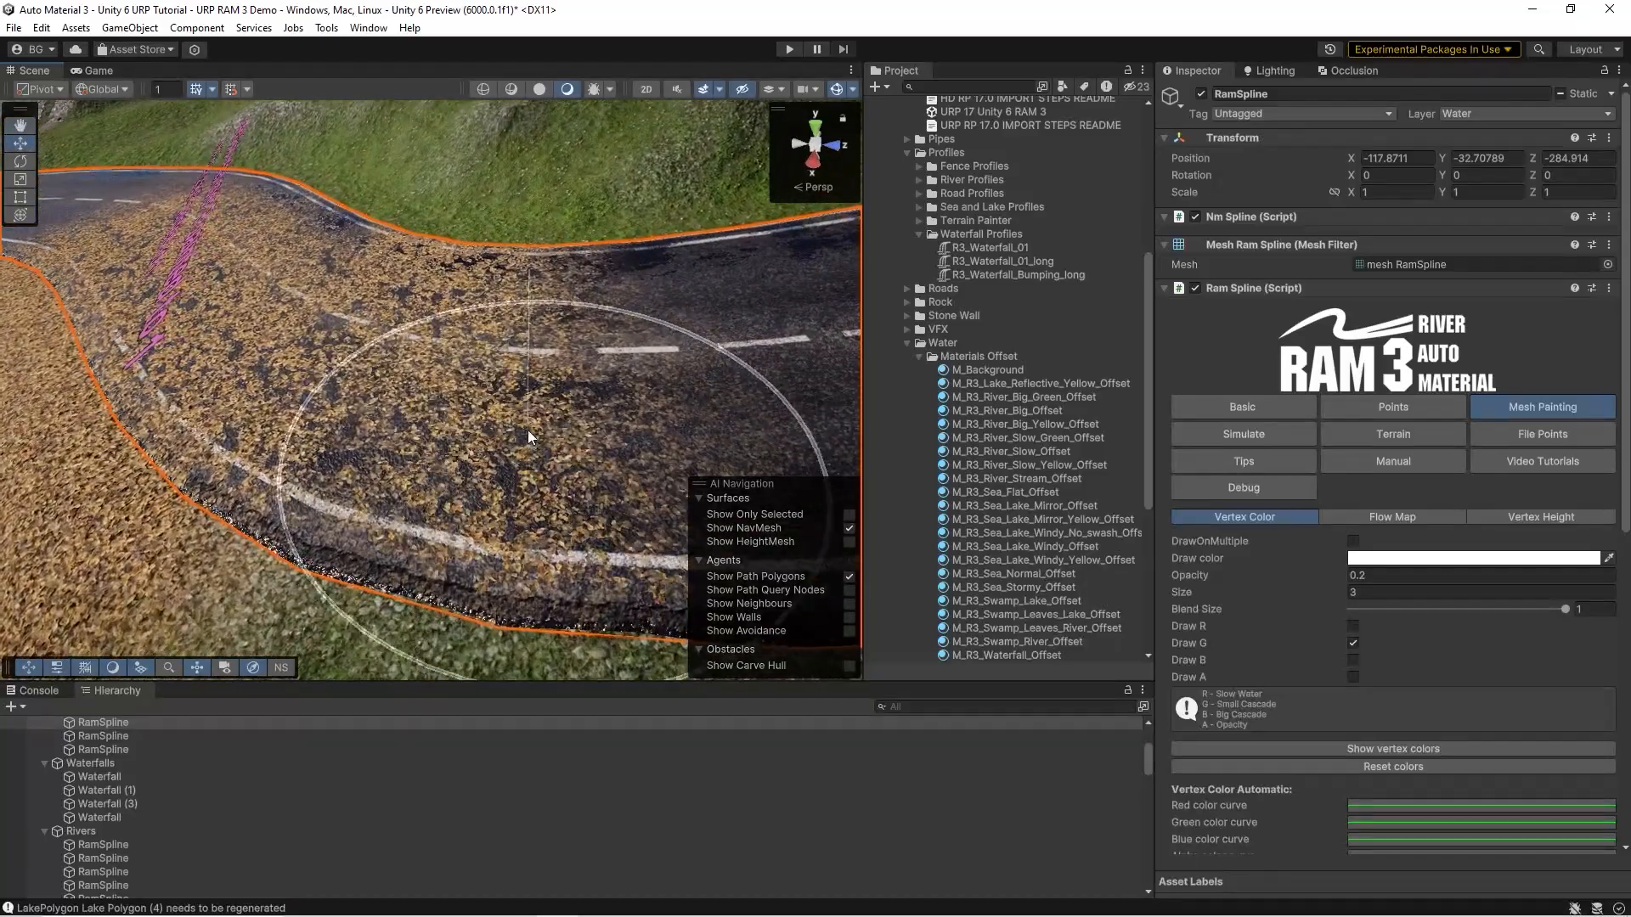
pyautogui.moveTo(527, 430)
pyautogui.mouseDown()
pyautogui.moveTo(578, 300)
pyautogui.moveTo(615, 374)
pyautogui.mouseUp()
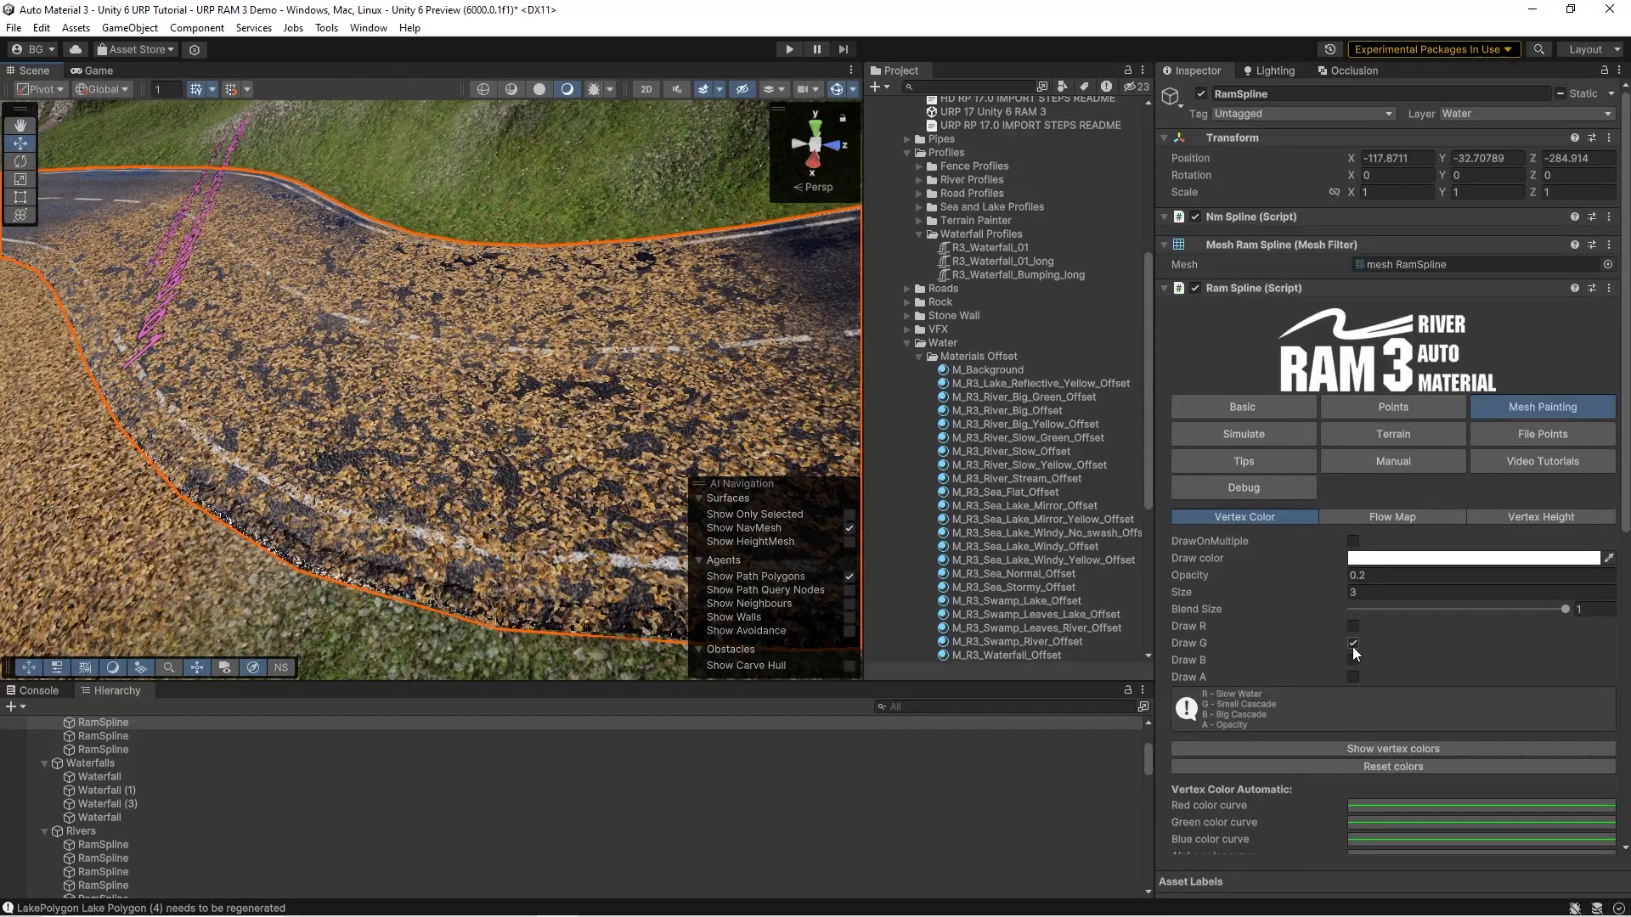
# - Examine the painted wet road section and the wider road layout below the hilltop waterfall
pyautogui.moveTo(391, 417); pyautogui.dragTo(548, 327, button='right')
pyautogui.click(1026, 454)
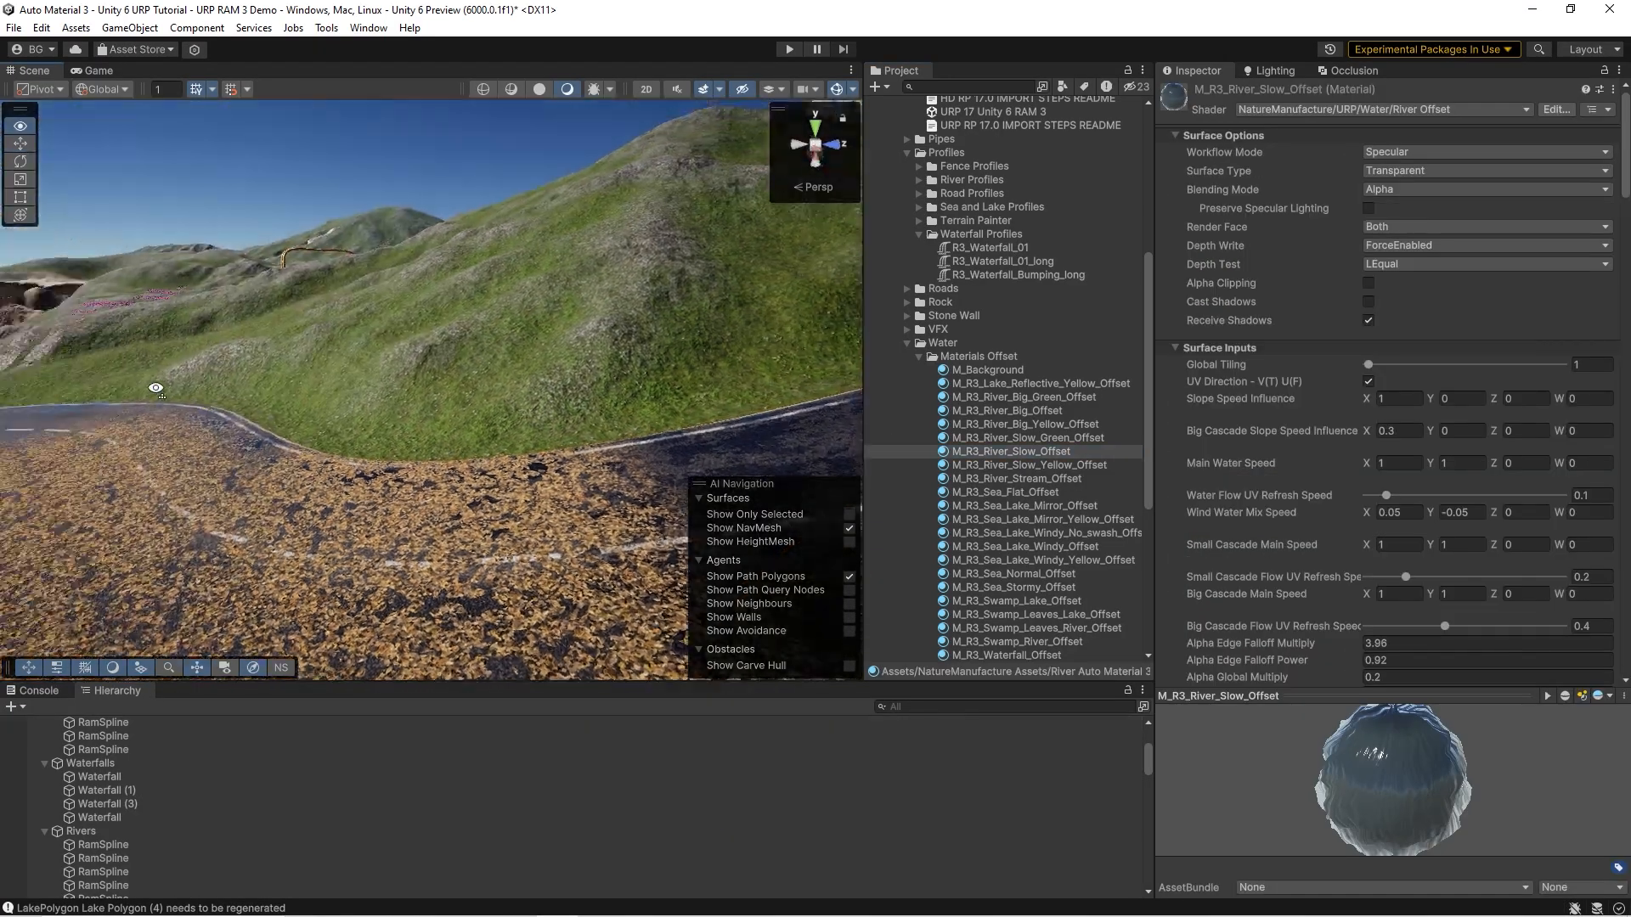
pyautogui.moveTo(1117, 316); pyautogui.dragTo(1341, 511, button='right')
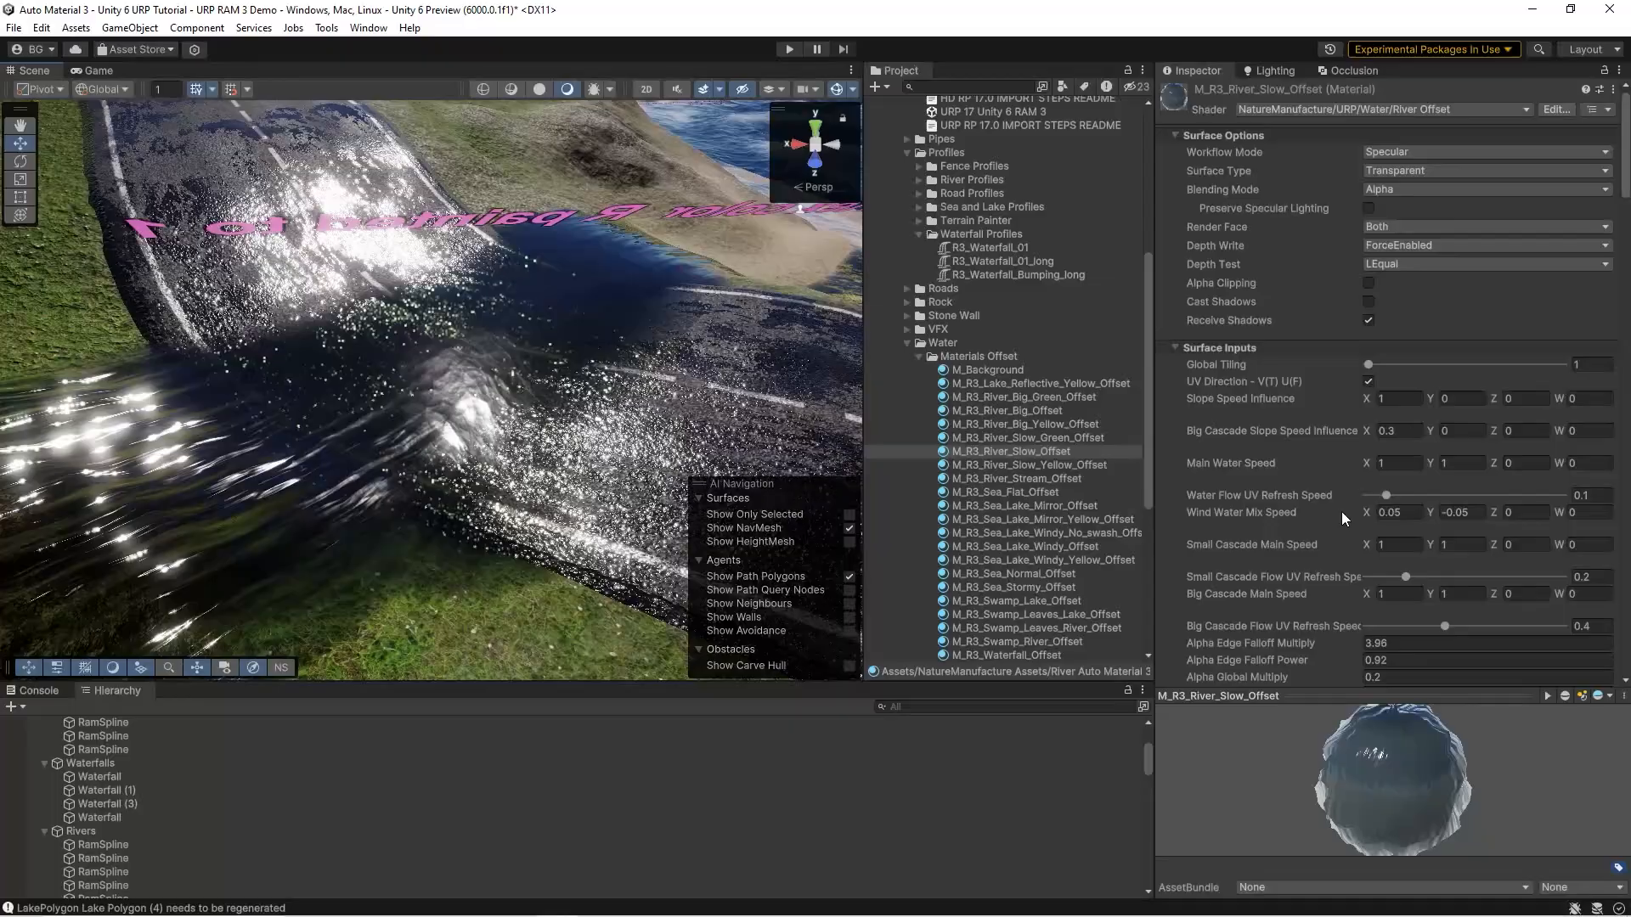
pyautogui.moveTo(422, 357); pyautogui.dragTo(423, 411, button='right')
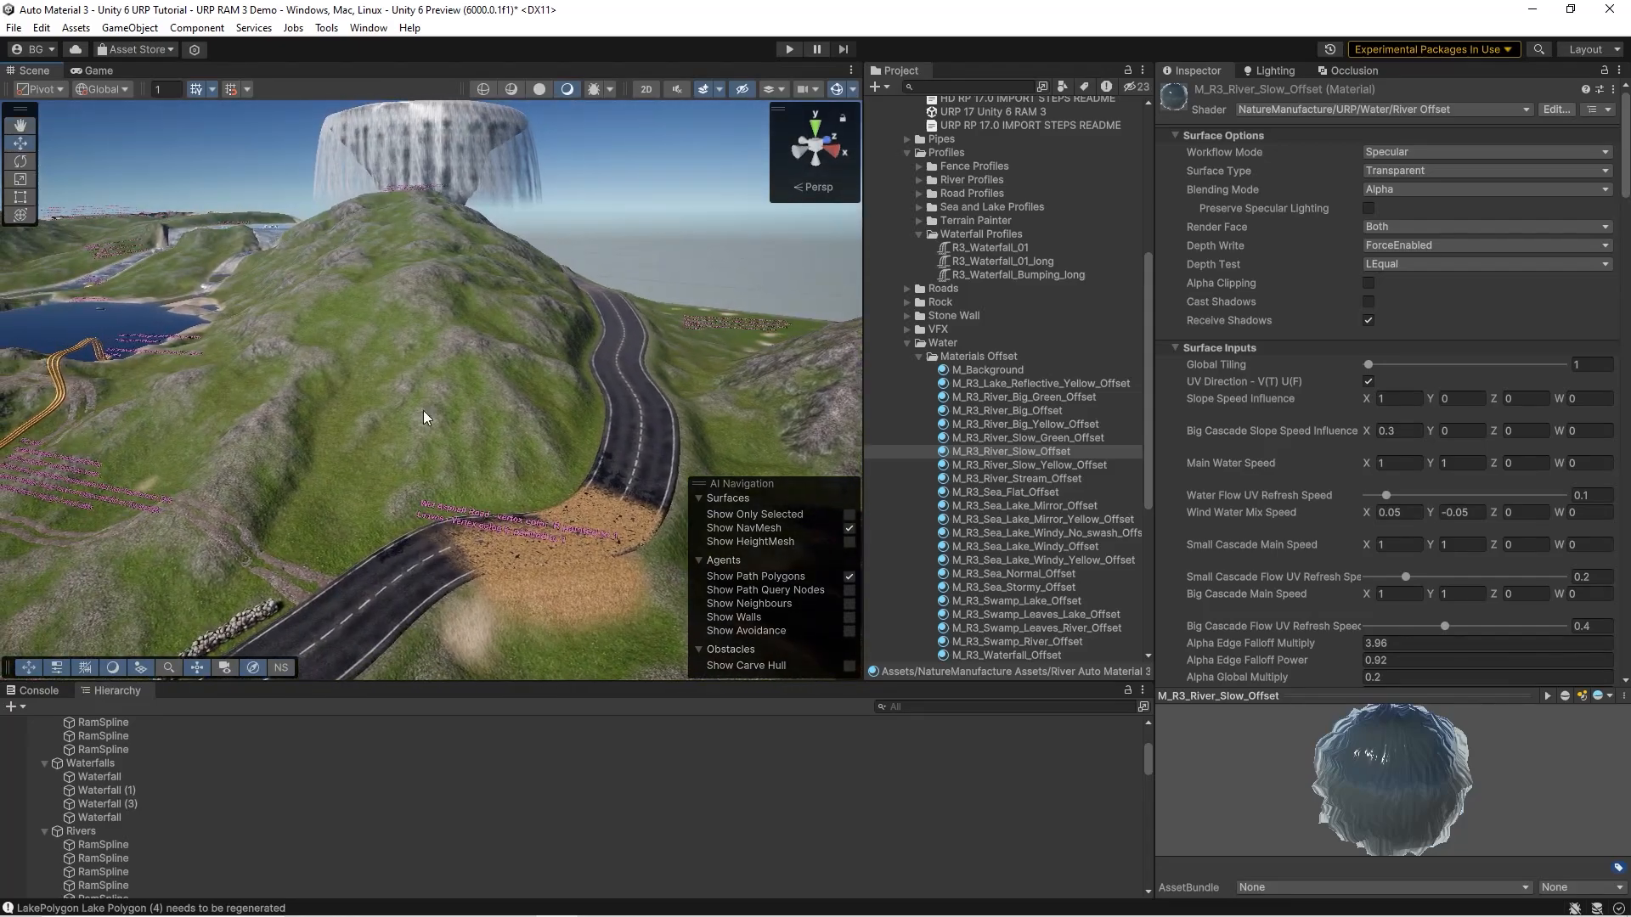
# - Find the Simulate me - Lake object in the scene hierarchy and focus the view on it
pyautogui.scroll(5, 222, 767)
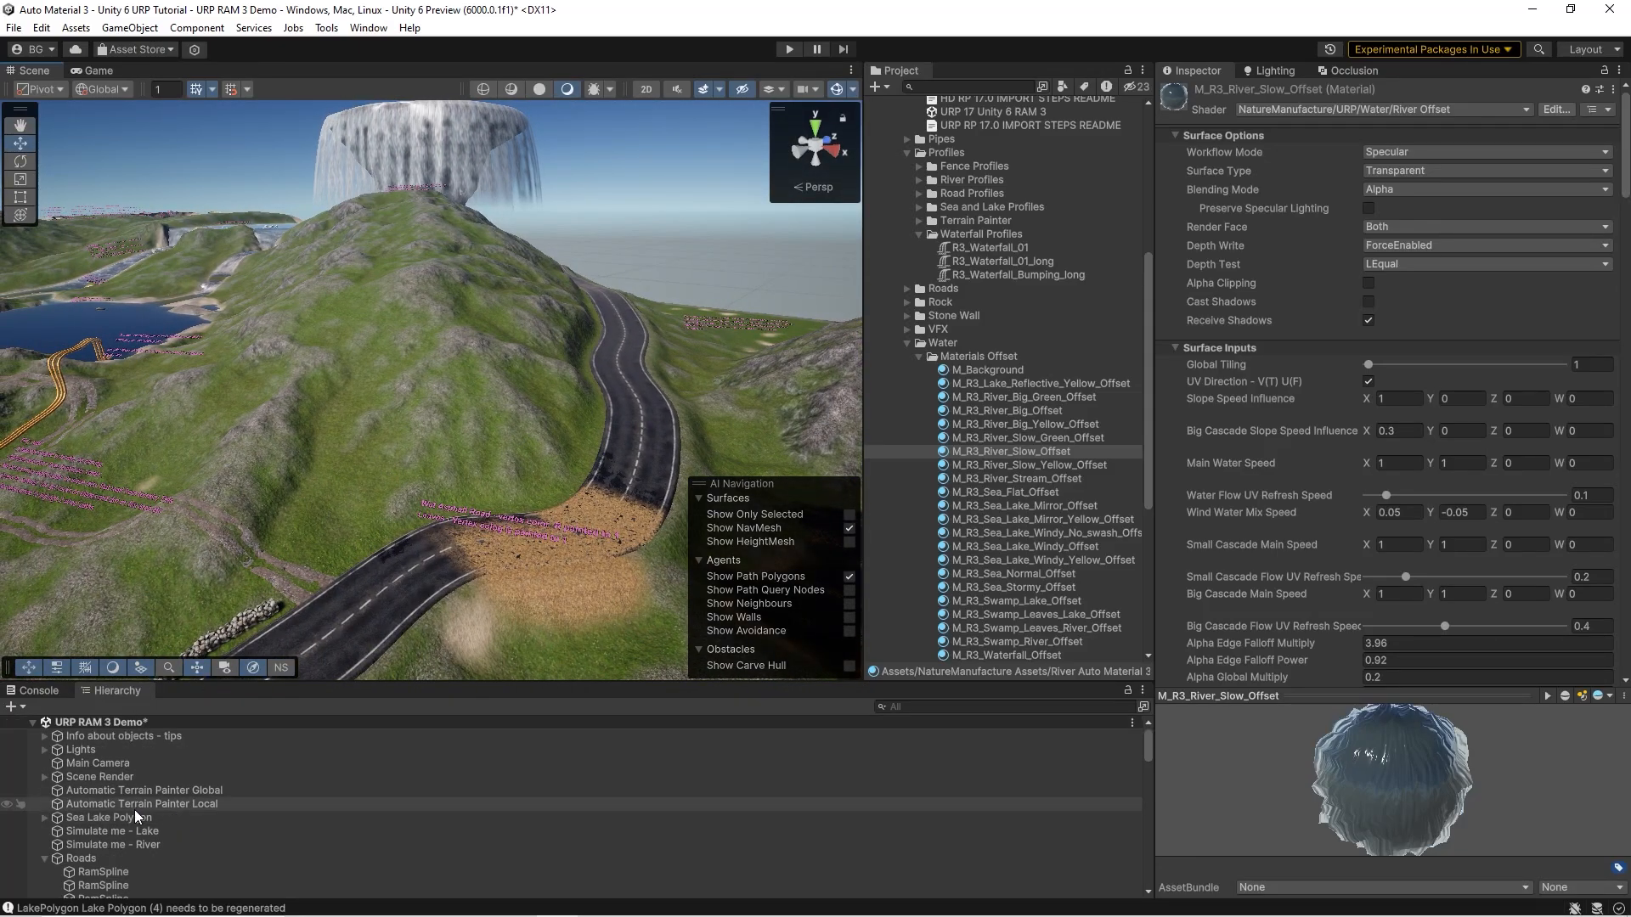
pyautogui.scroll(-3, 102, 807)
pyautogui.doubleClick(127, 781)
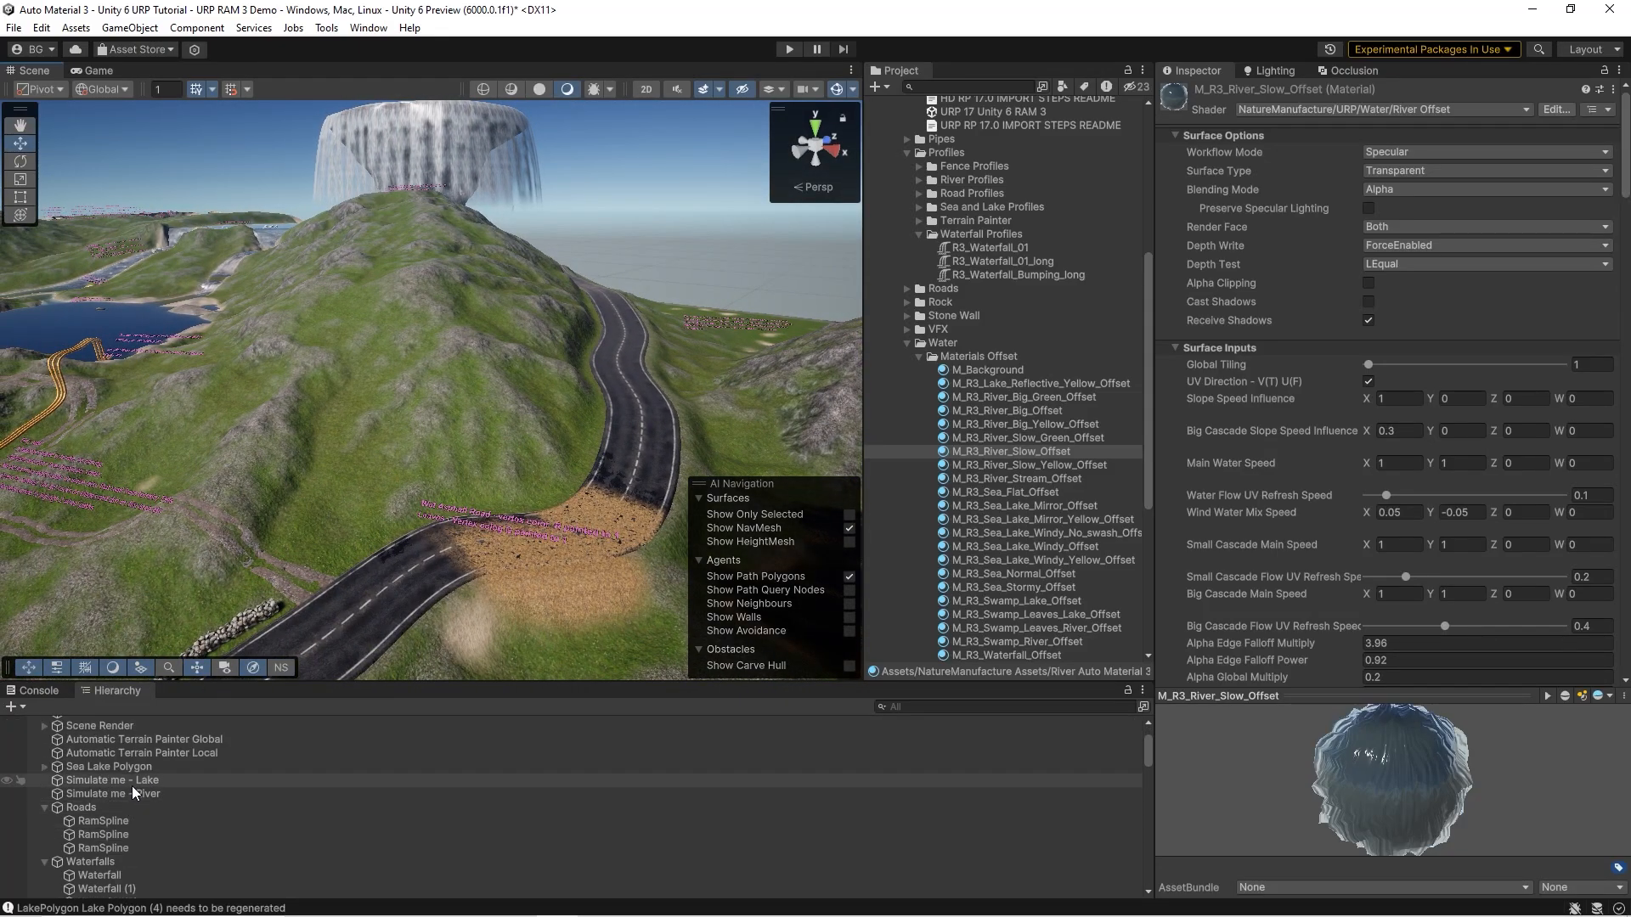
# - Simulate the lake from the starting point of the Simulate me - Lake object and view the generated shoreline
pyautogui.moveTo(322, 547); pyautogui.dragTo(633, 399, button='right')
pyautogui.scroll(-5, 1301, 667)
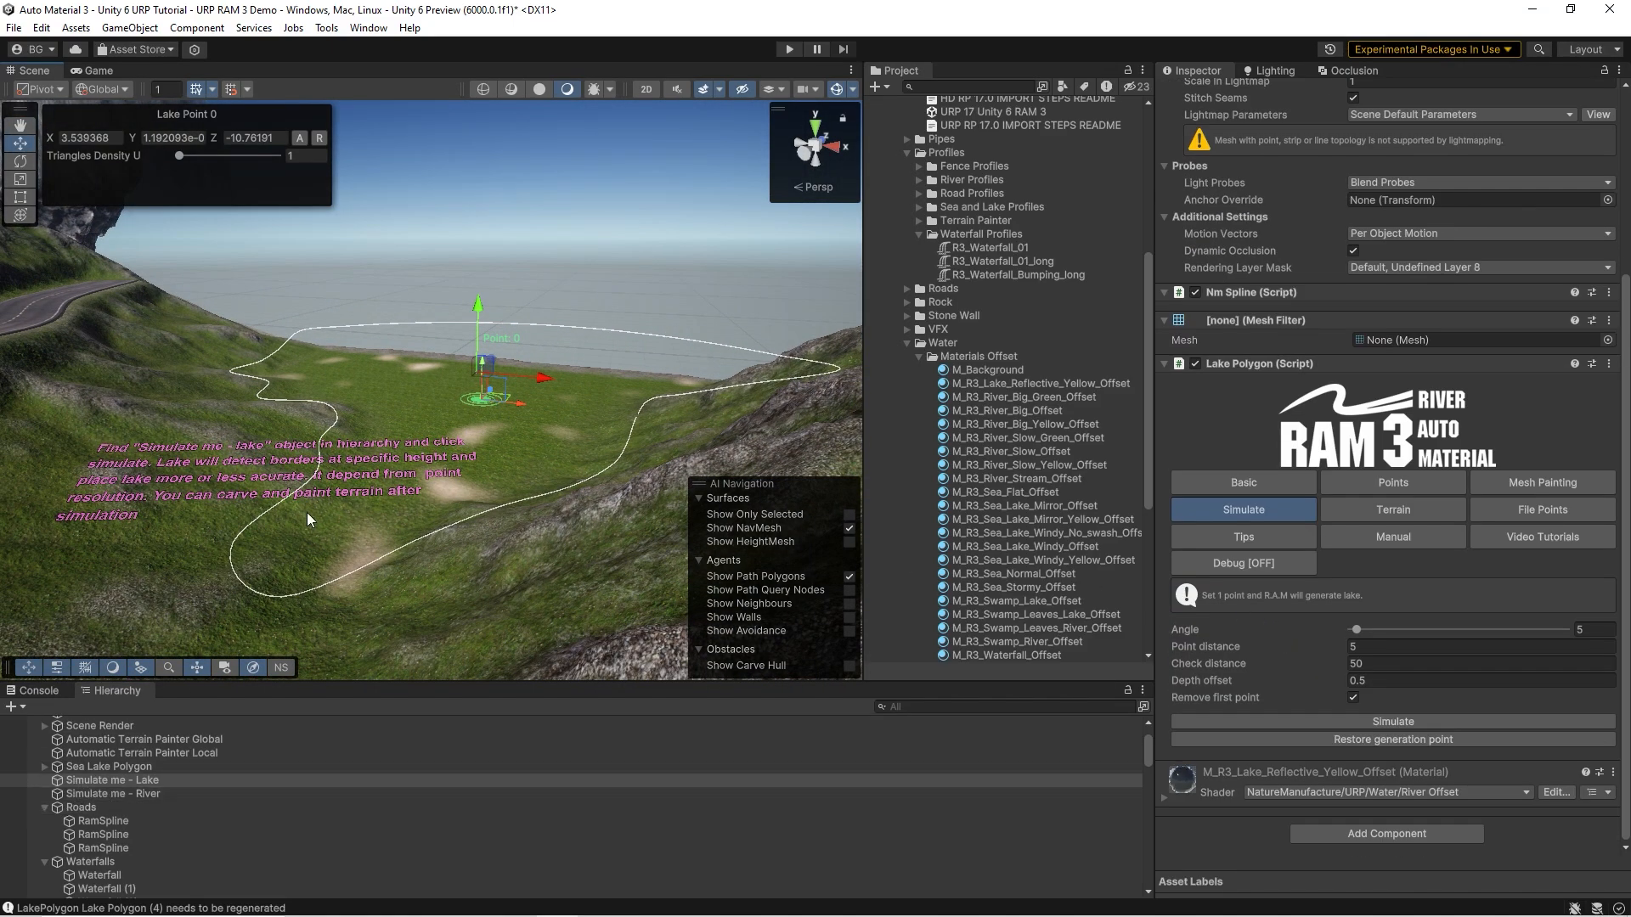
pyautogui.scroll(5, 308, 512)
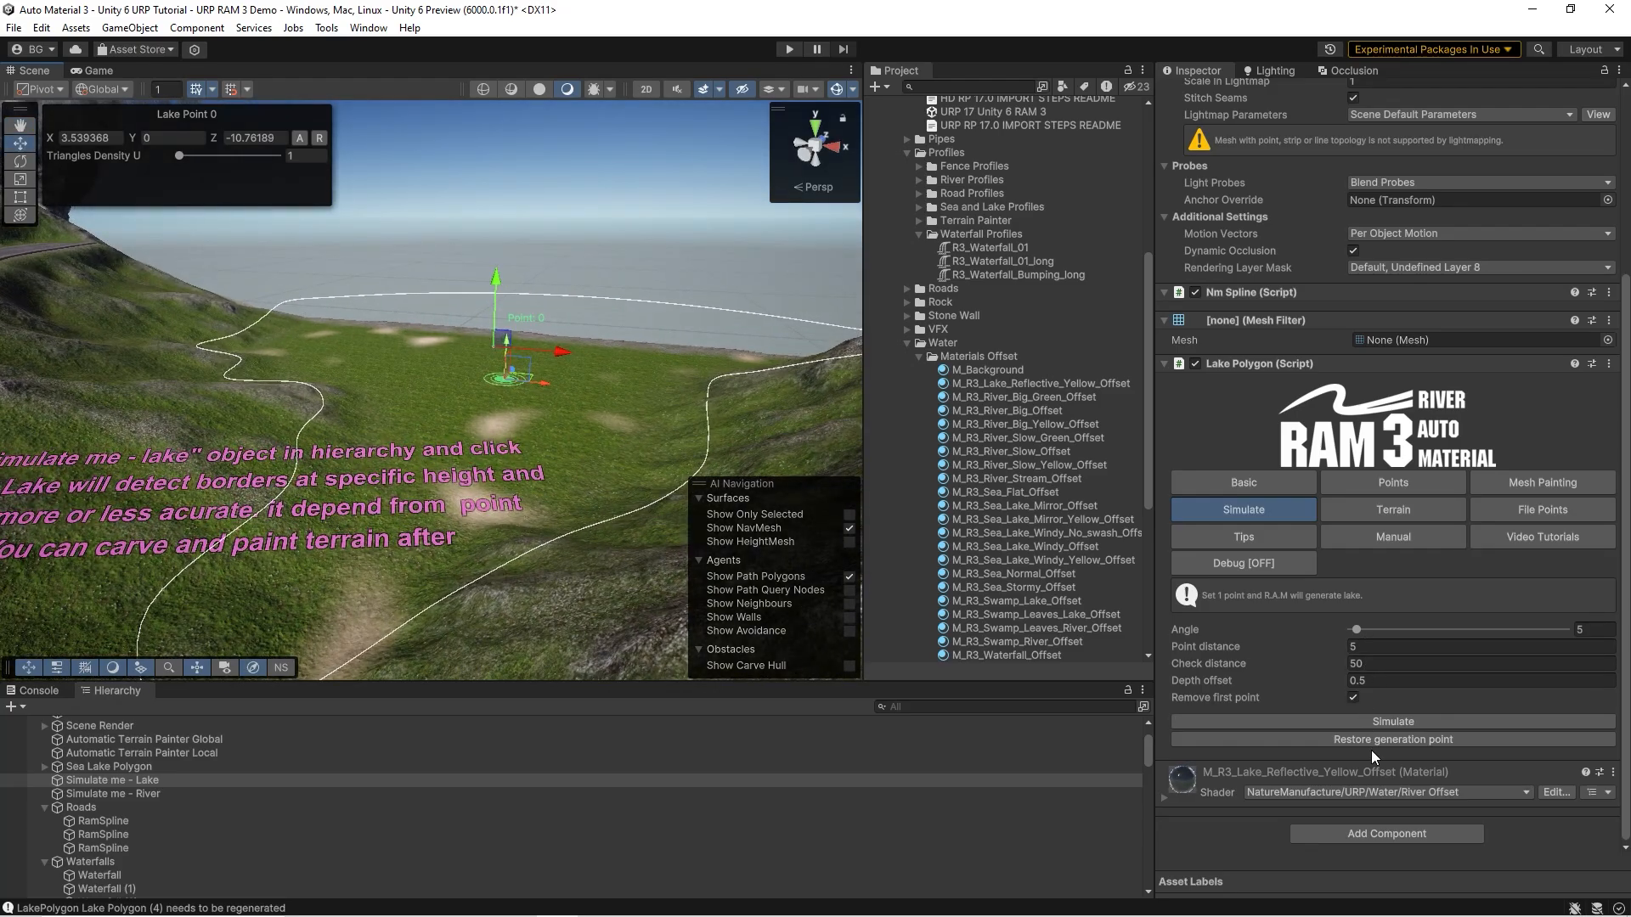
pyautogui.click(1380, 724)
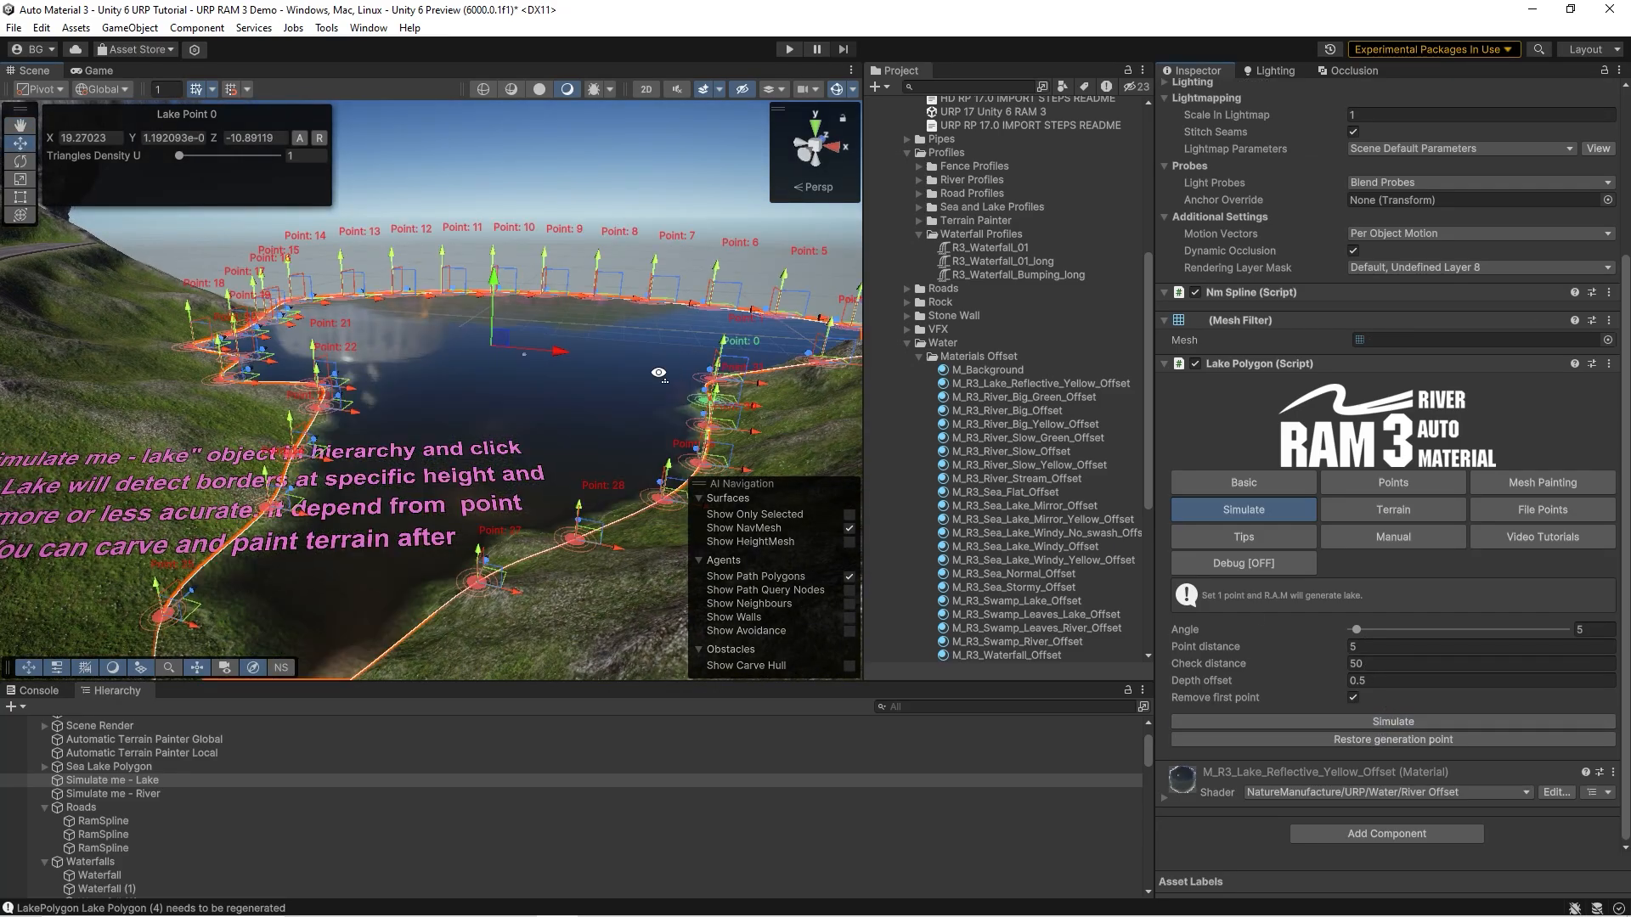
pyautogui.press('w')
pyautogui.moveTo(658, 373)
pyautogui.mouseDown(button='right')
pyautogui.moveTo(524, 451)
pyautogui.moveTo(608, 467)
pyautogui.moveTo(662, 370)
pyautogui.moveTo(687, 383)
pyautogui.mouseUp(button='right')
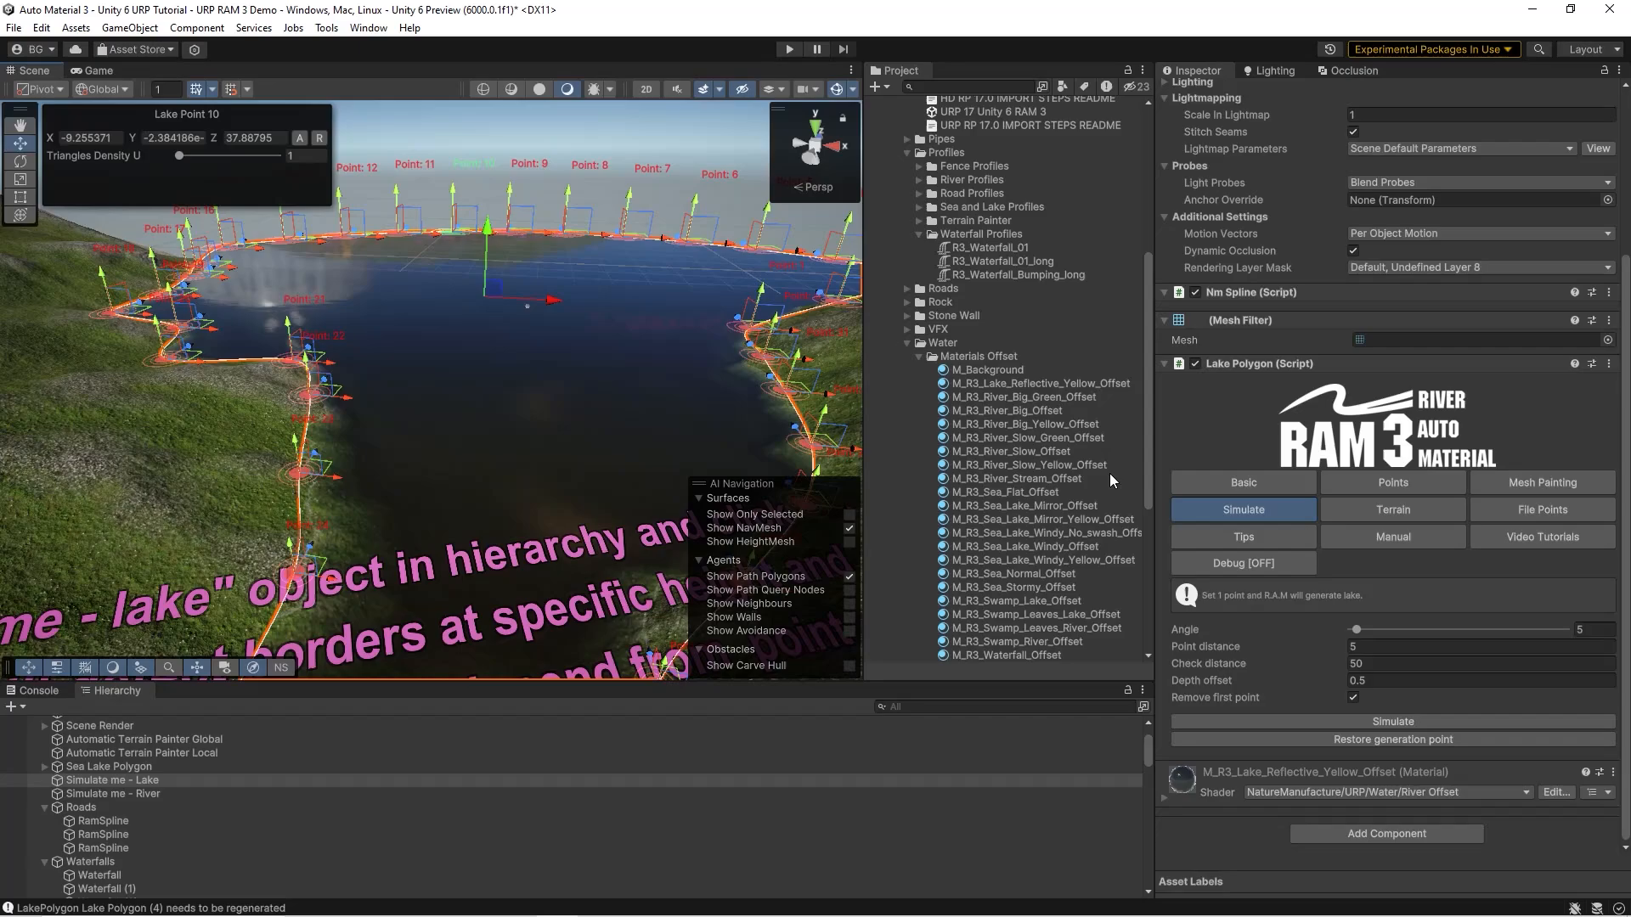
# - Carve the terrain under the simulated lake and paint the terrain with the R3_Lake_Terrain_Paint profile
pyautogui.click(1390, 513)
pyautogui.scroll(-1, 1341, 666)
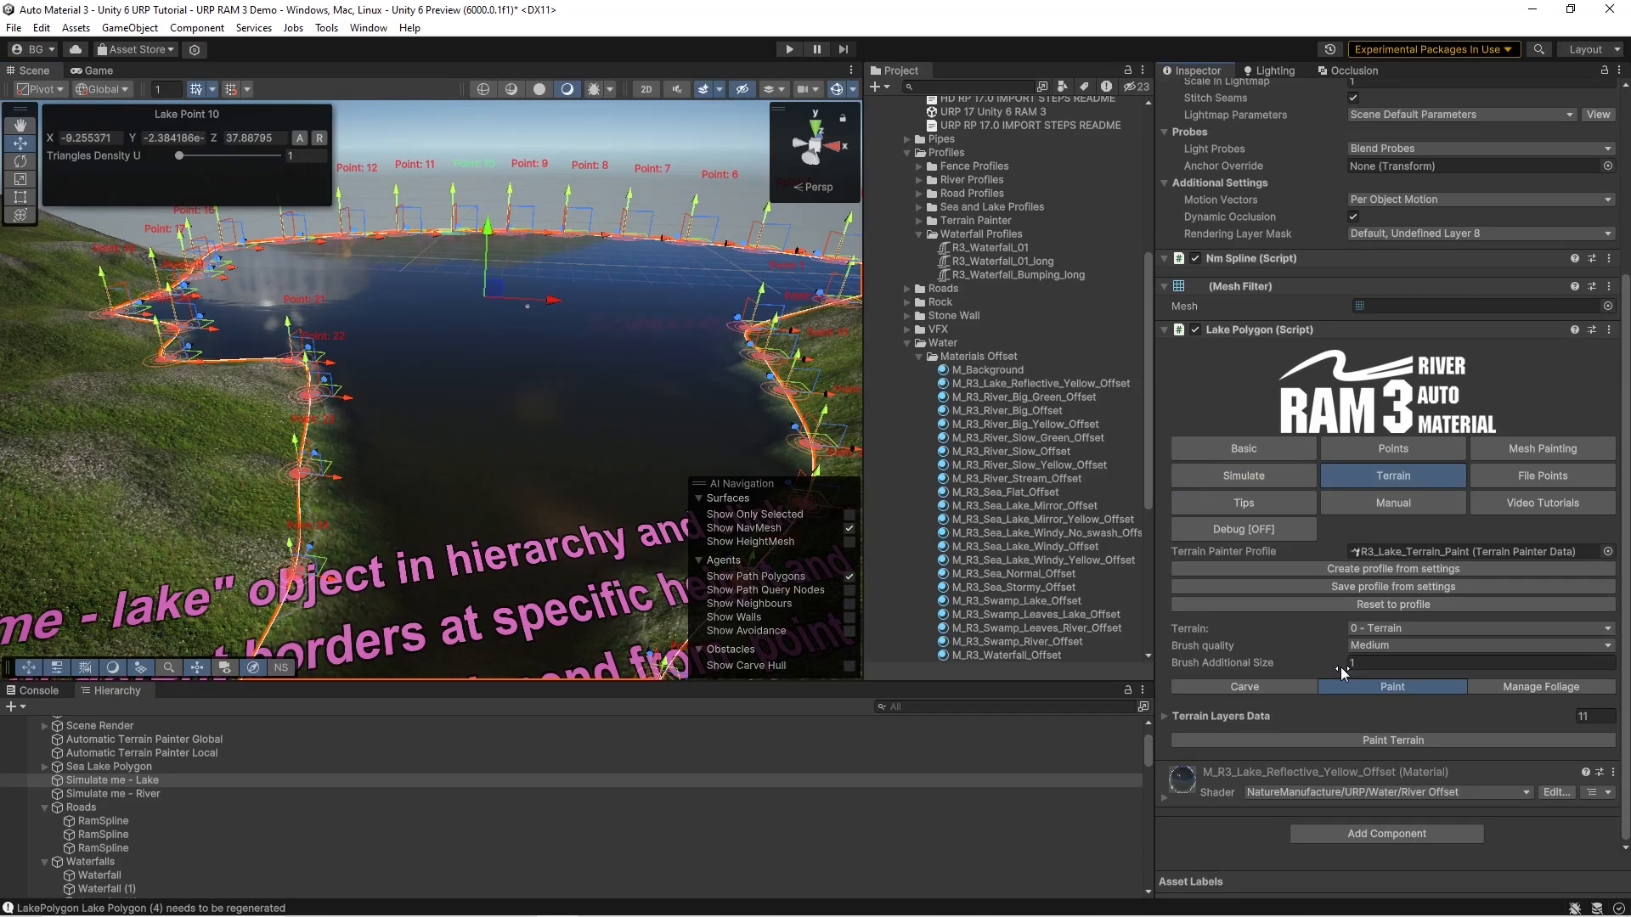
pyautogui.click(1245, 687)
pyautogui.scroll(-4, 1353, 702)
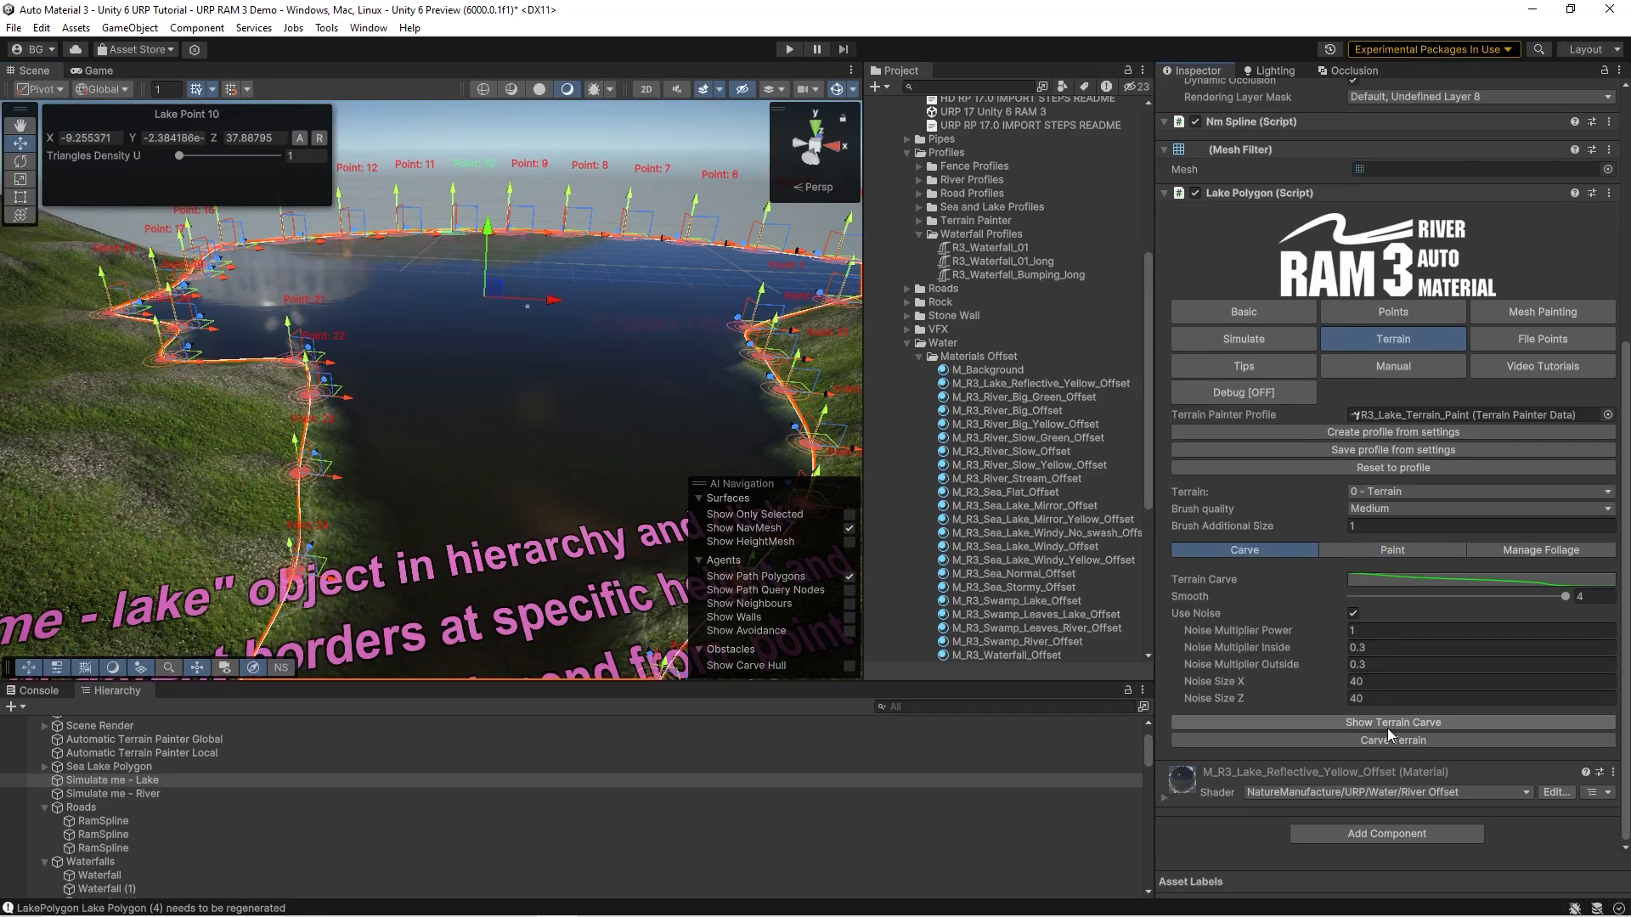
pyautogui.click(1353, 549)
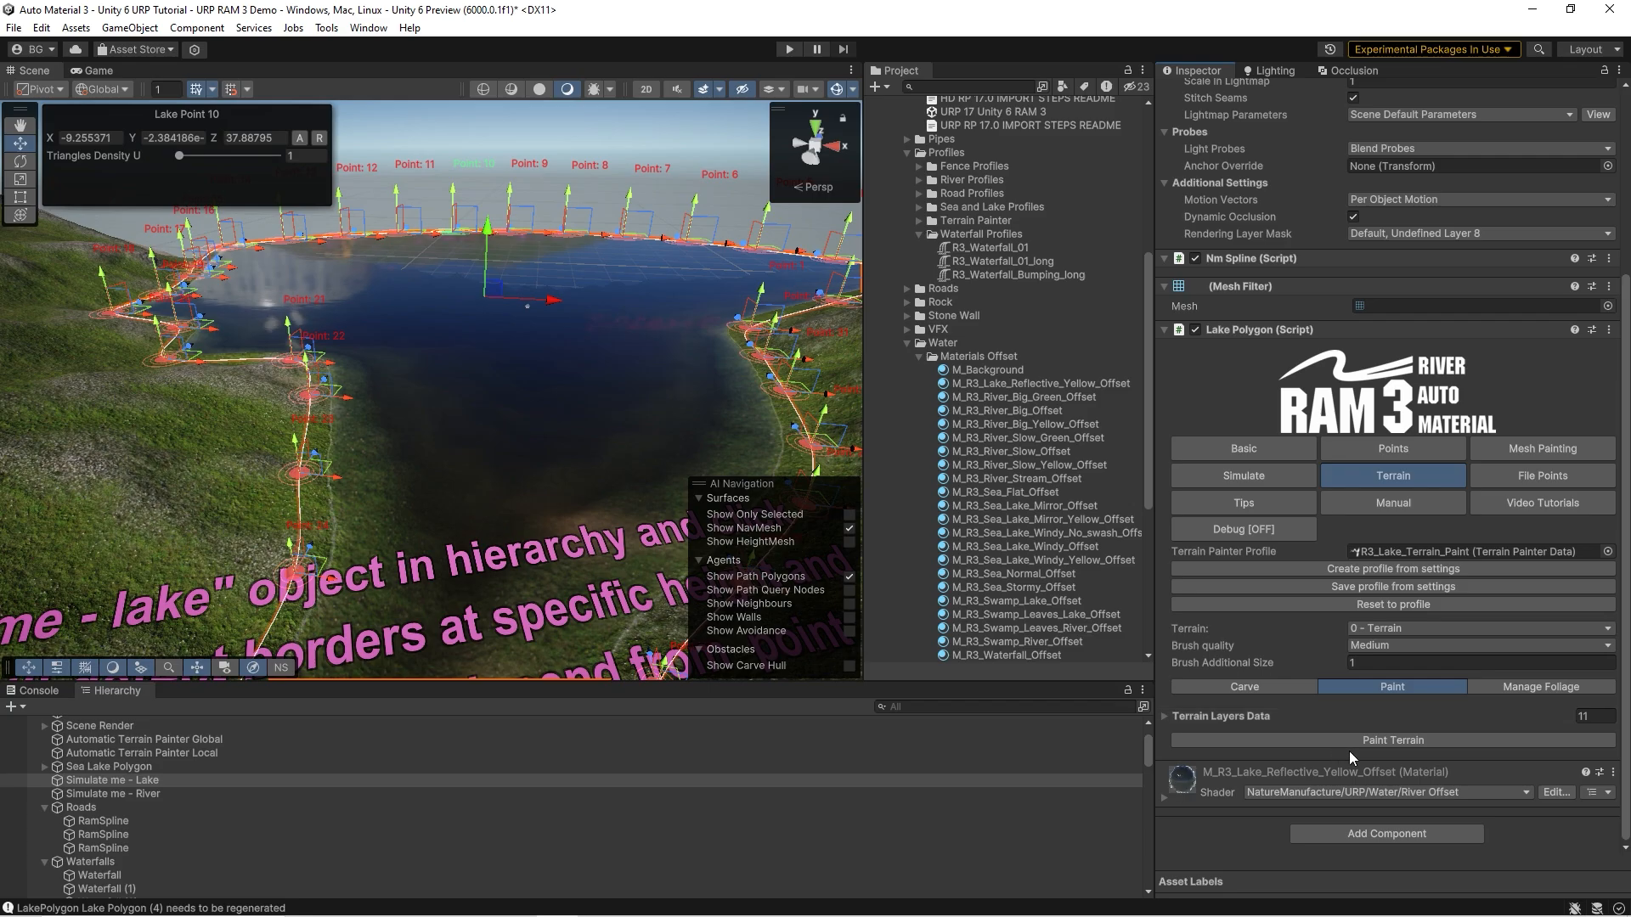
pyautogui.click(1347, 744)
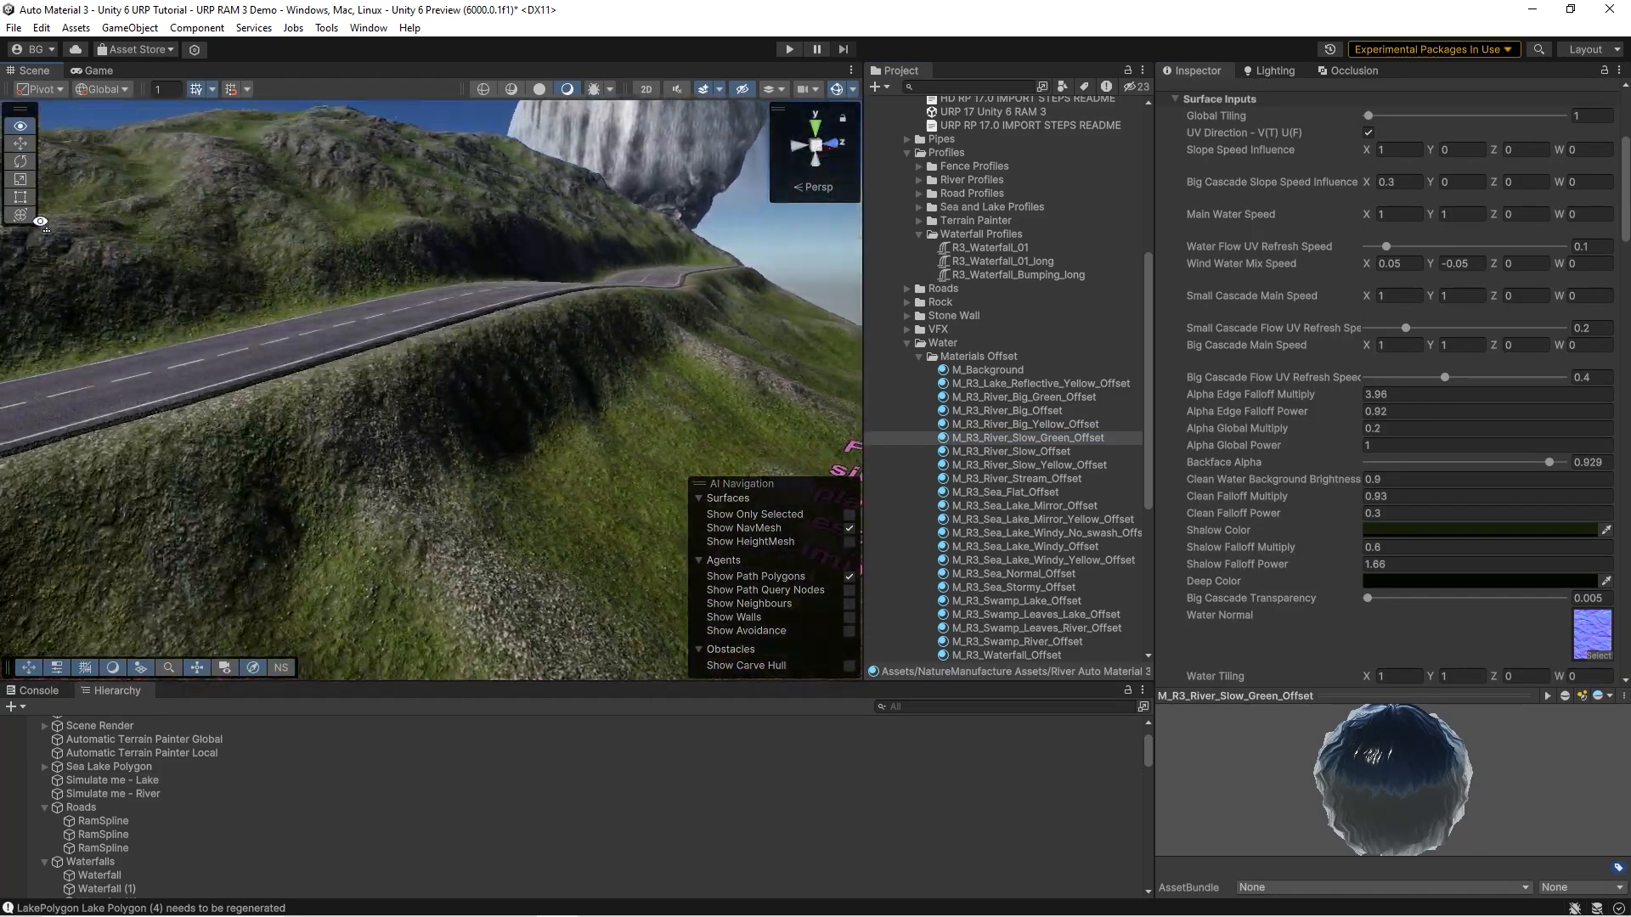
# - Select the Simulate me - River object and show its simulated river course from the hilltop point
pyautogui.click(145, 793)
pyautogui.moveTo(406, 289); pyautogui.dragTo(528, 277, button='right')
pyautogui.click(1202, 194)
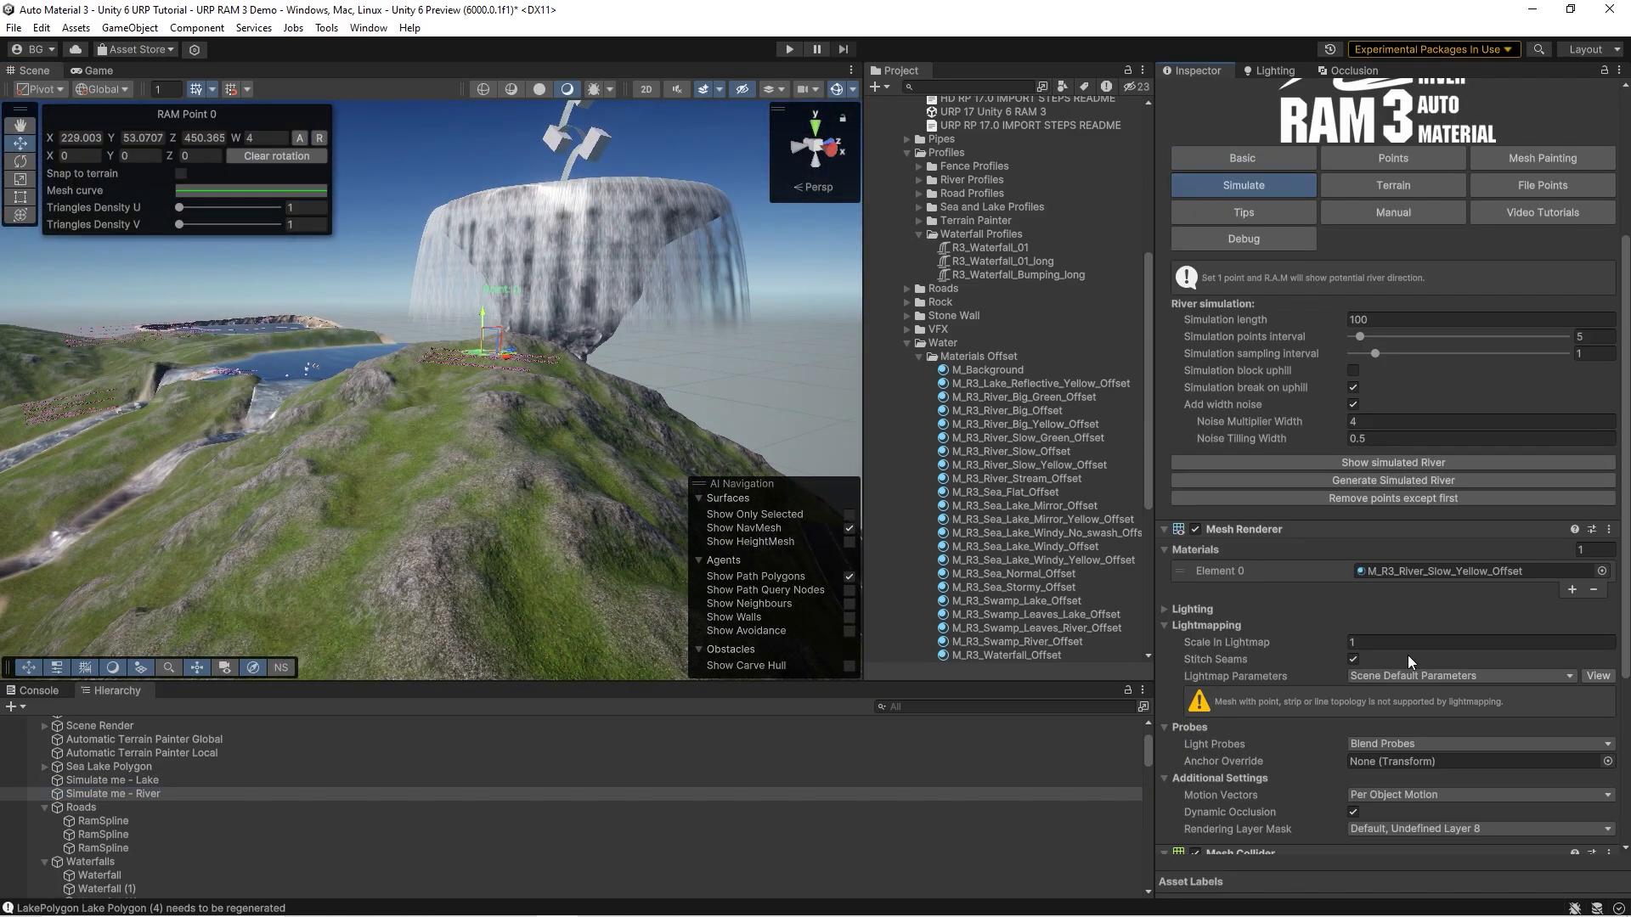
pyautogui.click(1357, 460)
pyautogui.press('w')
pyautogui.moveTo(519, 357)
pyautogui.mouseDown(button='right')
pyautogui.moveTo(373, 365)
pyautogui.moveTo(513, 419)
pyautogui.moveTo(476, 404)
pyautogui.mouseUp(button='right')
# - Set the river width to 15 and generate the simulated river down the hill
pyautogui.click(1240, 162)
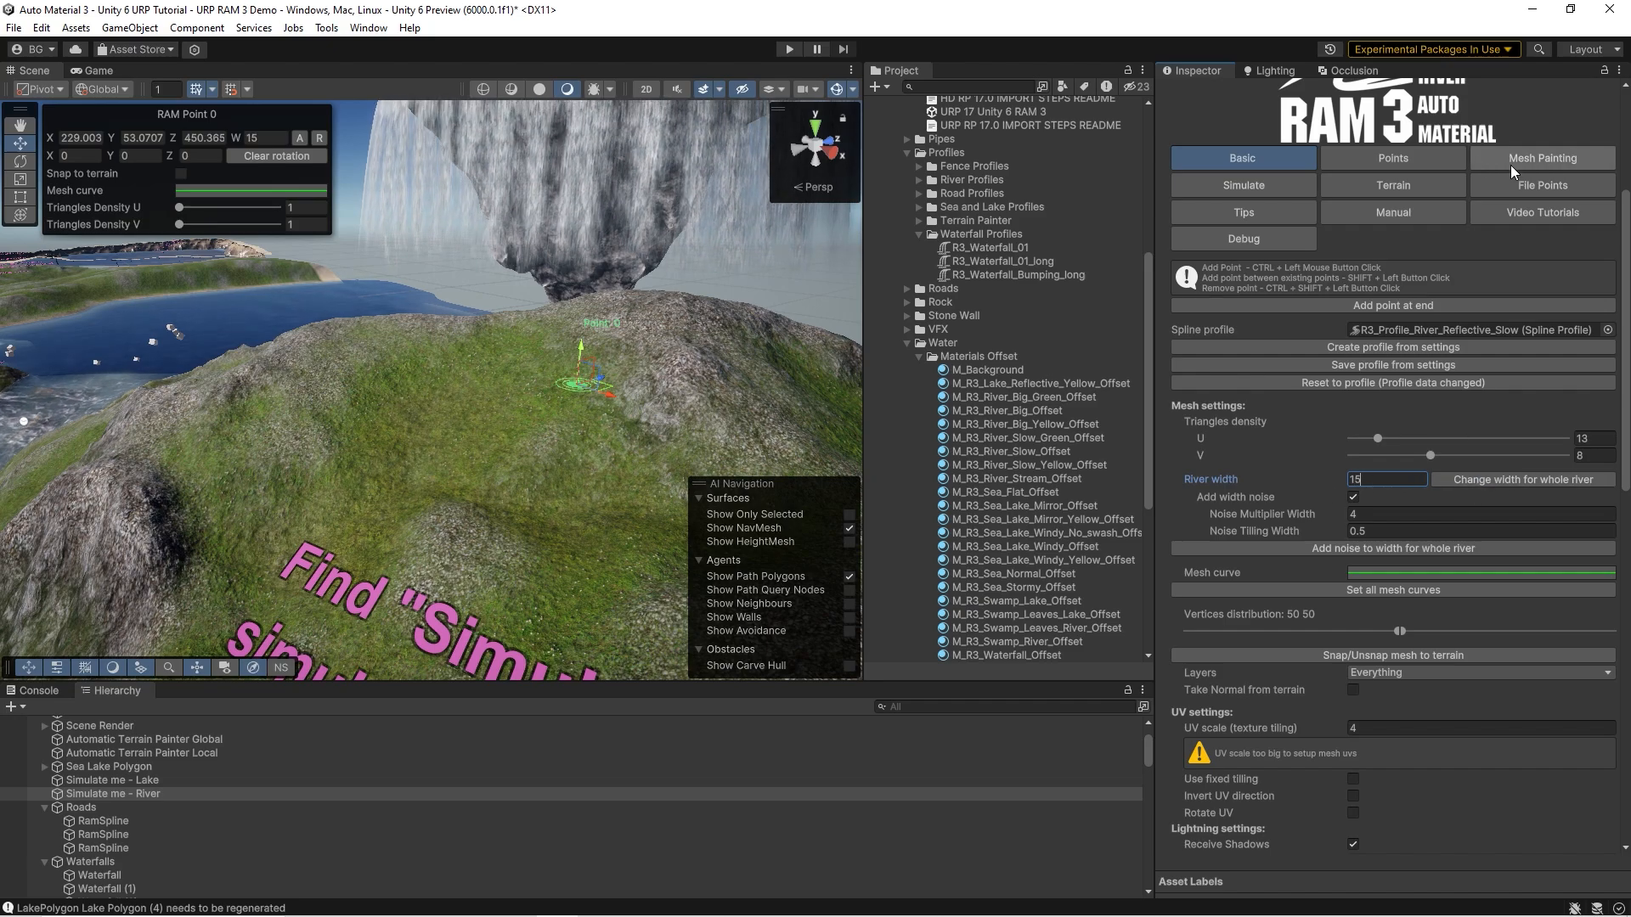
pyautogui.click(1245, 186)
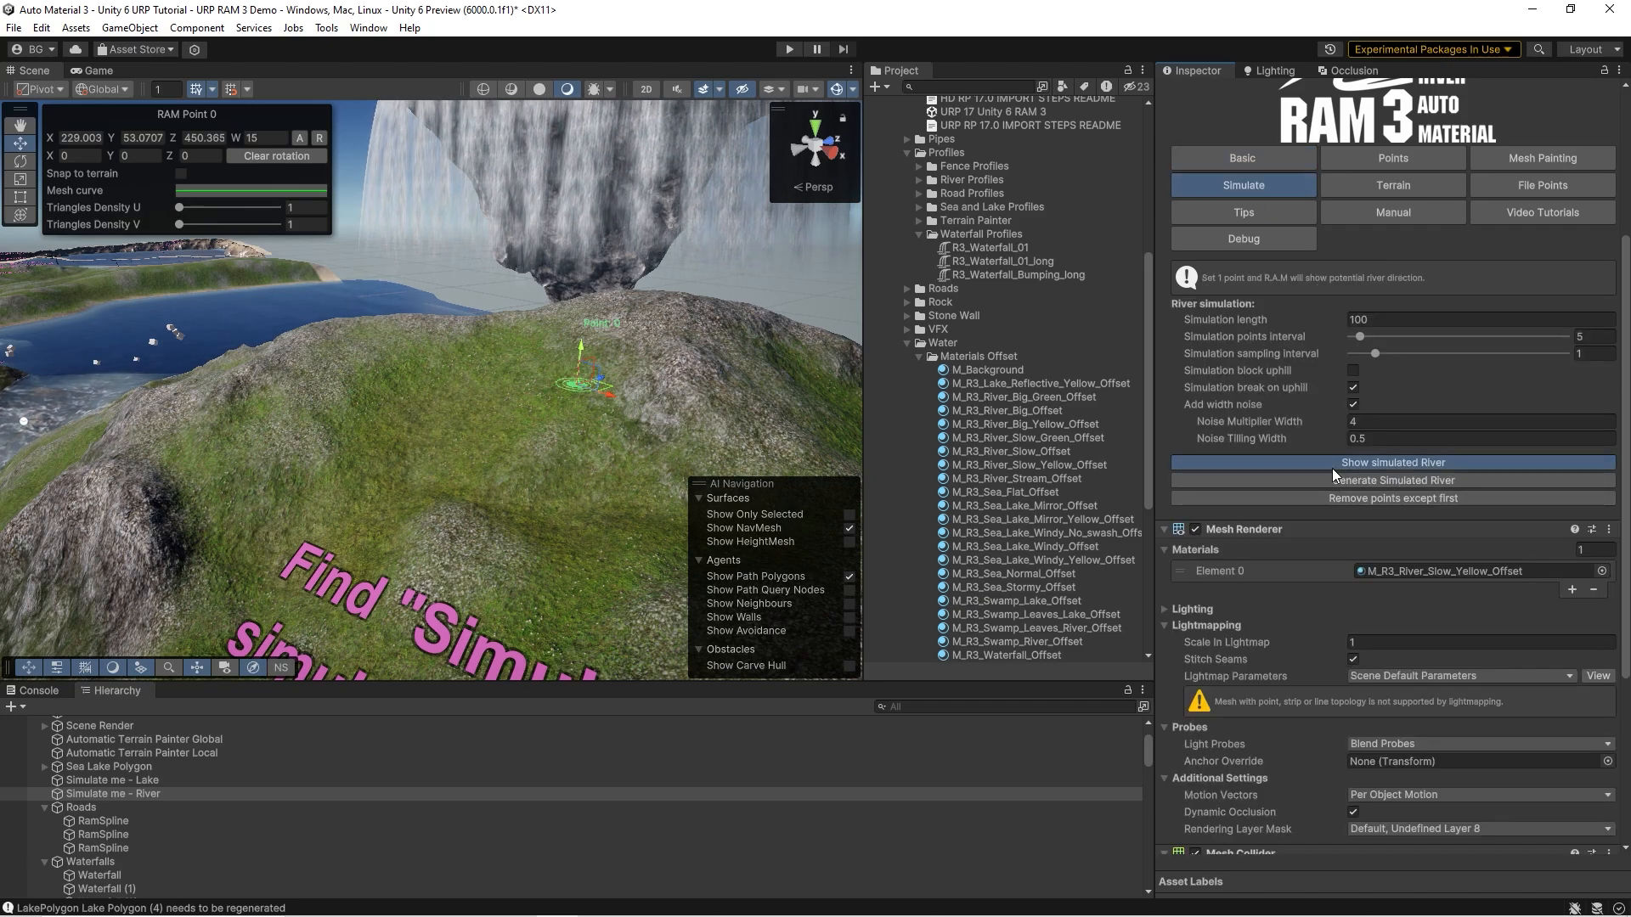
pyautogui.click(1332, 465)
pyautogui.click(1338, 484)
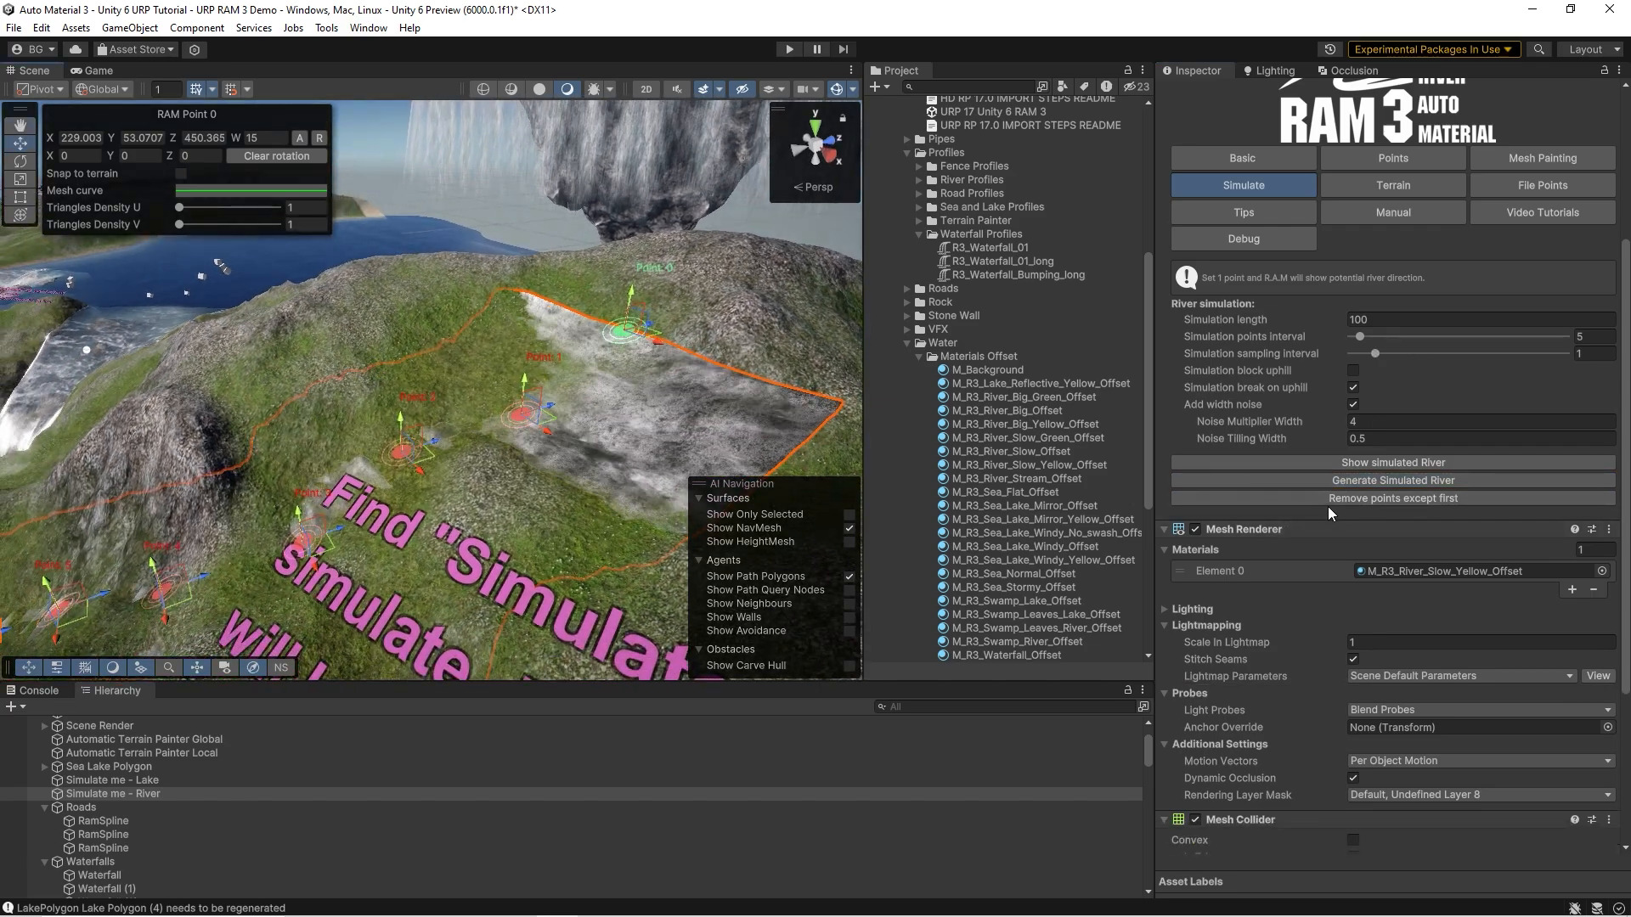
# - Remove all river points except the first and regenerate the simulated river with a simulation points interval of 10
pyautogui.click(1362, 499)
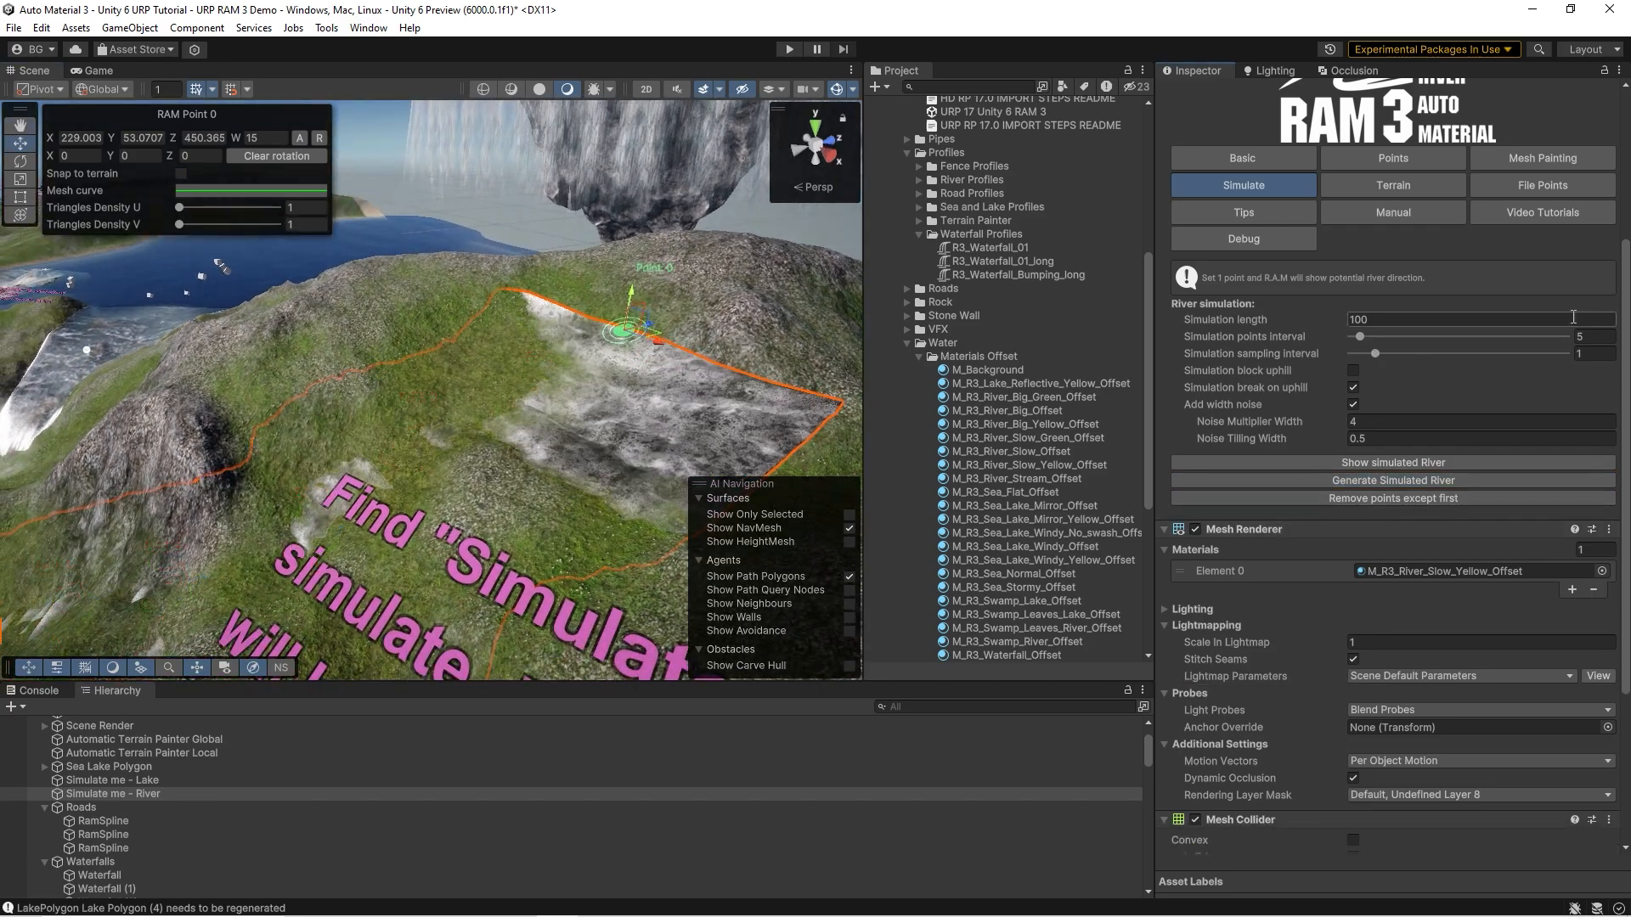
pyautogui.click(1583, 335)
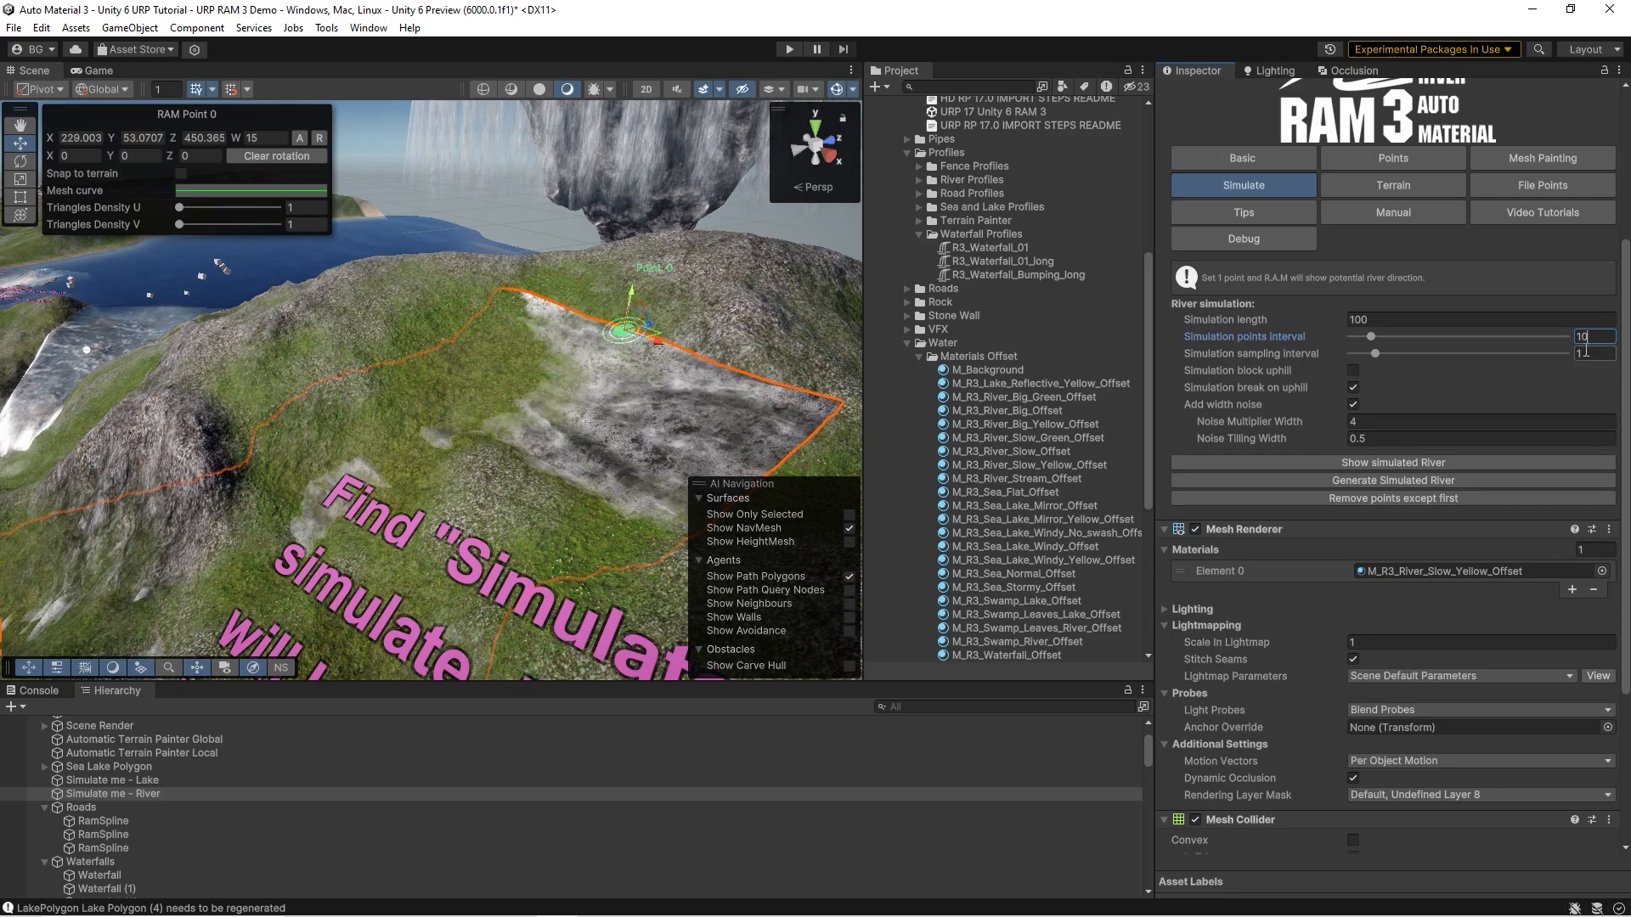
pyautogui.keyDown('alt'); pyautogui.moveTo(544, 308); pyautogui.dragTo(507, 330); pyautogui.keyUp('alt')
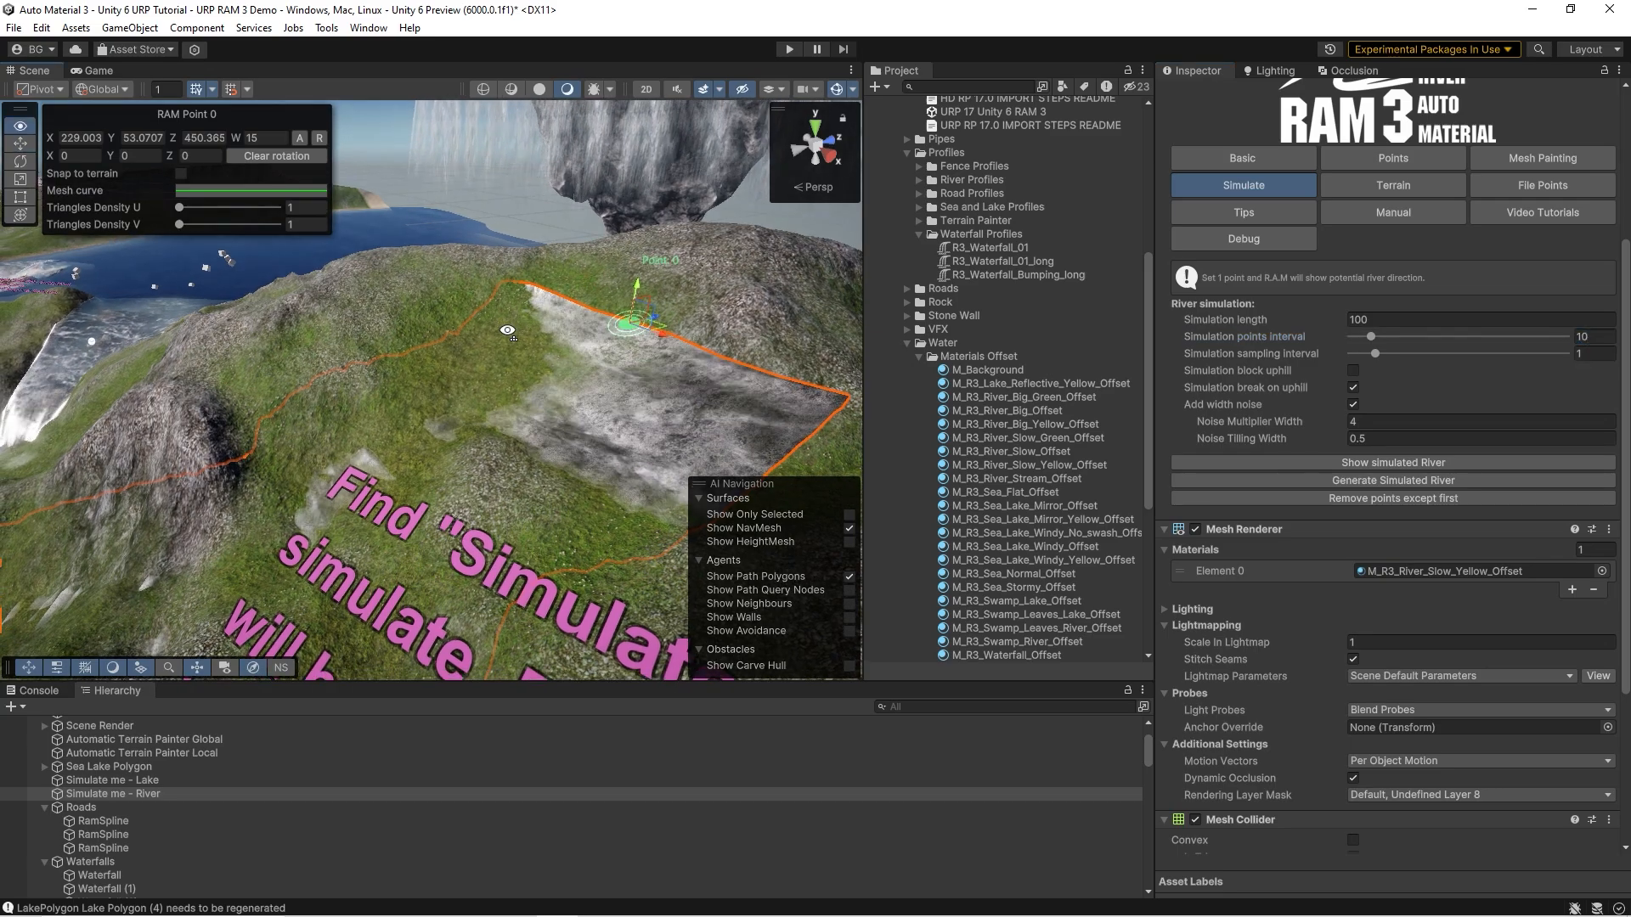
pyautogui.click(1337, 478)
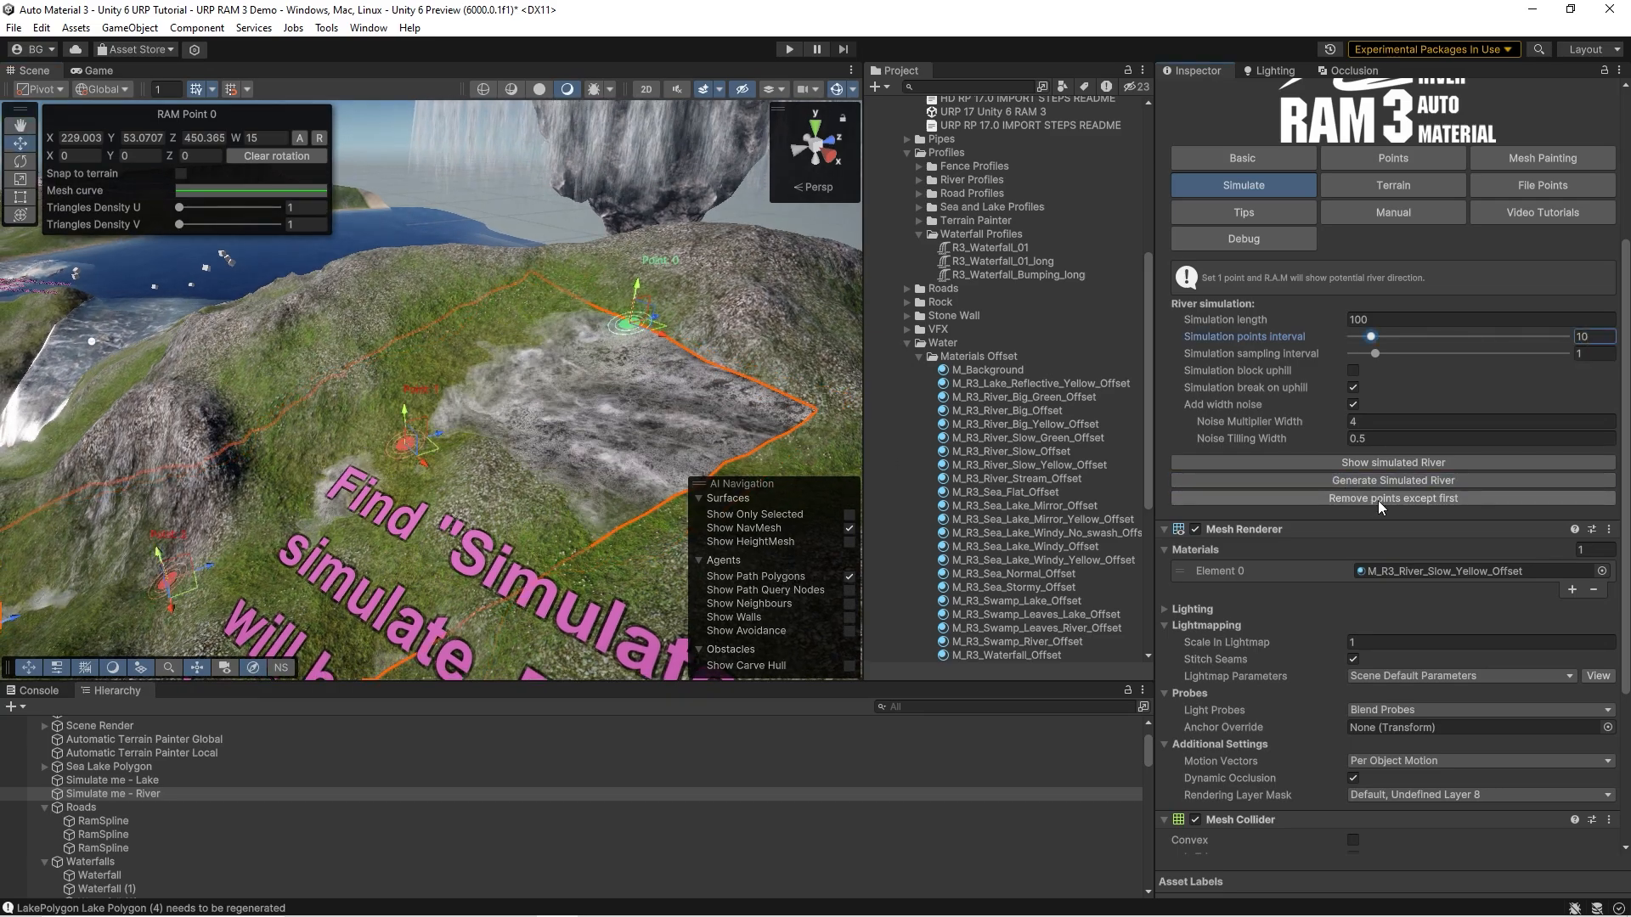
# - Carve the terrain along the simulated river and paint it with the R3_River_Small_Terrain_Paint profile
pyautogui.click(1367, 187)
pyautogui.scroll(-5, 1344, 207)
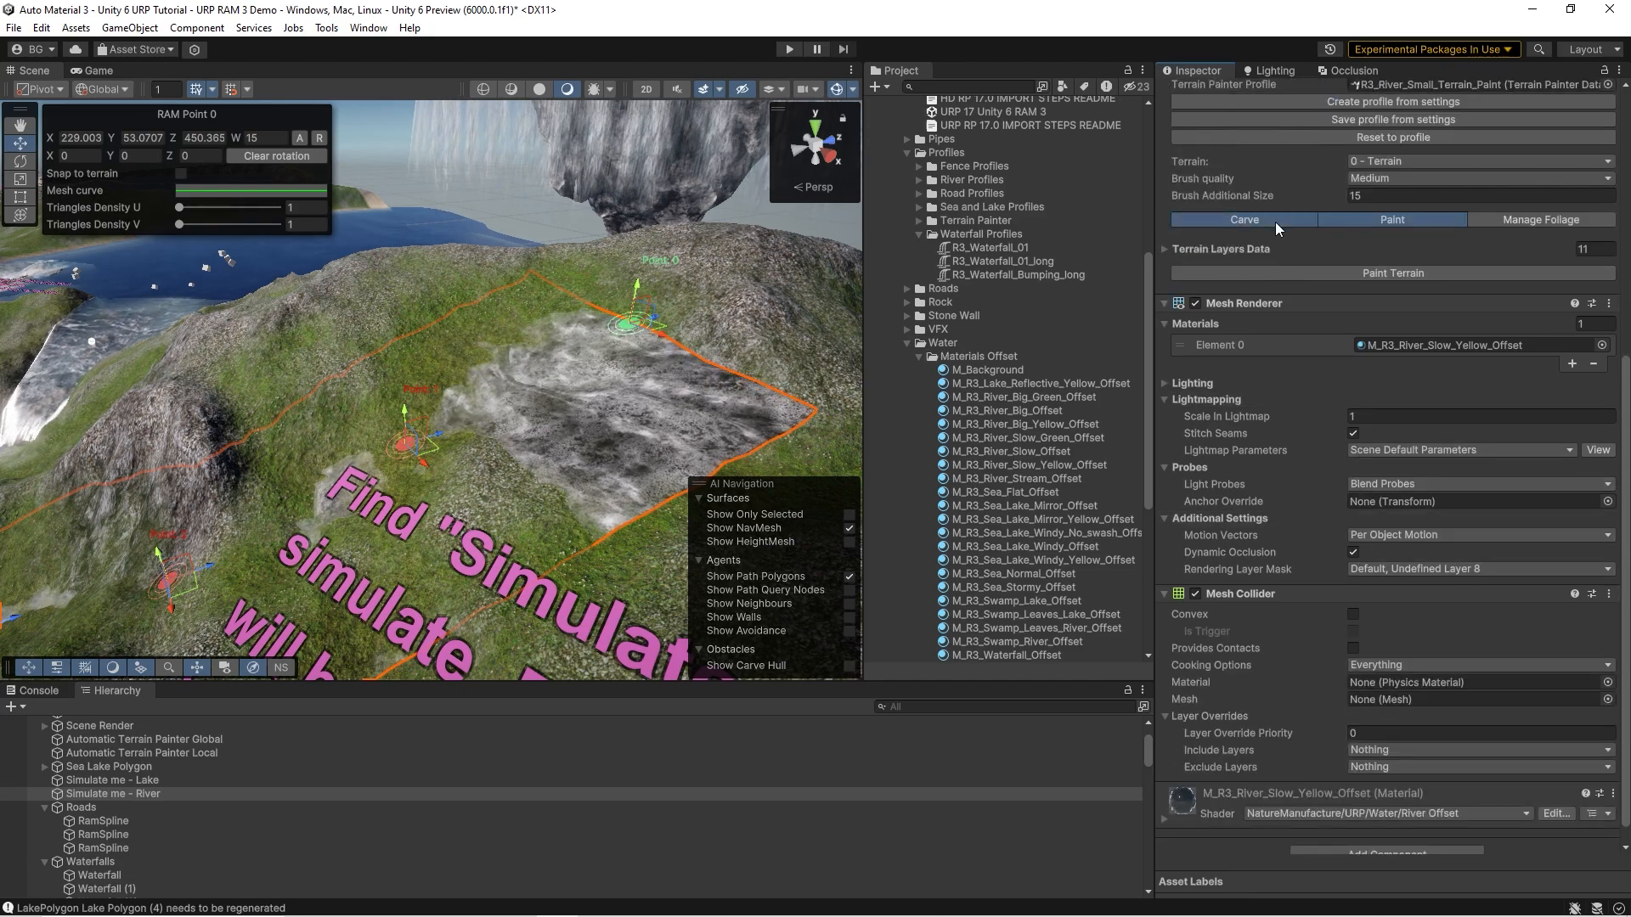
pyautogui.click(1276, 221)
pyautogui.click(1359, 392)
pyautogui.click(1384, 219)
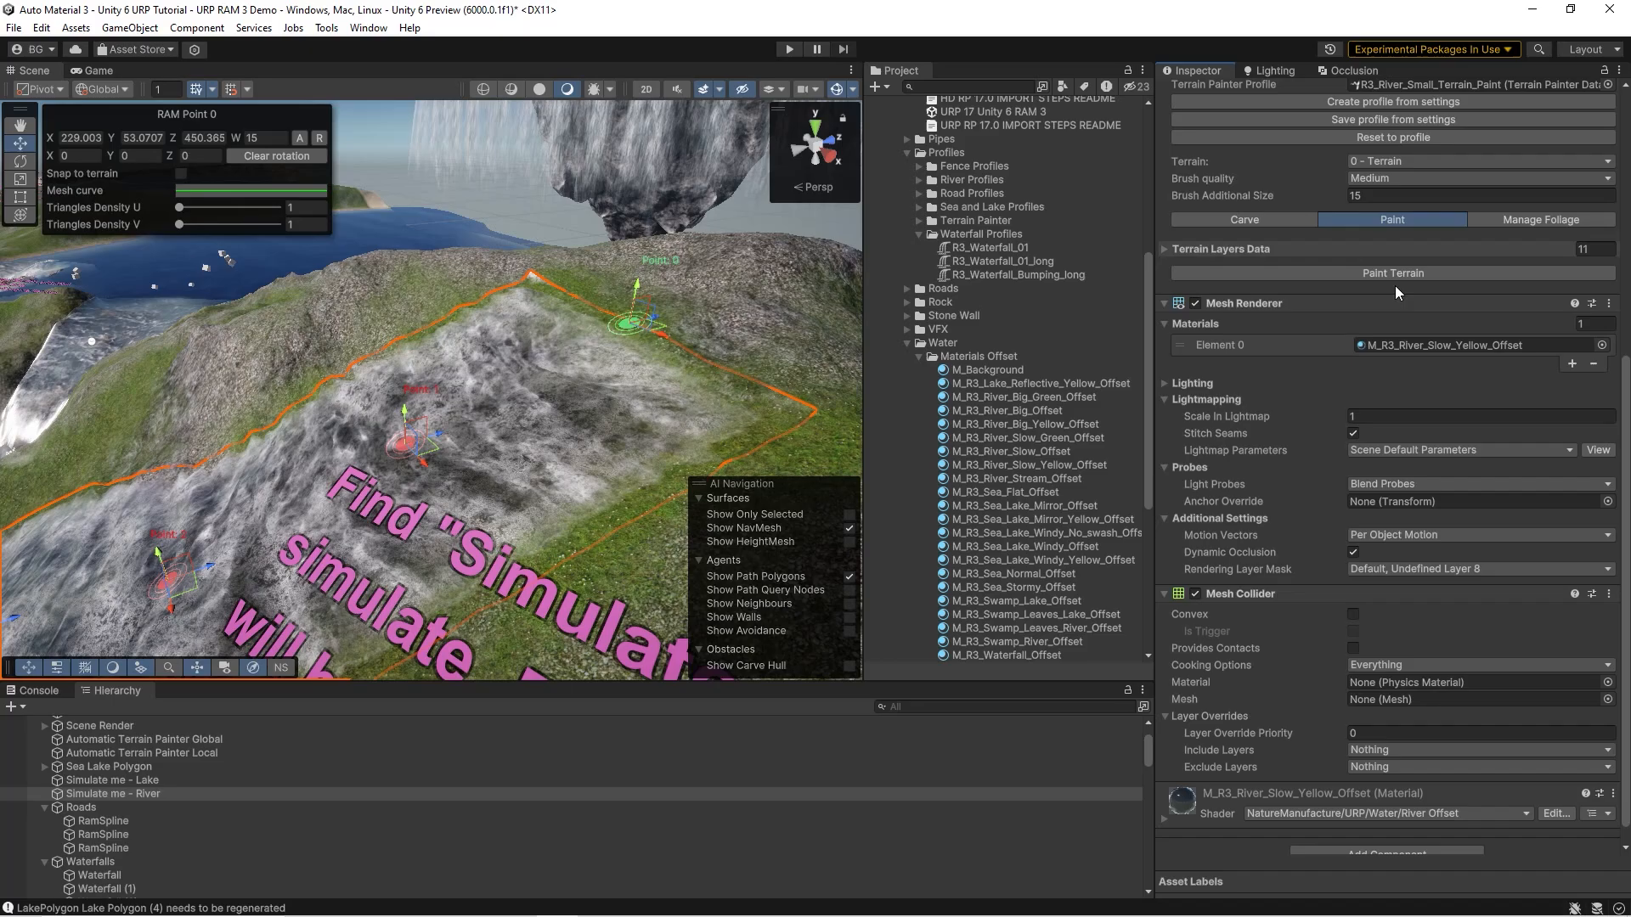
pyautogui.click(1357, 274)
# - Examine the river slope and compare its surface with the vertex height noise disabled and enabled, leaving the noise enabled
pyautogui.keyDown('alt'); pyautogui.moveTo(441, 357); pyautogui.dragTo(280, 350); pyautogui.keyUp('alt')
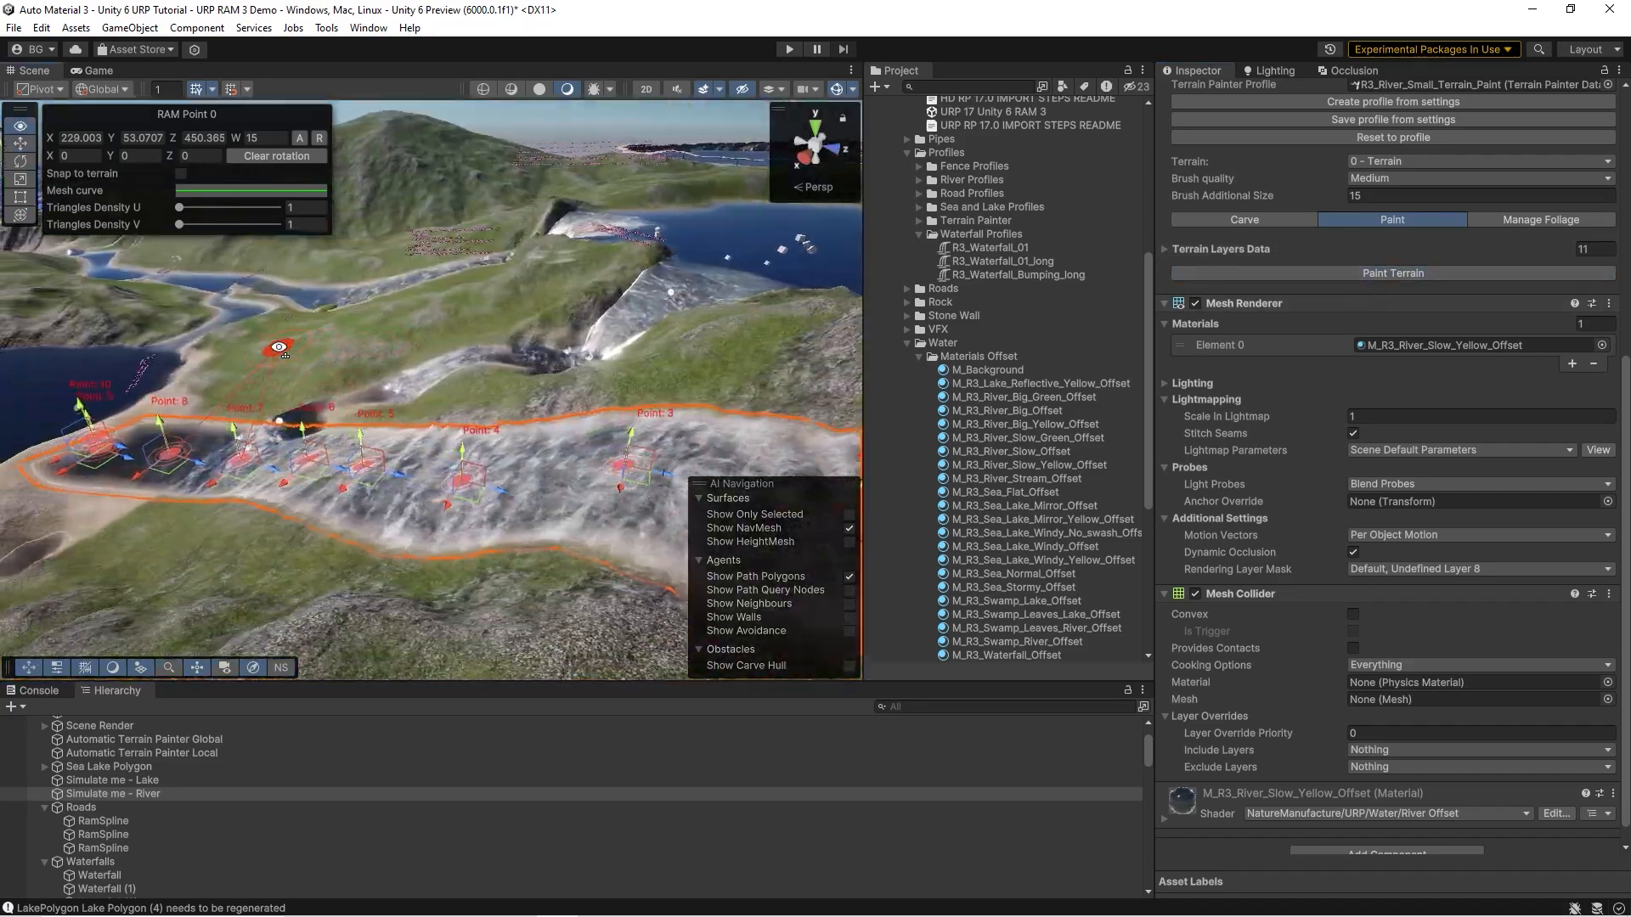
pyautogui.press('w')
pyautogui.moveTo(279, 347); pyautogui.dragTo(726, 247, button='right')
pyautogui.scroll(5, 1495, 242)
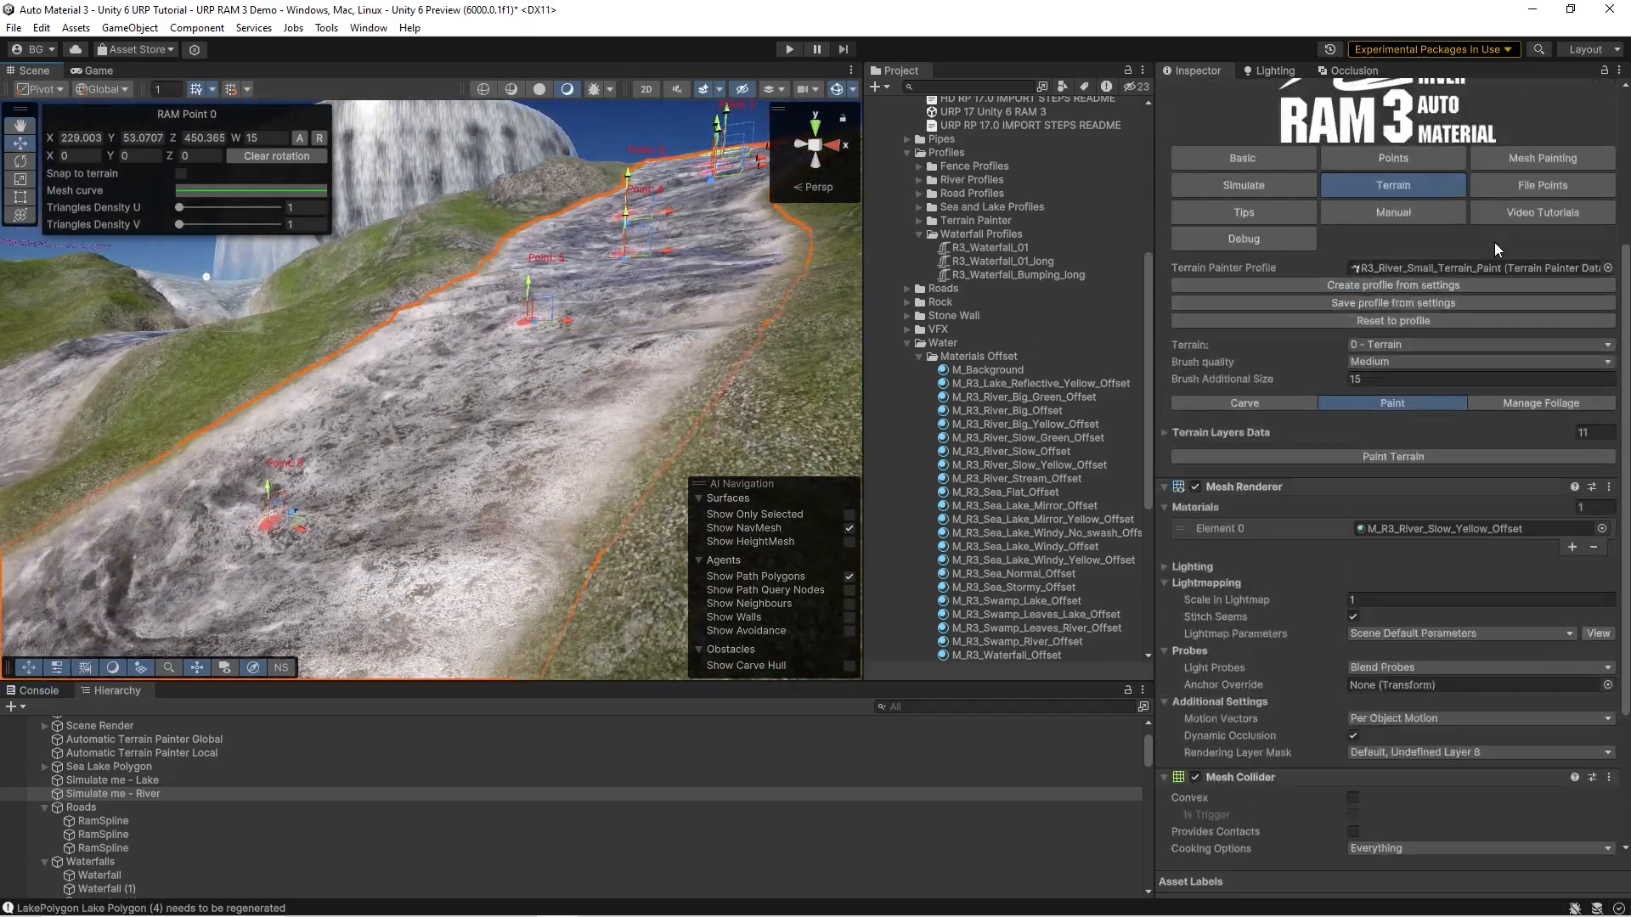
pyautogui.click(1539, 160)
pyautogui.click(1511, 267)
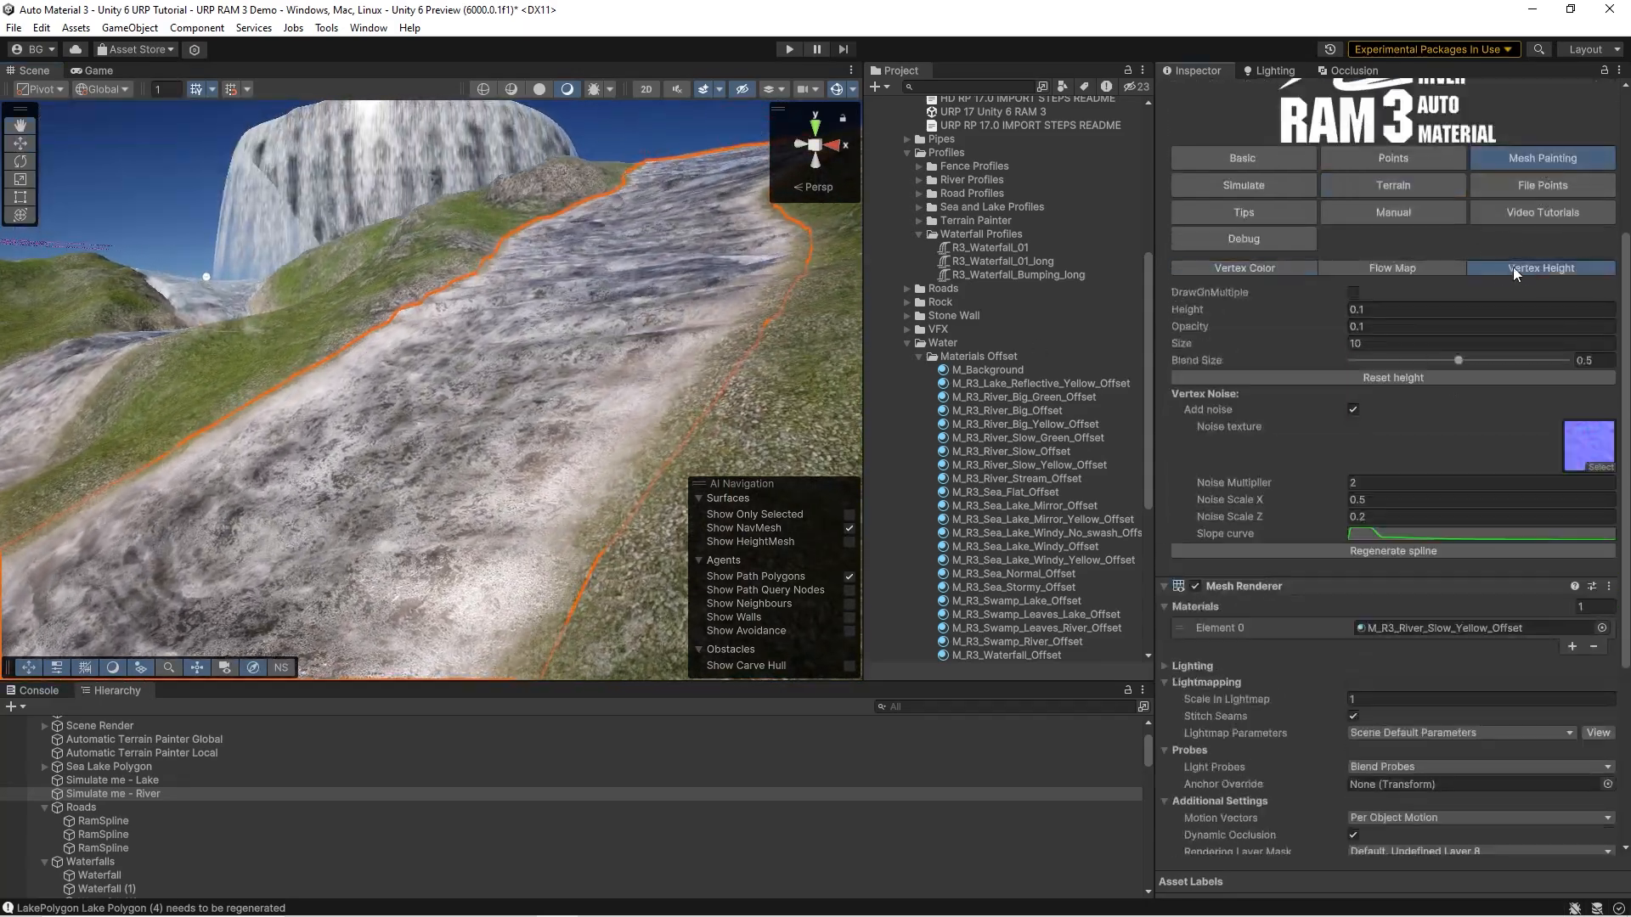
pyautogui.click(1354, 408)
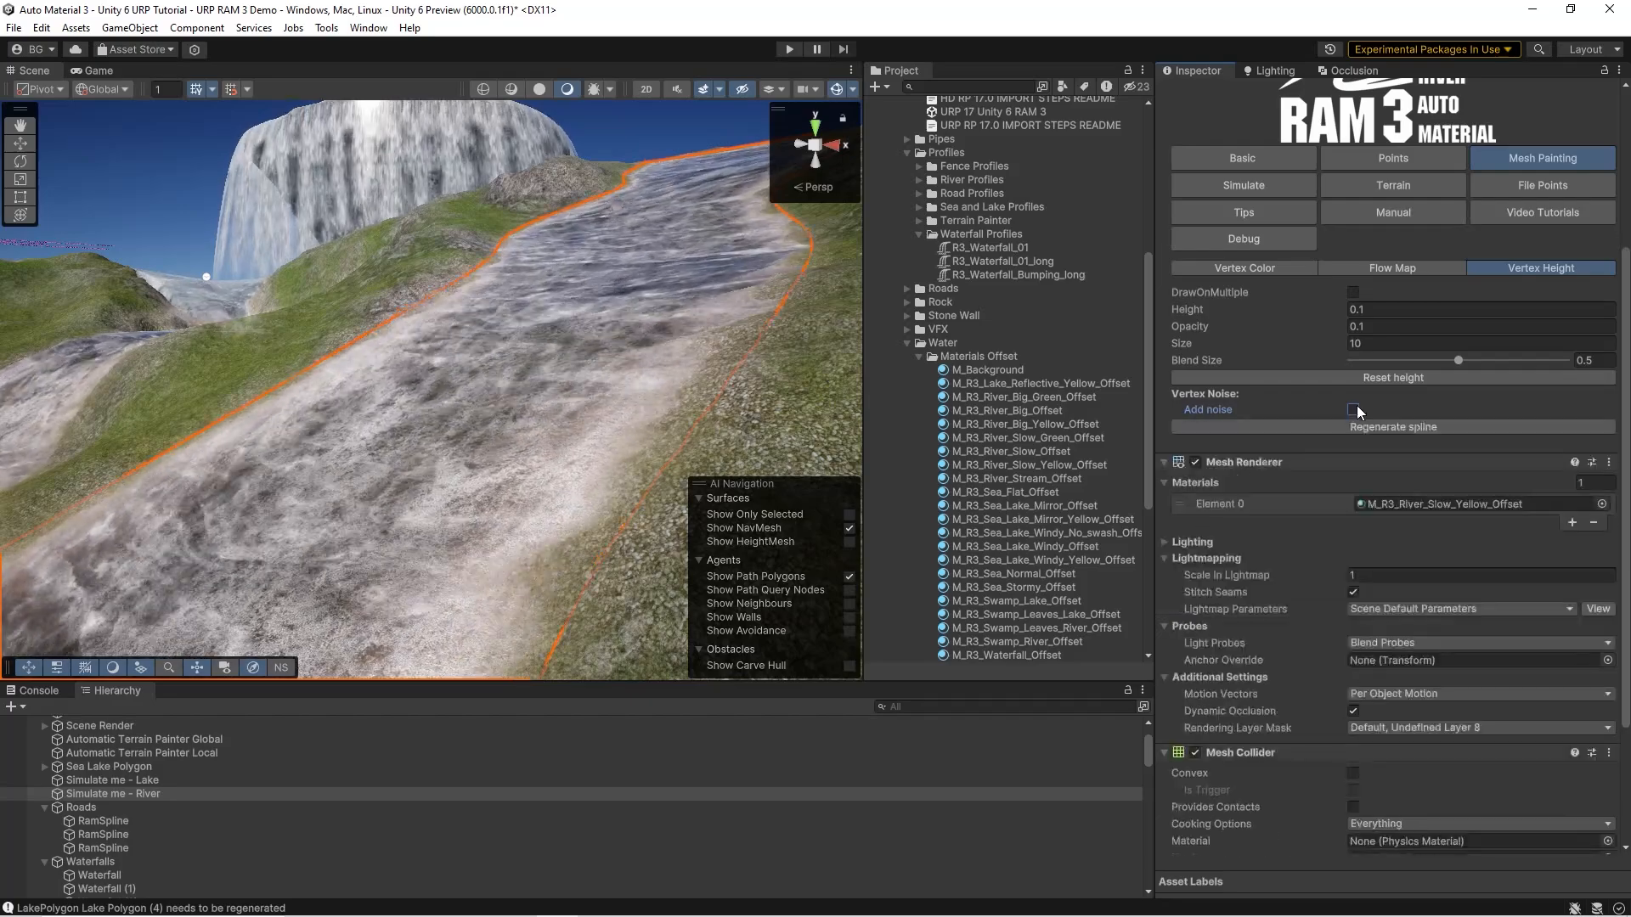
pyautogui.click(1354, 408)
pyautogui.click(1354, 409)
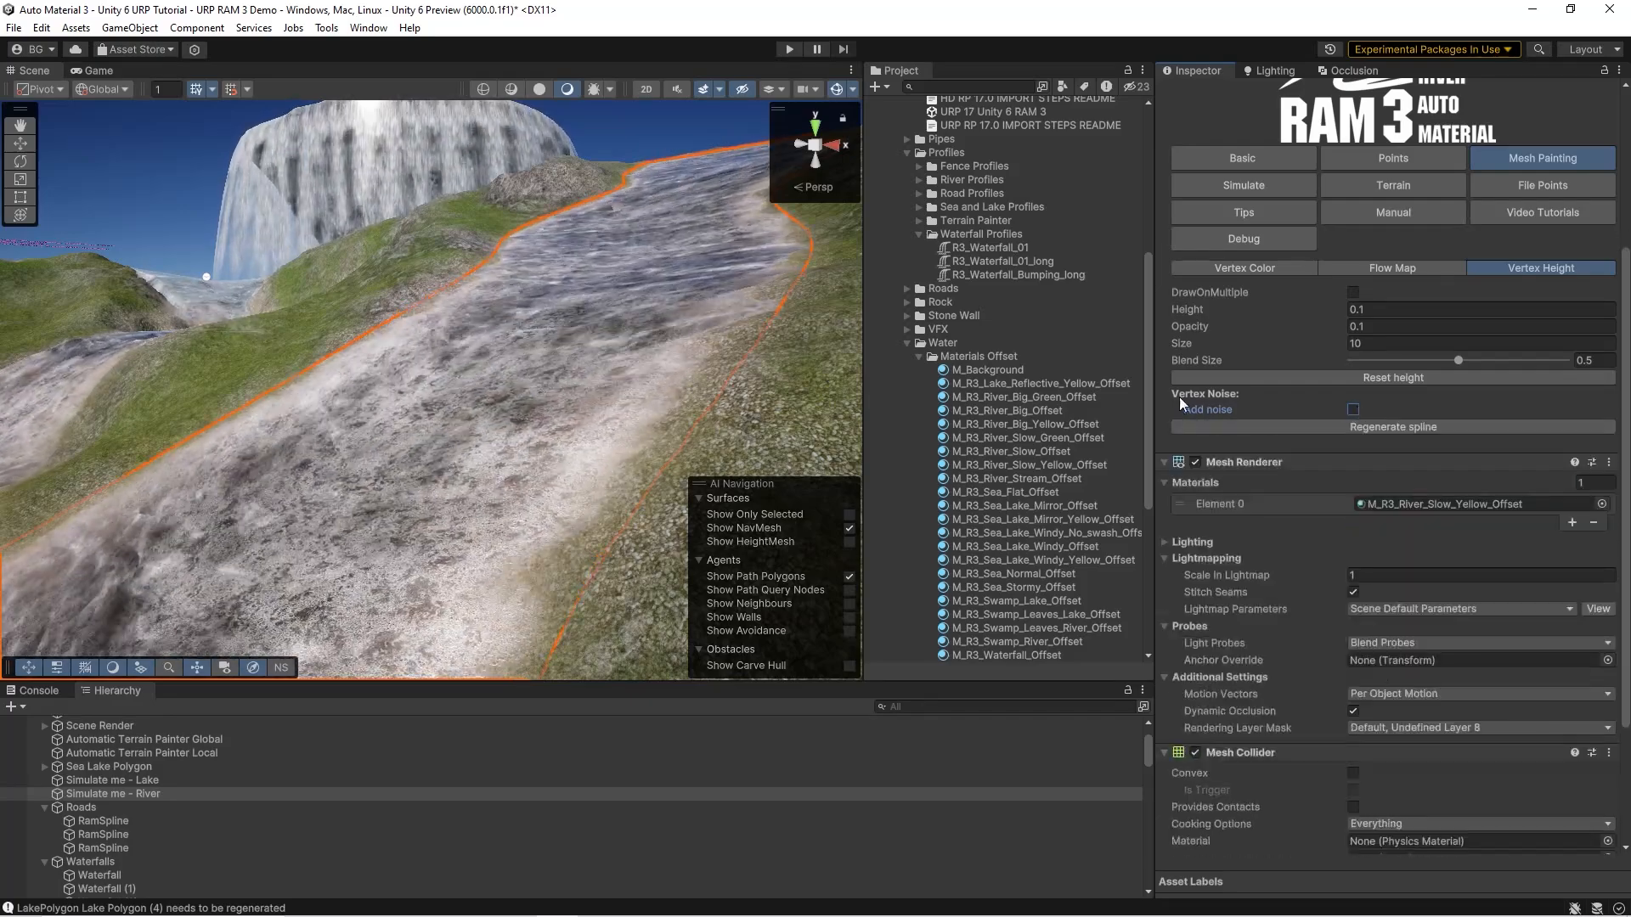
pyautogui.click(1352, 409)
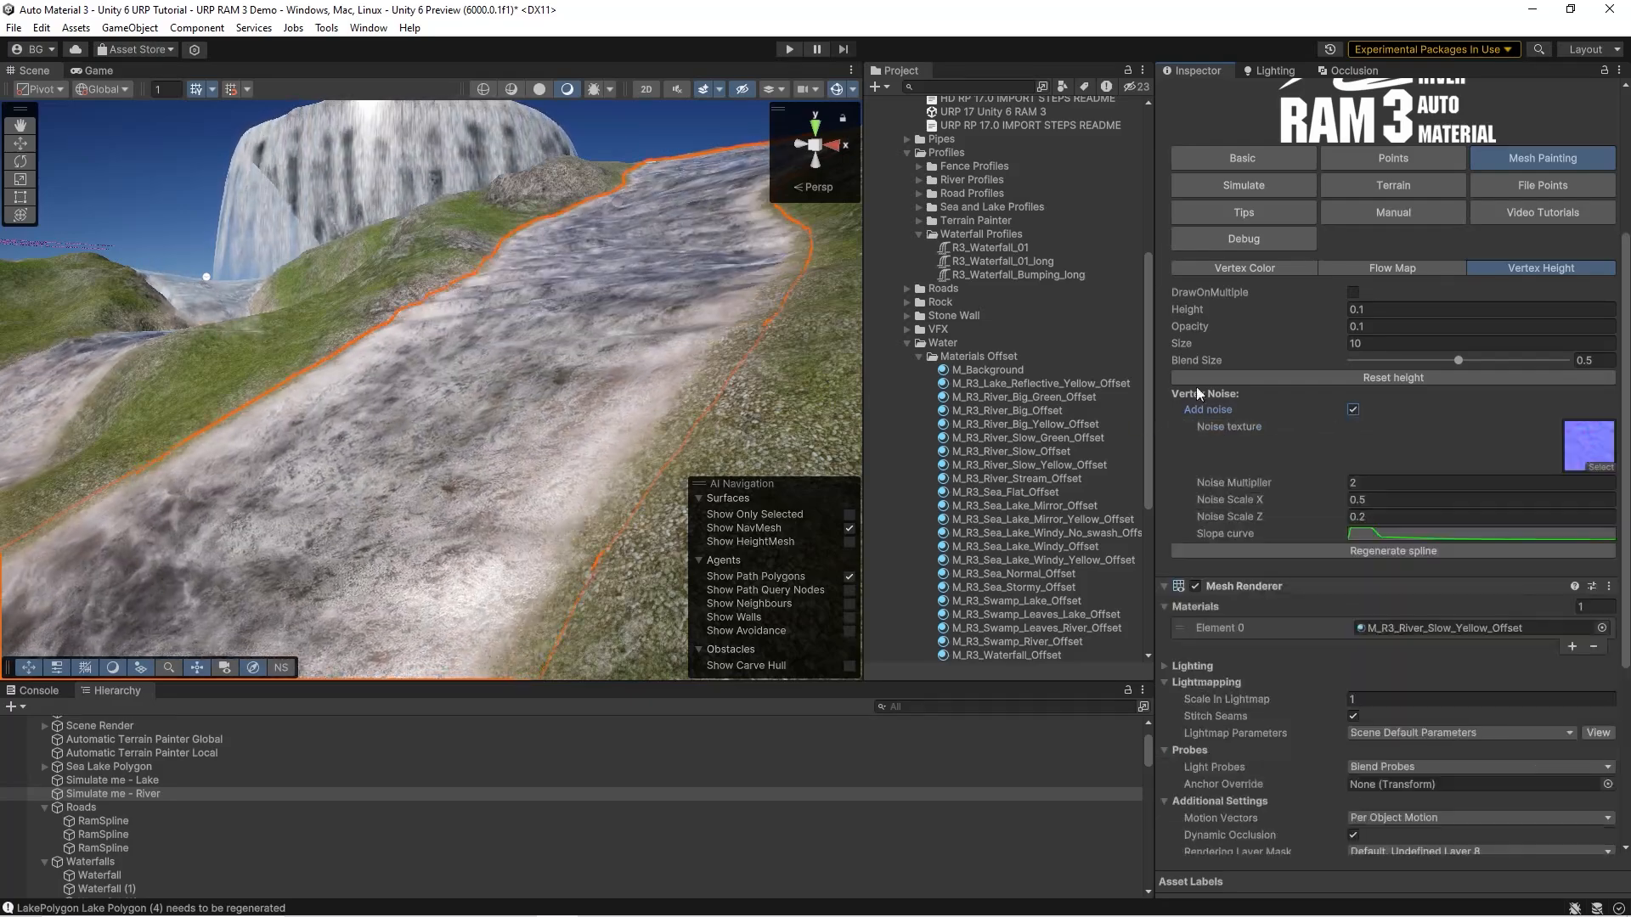
# - Select the Automatic Terrain Painter Global object and view its spline around the whole island
pyautogui.click(1023, 398)
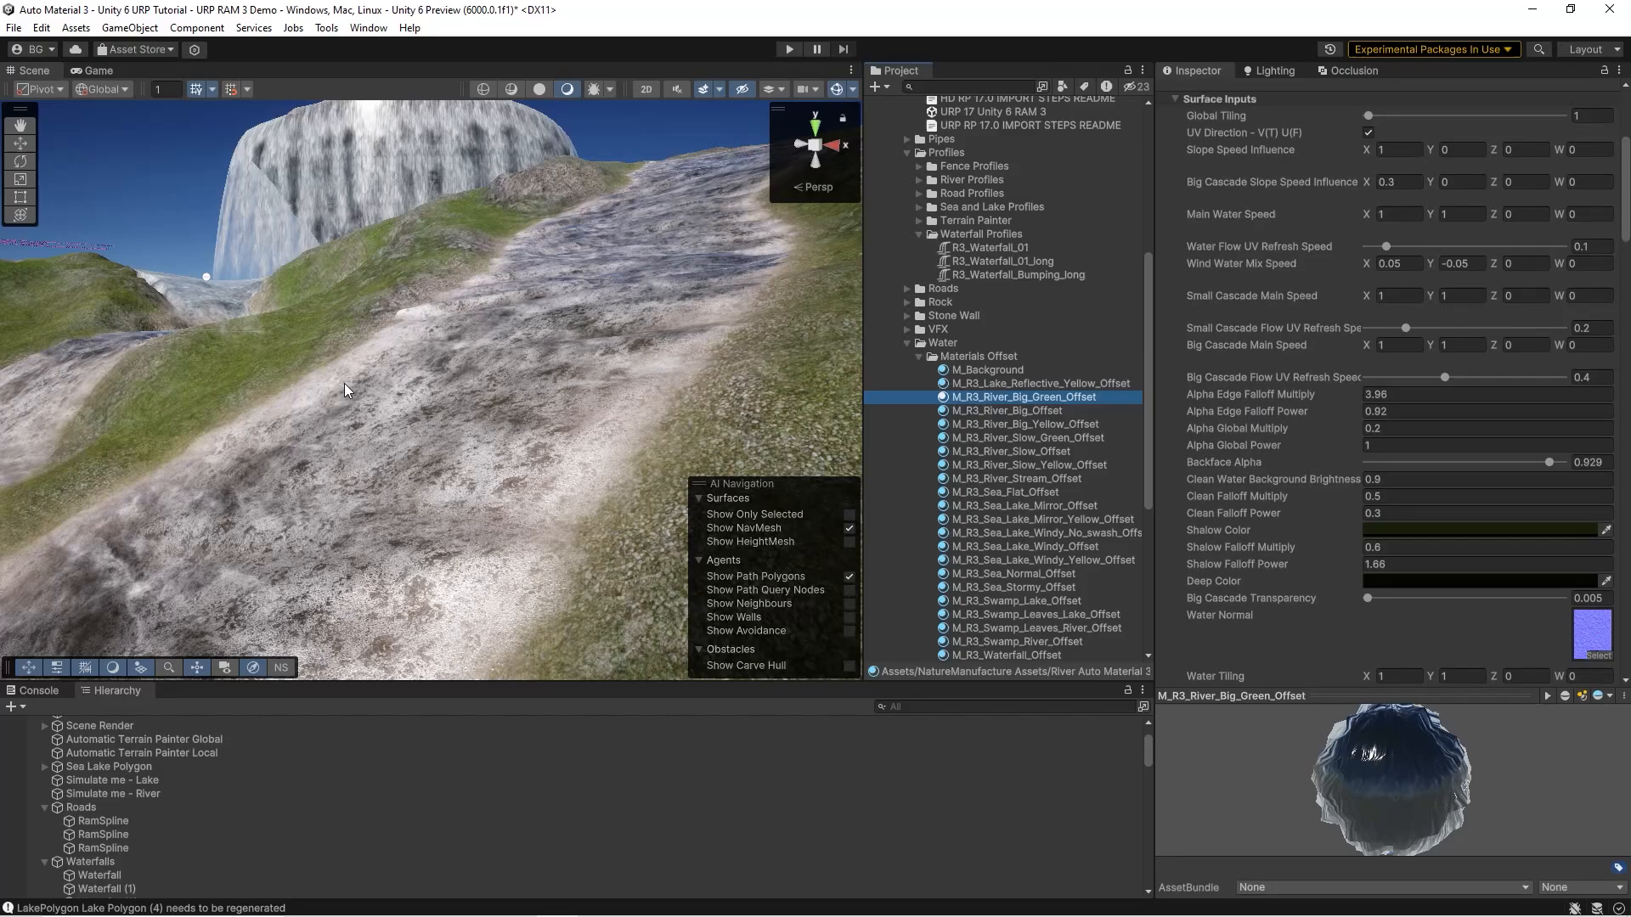
pyautogui.moveTo(441, 399); pyautogui.dragTo(238, 428, button='right')
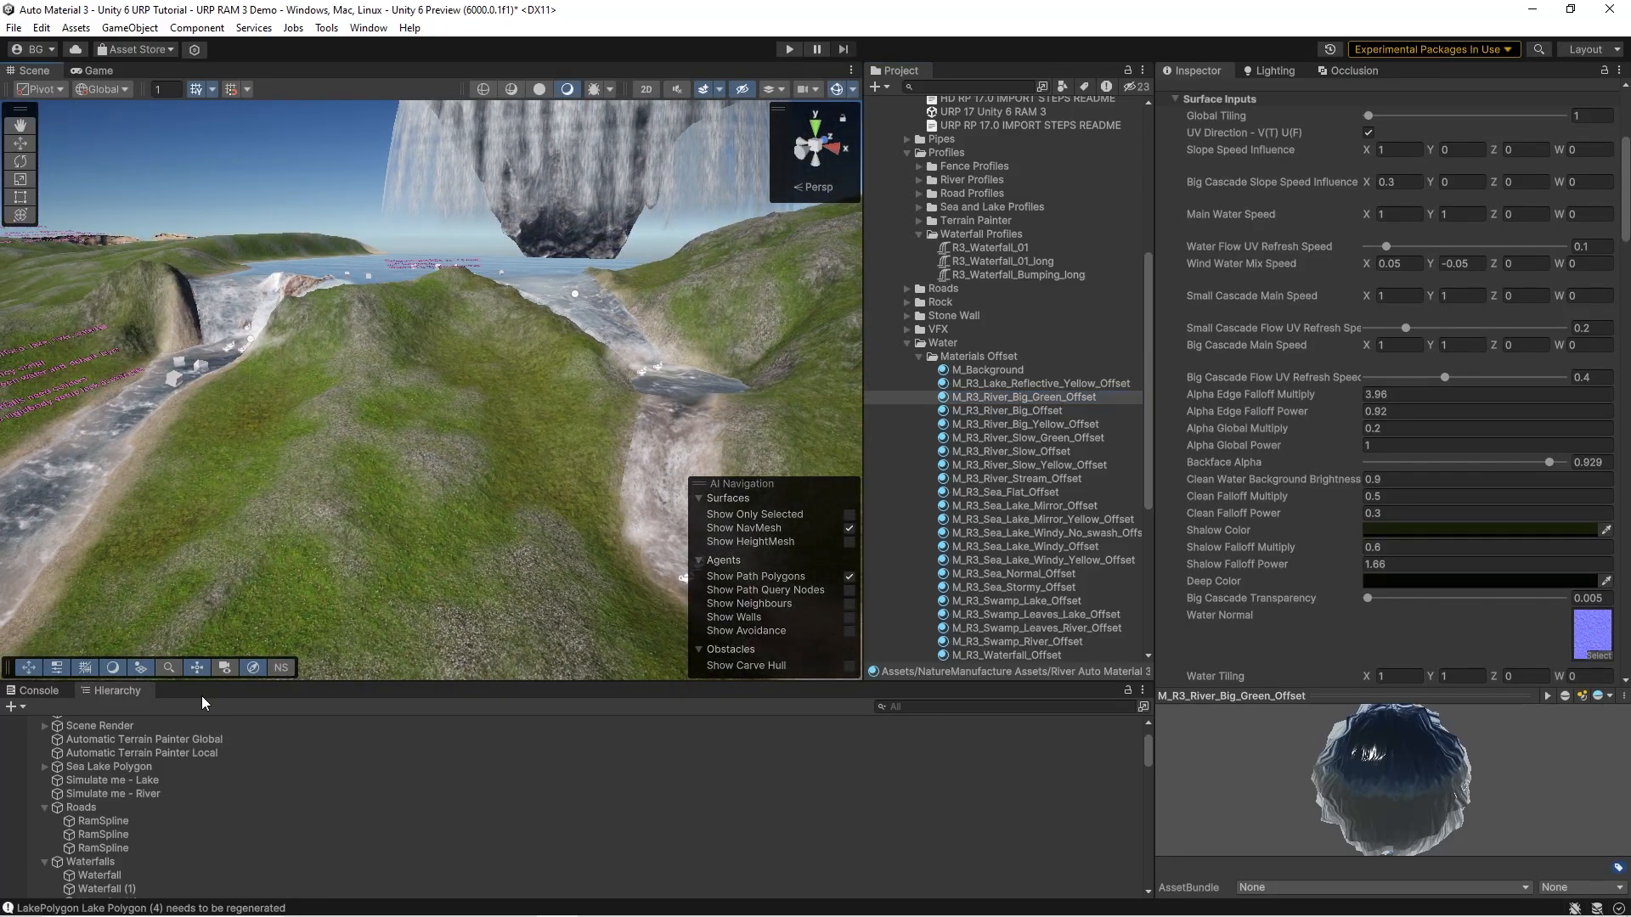
pyautogui.moveTo(239, 609); pyautogui.dragTo(128, 565, button='right')
pyautogui.press('w')
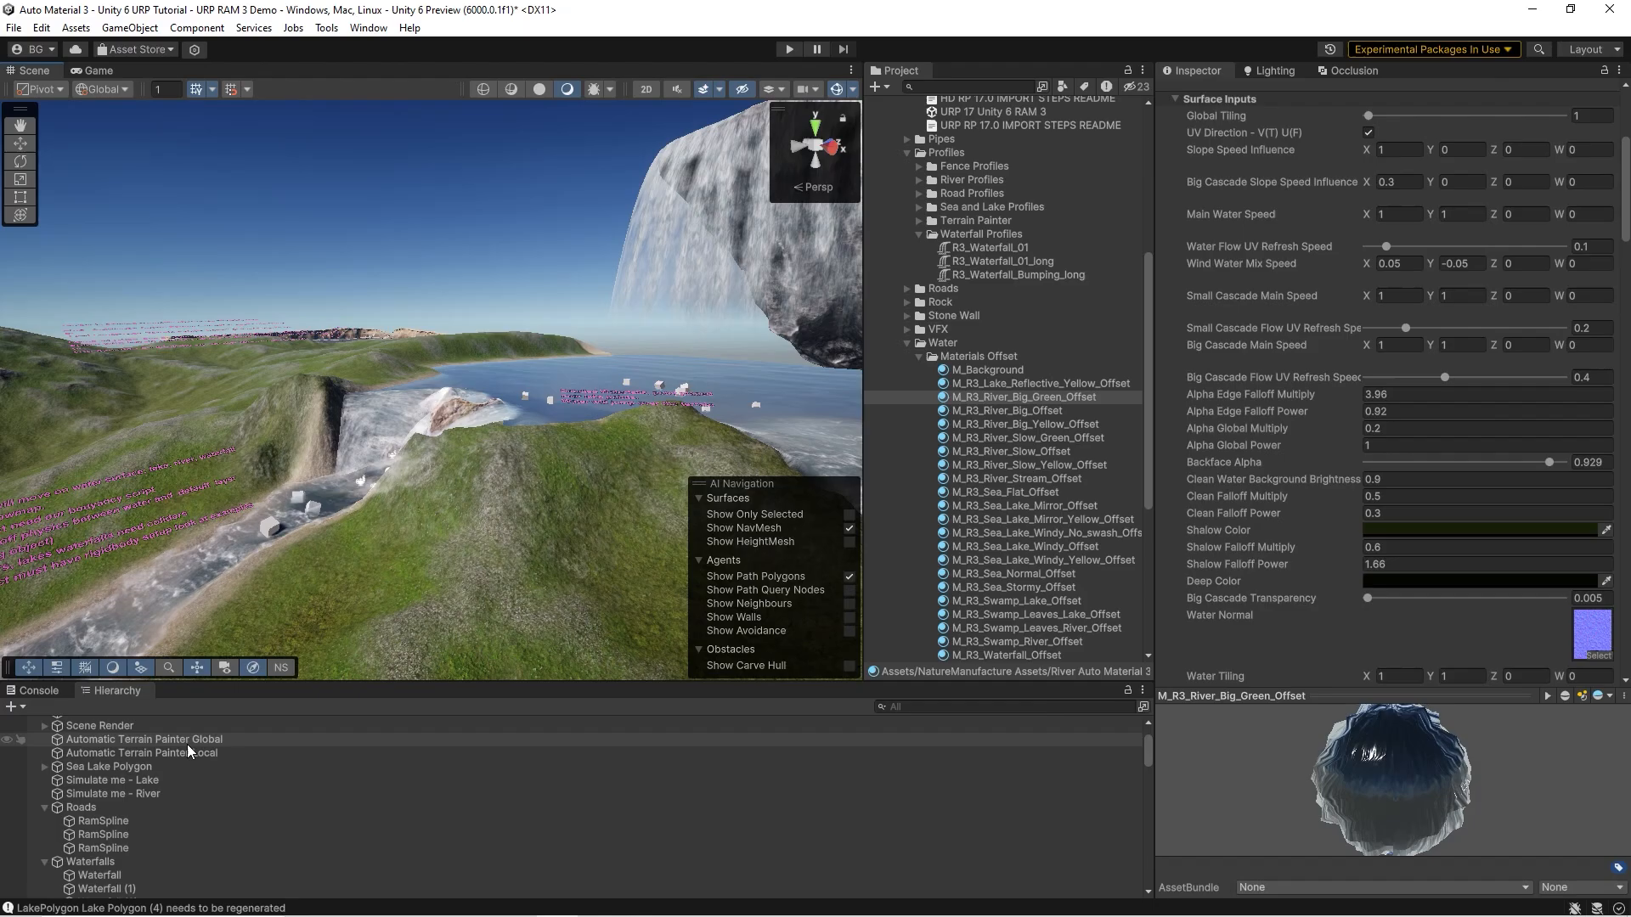
pyautogui.click(158, 740)
pyautogui.moveTo(479, 373)
pyautogui.mouseDown(button='right')
pyautogui.moveTo(163, 484)
pyautogui.moveTo(169, 671)
pyautogui.mouseUp(button='right')
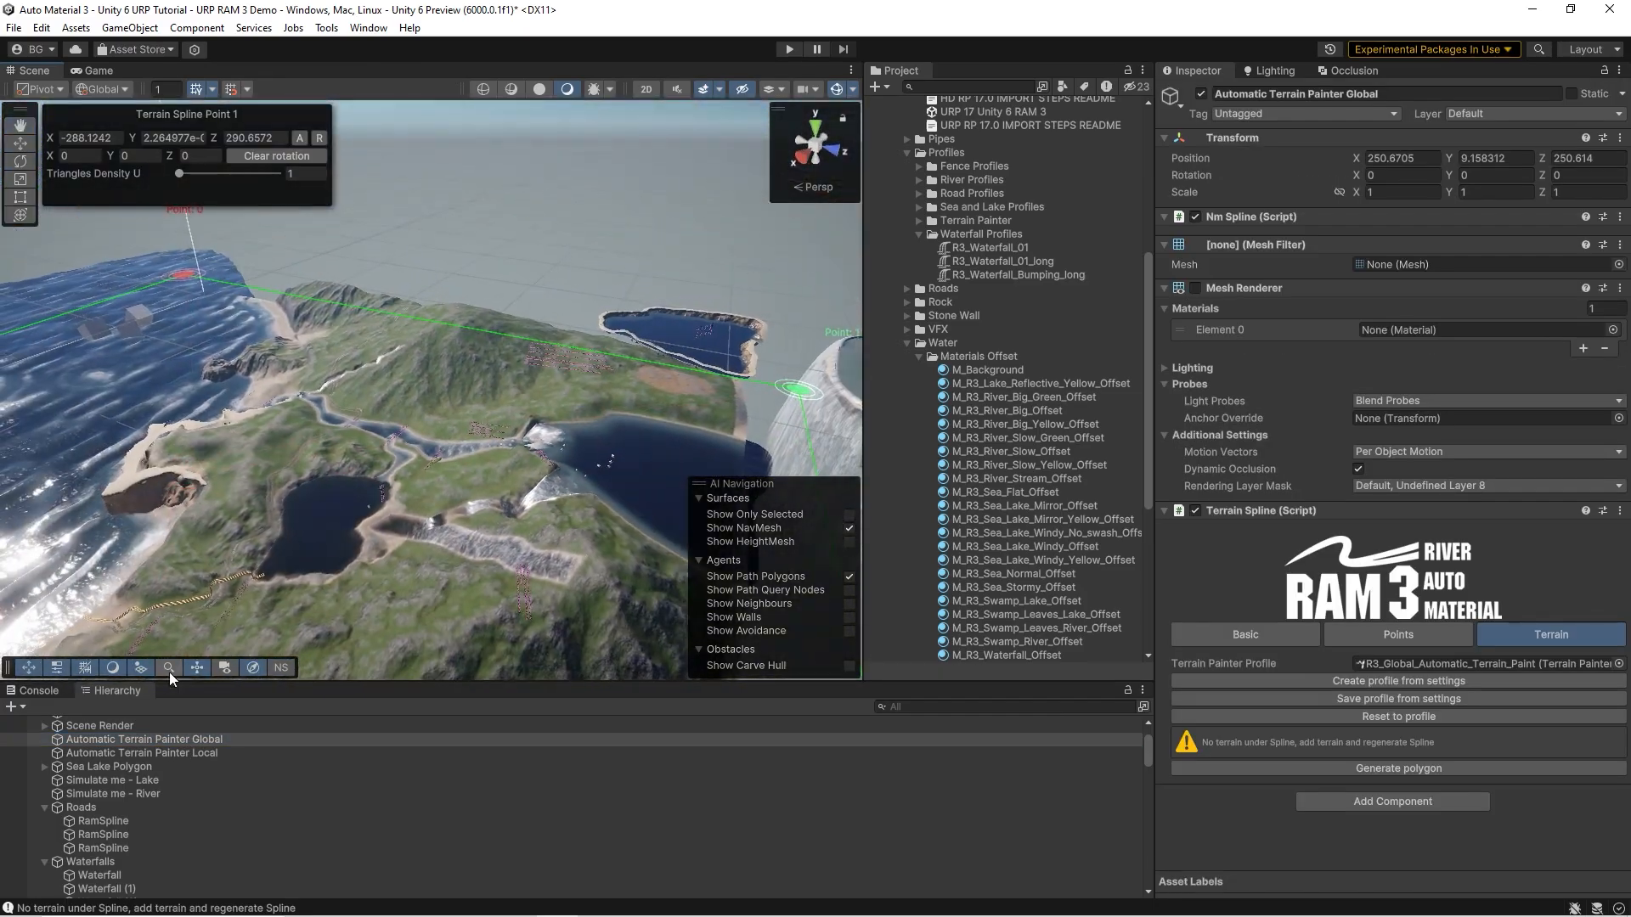
pyautogui.moveTo(443, 361); pyautogui.dragTo(737, 404, button='right')
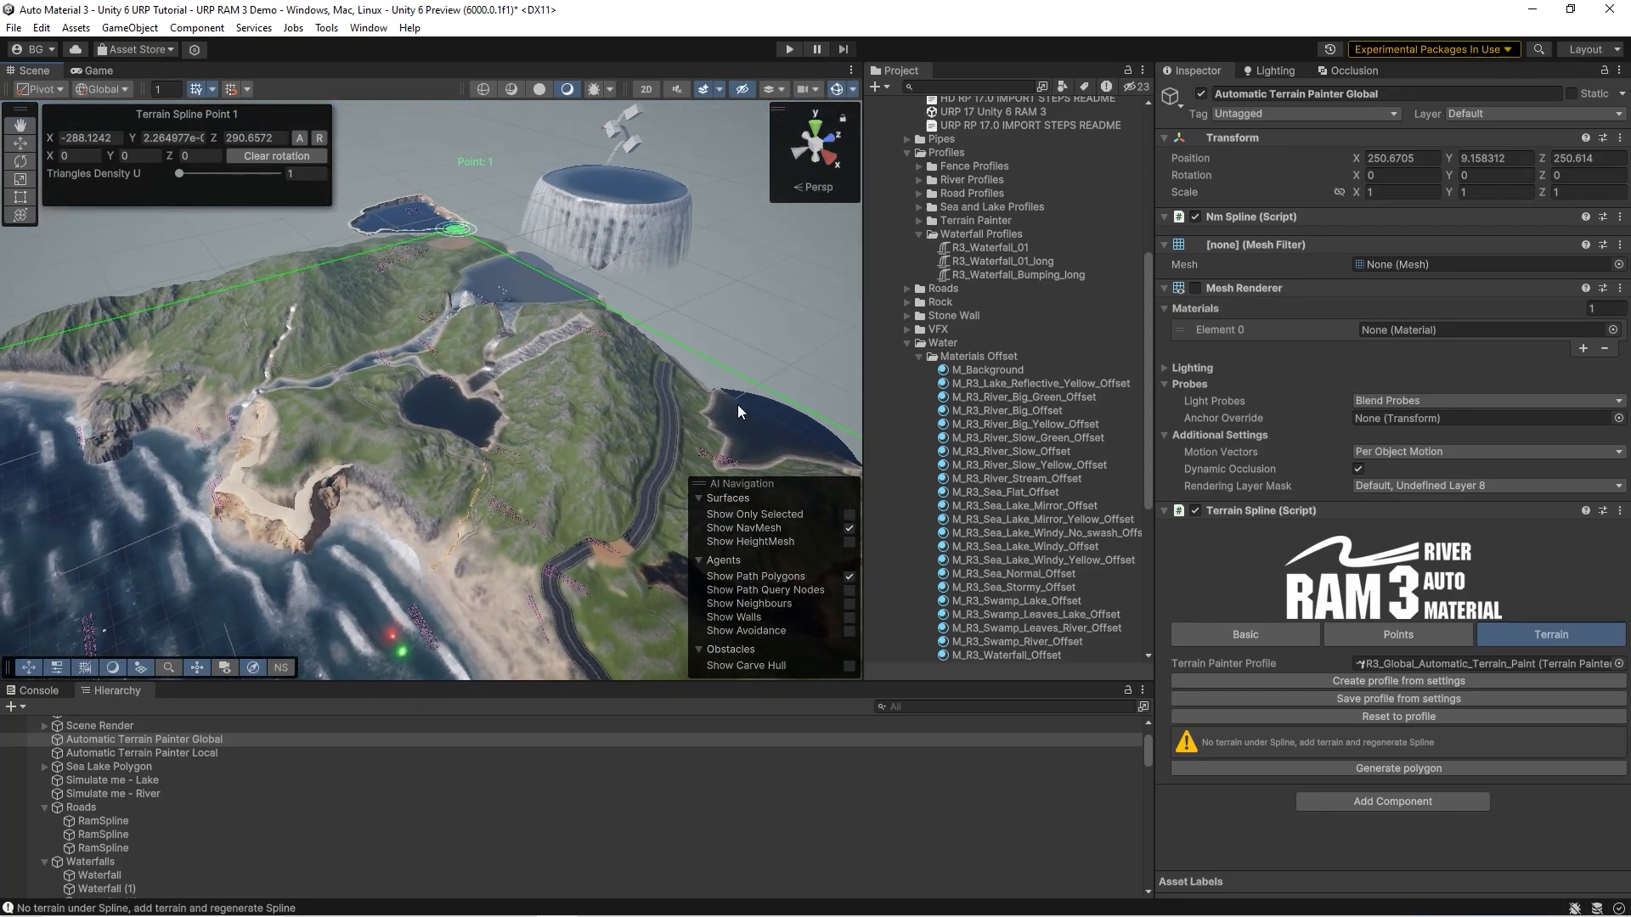
# - Paint the whole terrain with the Layer_T_Ground_Sand_02_Floating_Island layer, using brush size 3996 and opacity 53.2
pyautogui.click(630, 423)
pyautogui.click(1214, 416)
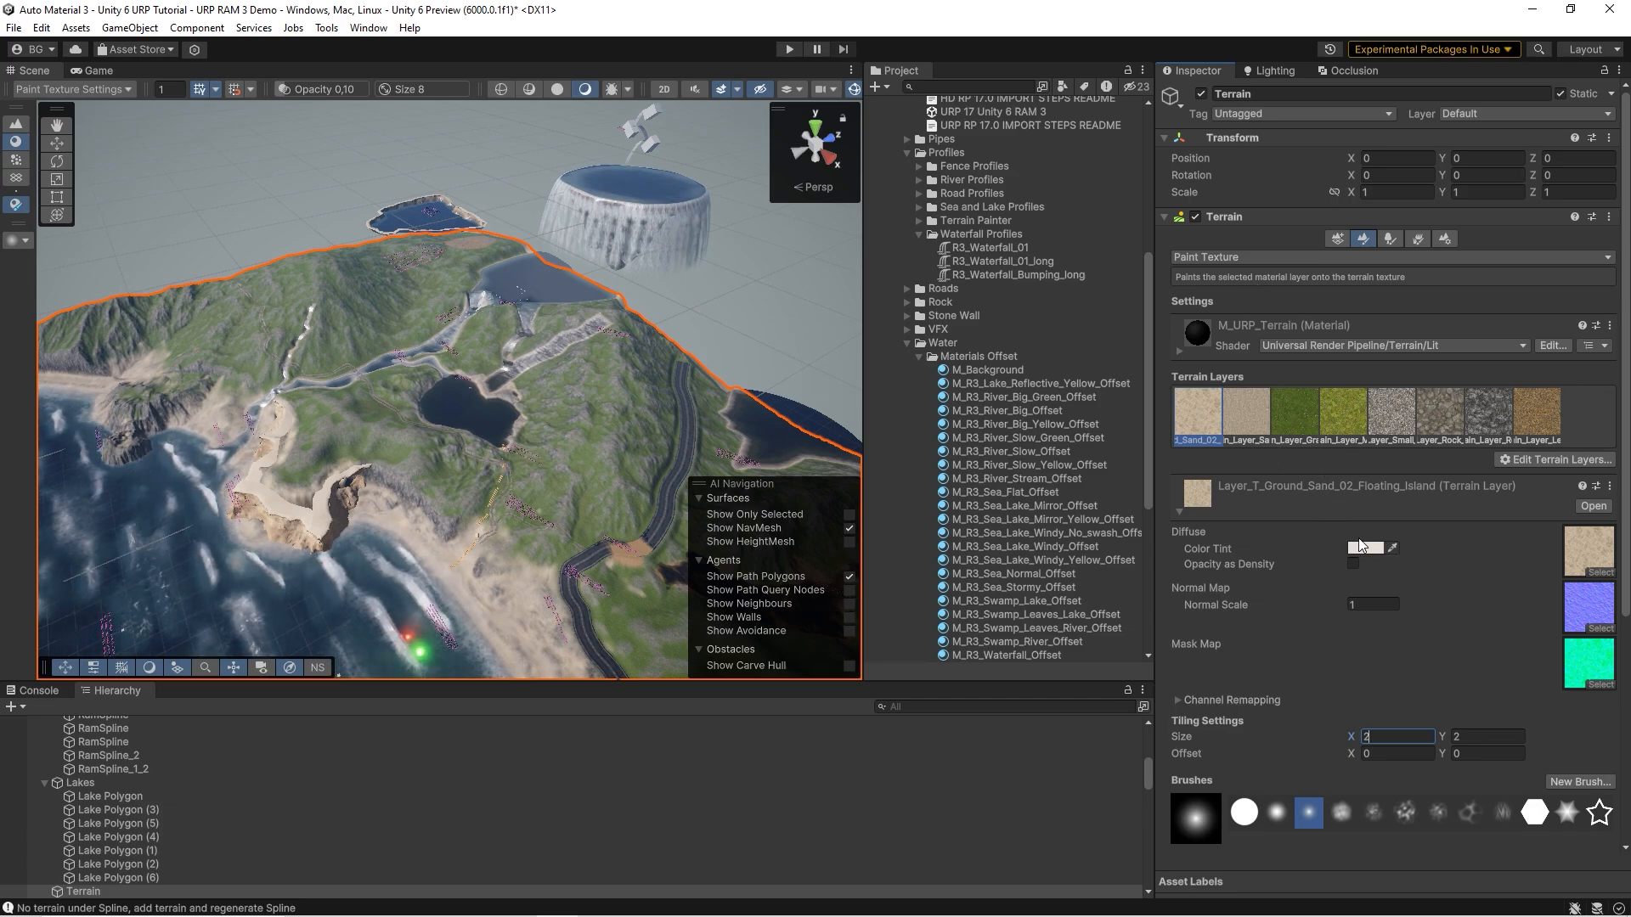
pyautogui.scroll(-5, 1368, 577)
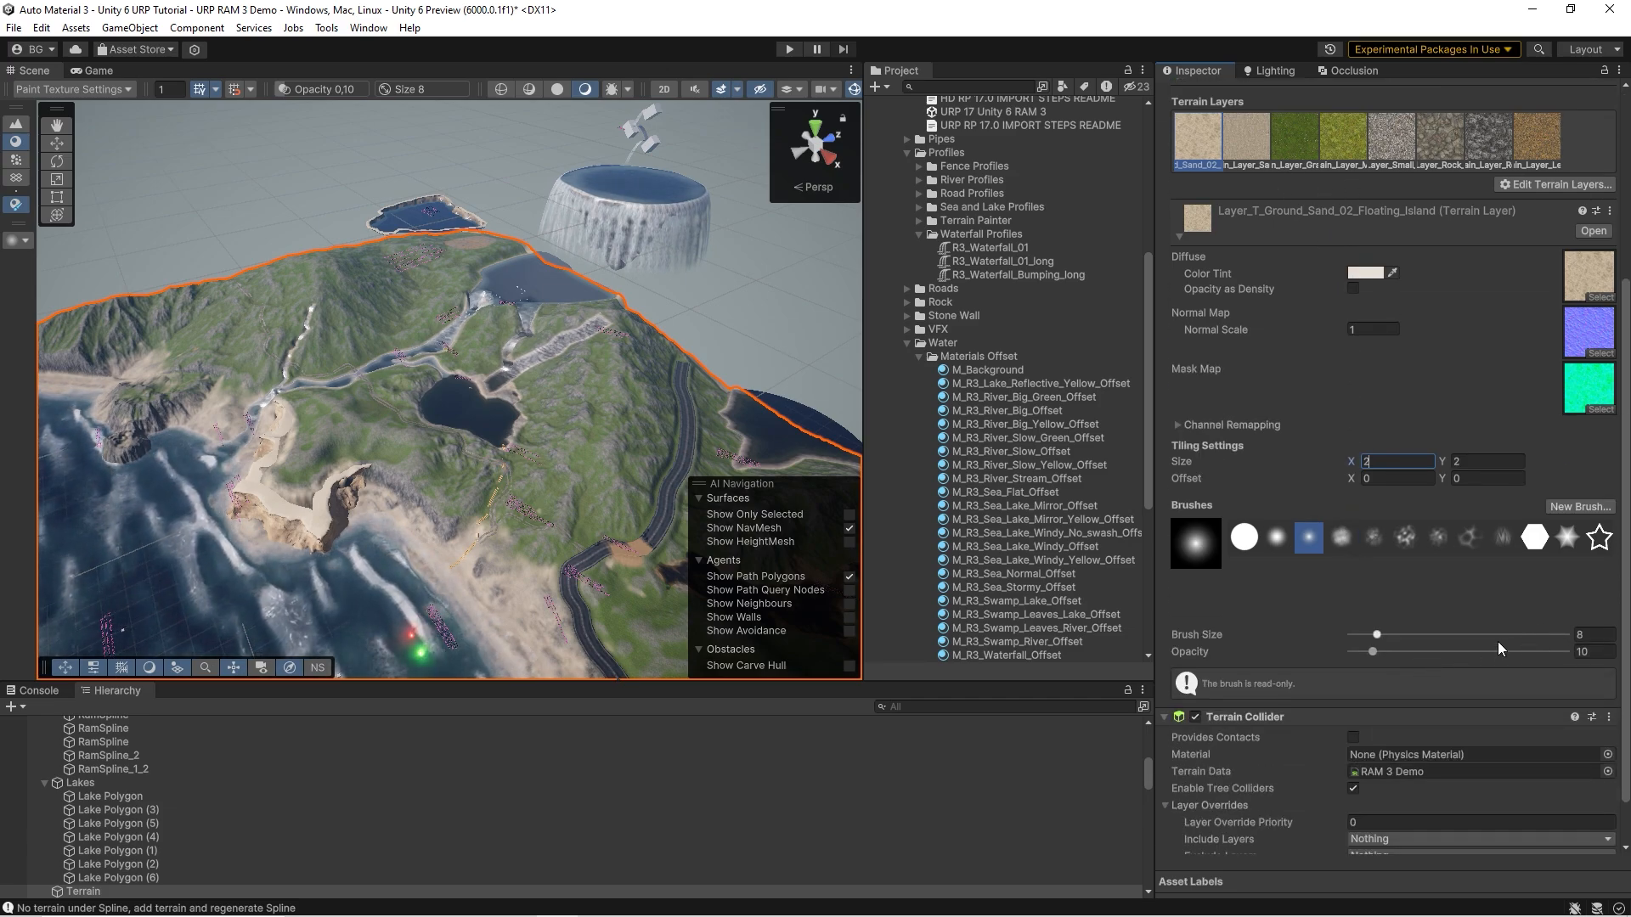
pyautogui.moveTo(1374, 652); pyautogui.dragTo(1465, 654)
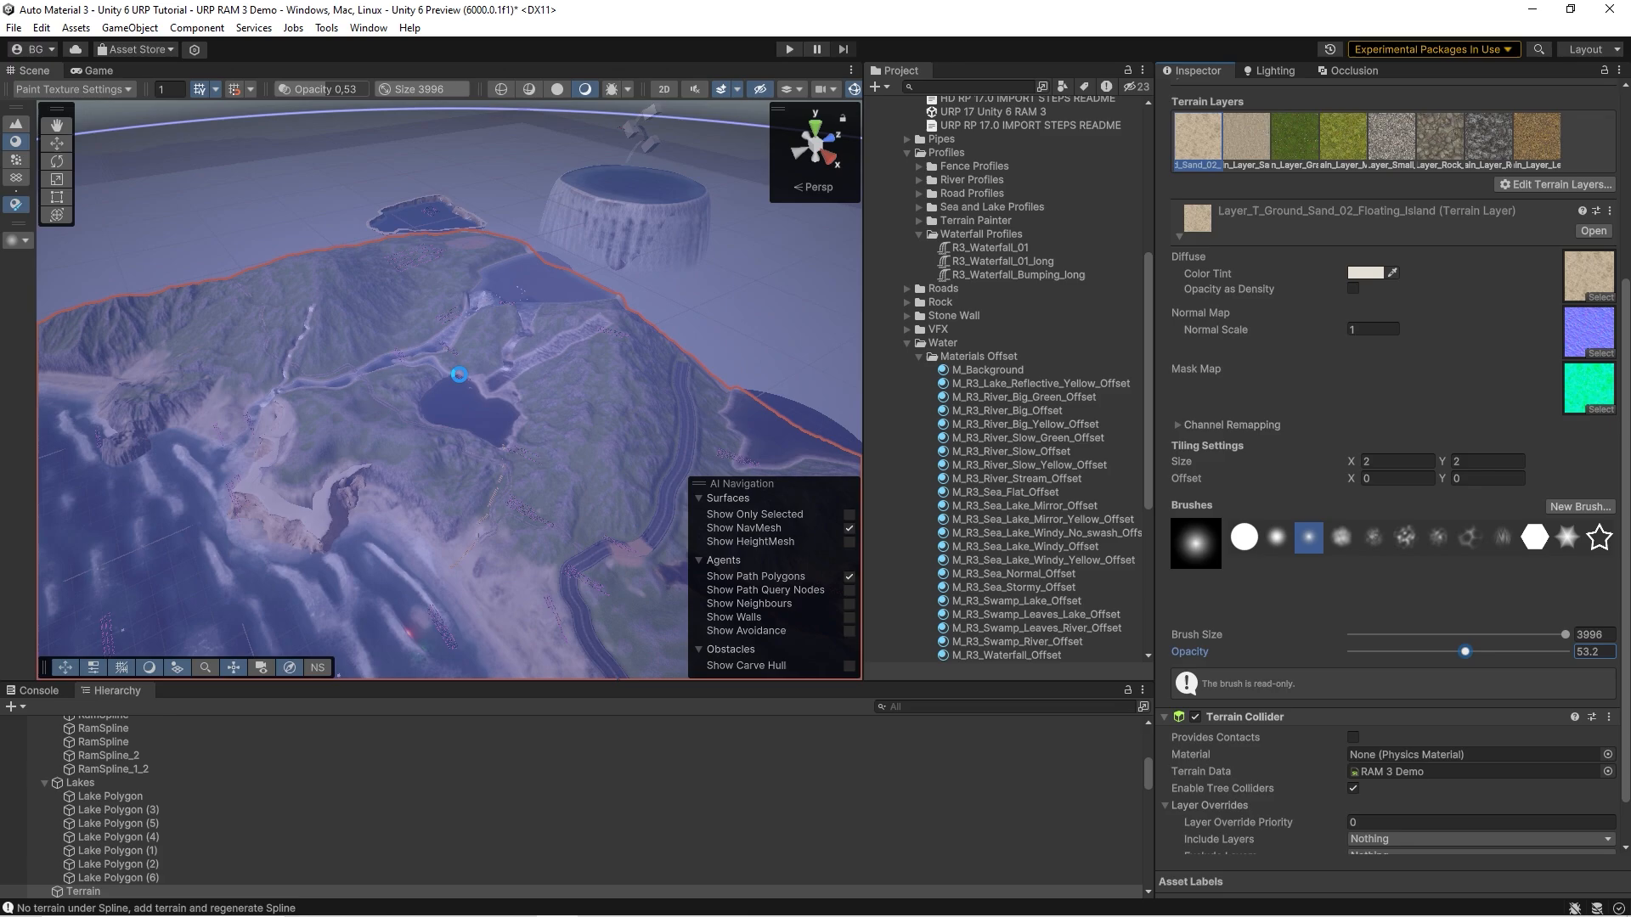
pyautogui.moveTo(455, 371); pyautogui.dragTo(457, 437)
pyautogui.click(1034, 424)
# - Generate the terrain spline polygon of Automatic Terrain Painter Global and show its terrain paint settings
pyautogui.scroll(5, 196, 764)
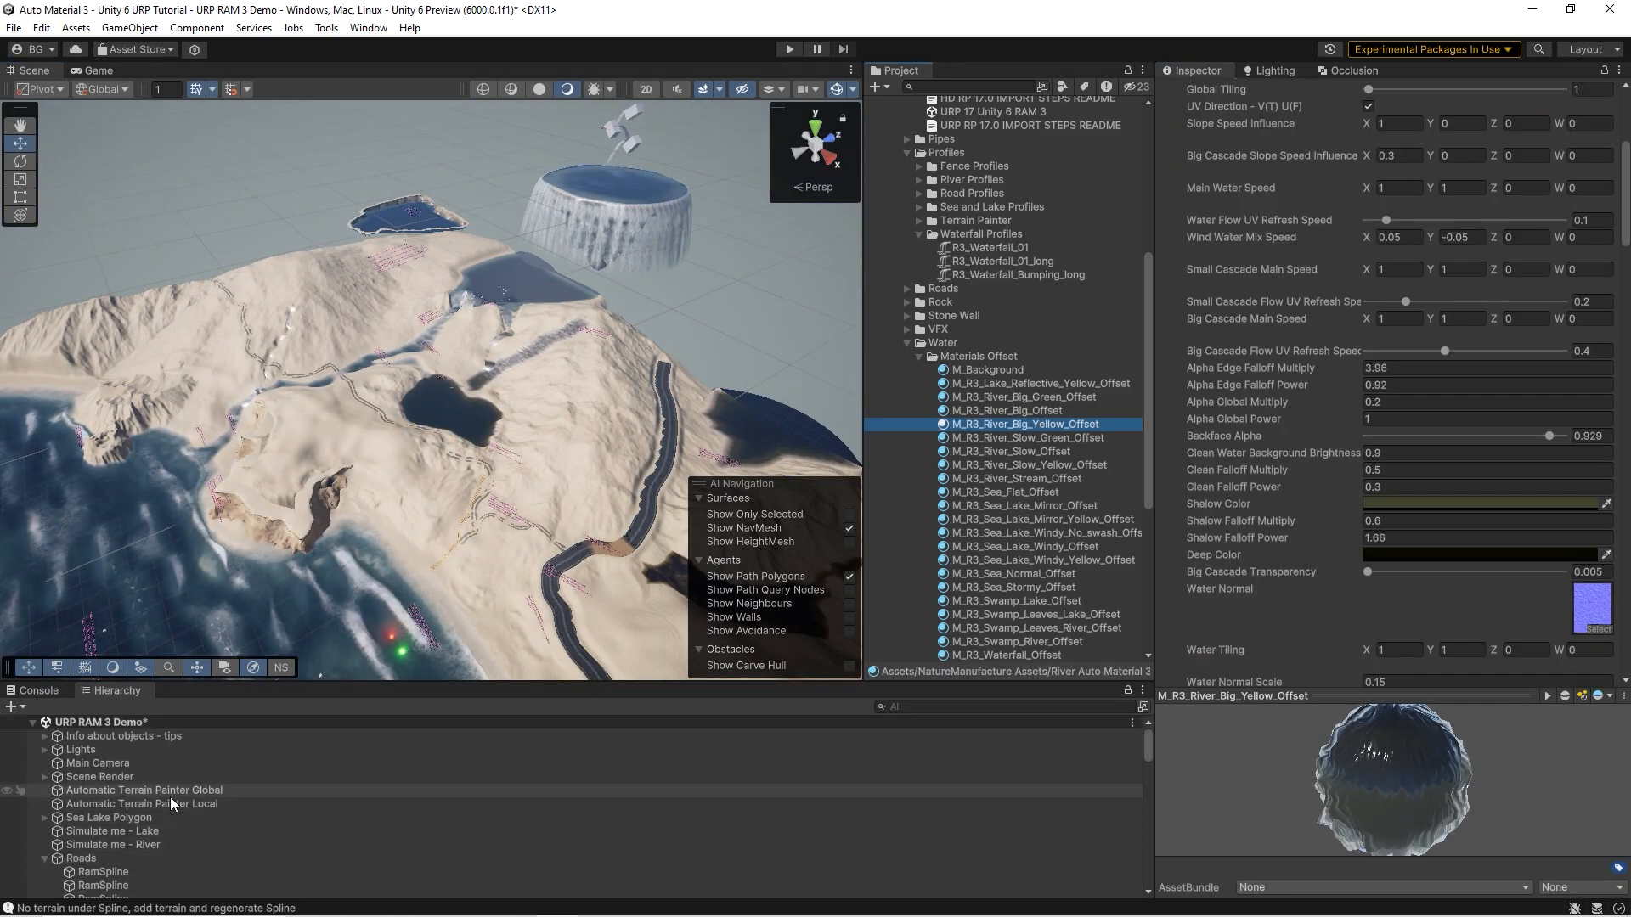
pyautogui.click(170, 791)
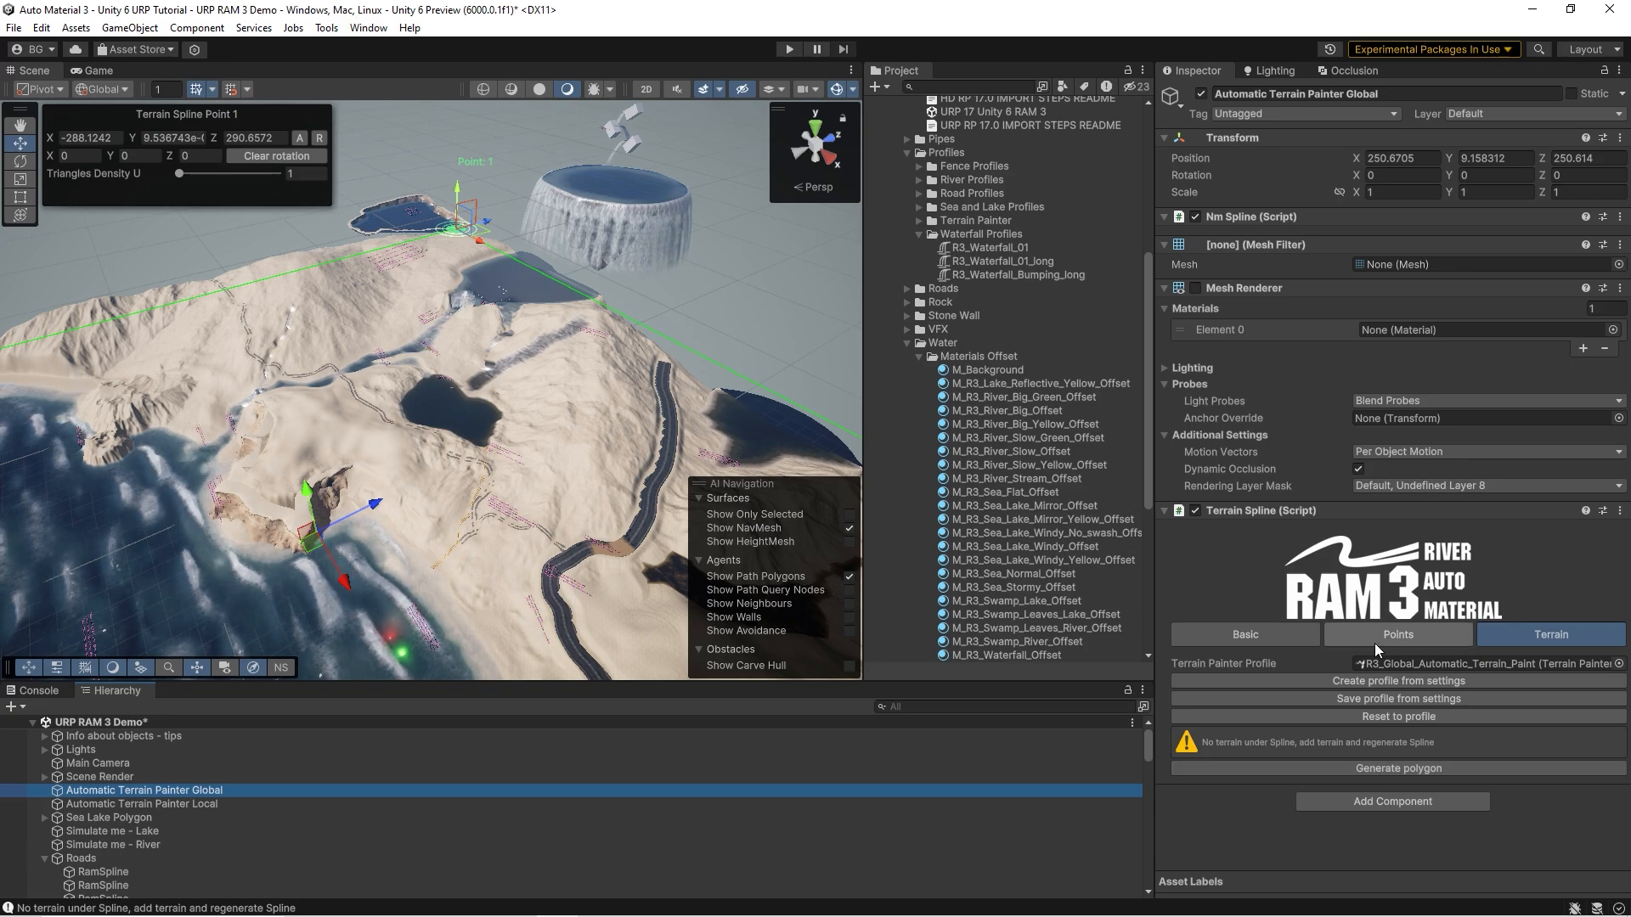
pyautogui.click(1279, 637)
pyautogui.click(1525, 636)
pyautogui.scroll(-2, 1320, 751)
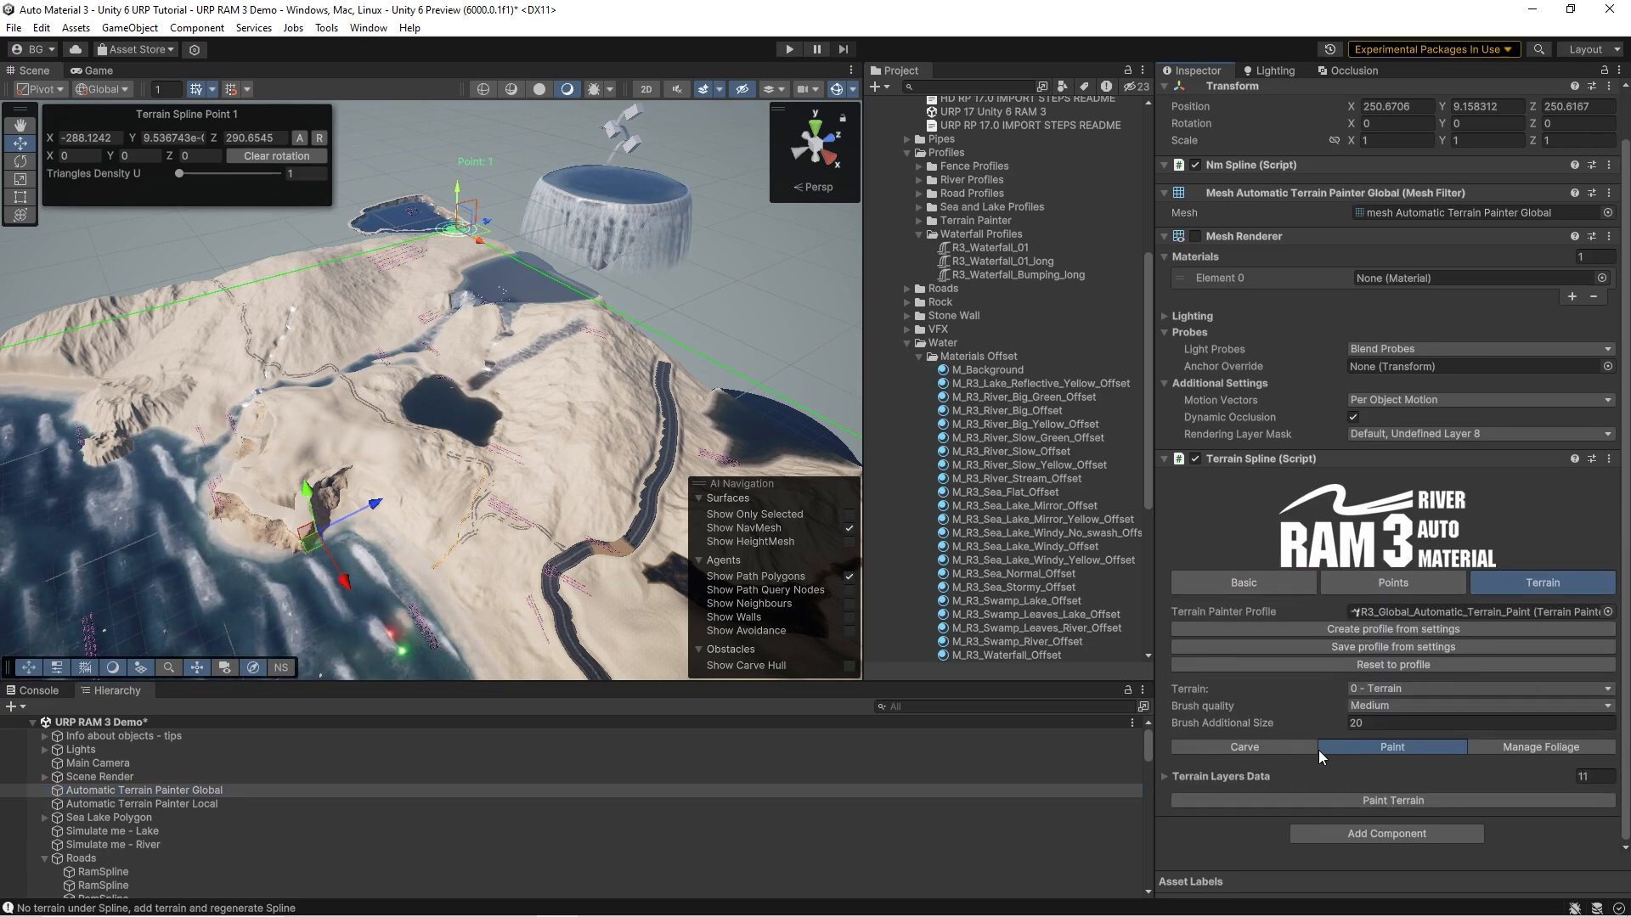
# - Paint the island terrain using Automatic Terrain Painter Global and its R3_Global_Automatic_Terrain_Paint profile
pyautogui.click(1338, 798)
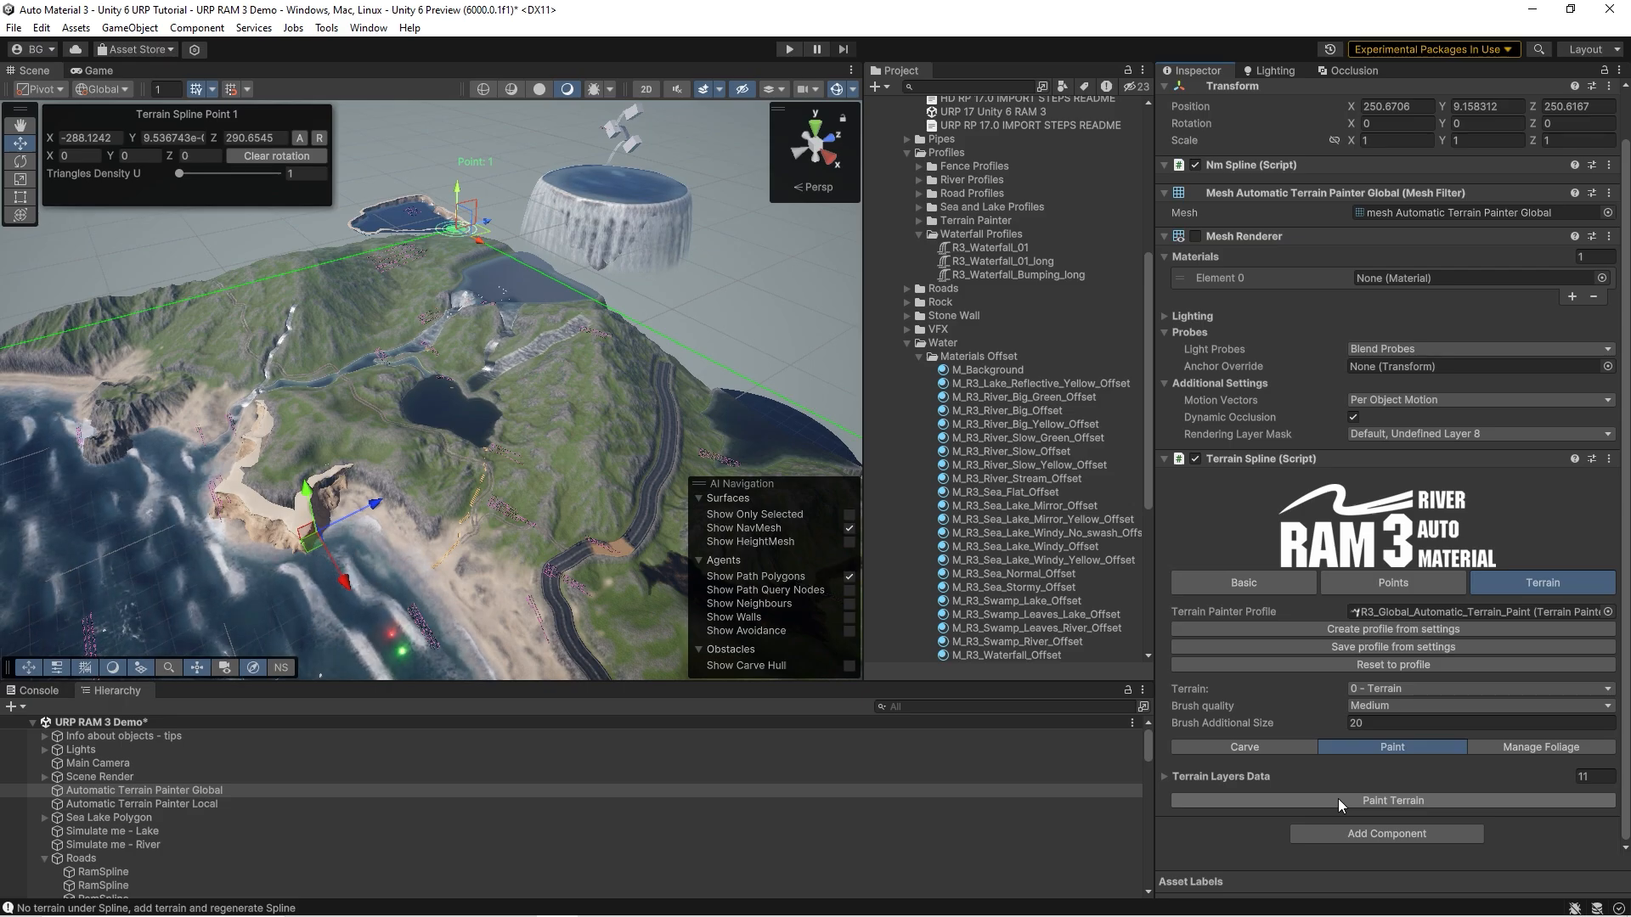
# - Generate the polygon of Automatic Terrain Painter Local and paint the terrain inside it with its R3_Swamp_Leaves_Terrain_Paint profile
pyautogui.click(216, 803)
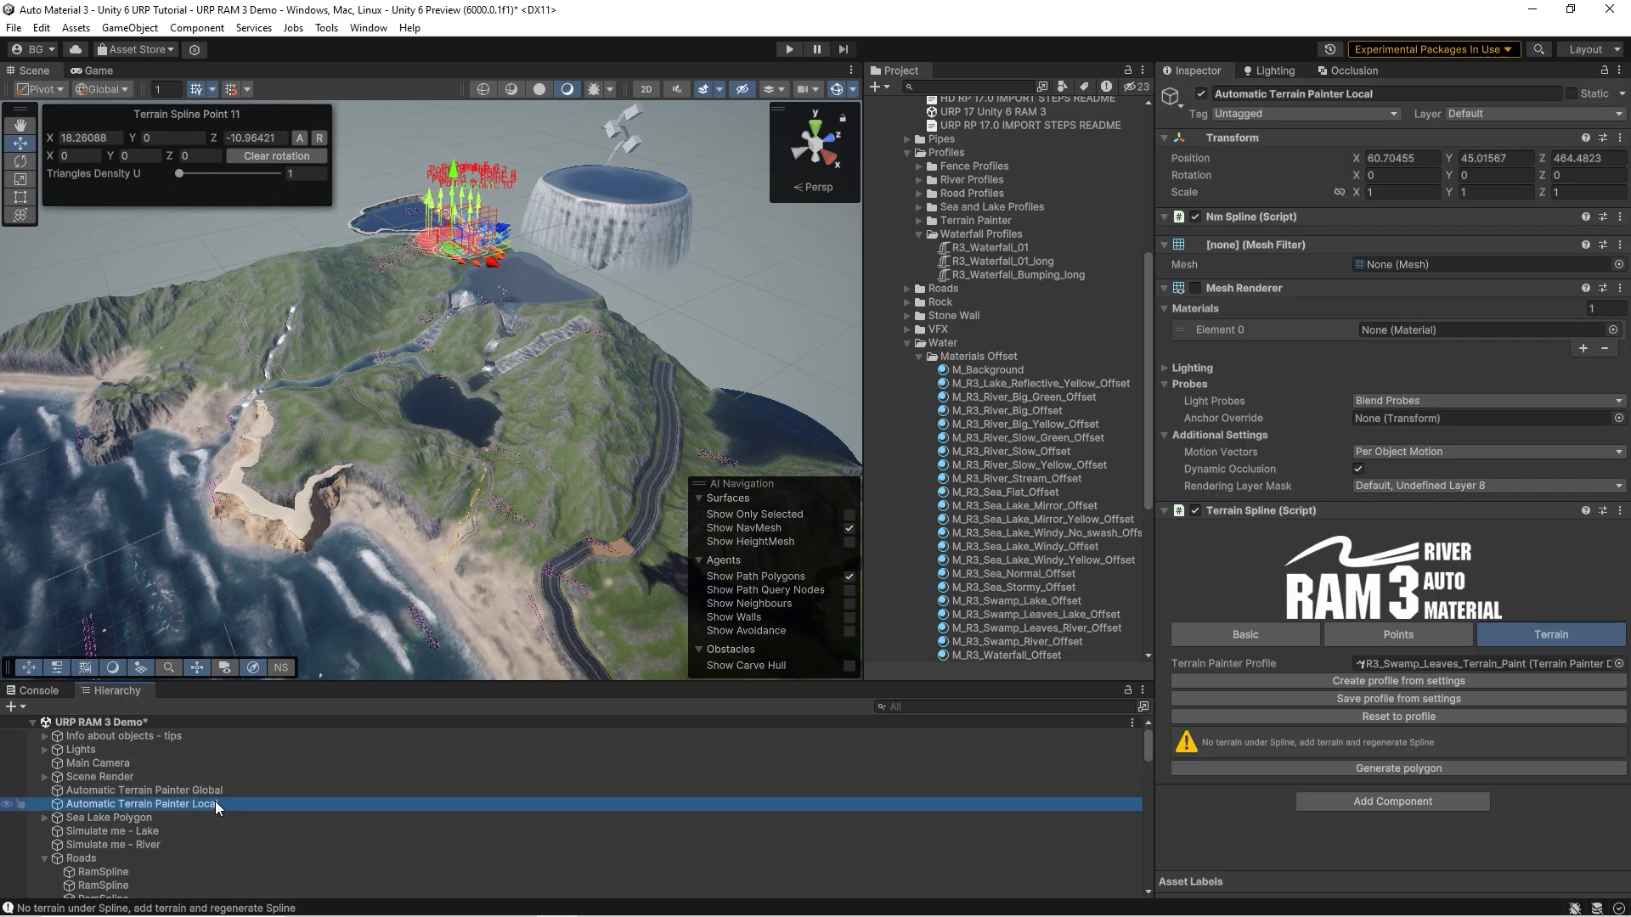
pyautogui.doubleClick(214, 805)
pyautogui.moveTo(374, 509); pyautogui.dragTo(166, 509, button='right')
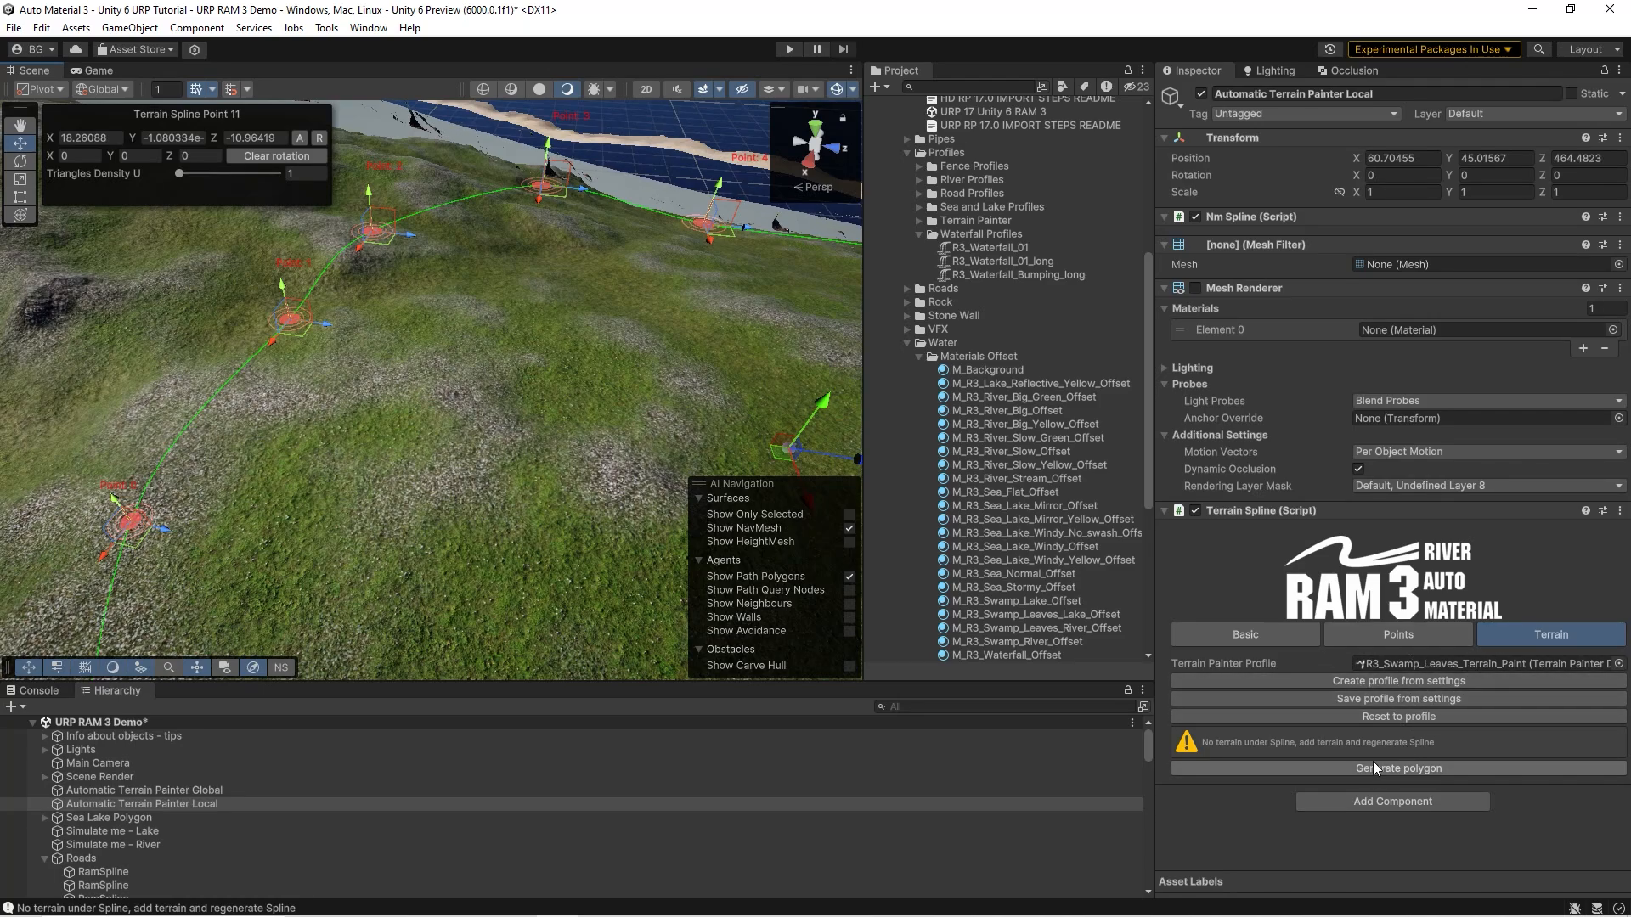
pyautogui.click(1349, 767)
pyautogui.scroll(-1, 1349, 760)
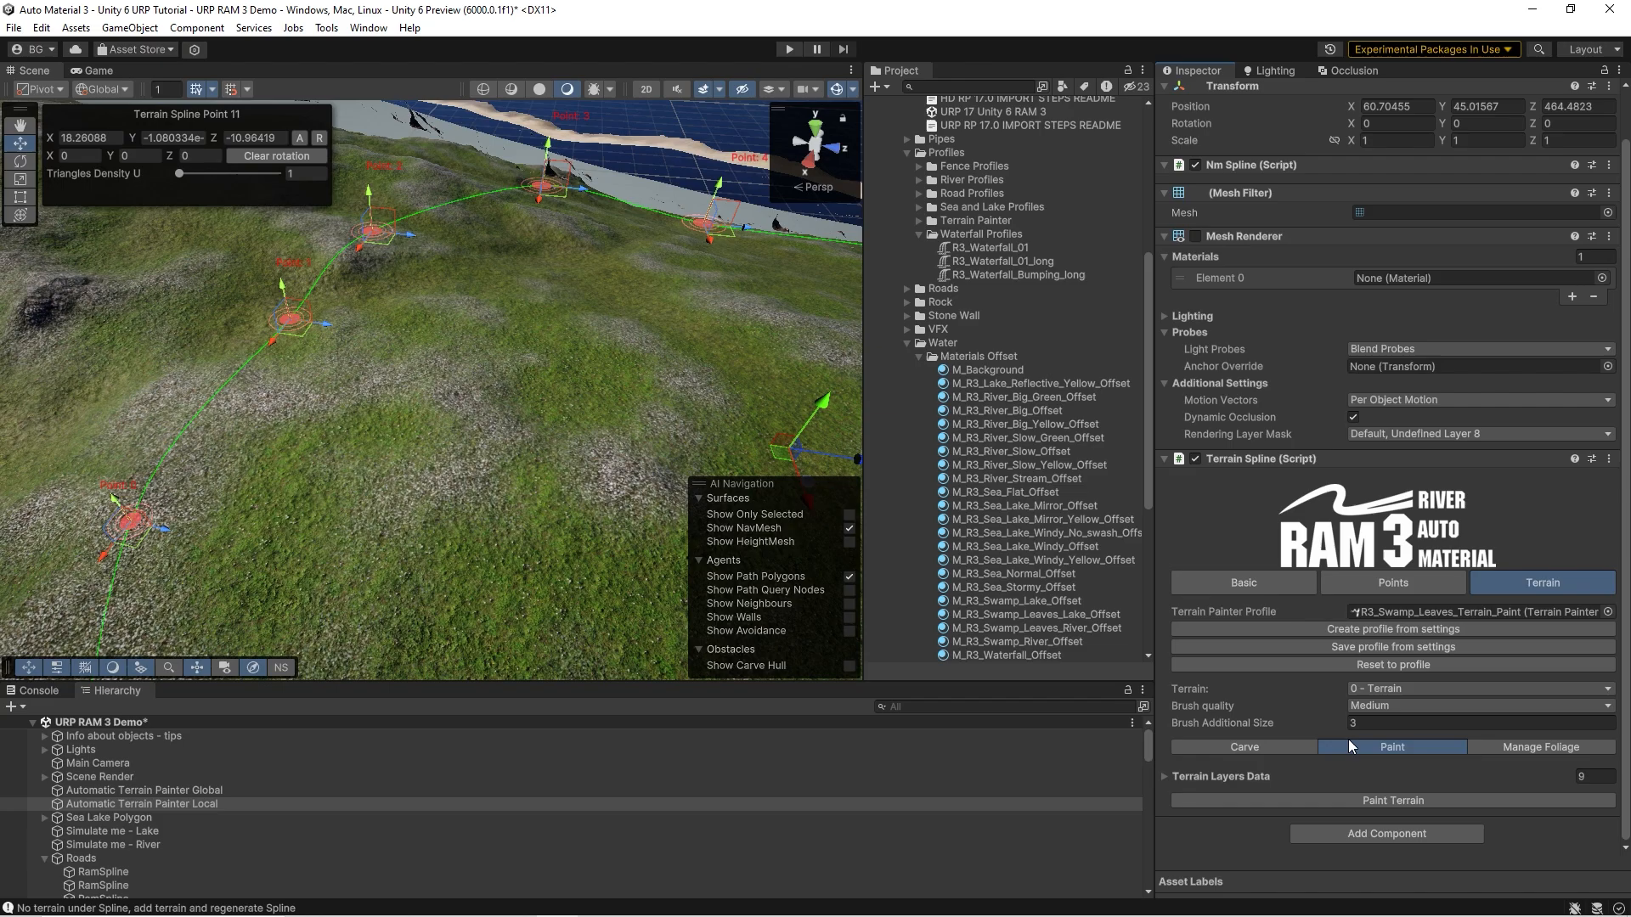
pyautogui.click(1370, 801)
# - Move point 0 of the Automatic Terrain Painter Local spline outward and repaint the terrain inside the reshaped area
pyautogui.moveTo(357, 425); pyautogui.dragTo(247, 457, button='right')
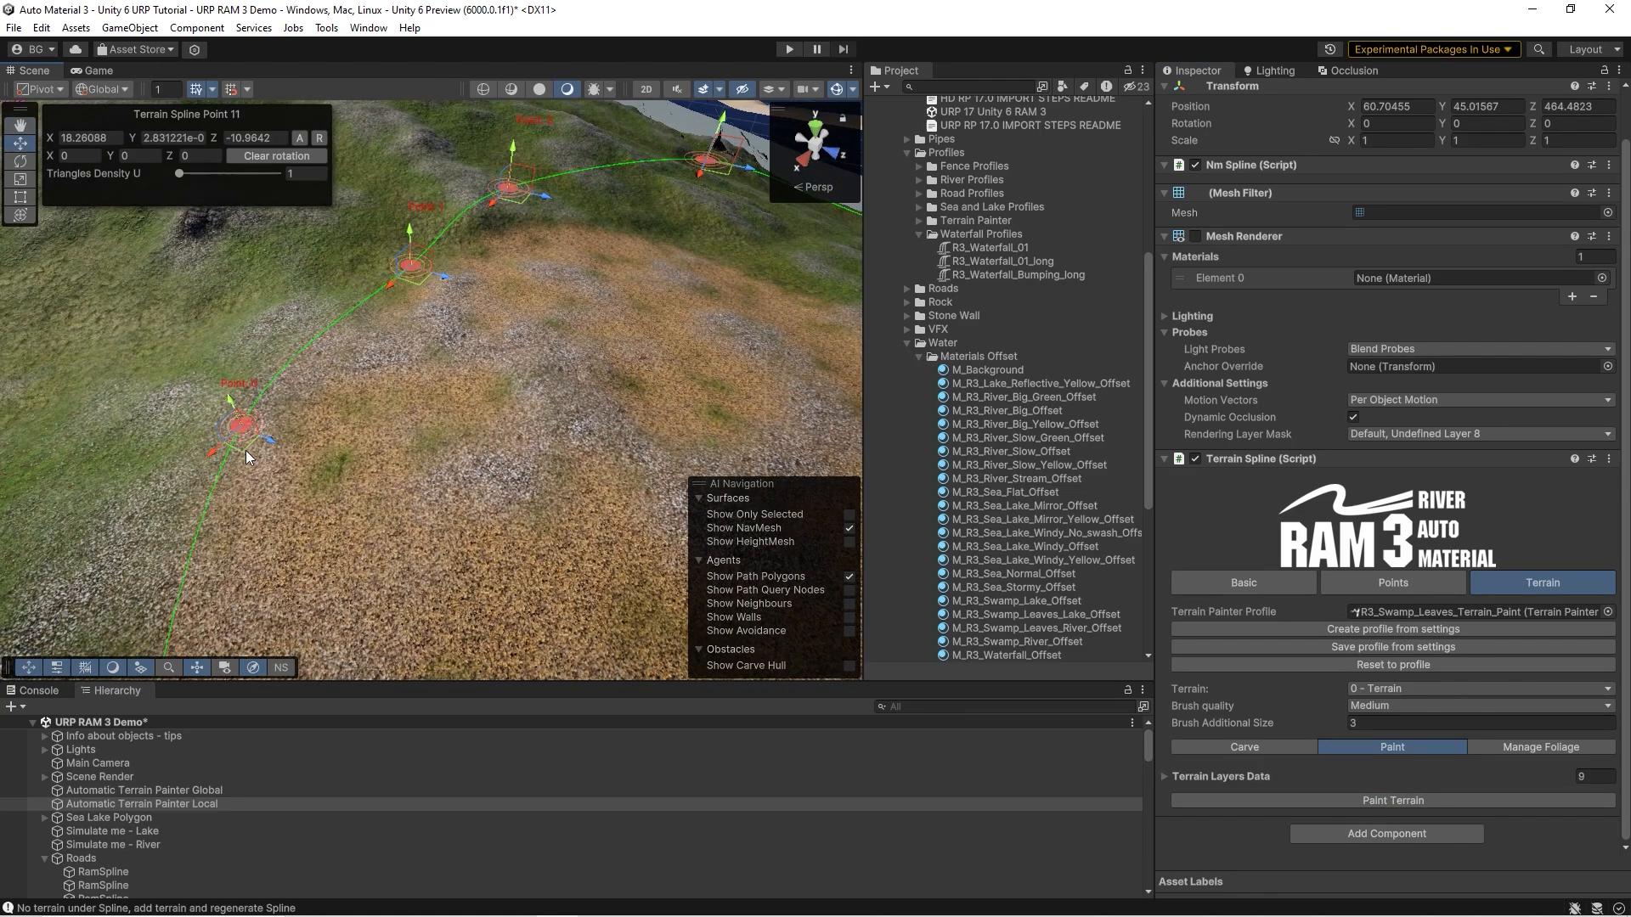
pyautogui.click(1329, 803)
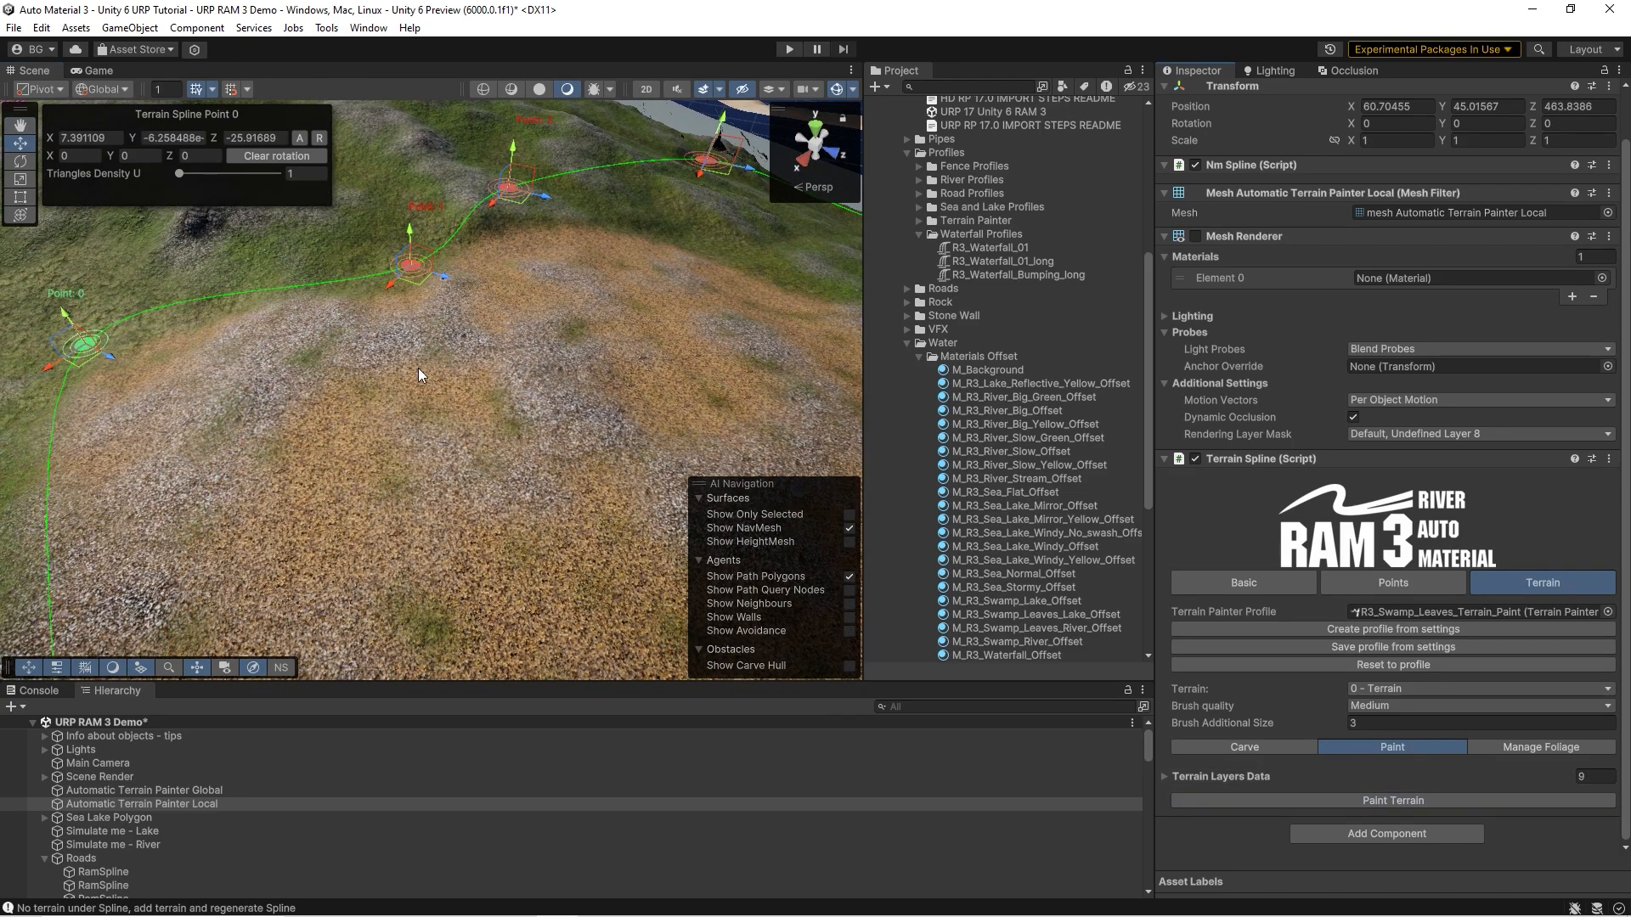
pyautogui.moveTo(418, 369)
pyautogui.mouseDown(button='right')
pyautogui.moveTo(218, 364)
pyautogui.moveTo(385, 410)
pyautogui.mouseUp(button='right')
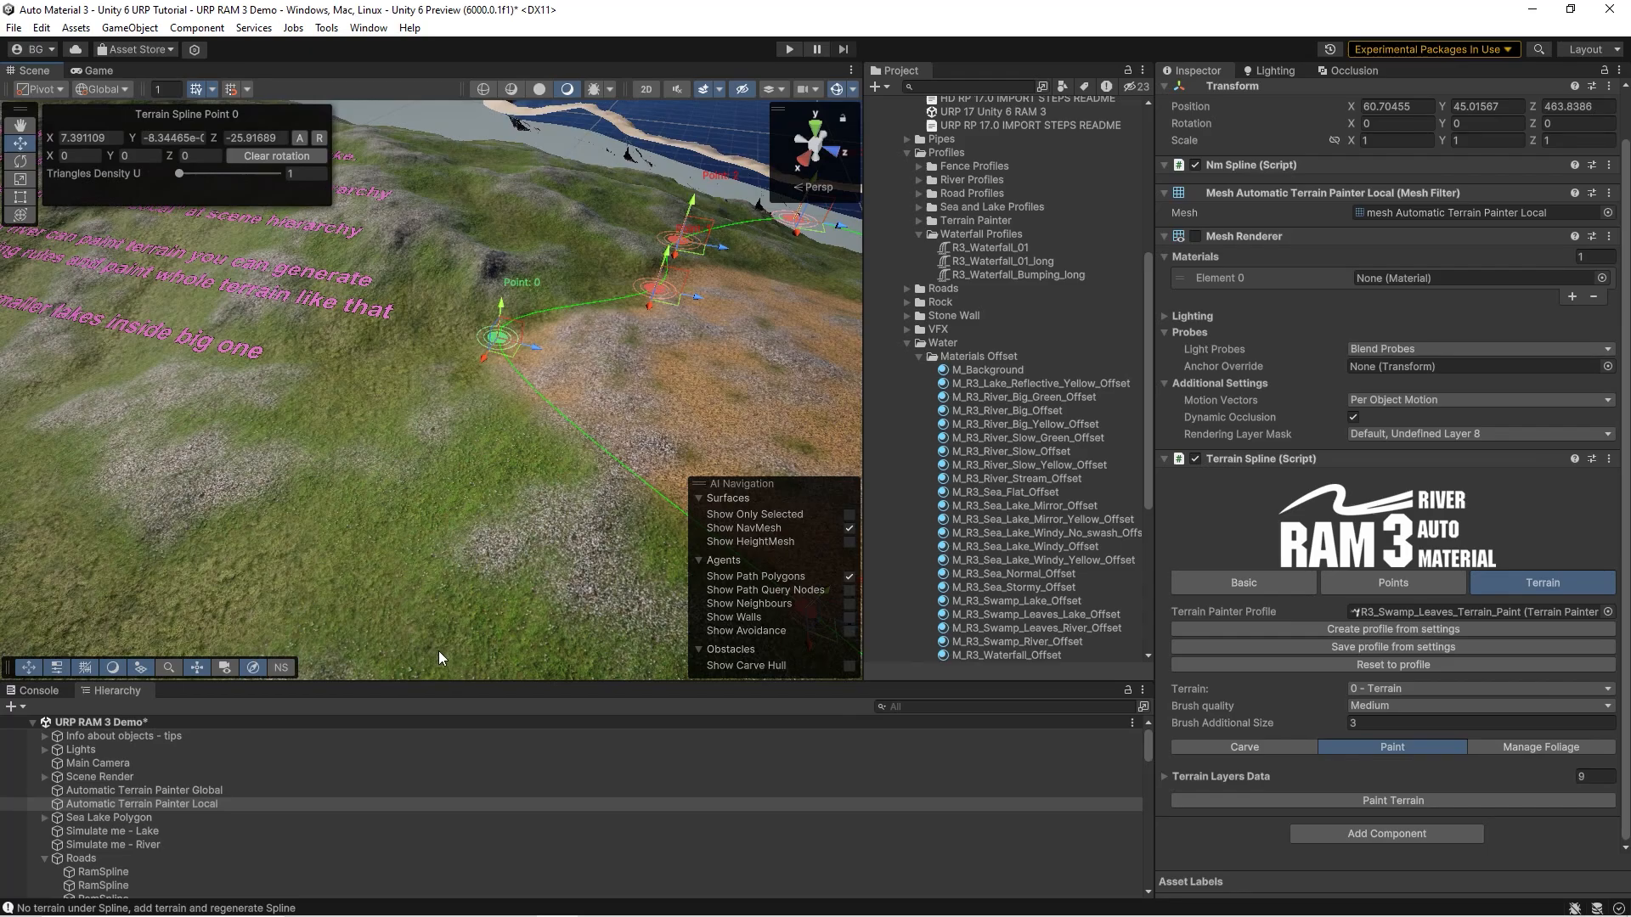
# - Cover the whole terrain with the Layer_T_Ground_Sand_02_Floating_Island layer, using brush size 3996 and opacity 0.53
pyautogui.click(370, 446)
pyautogui.moveTo(370, 445); pyautogui.dragTo(439, 435)
pyautogui.moveTo(438, 435)
pyautogui.mouseDown(button='right')
pyautogui.moveTo(238, 412)
pyautogui.moveTo(288, 397)
pyautogui.moveTo(491, 426)
pyautogui.moveTo(503, 392)
pyautogui.mouseUp(button='right')
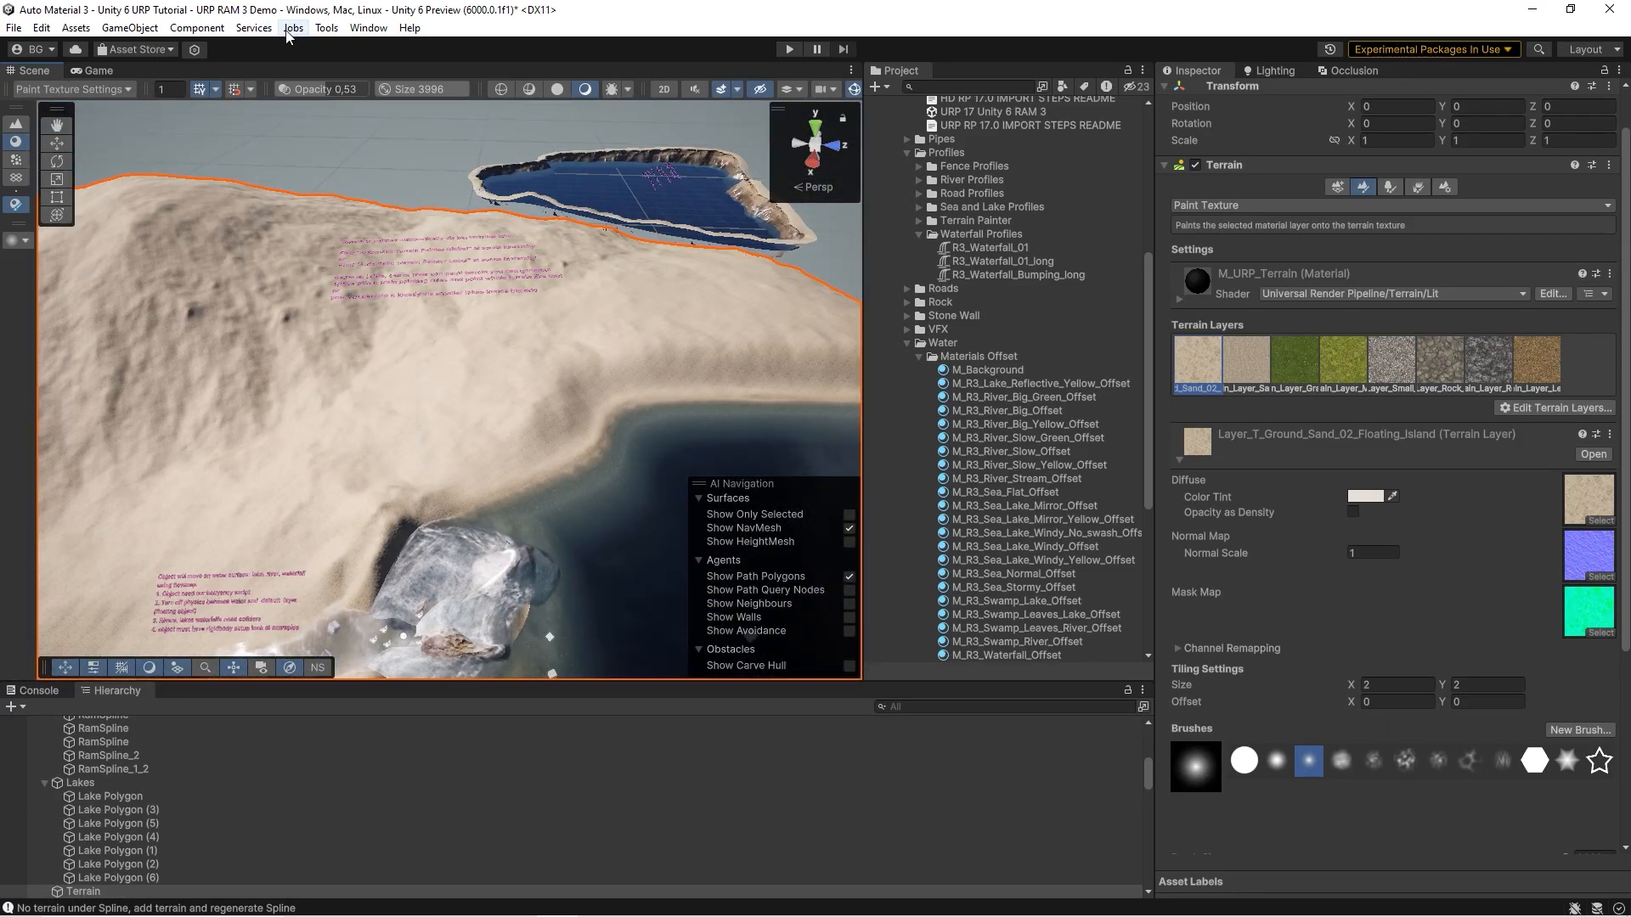
# - Open the Nature Manufacture Terrain Splines Manager and fill its list with all spline painters in the scene
pyautogui.click(327, 28)
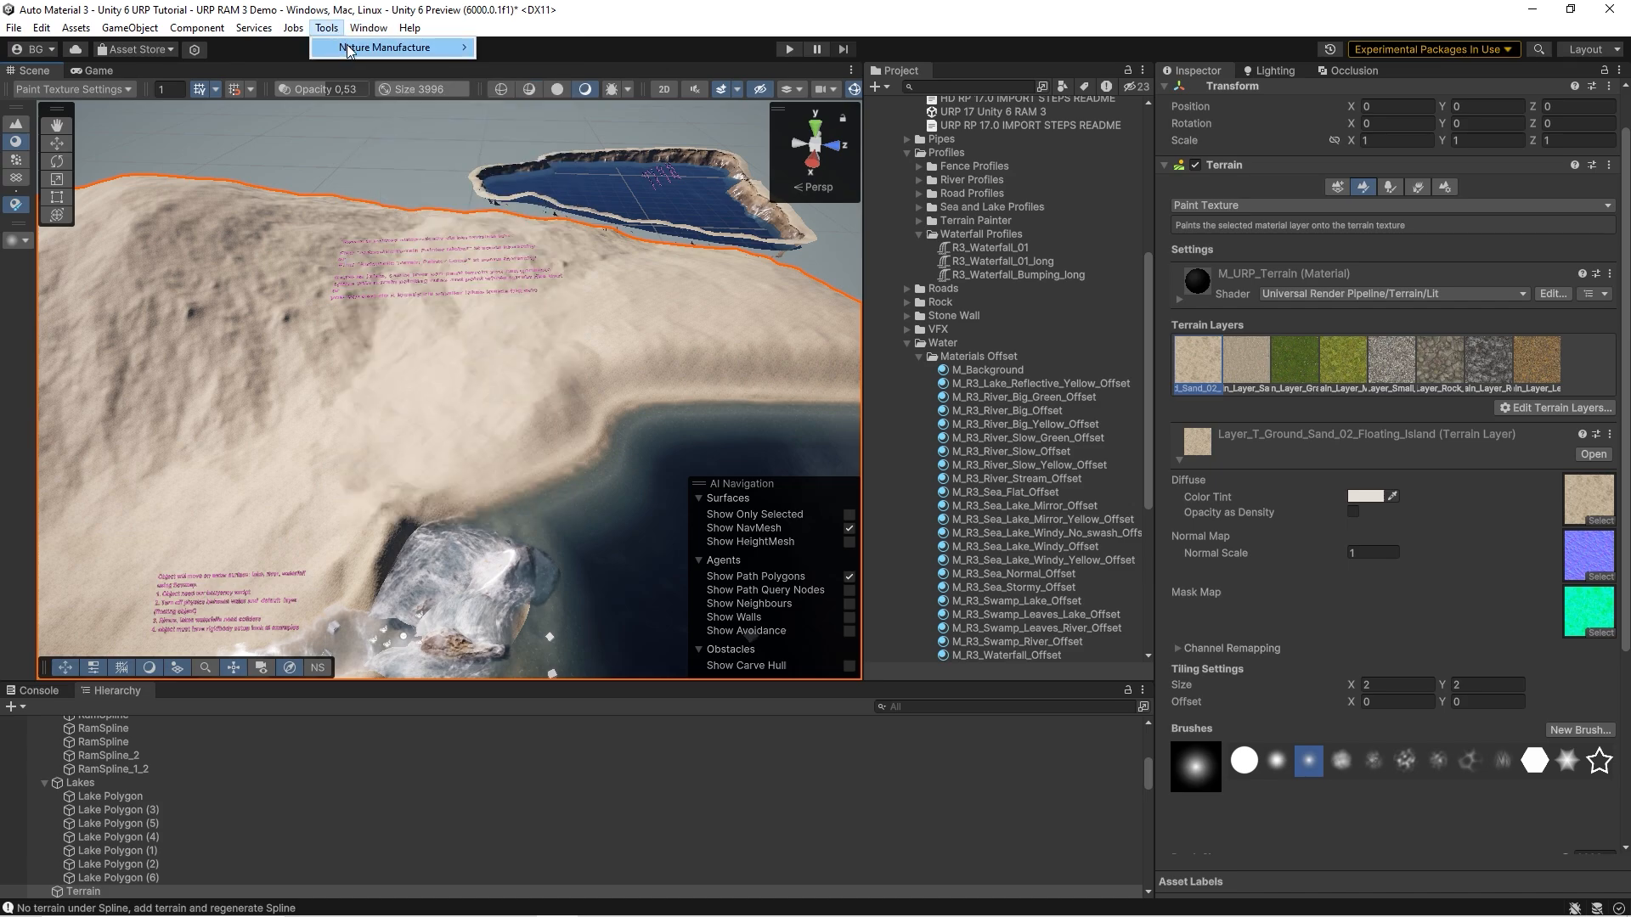
pyautogui.click(521, 49)
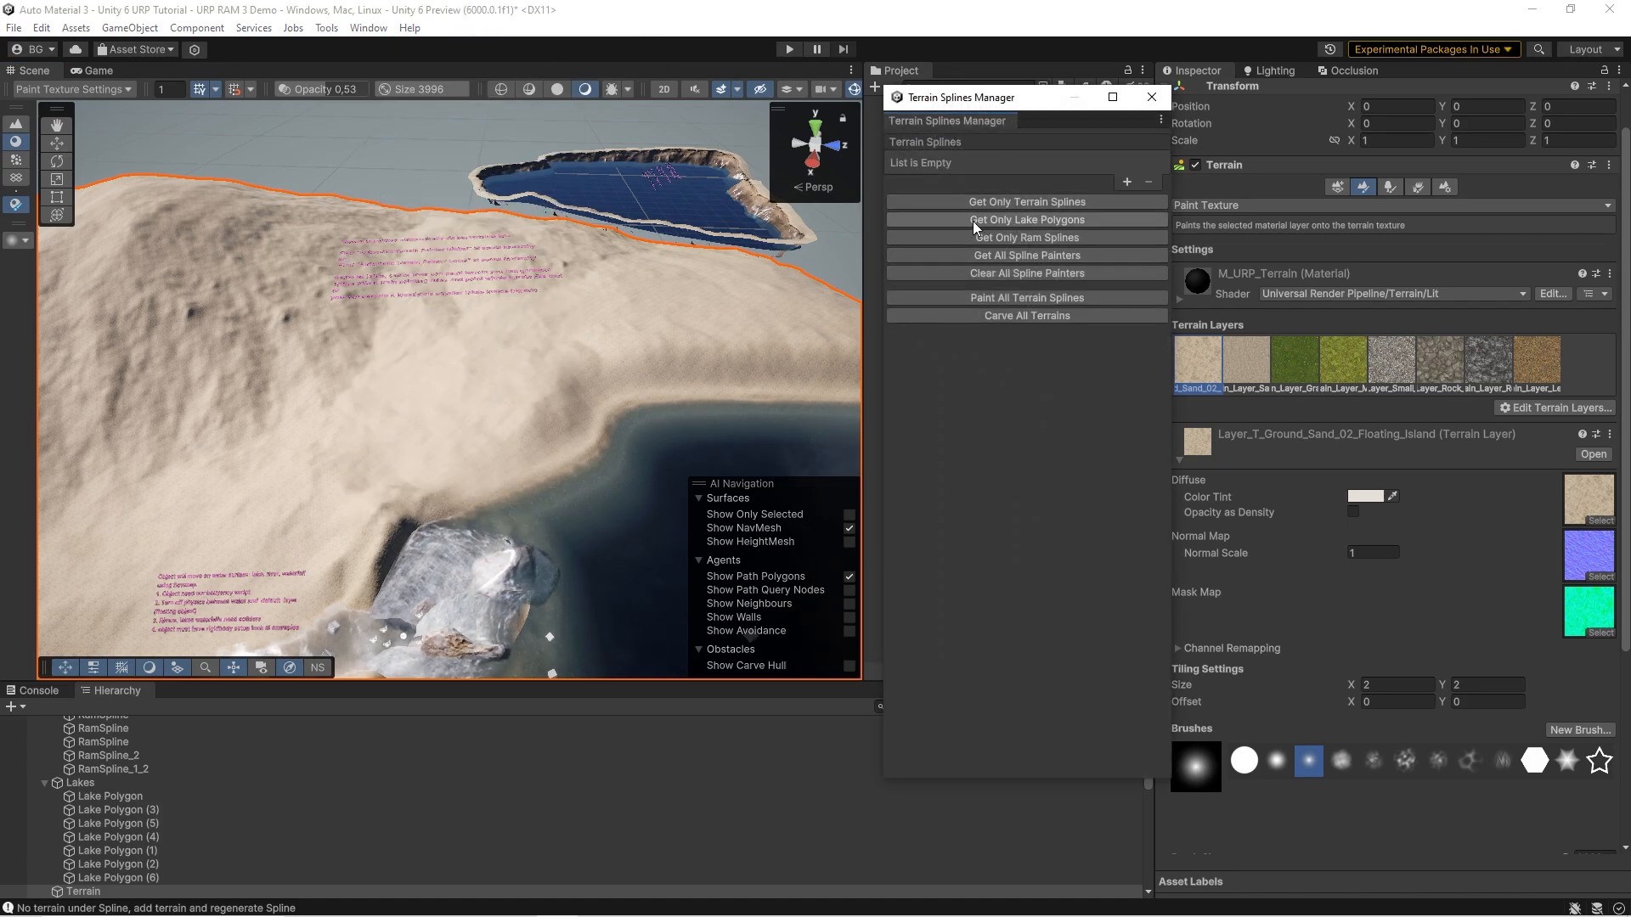
pyautogui.click(968, 254)
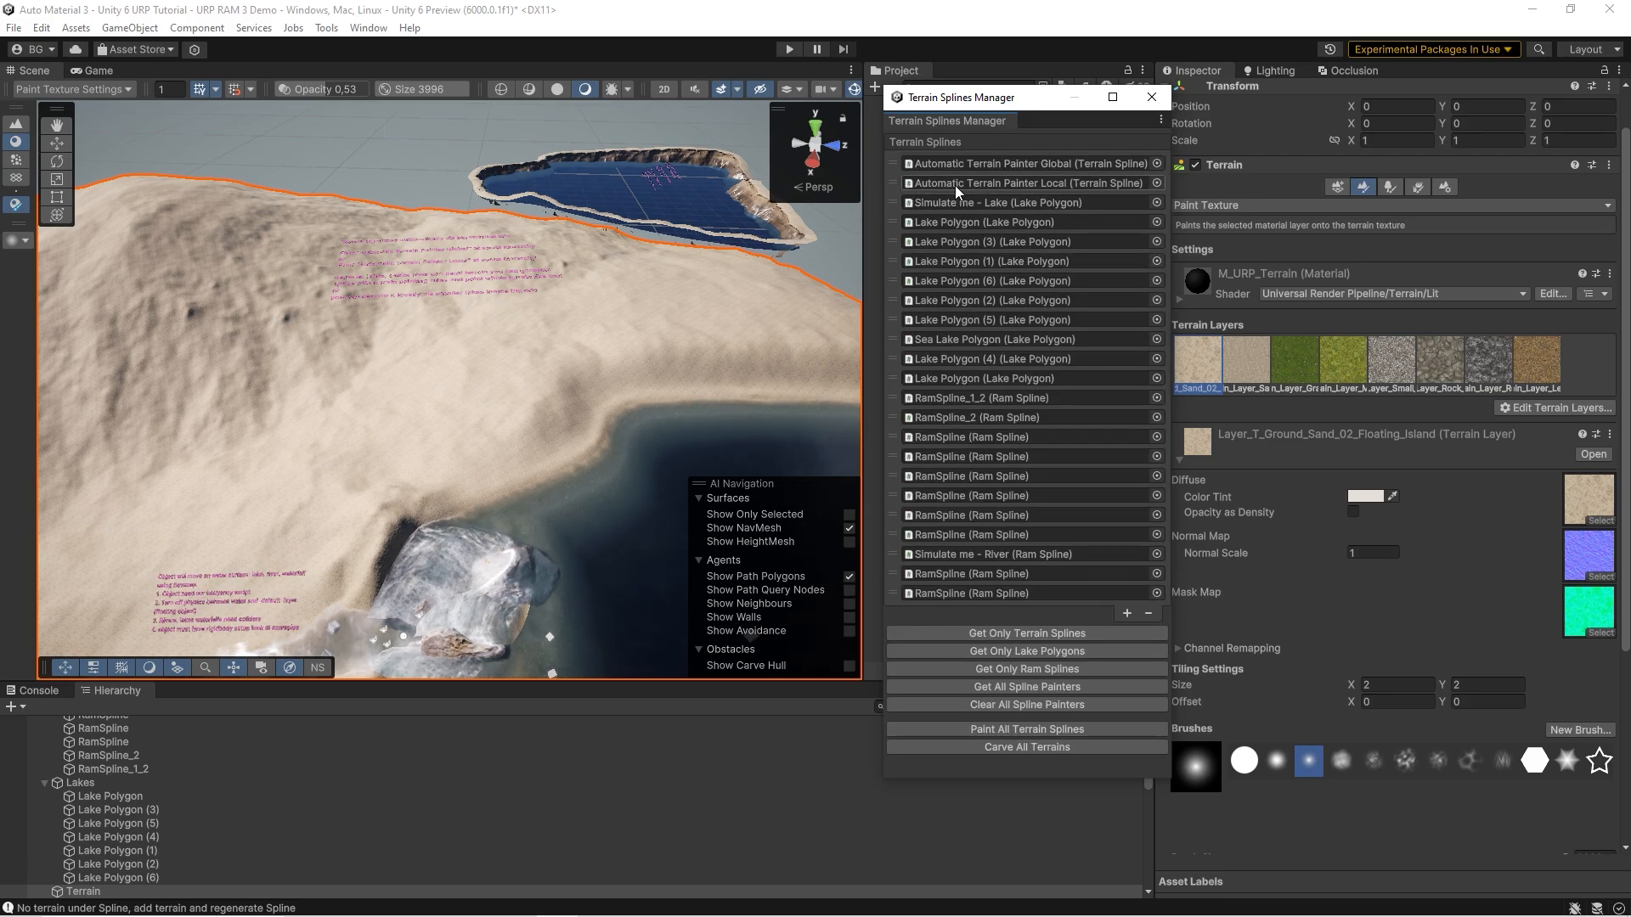
# - Place Automatic Terrain Painter Local above Automatic Terrain Painter Global in the manager's list and paint all terrain splines
pyautogui.moveTo(592, 226); pyautogui.dragTo(690, 238, button='right')
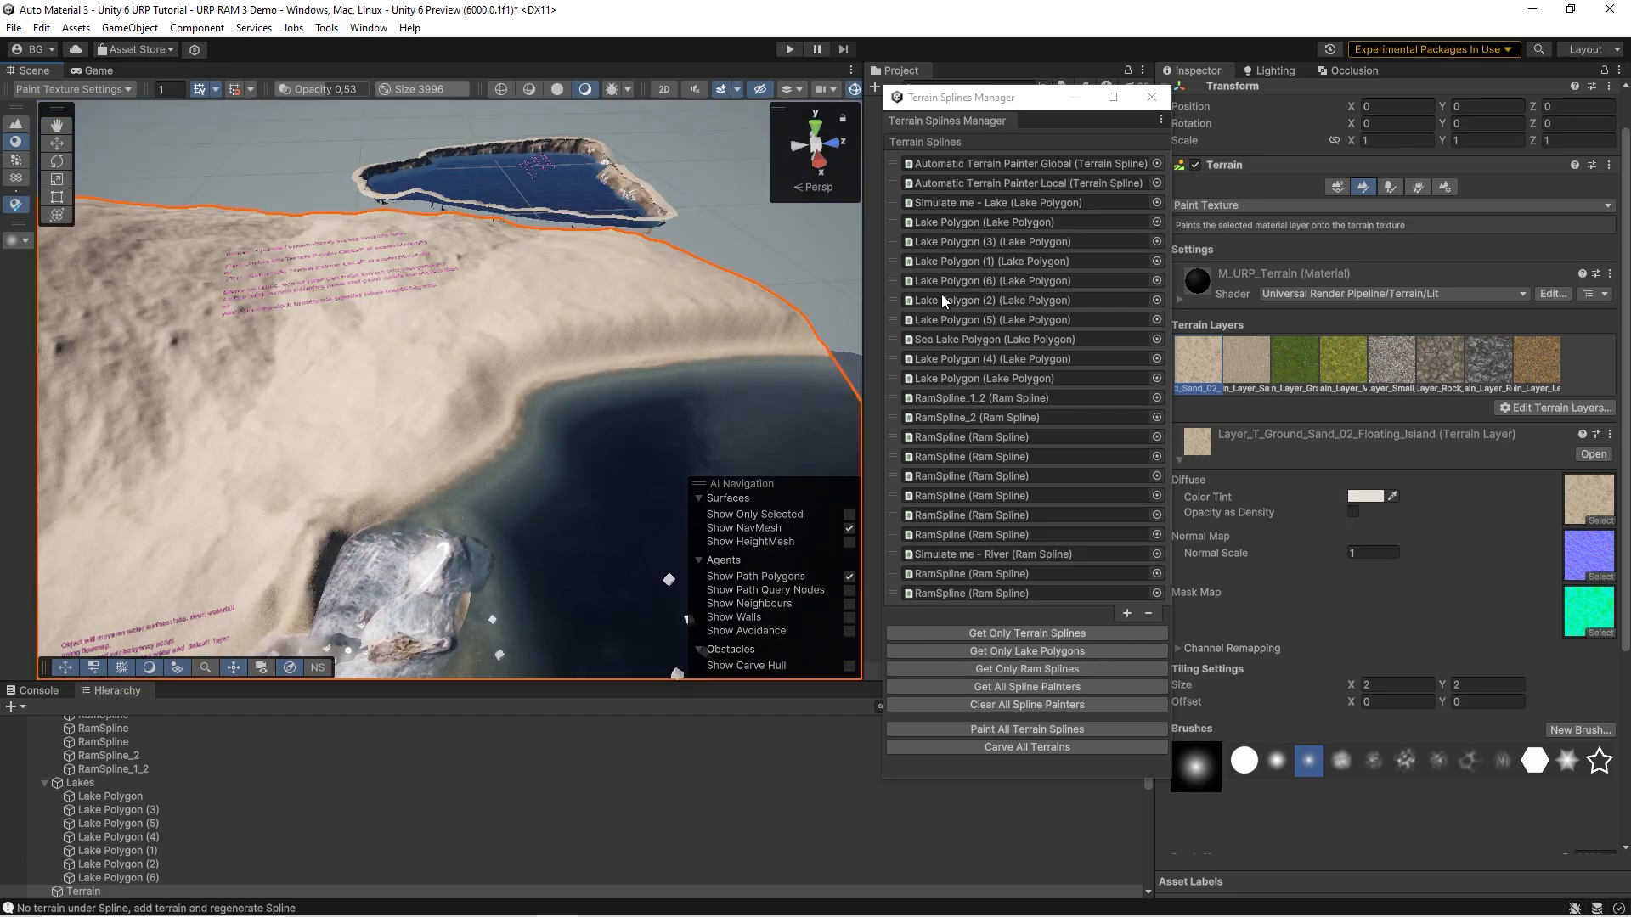
pyautogui.moveTo(893, 184); pyautogui.dragTo(892, 166)
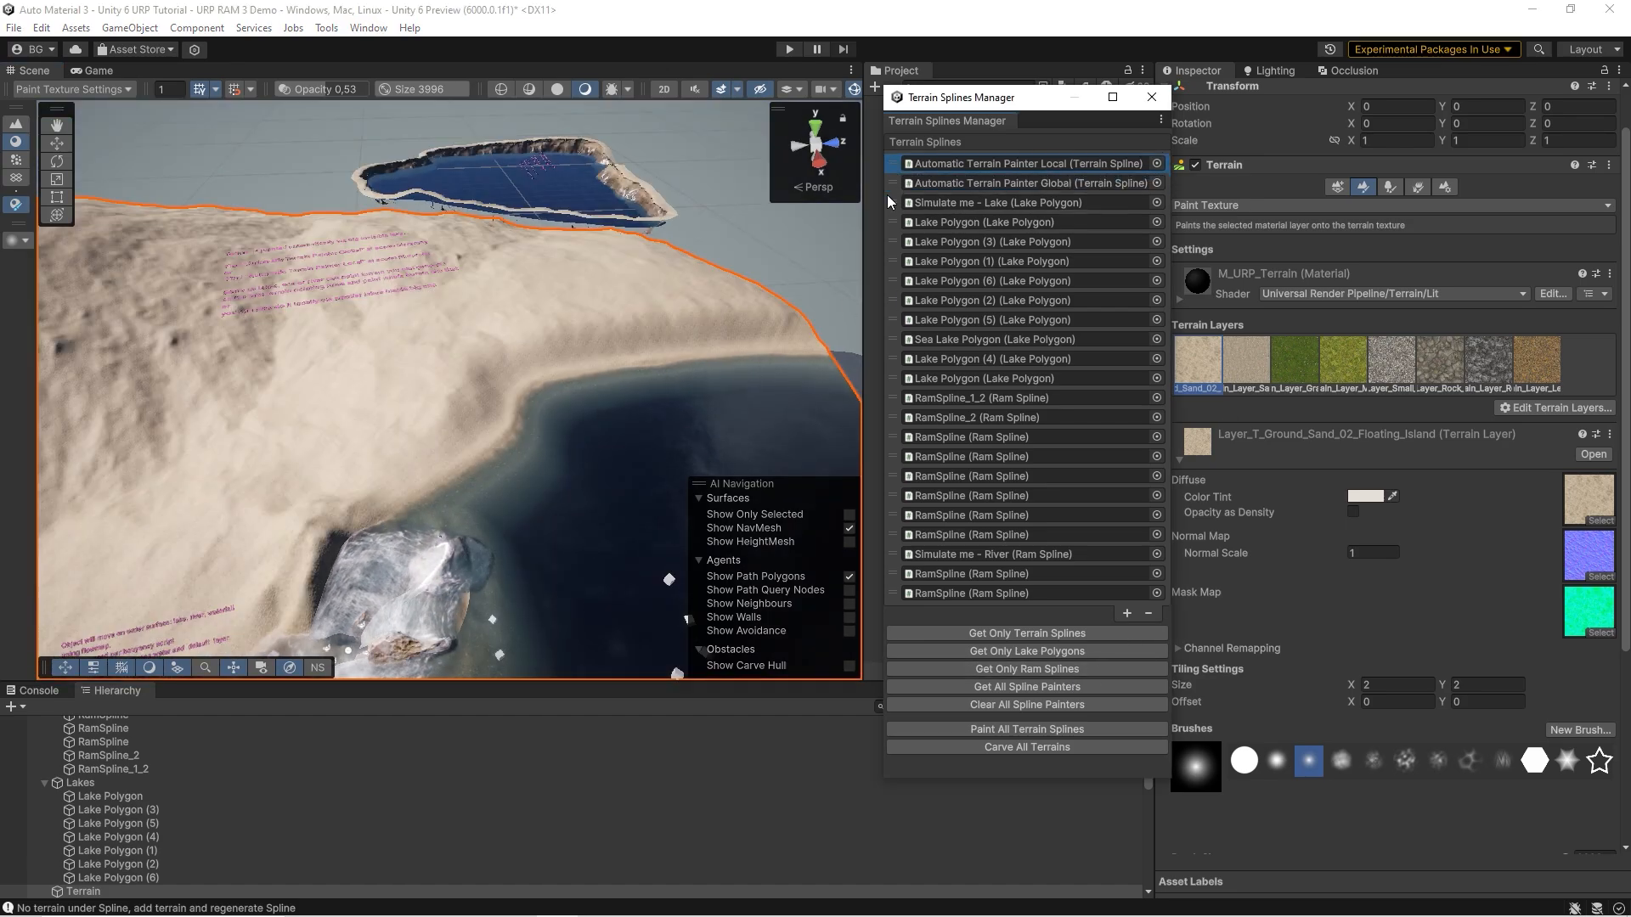
pyautogui.click(1001, 731)
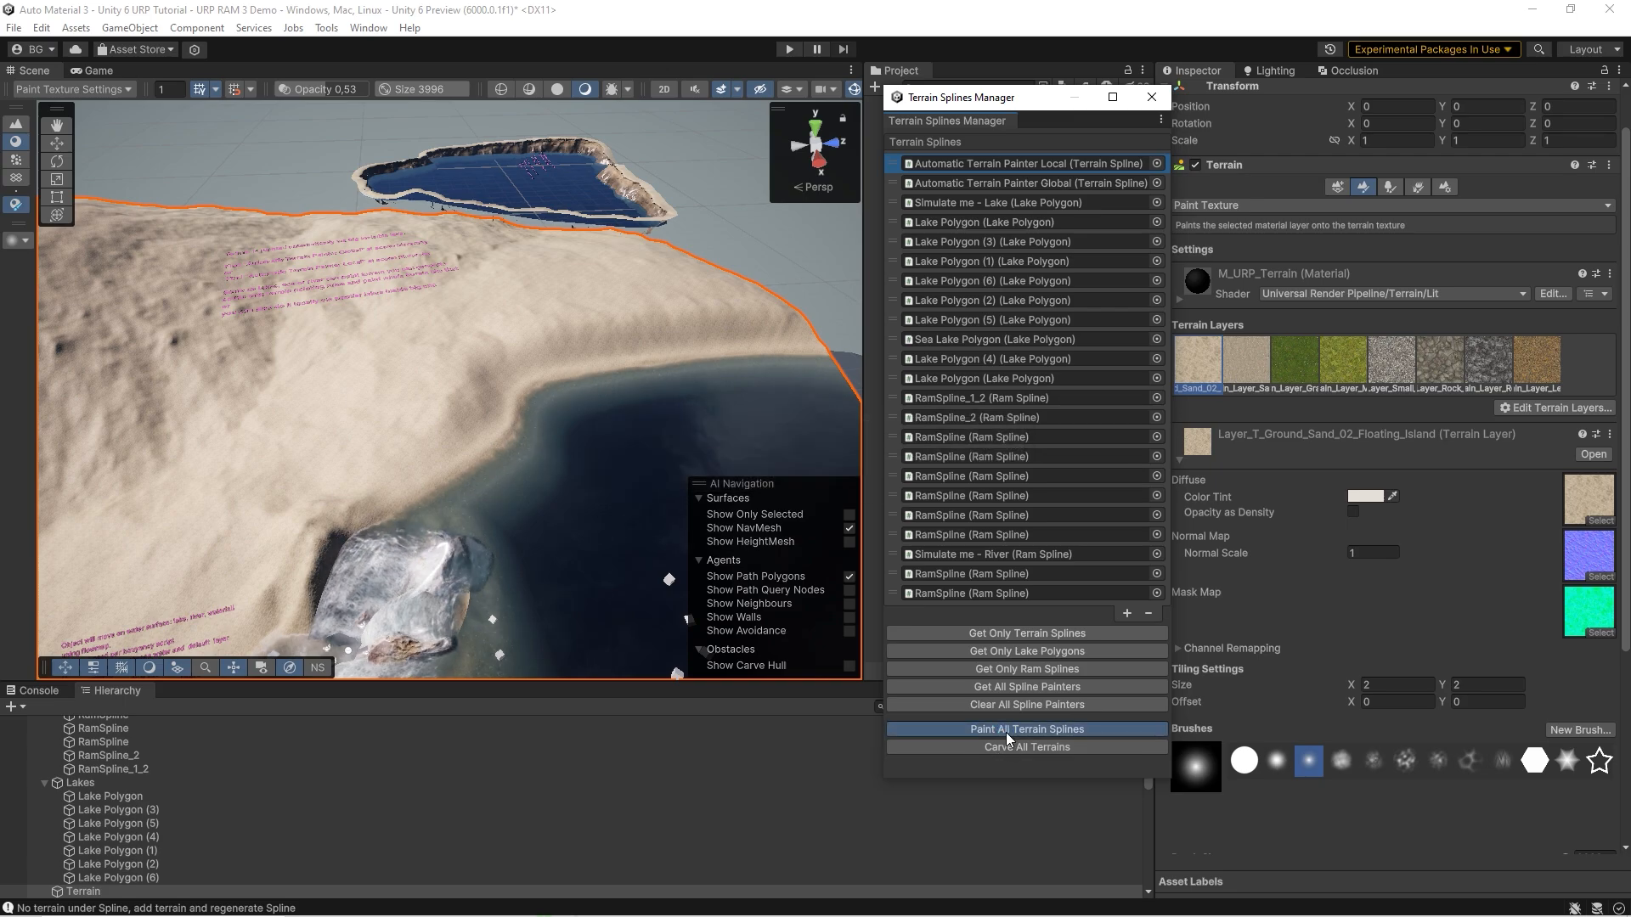
# - Place Automatic Terrain Painter Local below Automatic Terrain Painter Global, paint all terrain splines, and close the Terrain Splines Manager after inspecting the painted areas
pyautogui.moveTo(895, 167); pyautogui.dragTo(893, 182)
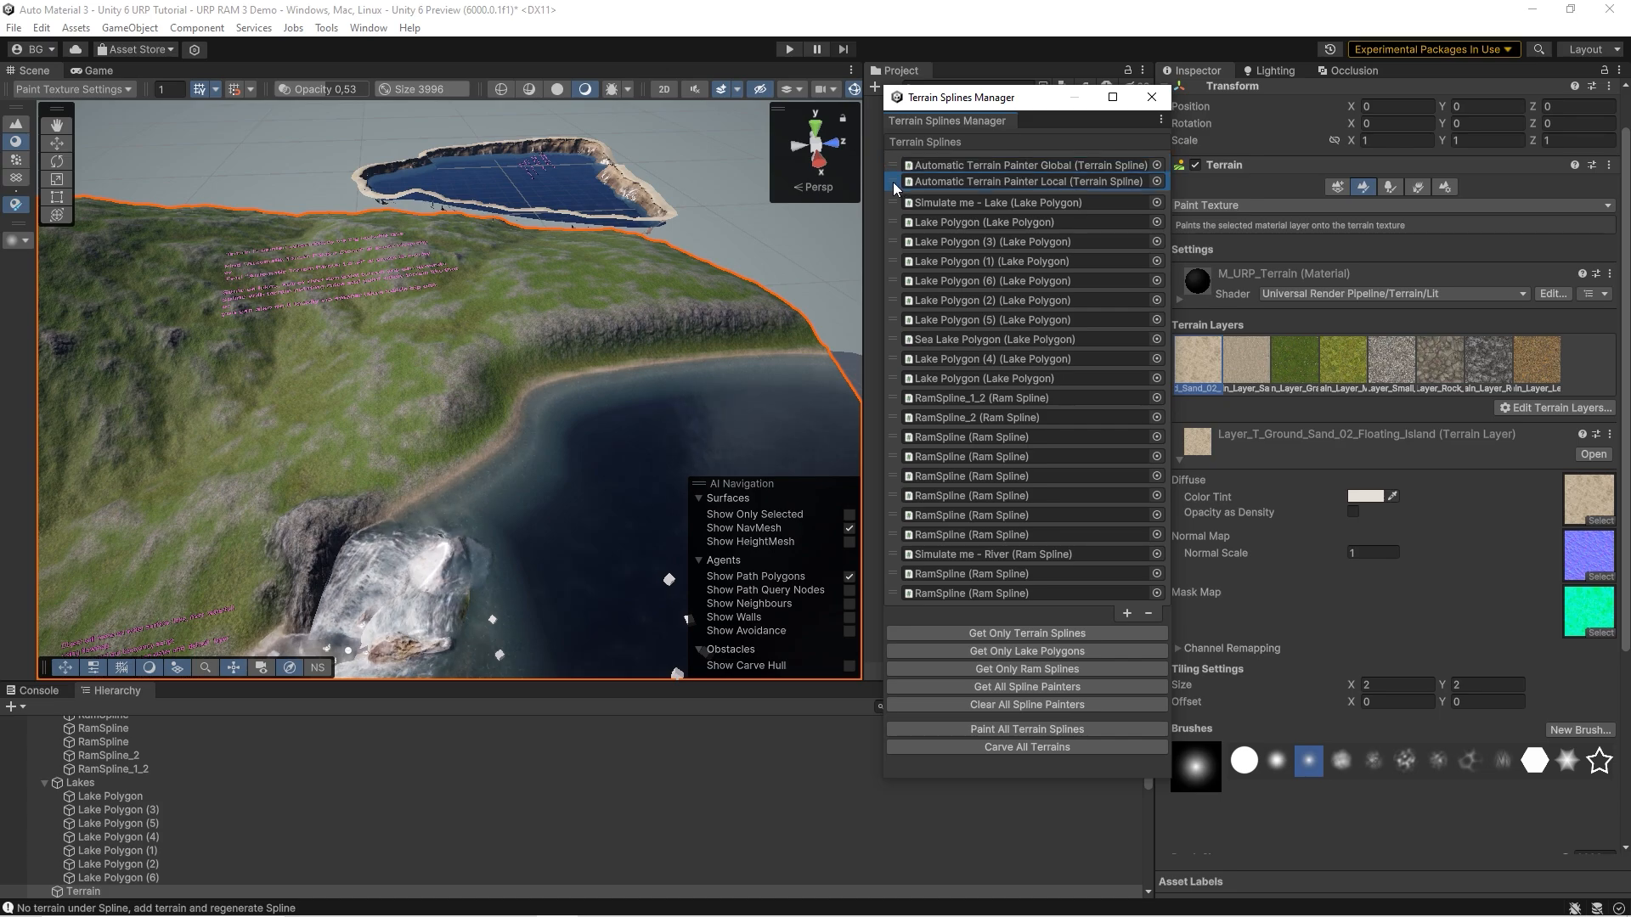
pyautogui.click(1004, 732)
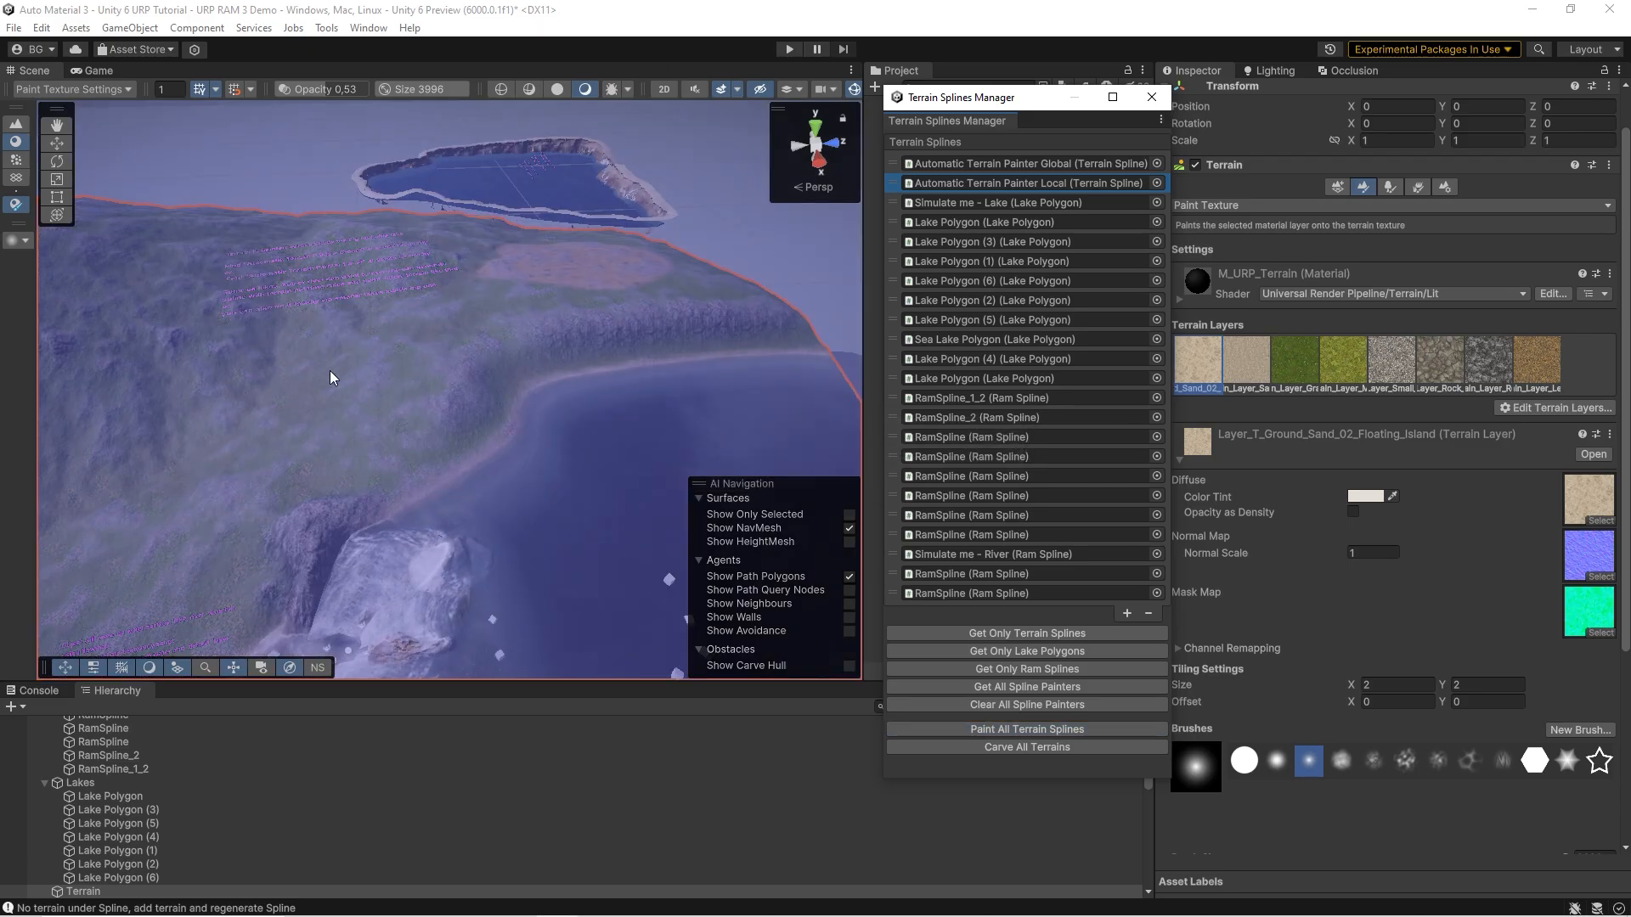
pyautogui.moveTo(557, 211); pyautogui.dragTo(358, 338, button='right')
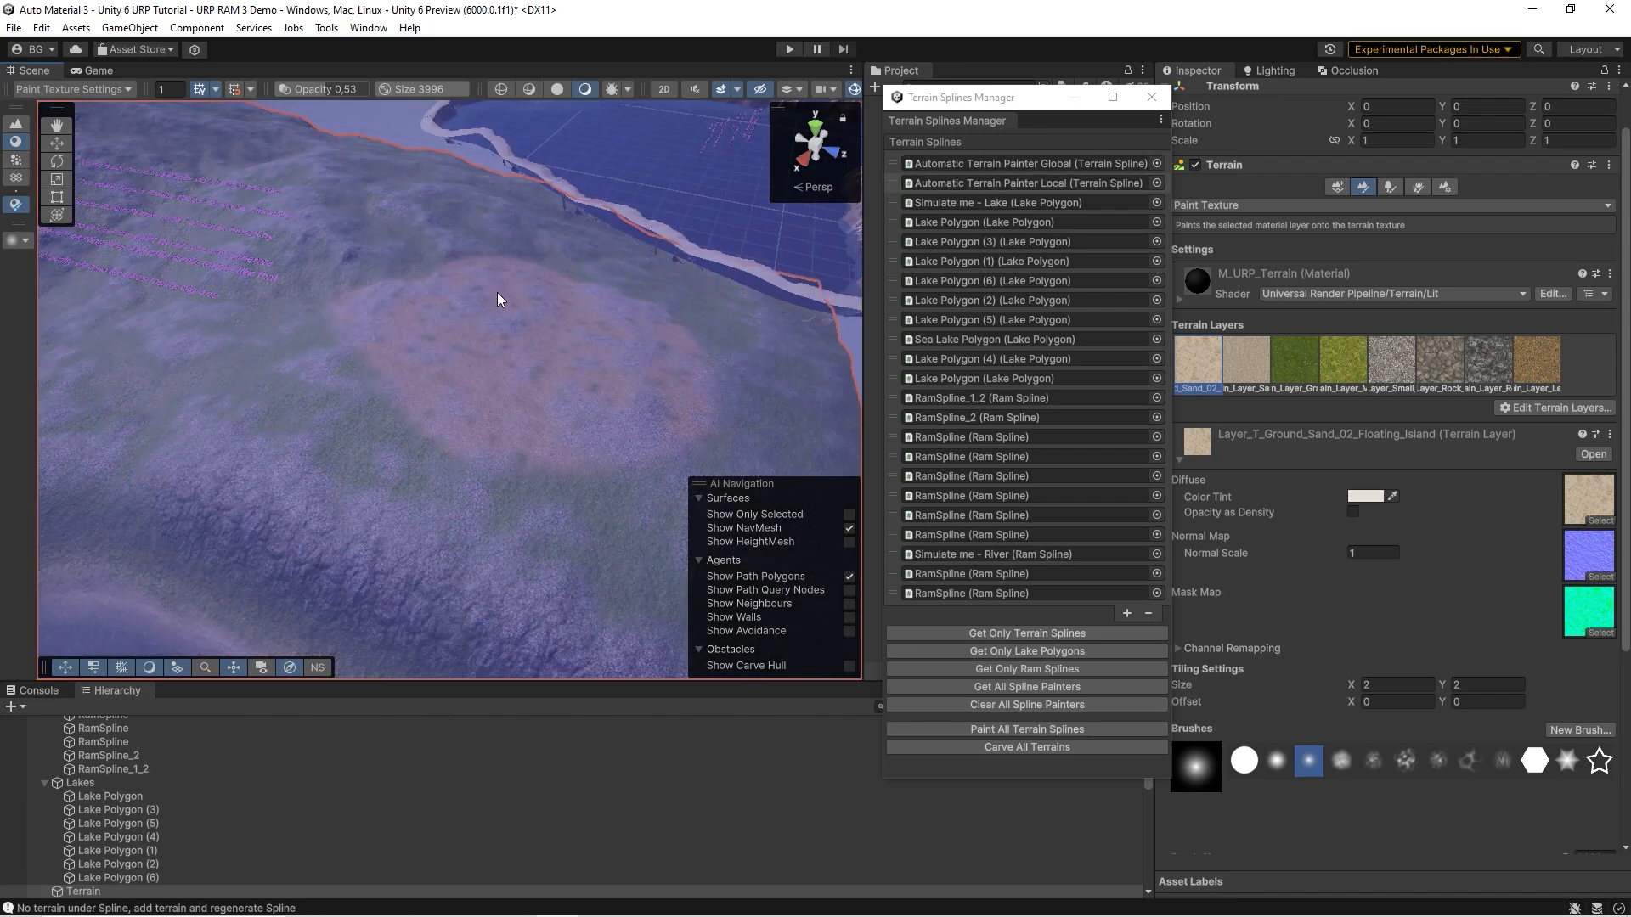
pyautogui.moveTo(516, 304); pyautogui.dragTo(421, 304, button='right')
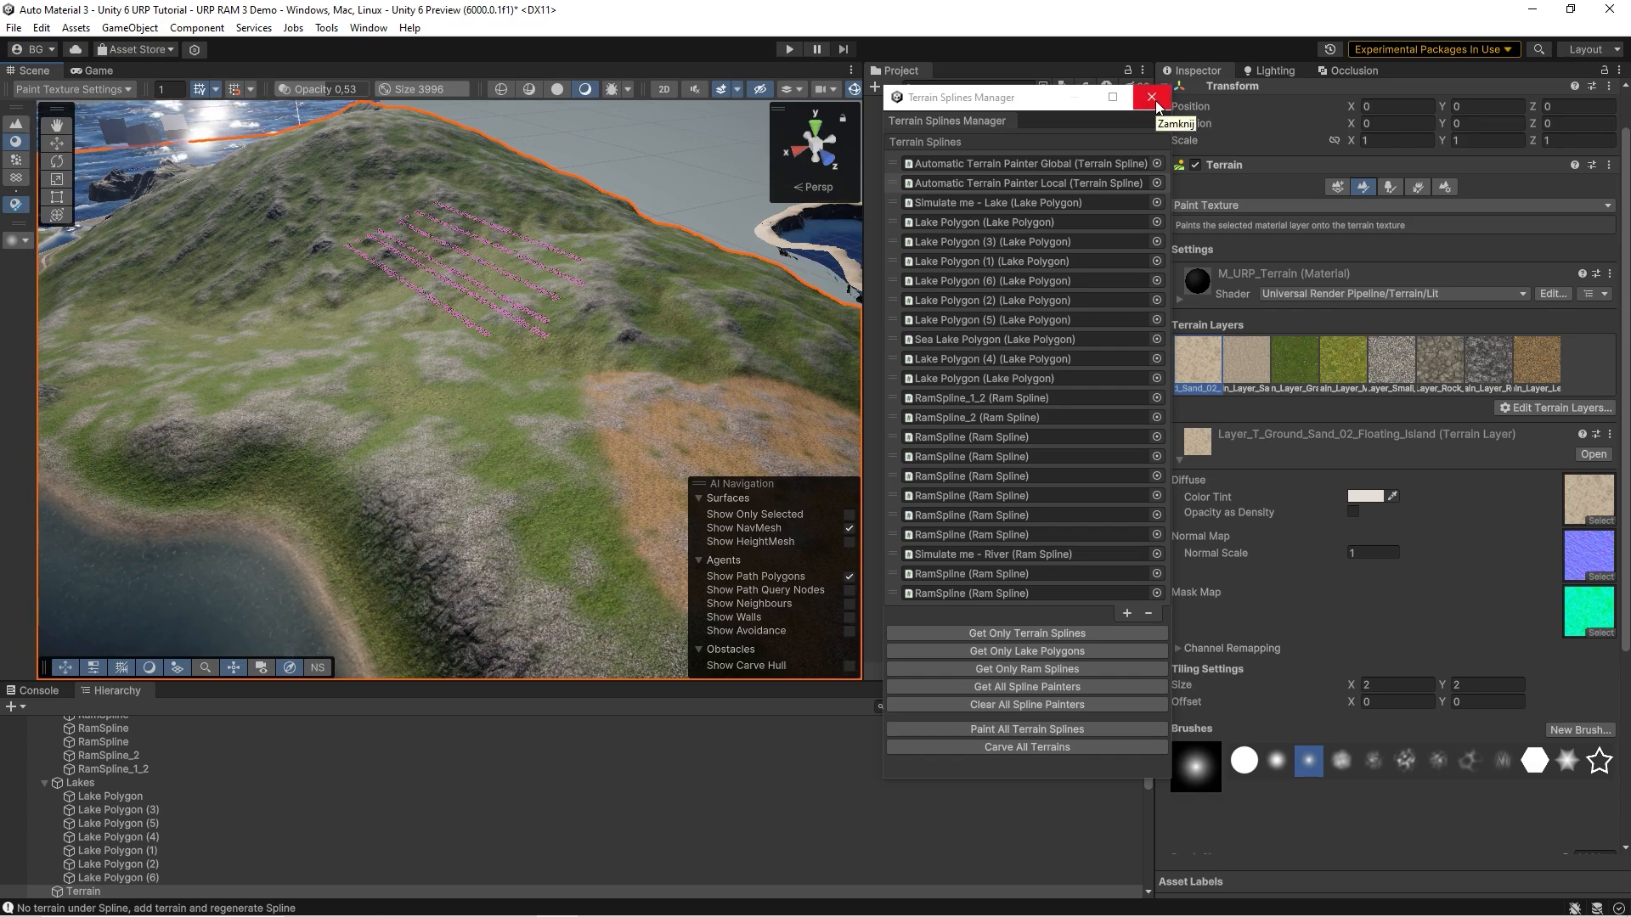
pyautogui.moveTo(671, 331); pyautogui.dragTo(752, 321, button='right')
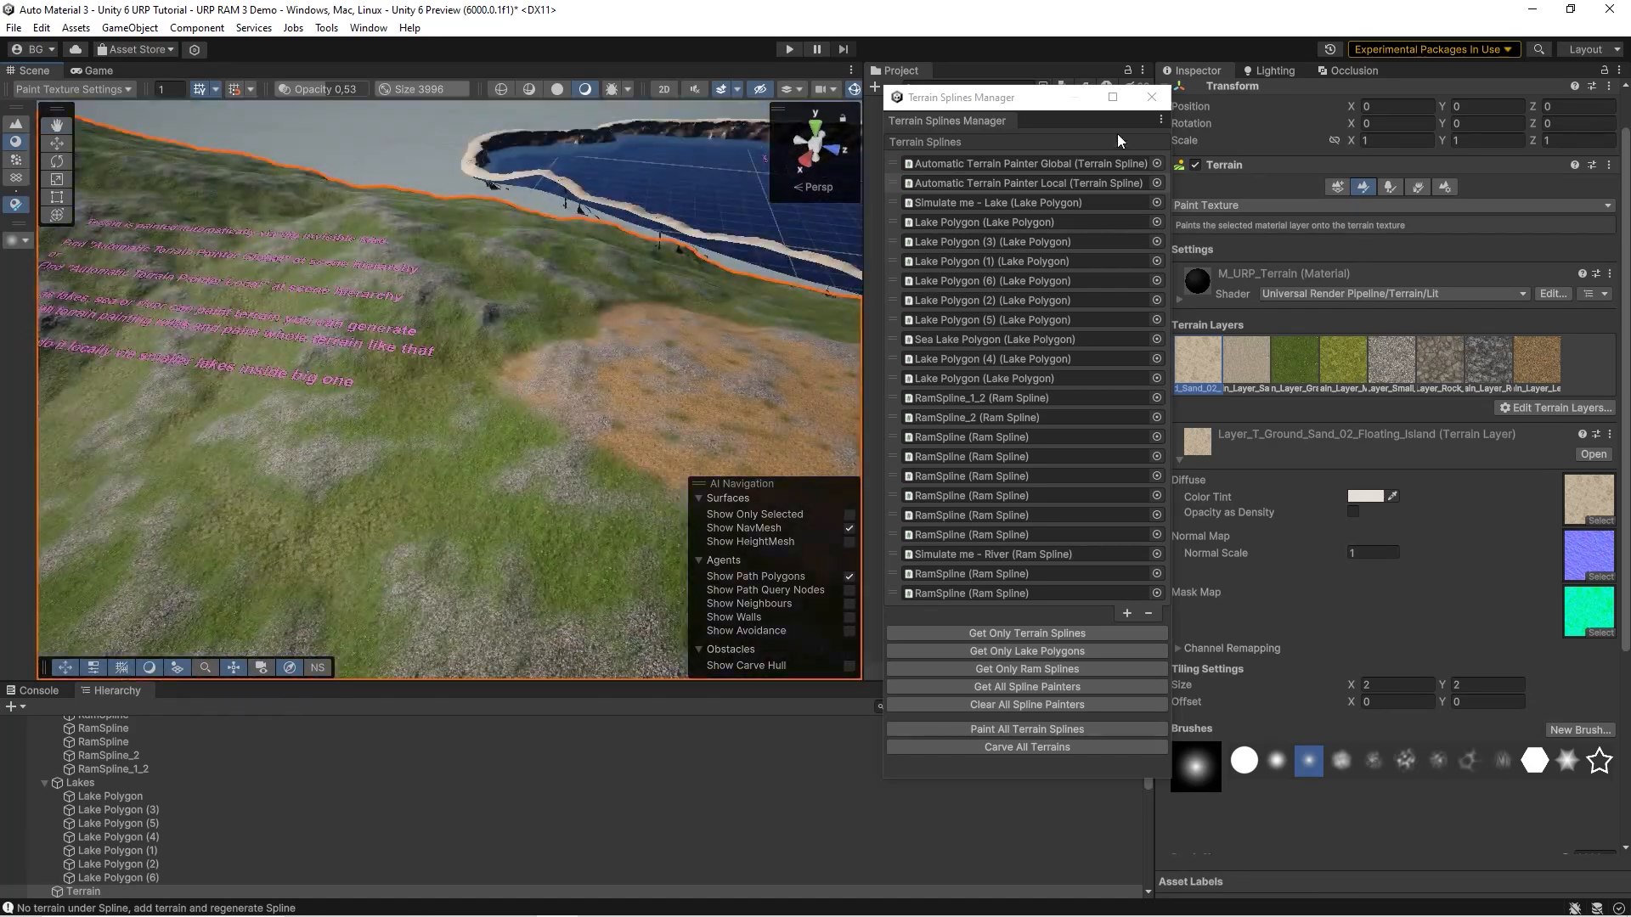
pyautogui.click(1152, 98)
# - Collapse the Roads group, select the Physics Showcase object, and view its floating cubes on the lake beside the waterfall
pyautogui.click(1037, 422)
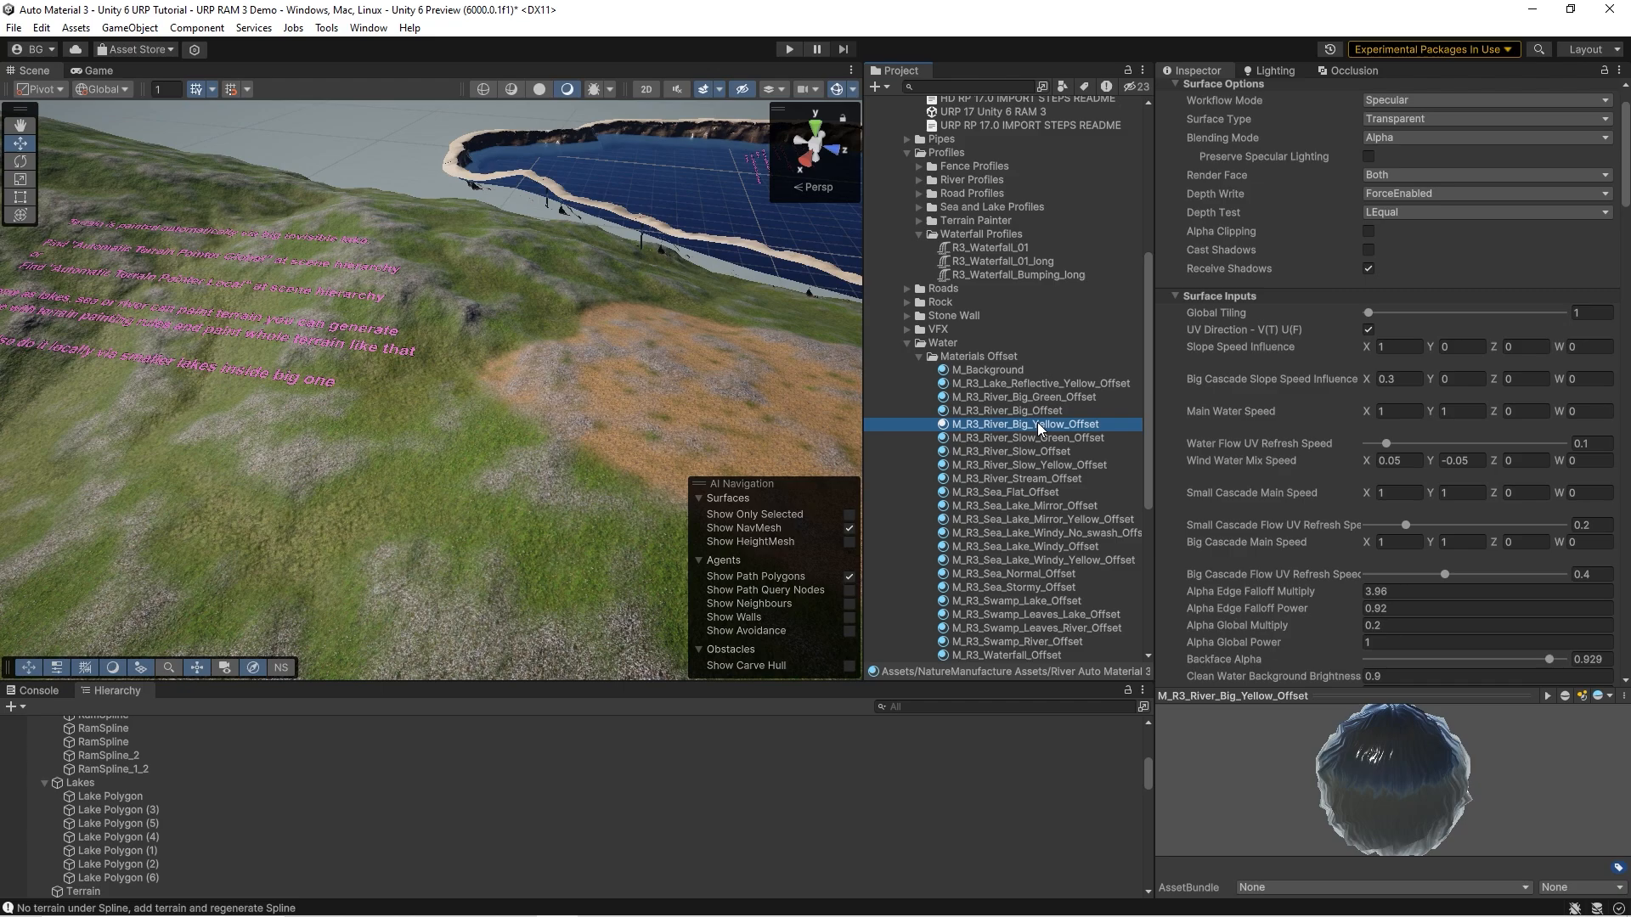
pyautogui.scroll(5, 337, 720)
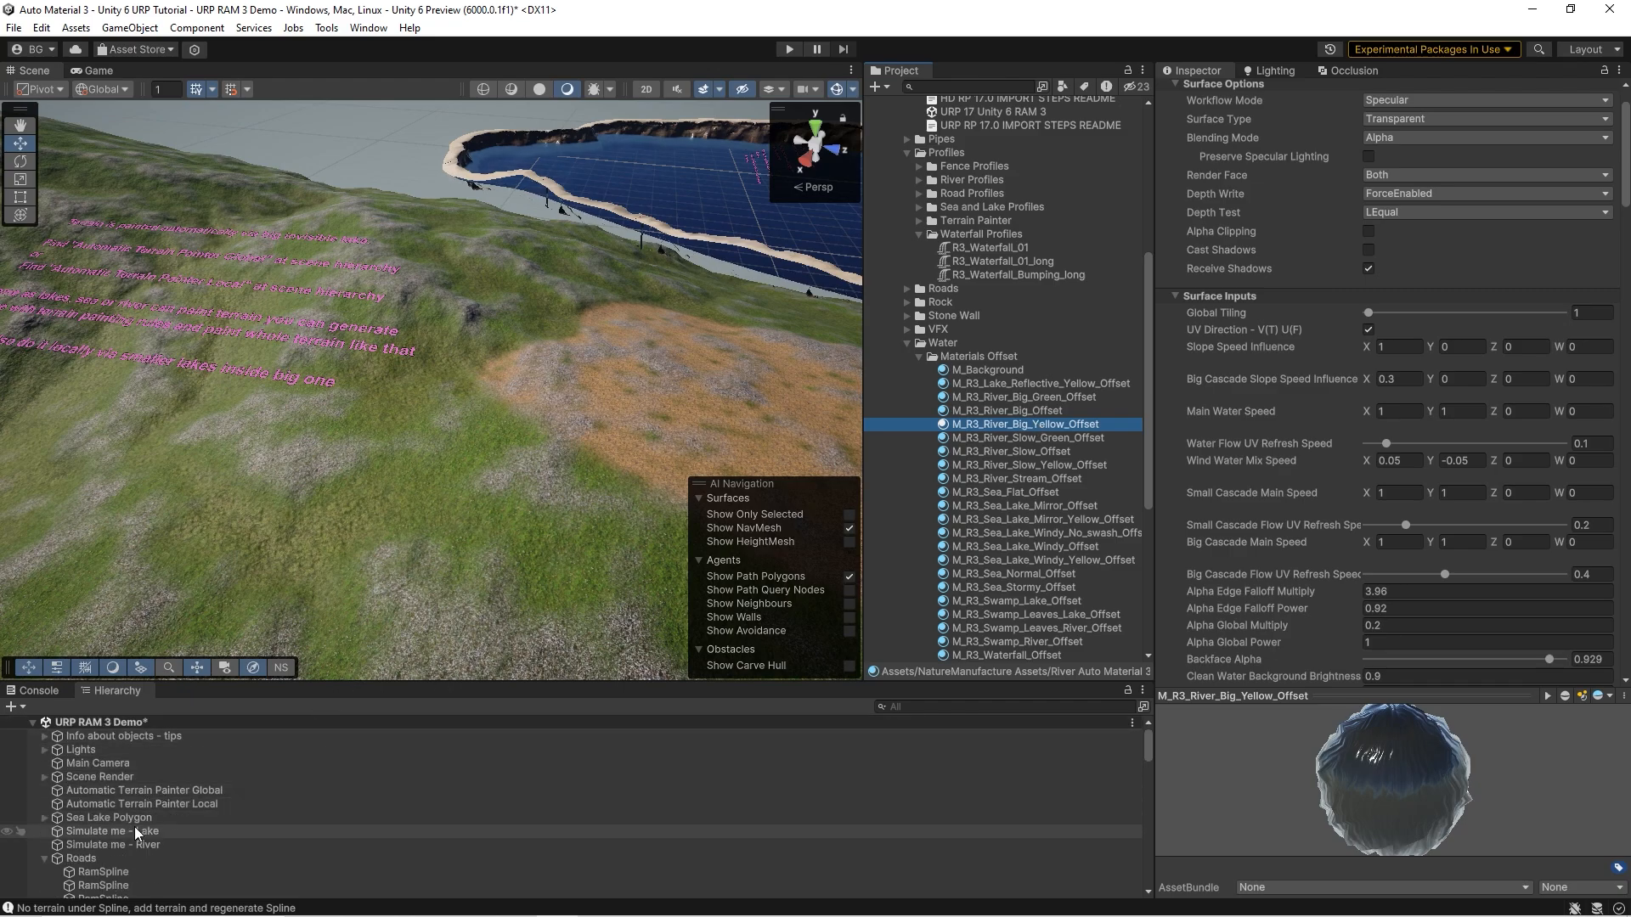
pyautogui.click(44, 858)
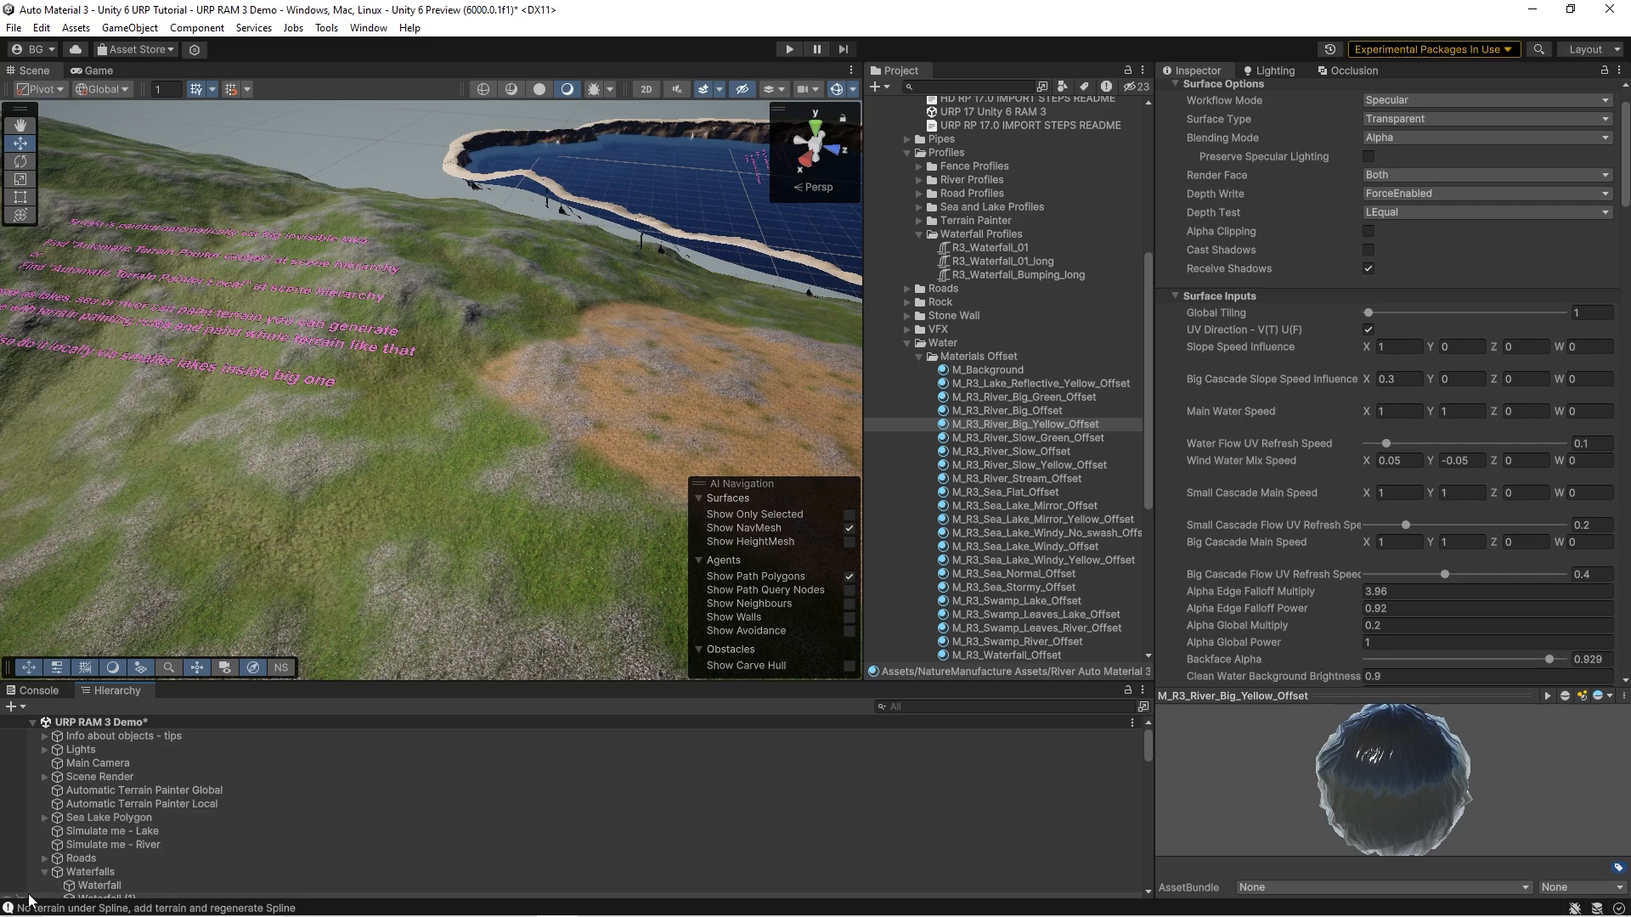
pyautogui.scroll(-5, 166, 803)
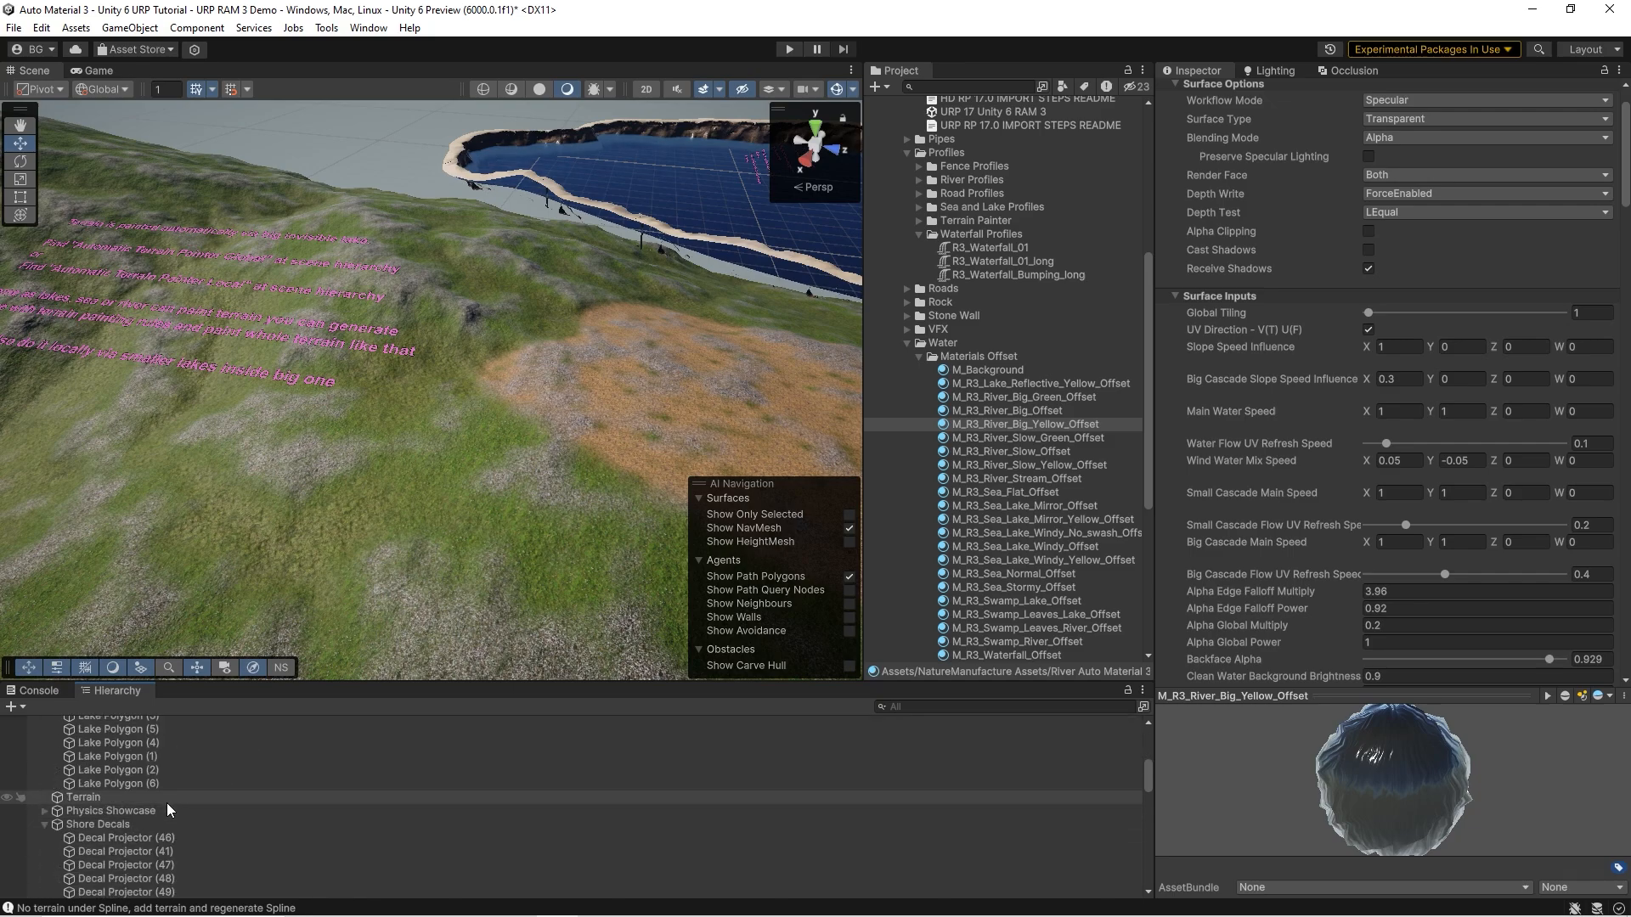
pyautogui.click(119, 811)
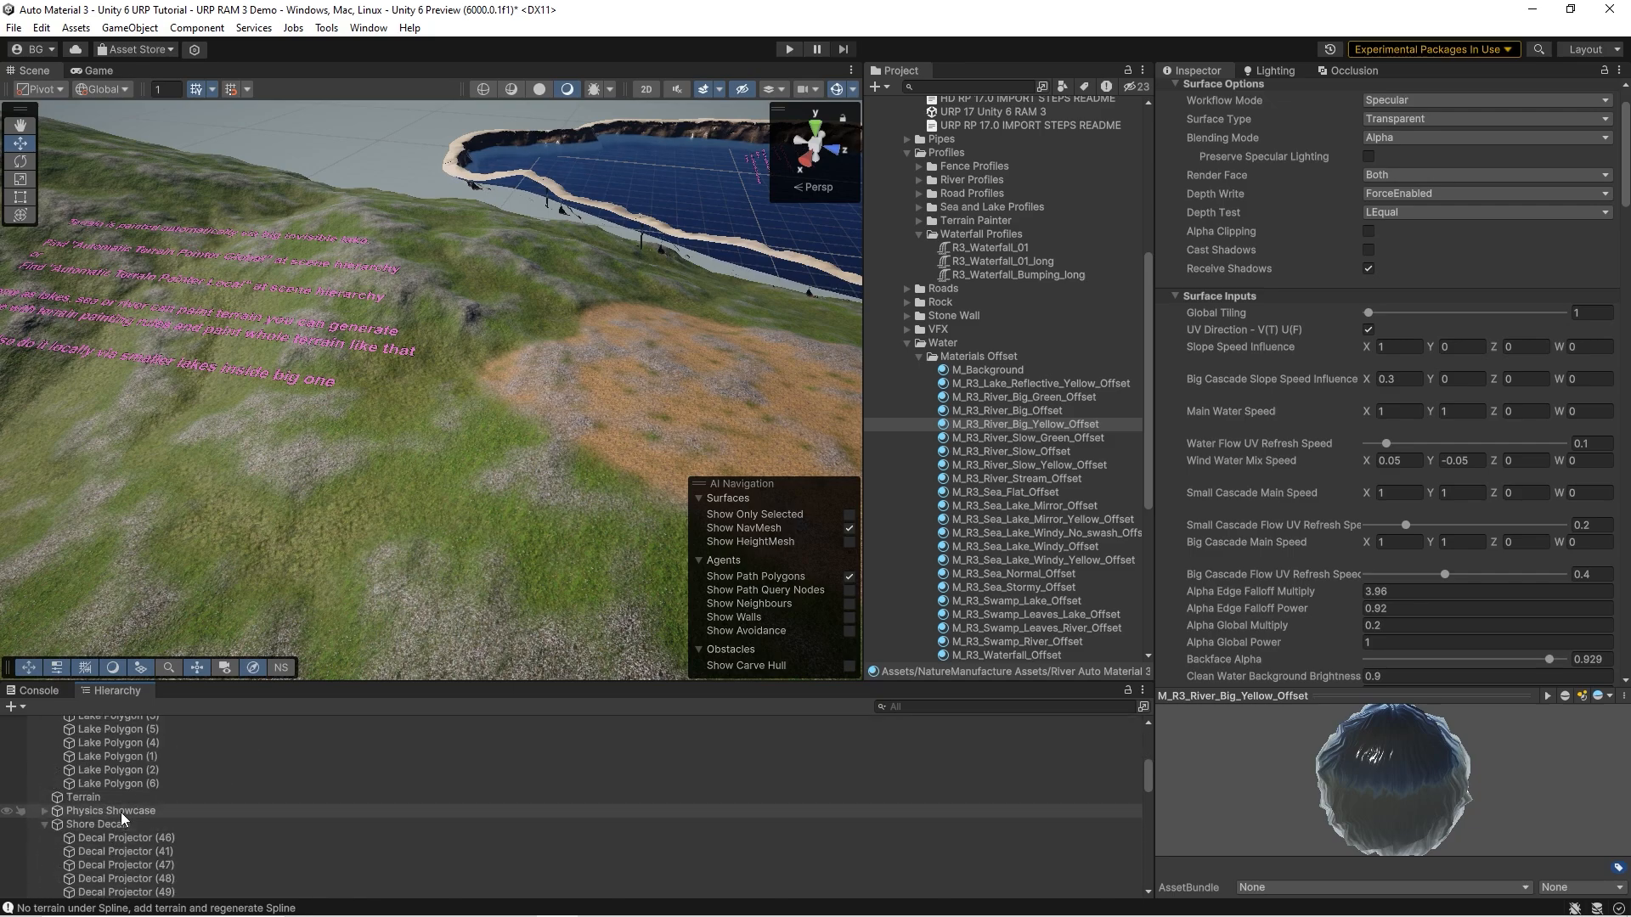
pyautogui.press('f')
pyautogui.keyDown('alt'); pyautogui.moveTo(259, 509); pyautogui.dragTo(384, 275); pyautogui.keyUp('alt')
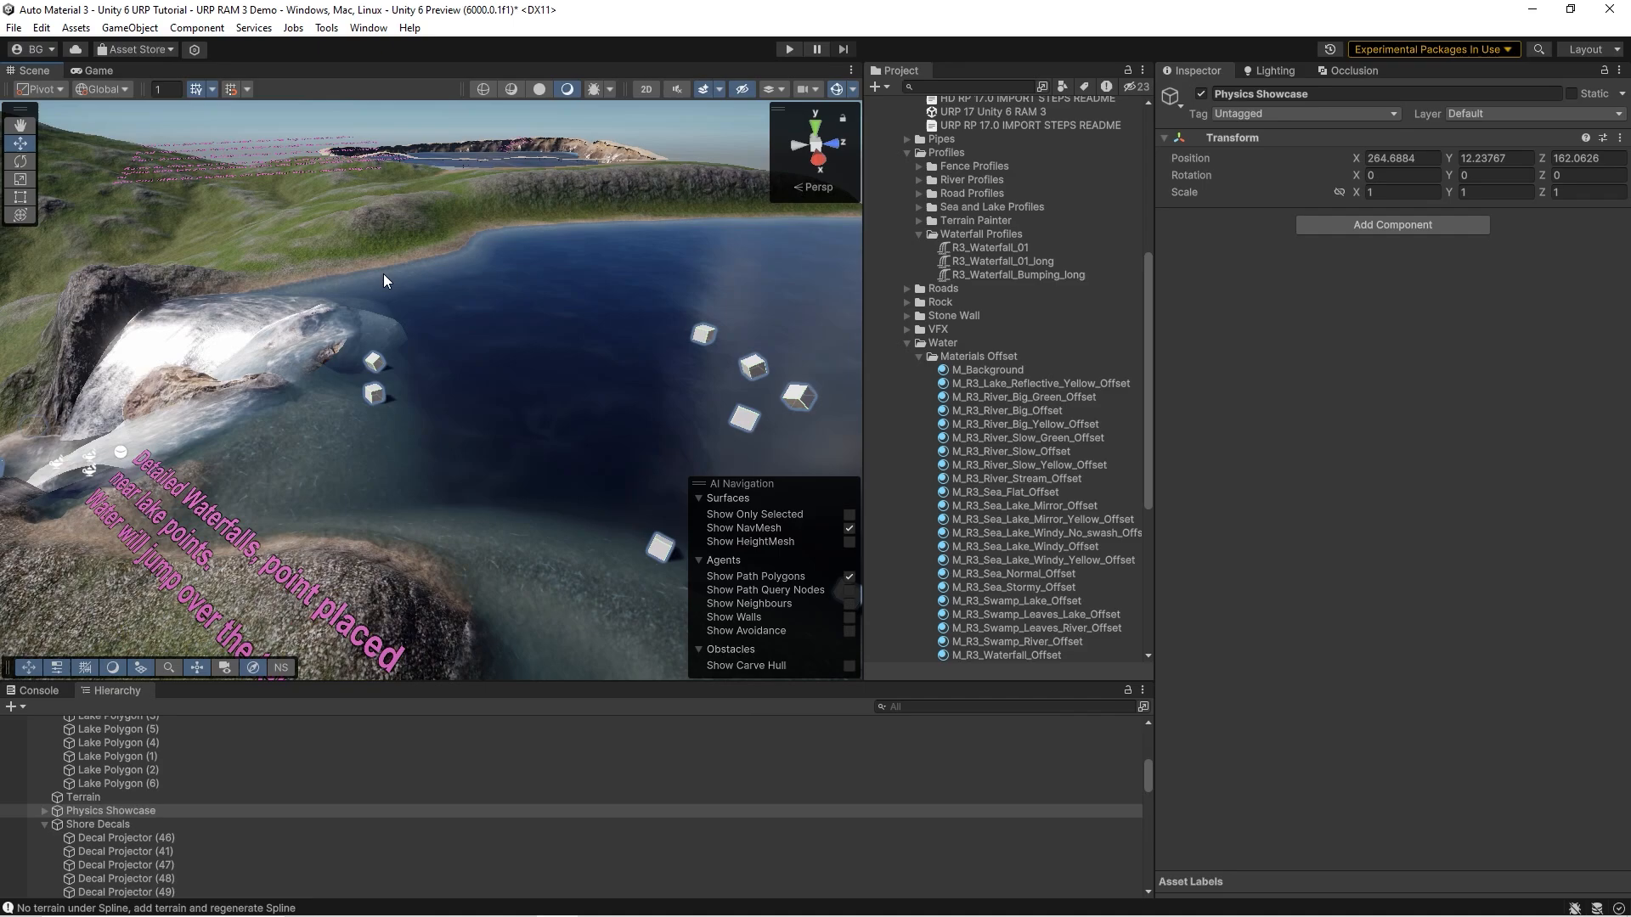
pyautogui.press('w')
pyautogui.moveTo(437, 304); pyautogui.dragTo(410, 319, button='right')
# - Select the nearest floating cube and examine its Box Collider, Rigidbody and Ram Buoyancy components
pyautogui.click(532, 362)
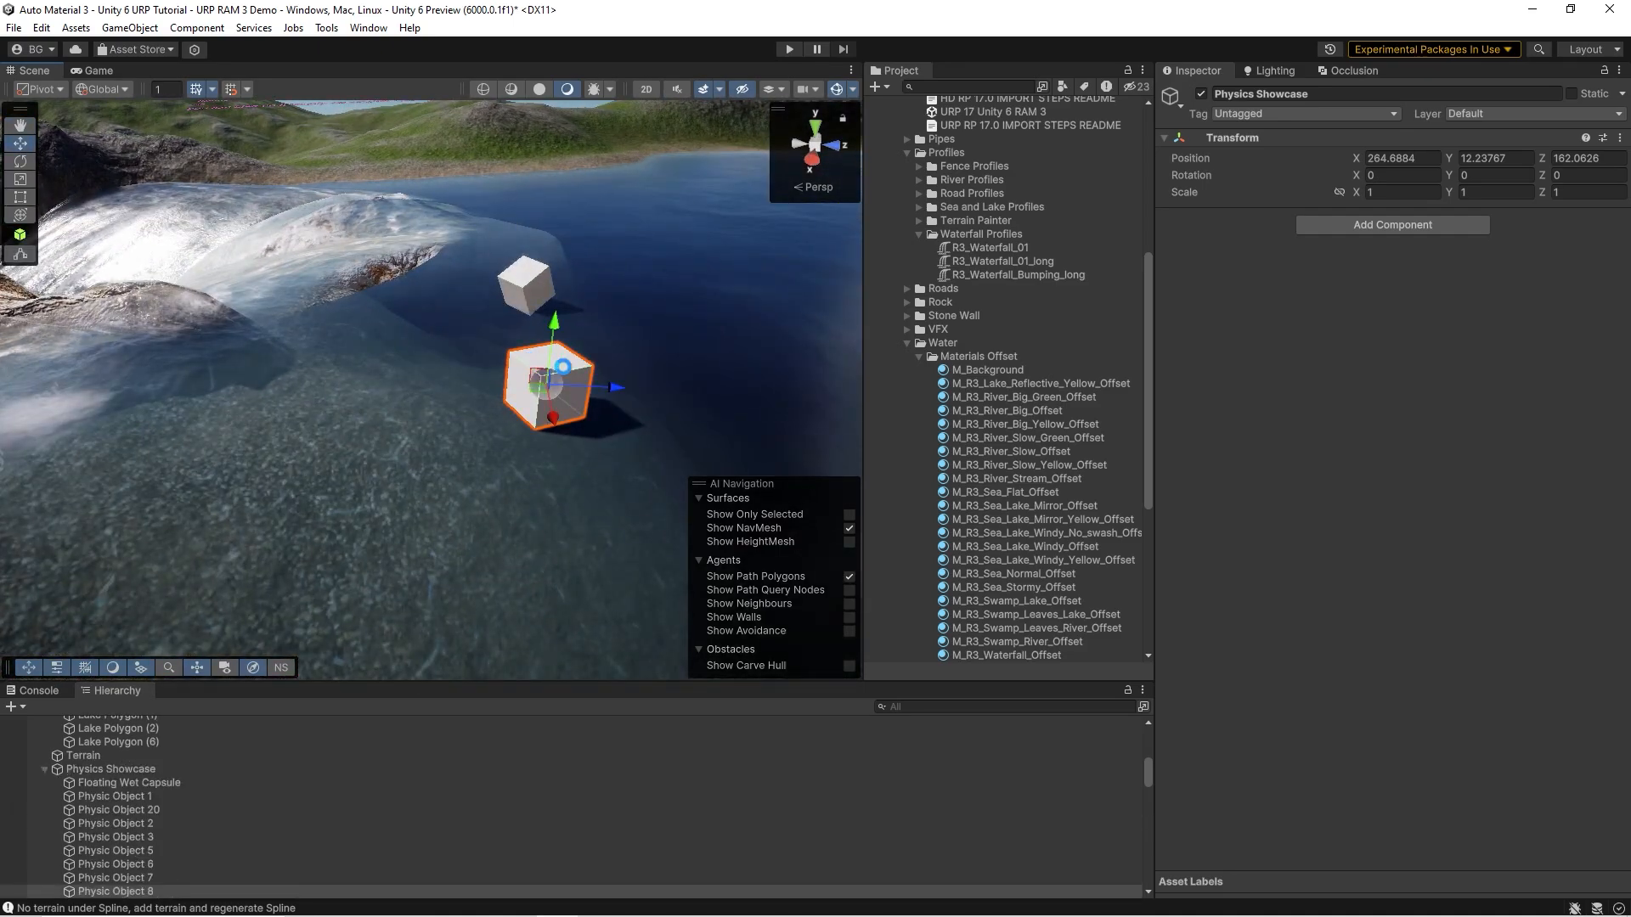
pyautogui.scroll(-6, 1223, 467)
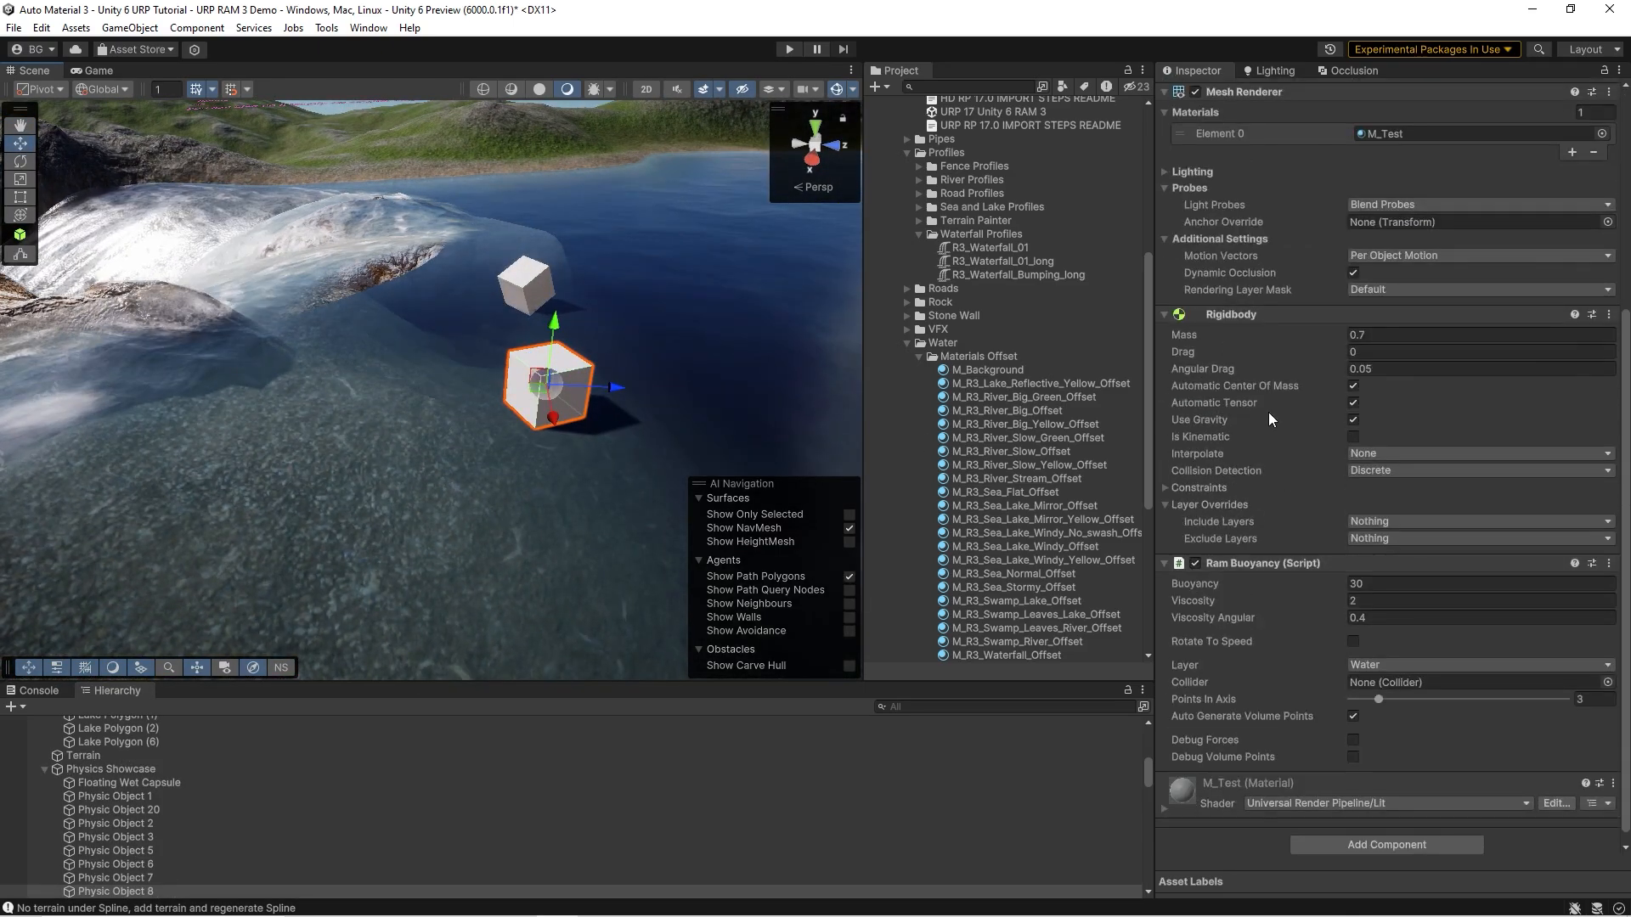
pyautogui.scroll(5, 1255, 350)
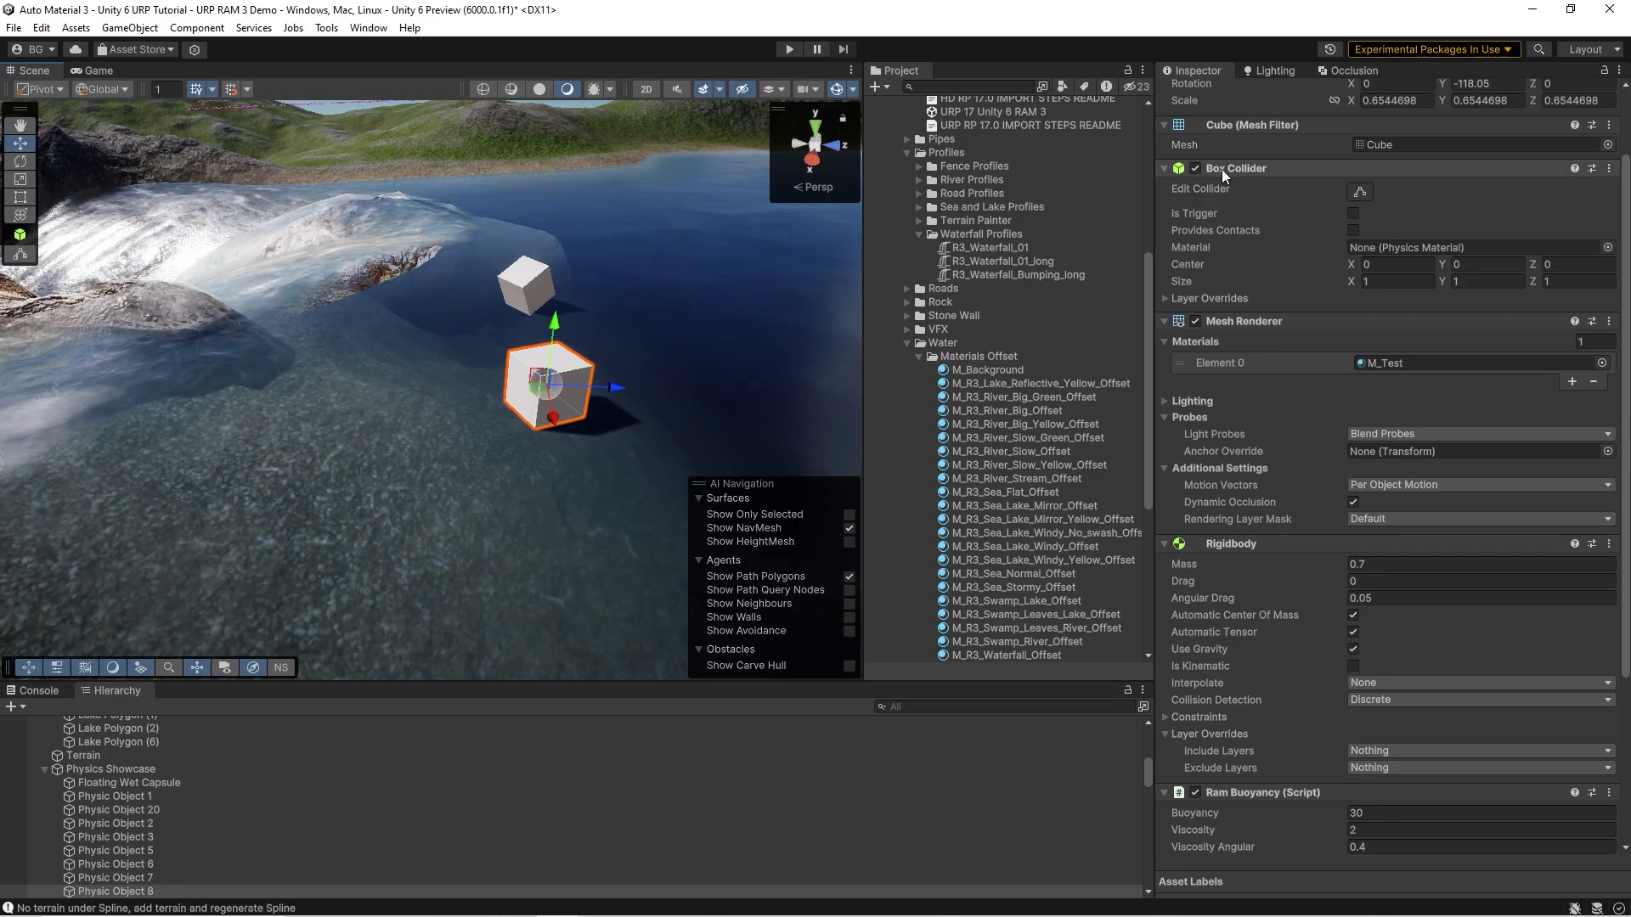
pyautogui.scroll(-5, 1210, 595)
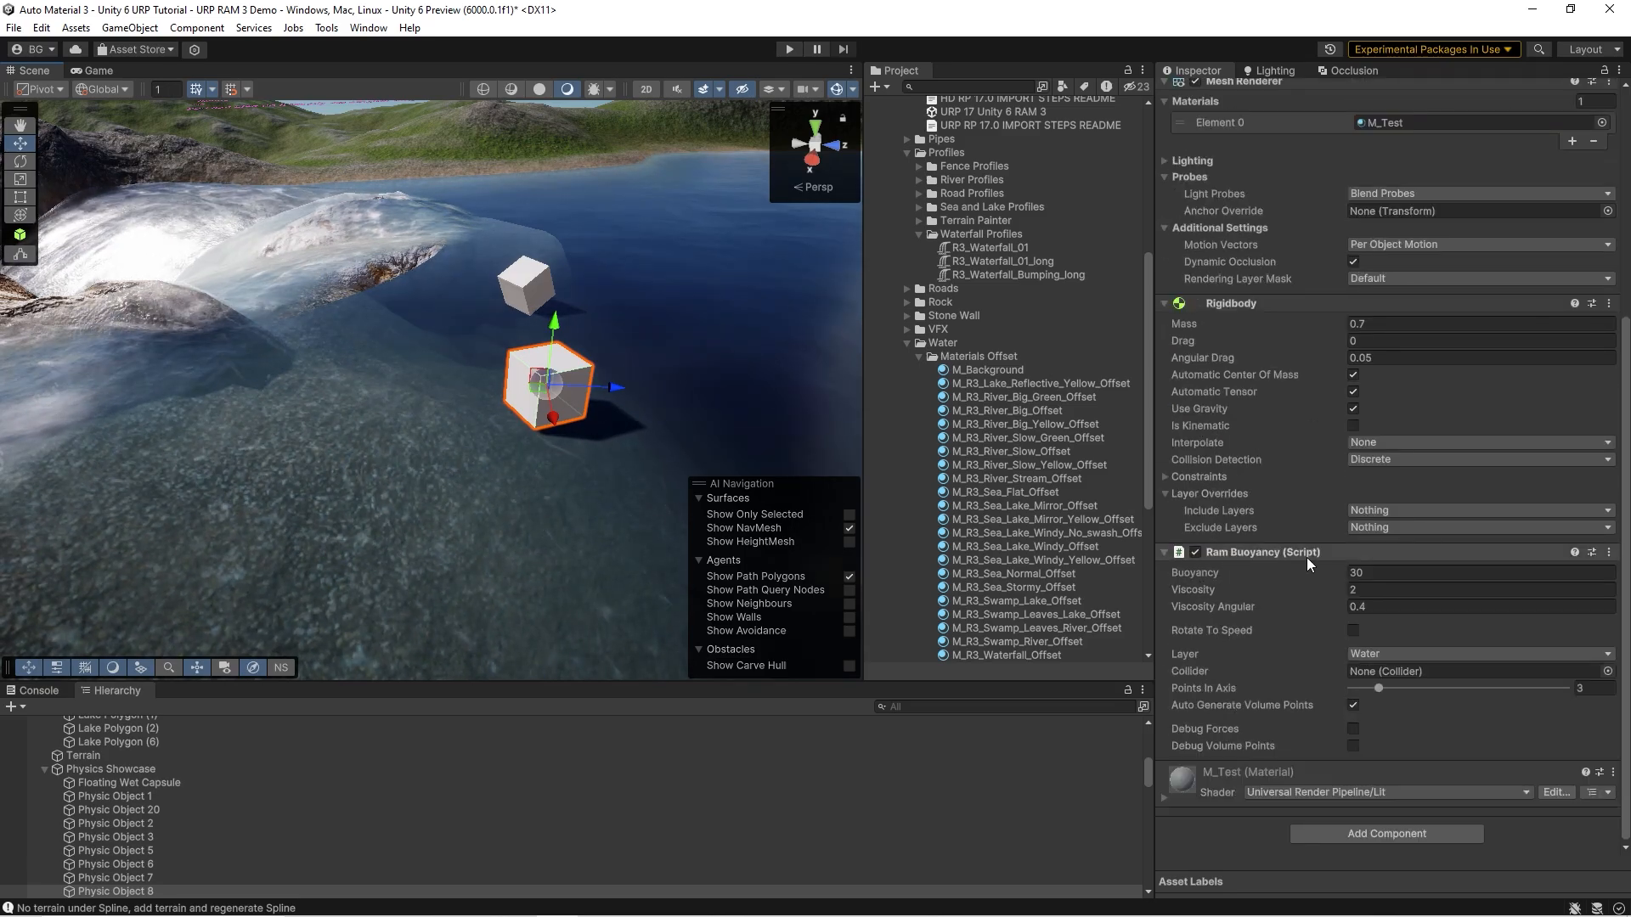
# - Select Lake Polygon (3) beneath the cubes and examine its Mesh Collider and layer assignment
pyautogui.moveTo(440, 524); pyautogui.dragTo(528, 476, button='right')
pyautogui.click(653, 458)
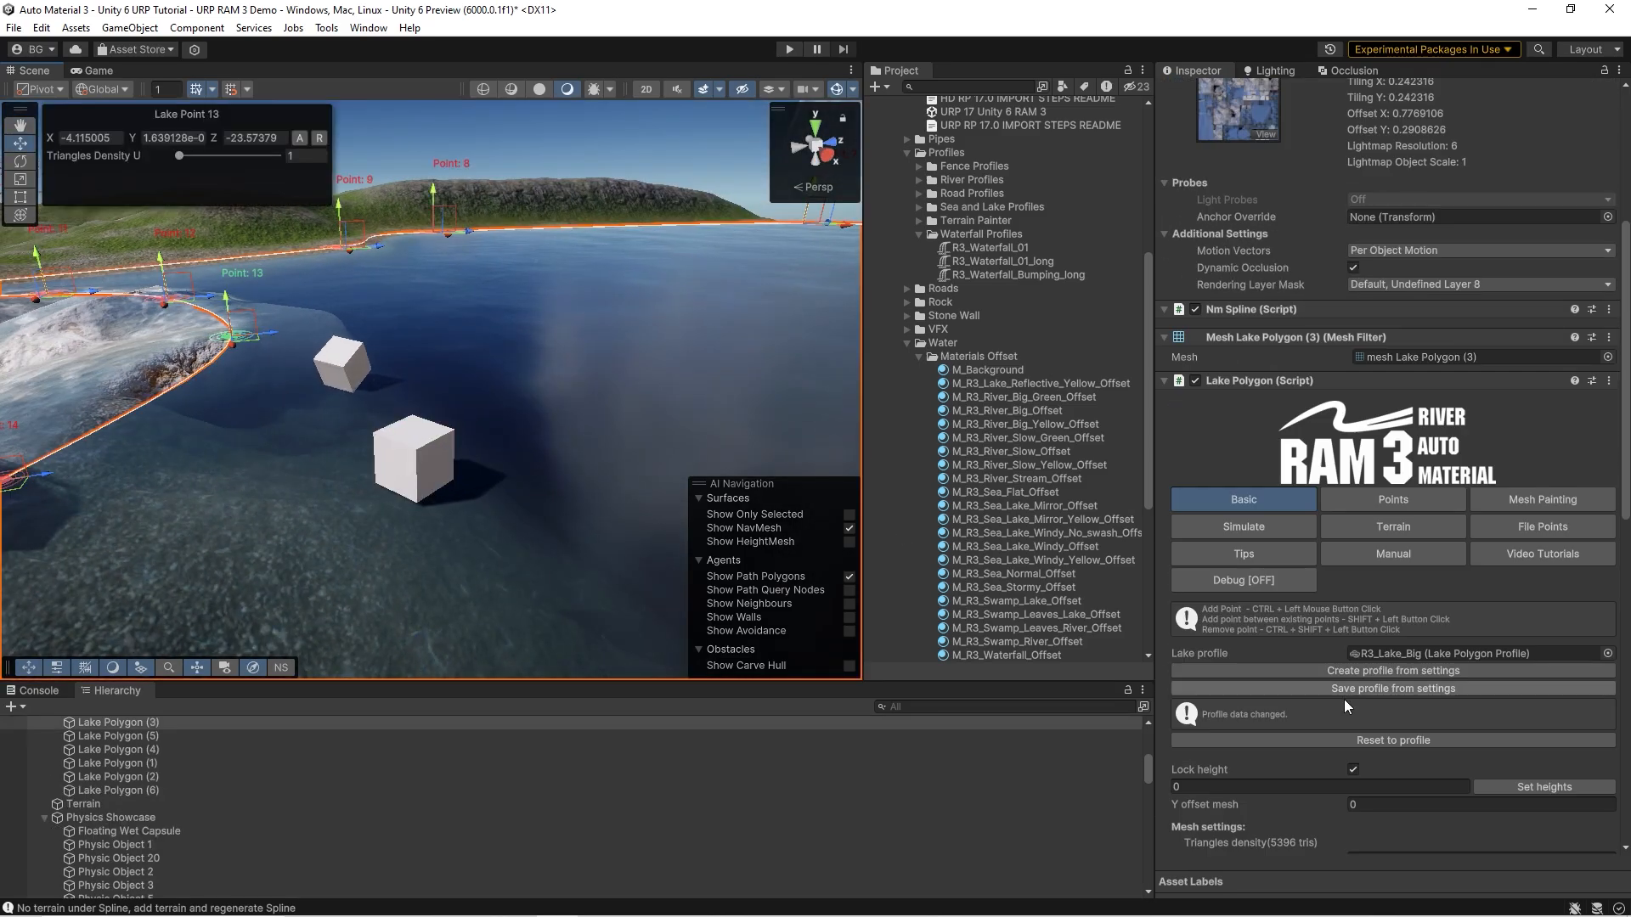
pyautogui.scroll(-10, 1321, 647)
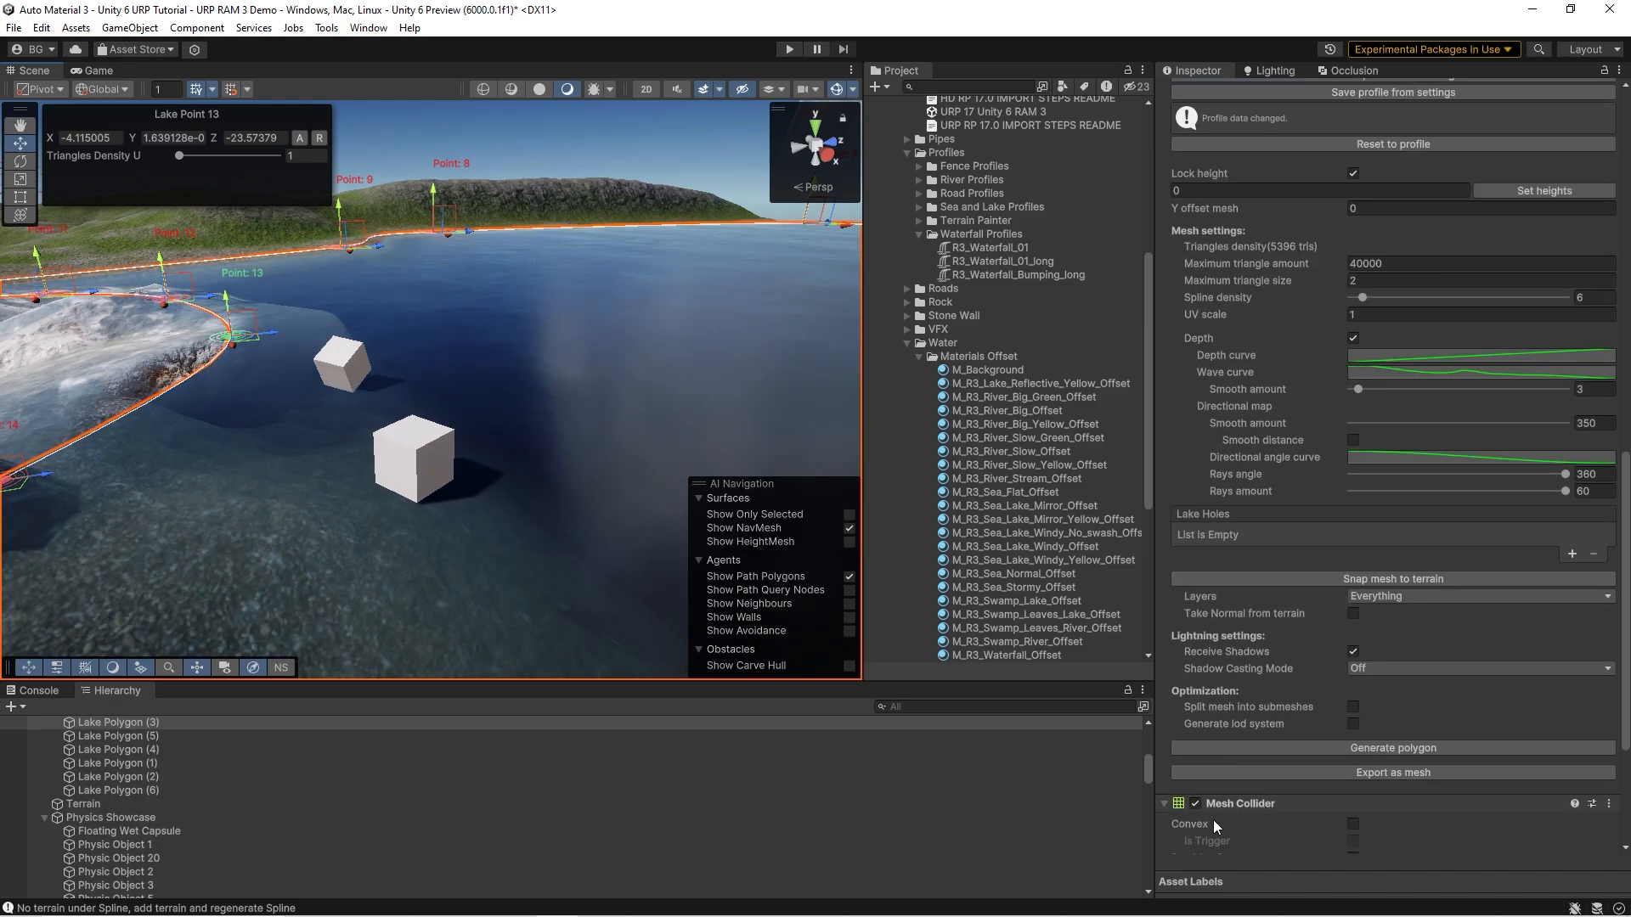
pyautogui.scroll(12, 1510, 255)
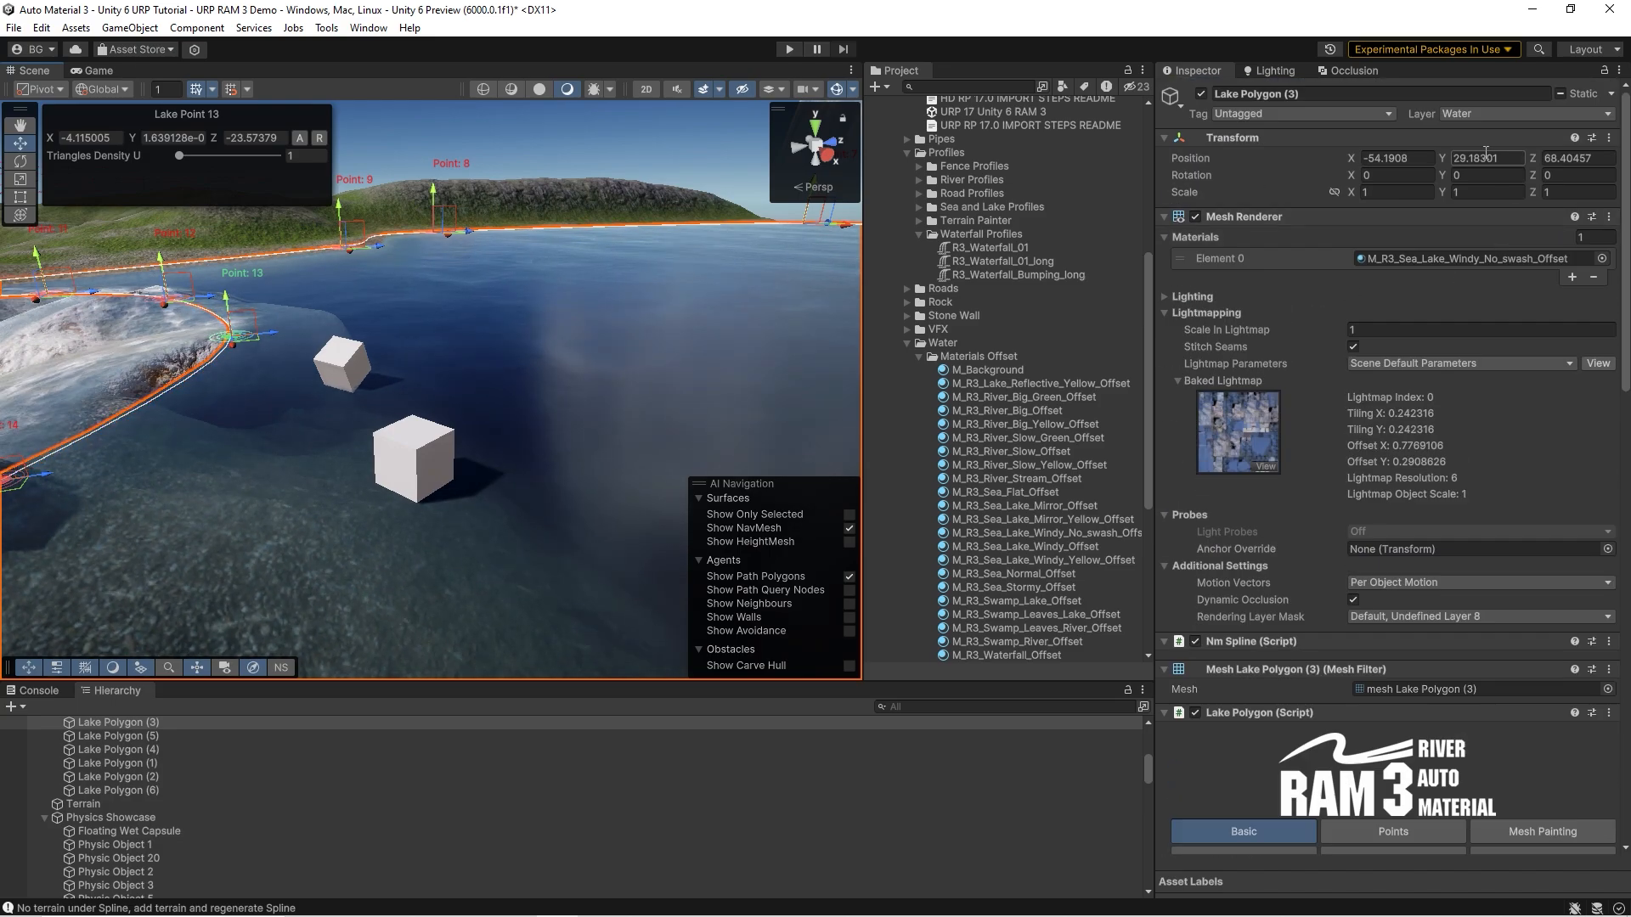
# - Disable collisions between the Default and Water layers in the project's physics Layer Collision Matrix, and close Project Settings
pyautogui.click(31, 30)
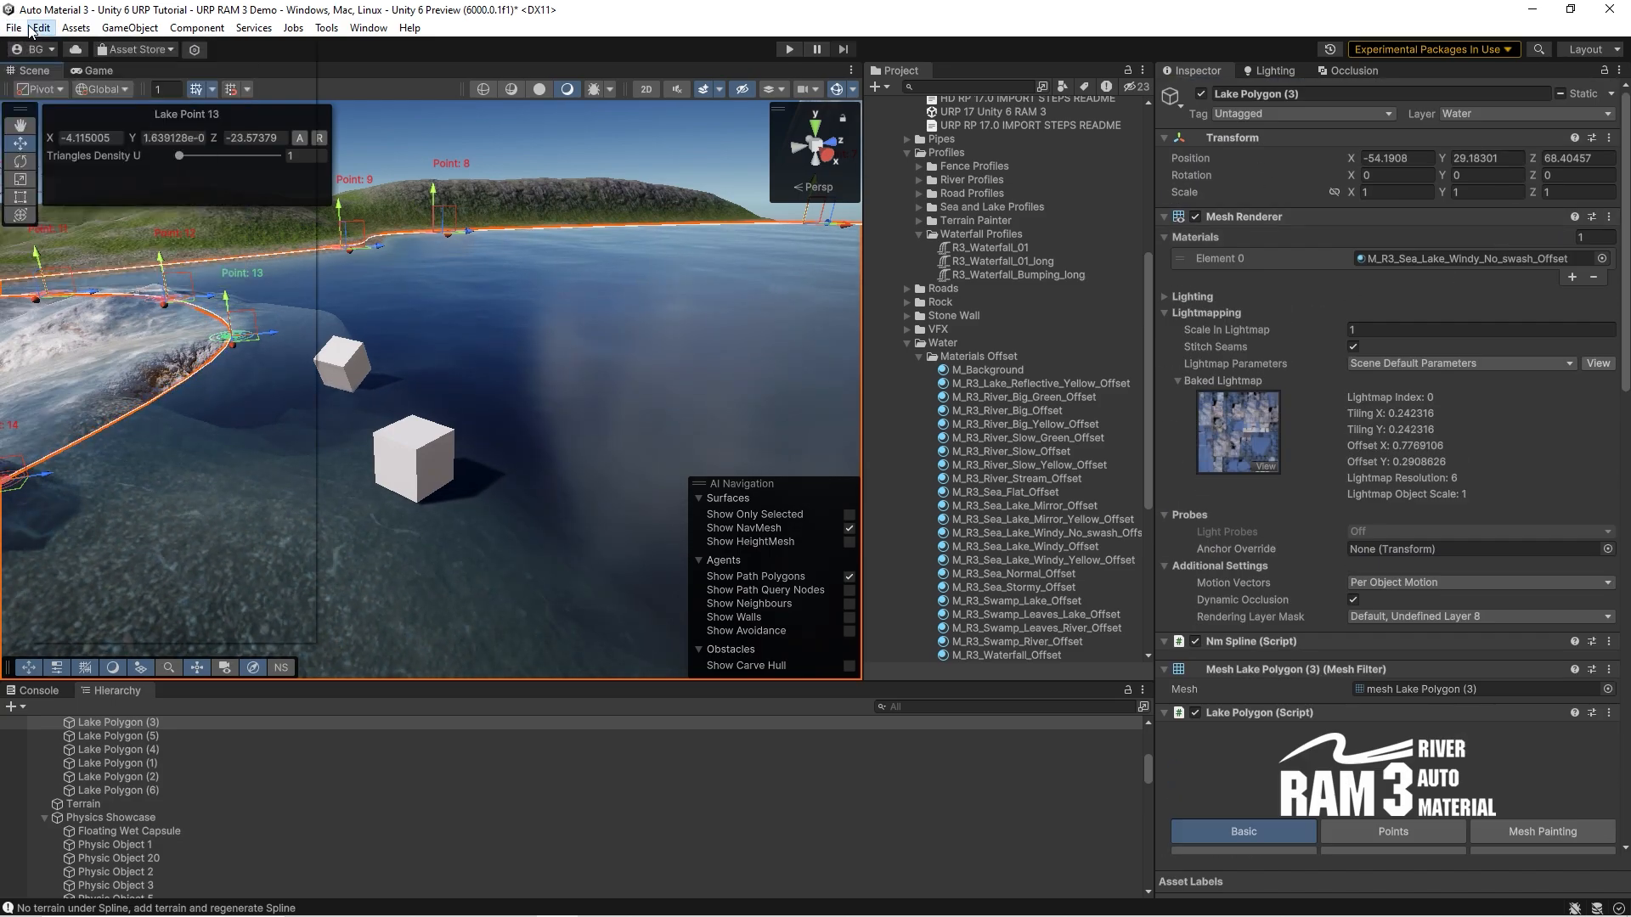
pyautogui.click(132, 490)
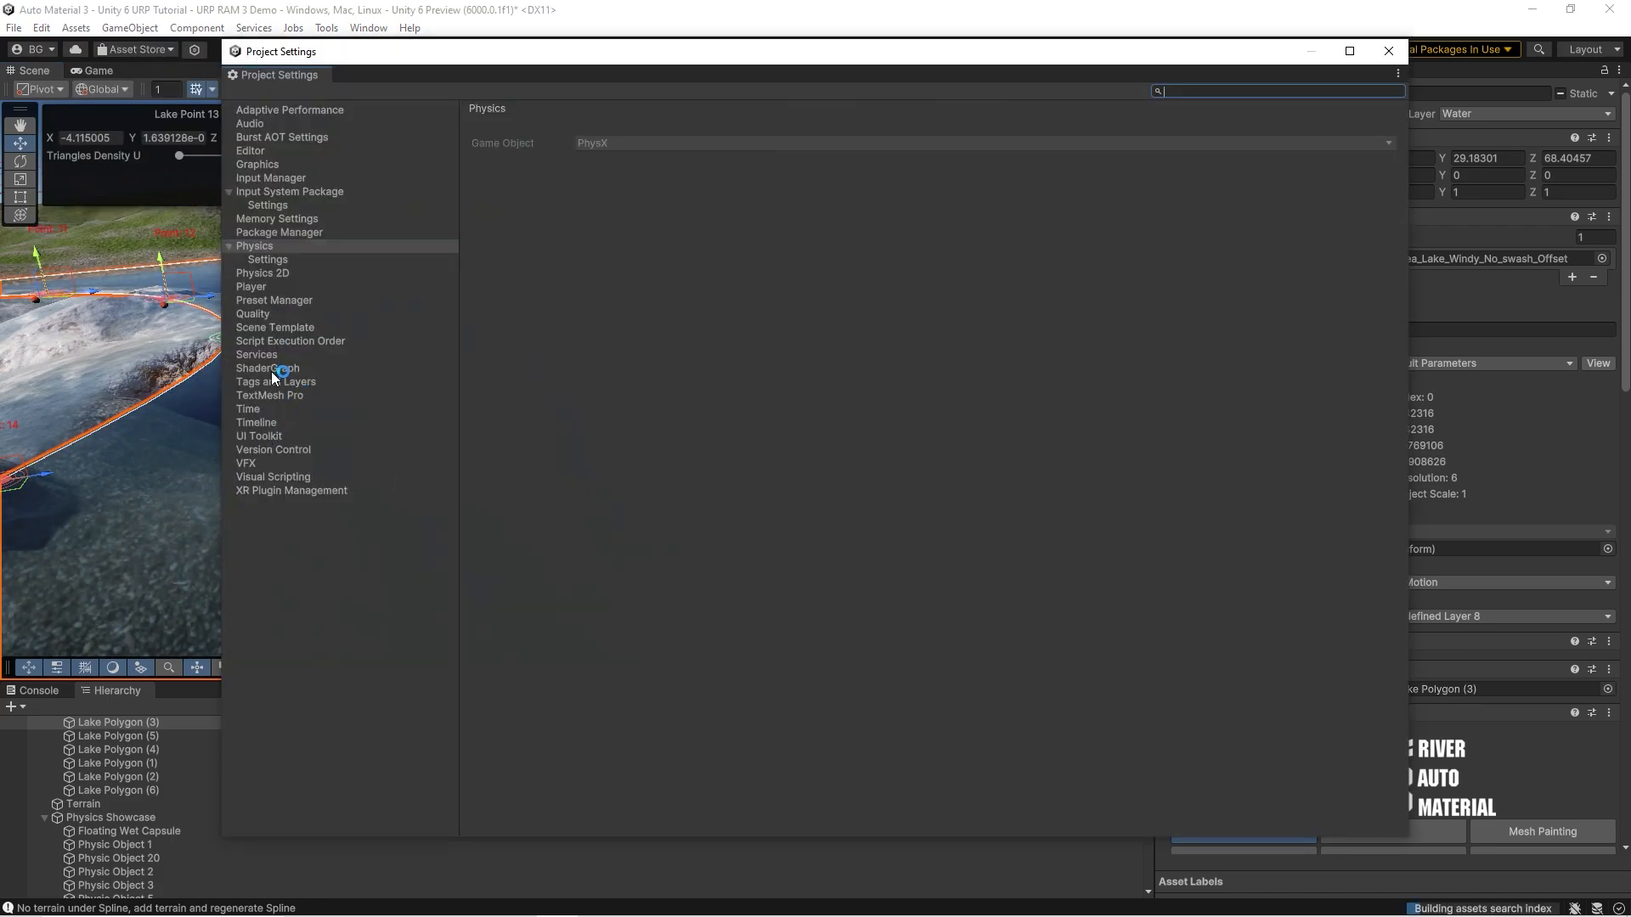
pyautogui.click(271, 249)
pyautogui.click(271, 259)
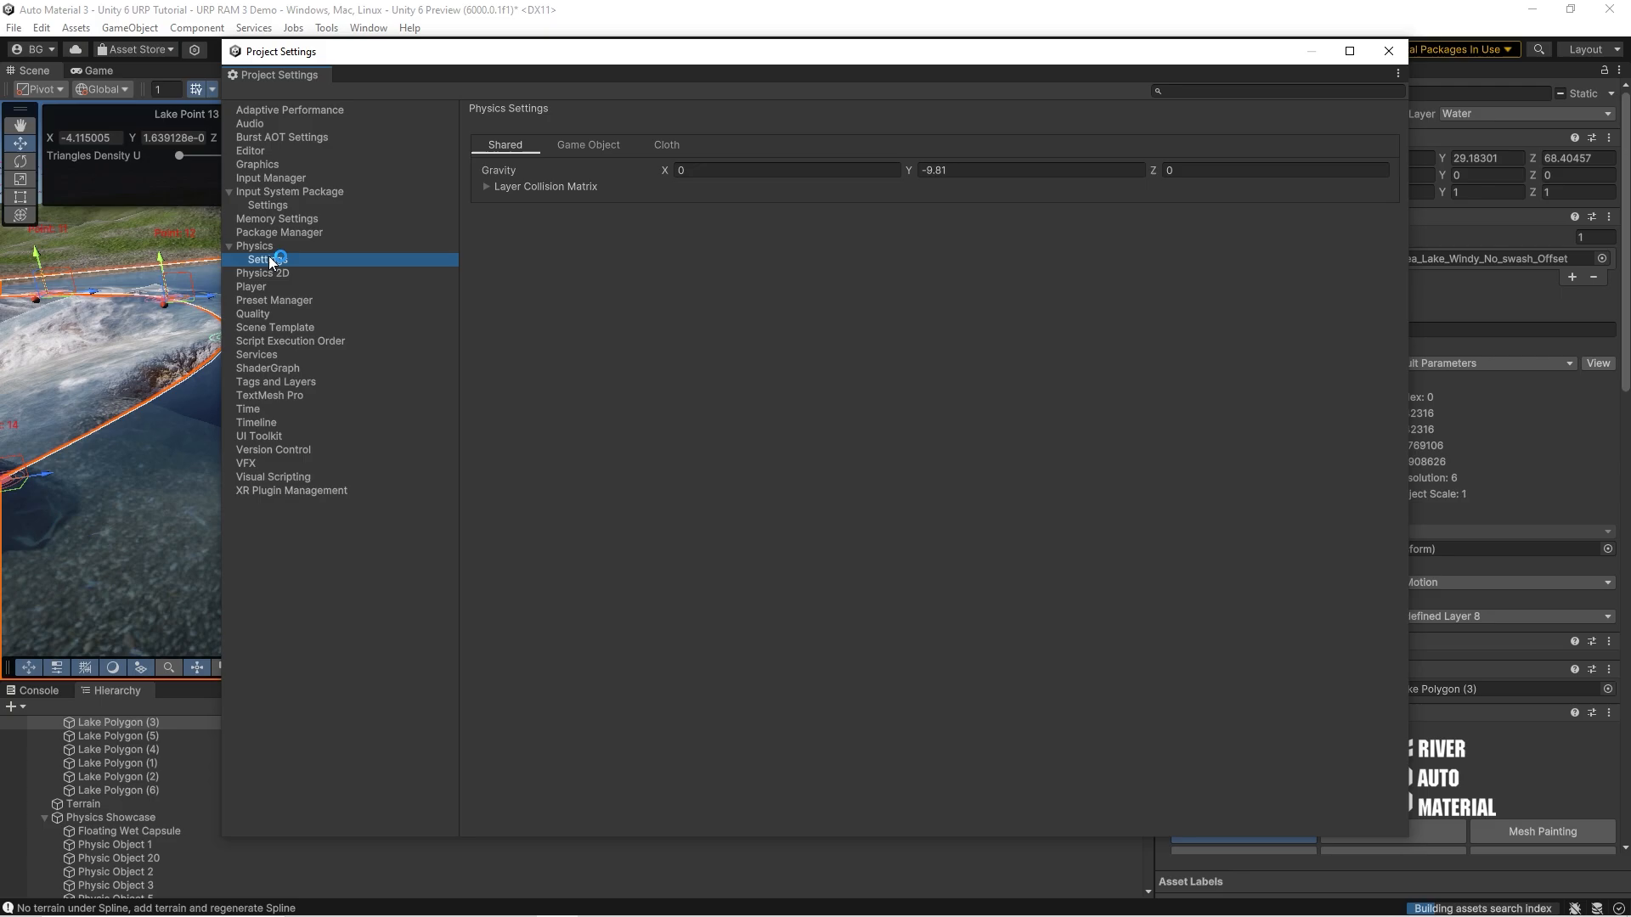
pyautogui.click(273, 250)
pyautogui.click(274, 259)
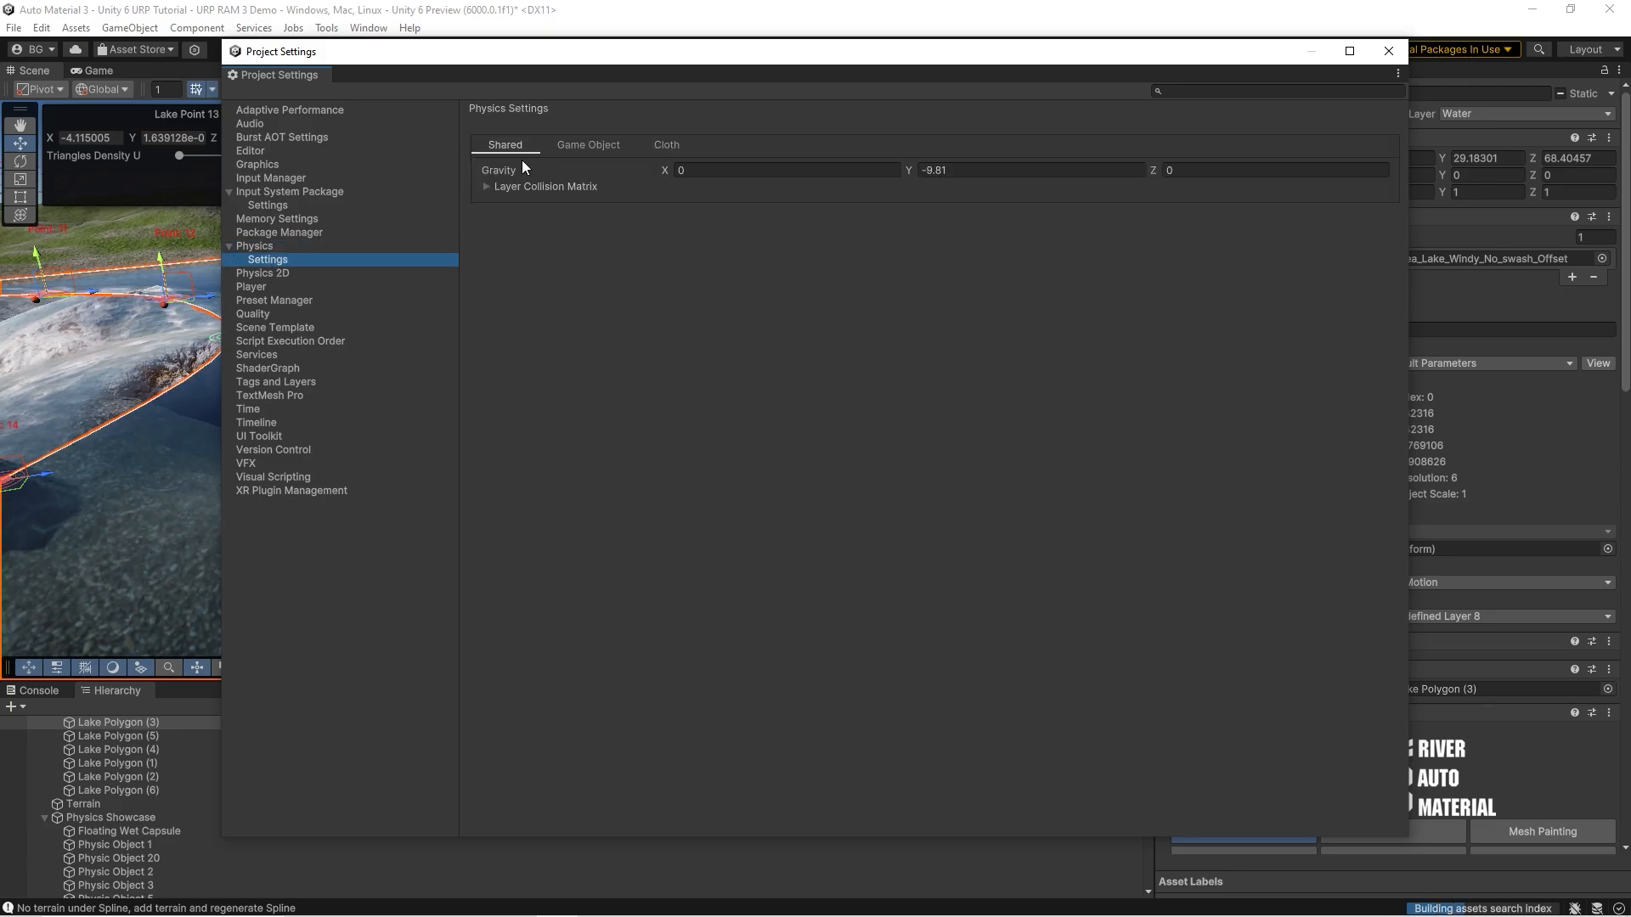
pyautogui.click(484, 188)
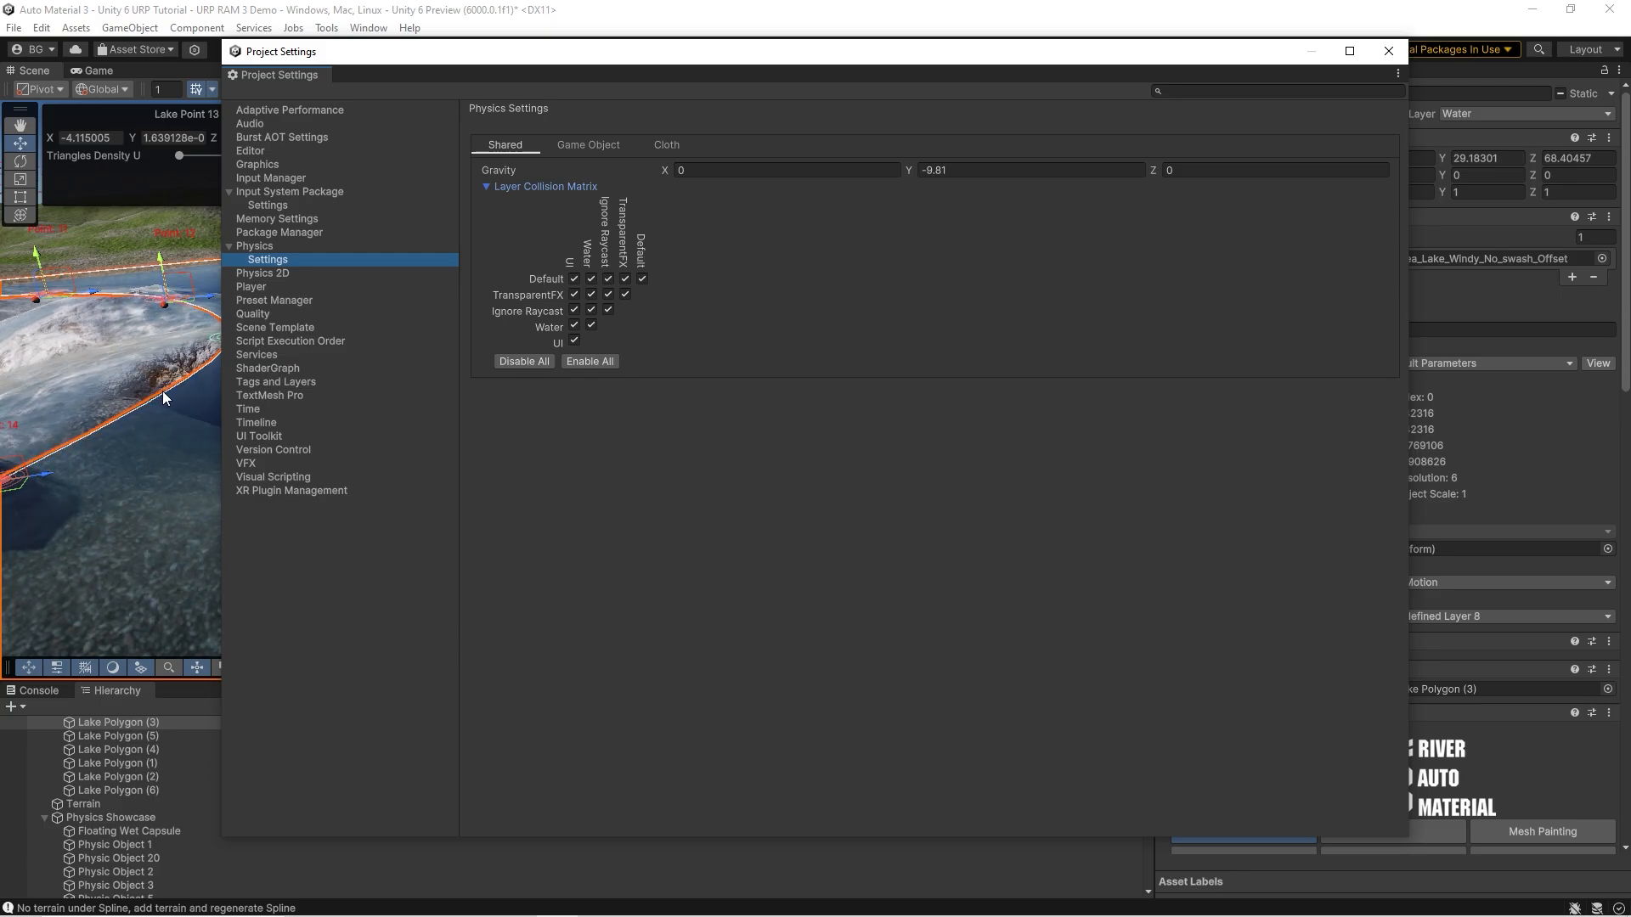
pyautogui.click(591, 278)
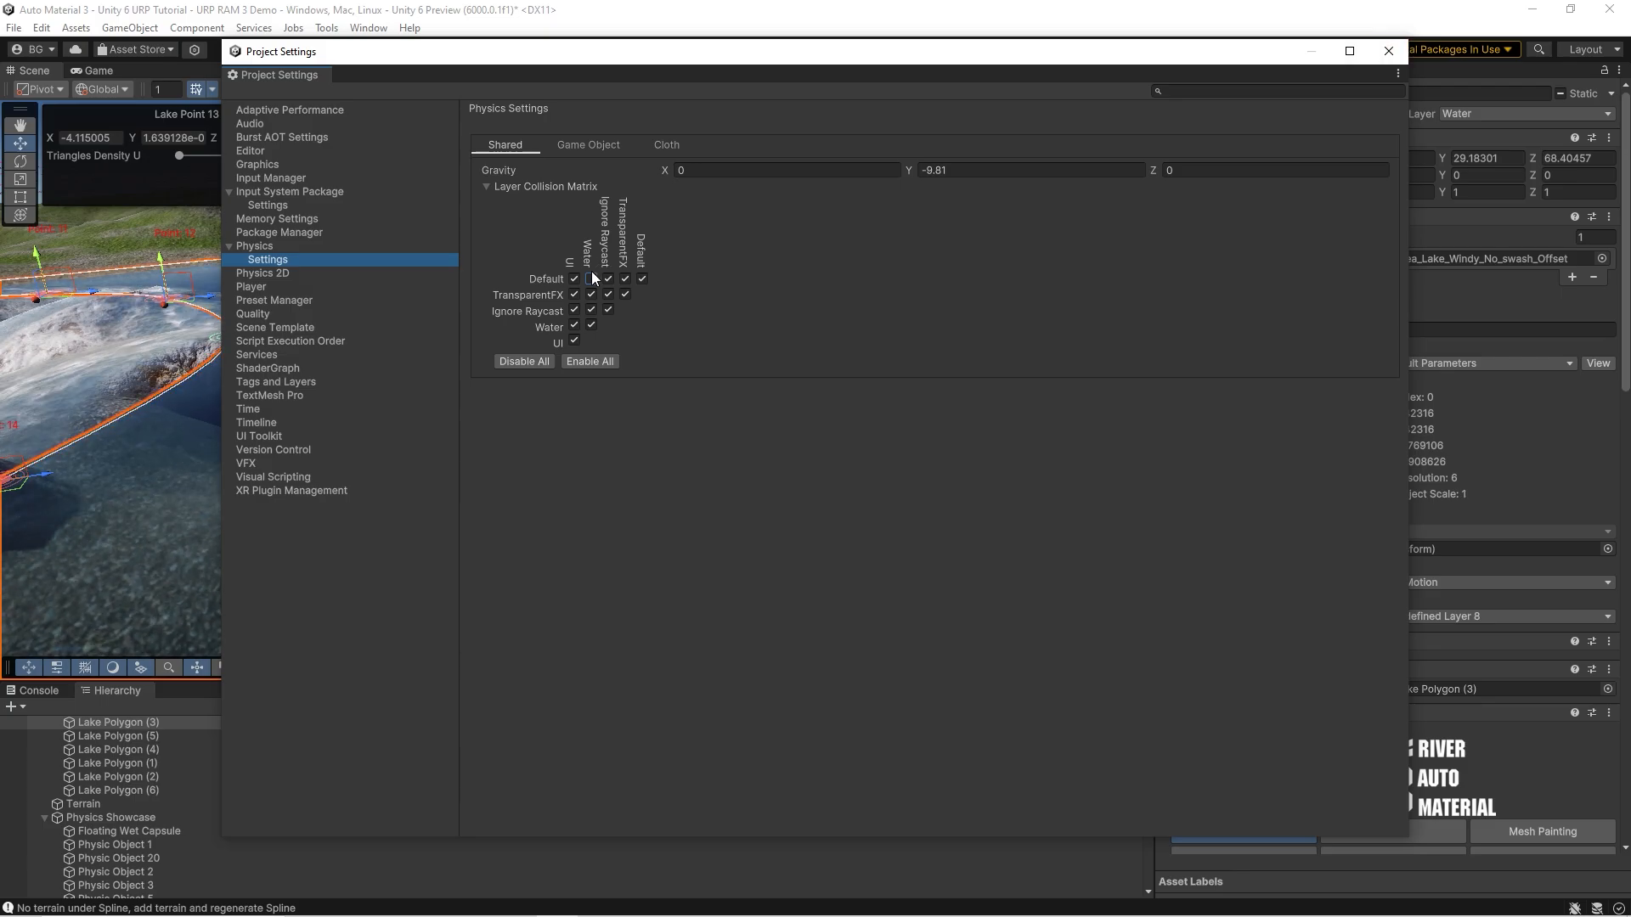
pyautogui.click(1389, 52)
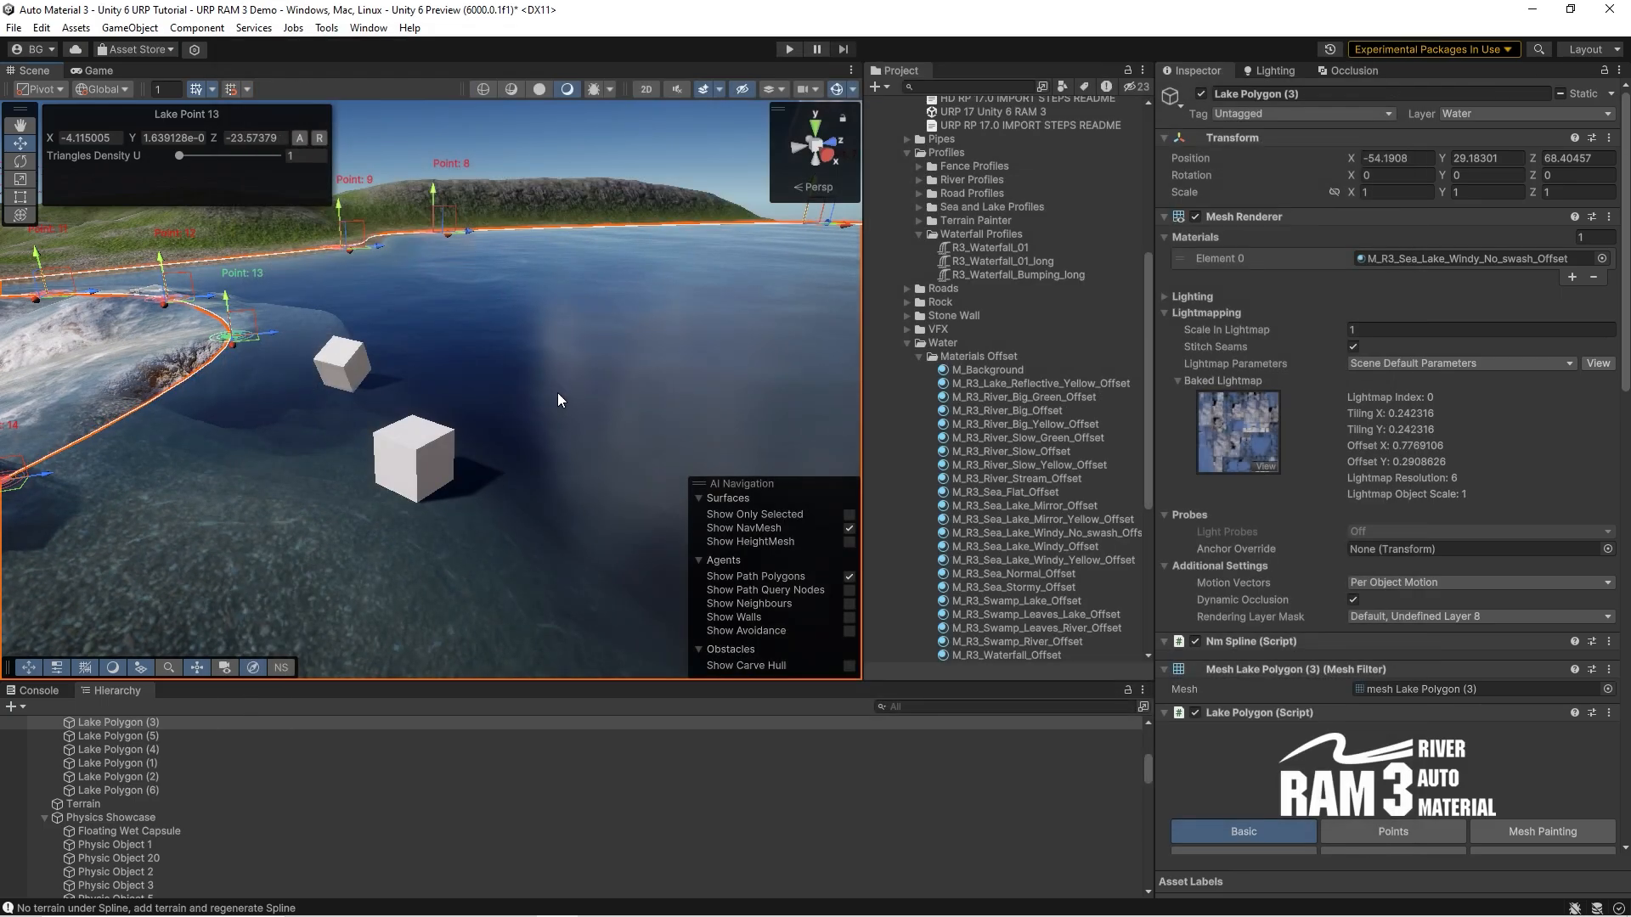
# - Run the scene in Play mode, return to the Scene view, and watch the cubes float on the lake
pyautogui.moveTo(491, 402)
pyautogui.mouseDown(button='right')
pyautogui.moveTo(432, 380)
pyautogui.moveTo(463, 396)
pyautogui.mouseUp(button='right')
pyautogui.press('w')
pyautogui.press('s')
pyautogui.moveTo(577, 305); pyautogui.dragTo(534, 314, button='right')
pyautogui.moveTo(607, 223); pyautogui.dragTo(357, 140, button='right')
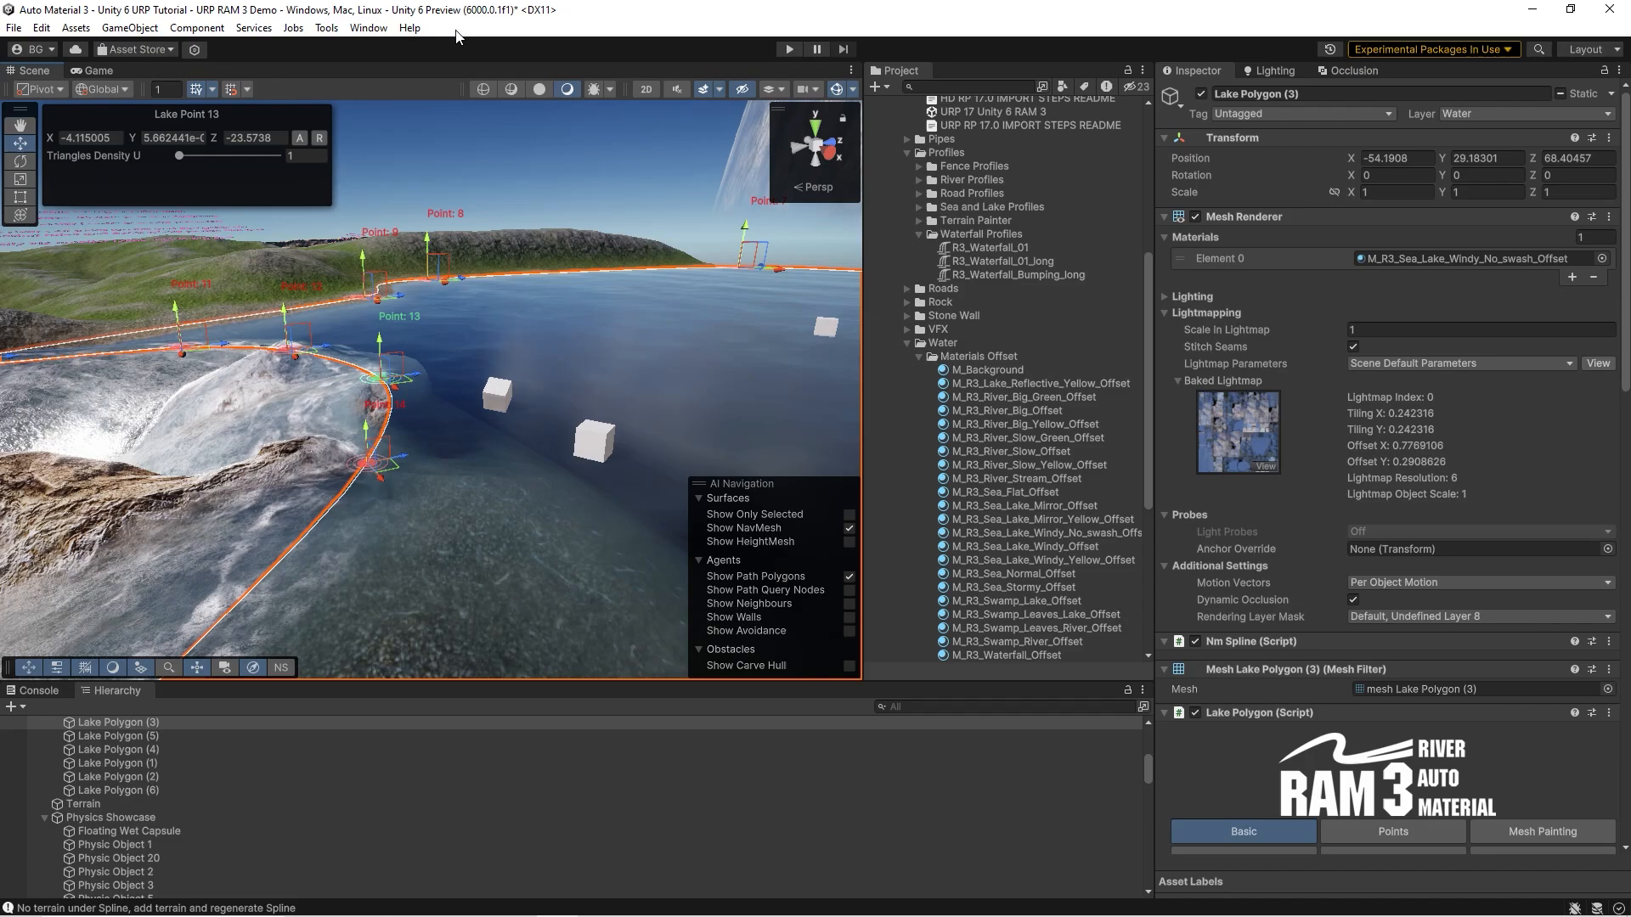
pyautogui.click(790, 49)
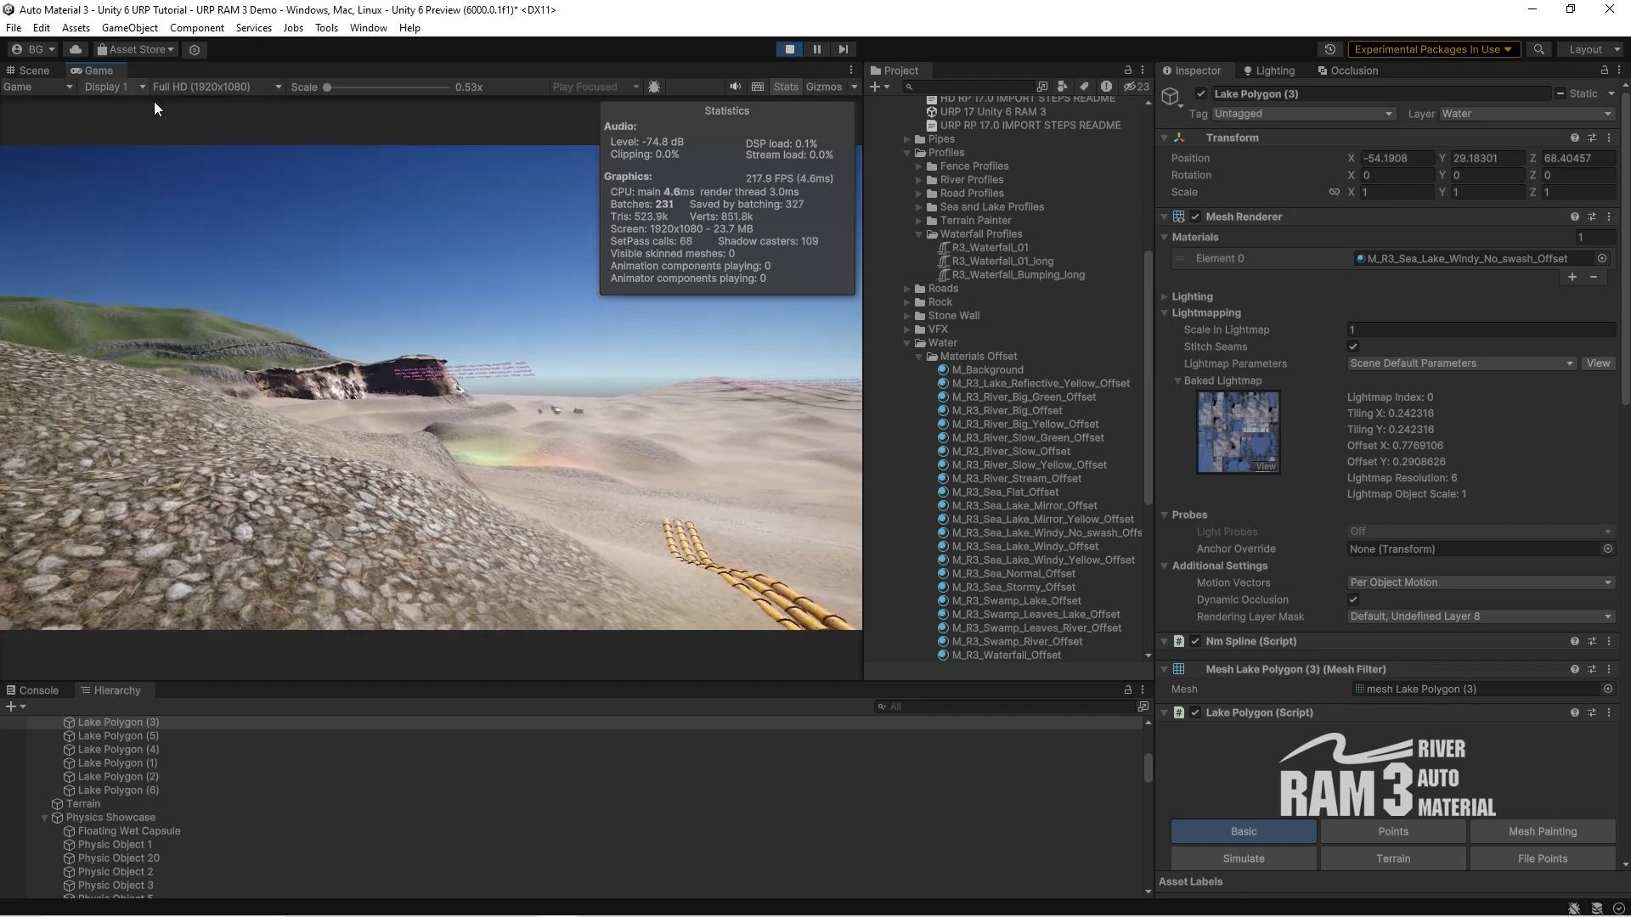
pyautogui.moveTo(339, 183); pyautogui.dragTo(44, 70, button='right')
pyautogui.click(44, 71)
pyautogui.moveTo(481, 379); pyautogui.dragTo(509, 405, button='right')
# - Show the flow directions of Lake Polygon (3) in its Flow Map mesh painting and examine the flow around the lake and waterfall
pyautogui.scroll(-5, 1301, 530)
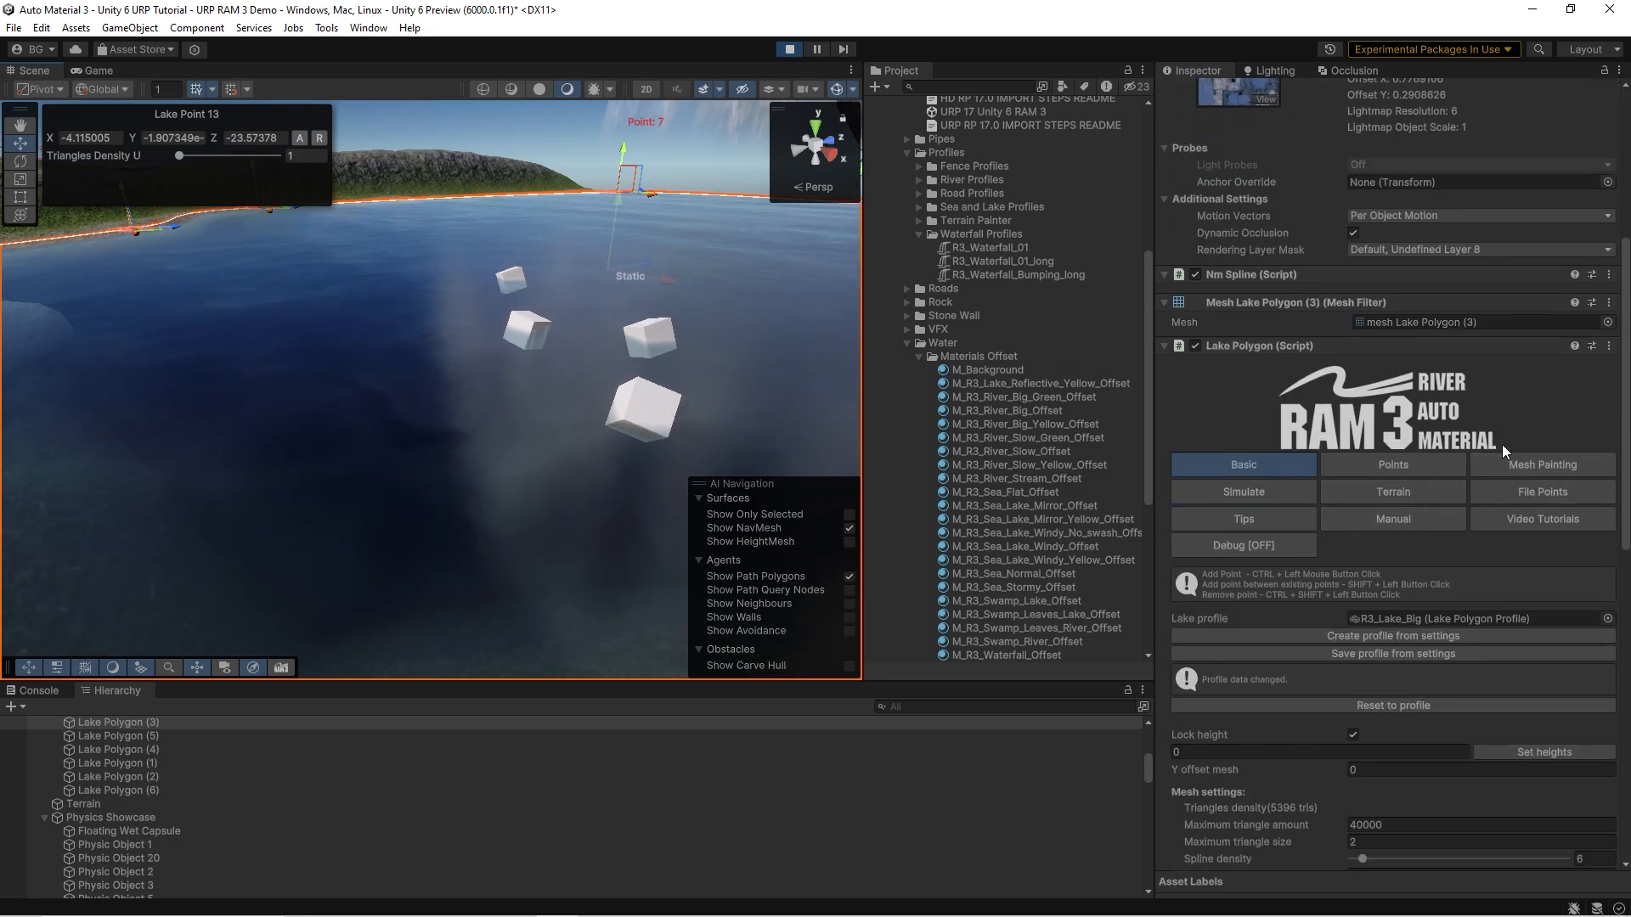
pyautogui.click(1537, 457)
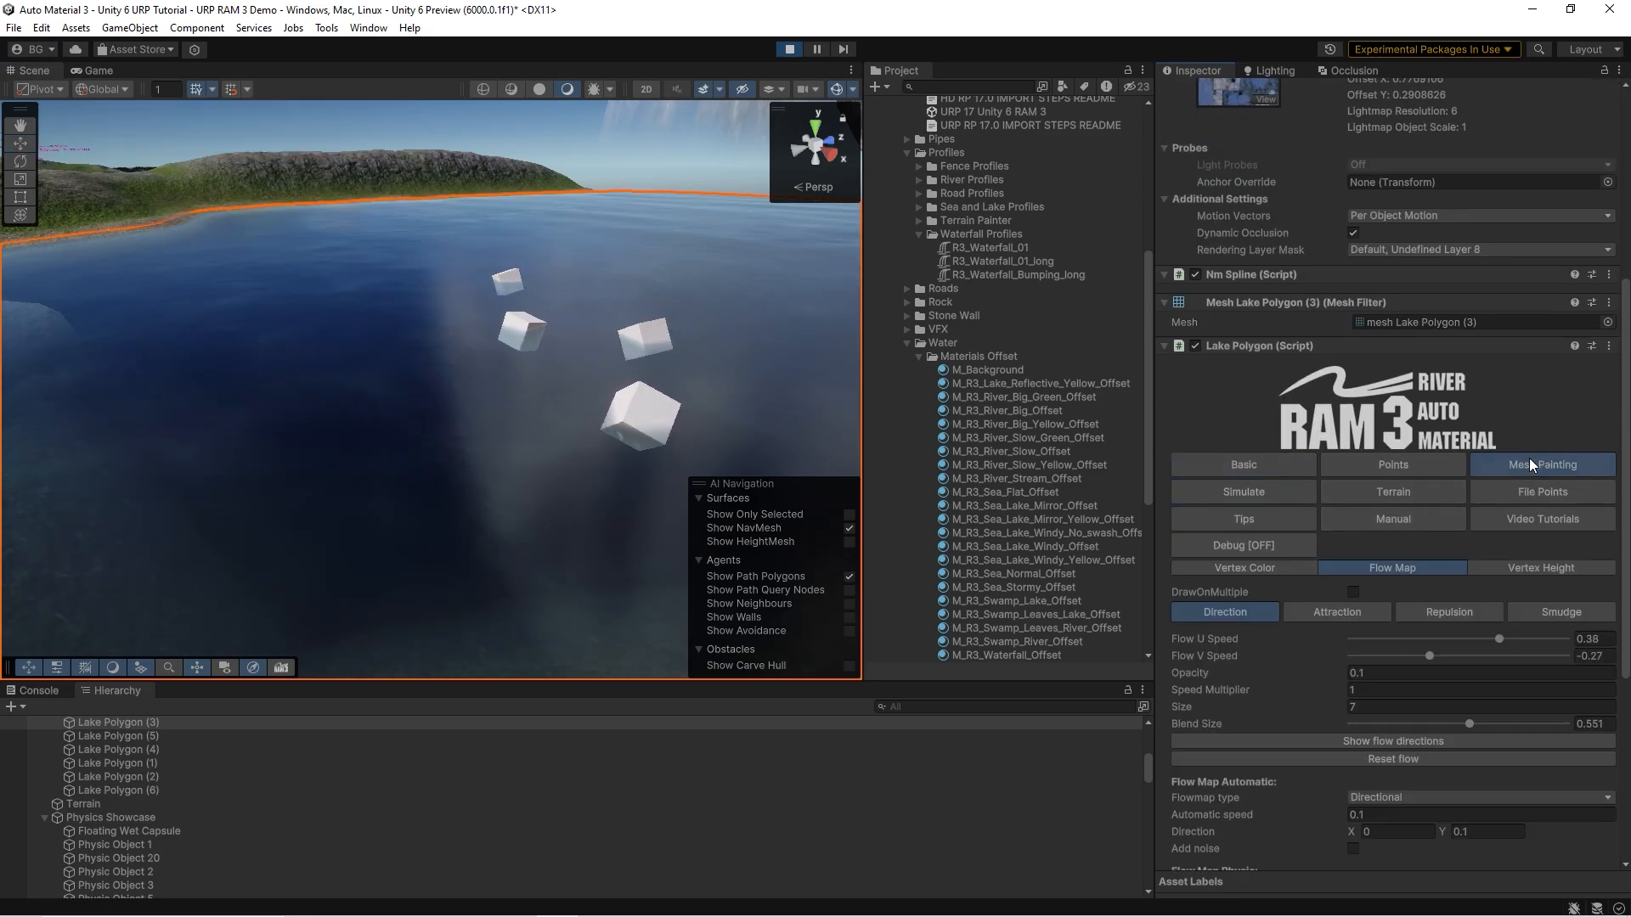
pyautogui.click(1369, 742)
pyautogui.moveTo(565, 416); pyautogui.dragTo(626, 375, button='right')
pyautogui.scroll(-5, 1373, 481)
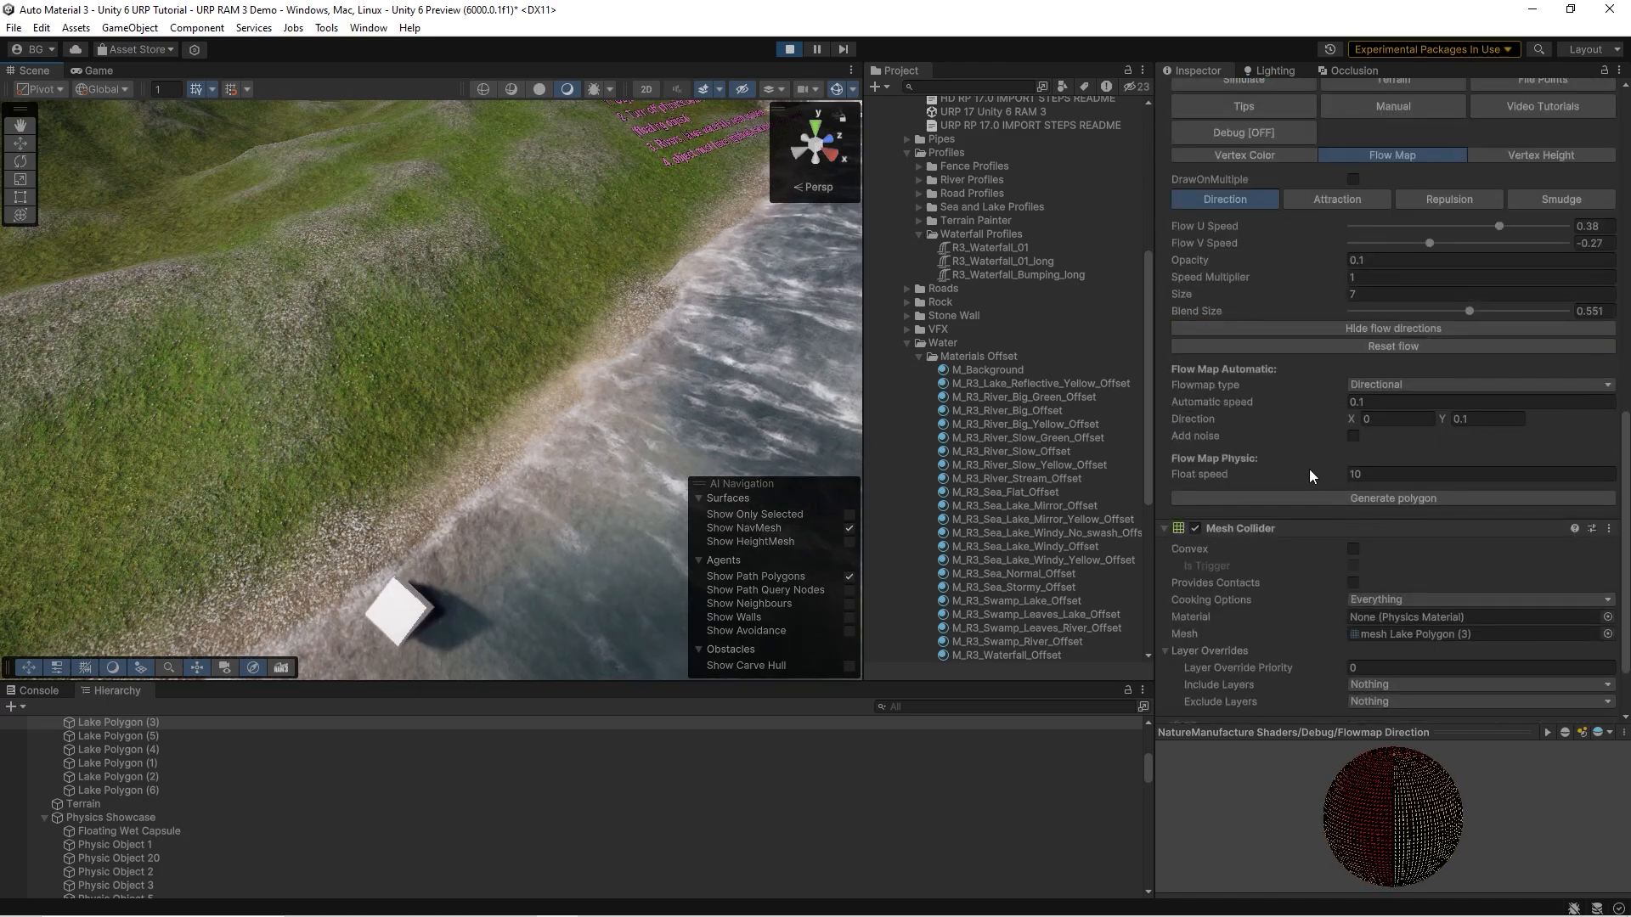
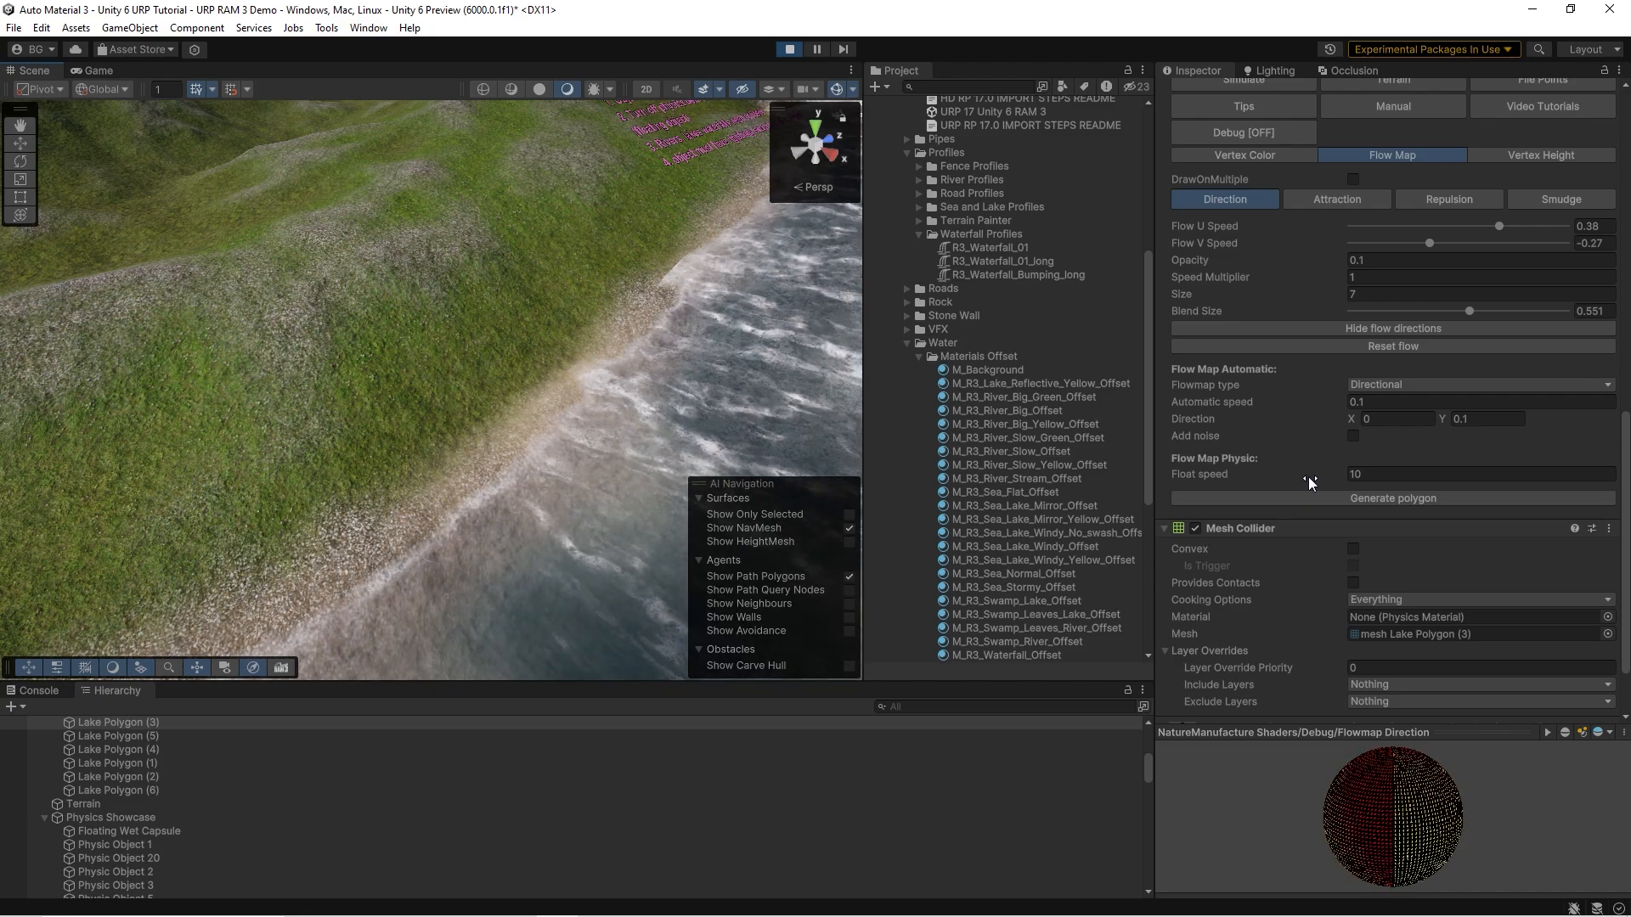
pyautogui.moveTo(431, 398); pyautogui.dragTo(406, 362, button='right')
pyautogui.press('w')
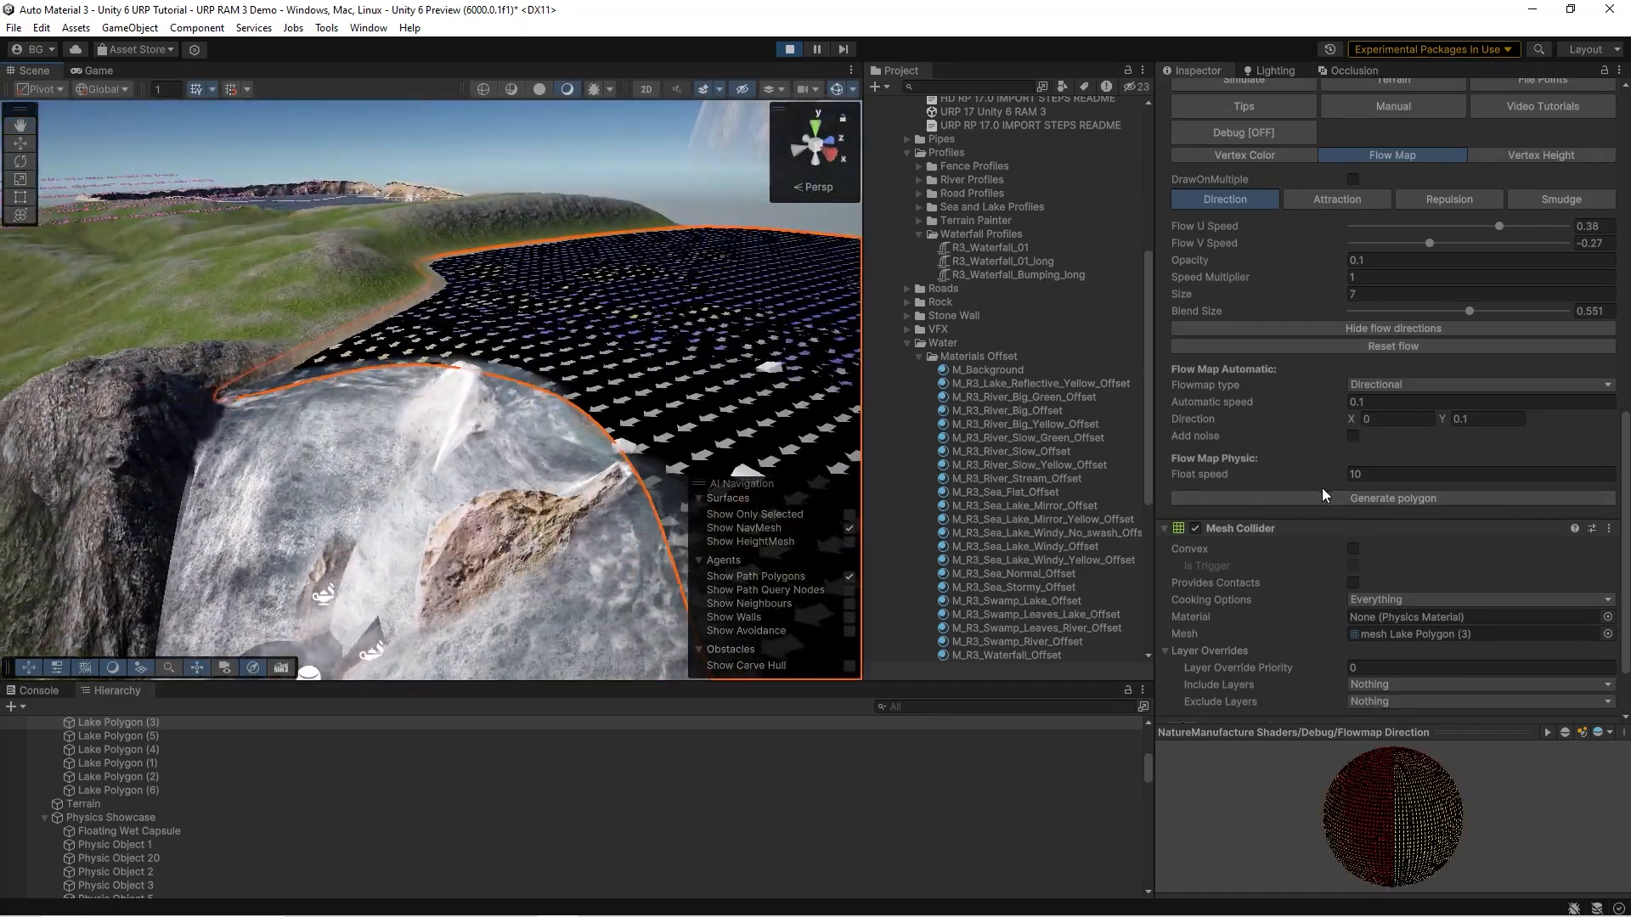
pyautogui.moveTo(647, 389)
pyautogui.mouseDown(button='right')
pyautogui.moveTo(677, 265)
pyautogui.moveTo(488, 382)
pyautogui.moveTo(415, 471)
pyautogui.moveTo(314, 450)
pyautogui.moveTo(247, 400)
pyautogui.moveTo(658, 377)
pyautogui.mouseUp(button='right')
pyautogui.press('w')
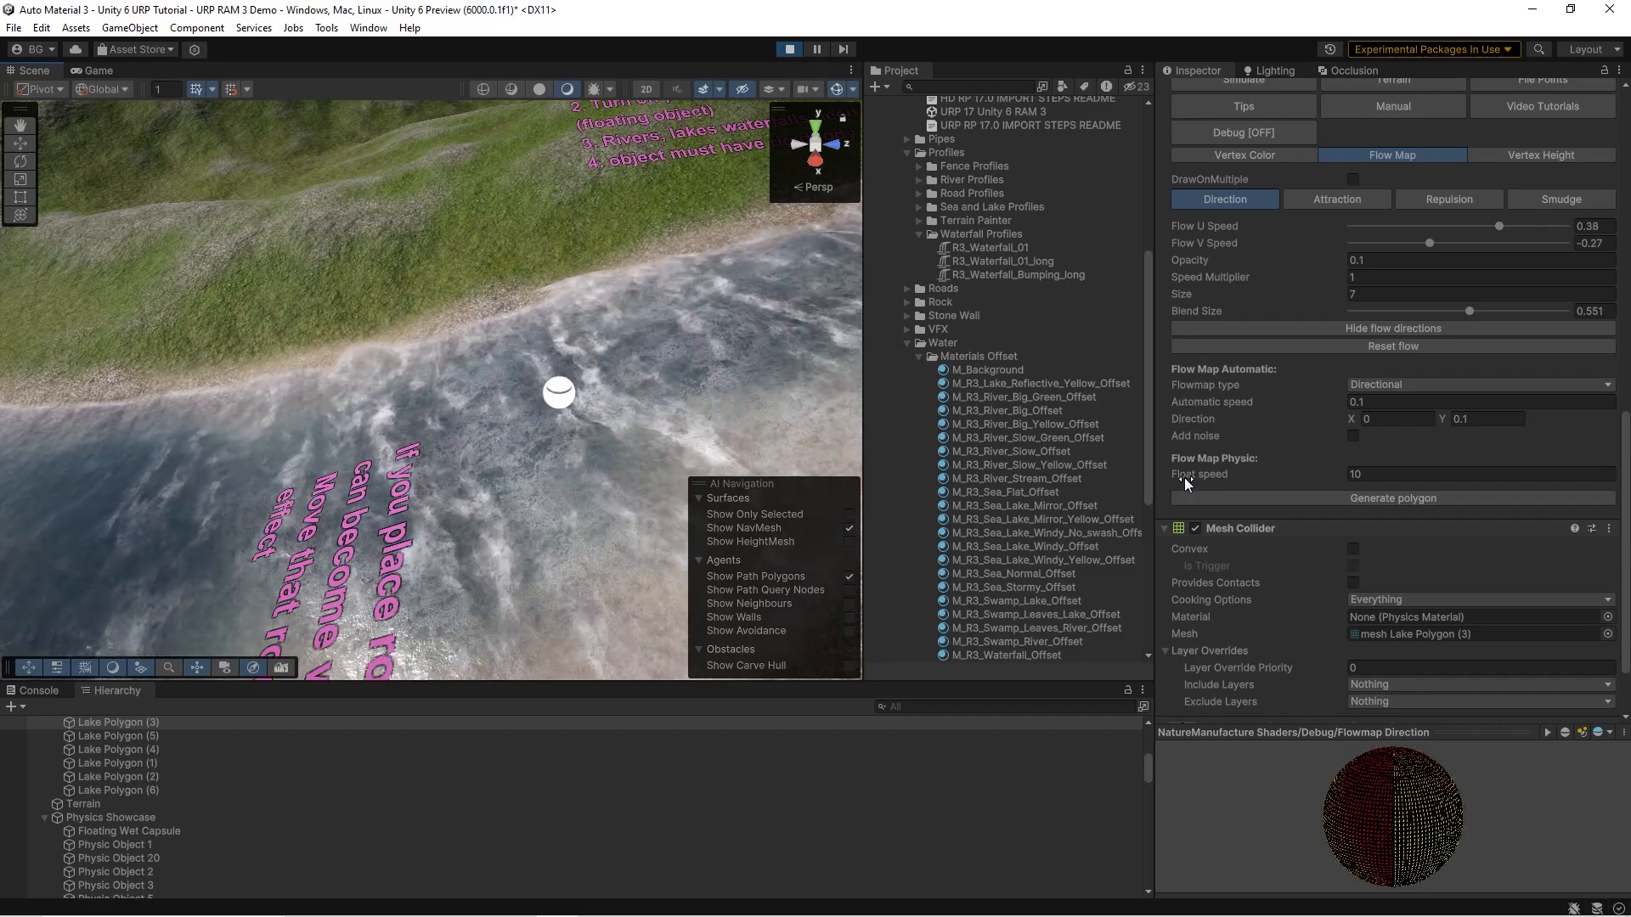
# - Inspect the lake's Flow Map Physic Float speed, hide its flow directions, and survey the rivers and asphalt road
pyautogui.click(1387, 476)
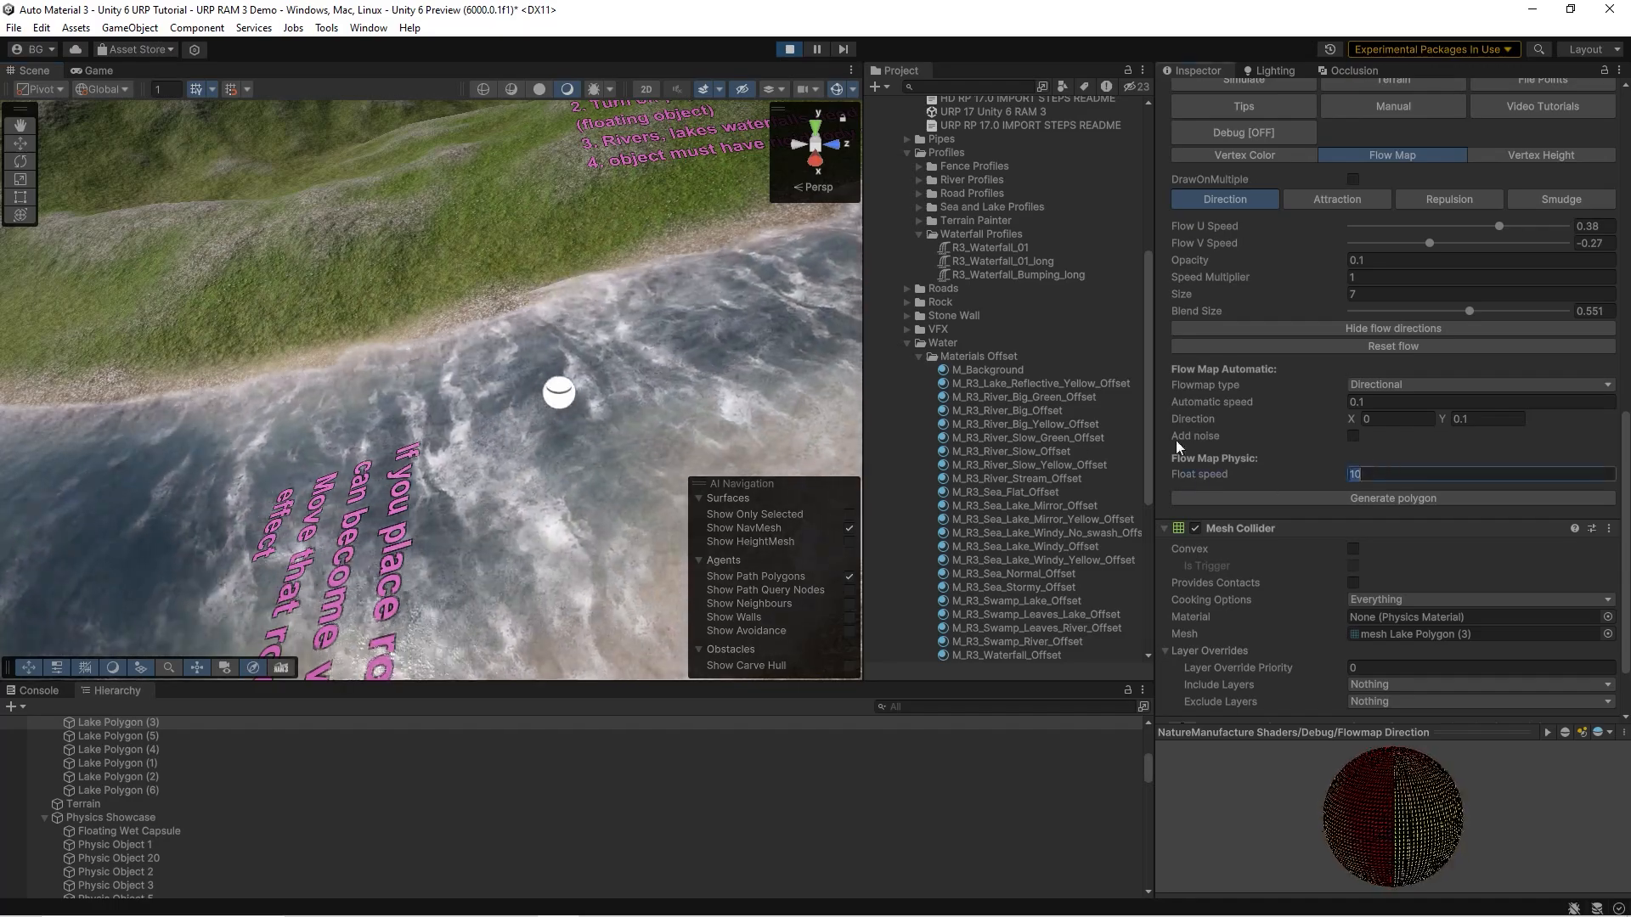
pyautogui.moveTo(510, 455); pyautogui.dragTo(615, 408, button='right')
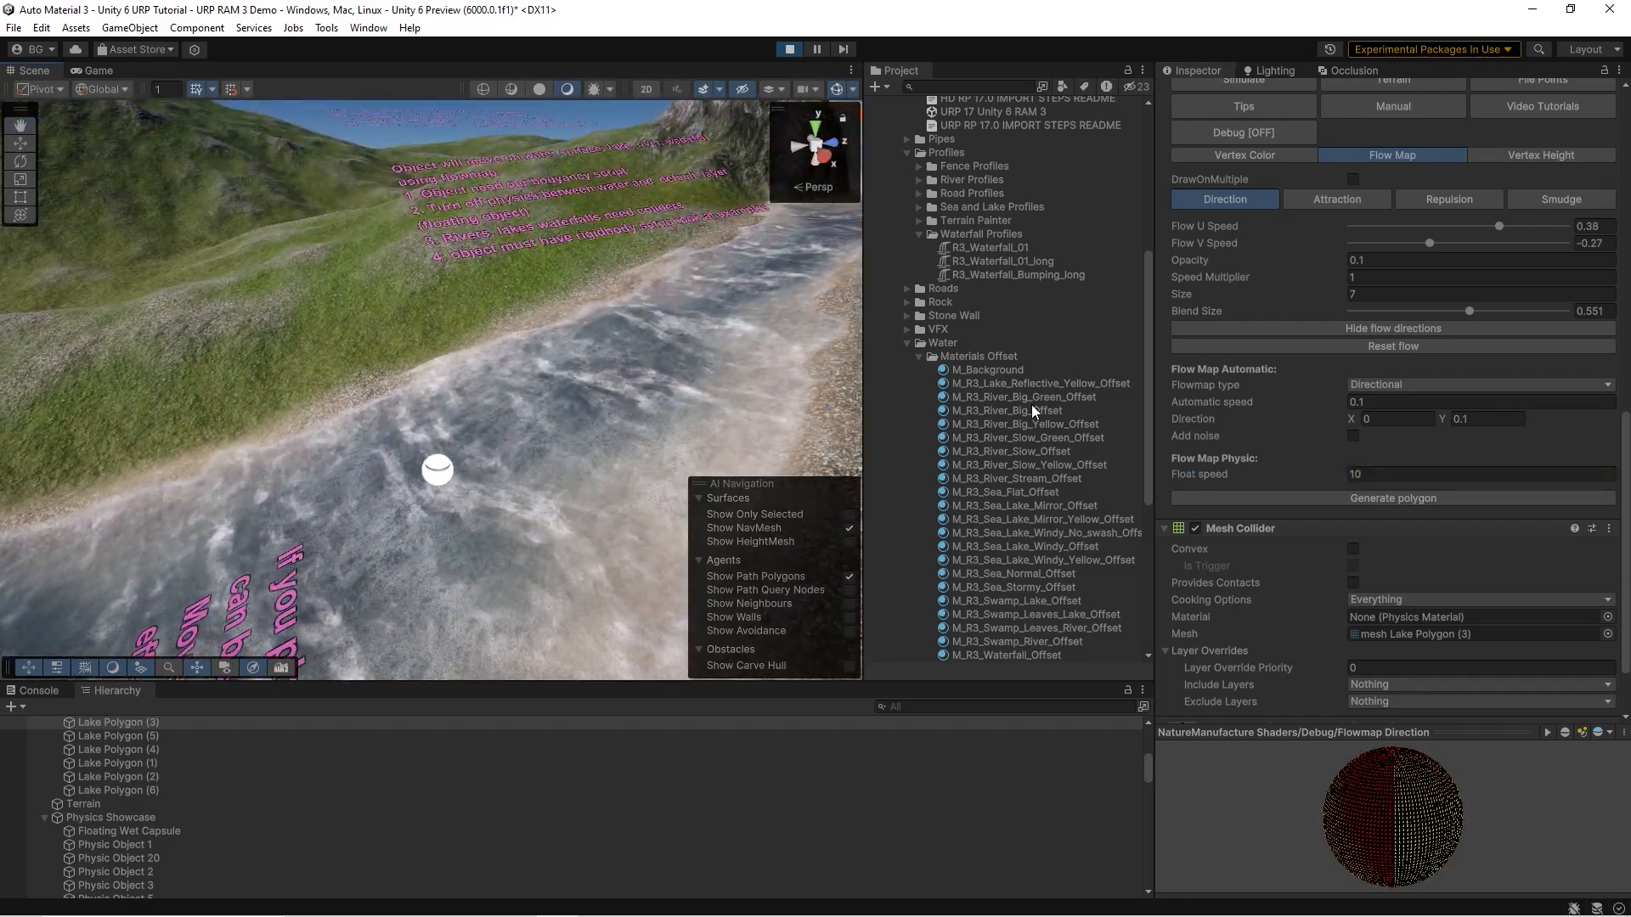
pyautogui.click(1363, 328)
pyautogui.moveTo(509, 379); pyautogui.dragTo(547, 413, button='right')
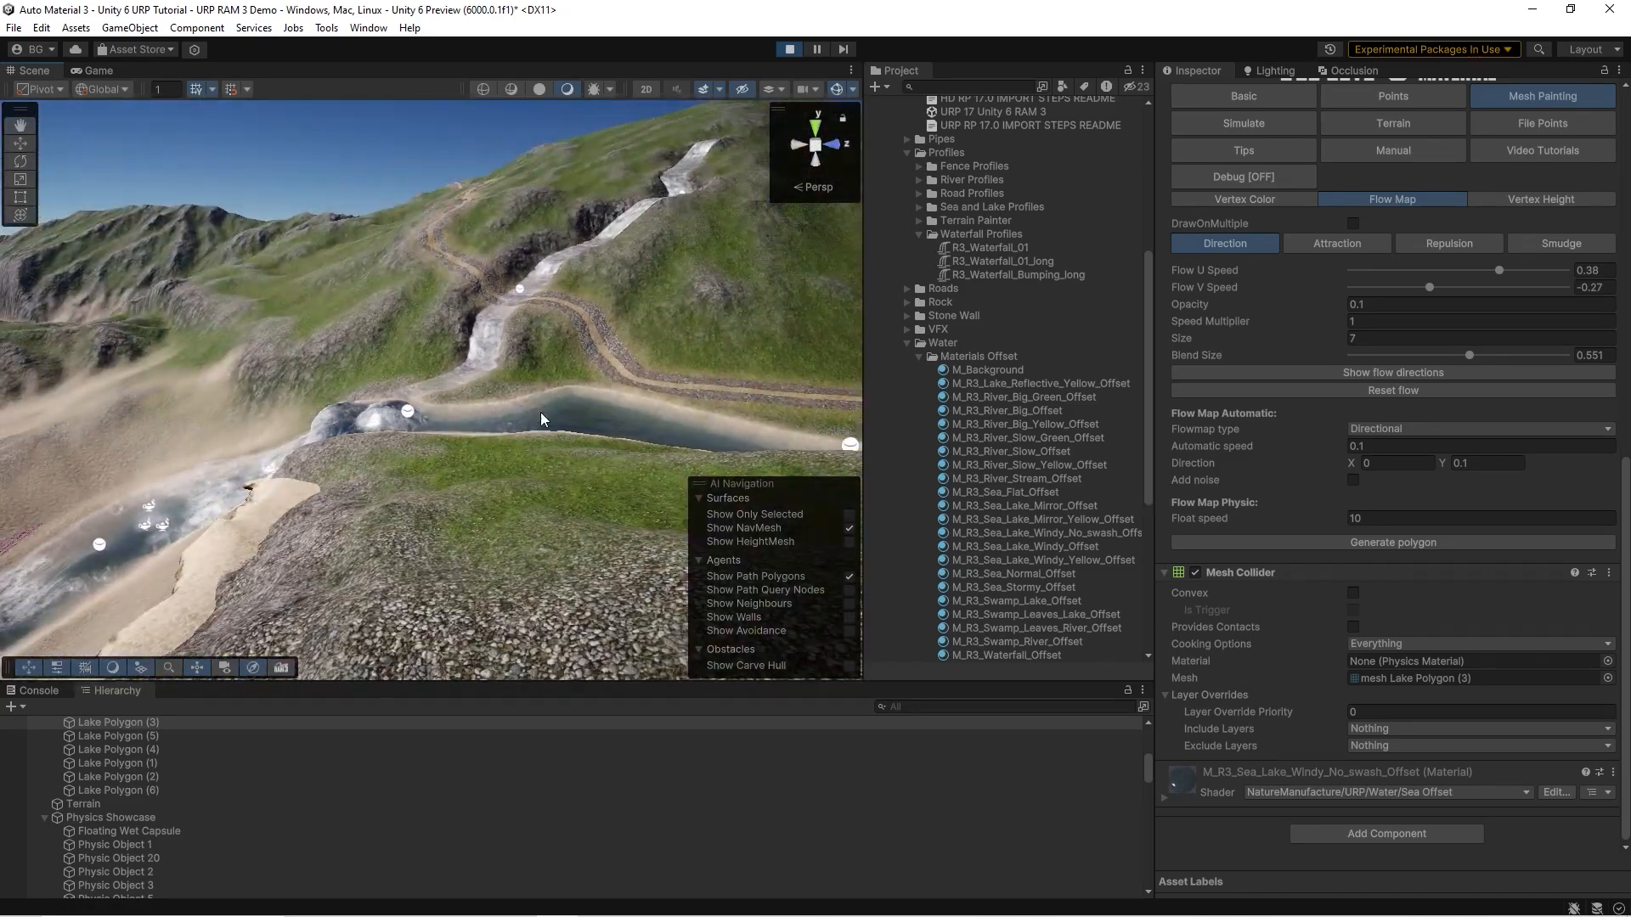
pyautogui.moveTo(327, 428); pyautogui.dragTo(400, 396, button='right')
pyautogui.moveTo(600, 393); pyautogui.dragTo(141, 414, button='right')
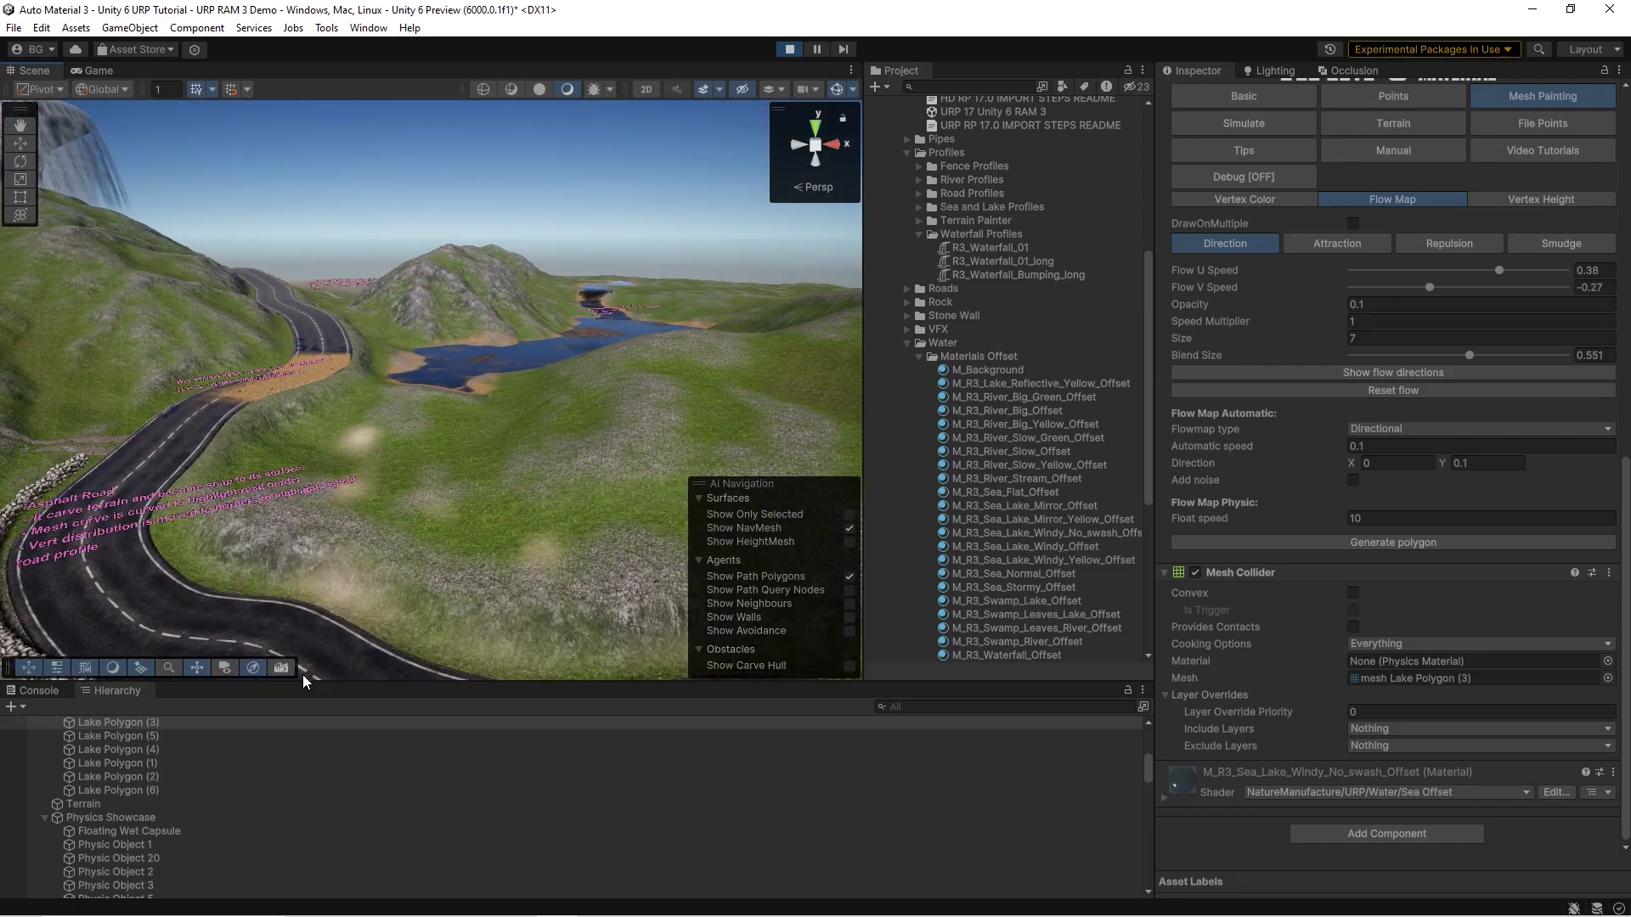
# - Enlarge the Hierarchy, expand the Particles group, and frame Prefab_VFX_RAM_Waterfall_Cloud (3) in the Scene view
pyautogui.moveTo(304, 682); pyautogui.dragTo(288, 456)
pyautogui.scroll(-10, 258, 635)
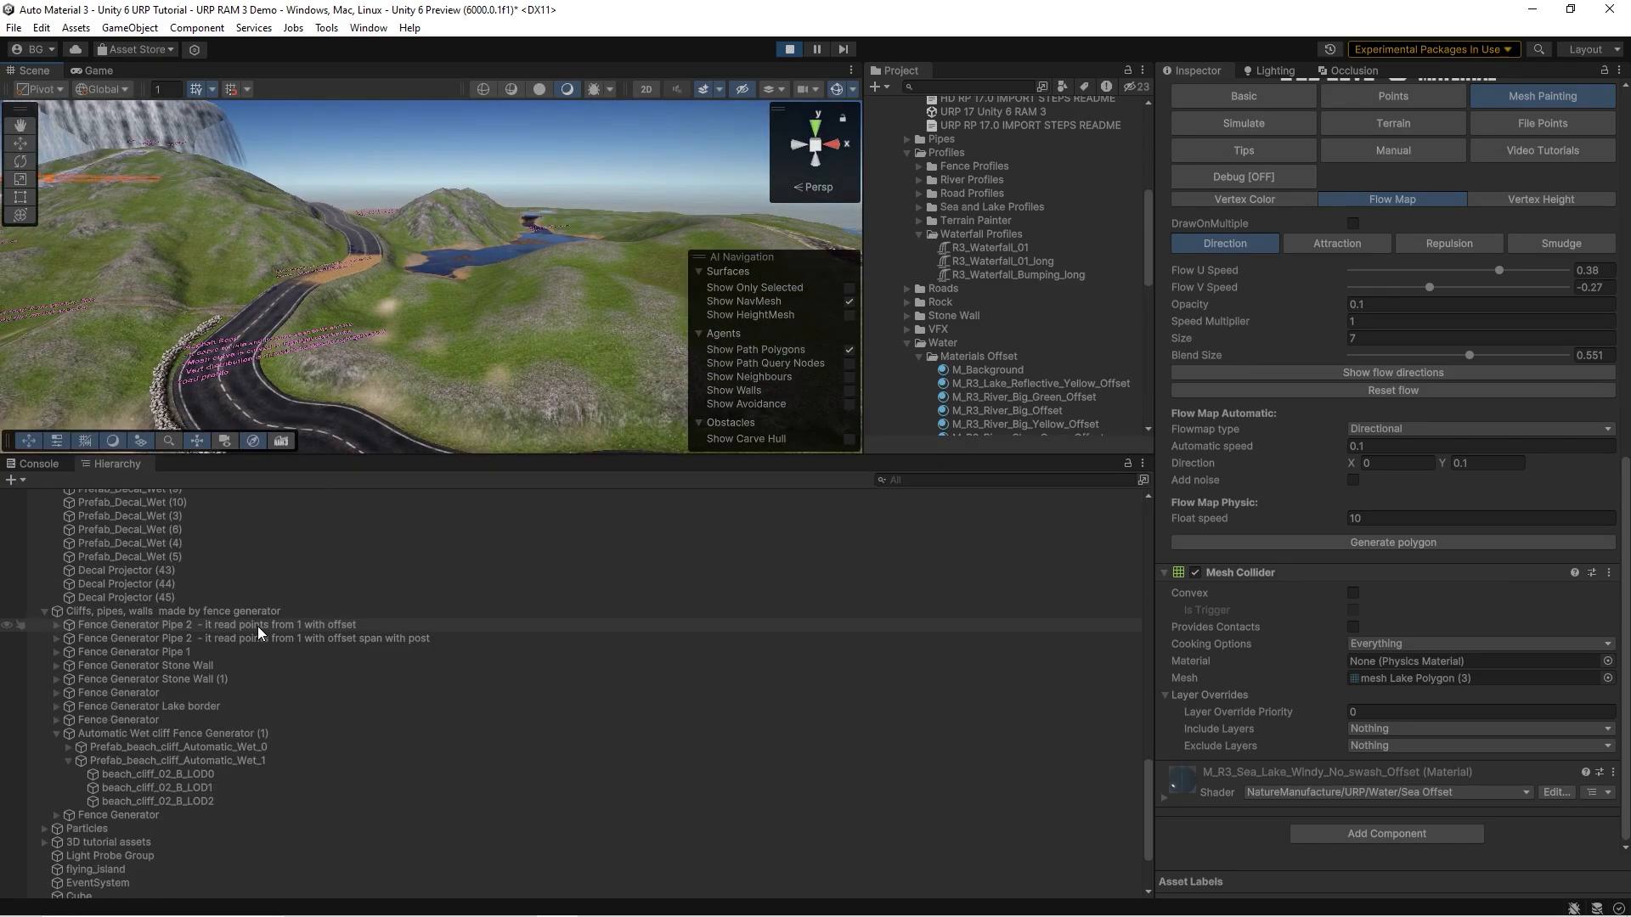
pyautogui.click(44, 829)
pyautogui.click(87, 841)
pyautogui.click(126, 857)
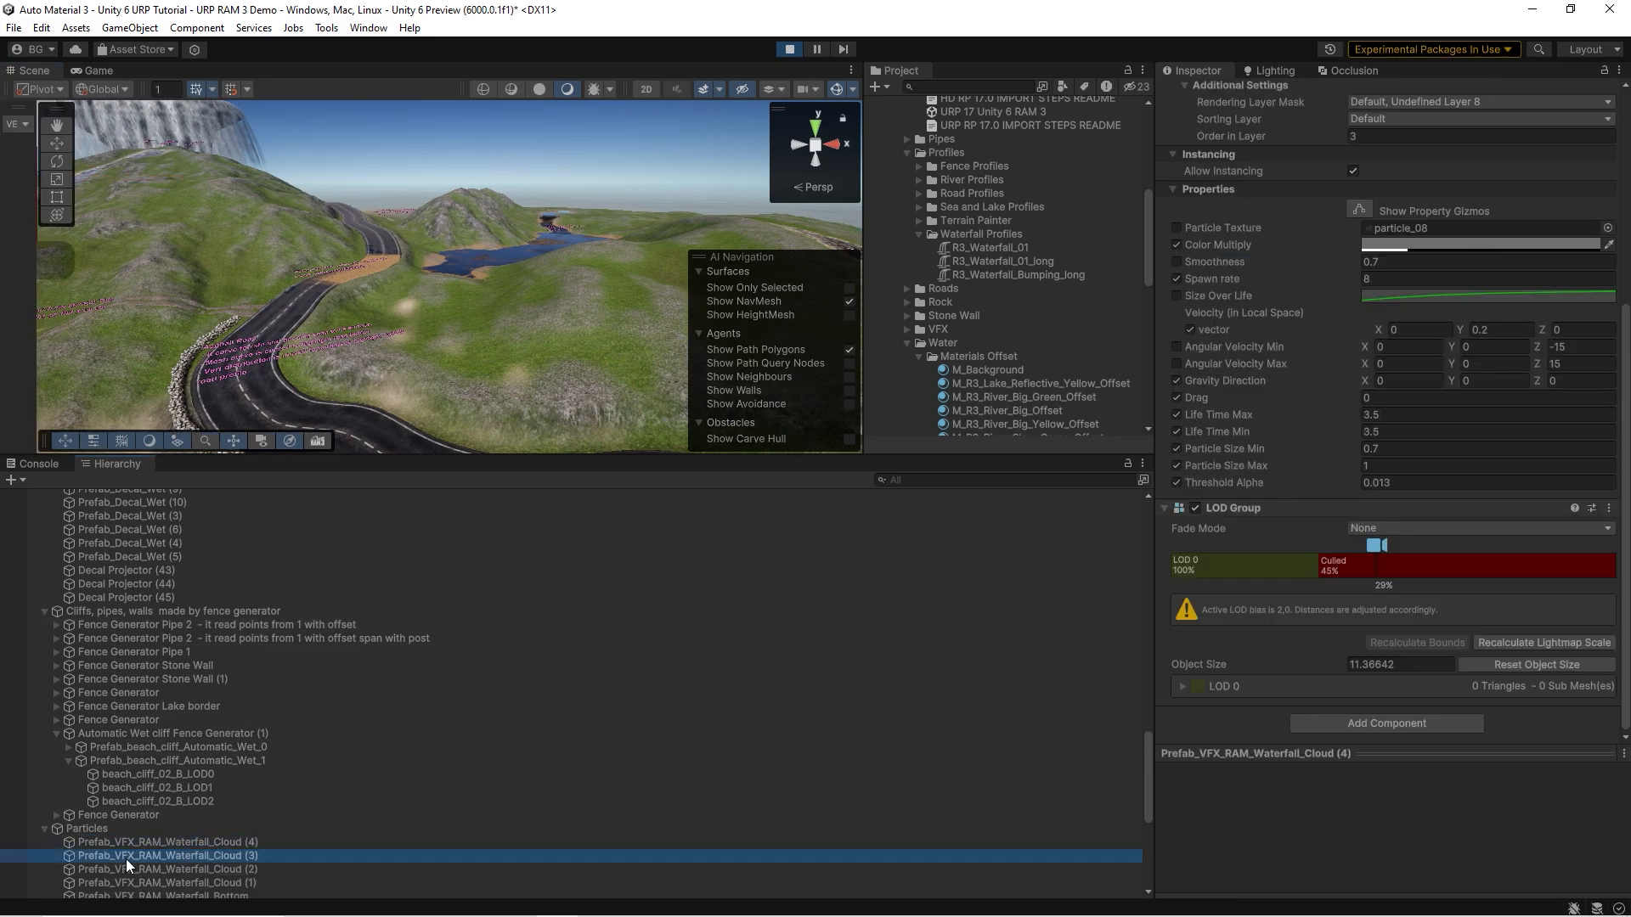
pyautogui.doubleClick(131, 854)
pyautogui.keyDown('alt'); pyautogui.moveTo(360, 303); pyautogui.dragTo(176, 255); pyautogui.keyUp('alt')
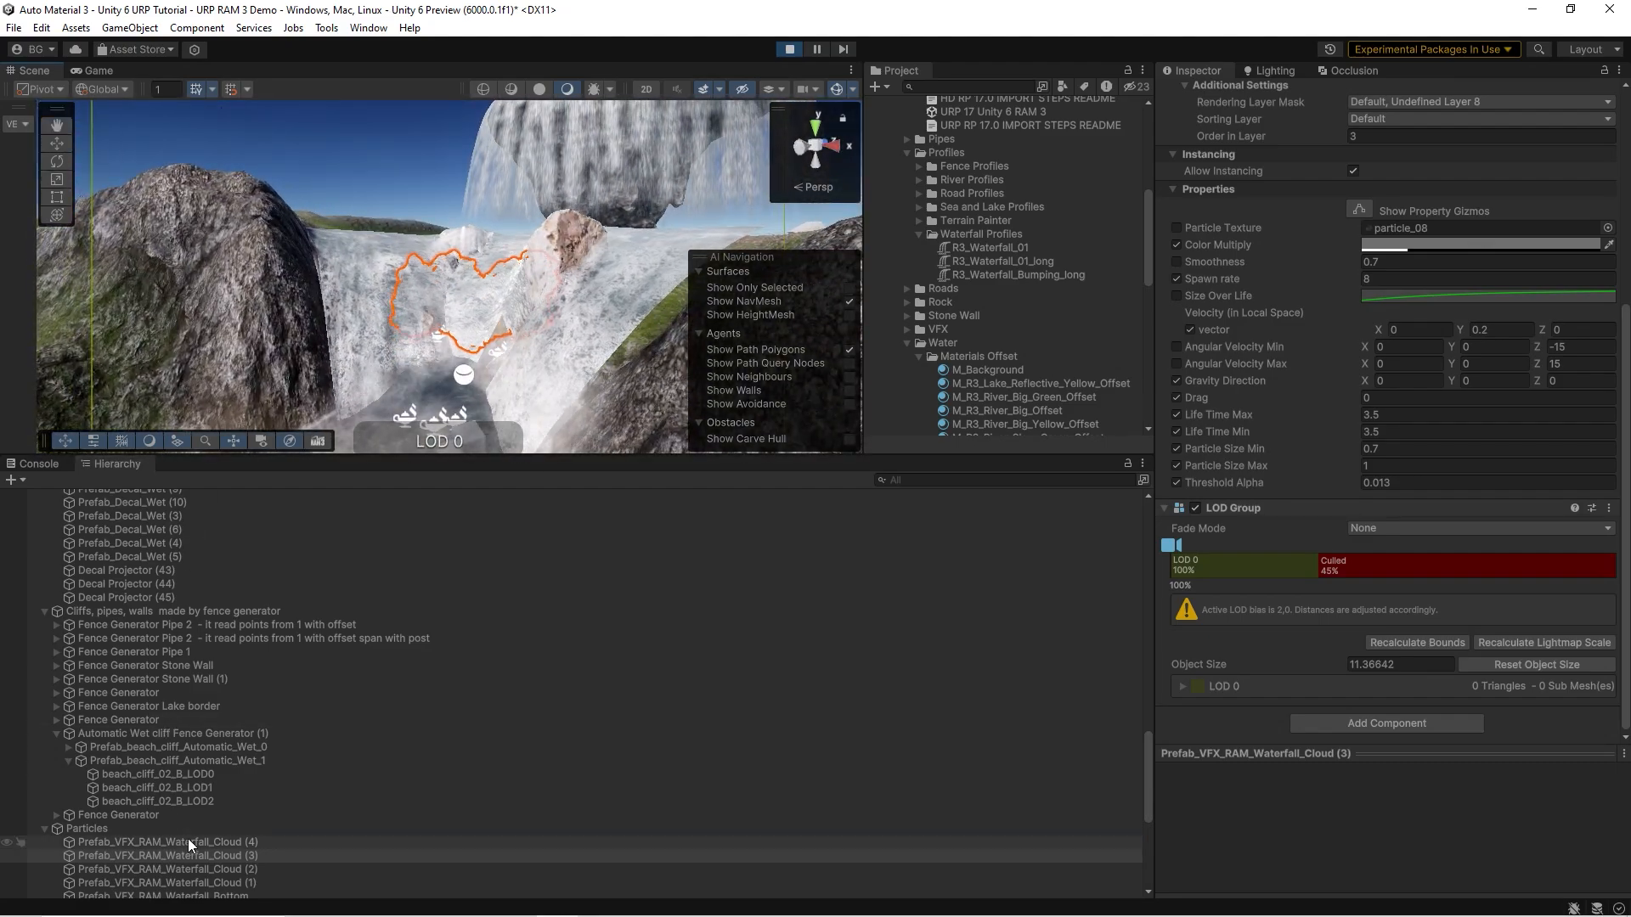
# - Frame Prefab_VFX_RAM_Waterfall_Cloud (4) and inspect the neighbouring Prefab_VFX_RAM_Waterfall_Bottom effect at the foot of the waterfall
pyautogui.click(187, 841)
pyautogui.press('f')
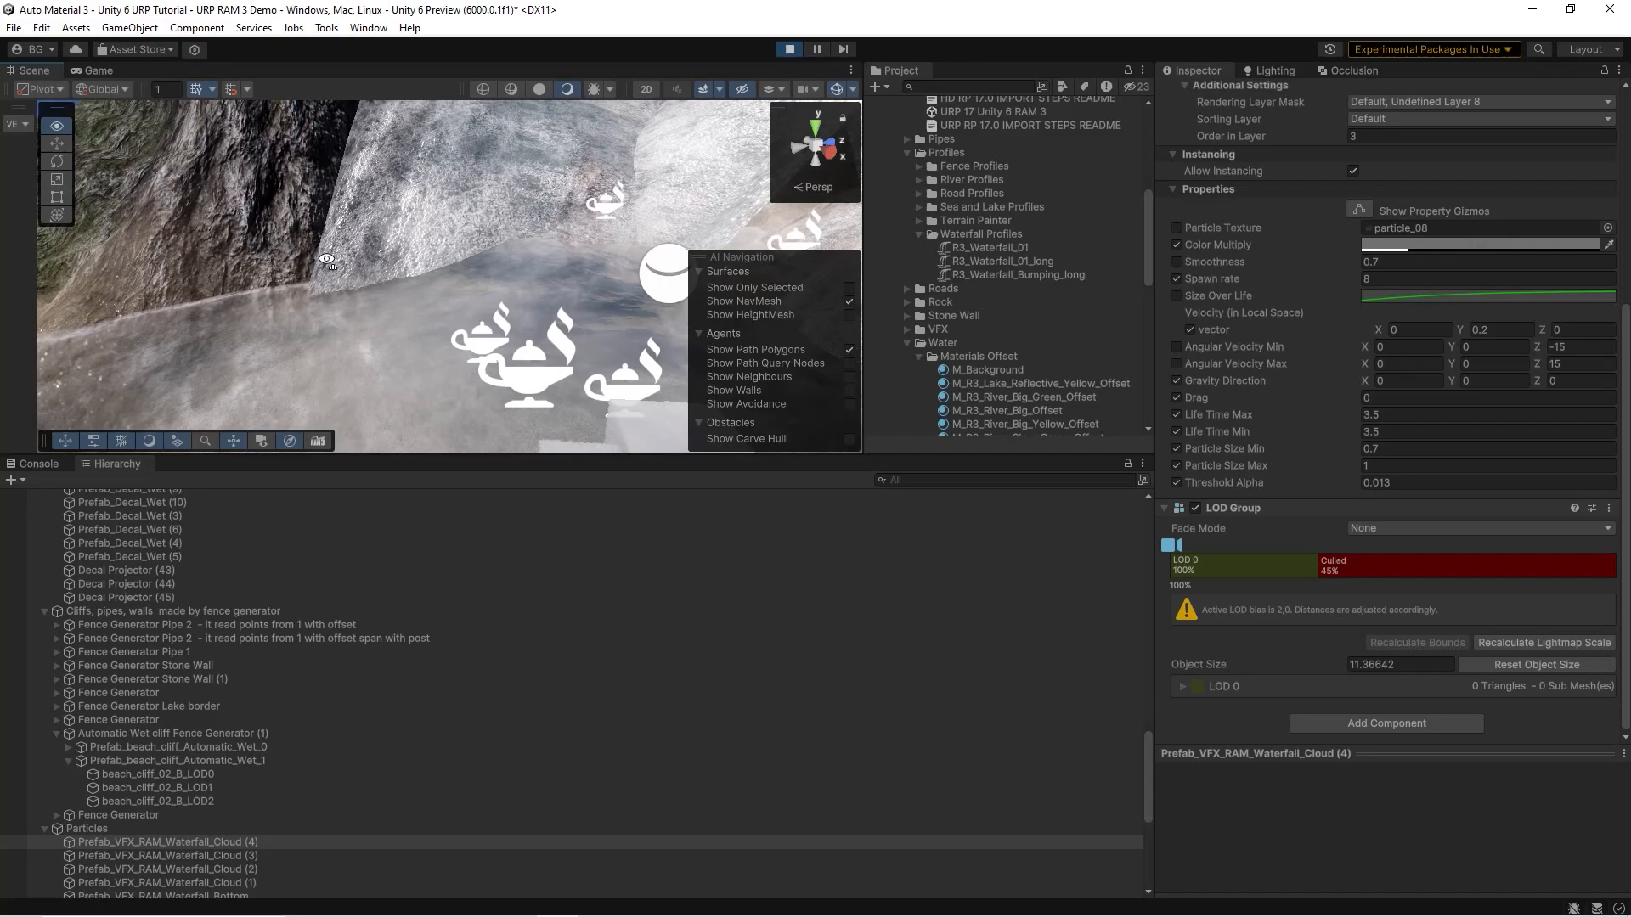
pyautogui.moveTo(313, 249); pyautogui.dragTo(375, 406, button='right')
pyautogui.click(424, 323)
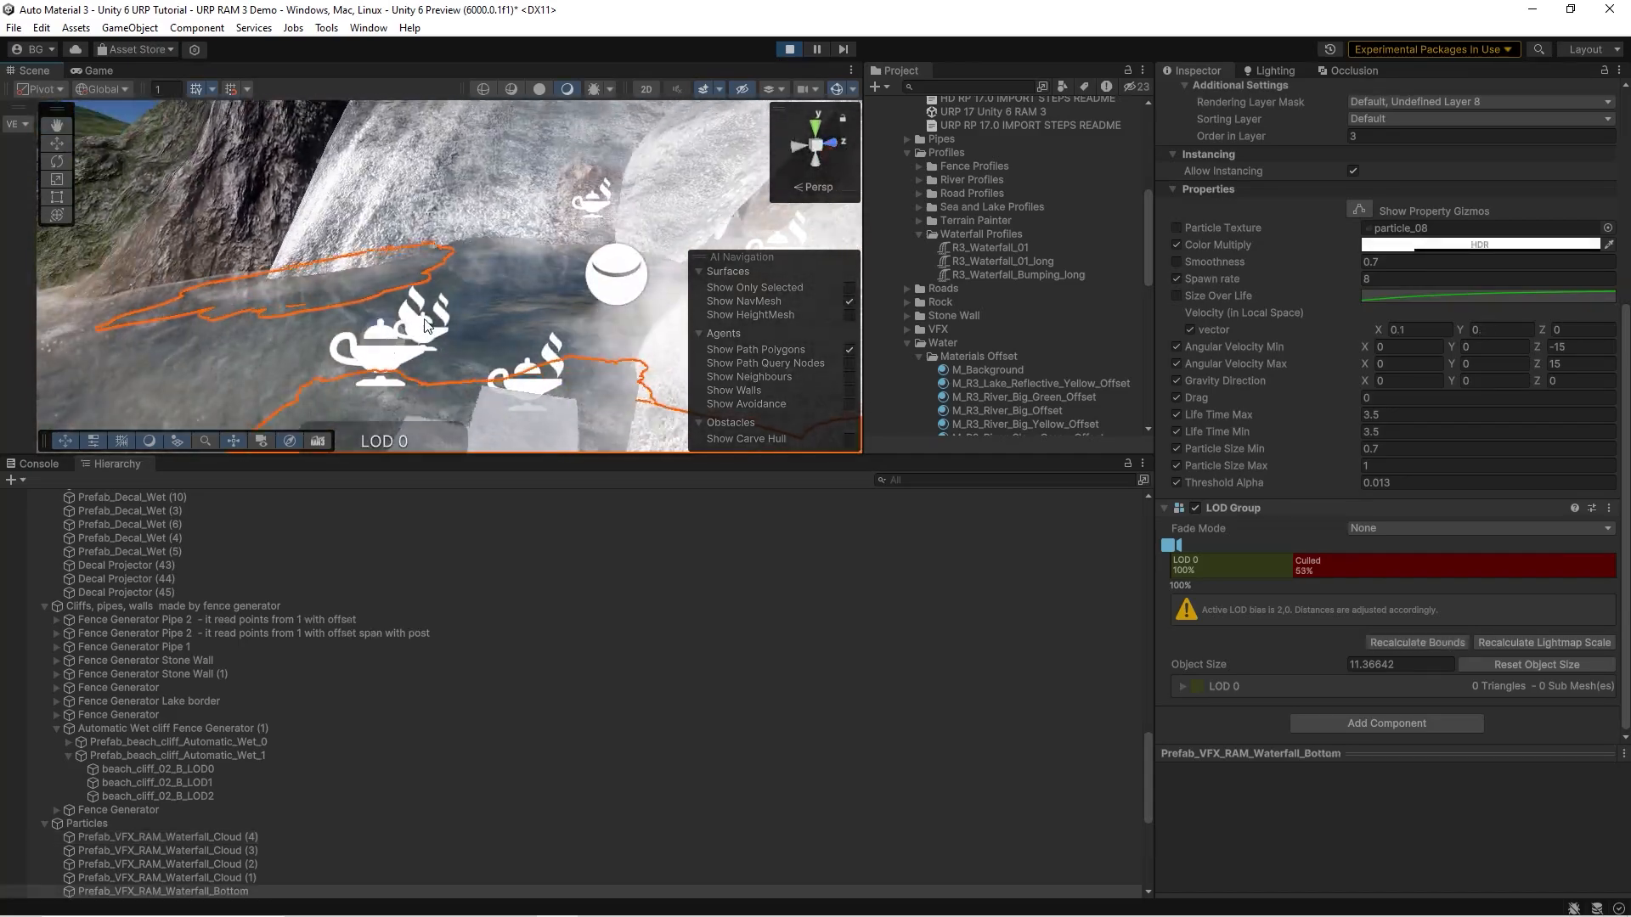
pyautogui.moveTo(424, 325); pyautogui.dragTo(452, 231, button='right')
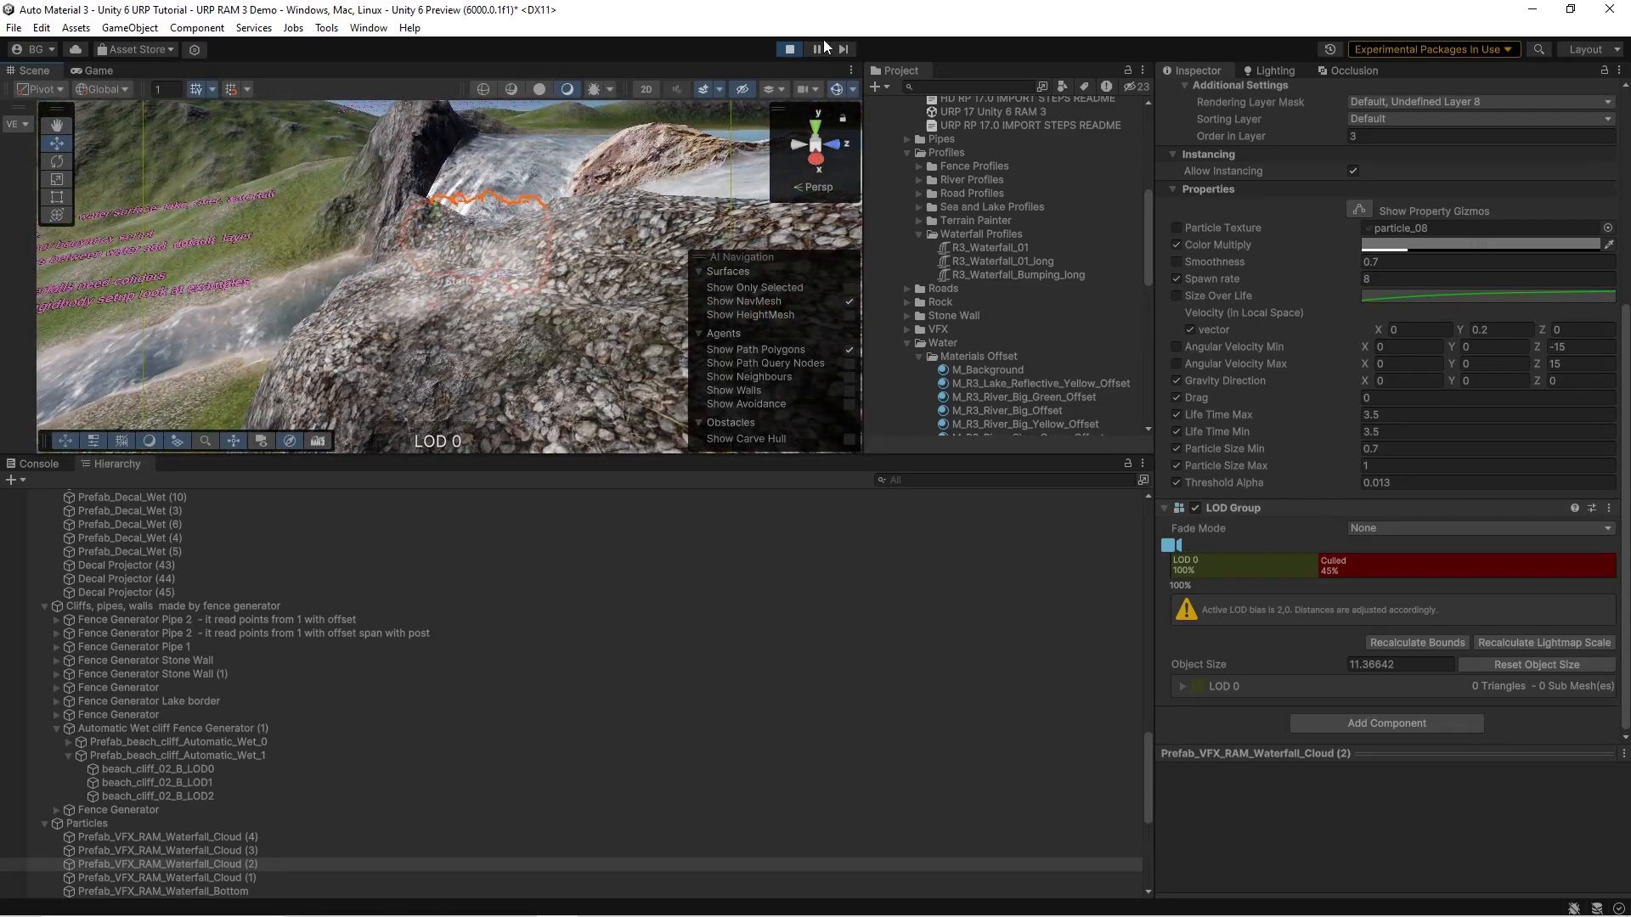
# - Stop Play mode and examine the Visual Effect settings of Prefab_VFX_RAM_Waterfall_Cloud (2)
pyautogui.click(790, 48)
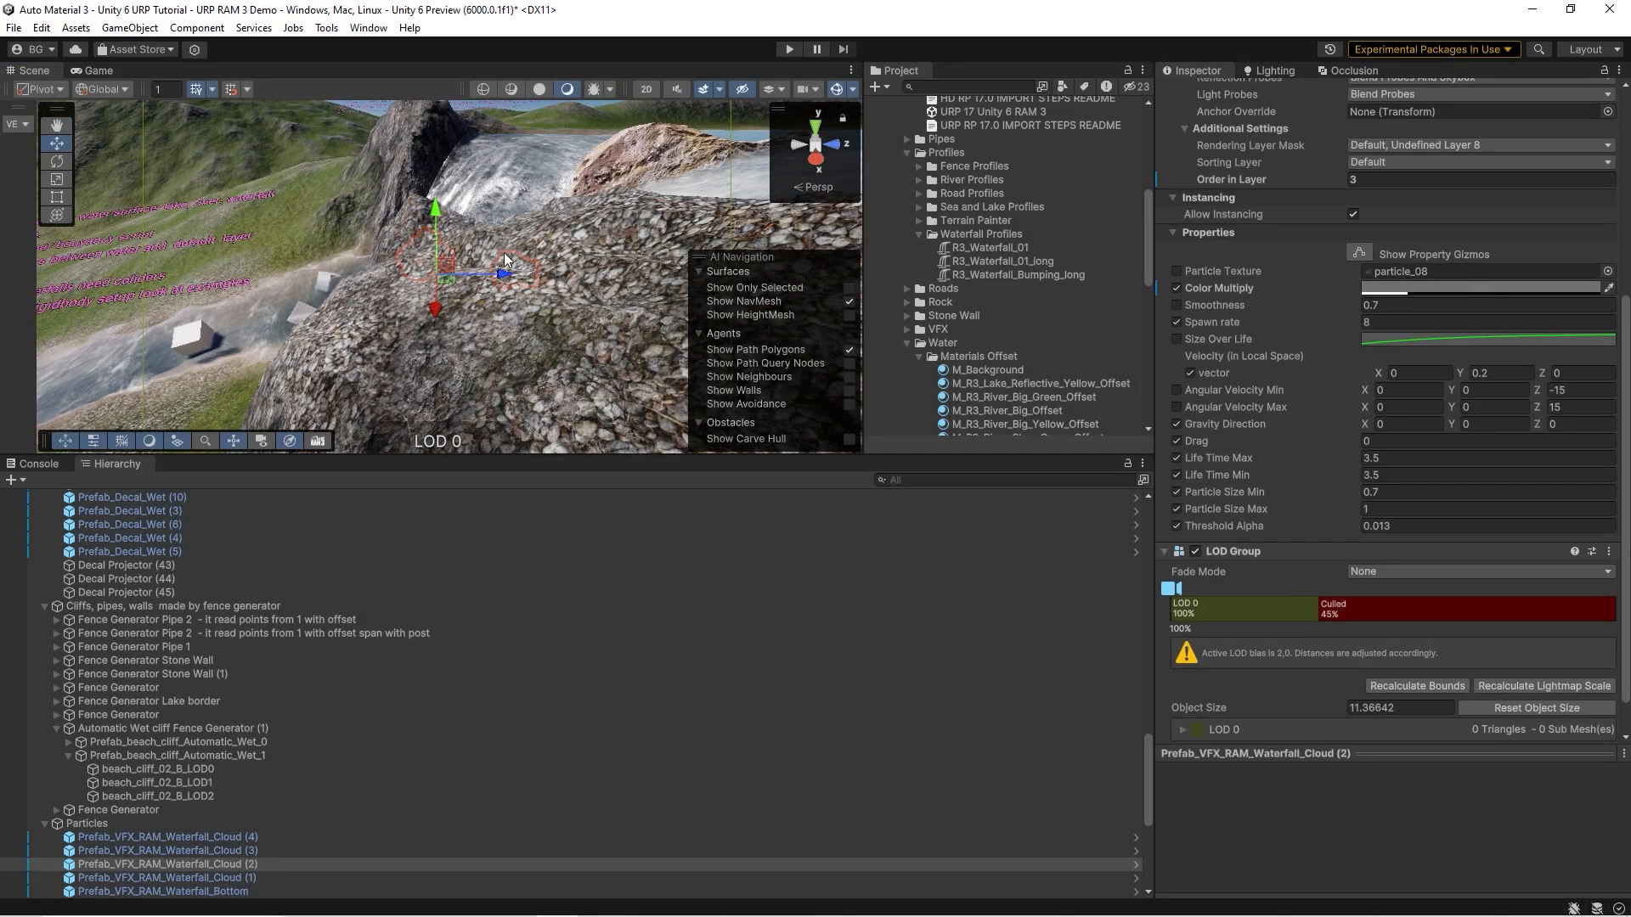
pyautogui.moveTo(483, 276); pyautogui.dragTo(528, 248, button='right')
pyautogui.press('s')
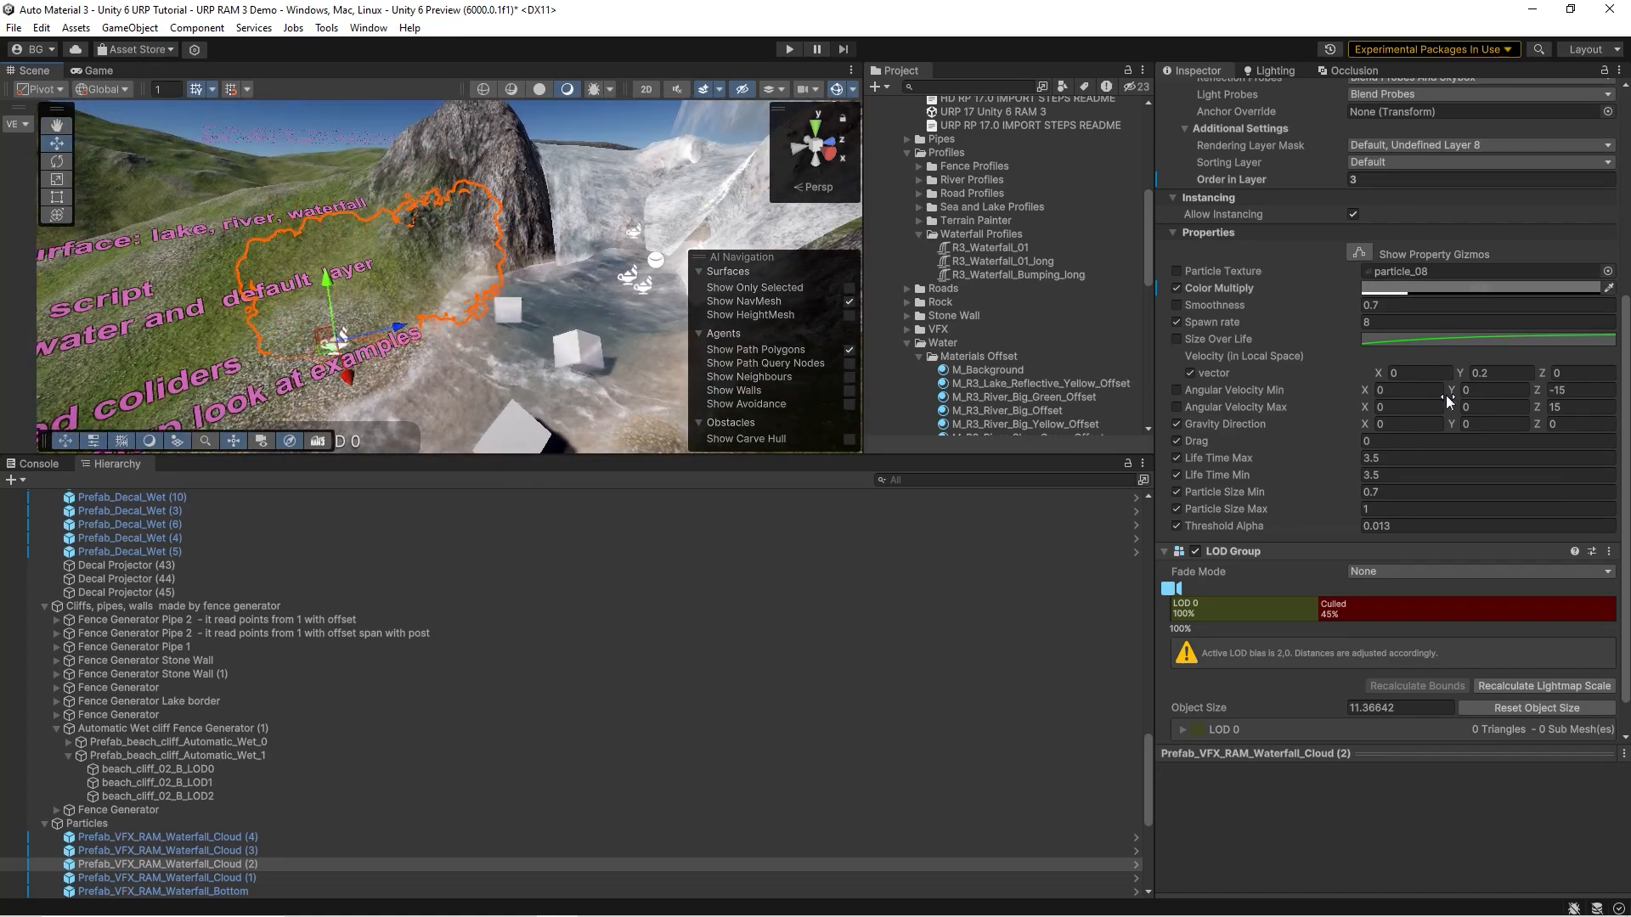
pyautogui.scroll(7, 1437, 405)
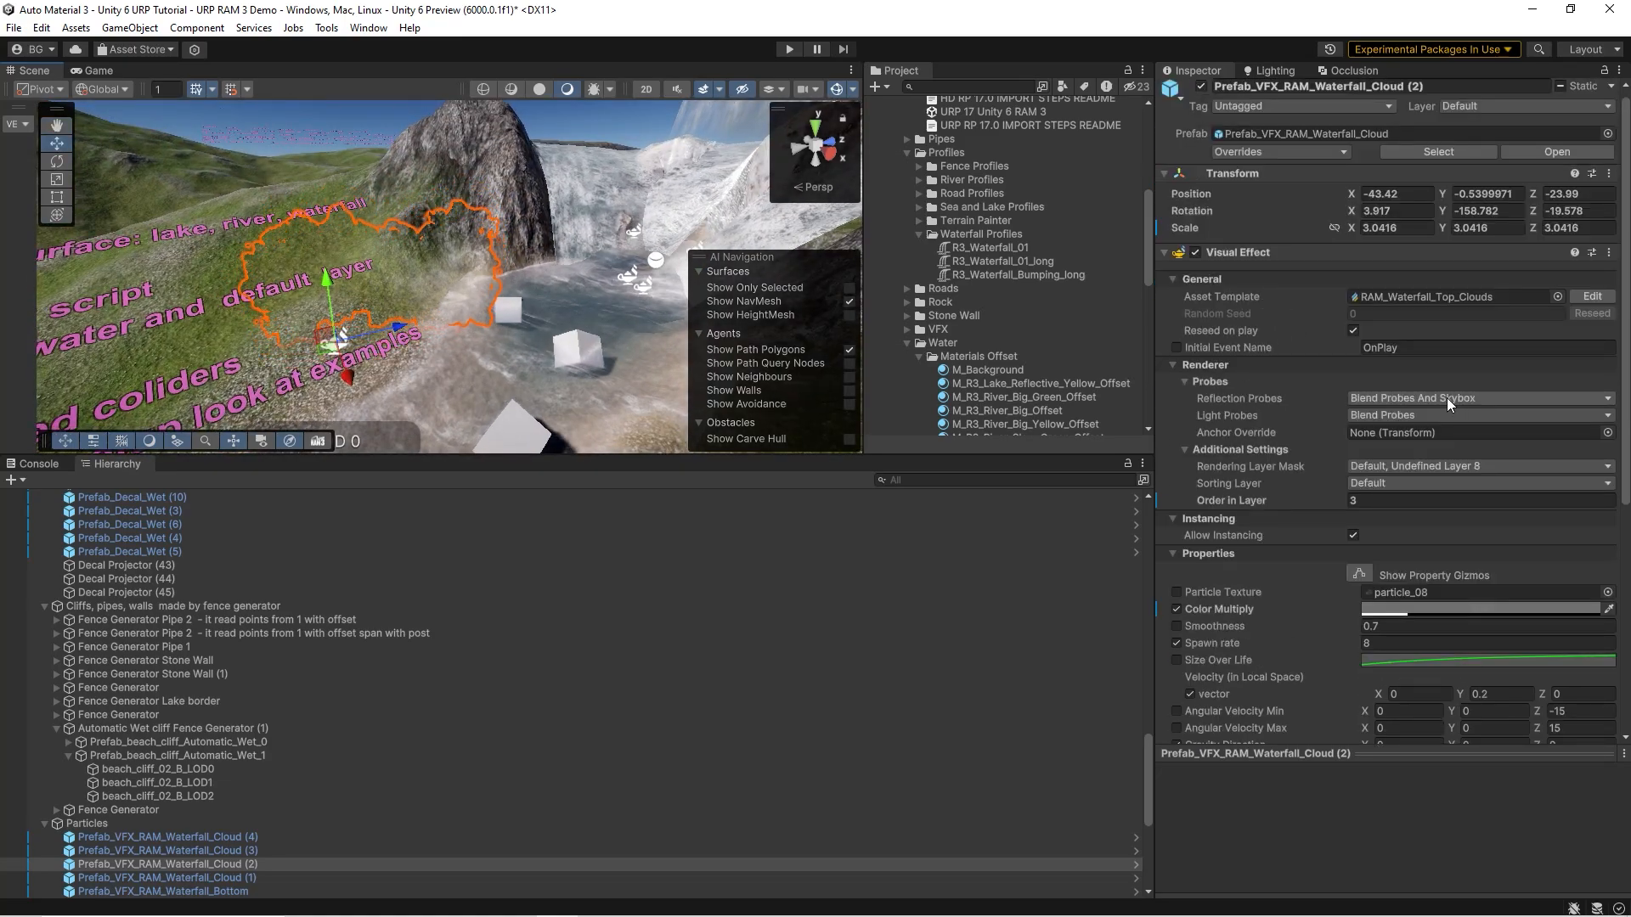
pyautogui.moveTo(451, 284); pyautogui.dragTo(540, 451, button='right')
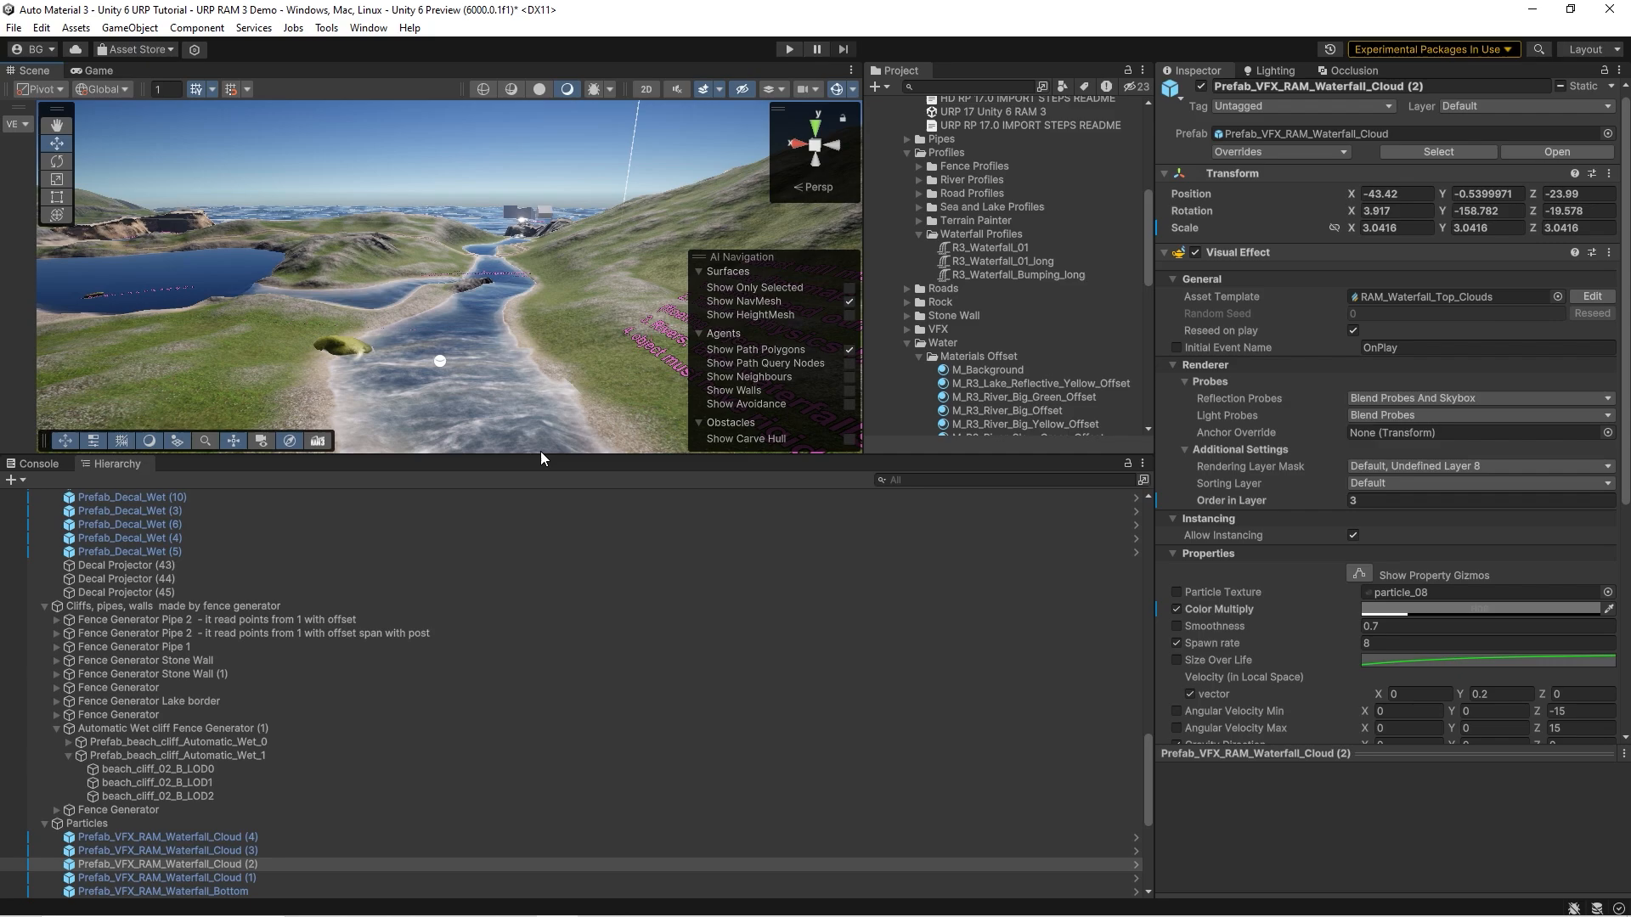
# - Select Prefab_VFX_RAM_Waterfall_Bottom (3), fly out over the open sea, and enlarge the Scene view
pyautogui.scroll(-6, 263, 675)
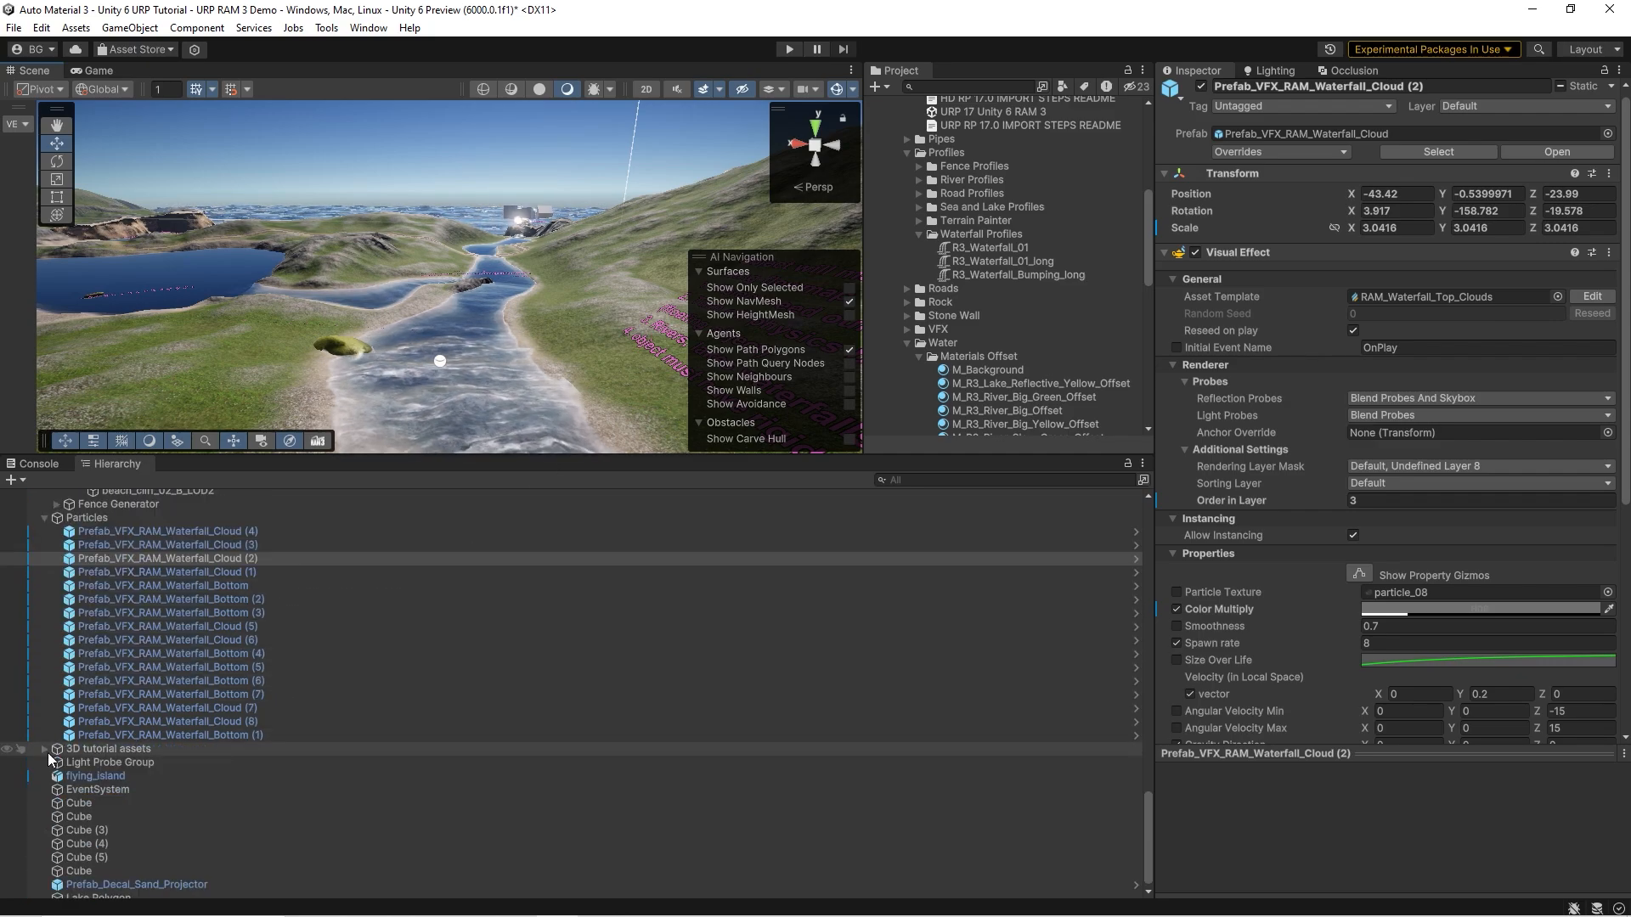
pyautogui.click(270, 621)
pyautogui.press('w')
pyautogui.moveTo(448, 297); pyautogui.dragTo(570, 463, button='right')
pyautogui.moveTo(571, 456); pyautogui.dragTo(589, 792)
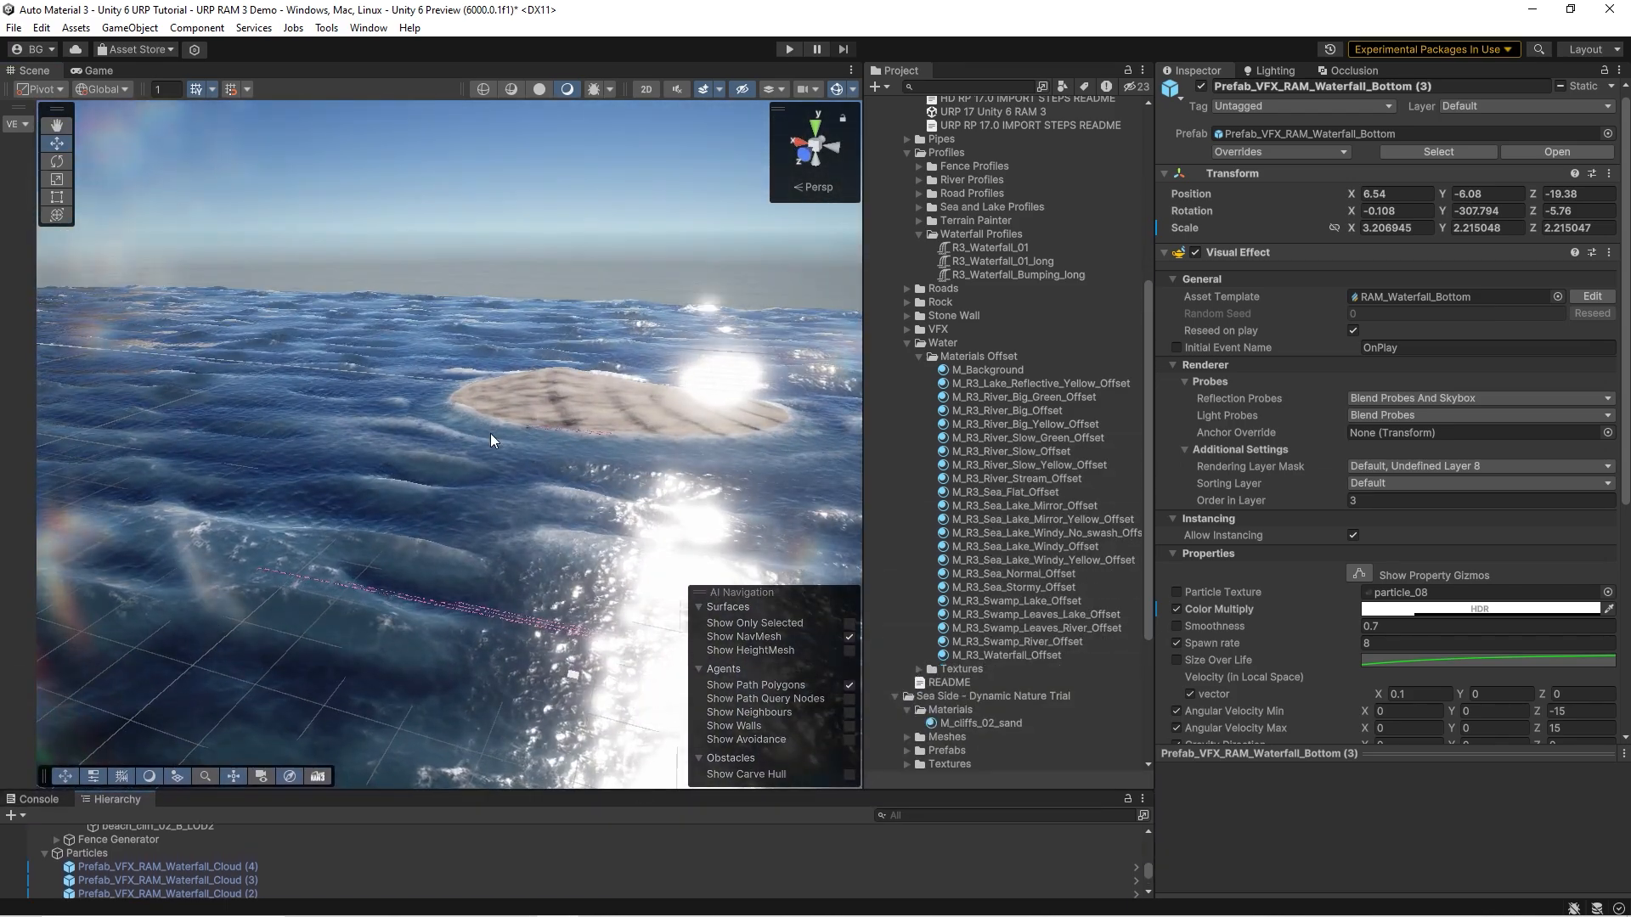
# - Select the terrain at the sandy island and choose Raise or Lower Terrain with brush size 38 and opacity 1
pyautogui.press('w')
pyautogui.moveTo(492, 440)
pyautogui.mouseDown(button='right')
pyautogui.moveTo(590, 506)
pyautogui.moveTo(396, 408)
pyautogui.moveTo(539, 436)
pyautogui.mouseUp(button='right')
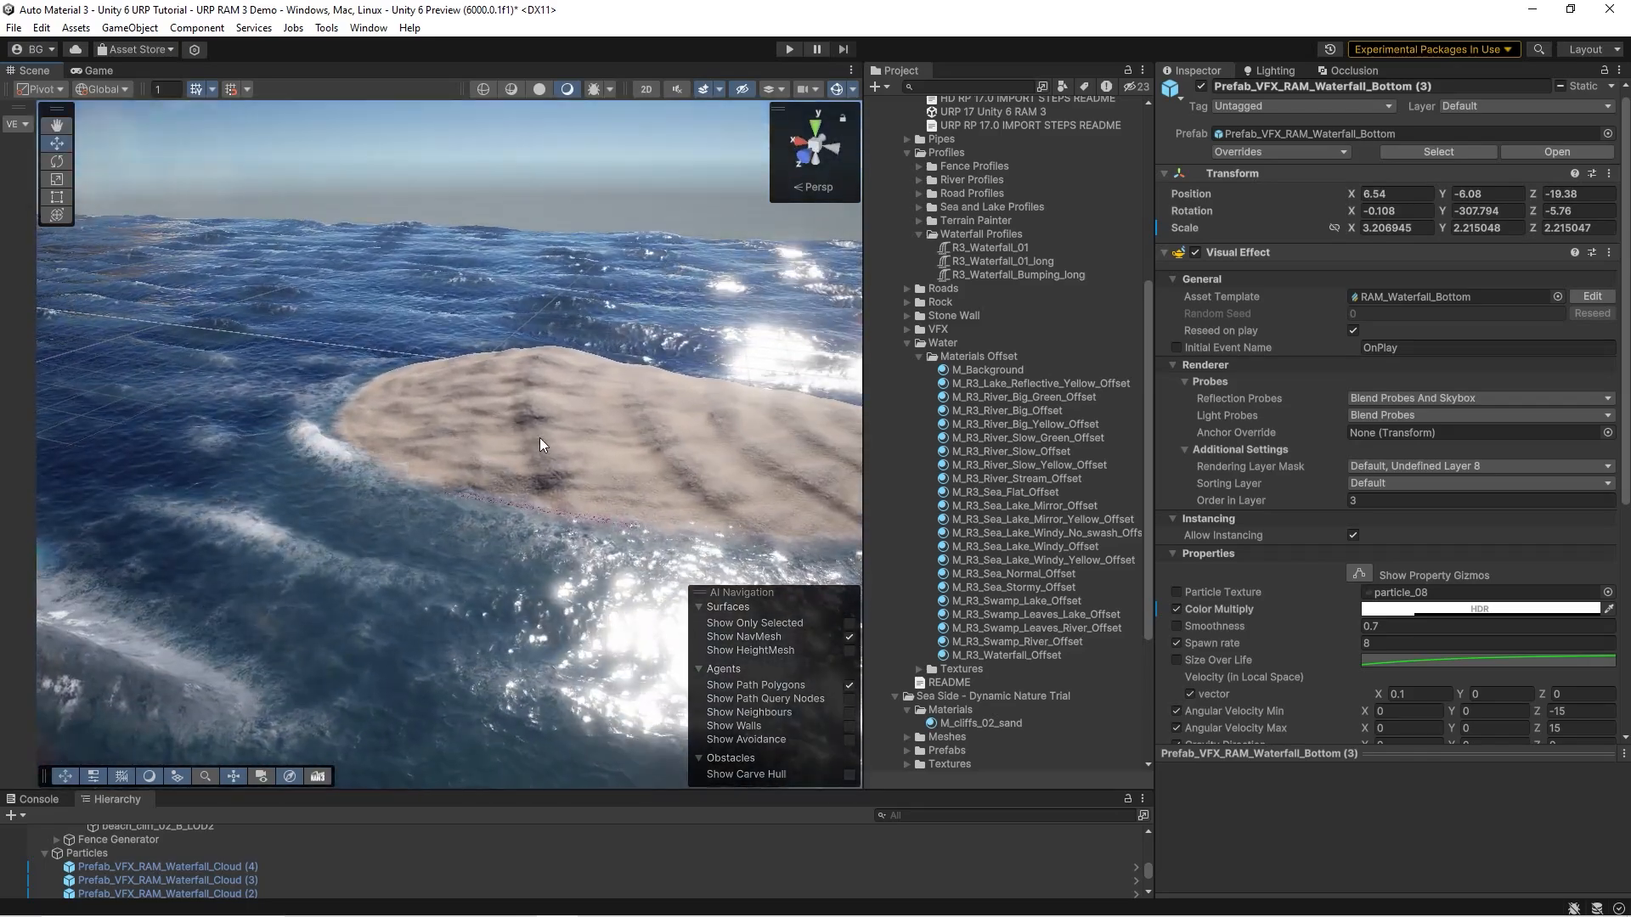
pyautogui.click(538, 437)
pyautogui.click(1231, 250)
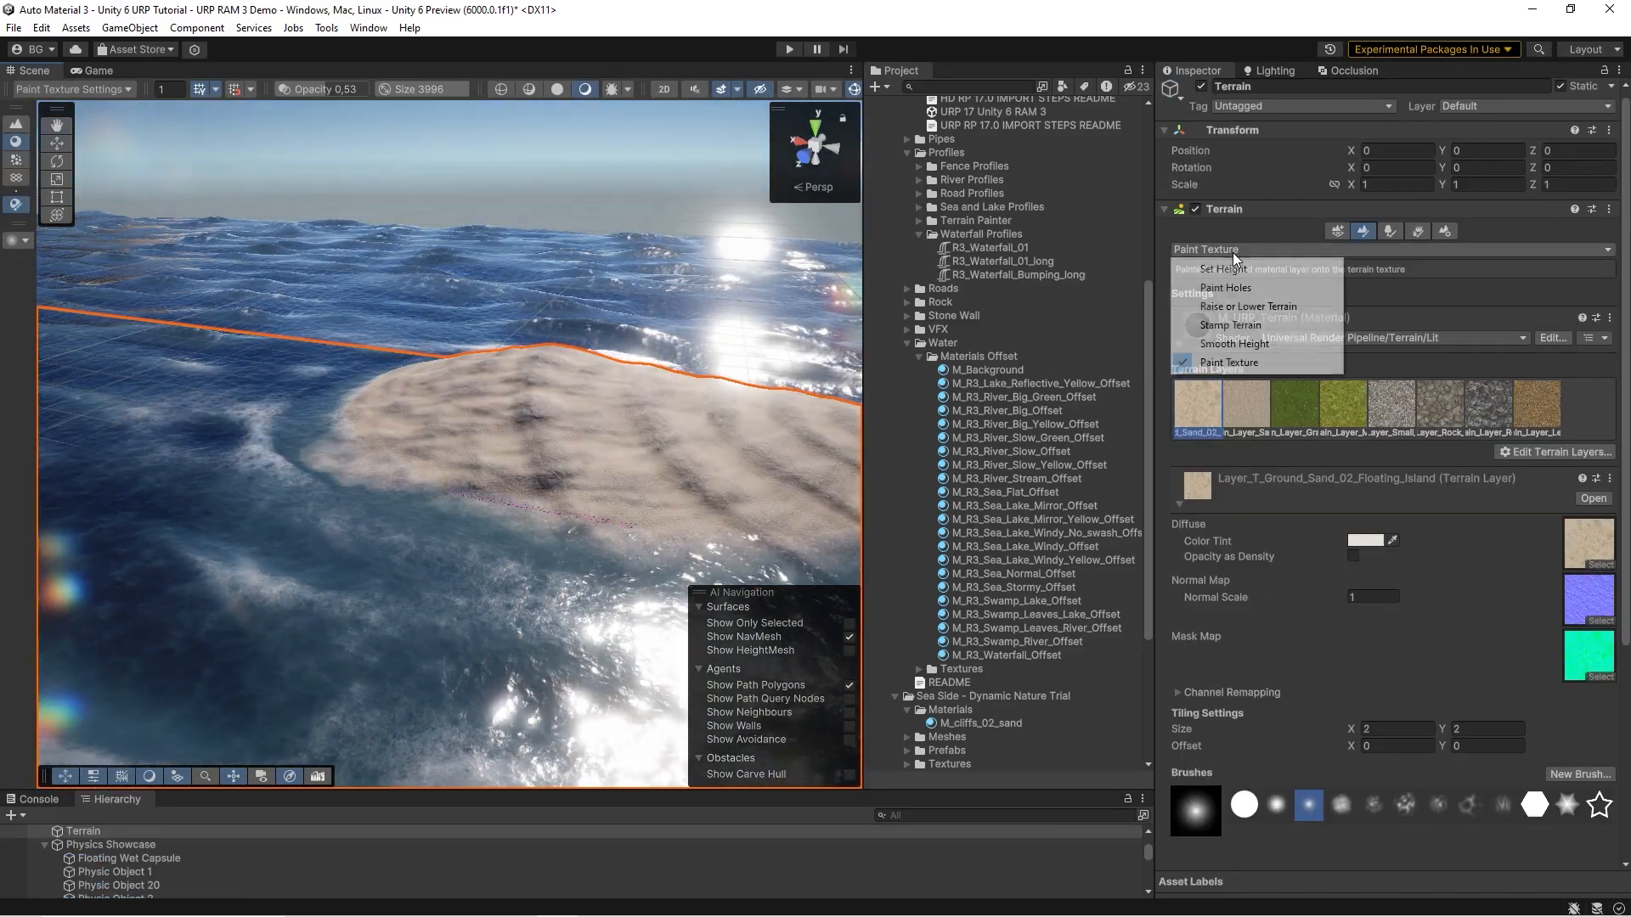
pyautogui.click(1246, 308)
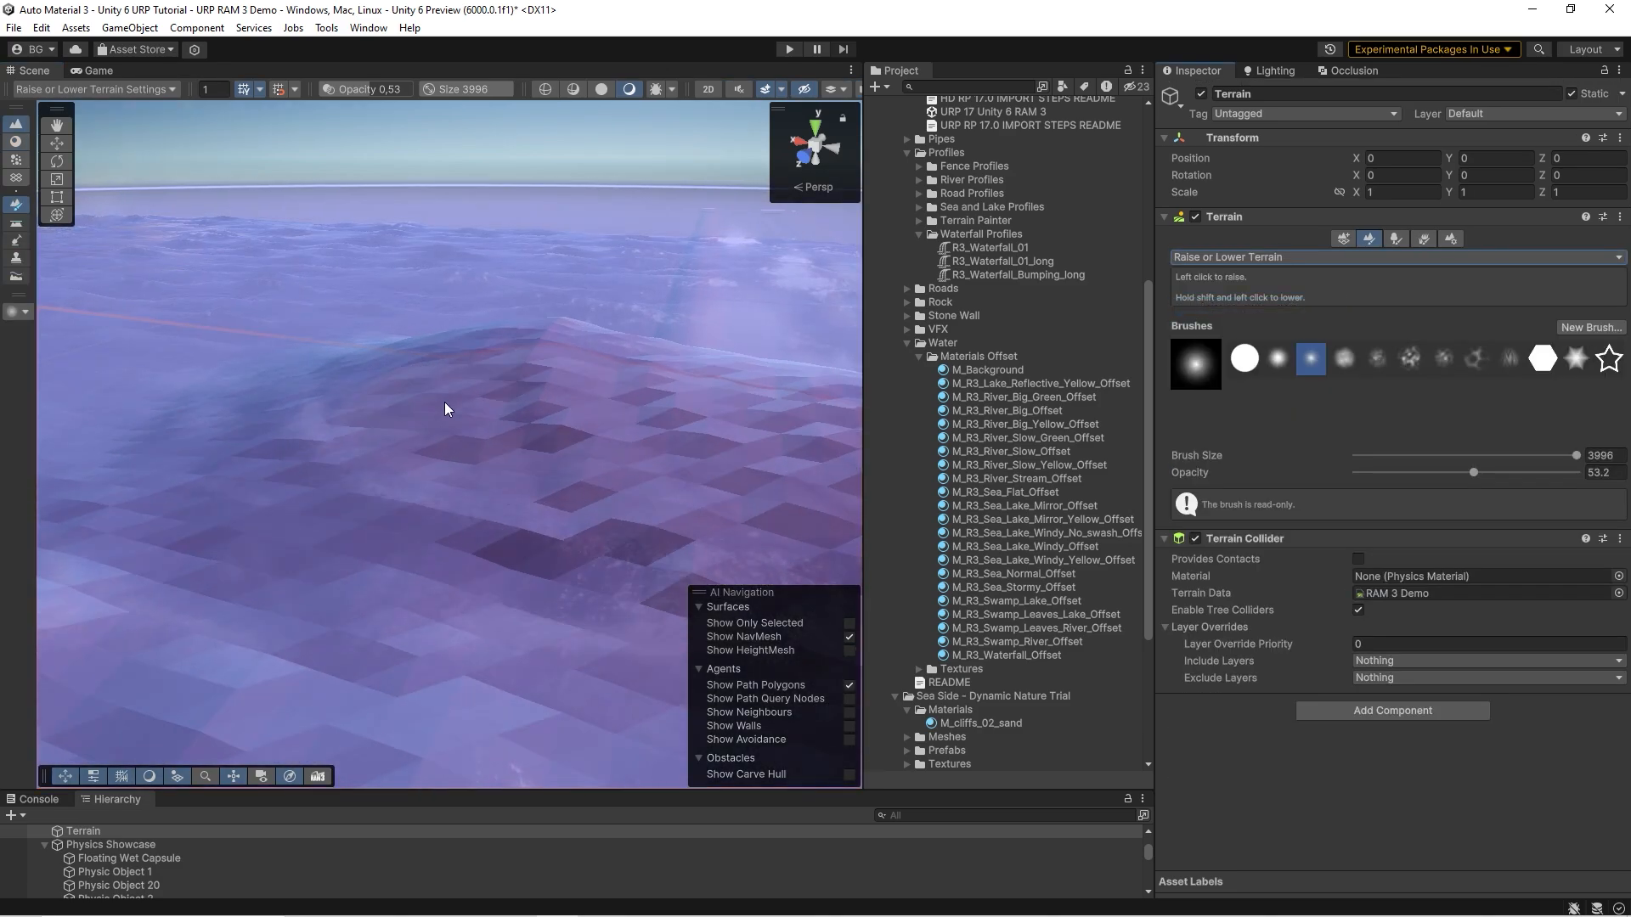
pyautogui.moveTo(1575, 455)
pyautogui.mouseDown()
pyautogui.moveTo(1408, 452)
pyautogui.moveTo(1354, 472)
pyautogui.mouseUp()
pyautogui.click(1612, 475)
pyautogui.write('1')
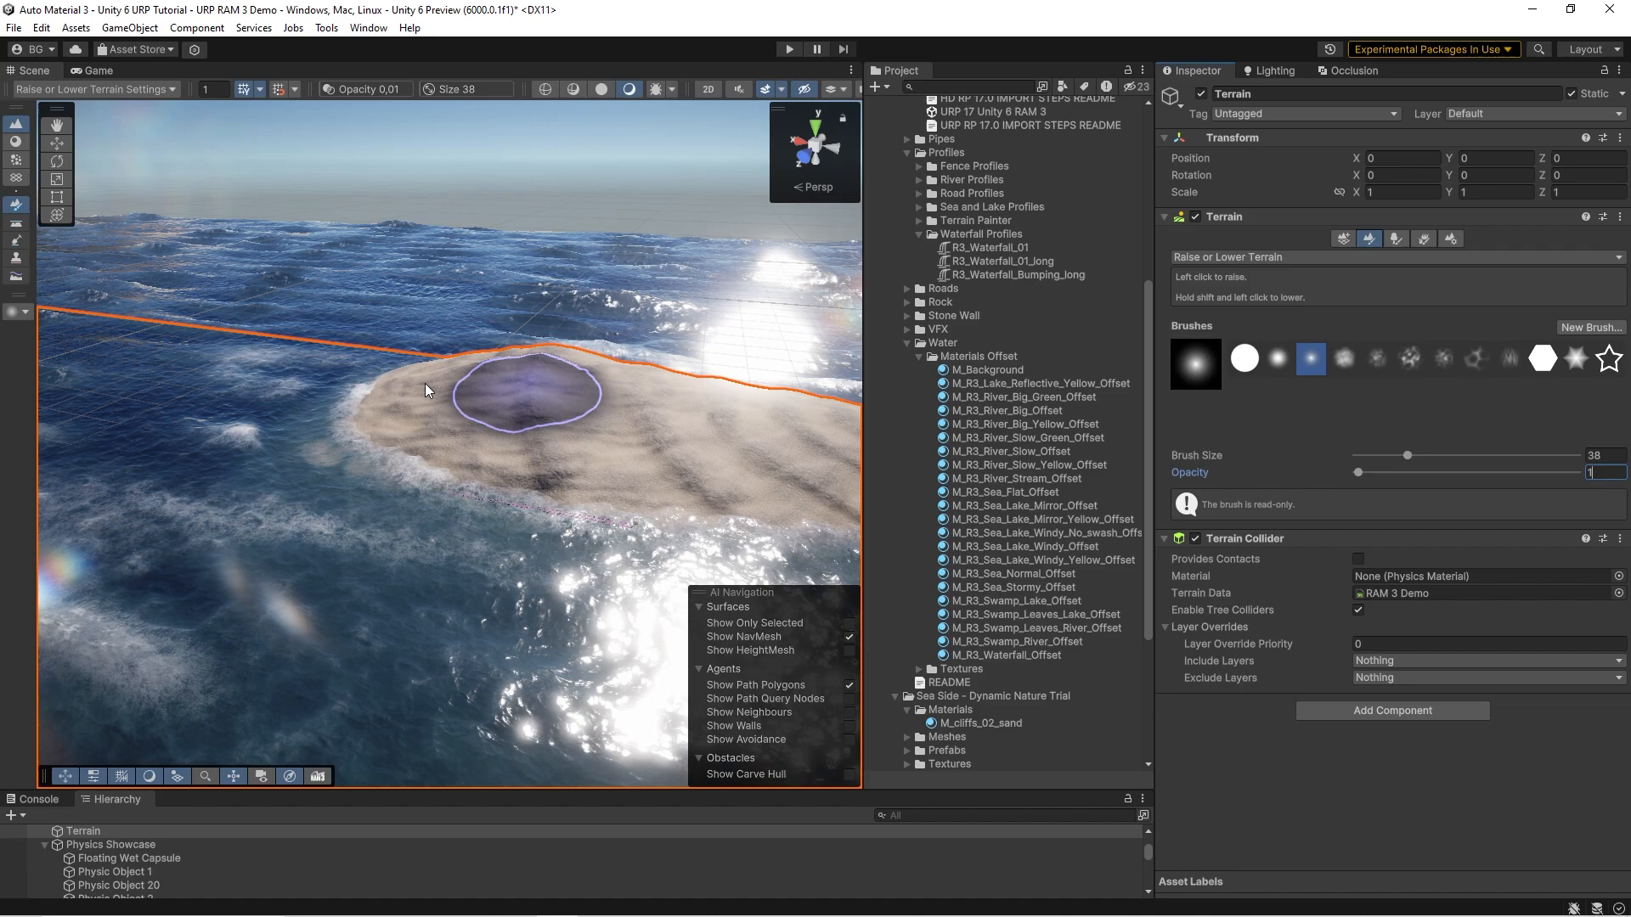
# - Set the terrain brush size to 120 and raise the seabed beside the sandy island
pyautogui.moveTo(425, 385)
pyautogui.mouseDown(button='right')
pyautogui.moveTo(353, 384)
pyautogui.moveTo(319, 440)
pyautogui.mouseUp(button='right')
pyautogui.click(1434, 459)
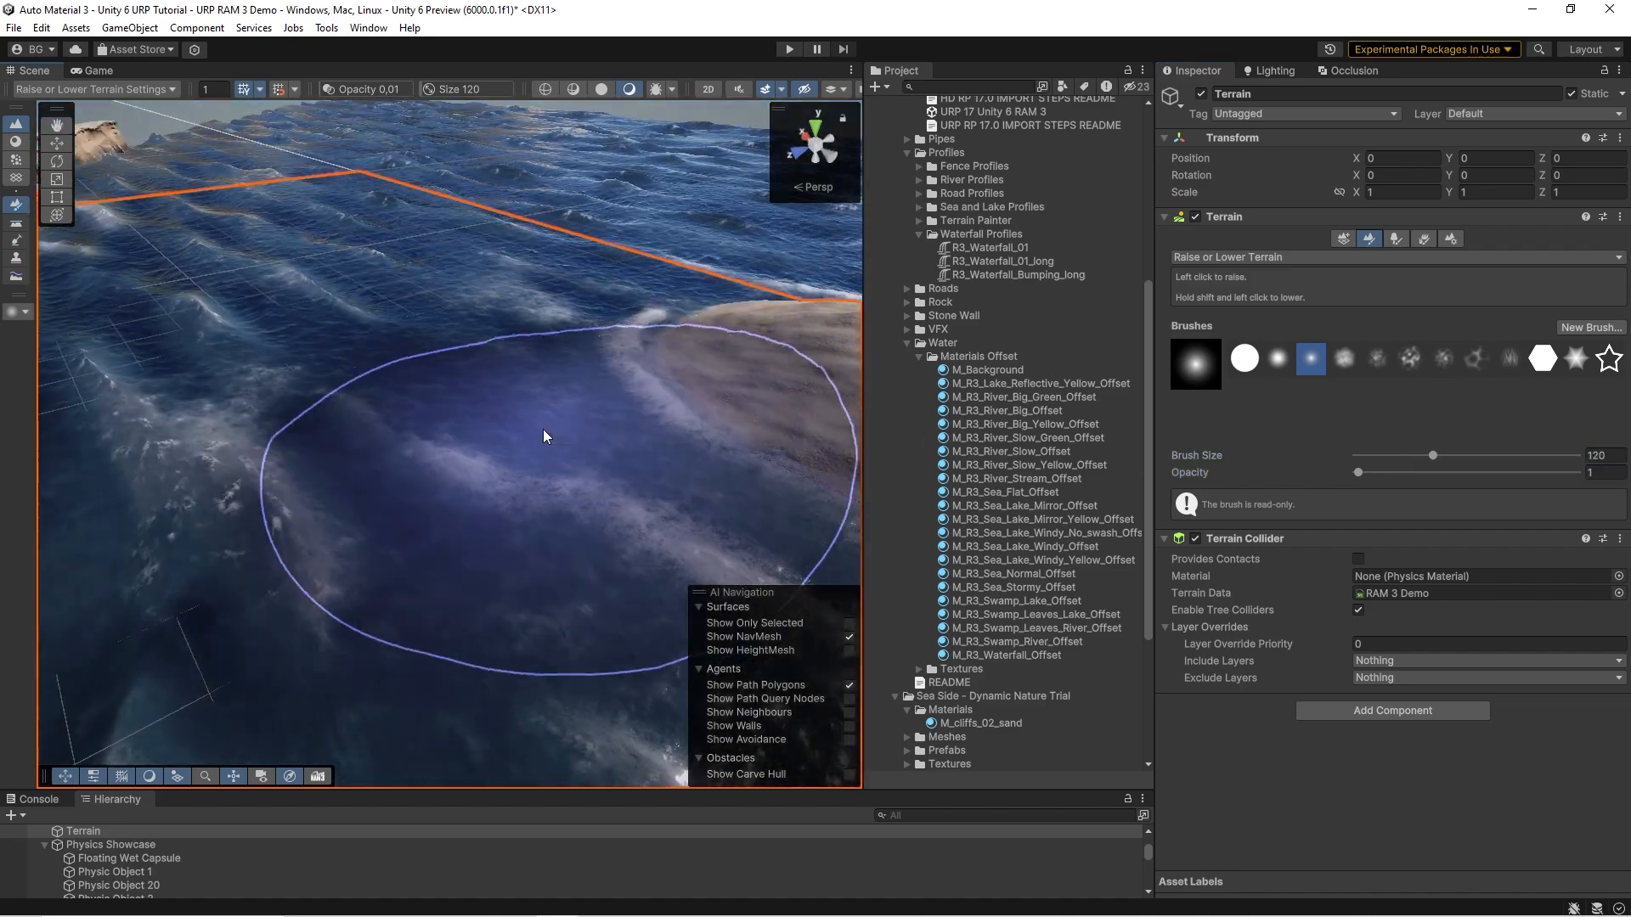
pyautogui.moveTo(543, 431)
pyautogui.mouseDown()
pyautogui.moveTo(413, 418)
pyautogui.moveTo(211, 294)
pyautogui.moveTo(227, 343)
pyautogui.moveTo(280, 365)
pyautogui.mouseUp()
# - Select Sea Lake Polygon and regenerate its polygon around the raised terrain
pyautogui.click(870, 440)
pyautogui.click(468, 534)
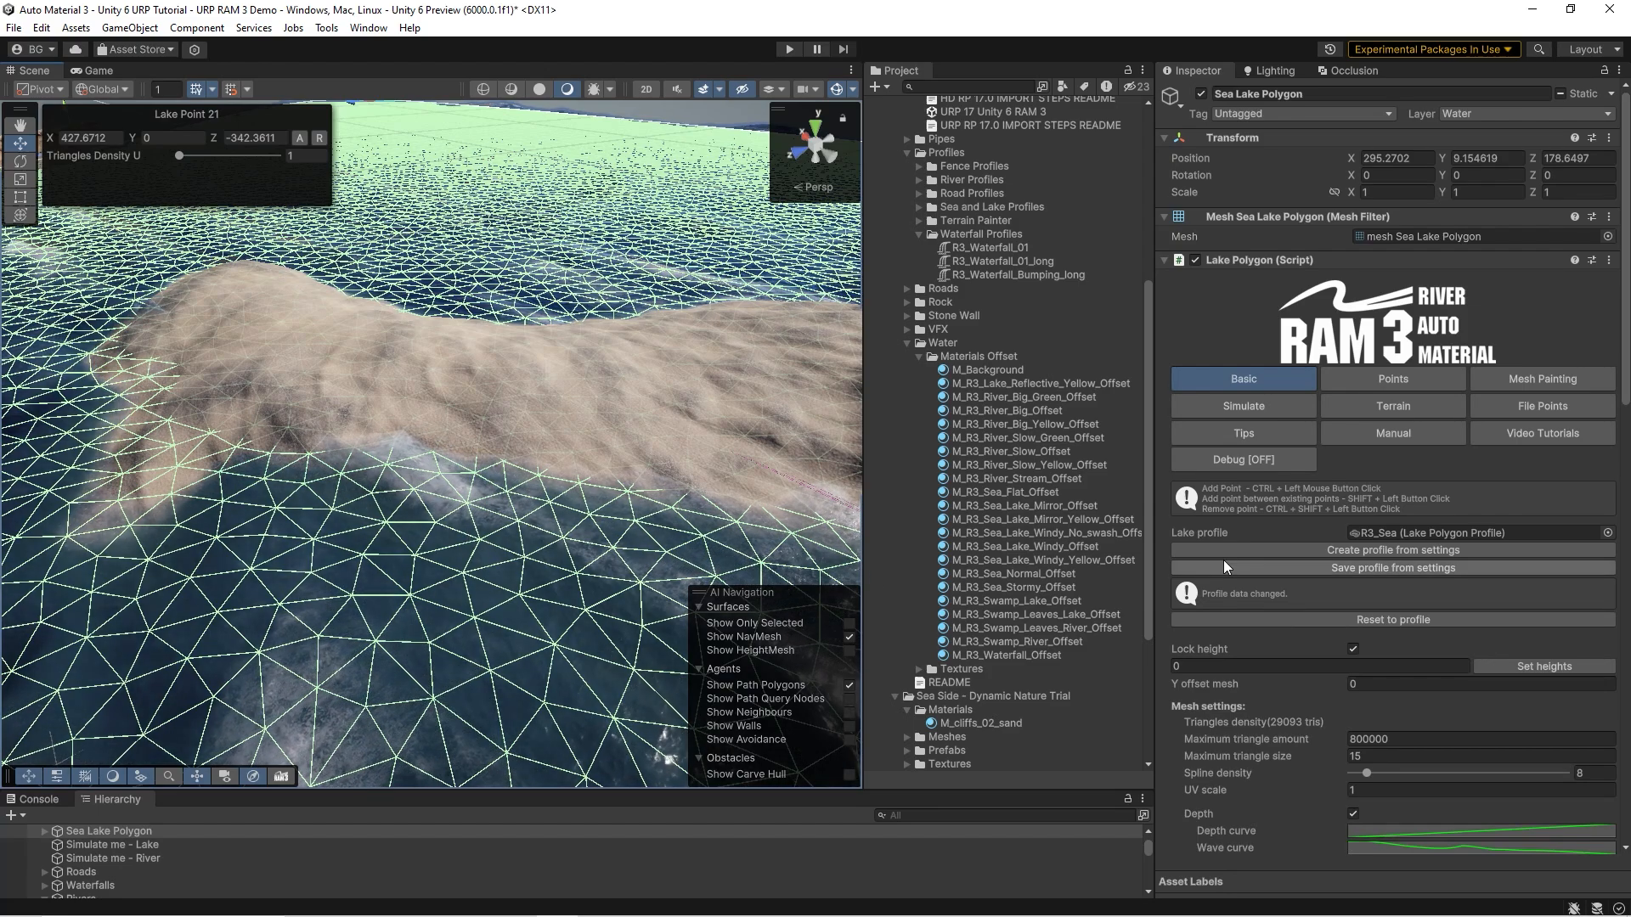
pyautogui.scroll(-8, 1223, 559)
pyautogui.click(1364, 652)
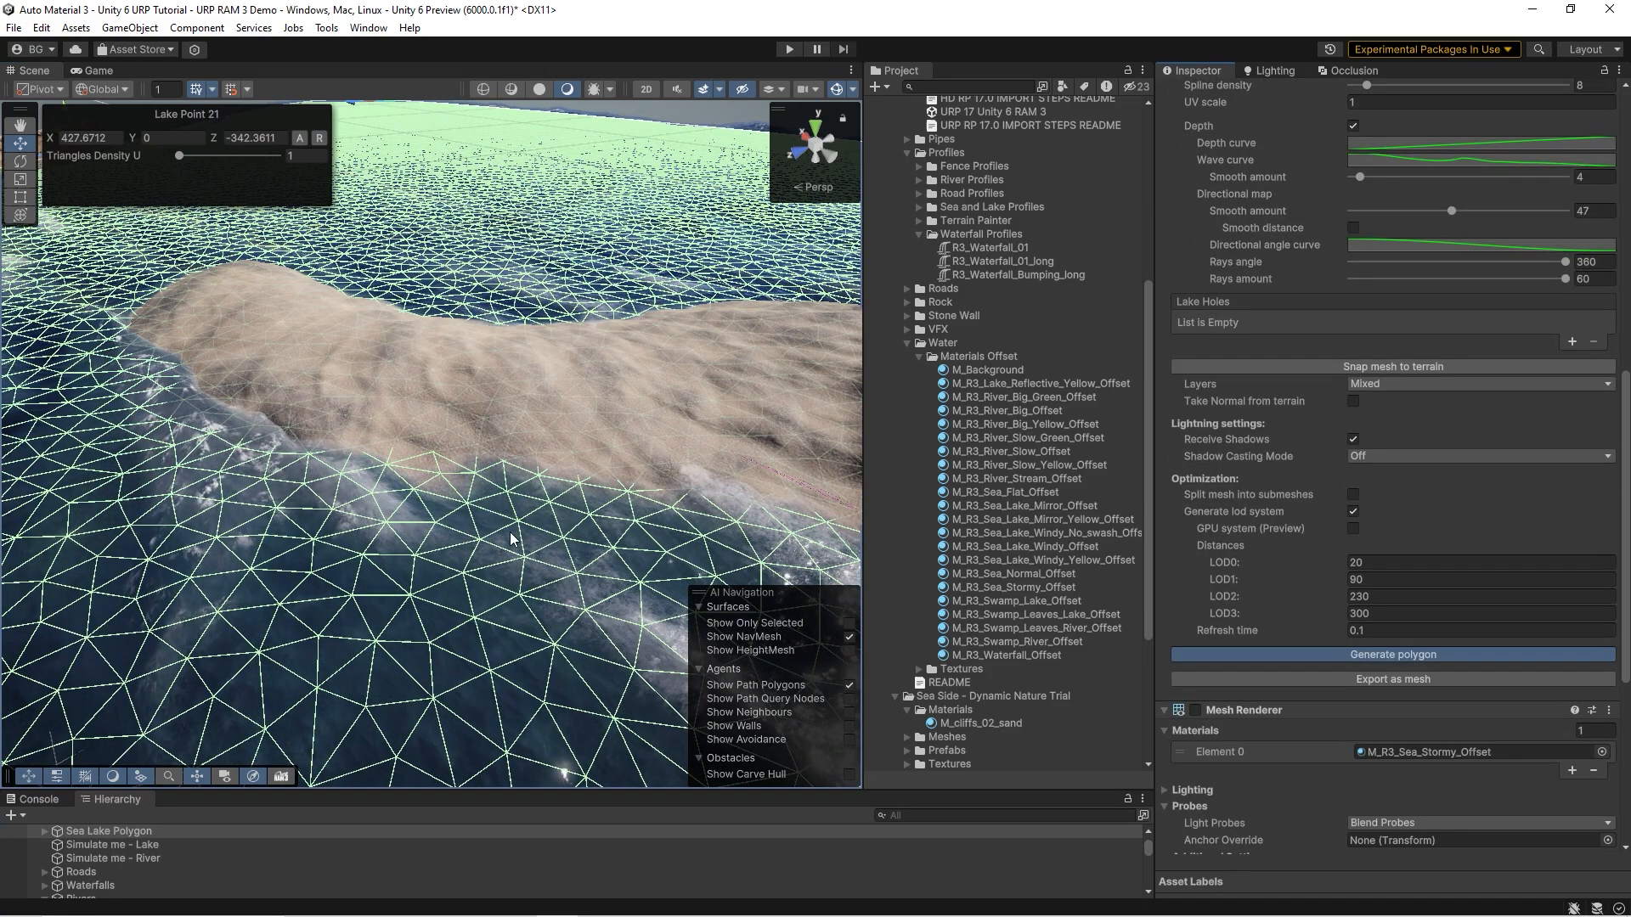
# - Select the M_R3_River_Big_Offset material and view the waves around the reshaped island and the distant coastline
pyautogui.click(986, 414)
pyautogui.moveTo(408, 444); pyautogui.dragTo(163, 507, button='right')
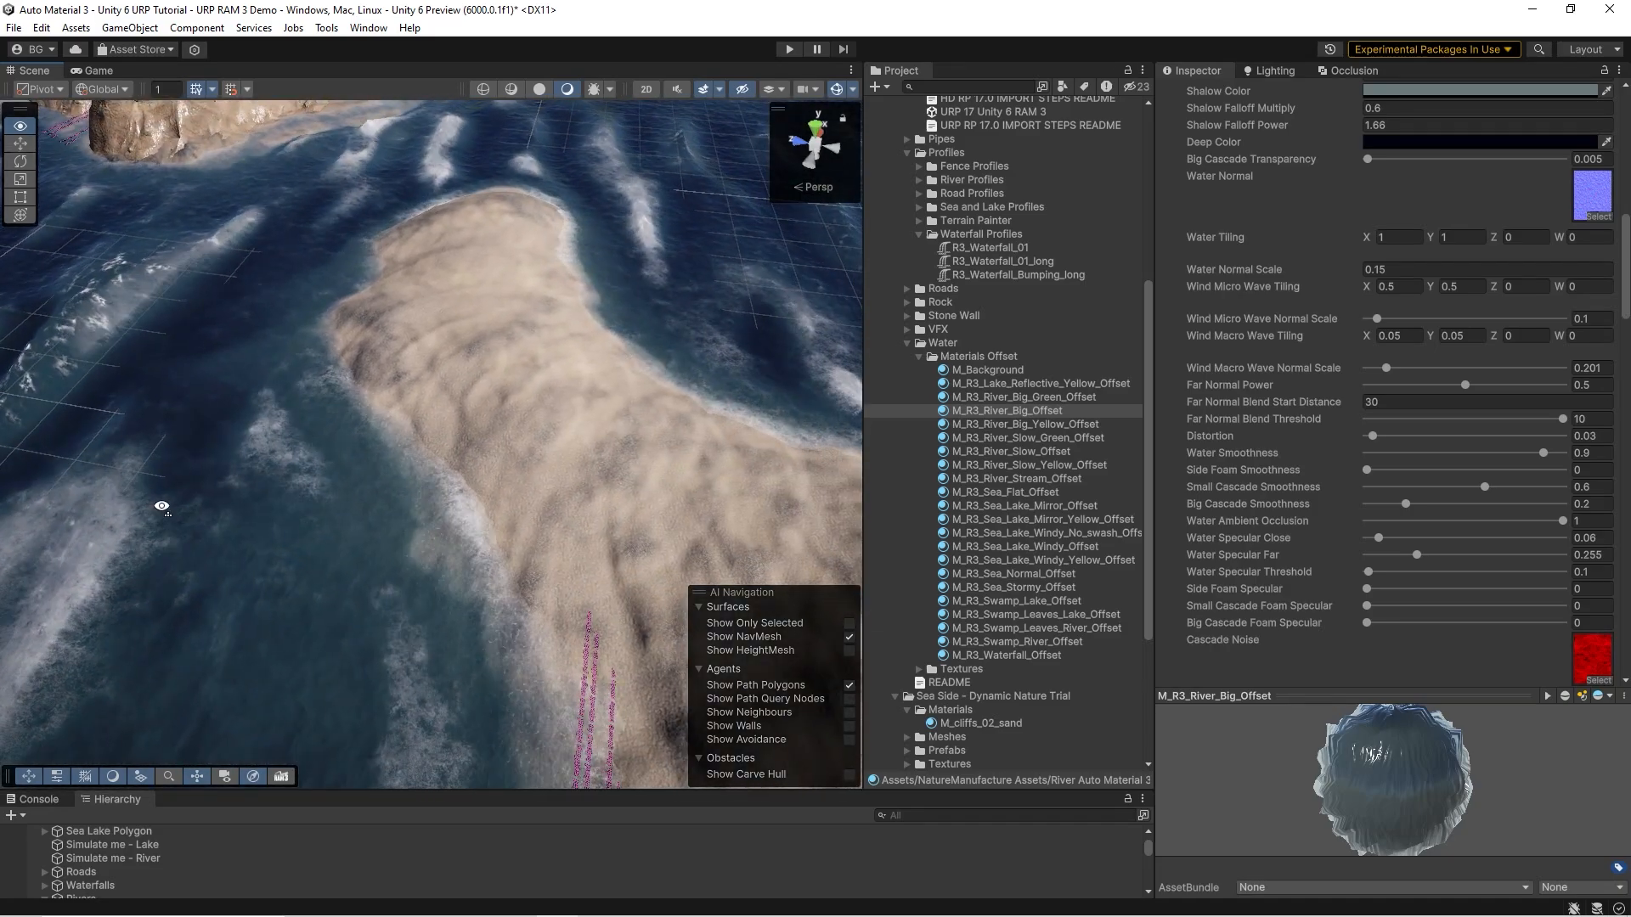
pyautogui.moveTo(362, 289); pyautogui.dragTo(455, 413, button='right')
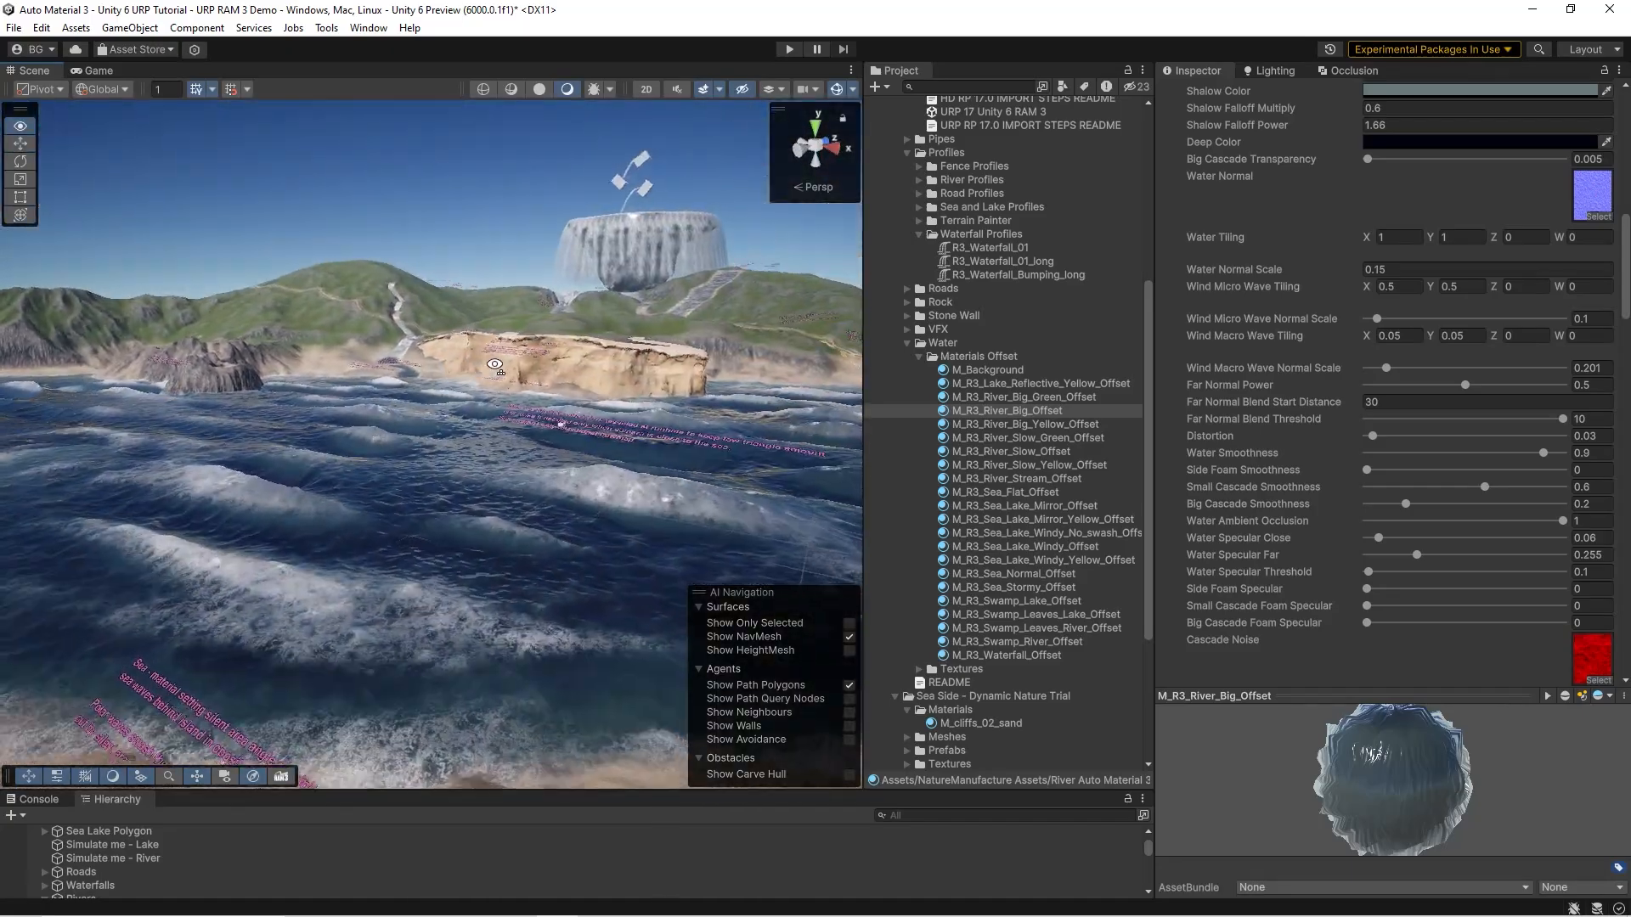